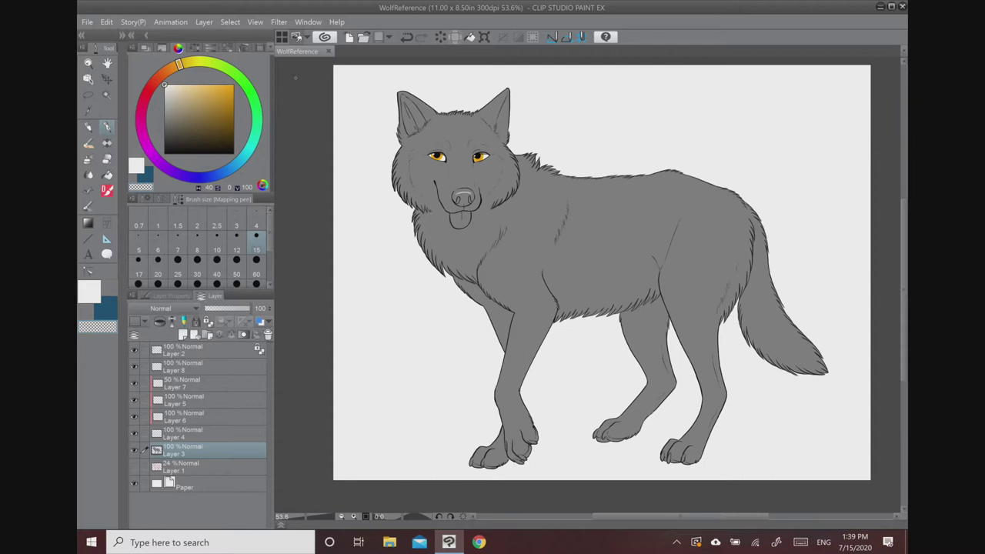
- Open the reference photo JuneZoo_HR-184 from folder 2 inside FeralCon
{"action": "left_click", "coordinate": [89, 22]}
{"action": "left_click", "coordinate": [108, 60]}
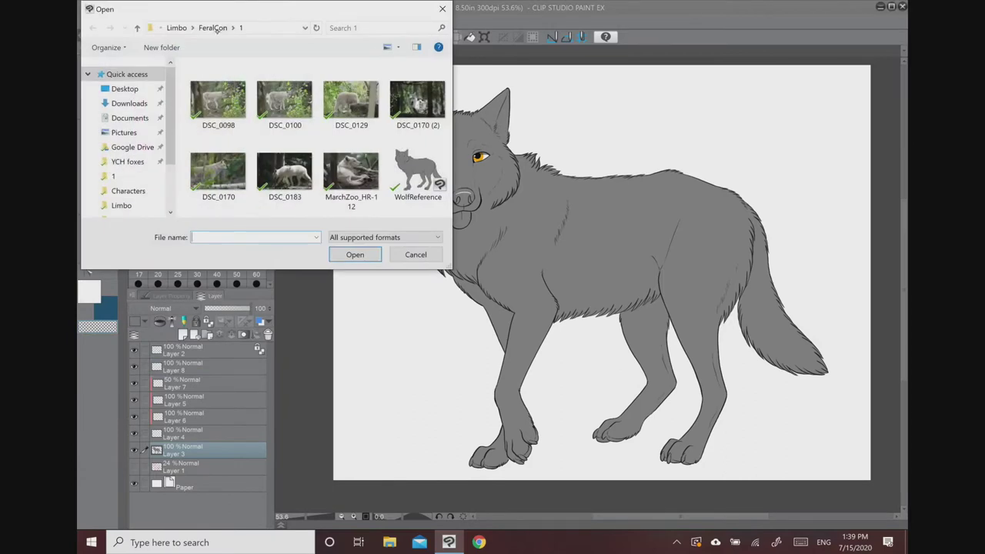
{"action": "left_click", "coordinate": [219, 29]}
{"action": "double_click", "coordinate": [269, 95]}
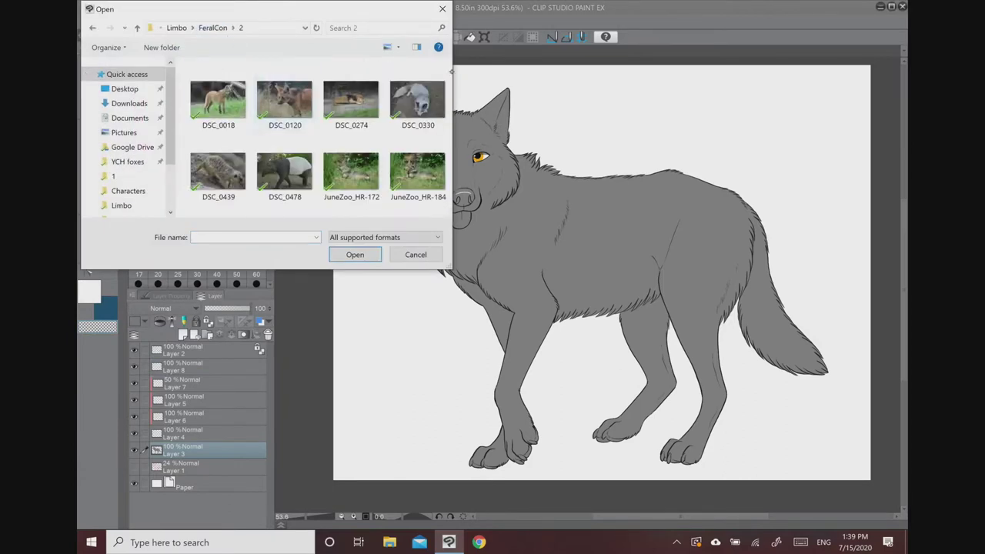
{"action": "double_click", "coordinate": [408, 180]}
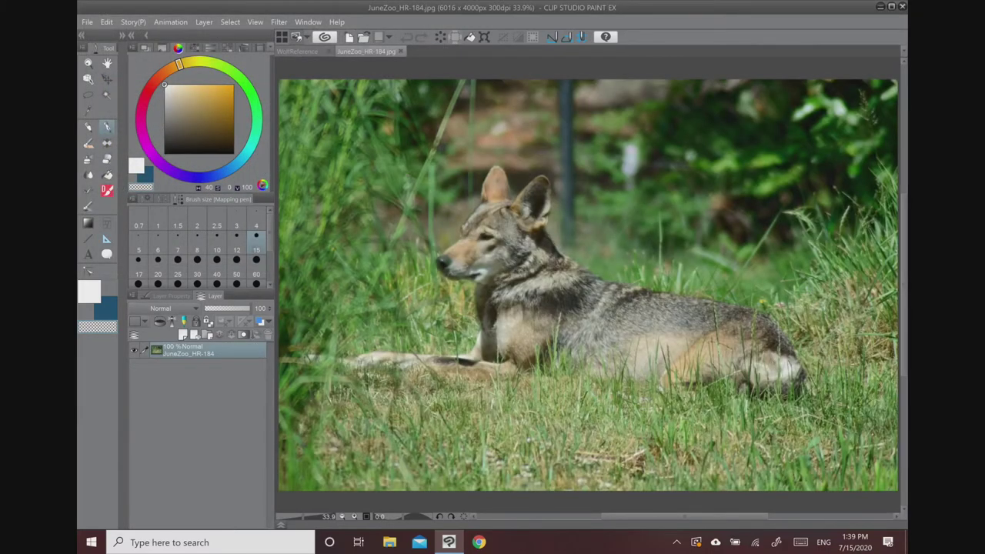
- Open the second wolf reference photo, JuneZoo_HR-172, from the same folder
{"action": "left_click", "coordinate": [88, 23]}
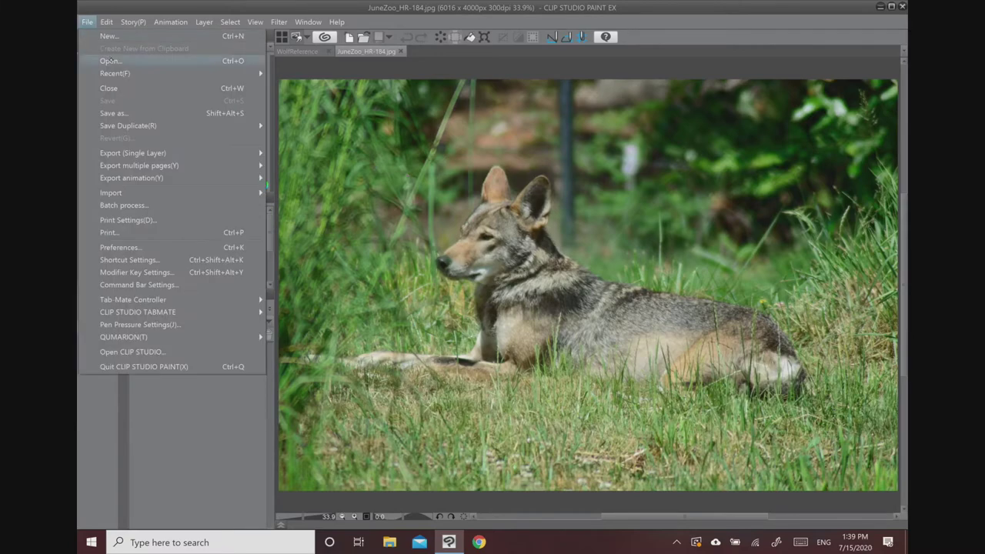
{"action": "left_click", "coordinate": [109, 61]}
{"action": "double_click", "coordinate": [327, 138]}
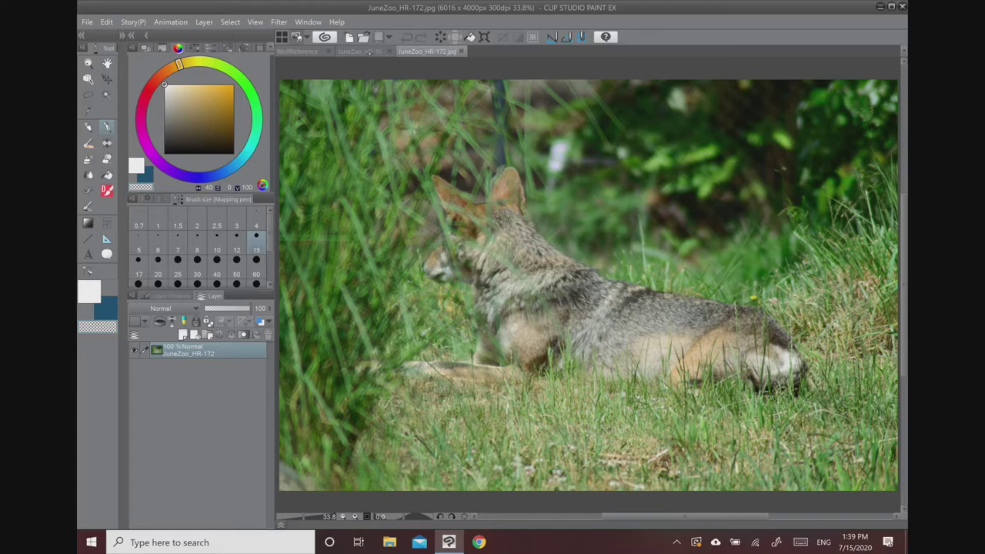
- Arrange both photos as tabs in a narrow pane beside the WolfReference drawing, with JuneZoo_HR-184 in front and its wolf's head in view
{"action": "left_click", "coordinate": [359, 51]}
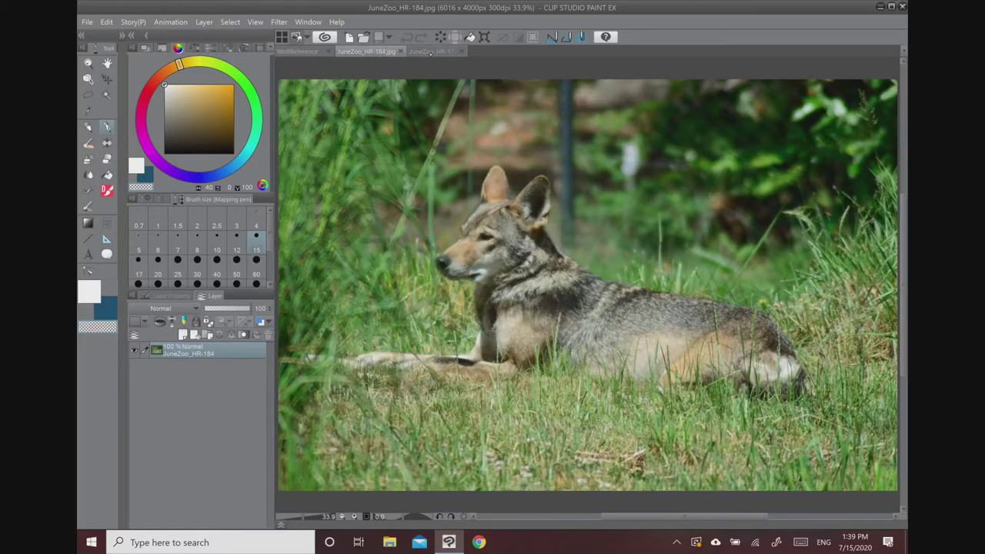
{"action": "left_click_drag", "start_coordinate": [345, 51], "coordinate": [277, 77]}
{"action": "mouse_move", "coordinate": [680, 51]}
{"action": "left_mouse_down"}
{"action": "mouse_move", "coordinate": [636, 70]}
{"action": "mouse_move", "coordinate": [377, 52]}
{"action": "left_mouse_up"}
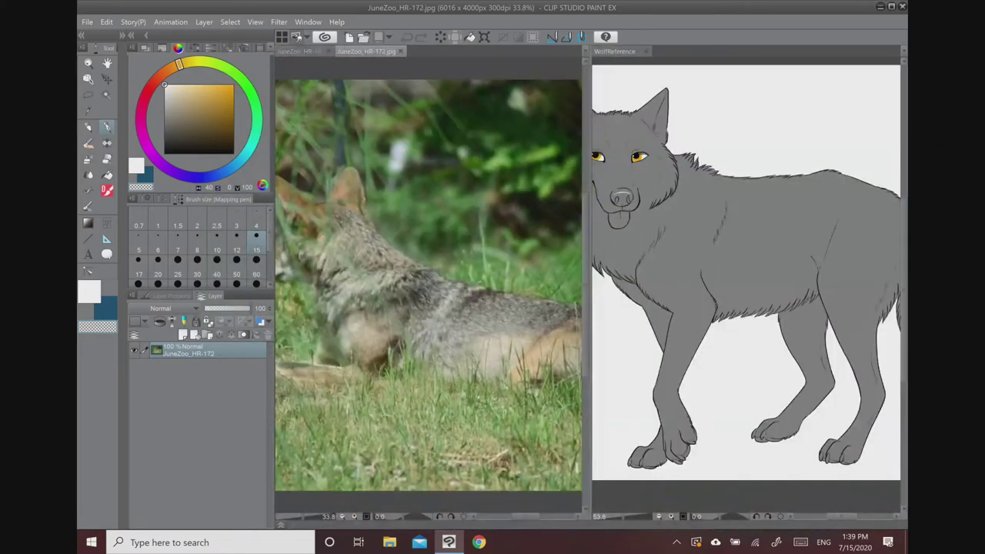
{"action": "left_click_drag", "start_coordinate": [586, 92], "coordinate": [461, 92]}
{"action": "left_click", "coordinate": [311, 53]}
{"action": "left_click_drag", "start_coordinate": [330, 277], "coordinate": [415, 249]}
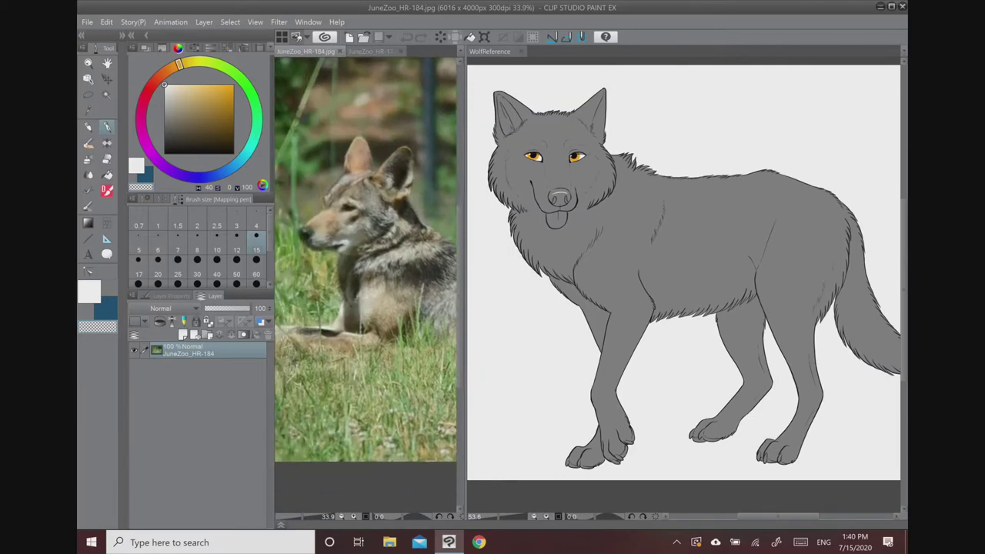
{"action": "left_click", "coordinate": [691, 157]}
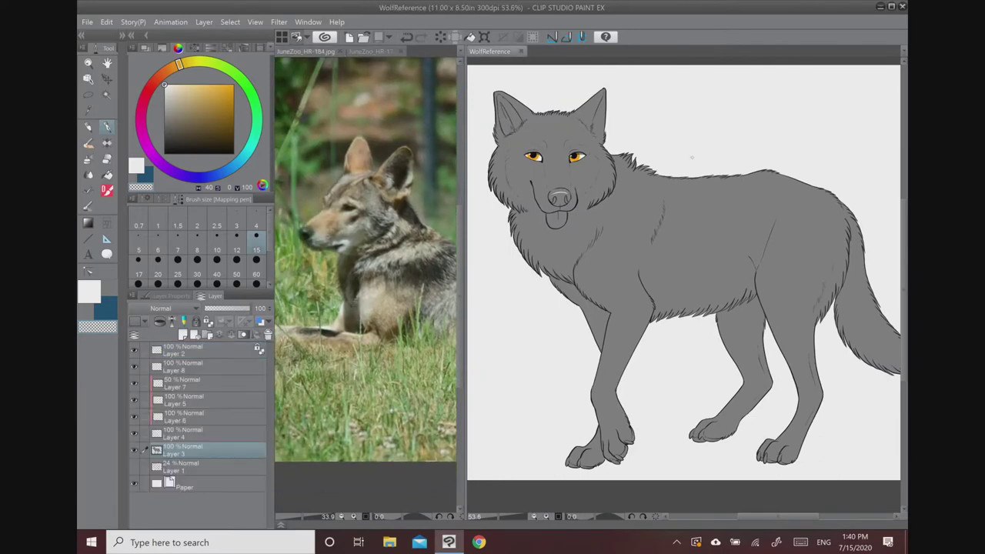
{"action": "left_click_drag", "start_coordinate": [691, 157], "coordinate": [723, 174]}
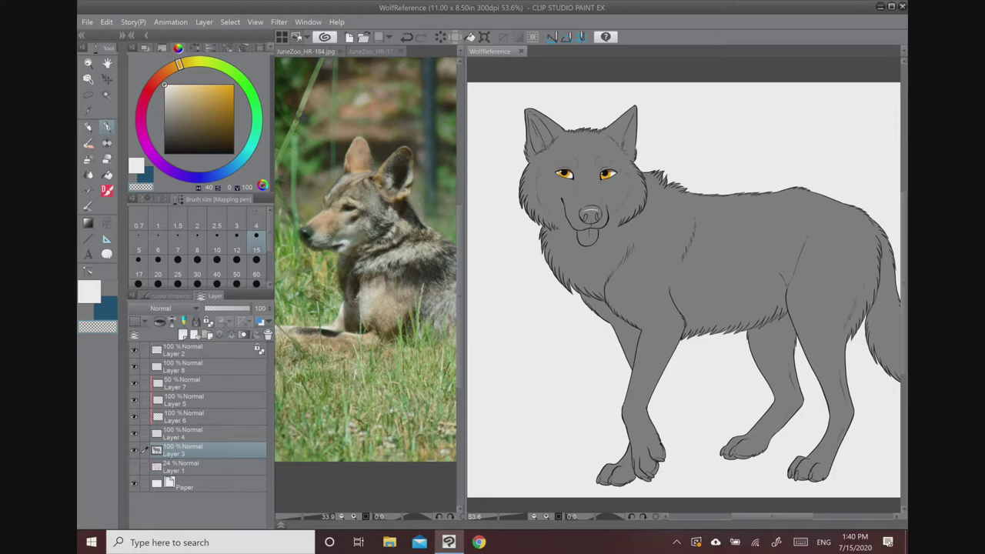
- Sample a light tan fur color from the wolf's chest in JuneZoo_HR-172
{"action": "left_click", "coordinate": [355, 301]}
{"action": "left_click_drag", "start_coordinate": [355, 301], "coordinate": [280, 218]}
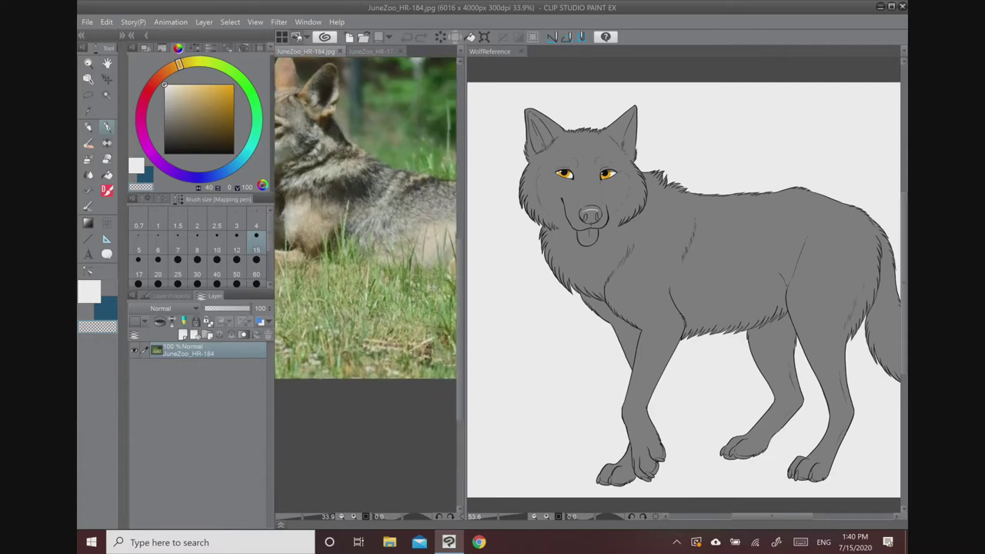
{"action": "left_click", "coordinate": [371, 51]}
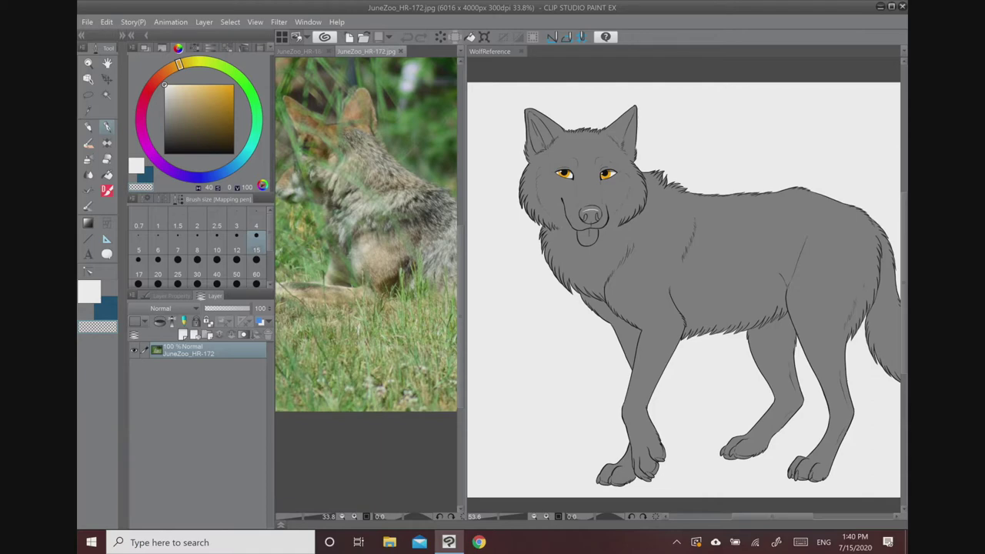
{"action": "left_click", "coordinate": [384, 249], "text": "alt"}
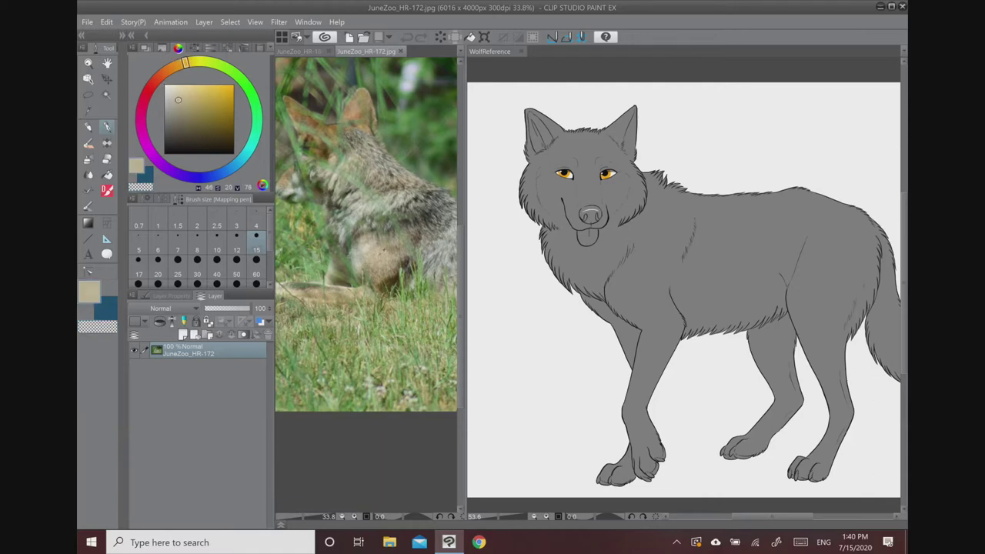
{"action": "left_click", "coordinate": [384, 249], "text": "alt"}
{"action": "left_click", "coordinate": [384, 249], "text": "alt"}
{"action": "left_click", "coordinate": [384, 248], "text": "alt"}
{"action": "left_click", "coordinate": [383, 247], "text": "alt"}
{"action": "left_click", "coordinate": [383, 245], "text": "alt"}
{"action": "left_click", "coordinate": [383, 245], "text": "alt"}
{"action": "left_click", "coordinate": [383, 244], "text": "alt"}
{"action": "left_click", "coordinate": [382, 244], "text": "alt"}
{"action": "left_click", "coordinate": [382, 244], "text": "alt"}
{"action": "left_click", "coordinate": [383, 244], "text": "alt"}
{"action": "left_click", "coordinate": [382, 244], "text": "alt"}
{"action": "left_click", "coordinate": [383, 244], "text": "alt"}
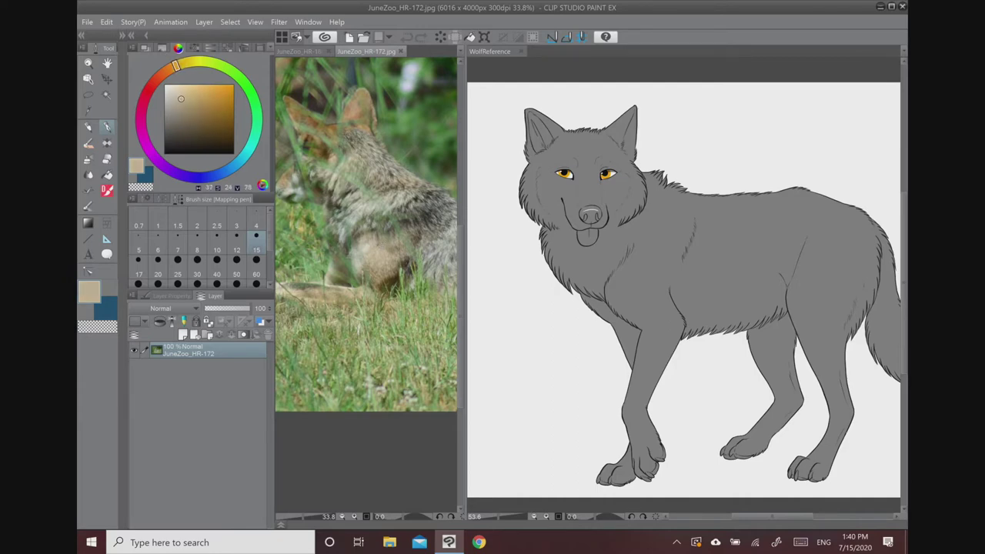
- Lock the transparent pixels of Layer 3 in WolfReference and fill the wolf's body with the sampled tan
{"action": "left_click", "coordinate": [684, 68]}
{"action": "left_click", "coordinate": [208, 322]}
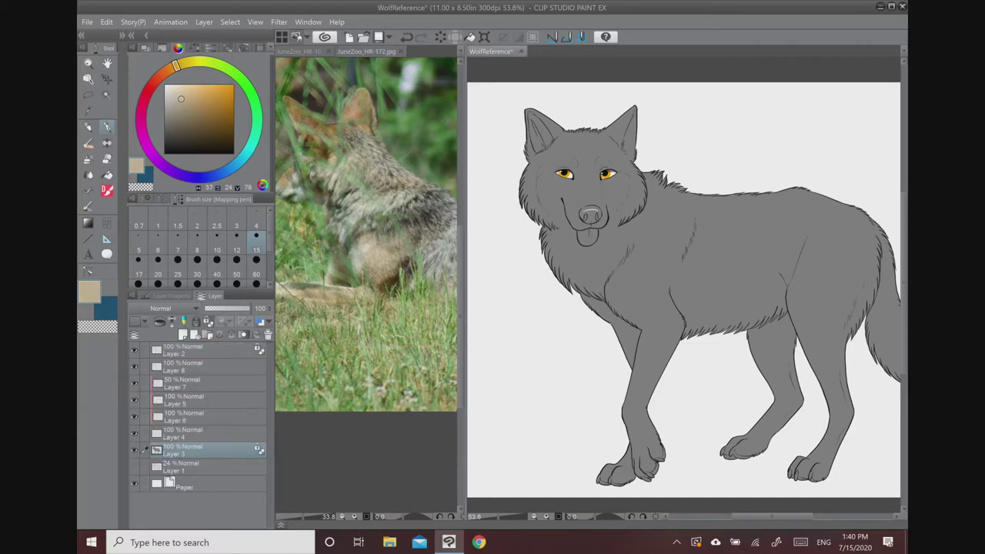
{"action": "left_click", "coordinate": [106, 22]}
{"action": "left_click", "coordinate": [126, 152]}
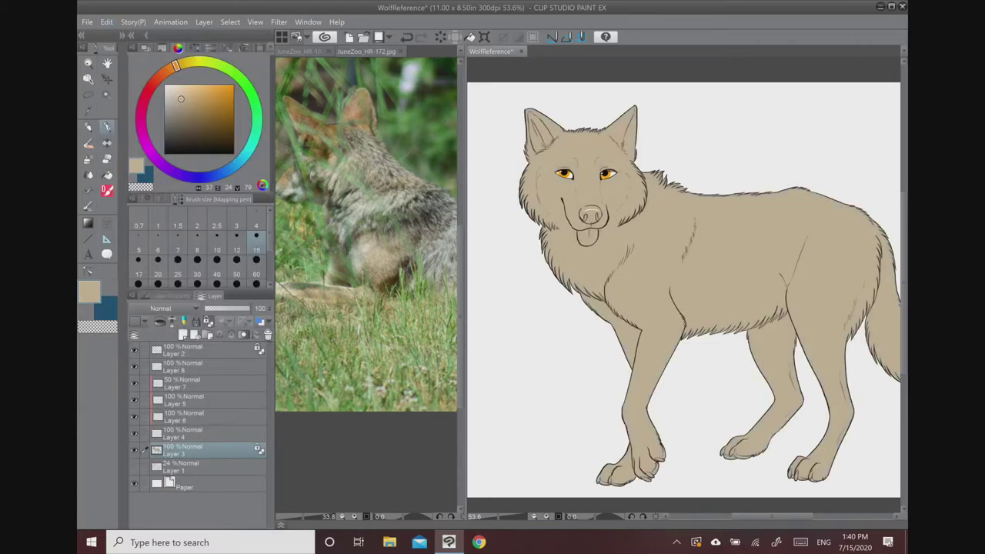
- Add a new layer directly above Paper and fill it with a neutral medium gray
{"action": "left_click_drag", "start_coordinate": [684, 289], "coordinate": [646, 281]}
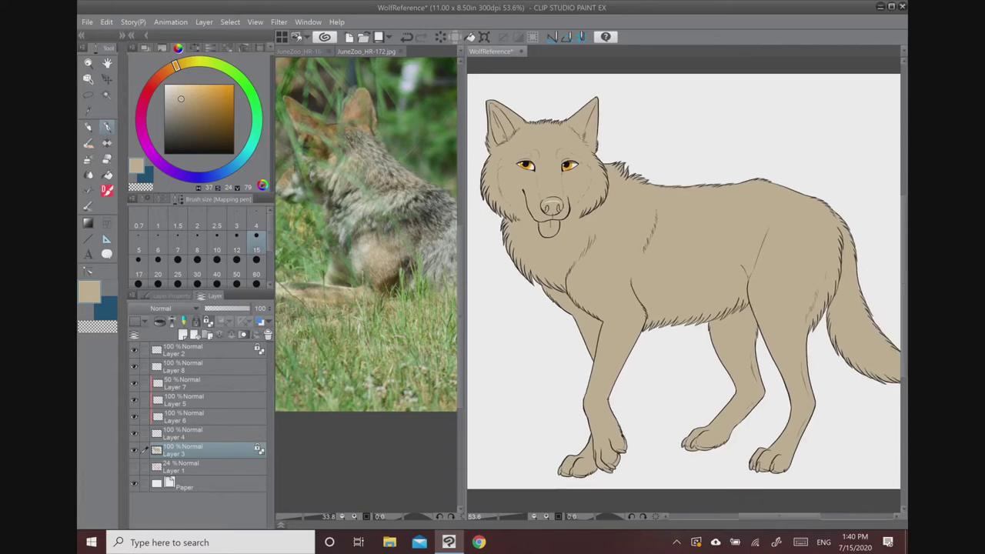
{"action": "left_click", "coordinate": [182, 480]}
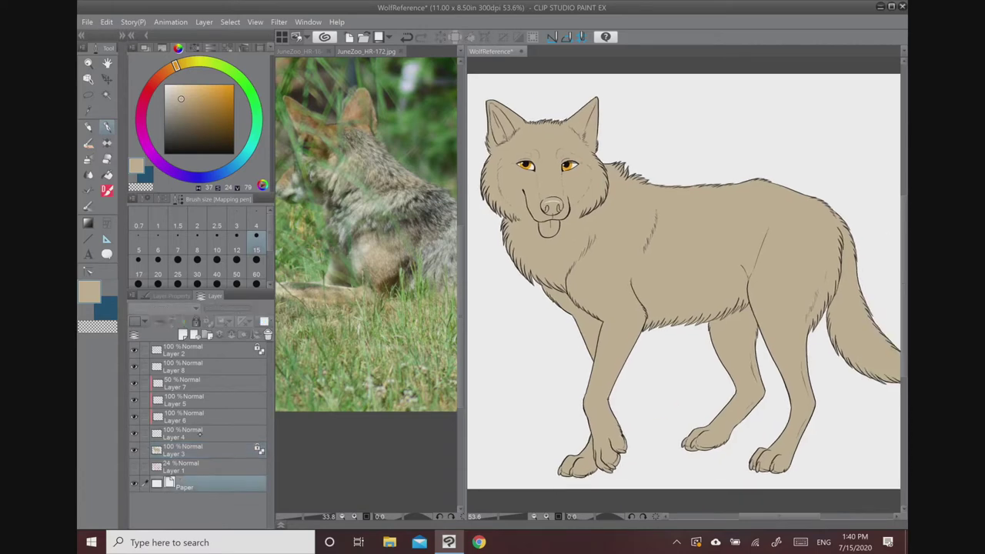
{"action": "left_click", "coordinate": [183, 334]}
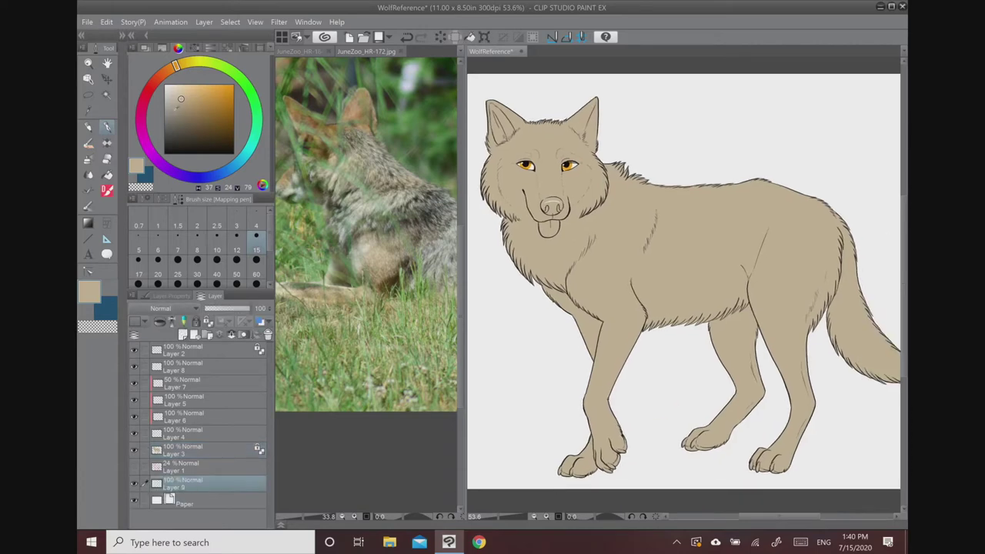
{"action": "left_click", "coordinate": [165, 112]}
{"action": "left_click", "coordinate": [106, 22]}
{"action": "left_click", "coordinate": [140, 152]}
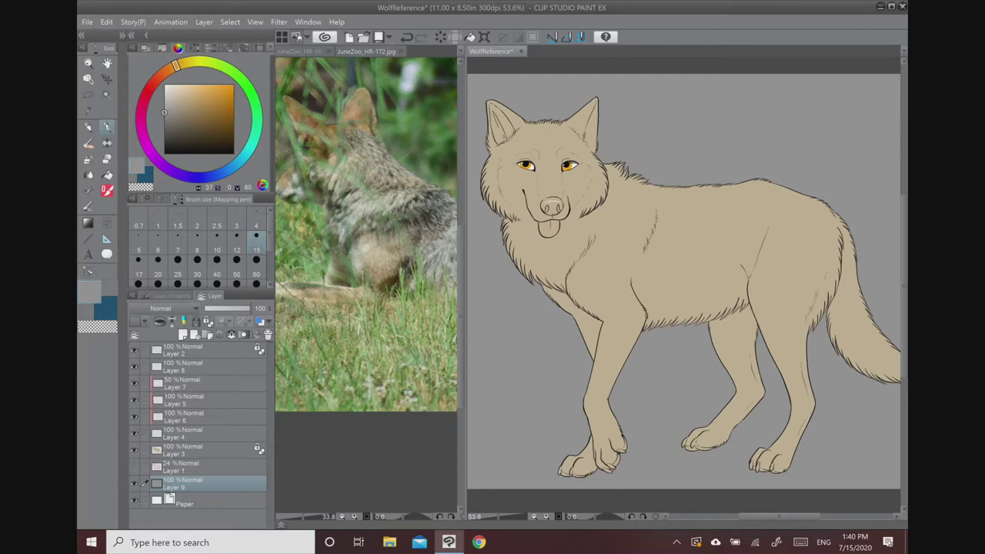
- Refill the new background layer with a darker neutral gray
{"action": "left_click", "coordinate": [164, 124]}
{"action": "left_click", "coordinate": [106, 21]}
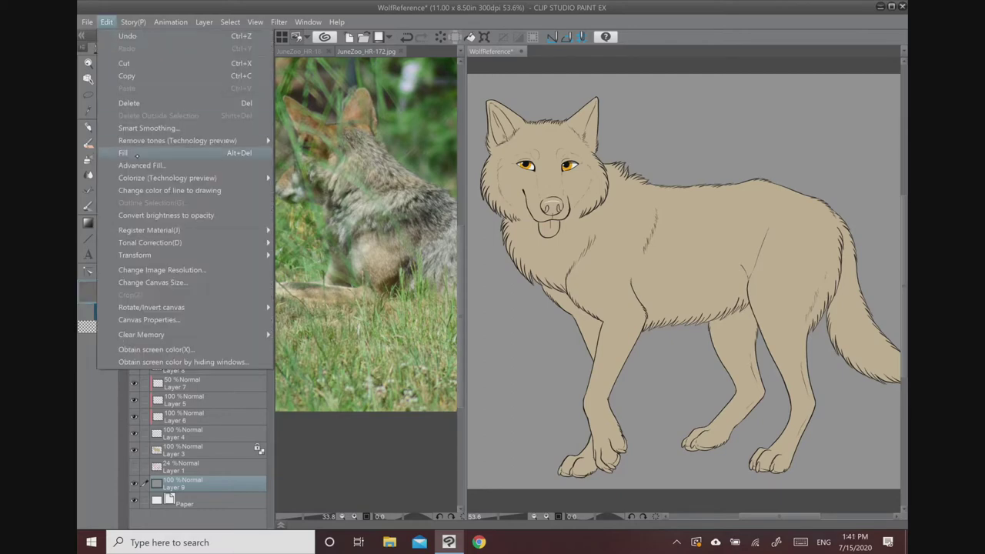
{"action": "left_click", "coordinate": [134, 127]}
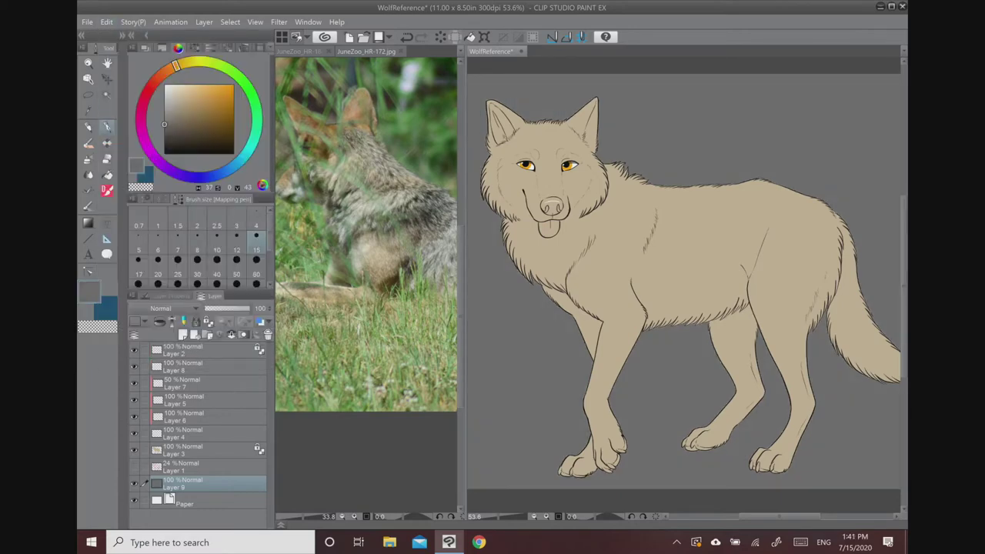
- Select Layer 3, and sample a gray fur color from the wolf's back in JuneZoo_HR-184
{"action": "mouse_move", "coordinate": [685, 276]}
{"action": "left_mouse_down"}
{"action": "mouse_move", "coordinate": [632, 262]}
{"action": "mouse_move", "coordinate": [551, 274]}
{"action": "mouse_move", "coordinate": [666, 261]}
{"action": "mouse_move", "coordinate": [682, 269]}
{"action": "left_mouse_up"}
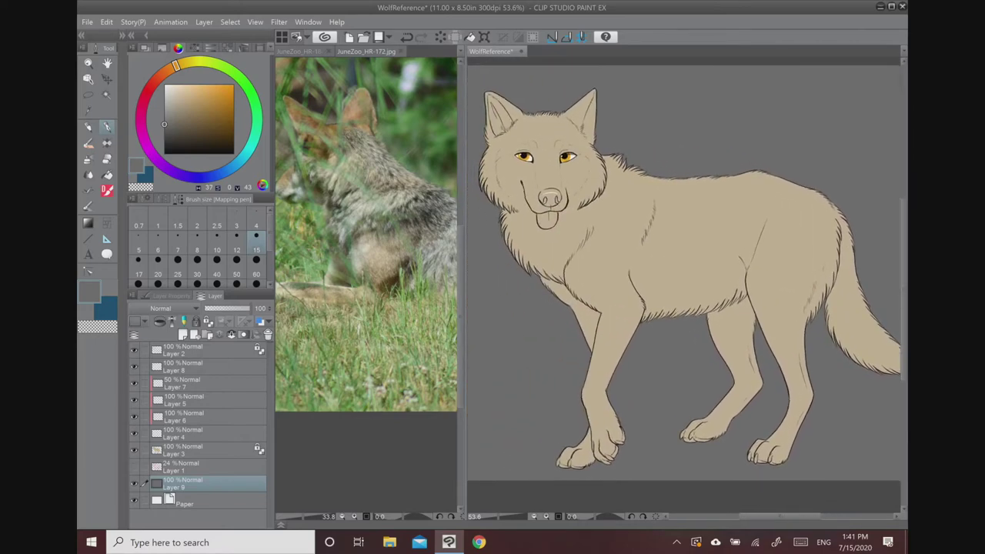
{"action": "left_click", "coordinate": [184, 449]}
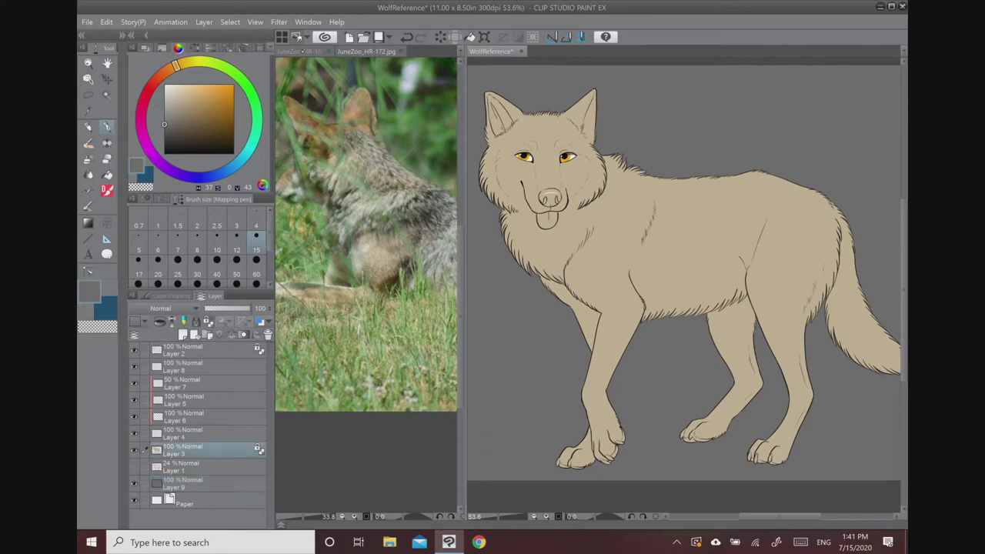
{"action": "left_click", "coordinate": [300, 52]}
{"action": "left_click_drag", "start_coordinate": [392, 231], "coordinate": [308, 230]}
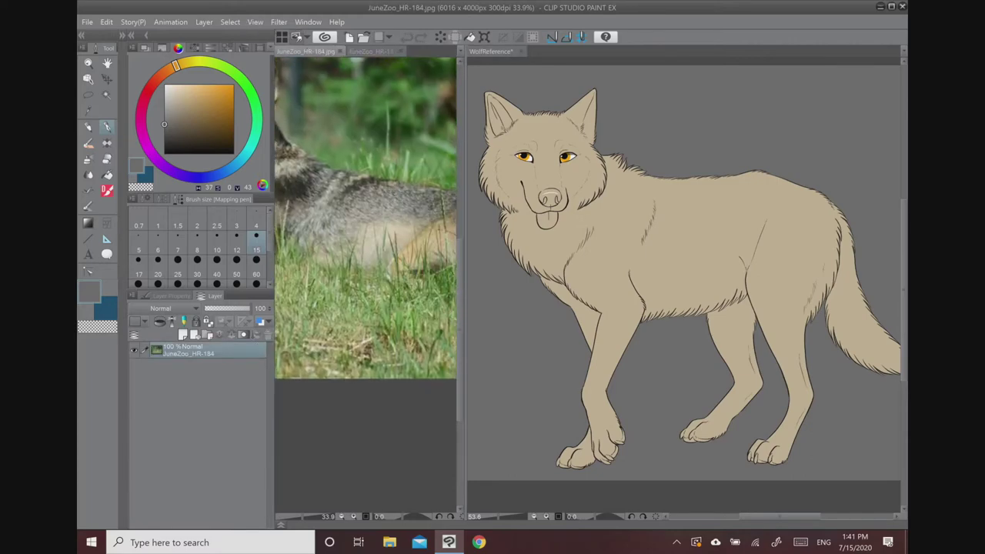
{"action": "left_click_drag", "start_coordinate": [366, 220], "coordinate": [324, 217]}
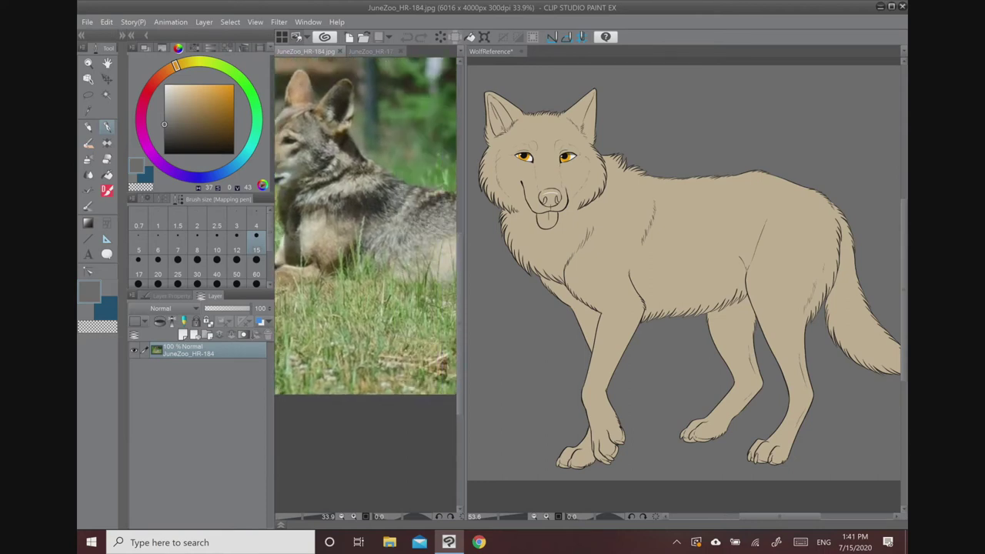
{"action": "left_click", "coordinate": [393, 209], "text": "alt"}
{"action": "left_click", "coordinate": [384, 212], "text": "alt"}
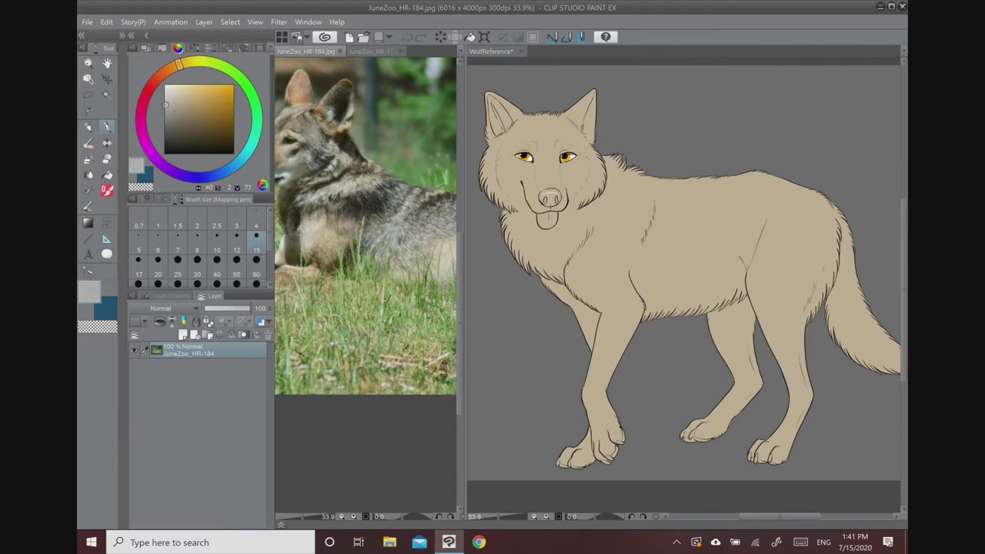
{"action": "left_click", "coordinate": [389, 215], "text": "alt"}
- Add a new layer clipped to Layer 3 and paint a gray saddle patch along the wolf's back with a much larger Mapping pen
{"action": "left_click", "coordinate": [649, 105]}
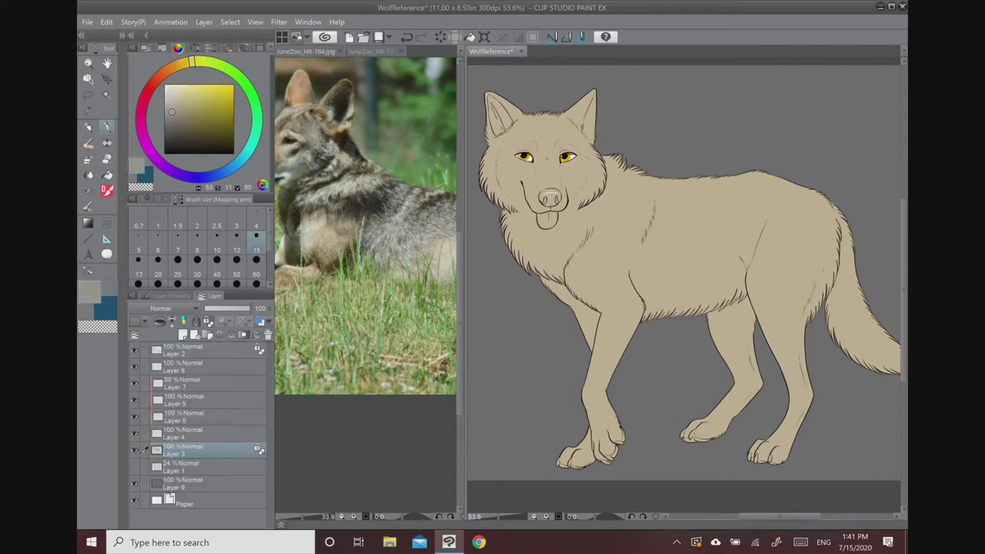
{"action": "left_click", "coordinate": [182, 334]}
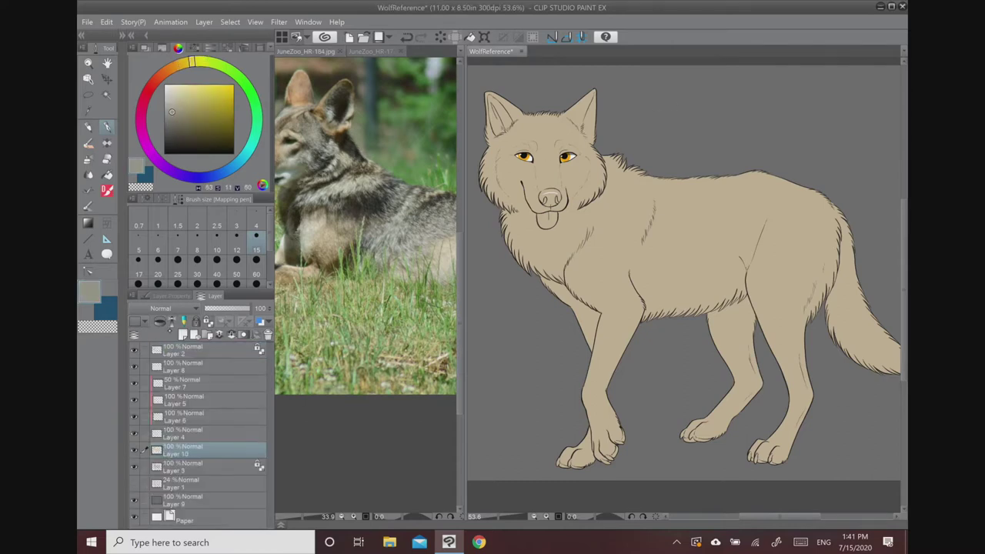
{"action": "left_click", "coordinate": [256, 254]}
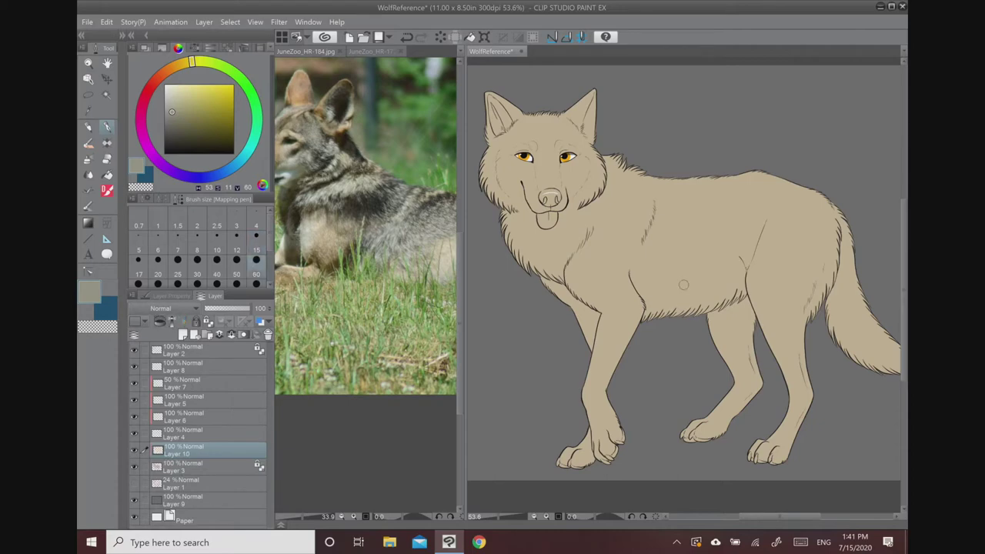
{"action": "left_click", "coordinate": [217, 282]}
{"action": "mouse_move", "coordinate": [596, 210]}
{"action": "left_mouse_down"}
{"action": "mouse_move", "coordinate": [617, 229]}
{"action": "mouse_move", "coordinate": [639, 223]}
{"action": "mouse_move", "coordinate": [659, 177]}
{"action": "mouse_move", "coordinate": [614, 215]}
{"action": "mouse_move", "coordinate": [643, 166]}
{"action": "mouse_move", "coordinate": [662, 221]}
{"action": "mouse_move", "coordinate": [648, 222]}
{"action": "mouse_move", "coordinate": [721, 221]}
{"action": "mouse_move", "coordinate": [760, 164]}
{"action": "mouse_move", "coordinate": [667, 218]}
{"action": "mouse_move", "coordinate": [707, 192]}
{"action": "left_mouse_up"}
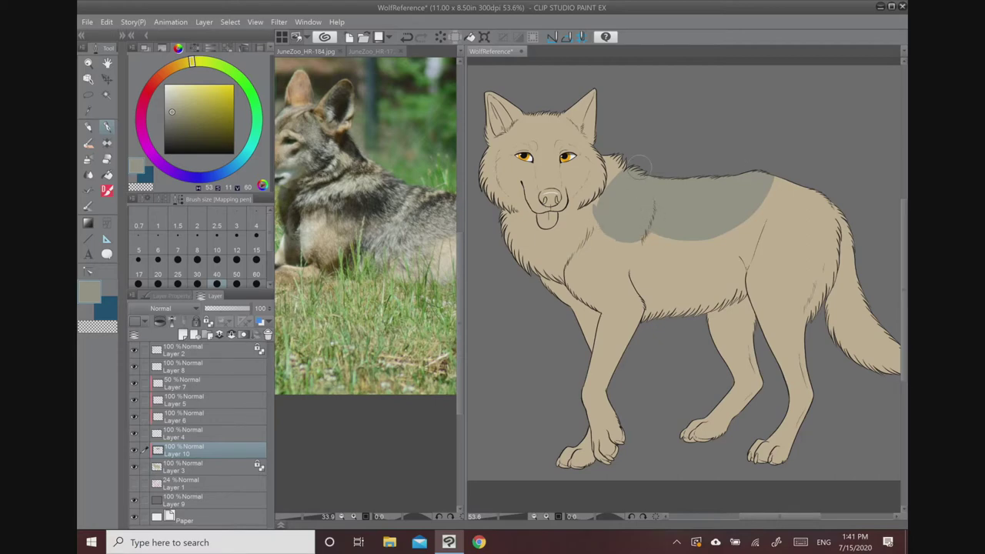
- Using JuneZoo_HR-172 as reference, extend the gray saddle patch down over the wolf's shoulder and front flank
{"action": "left_click", "coordinate": [371, 51]}
{"action": "left_click_drag", "start_coordinate": [442, 231], "coordinate": [289, 206]}
{"action": "left_click", "coordinate": [612, 219]}
{"action": "mouse_move", "coordinate": [610, 221]}
{"action": "left_mouse_down"}
{"action": "mouse_move", "coordinate": [628, 248]}
{"action": "mouse_move", "coordinate": [614, 234]}
{"action": "mouse_move", "coordinate": [629, 240]}
{"action": "left_mouse_up"}
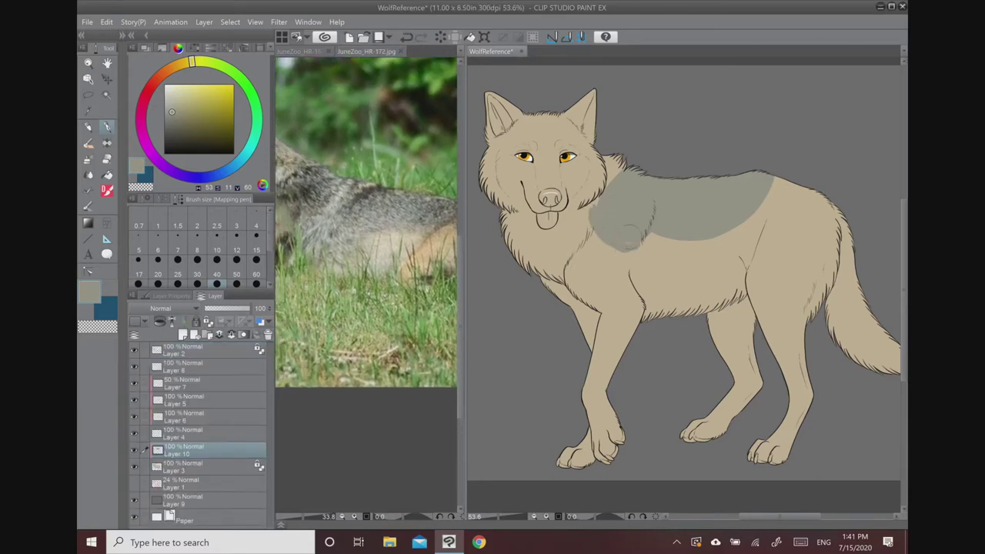
{"action": "mouse_move", "coordinate": [603, 204]}
{"action": "left_mouse_down"}
{"action": "mouse_move", "coordinate": [591, 226]}
{"action": "mouse_move", "coordinate": [588, 214]}
{"action": "mouse_move", "coordinate": [616, 248]}
{"action": "mouse_move", "coordinate": [633, 245]}
{"action": "mouse_move", "coordinate": [595, 221]}
{"action": "mouse_move", "coordinate": [595, 244]}
{"action": "left_mouse_up"}
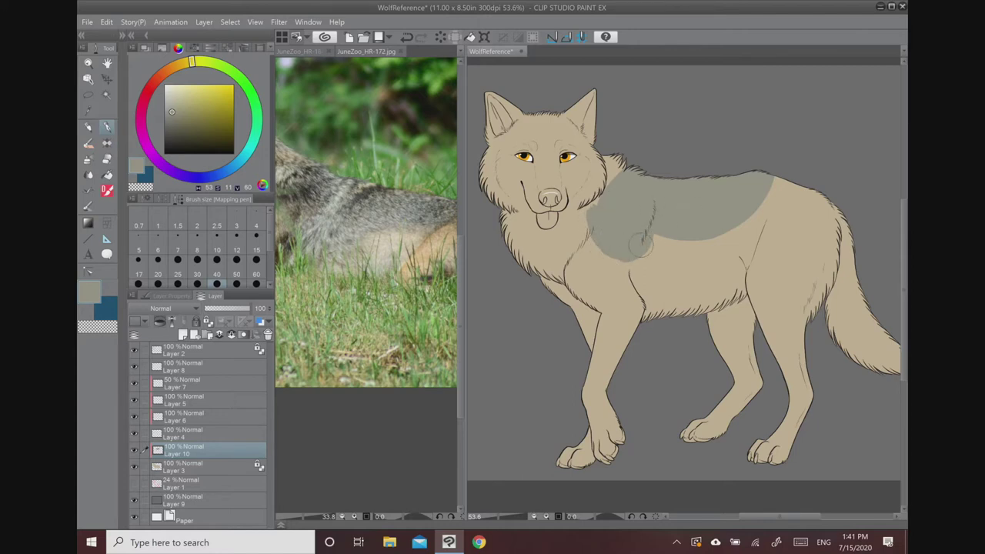
{"action": "mouse_move", "coordinate": [647, 253]}
{"action": "left_mouse_down"}
{"action": "mouse_move", "coordinate": [716, 225]}
{"action": "mouse_move", "coordinate": [663, 245]}
{"action": "left_mouse_up"}
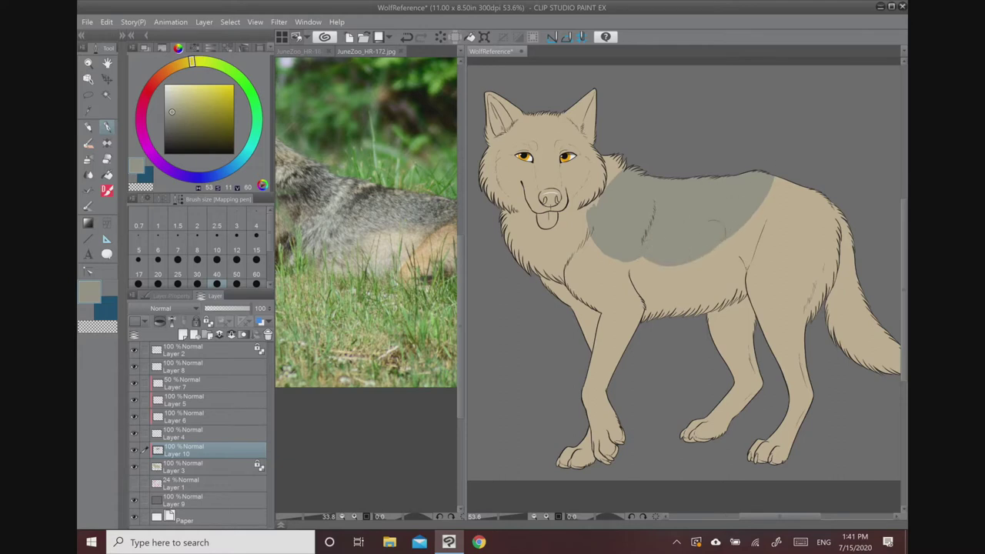
- Following the hindquarters in JuneZoo_HR-172, continue the gray over the wolf's rump and along the upper edge of the tail
{"action": "left_click_drag", "start_coordinate": [408, 254], "coordinate": [319, 206]}
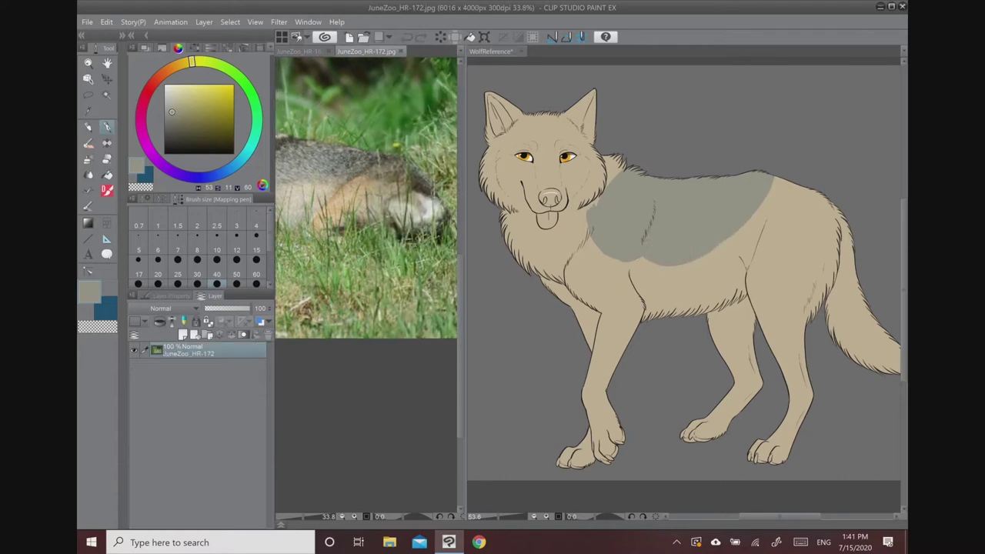
{"action": "left_click", "coordinate": [711, 233]}
{"action": "mouse_move", "coordinate": [699, 252]}
{"action": "left_mouse_down"}
{"action": "mouse_move", "coordinate": [777, 198]}
{"action": "mouse_move", "coordinate": [803, 193]}
{"action": "mouse_move", "coordinate": [765, 190]}
{"action": "mouse_move", "coordinate": [821, 199]}
{"action": "mouse_move", "coordinate": [823, 209]}
{"action": "mouse_move", "coordinate": [844, 197]}
{"action": "mouse_move", "coordinate": [790, 200]}
{"action": "mouse_move", "coordinate": [694, 149]}
{"action": "left_mouse_up"}
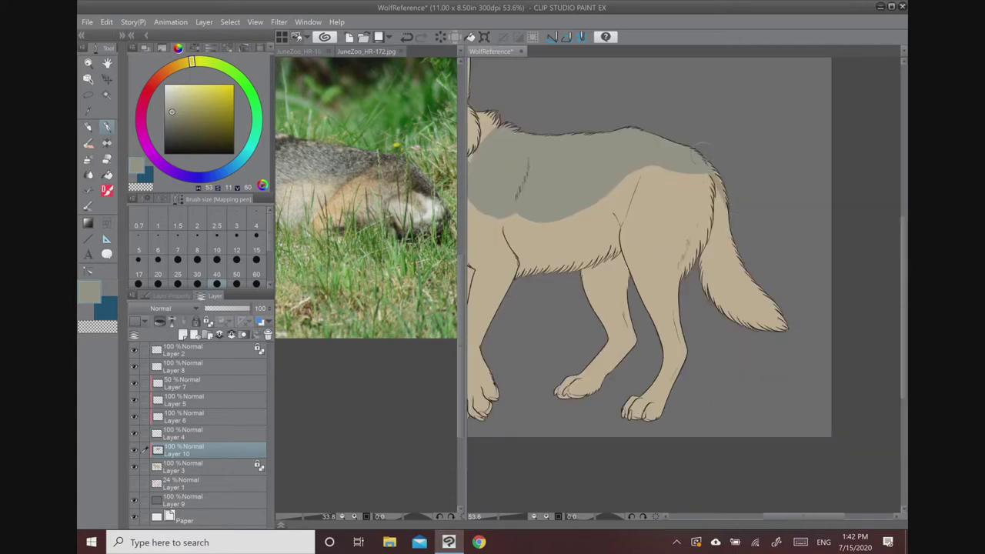
{"action": "mouse_move", "coordinate": [716, 186]}
{"action": "left_mouse_down"}
{"action": "mouse_move", "coordinate": [743, 292]}
{"action": "mouse_move", "coordinate": [743, 238]}
{"action": "left_mouse_up"}
{"action": "left_click_drag", "start_coordinate": [745, 289], "coordinate": [776, 311]}
{"action": "left_click_drag", "start_coordinate": [677, 246], "coordinate": [800, 288]}
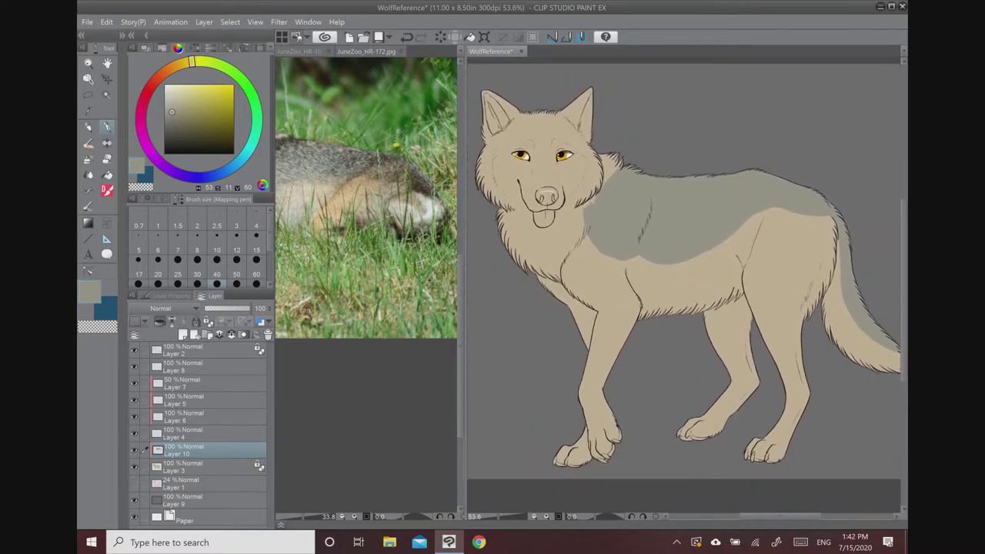
- Check the neck markings in JuneZoo_HR-172 and fill the back of the wolf's neck with the same gray
{"action": "left_click", "coordinate": [366, 200]}
{"action": "left_click_drag", "start_coordinate": [300, 208], "coordinate": [444, 245]}
{"action": "left_click", "coordinate": [589, 197]}
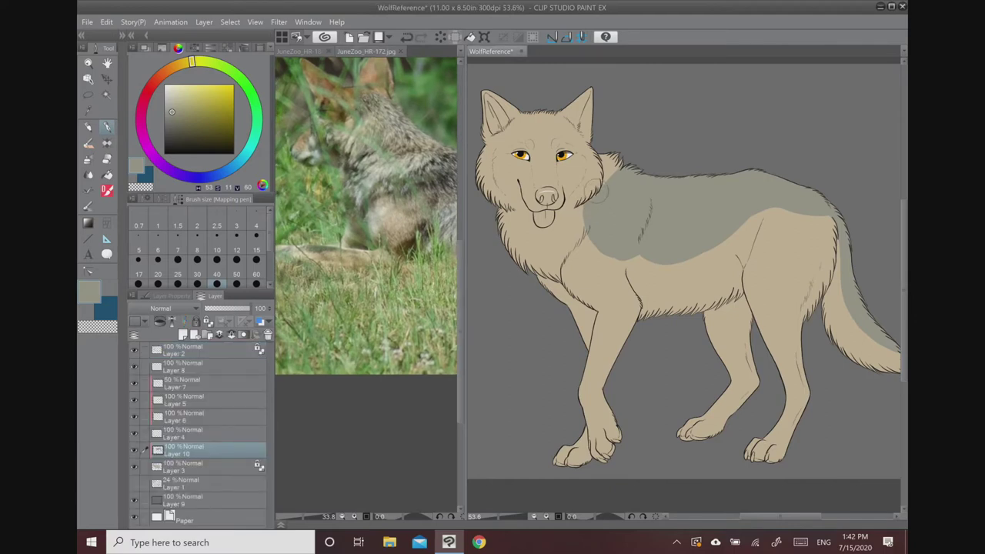
{"action": "left_click_drag", "start_coordinate": [622, 165], "coordinate": [607, 176]}
- Set the Mapping pen size to 60 and break up the gray patch's edge along the neck and shoulder with short fur strokes
{"action": "left_click_drag", "start_coordinate": [686, 143], "coordinate": [652, 60]}
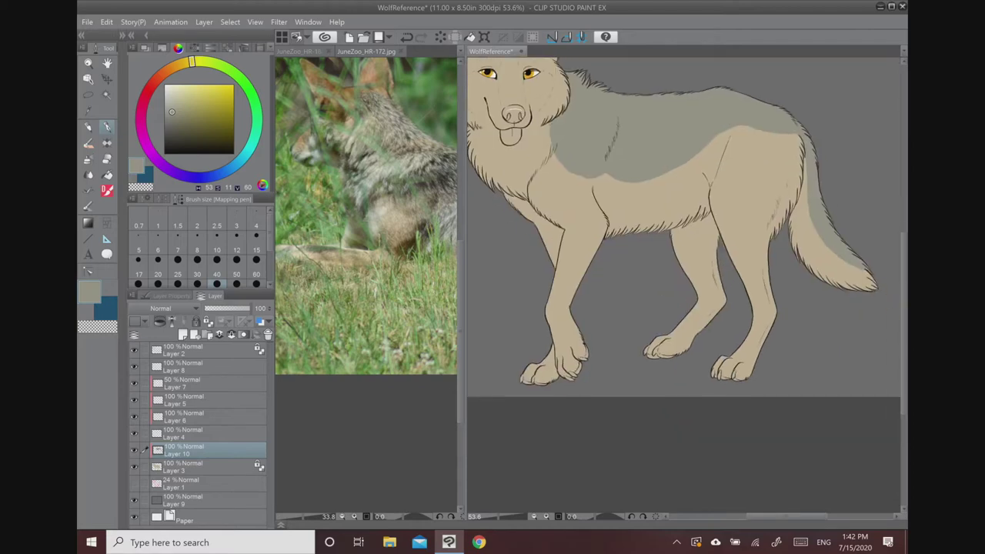
{"action": "left_click_drag", "start_coordinate": [576, 110], "coordinate": [592, 147]}
{"action": "scroll", "coordinate": [593, 147], "scroll_direction": "up", "scroll_amount": 2}
{"action": "left_click", "coordinate": [257, 266]}
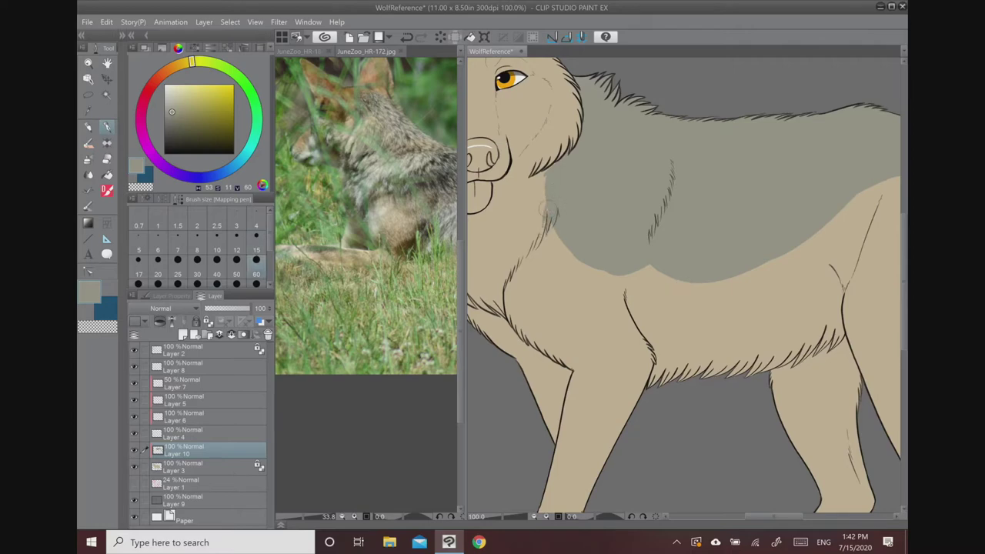
{"action": "left_click_drag", "start_coordinate": [539, 207], "coordinate": [548, 174]}
{"action": "mouse_move", "coordinate": [561, 225]}
{"action": "left_mouse_down"}
{"action": "mouse_move", "coordinate": [569, 260]}
{"action": "mouse_move", "coordinate": [559, 214]}
{"action": "mouse_move", "coordinate": [574, 258]}
{"action": "mouse_move", "coordinate": [565, 229]}
{"action": "mouse_move", "coordinate": [607, 283]}
{"action": "mouse_move", "coordinate": [581, 231]}
{"action": "mouse_move", "coordinate": [622, 260]}
{"action": "mouse_move", "coordinate": [617, 281]}
{"action": "mouse_move", "coordinate": [599, 243]}
{"action": "mouse_move", "coordinate": [620, 282]}
{"action": "mouse_move", "coordinate": [616, 244]}
{"action": "mouse_move", "coordinate": [629, 278]}
{"action": "mouse_move", "coordinate": [628, 247]}
{"action": "mouse_move", "coordinate": [634, 281]}
{"action": "mouse_move", "coordinate": [641, 239]}
{"action": "mouse_move", "coordinate": [647, 273]}
{"action": "left_mouse_up"}
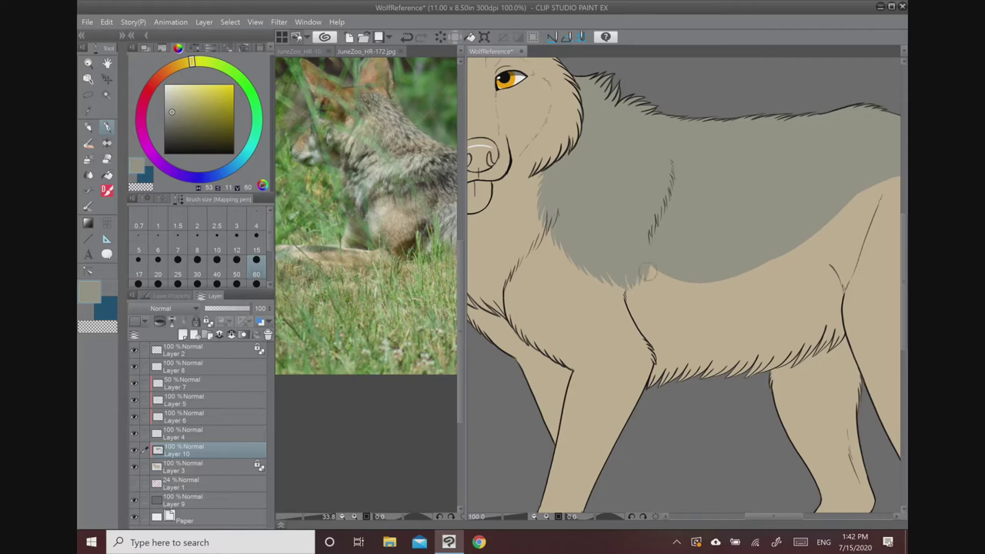
- Add short fur strokes along the gray patch's lower edge across the flank and up to the haunch
{"action": "mouse_move", "coordinate": [644, 197]}
{"action": "left_mouse_down"}
{"action": "mouse_move", "coordinate": [517, 184]}
{"action": "mouse_move", "coordinate": [556, 252]}
{"action": "mouse_move", "coordinate": [535, 203]}
{"action": "mouse_move", "coordinate": [540, 236]}
{"action": "mouse_move", "coordinate": [521, 169]}
{"action": "mouse_move", "coordinate": [561, 230]}
{"action": "mouse_move", "coordinate": [563, 252]}
{"action": "mouse_move", "coordinate": [557, 219]}
{"action": "mouse_move", "coordinate": [578, 260]}
{"action": "left_mouse_up"}
{"action": "left_click_drag", "start_coordinate": [560, 200], "coordinate": [537, 292]}
{"action": "left_click_drag", "start_coordinate": [611, 257], "coordinate": [625, 265]}
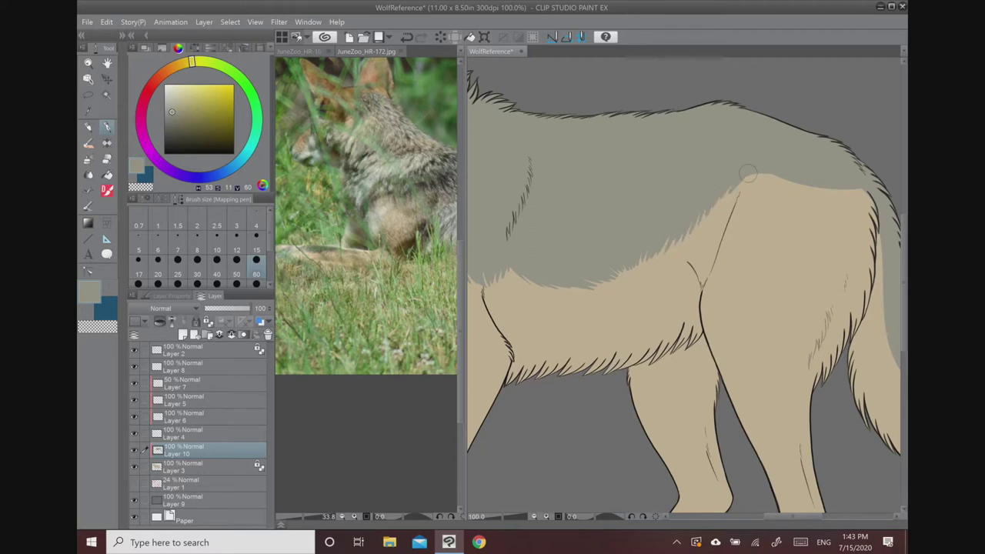
{"action": "mouse_move", "coordinate": [772, 163]}
{"action": "left_mouse_down"}
{"action": "mouse_move", "coordinate": [765, 183]}
{"action": "mouse_move", "coordinate": [805, 182]}
{"action": "left_mouse_up"}
{"action": "scroll", "coordinate": [806, 182], "scroll_direction": "down", "scroll_amount": 5}
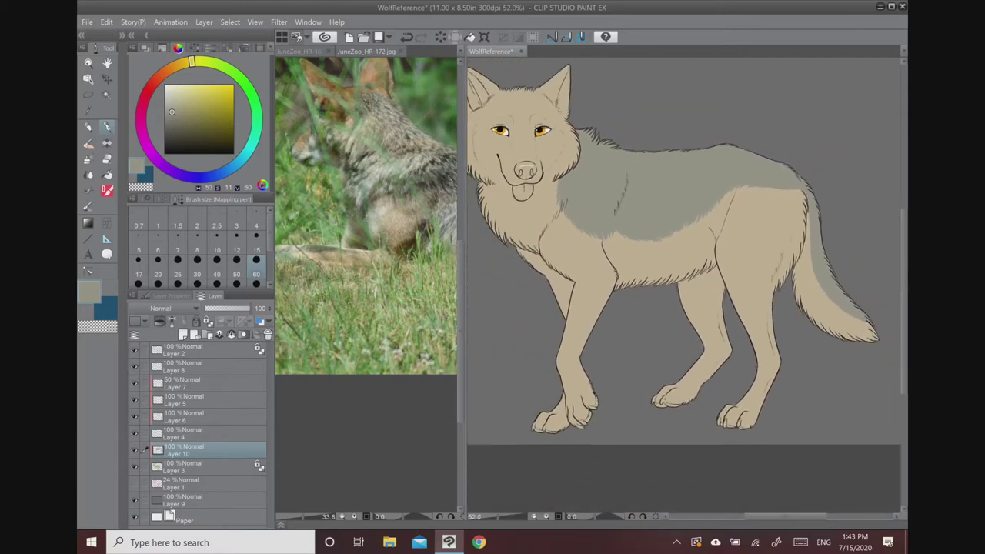
- Compare the drawing with the whole wolf in JuneZoo_HR-172, and add a new layer directly above Layer 10
{"action": "left_click", "coordinate": [407, 207]}
{"action": "left_click_drag", "start_coordinate": [408, 208], "coordinate": [275, 231]}
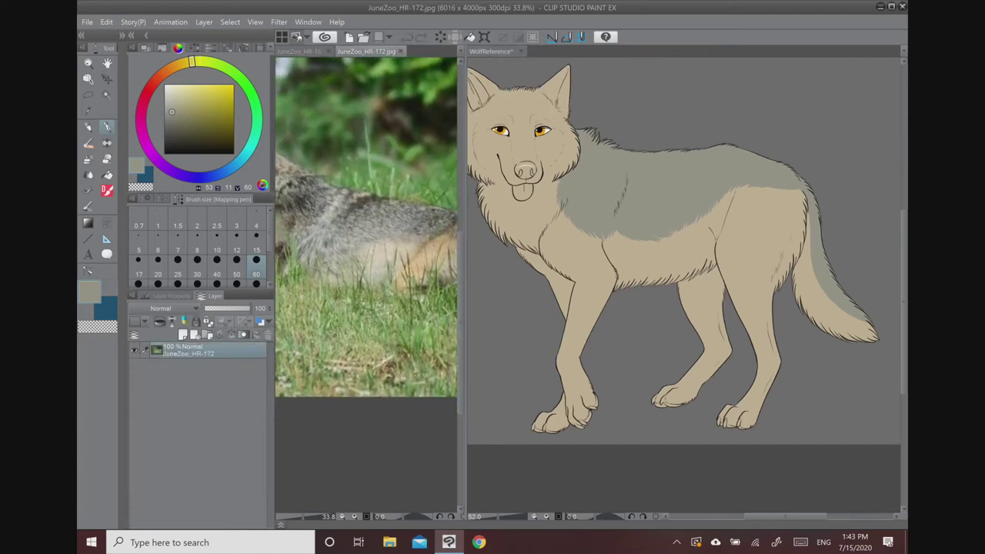
{"action": "scroll", "coordinate": [377, 227], "scroll_direction": "down", "scroll_amount": 3}
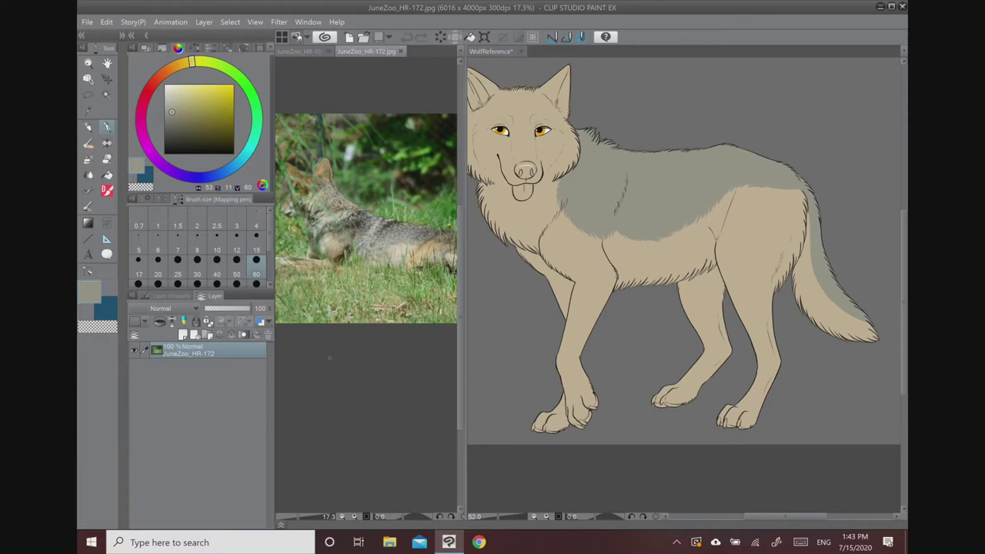
{"action": "left_click", "coordinate": [491, 52]}
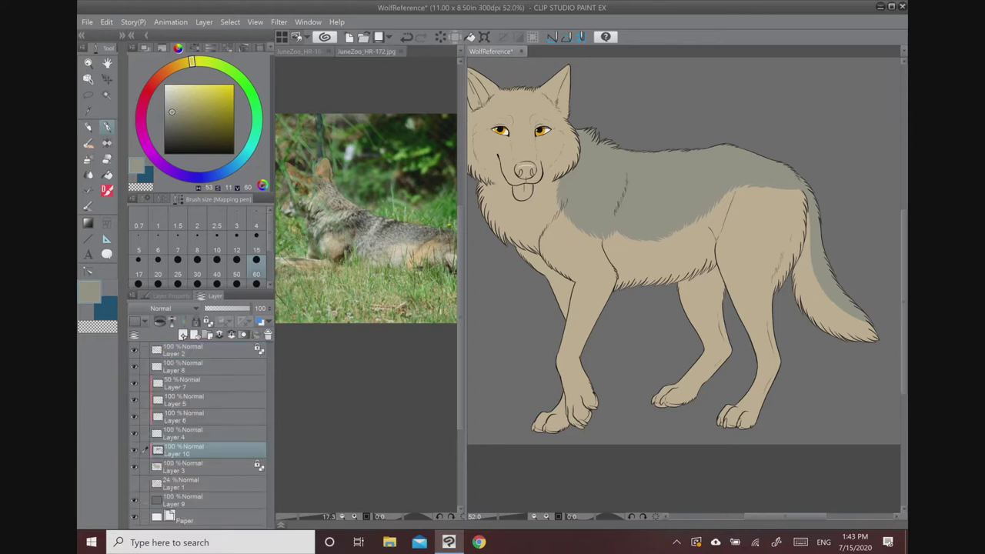
{"action": "left_click", "coordinate": [183, 334]}
- Try white over the wolf's back and black across the belly with a size 200 Mapping pen, and undo both
{"action": "left_click_drag", "start_coordinate": [184, 130], "coordinate": [164, 84]}
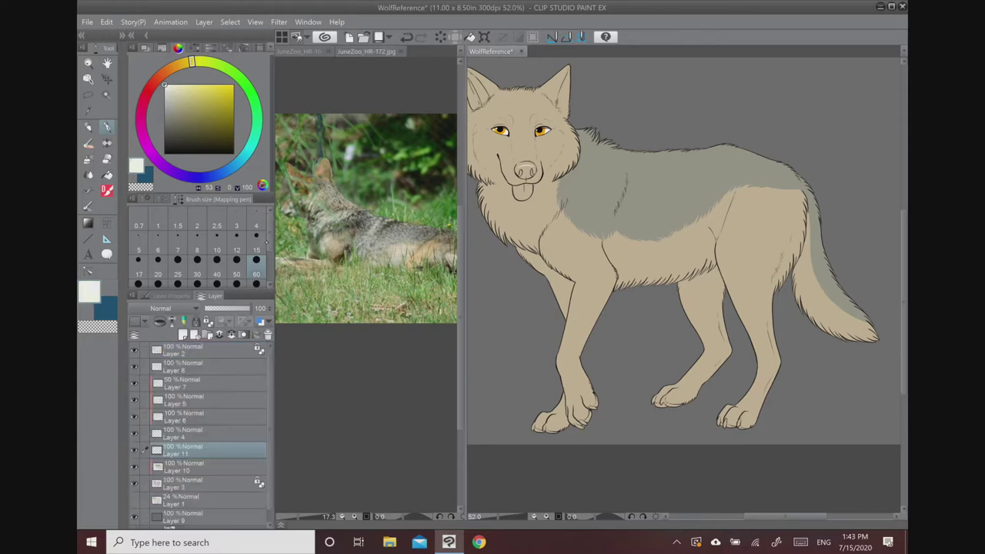
{"action": "left_click_drag", "start_coordinate": [269, 246], "coordinate": [269, 260]}
{"action": "left_click", "coordinate": [257, 251]}
{"action": "mouse_move", "coordinate": [587, 135]}
{"action": "left_mouse_down"}
{"action": "mouse_move", "coordinate": [705, 145]}
{"action": "mouse_move", "coordinate": [710, 137]}
{"action": "mouse_move", "coordinate": [639, 123]}
{"action": "mouse_move", "coordinate": [615, 139]}
{"action": "left_mouse_up"}
{"action": "left_click", "coordinate": [164, 153]}
{"action": "mouse_move", "coordinate": [586, 281]}
{"action": "left_mouse_down"}
{"action": "mouse_move", "coordinate": [696, 283]}
{"action": "mouse_move", "coordinate": [722, 266]}
{"action": "left_mouse_up"}
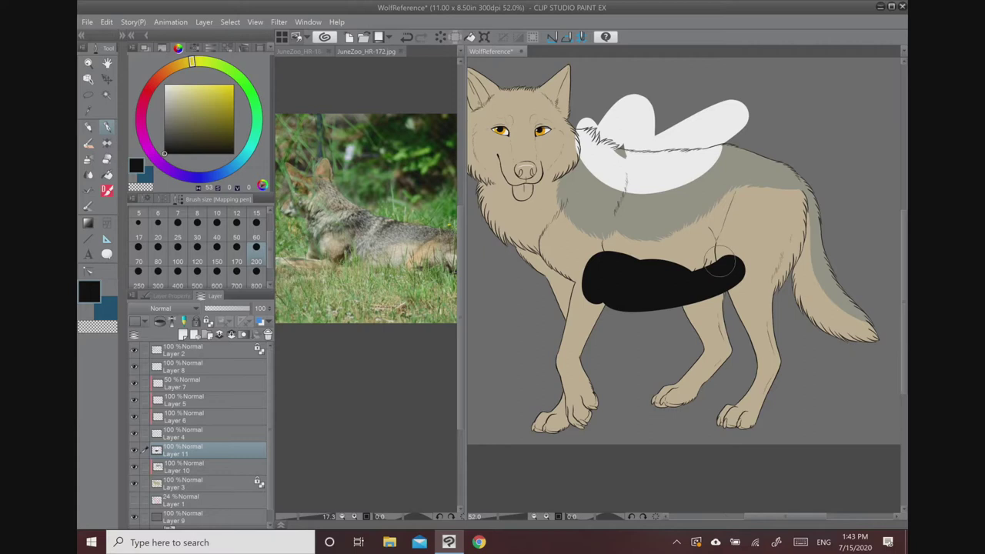
{"action": "key", "text": "ctrl+z"}
{"action": "key", "text": "ctrl+z"}
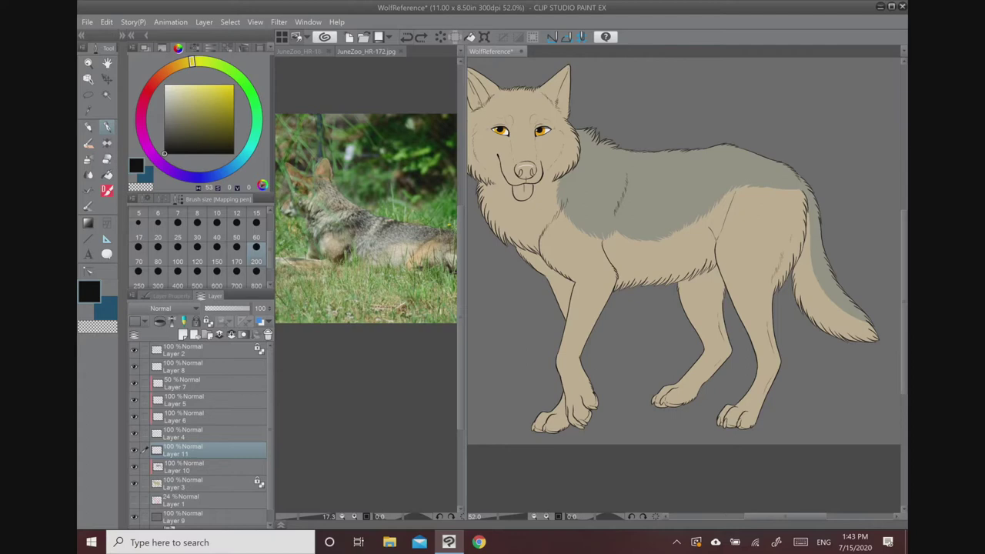
- Try a countershading test with a black band along the wolf's back and a white band across the belly
{"action": "mouse_move", "coordinate": [592, 145]}
{"action": "left_mouse_down"}
{"action": "mouse_move", "coordinate": [684, 151]}
{"action": "mouse_move", "coordinate": [709, 132]}
{"action": "left_mouse_up"}
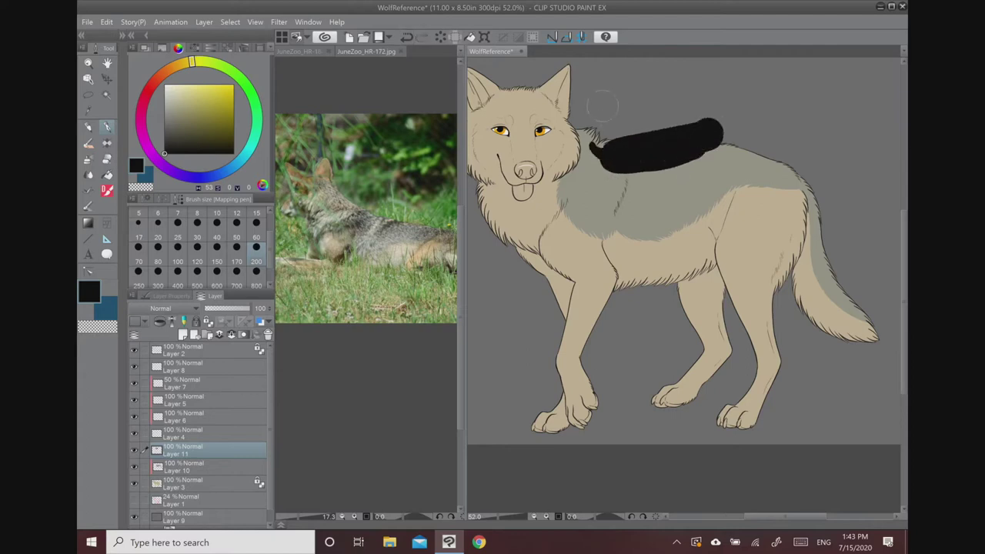
{"action": "left_click", "coordinate": [164, 85]}
{"action": "mouse_move", "coordinate": [605, 271]}
{"action": "left_mouse_down"}
{"action": "mouse_move", "coordinate": [710, 256]}
{"action": "mouse_move", "coordinate": [647, 287]}
{"action": "mouse_move", "coordinate": [701, 270]}
{"action": "left_mouse_up"}
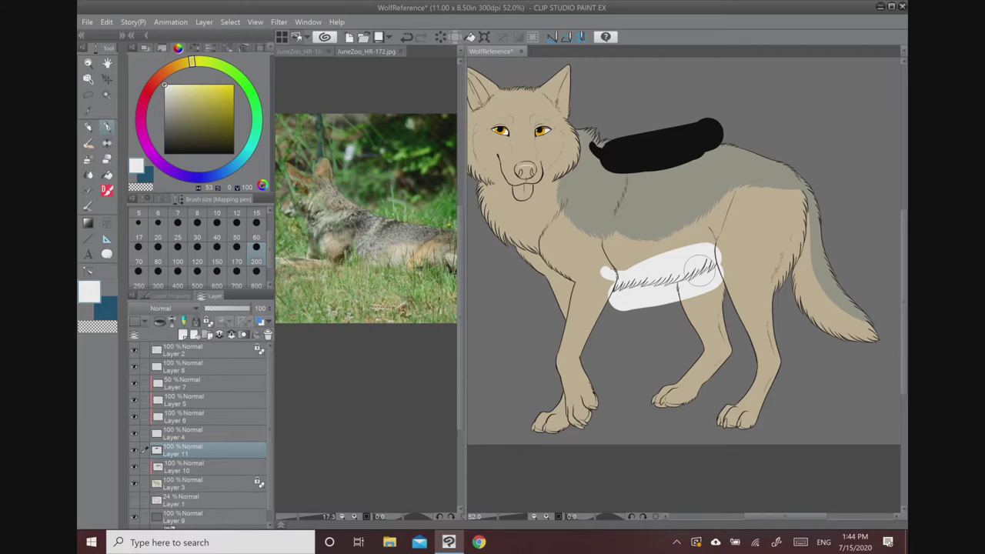
{"action": "mouse_move", "coordinate": [700, 266]}
{"action": "left_mouse_down"}
{"action": "mouse_move", "coordinate": [615, 273]}
{"action": "mouse_move", "coordinate": [654, 265]}
{"action": "left_mouse_up"}
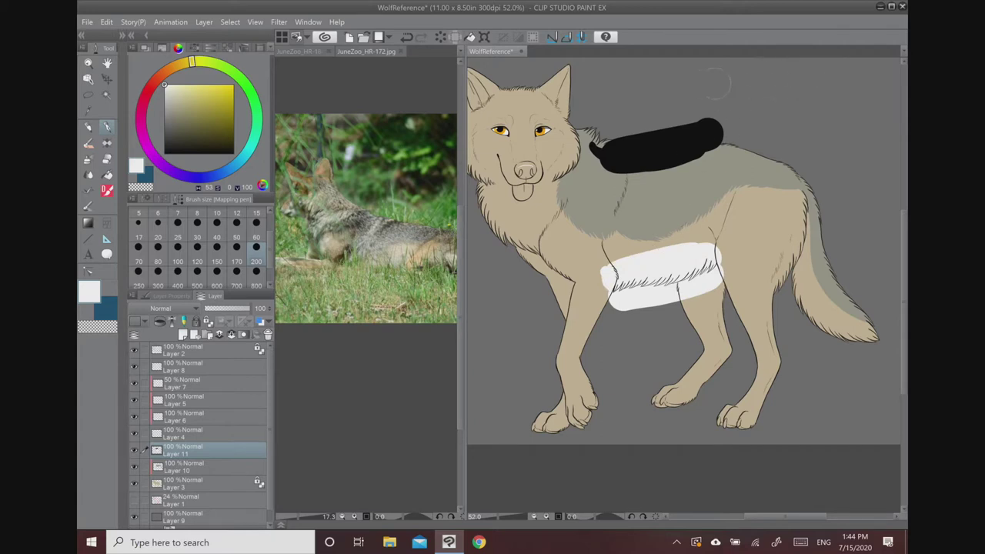
{"action": "left_click_drag", "start_coordinate": [656, 75], "coordinate": [658, 154]}
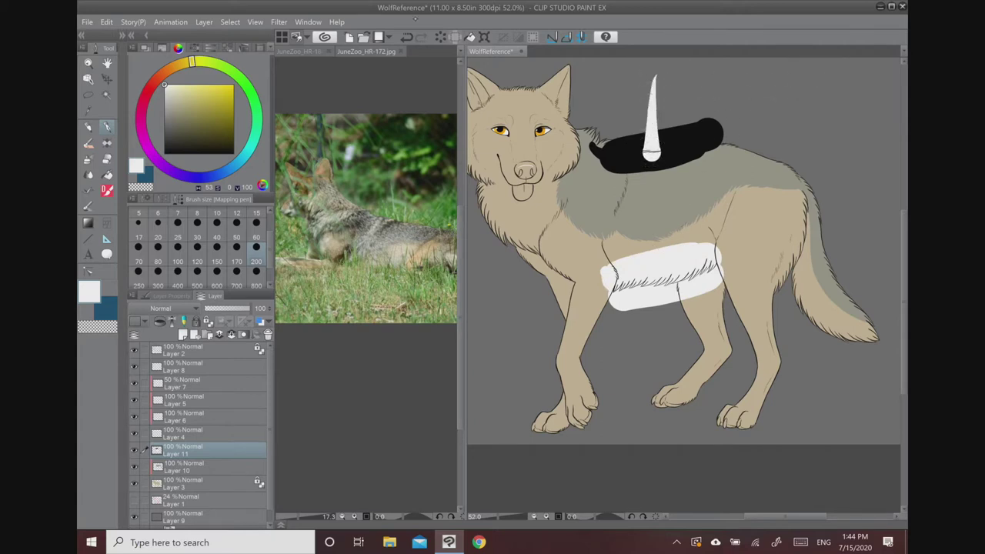
{"action": "left_click", "coordinate": [407, 36]}
- Try a white stroke on the JuneZoo_HR-172 photo, undo it, and undo the black and white test bands on the drawing
{"action": "left_click", "coordinate": [378, 177]}
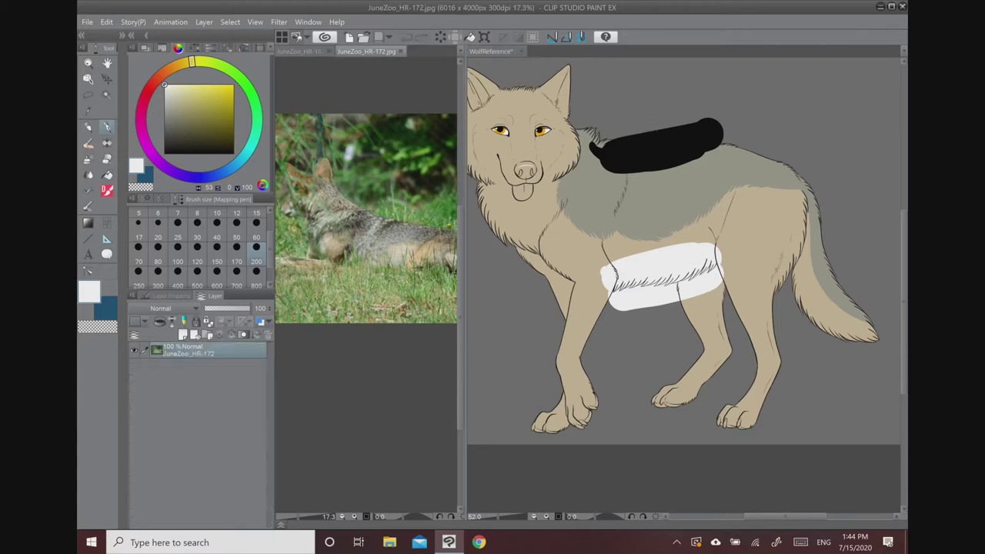
{"action": "left_click_drag", "start_coordinate": [380, 174], "coordinate": [397, 229]}
{"action": "key", "text": "ctrl+z"}
{"action": "left_click", "coordinate": [704, 80]}
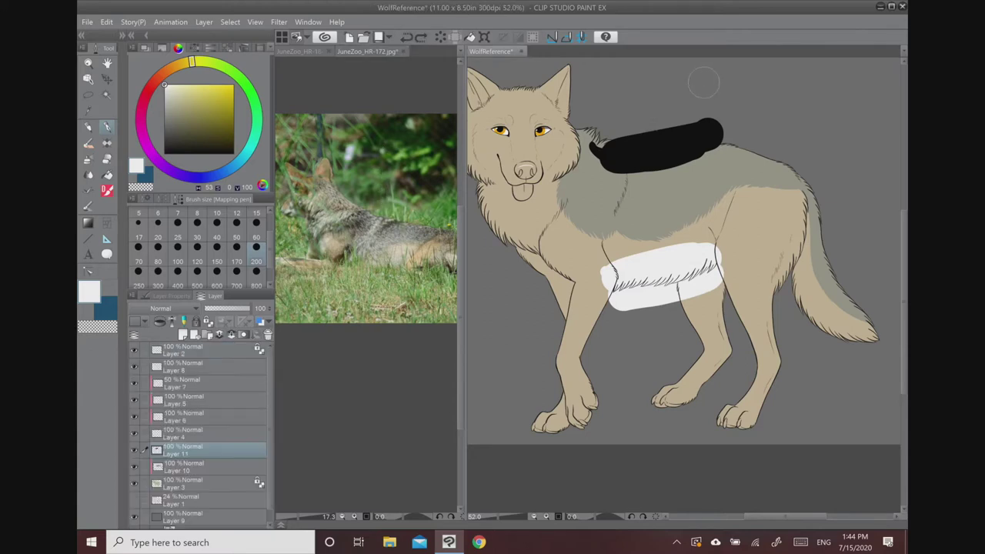
{"action": "left_click", "coordinate": [406, 39]}
{"action": "left_click", "coordinate": [406, 39]}
{"action": "left_click", "coordinate": [406, 39]}
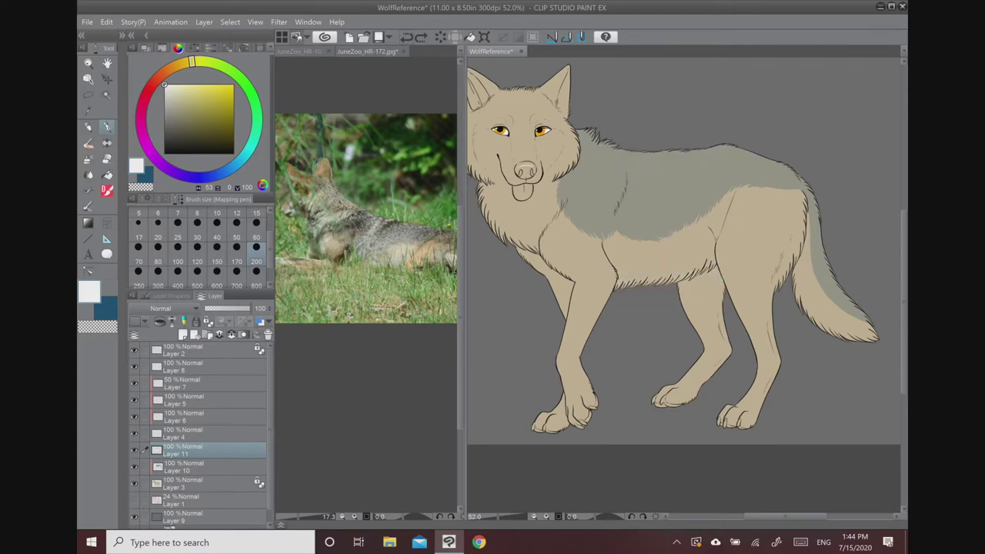
- Sample the gray fur, try a solid black band along the wolf's neck, back and rump, and undo it
{"action": "left_click", "coordinate": [684, 169], "text": "alt"}
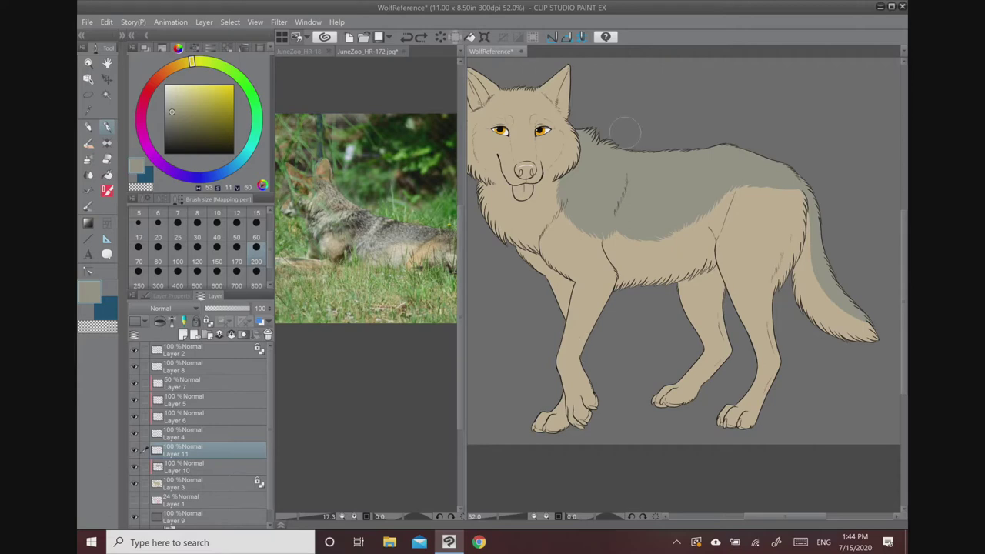
{"action": "left_click_drag", "start_coordinate": [625, 133], "coordinate": [646, 133]}
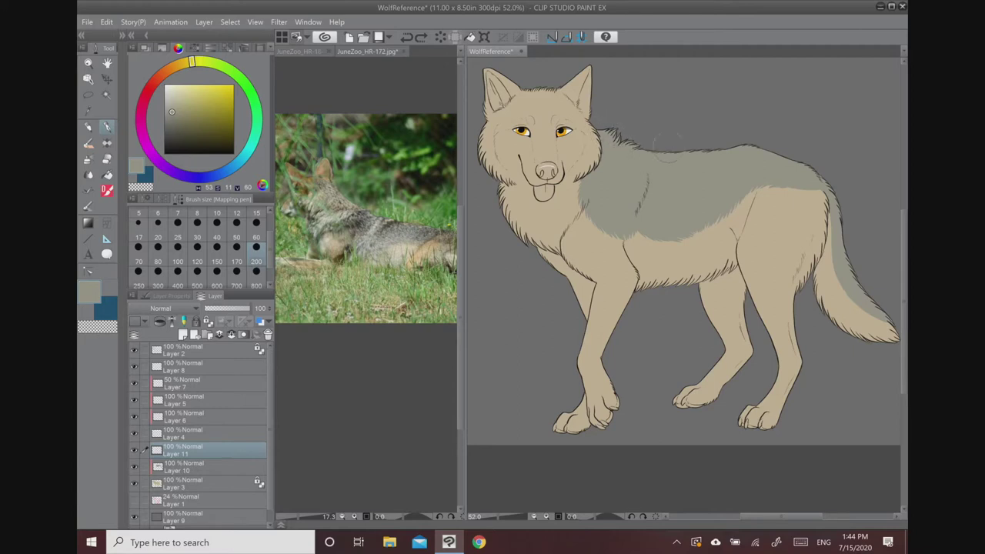
{"action": "left_click", "coordinate": [164, 154]}
{"action": "mouse_move", "coordinate": [619, 146]}
{"action": "left_mouse_down"}
{"action": "mouse_move", "coordinate": [712, 144]}
{"action": "mouse_move", "coordinate": [821, 163]}
{"action": "mouse_move", "coordinate": [794, 162]}
{"action": "left_mouse_up"}
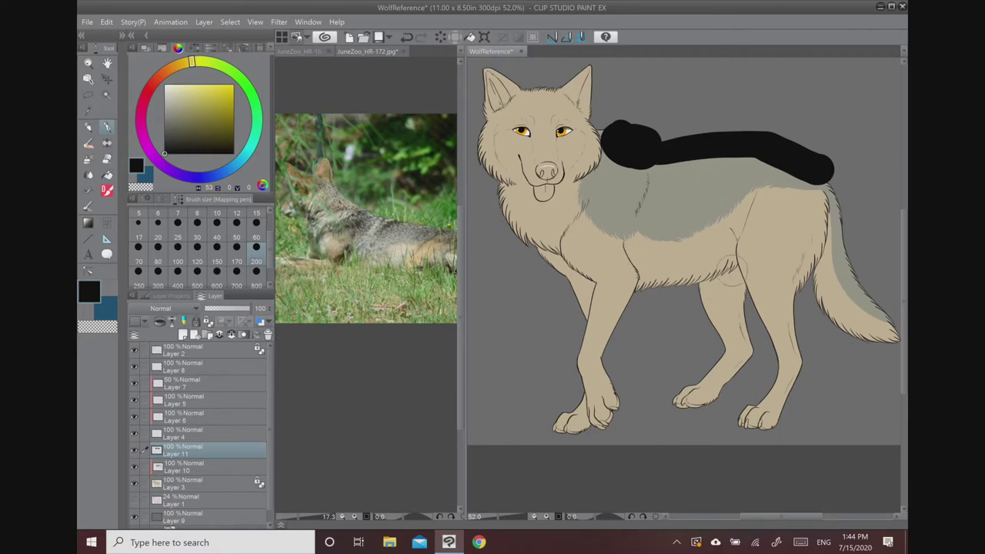
{"action": "key", "text": "ctrl+z"}
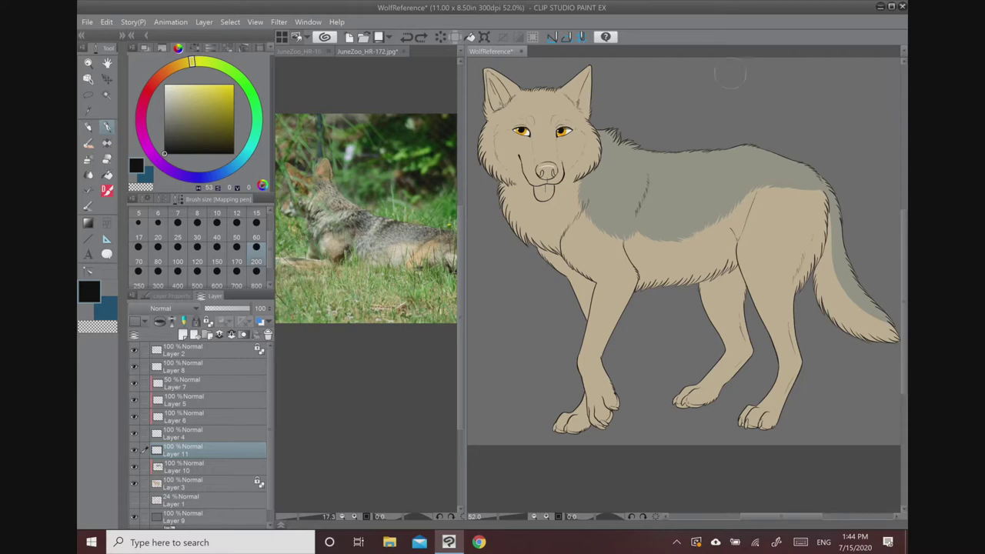
- Sketch a countershaded fish above the wolf with an indigo back and a pale gray belly
{"action": "left_click", "coordinate": [201, 177]}
{"action": "left_click", "coordinate": [185, 116]}
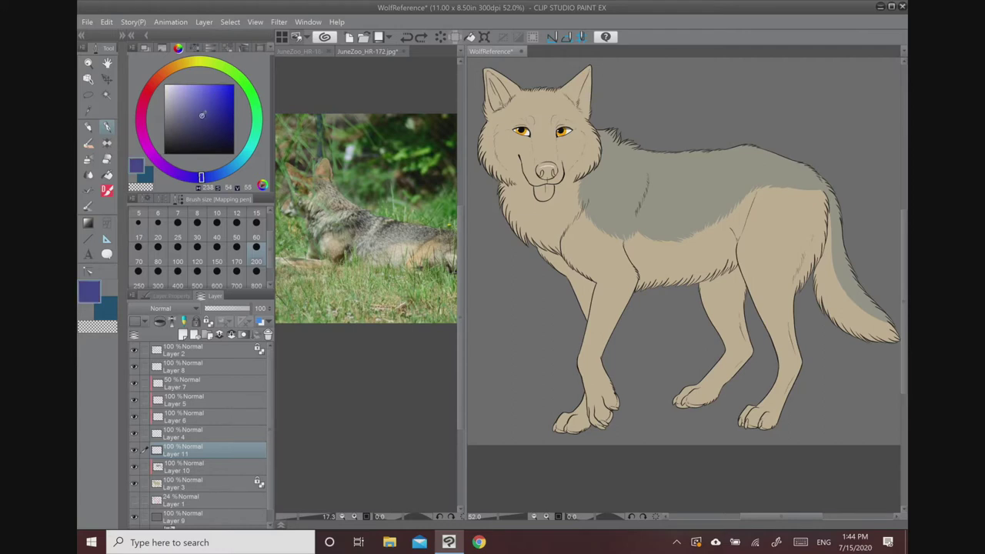
{"action": "mouse_move", "coordinate": [735, 80]}
{"action": "left_mouse_down"}
{"action": "mouse_move", "coordinate": [658, 90]}
{"action": "mouse_move", "coordinate": [677, 89]}
{"action": "mouse_move", "coordinate": [671, 69]}
{"action": "mouse_move", "coordinate": [740, 80]}
{"action": "mouse_move", "coordinate": [691, 73]}
{"action": "mouse_move", "coordinate": [650, 89]}
{"action": "mouse_move", "coordinate": [773, 81]}
{"action": "left_mouse_up"}
{"action": "left_click", "coordinate": [190, 124]}
{"action": "left_click_drag", "start_coordinate": [180, 102], "coordinate": [167, 90]}
{"action": "mouse_move", "coordinate": [642, 99]}
{"action": "left_mouse_down"}
{"action": "mouse_move", "coordinate": [696, 109]}
{"action": "mouse_move", "coordinate": [756, 95]}
{"action": "left_mouse_up"}
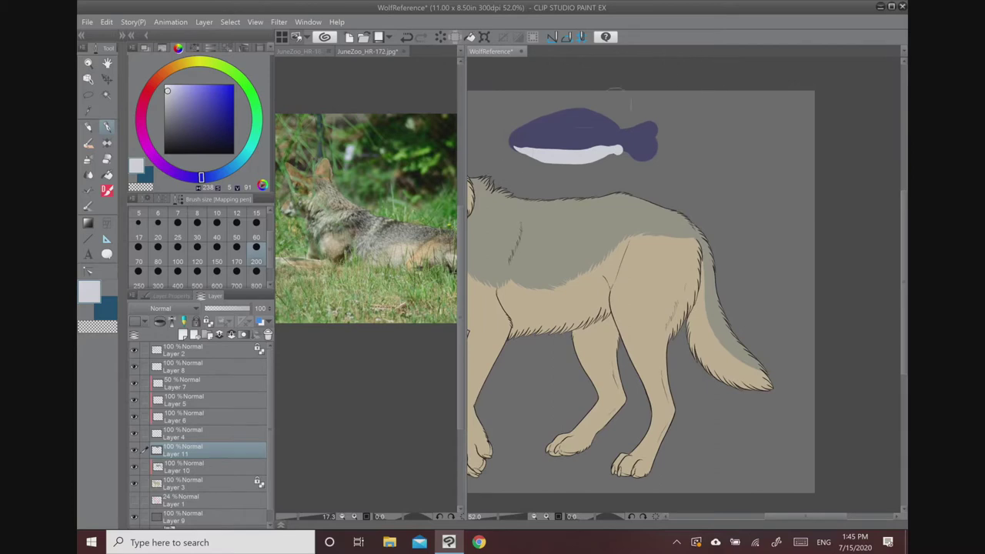
- Reduce the Mapping pen to size 170 and paint a dark navy patch beside the fish with a lighter indigo center sampled from it
{"action": "key", "text": "bracketleft"}
{"action": "key", "text": "bracketleft"}
{"action": "key", "text": "bracketleft"}
{"action": "key", "text": "bracketleft"}
{"action": "key", "text": "bracketleft"}
{"action": "key", "text": "bracketleft"}
{"action": "key", "text": "bracketleft"}
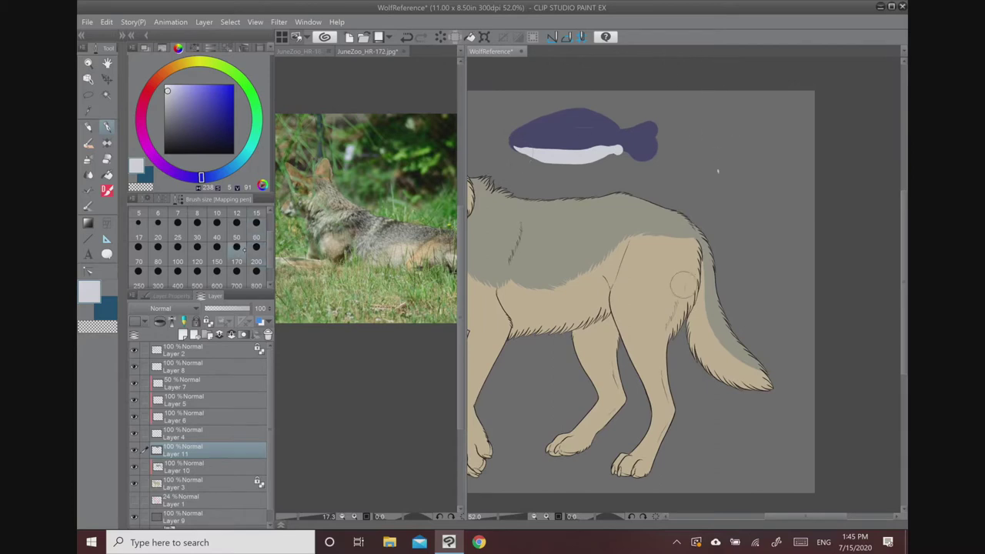
{"action": "mouse_move", "coordinate": [736, 193]}
{"action": "left_mouse_down"}
{"action": "mouse_move", "coordinate": [722, 163]}
{"action": "mouse_move", "coordinate": [735, 112]}
{"action": "mouse_move", "coordinate": [750, 160]}
{"action": "mouse_move", "coordinate": [730, 142]}
{"action": "mouse_move", "coordinate": [738, 185]}
{"action": "mouse_move", "coordinate": [707, 140]}
{"action": "mouse_move", "coordinate": [713, 185]}
{"action": "mouse_move", "coordinate": [677, 135]}
{"action": "left_mouse_up"}
{"action": "left_click", "coordinate": [177, 91]}
{"action": "mouse_move", "coordinate": [763, 123]}
{"action": "left_mouse_down"}
{"action": "mouse_move", "coordinate": [765, 181]}
{"action": "mouse_move", "coordinate": [786, 127]}
{"action": "mouse_move", "coordinate": [794, 150]}
{"action": "left_mouse_up"}
{"action": "left_click", "coordinate": [140, 187]}
{"action": "mouse_move", "coordinate": [680, 163]}
{"action": "left_mouse_down"}
{"action": "mouse_move", "coordinate": [682, 127]}
{"action": "mouse_move", "coordinate": [692, 165]}
{"action": "mouse_move", "coordinate": [721, 185]}
{"action": "mouse_move", "coordinate": [733, 171]}
{"action": "mouse_move", "coordinate": [742, 211]}
{"action": "mouse_move", "coordinate": [785, 201]}
{"action": "mouse_move", "coordinate": [787, 213]}
{"action": "mouse_move", "coordinate": [751, 176]}
{"action": "mouse_move", "coordinate": [703, 176]}
{"action": "mouse_move", "coordinate": [716, 195]}
{"action": "mouse_move", "coordinate": [785, 198]}
{"action": "mouse_move", "coordinate": [785, 158]}
{"action": "mouse_move", "coordinate": [740, 158]}
{"action": "mouse_move", "coordinate": [740, 192]}
{"action": "mouse_move", "coordinate": [760, 181]}
{"action": "mouse_move", "coordinate": [769, 131]}
{"action": "left_mouse_up"}
{"action": "left_click", "coordinate": [210, 136]}
{"action": "left_click", "coordinate": [590, 137], "text": "alt"}
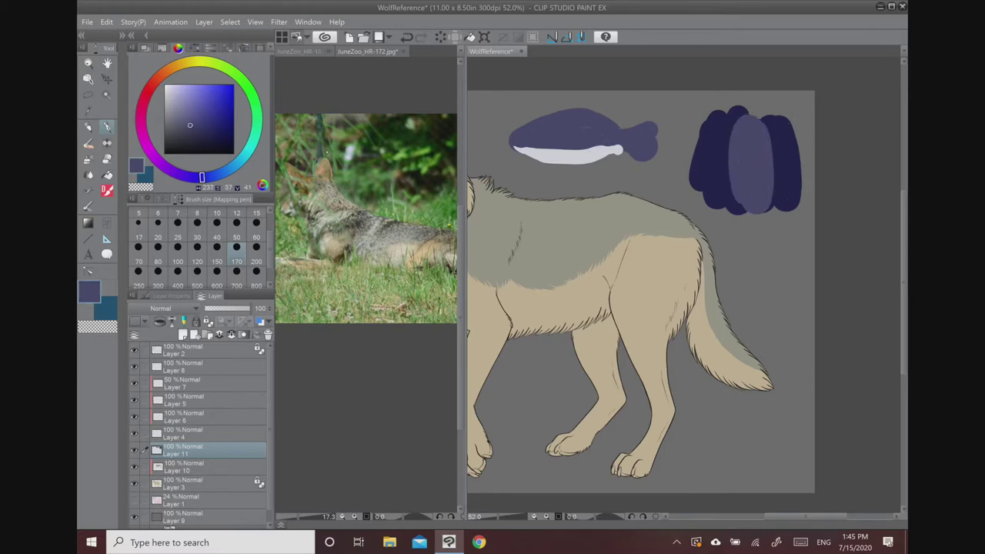
- Erase the example fish and the navy patch from the new layer using transparent color
{"action": "left_click", "coordinate": [101, 326]}
{"action": "mouse_move", "coordinate": [544, 116]}
{"action": "left_mouse_down"}
{"action": "mouse_move", "coordinate": [507, 158]}
{"action": "mouse_move", "coordinate": [532, 178]}
{"action": "mouse_move", "coordinate": [600, 167]}
{"action": "mouse_move", "coordinate": [694, 106]}
{"action": "mouse_move", "coordinate": [752, 88]}
{"action": "mouse_move", "coordinate": [722, 129]}
{"action": "mouse_move", "coordinate": [744, 137]}
{"action": "mouse_move", "coordinate": [706, 201]}
{"action": "mouse_move", "coordinate": [718, 224]}
{"action": "mouse_move", "coordinate": [822, 189]}
{"action": "left_mouse_up"}
{"action": "mouse_move", "coordinate": [654, 246]}
{"action": "left_mouse_down"}
{"action": "mouse_move", "coordinate": [809, 177]}
{"action": "mouse_move", "coordinate": [756, 234]}
{"action": "left_mouse_up"}
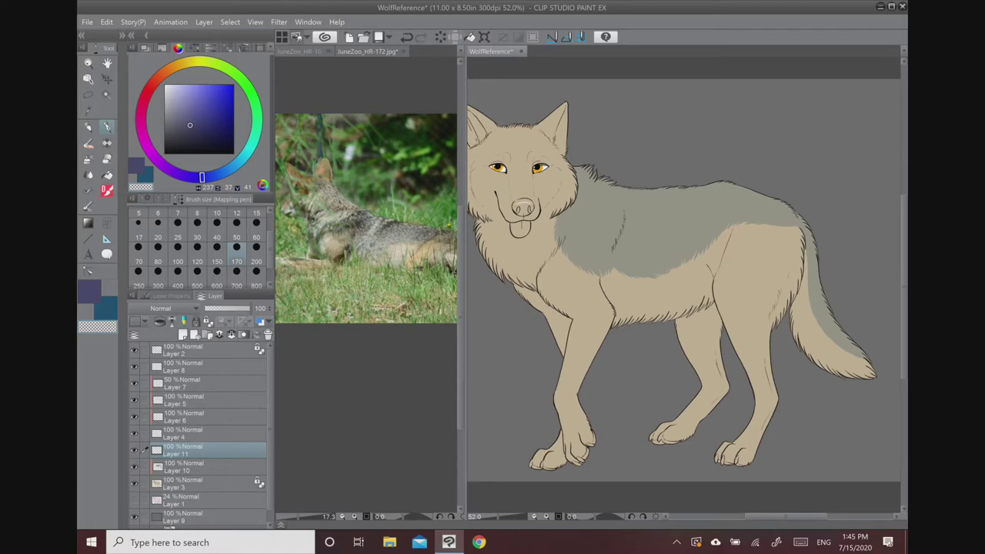
- Sample a dark gray from the fur along the wolf's back in the JuneZoo_HR-172 reference photo
{"action": "left_click", "coordinate": [391, 140]}
{"action": "left_click_drag", "start_coordinate": [391, 140], "coordinate": [380, 101]}
{"action": "scroll", "coordinate": [387, 146], "scroll_direction": "up", "scroll_amount": 5}
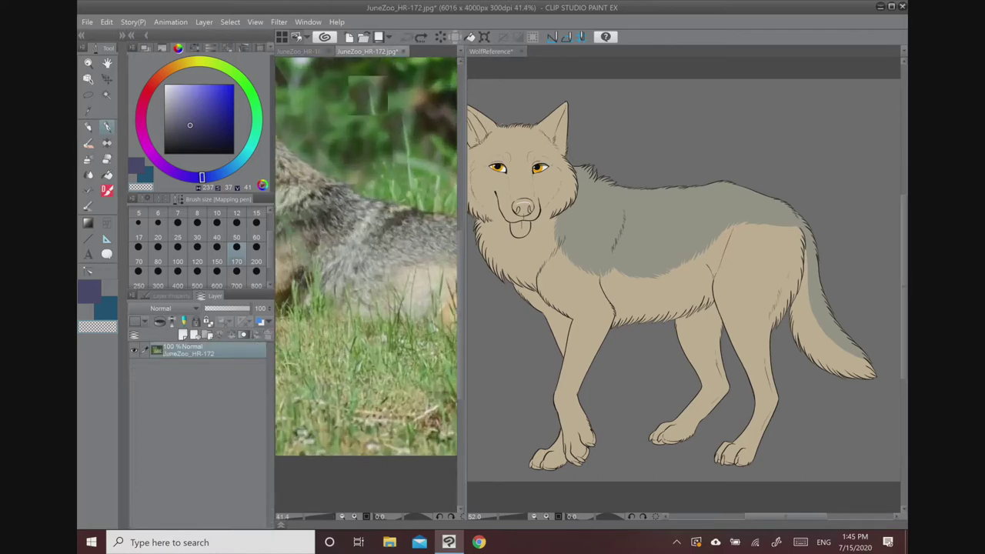
{"action": "scroll", "coordinate": [366, 257], "scroll_direction": "up", "scroll_amount": 2}
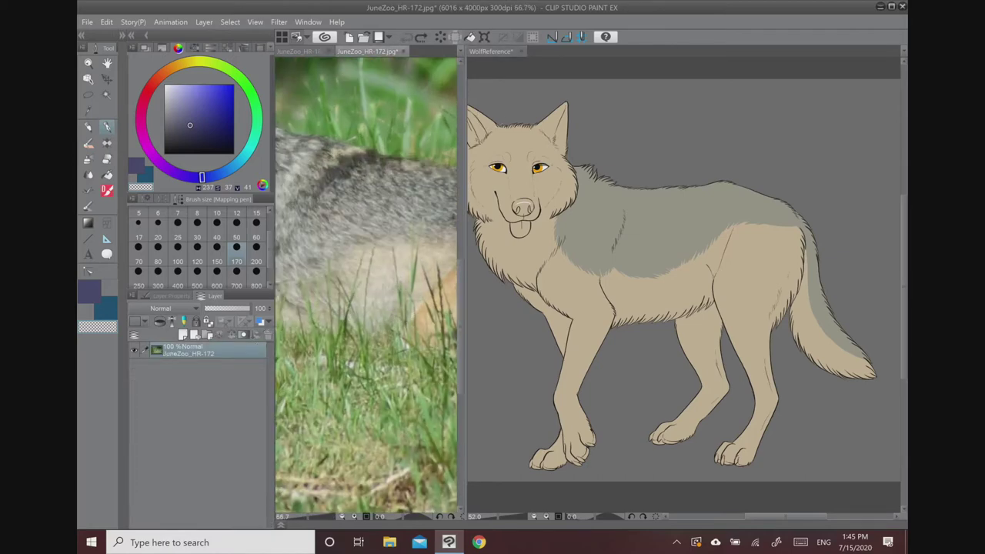
{"action": "left_click", "coordinate": [337, 153], "text": "alt"}
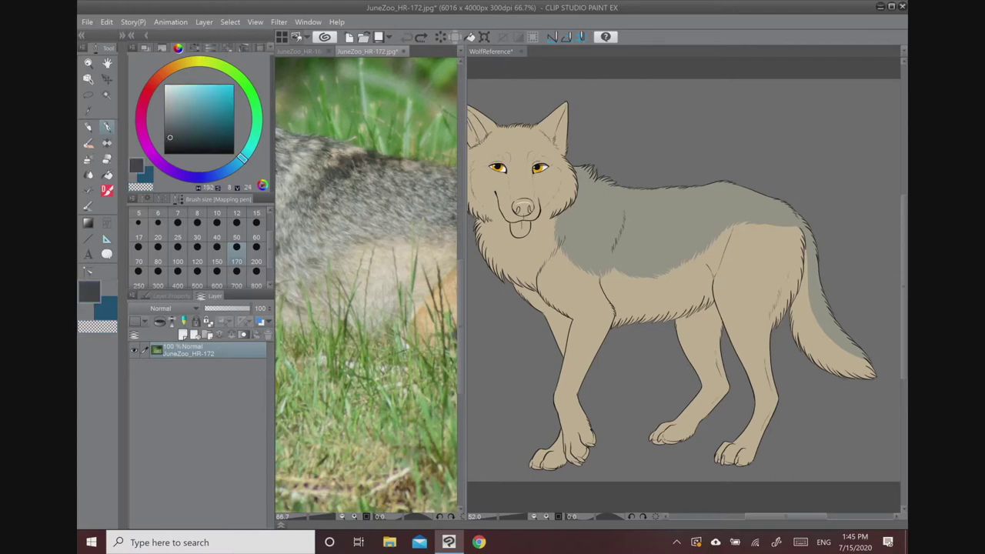
{"action": "scroll", "coordinate": [366, 230], "scroll_direction": "down", "scroll_amount": 6}
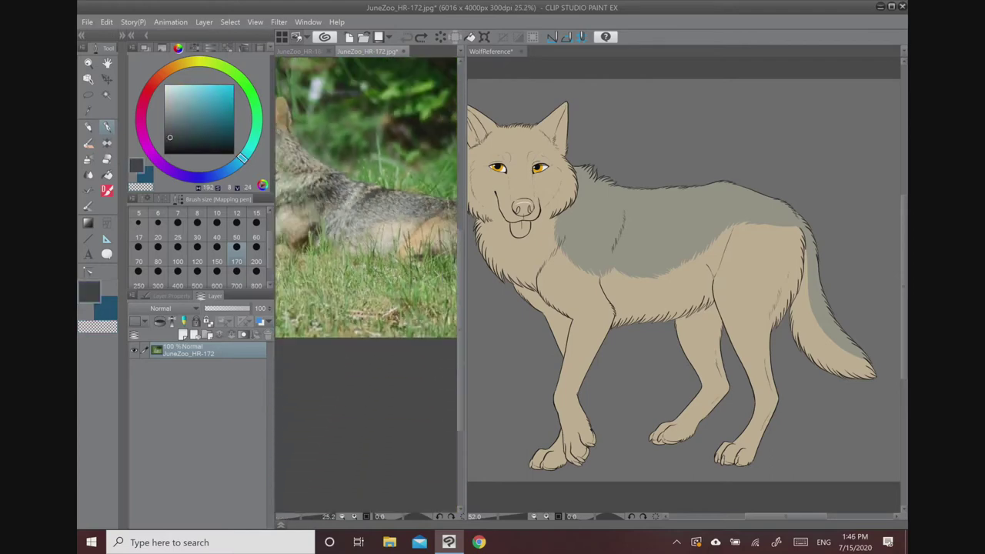
{"action": "scroll", "coordinate": [366, 254], "scroll_direction": "up", "scroll_amount": 4}
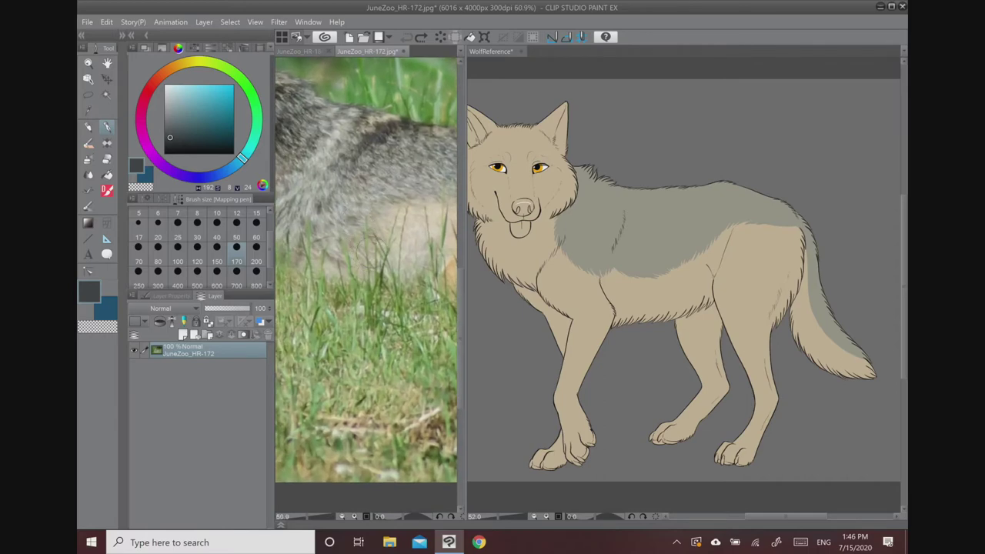
{"action": "scroll", "coordinate": [366, 269], "scroll_direction": "down", "scroll_amount": 3}
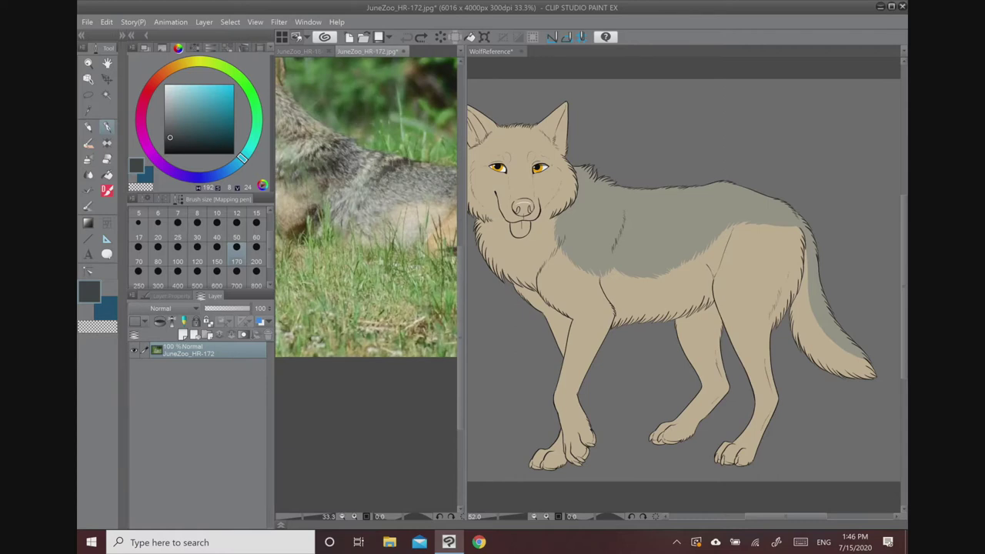
- In the wolf drawing, add a clipped layer above the gray saddle layer and set the Mapping pen size to 60
{"action": "left_click", "coordinate": [638, 168]}
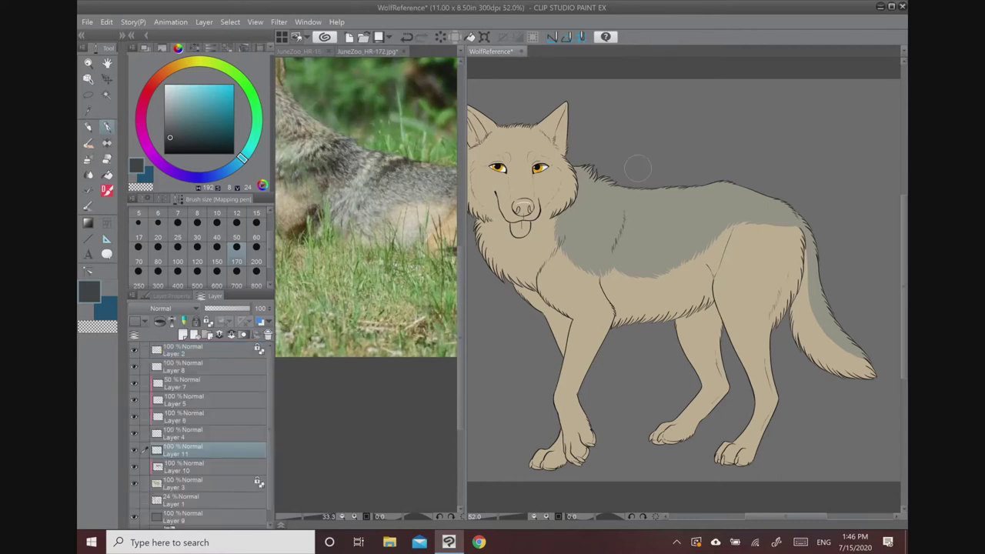
{"action": "key", "text": "ctrl+shift+n"}
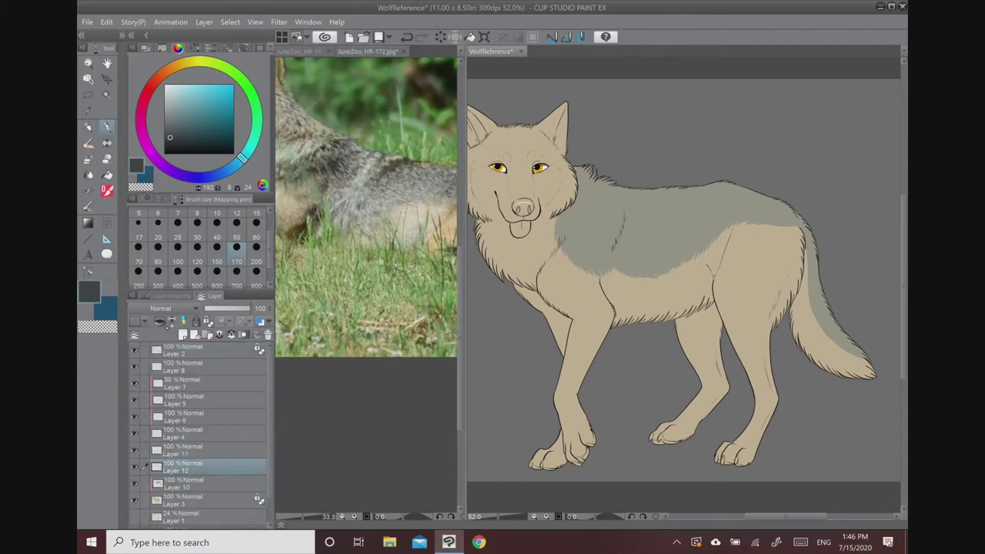
{"action": "left_click", "coordinate": [159, 321]}
{"action": "left_click", "coordinate": [256, 227]}
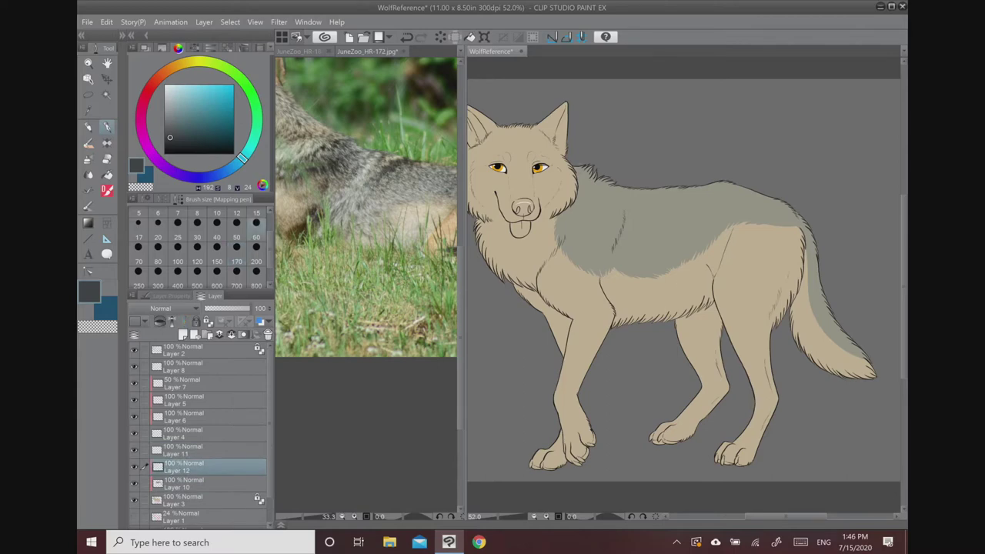
- Paint jagged dark gray fur stripes across the wolf's upper back just behind the shoulders
{"action": "mouse_move", "coordinate": [636, 214]}
{"action": "left_mouse_down"}
{"action": "mouse_move", "coordinate": [638, 226]}
{"action": "mouse_move", "coordinate": [636, 195]}
{"action": "mouse_move", "coordinate": [616, 182]}
{"action": "mouse_move", "coordinate": [629, 187]}
{"action": "mouse_move", "coordinate": [585, 177]}
{"action": "mouse_move", "coordinate": [597, 191]}
{"action": "mouse_move", "coordinate": [602, 181]}
{"action": "left_mouse_up"}
{"action": "left_click_drag", "start_coordinate": [600, 163], "coordinate": [604, 173]}
{"action": "mouse_move", "coordinate": [601, 161]}
{"action": "left_mouse_down"}
{"action": "mouse_move", "coordinate": [607, 171]}
{"action": "mouse_move", "coordinate": [603, 163]}
{"action": "left_mouse_up"}
{"action": "mouse_move", "coordinate": [612, 154]}
{"action": "left_mouse_down"}
{"action": "mouse_move", "coordinate": [602, 163]}
{"action": "mouse_move", "coordinate": [615, 171]}
{"action": "mouse_move", "coordinate": [604, 194]}
{"action": "left_mouse_up"}
{"action": "left_click_drag", "start_coordinate": [610, 188], "coordinate": [601, 198]}
{"action": "left_click_drag", "start_coordinate": [615, 163], "coordinate": [609, 174]}
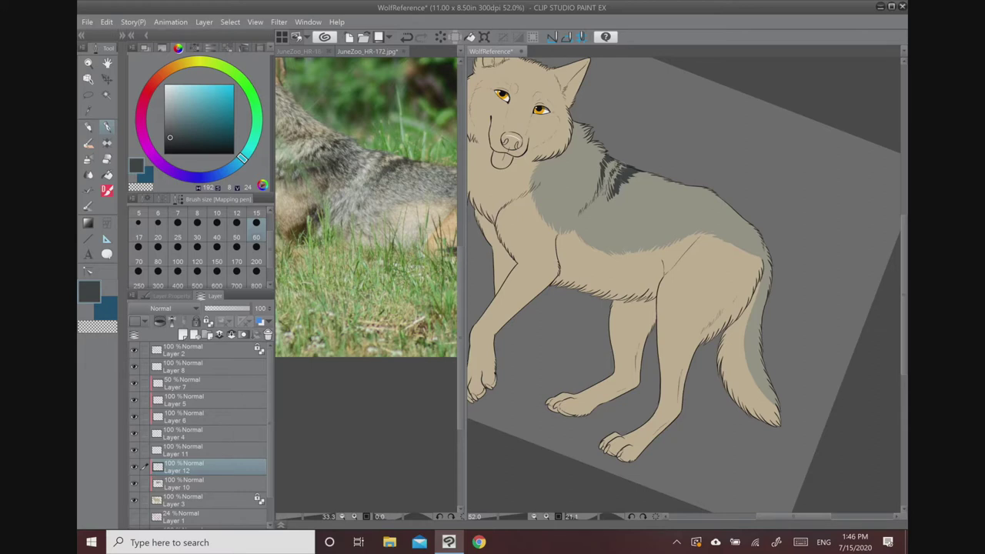
- Sample the pale gray fur from the reference photo and paint light streaks between the dark stripes on the upper back
{"action": "left_click", "coordinate": [419, 108]}
{"action": "left_click", "coordinate": [369, 164], "text": "alt"}
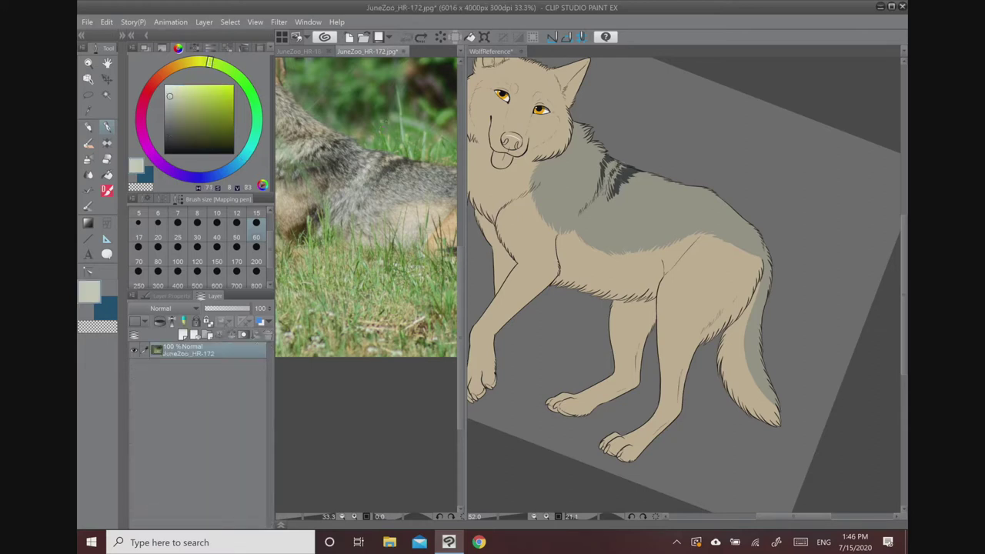
{"action": "left_click", "coordinate": [606, 178]}
{"action": "left_click_drag", "start_coordinate": [603, 180], "coordinate": [603, 182]}
{"action": "left_click_drag", "start_coordinate": [605, 164], "coordinate": [609, 174]}
{"action": "mouse_move", "coordinate": [605, 162]}
{"action": "left_mouse_down"}
{"action": "mouse_move", "coordinate": [609, 173]}
{"action": "mouse_move", "coordinate": [618, 159]}
{"action": "left_mouse_up"}
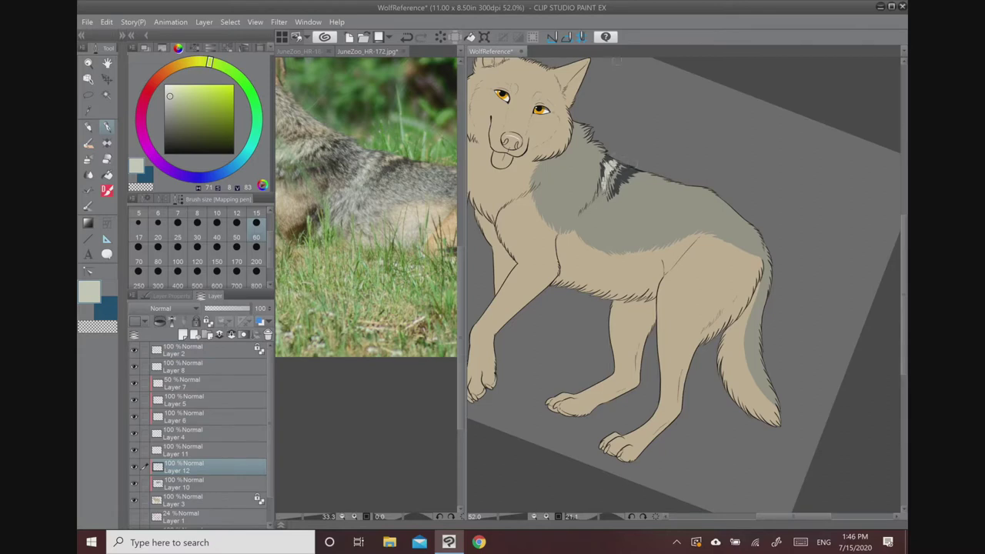
- Resample the dark gray, break up the pale streaks with it, and extend dark fur strokes forward to the neck base
{"action": "left_click", "coordinate": [620, 181], "text": "alt"}
{"action": "left_click_drag", "start_coordinate": [598, 181], "coordinate": [604, 170]}
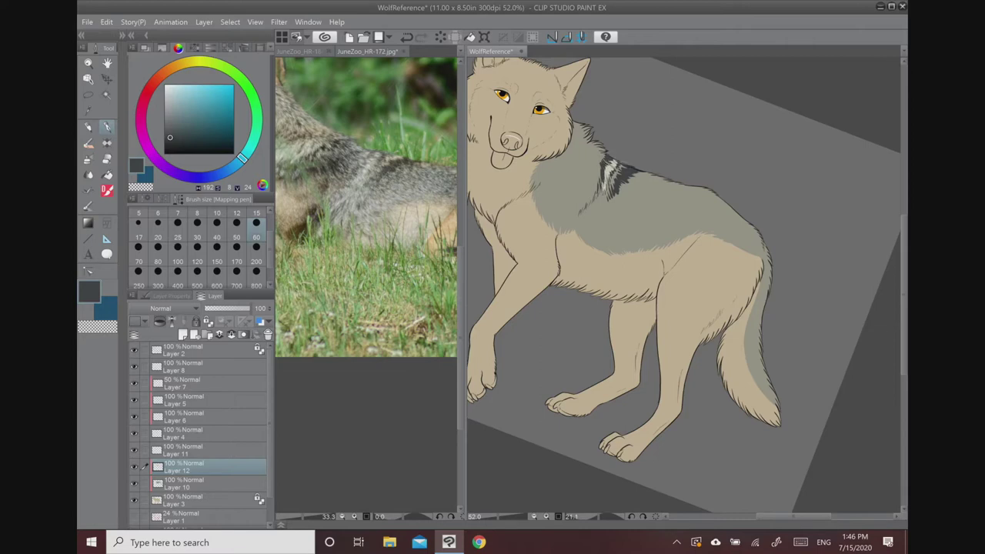
{"action": "mouse_move", "coordinate": [582, 177]}
{"action": "left_mouse_down"}
{"action": "mouse_move", "coordinate": [608, 145]}
{"action": "mouse_move", "coordinate": [581, 156]}
{"action": "mouse_move", "coordinate": [603, 140]}
{"action": "left_mouse_up"}
- Following the neck ruff in the reference photo, continue the dark gray fur strokes down the side of the wolf's neck
{"action": "left_click", "coordinate": [397, 167]}
{"action": "left_click_drag", "start_coordinate": [384, 167], "coordinate": [476, 202]}
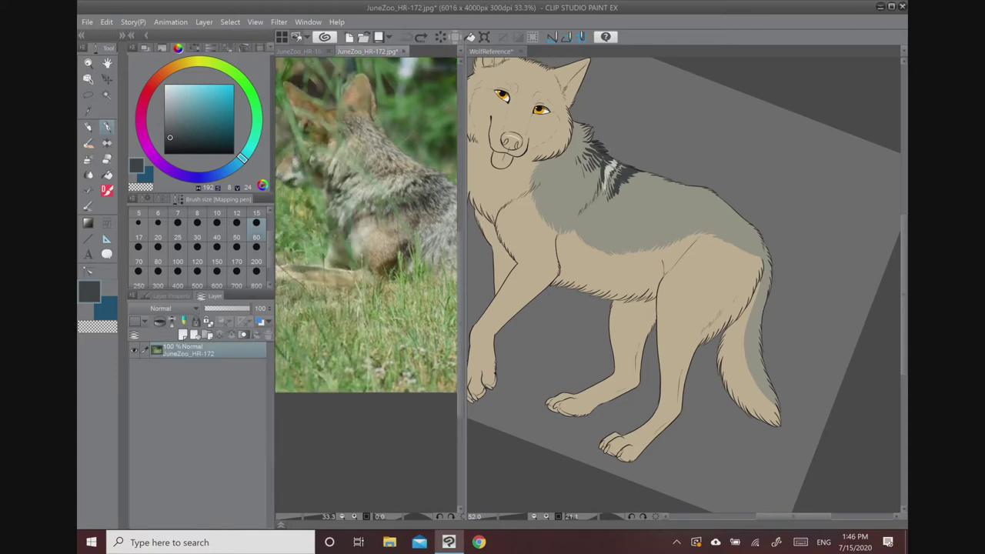
{"action": "left_click", "coordinate": [592, 151]}
{"action": "left_click_drag", "start_coordinate": [589, 154], "coordinate": [598, 145]}
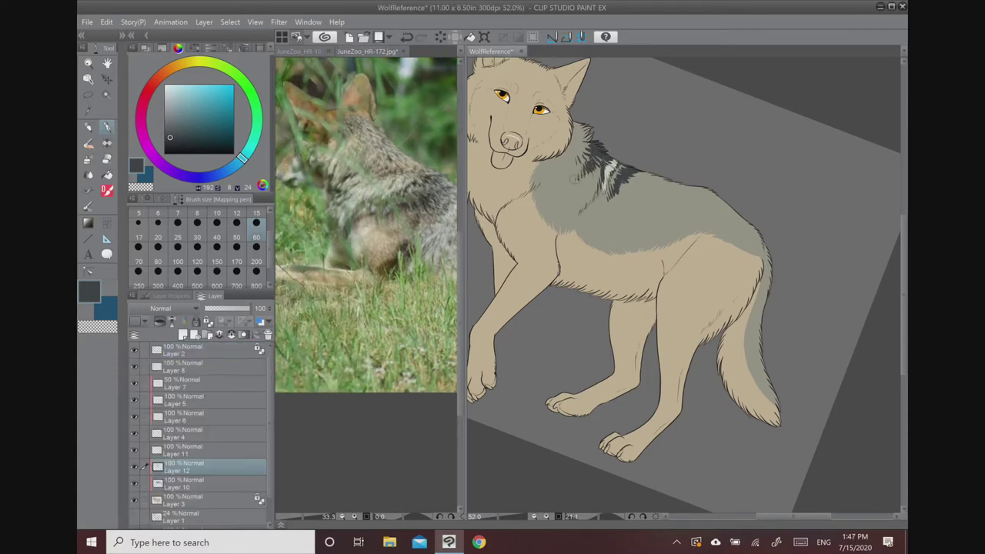
{"action": "left_click_drag", "start_coordinate": [577, 170], "coordinate": [572, 183]}
{"action": "left_click_drag", "start_coordinate": [572, 175], "coordinate": [558, 188]}
- Sample the pale gray, circle the neck ruff on the reference photo, and paint pale fur strokes along the drawn wolf's dark neck band
{"action": "left_click", "coordinate": [610, 170], "text": "alt"}
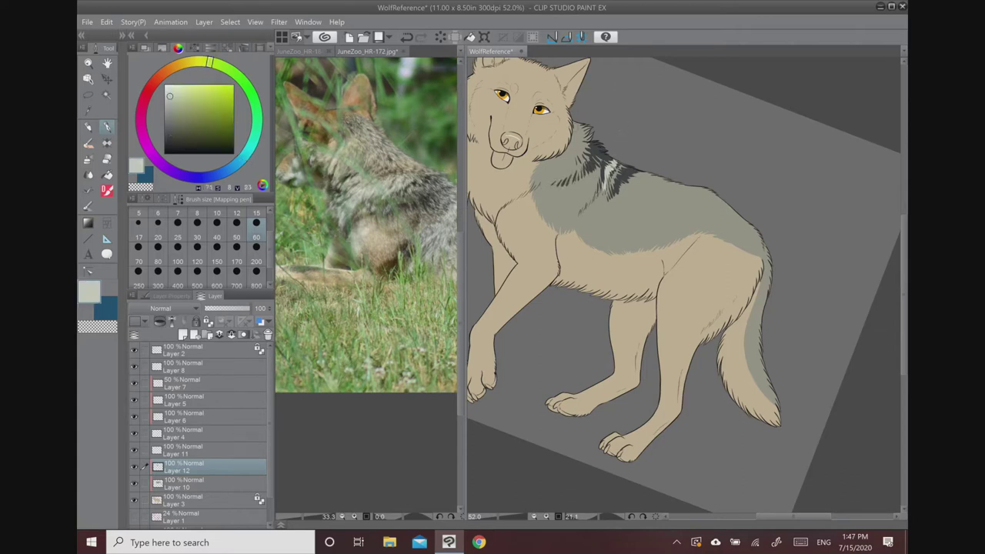
{"action": "left_click_drag", "start_coordinate": [403, 203], "coordinate": [402, 217]}
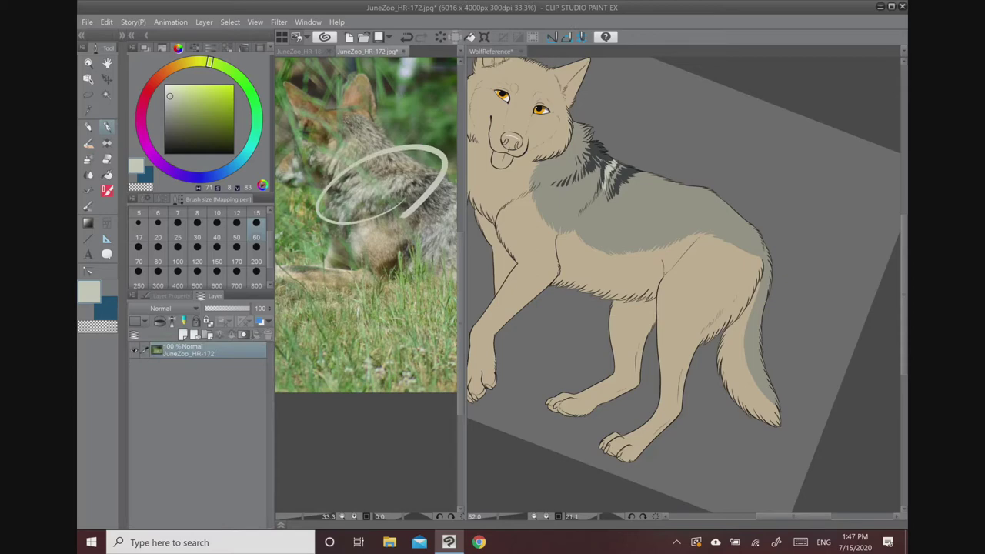
{"action": "left_click", "coordinate": [608, 181]}
{"action": "left_click_drag", "start_coordinate": [594, 147], "coordinate": [583, 153]}
{"action": "left_click_drag", "start_coordinate": [590, 149], "coordinate": [572, 173]}
{"action": "left_click_drag", "start_coordinate": [577, 160], "coordinate": [565, 179]}
{"action": "left_click_drag", "start_coordinate": [569, 168], "coordinate": [554, 181]}
{"action": "left_click_drag", "start_coordinate": [559, 172], "coordinate": [529, 189]}
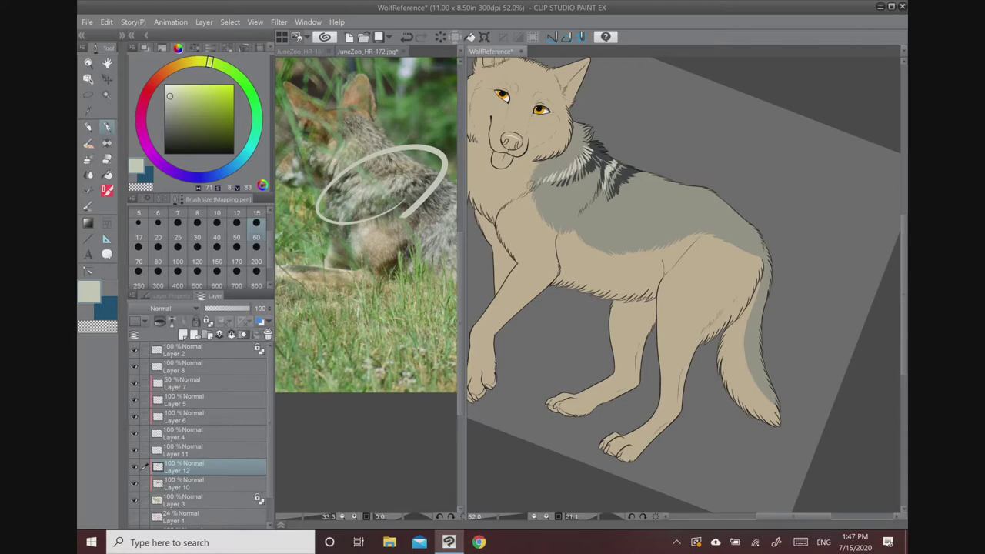
- Undo the circle drawn around the neck ruff on the reference photo
{"action": "scroll", "coordinate": [683, 285], "scroll_direction": "down", "scroll_amount": 3}
{"action": "scroll", "coordinate": [683, 285], "scroll_direction": "up", "scroll_amount": 3}
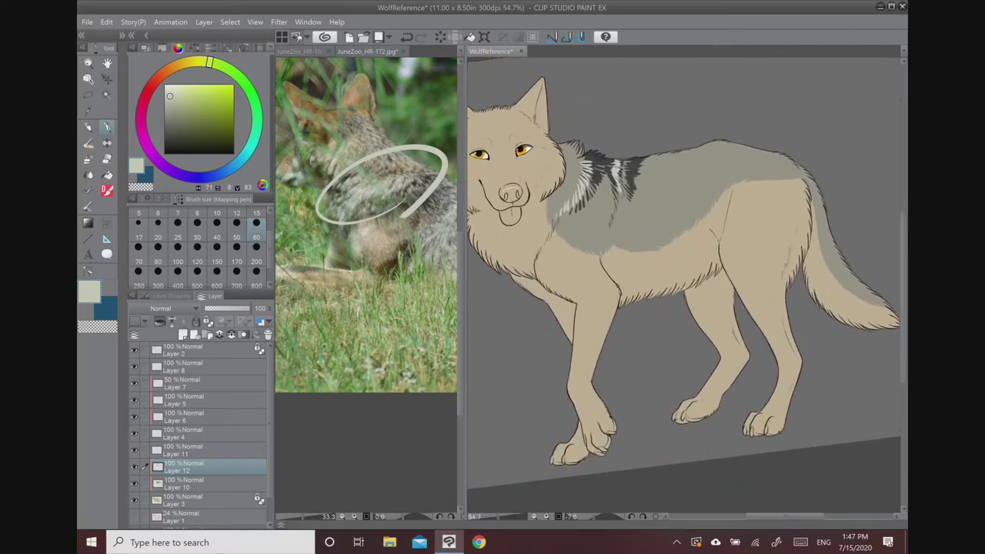
{"action": "key", "text": "ctrl+z"}
{"action": "left_click", "coordinate": [393, 52]}
{"action": "left_click", "coordinate": [405, 38]}
- Circle the light gray flank fur behind the shoulder on the reference photo
{"action": "left_click_drag", "start_coordinate": [800, 193], "coordinate": [813, 273]}
{"action": "left_click_drag", "start_coordinate": [730, 269], "coordinate": [635, 285]}
{"action": "left_click", "coordinate": [369, 51]}
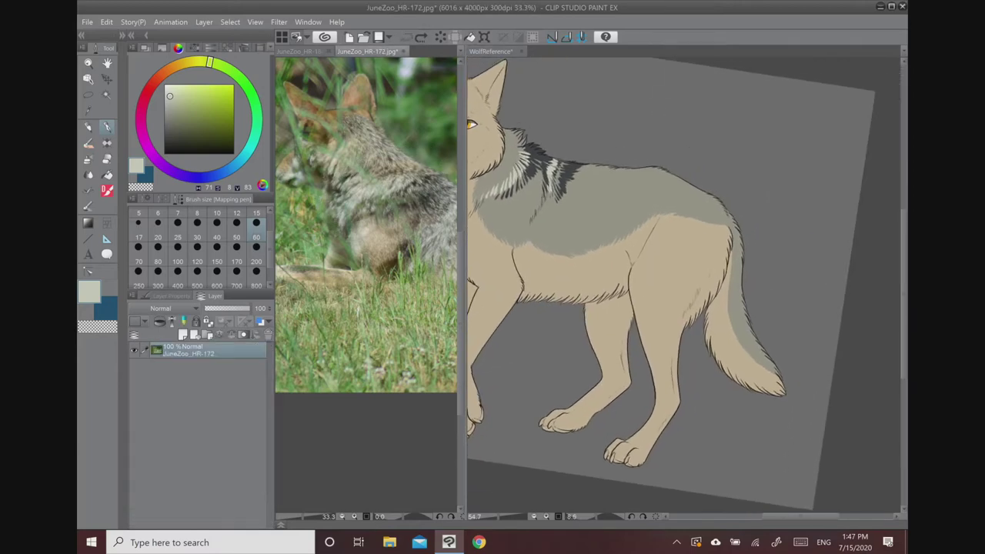
{"action": "left_click_drag", "start_coordinate": [411, 238], "coordinate": [312, 222]}
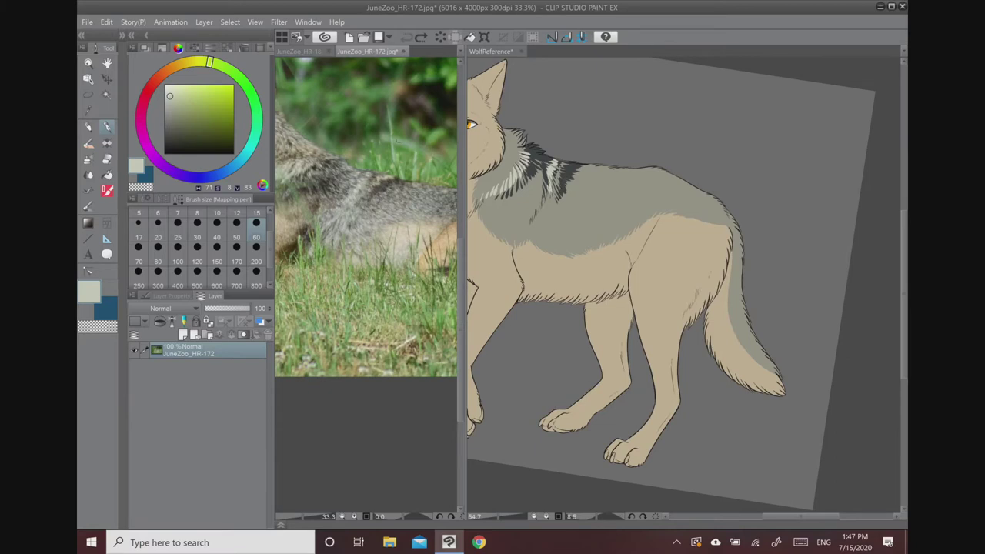
{"action": "mouse_move", "coordinate": [367, 264]}
{"action": "left_mouse_down"}
{"action": "mouse_move", "coordinate": [355, 190]}
{"action": "mouse_move", "coordinate": [407, 245]}
{"action": "left_mouse_up"}
- Paint rows of short pale gray fur strokes over the gray saddle behind the wolf's shoulder
{"action": "left_click_drag", "start_coordinate": [676, 240], "coordinate": [667, 274]}
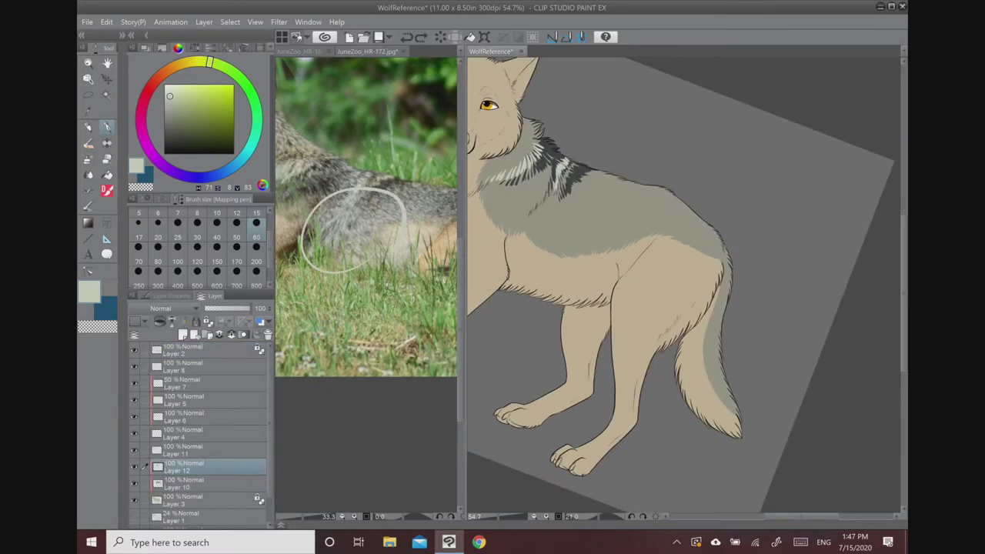
{"action": "left_click_drag", "start_coordinate": [557, 196], "coordinate": [554, 211]}
{"action": "mouse_move", "coordinate": [554, 214]}
{"action": "left_mouse_down"}
{"action": "mouse_move", "coordinate": [552, 231]}
{"action": "mouse_move", "coordinate": [568, 202]}
{"action": "mouse_move", "coordinate": [657, 149]}
{"action": "left_mouse_up"}
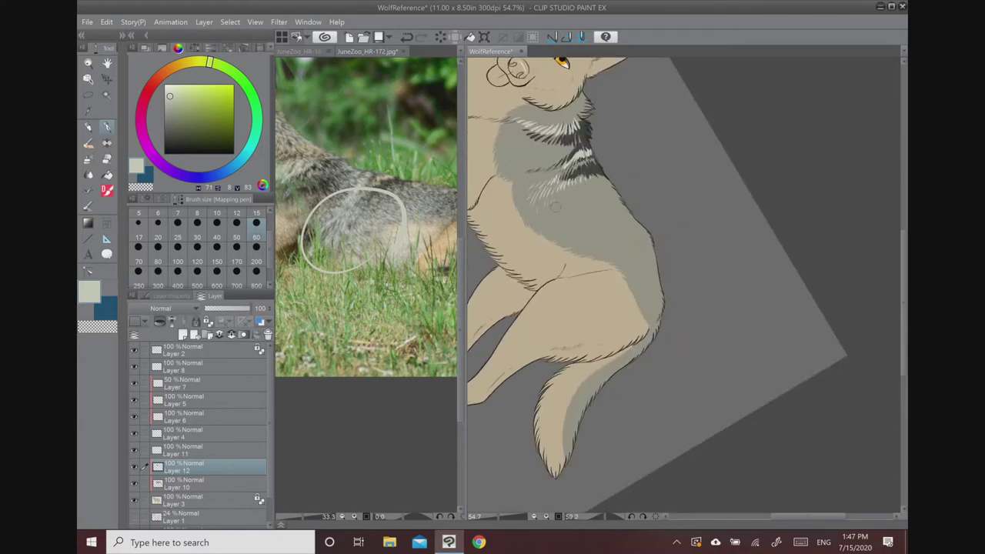
{"action": "left_click_drag", "start_coordinate": [583, 184], "coordinate": [581, 197]}
{"action": "mouse_move", "coordinate": [588, 183]}
{"action": "left_mouse_down"}
{"action": "mouse_move", "coordinate": [589, 193]}
{"action": "mouse_move", "coordinate": [610, 188]}
{"action": "mouse_move", "coordinate": [580, 207]}
{"action": "left_mouse_up"}
{"action": "left_click_drag", "start_coordinate": [583, 198], "coordinate": [593, 205]}
{"action": "left_click_drag", "start_coordinate": [596, 195], "coordinate": [600, 203]}
{"action": "left_click_drag", "start_coordinate": [605, 237], "coordinate": [578, 273]}
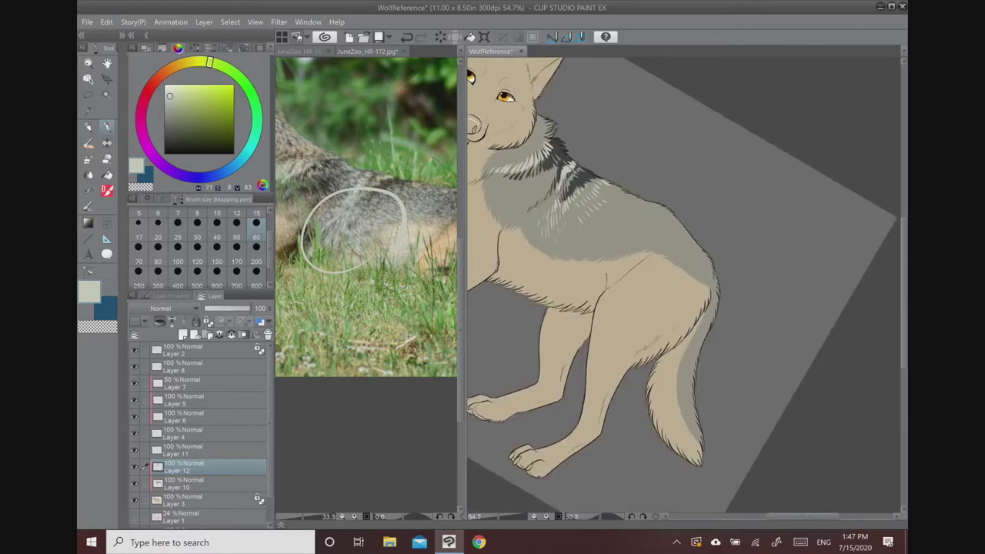
- Sample the tan body color and add short tan fur strokes along the top of the wolf's back
{"action": "left_click", "coordinate": [580, 277], "text": "alt"}
{"action": "mouse_move", "coordinate": [570, 175]}
{"action": "left_mouse_down"}
{"action": "mouse_move", "coordinate": [566, 183]}
{"action": "mouse_move", "coordinate": [574, 178]}
{"action": "left_mouse_up"}
{"action": "mouse_move", "coordinate": [583, 165]}
{"action": "left_mouse_down"}
{"action": "mouse_move", "coordinate": [556, 193]}
{"action": "mouse_move", "coordinate": [610, 190]}
{"action": "mouse_move", "coordinate": [630, 205]}
{"action": "left_mouse_up"}
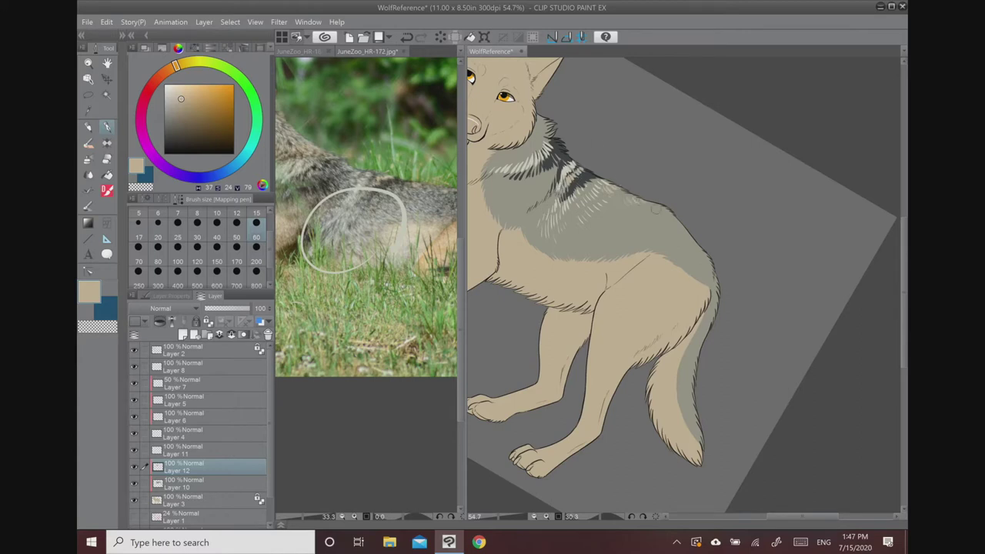
- Sample the dark gray from the stripes and paint rows of short dark flecks across the rear half of the gray saddle
{"action": "scroll", "coordinate": [627, 162], "scroll_direction": "down", "scroll_amount": 3}
{"action": "scroll", "coordinate": [633, 181], "scroll_direction": "up", "scroll_amount": 5}
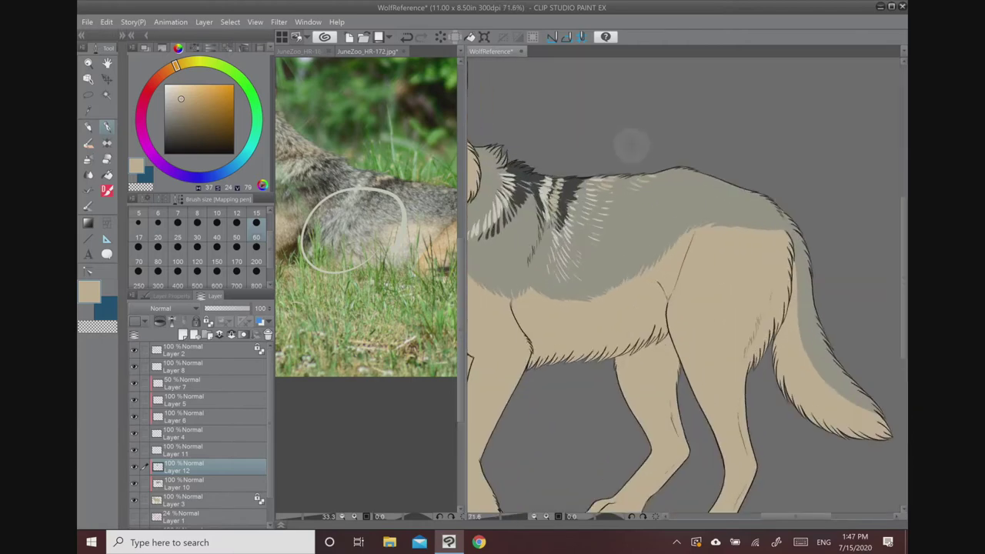
{"action": "left_click", "coordinate": [569, 199], "text": "alt"}
{"action": "left_click_drag", "start_coordinate": [692, 169], "coordinate": [671, 235]}
{"action": "mouse_move", "coordinate": [563, 176]}
{"action": "left_mouse_down"}
{"action": "mouse_move", "coordinate": [581, 168]}
{"action": "mouse_move", "coordinate": [589, 195]}
{"action": "mouse_move", "coordinate": [635, 201]}
{"action": "left_mouse_up"}
{"action": "left_click_drag", "start_coordinate": [596, 230], "coordinate": [617, 217]}
{"action": "left_click_drag", "start_coordinate": [611, 226], "coordinate": [626, 218]}
{"action": "left_click_drag", "start_coordinate": [624, 230], "coordinate": [636, 225]}
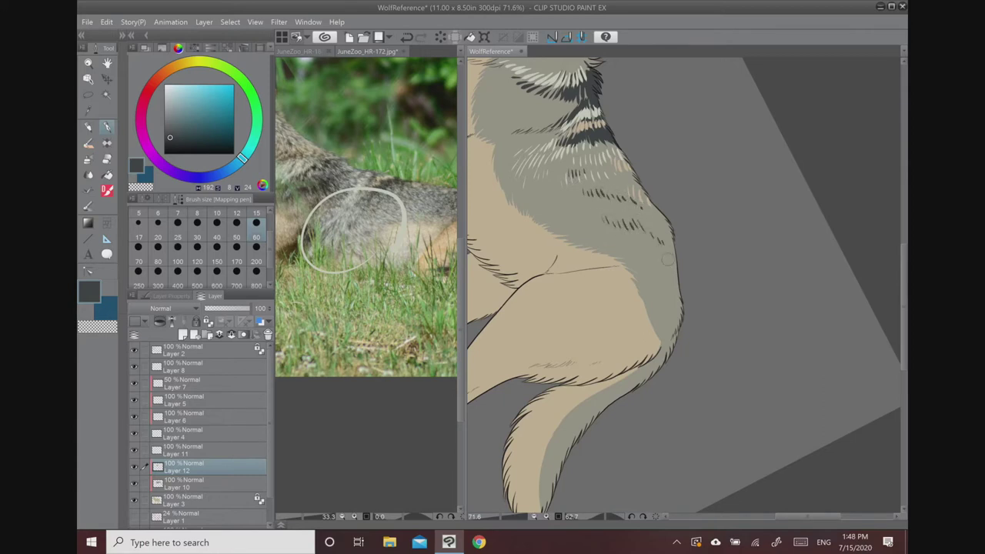
{"action": "mouse_move", "coordinate": [621, 218]}
{"action": "left_mouse_down"}
{"action": "mouse_move", "coordinate": [637, 208]}
{"action": "mouse_move", "coordinate": [629, 185]}
{"action": "left_mouse_up"}
- Undo the circle drawn around the flank on the reference photo
{"action": "scroll", "coordinate": [684, 231], "scroll_direction": "down", "scroll_amount": 4}
{"action": "left_click_drag", "start_coordinate": [443, 254], "coordinate": [281, 240]}
{"action": "left_click", "coordinate": [407, 36]}
{"action": "left_click", "coordinate": [491, 52]}
{"action": "key", "text": "ctrl+Tab"}
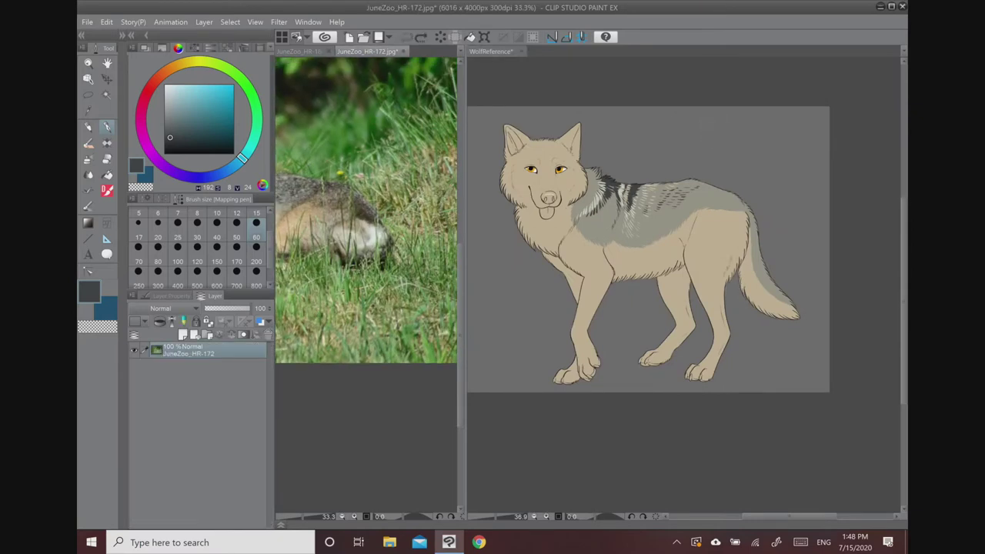
- Switch to the JuneZoo_HR-184.jpg reference photo and sample the near-white fur on the wolf's rump
{"action": "left_click", "coordinate": [308, 51]}
{"action": "left_click_drag", "start_coordinate": [431, 239], "coordinate": [276, 197]}
{"action": "left_click_drag", "start_coordinate": [362, 223], "coordinate": [339, 226]}
{"action": "left_click", "coordinate": [753, 115]}
{"action": "left_click_drag", "start_coordinate": [763, 257], "coordinate": [643, 190]}
{"action": "scroll", "coordinate": [639, 166], "scroll_direction": "up", "scroll_amount": 4}
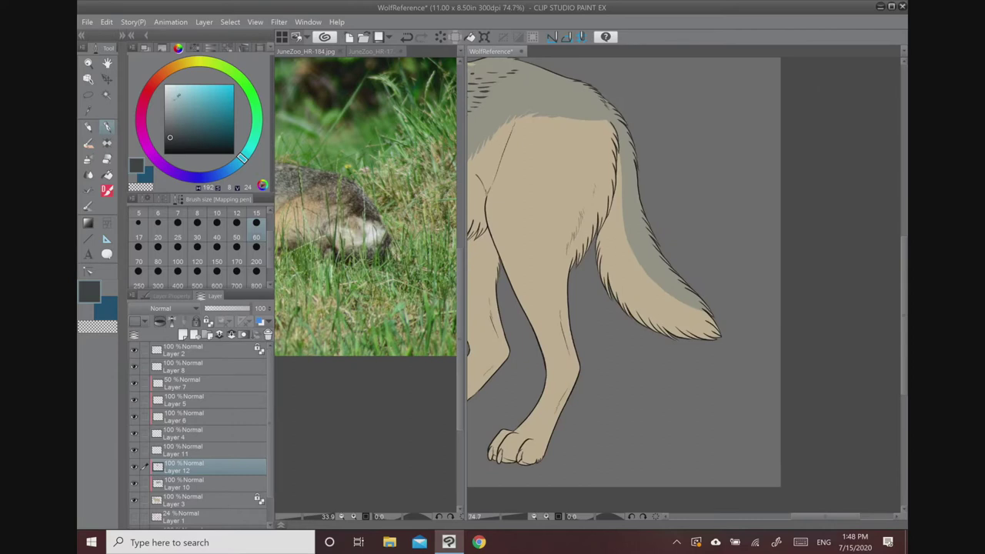
{"action": "left_click", "coordinate": [373, 229]}
{"action": "right_click", "coordinate": [374, 230]}
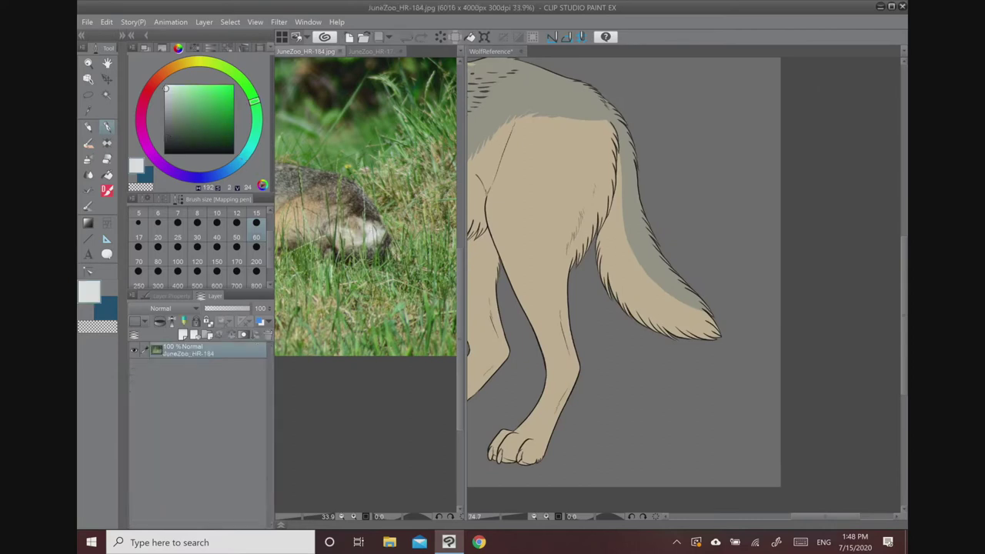
- Add a layer beneath the fur-stroke layer and paint white fur tufts down the back edge of the wolf's thigh
{"action": "left_click", "coordinate": [583, 190]}
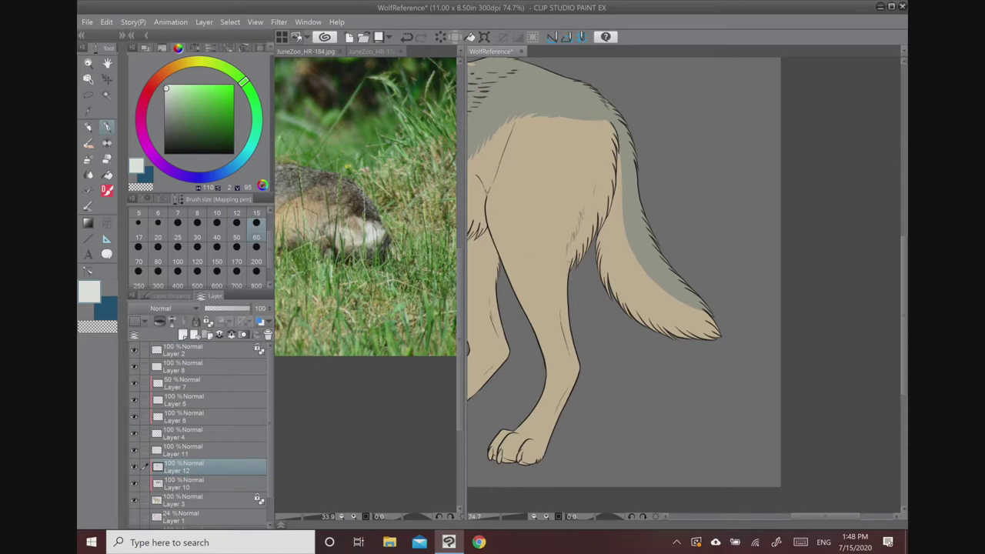
{"action": "left_click", "coordinate": [183, 334]}
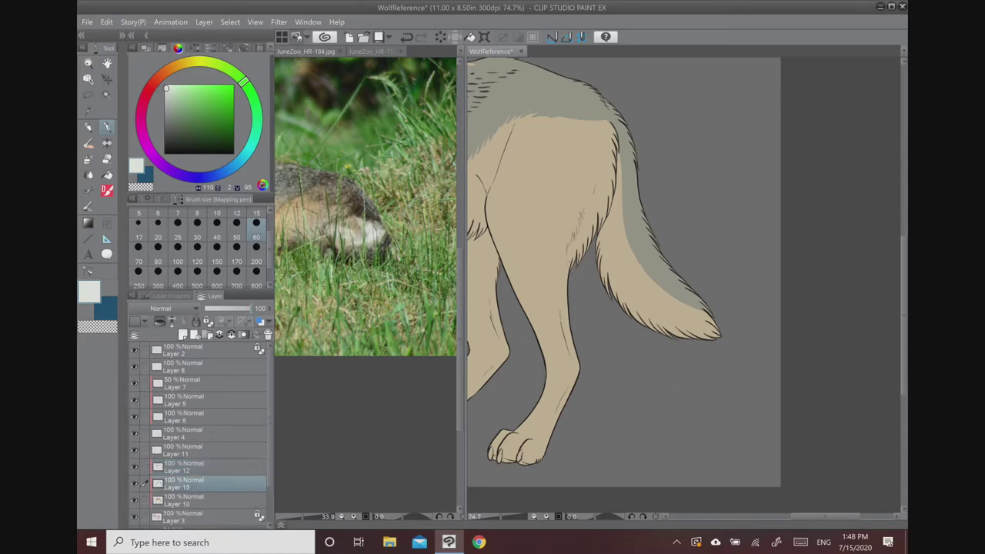
{"action": "left_click_drag", "start_coordinate": [574, 246], "coordinate": [576, 266]}
{"action": "mouse_move", "coordinate": [583, 218]}
{"action": "left_mouse_down"}
{"action": "mouse_move", "coordinate": [584, 248]}
{"action": "mouse_move", "coordinate": [566, 266]}
{"action": "mouse_move", "coordinate": [577, 252]}
{"action": "left_mouse_up"}
{"action": "left_click_drag", "start_coordinate": [594, 192], "coordinate": [596, 231]}
{"action": "left_click_drag", "start_coordinate": [606, 225], "coordinate": [603, 159]}
{"action": "mouse_move", "coordinate": [606, 208]}
{"action": "left_mouse_down"}
{"action": "mouse_move", "coordinate": [607, 147]}
{"action": "mouse_move", "coordinate": [604, 173]}
{"action": "left_mouse_up"}
{"action": "left_click_drag", "start_coordinate": [609, 134], "coordinate": [605, 150]}
- Paint jagged white fur along the underside of the tail from its base to the tip
{"action": "left_click_drag", "start_coordinate": [608, 188], "coordinate": [615, 298]}
{"action": "left_click_drag", "start_coordinate": [597, 242], "coordinate": [623, 309]}
{"action": "left_click_drag", "start_coordinate": [617, 262], "coordinate": [635, 317]}
{"action": "mouse_move", "coordinate": [614, 243]}
{"action": "left_mouse_down"}
{"action": "mouse_move", "coordinate": [607, 269]}
{"action": "mouse_move", "coordinate": [634, 315]}
{"action": "left_mouse_up"}
{"action": "mouse_move", "coordinate": [626, 275]}
{"action": "left_mouse_down"}
{"action": "mouse_move", "coordinate": [648, 328]}
{"action": "mouse_move", "coordinate": [670, 332]}
{"action": "left_mouse_up"}
{"action": "left_click_drag", "start_coordinate": [643, 291], "coordinate": [669, 327]}
{"action": "mouse_move", "coordinate": [654, 293]}
{"action": "left_mouse_down"}
{"action": "mouse_move", "coordinate": [688, 337]}
{"action": "mouse_move", "coordinate": [710, 337]}
{"action": "mouse_move", "coordinate": [683, 340]}
{"action": "mouse_move", "coordinate": [717, 337]}
{"action": "left_mouse_up"}
- Check the belly in the reference photo and paint a jagged white fur band along the wolf's belly between the legs
{"action": "left_click_drag", "start_coordinate": [608, 308], "coordinate": [835, 306]}
{"action": "left_click", "coordinate": [346, 254]}
{"action": "left_click_drag", "start_coordinate": [286, 261], "coordinate": [468, 229]}
{"action": "left_click", "coordinate": [623, 122]}
{"action": "left_click_drag", "start_coordinate": [572, 262], "coordinate": [567, 222]}
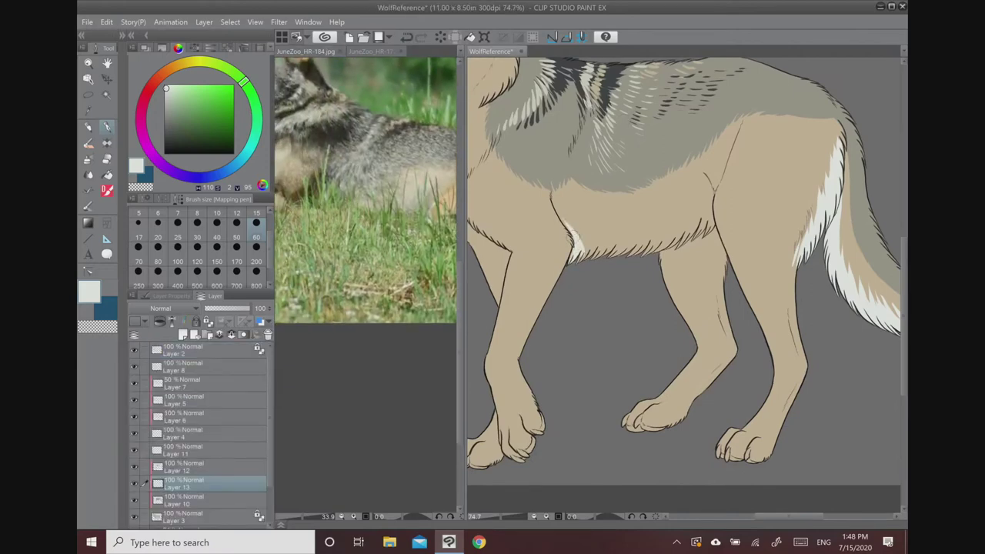
{"action": "mouse_move", "coordinate": [589, 258]}
{"action": "left_mouse_down"}
{"action": "mouse_move", "coordinate": [575, 211]}
{"action": "mouse_move", "coordinate": [615, 222]}
{"action": "left_mouse_up"}
{"action": "mouse_move", "coordinate": [626, 256]}
{"action": "left_mouse_down"}
{"action": "mouse_move", "coordinate": [621, 208]}
{"action": "mouse_move", "coordinate": [623, 222]}
{"action": "left_mouse_up"}
{"action": "left_click_drag", "start_coordinate": [639, 252], "coordinate": [654, 209]}
{"action": "left_click_drag", "start_coordinate": [649, 240], "coordinate": [660, 212]}
{"action": "left_click_drag", "start_coordinate": [638, 257], "coordinate": [671, 213]}
{"action": "mouse_move", "coordinate": [654, 252]}
{"action": "left_mouse_down"}
{"action": "mouse_move", "coordinate": [684, 199]}
{"action": "mouse_move", "coordinate": [677, 233]}
{"action": "mouse_move", "coordinate": [703, 191]}
{"action": "left_mouse_up"}
{"action": "left_click_drag", "start_coordinate": [693, 248], "coordinate": [707, 200]}
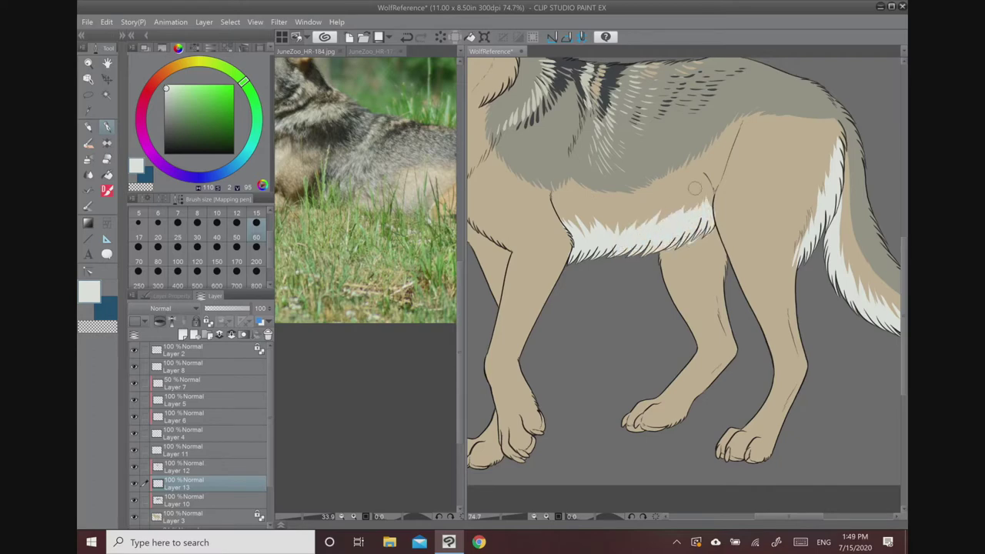
- Paint a jagged white fur patch on the upper part of the far hind leg, just beneath the belly fur
{"action": "left_click", "coordinate": [103, 326]}
{"action": "left_click", "coordinate": [95, 287]}
{"action": "scroll", "coordinate": [702, 246], "scroll_direction": "up", "scroll_amount": 4}
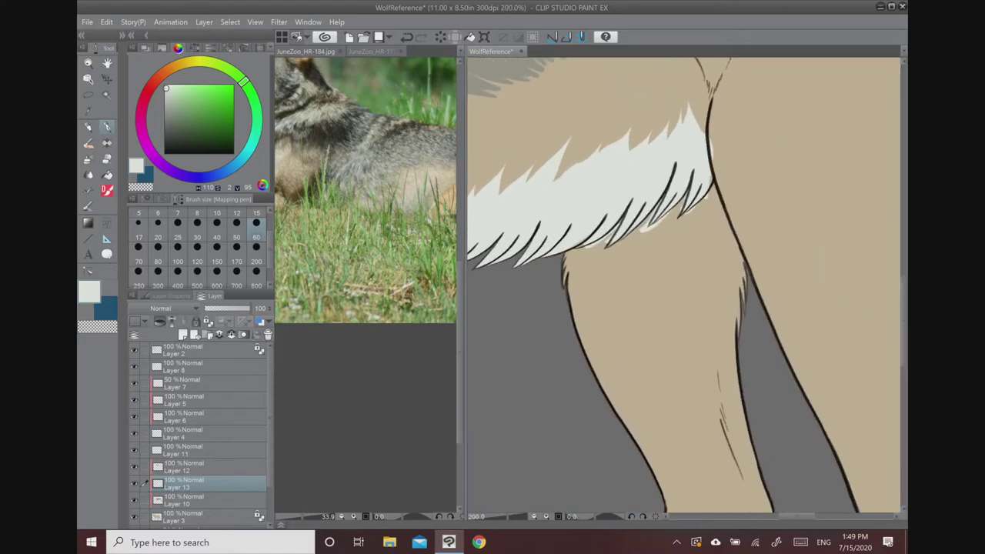
{"action": "mouse_move", "coordinate": [568, 252]}
{"action": "left_mouse_down"}
{"action": "mouse_move", "coordinate": [614, 244]}
{"action": "mouse_move", "coordinate": [577, 273]}
{"action": "mouse_move", "coordinate": [597, 302]}
{"action": "left_mouse_up"}
{"action": "mouse_move", "coordinate": [606, 252]}
{"action": "left_mouse_down"}
{"action": "mouse_move", "coordinate": [638, 341]}
{"action": "mouse_move", "coordinate": [614, 246]}
{"action": "left_mouse_up"}
{"action": "left_click_drag", "start_coordinate": [604, 255], "coordinate": [615, 322]}
{"action": "mouse_move", "coordinate": [655, 356]}
{"action": "left_mouse_down"}
{"action": "mouse_move", "coordinate": [633, 212]}
{"action": "mouse_move", "coordinate": [654, 362]}
{"action": "left_mouse_up"}
{"action": "mouse_move", "coordinate": [623, 204]}
{"action": "left_mouse_down"}
{"action": "mouse_move", "coordinate": [670, 362]}
{"action": "mouse_move", "coordinate": [689, 355]}
{"action": "left_mouse_up"}
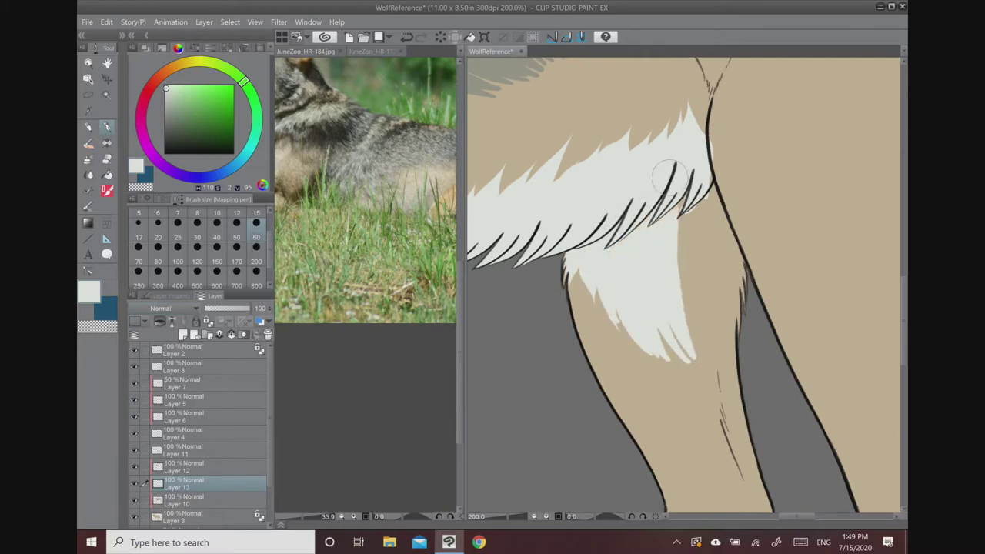
- Extend the far hind leg's white patch back to the near thigh's outline and finish it with jagged tips
{"action": "left_click_drag", "start_coordinate": [660, 202], "coordinate": [697, 354]}
{"action": "mouse_move", "coordinate": [684, 185]}
{"action": "left_mouse_down"}
{"action": "mouse_move", "coordinate": [705, 314]}
{"action": "mouse_move", "coordinate": [686, 171]}
{"action": "mouse_move", "coordinate": [723, 272]}
{"action": "mouse_move", "coordinate": [692, 175]}
{"action": "mouse_move", "coordinate": [726, 235]}
{"action": "left_mouse_up"}
{"action": "left_click_drag", "start_coordinate": [796, 131], "coordinate": [668, 155]}
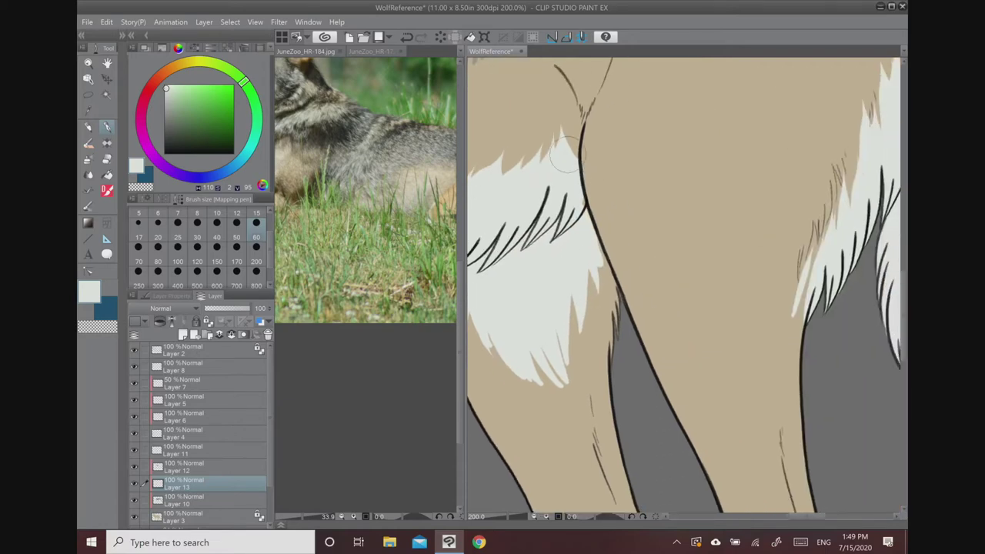
{"action": "left_click_drag", "start_coordinate": [581, 223], "coordinate": [642, 142]}
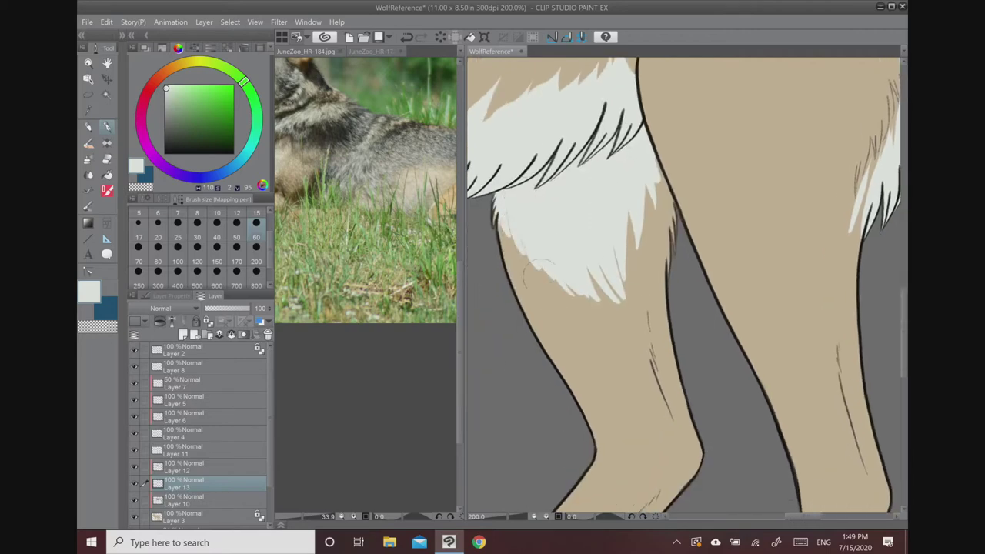
{"action": "left_click_drag", "start_coordinate": [632, 185], "coordinate": [641, 243]}
{"action": "mouse_move", "coordinate": [638, 180]}
{"action": "left_mouse_down"}
{"action": "mouse_move", "coordinate": [649, 223]}
{"action": "mouse_move", "coordinate": [659, 203]}
{"action": "mouse_move", "coordinate": [728, 279]}
{"action": "left_mouse_up"}
{"action": "scroll", "coordinate": [694, 190], "scroll_direction": "down", "scroll_amount": 4}
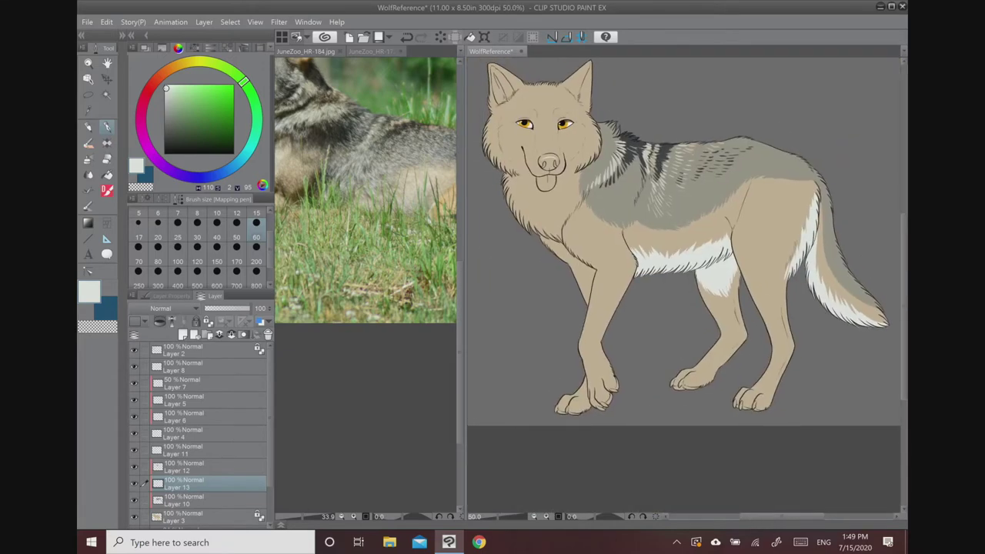
- Compare the shoulder and chest fur in the JuneZoo_HR-184.jpg and JuneZoo_HR-172.jpg reference photos
{"action": "left_click_drag", "start_coordinate": [331, 184], "coordinate": [422, 251]}
{"action": "left_click_drag", "start_coordinate": [692, 110], "coordinate": [724, 106]}
{"action": "left_click", "coordinate": [367, 192]}
{"action": "mouse_move", "coordinate": [434, 198]}
{"action": "left_mouse_down"}
{"action": "mouse_move", "coordinate": [347, 209]}
{"action": "mouse_move", "coordinate": [449, 167]}
{"action": "left_mouse_up"}
{"action": "key", "text": "ctrl+z"}
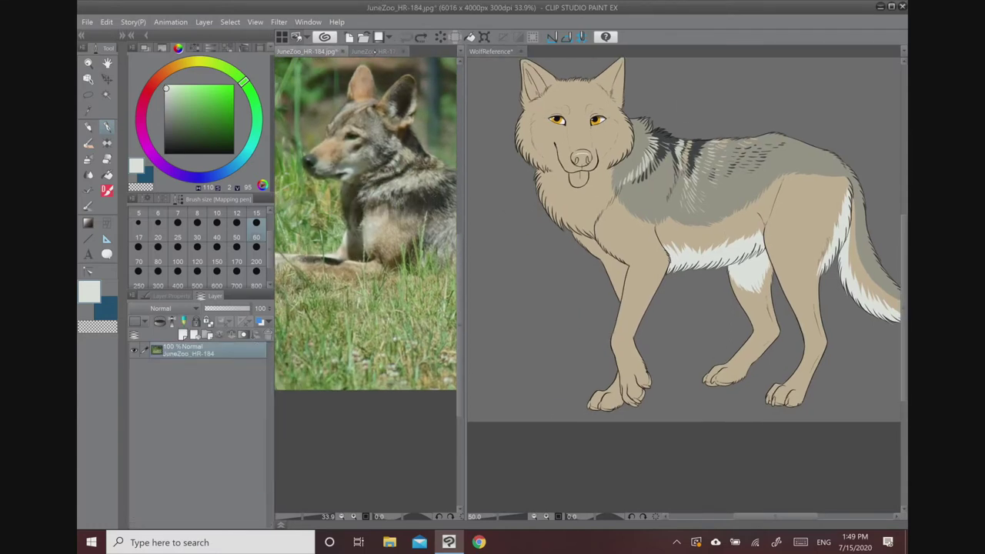
{"action": "left_click", "coordinate": [366, 51]}
{"action": "left_click_drag", "start_coordinate": [308, 208], "coordinate": [512, 241]}
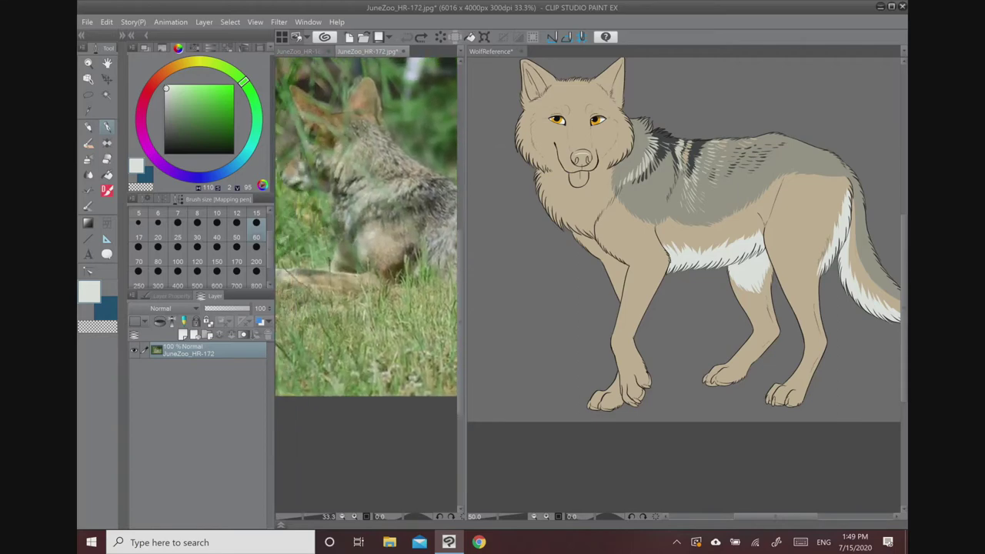
{"action": "left_click", "coordinate": [310, 52]}
- Paint white fur strokes at the lower end of the pale shoulder stripe, beside the base of the neck
{"action": "left_click", "coordinate": [652, 89]}
{"action": "left_click_drag", "start_coordinate": [652, 89], "coordinate": [699, 83]}
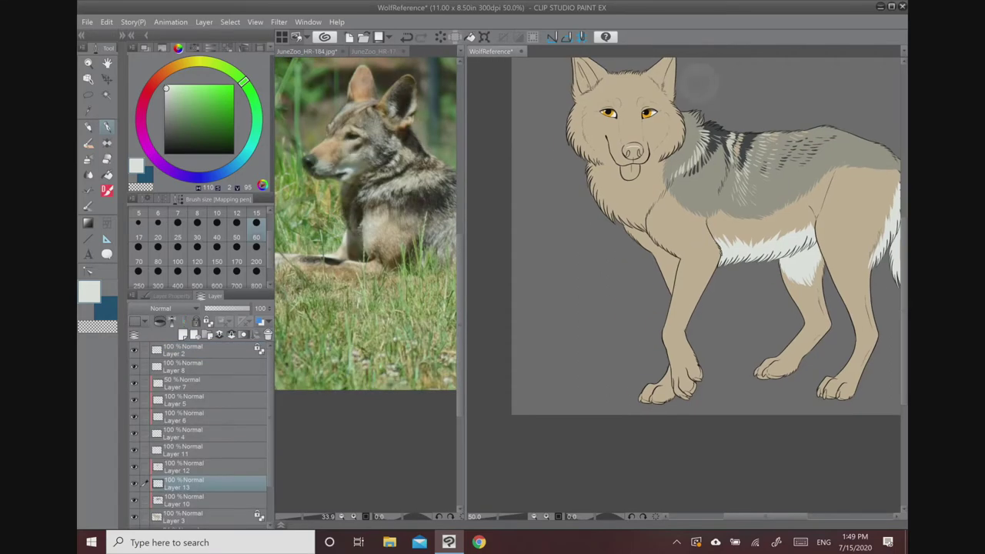
{"action": "scroll", "coordinate": [699, 115], "scroll_direction": "up", "scroll_amount": 3}
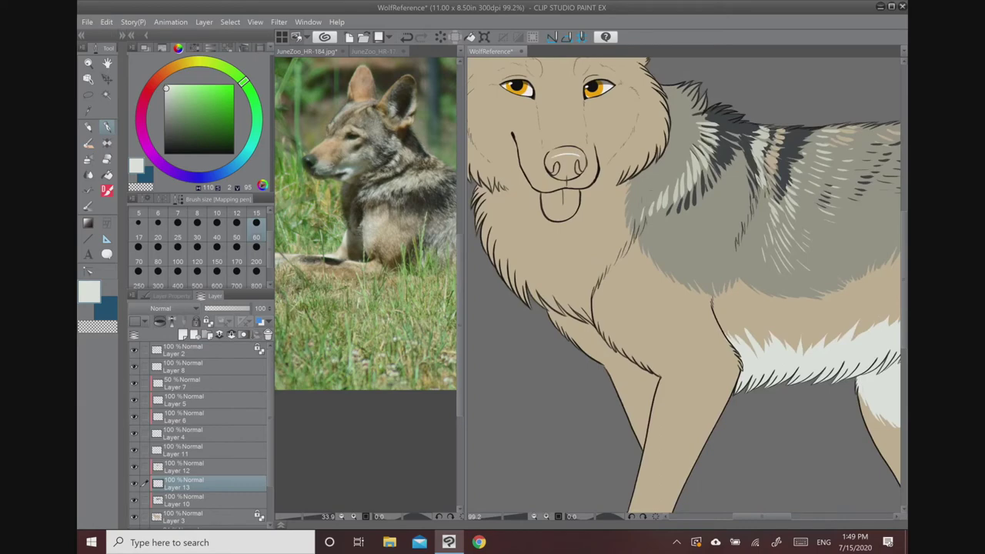
{"action": "mouse_move", "coordinate": [629, 227]}
{"action": "left_mouse_down"}
{"action": "mouse_move", "coordinate": [621, 246]}
{"action": "mouse_move", "coordinate": [627, 239]}
{"action": "left_mouse_up"}
{"action": "mouse_move", "coordinate": [643, 208]}
{"action": "left_mouse_down"}
{"action": "mouse_move", "coordinate": [634, 230]}
{"action": "mouse_move", "coordinate": [657, 200]}
{"action": "left_mouse_up"}
{"action": "mouse_move", "coordinate": [654, 217]}
{"action": "left_mouse_down"}
{"action": "mouse_move", "coordinate": [663, 203]}
{"action": "mouse_move", "coordinate": [641, 223]}
{"action": "left_mouse_up"}
- Sample the pale grey of the neck tufts and paint strokes joining them into a continuous shoulder stripe
{"action": "left_click", "coordinate": [693, 178], "text": "alt"}
{"action": "mouse_move", "coordinate": [675, 185]}
{"action": "left_mouse_down"}
{"action": "mouse_move", "coordinate": [653, 217]}
{"action": "mouse_move", "coordinate": [663, 211]}
{"action": "left_mouse_up"}
{"action": "mouse_move", "coordinate": [686, 172]}
{"action": "left_mouse_down"}
{"action": "mouse_move", "coordinate": [672, 205]}
{"action": "mouse_move", "coordinate": [694, 166]}
{"action": "mouse_move", "coordinate": [700, 173]}
{"action": "left_mouse_up"}
{"action": "mouse_move", "coordinate": [686, 166]}
{"action": "left_mouse_down"}
{"action": "mouse_move", "coordinate": [700, 149]}
{"action": "mouse_move", "coordinate": [707, 158]}
{"action": "left_mouse_up"}
{"action": "left_click_drag", "start_coordinate": [695, 193], "coordinate": [701, 180]}
{"action": "left_click_drag", "start_coordinate": [703, 181], "coordinate": [712, 163]}
{"action": "left_click_drag", "start_coordinate": [704, 147], "coordinate": [712, 139]}
{"action": "left_click_drag", "start_coordinate": [711, 160], "coordinate": [715, 148]}
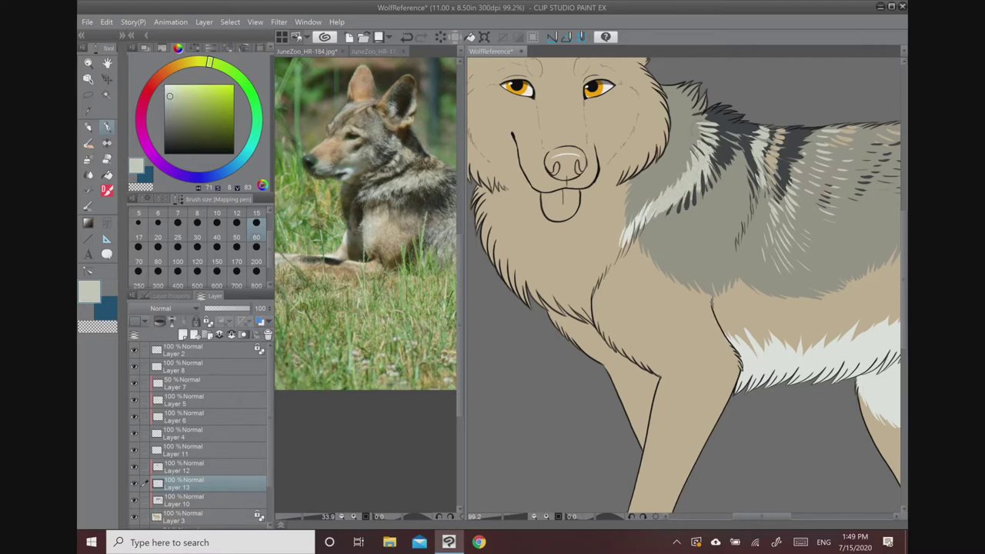
- Sample the saddle's grey and stroke it into the lower part of the pale shoulder stripe
{"action": "left_click", "coordinate": [679, 136], "text": "alt"}
{"action": "left_click_drag", "start_coordinate": [631, 230], "coordinate": [653, 200]}
{"action": "left_click_drag", "start_coordinate": [653, 210], "coordinate": [657, 192]}
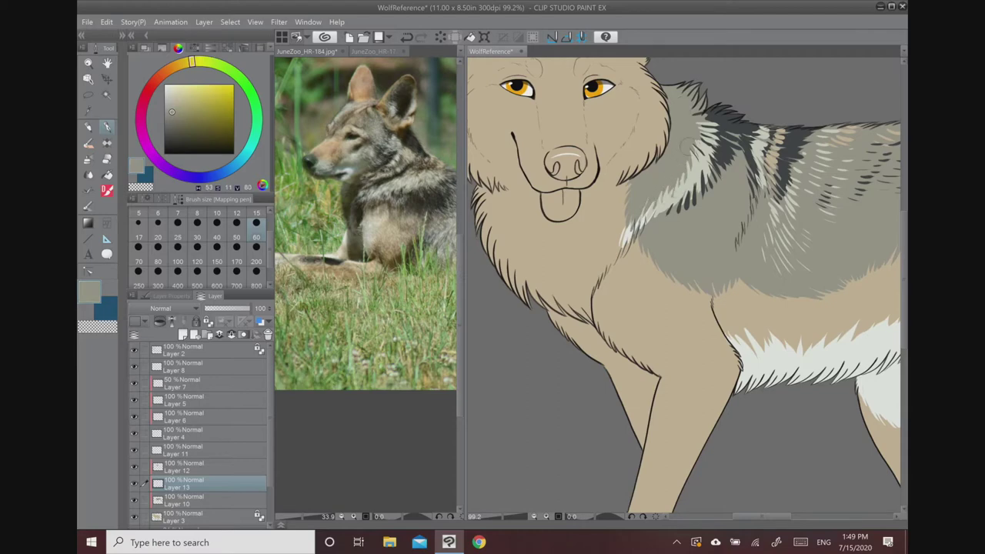
- Resample the stripe's pale grey, fill in the shoulder stripe and extend it down to the front of the shoulder
{"action": "left_click", "coordinate": [701, 133], "text": "alt"}
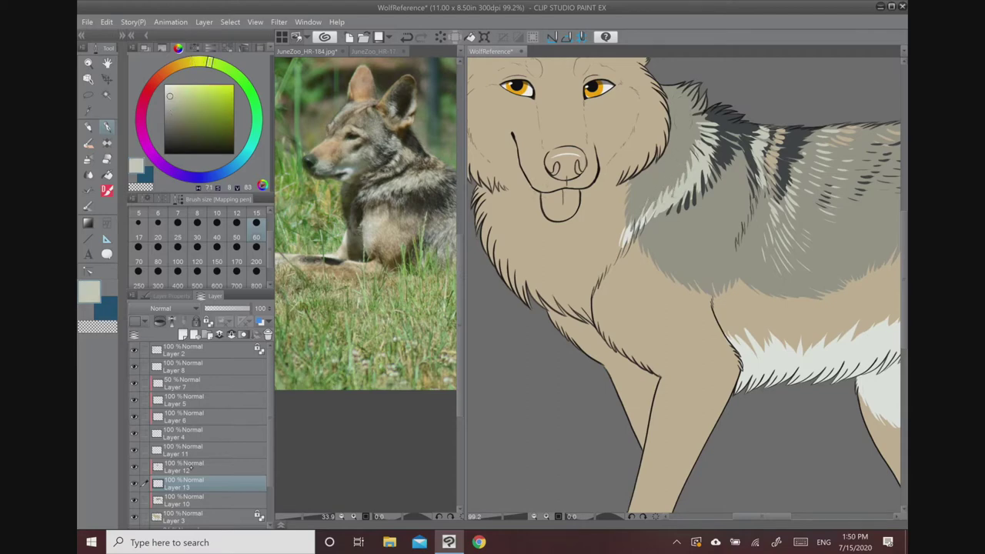
{"action": "left_click_drag", "start_coordinate": [627, 240], "coordinate": [649, 202]}
{"action": "left_click_drag", "start_coordinate": [654, 209], "coordinate": [682, 163]}
{"action": "left_click_drag", "start_coordinate": [679, 186], "coordinate": [688, 157]}
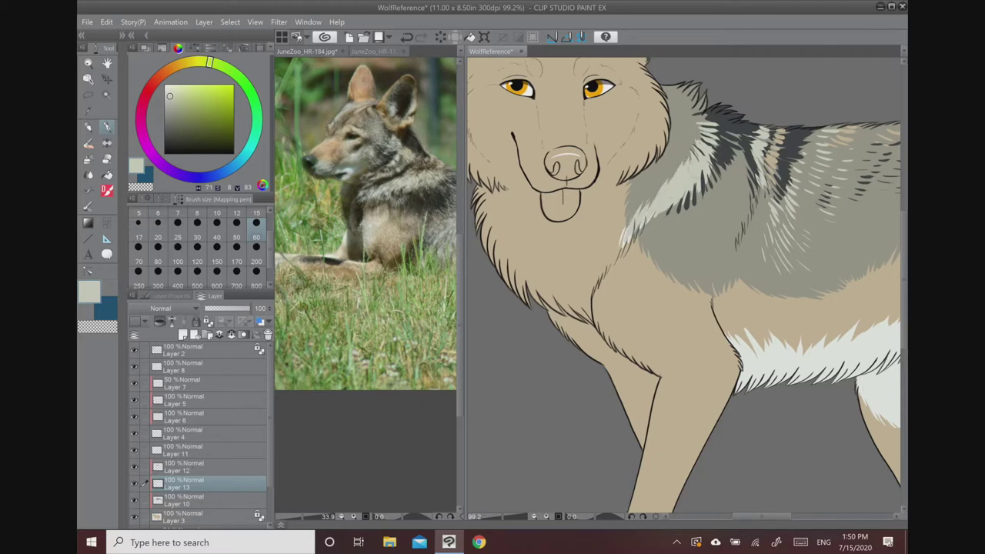
{"action": "mouse_move", "coordinate": [624, 232]}
{"action": "left_mouse_down"}
{"action": "mouse_move", "coordinate": [615, 218]}
{"action": "mouse_move", "coordinate": [612, 226]}
{"action": "left_mouse_up"}
{"action": "left_click_drag", "start_coordinate": [615, 265], "coordinate": [603, 233]}
{"action": "mouse_move", "coordinate": [598, 282]}
{"action": "left_mouse_down"}
{"action": "mouse_move", "coordinate": [572, 247]}
{"action": "mouse_move", "coordinate": [595, 183]}
{"action": "left_mouse_up"}
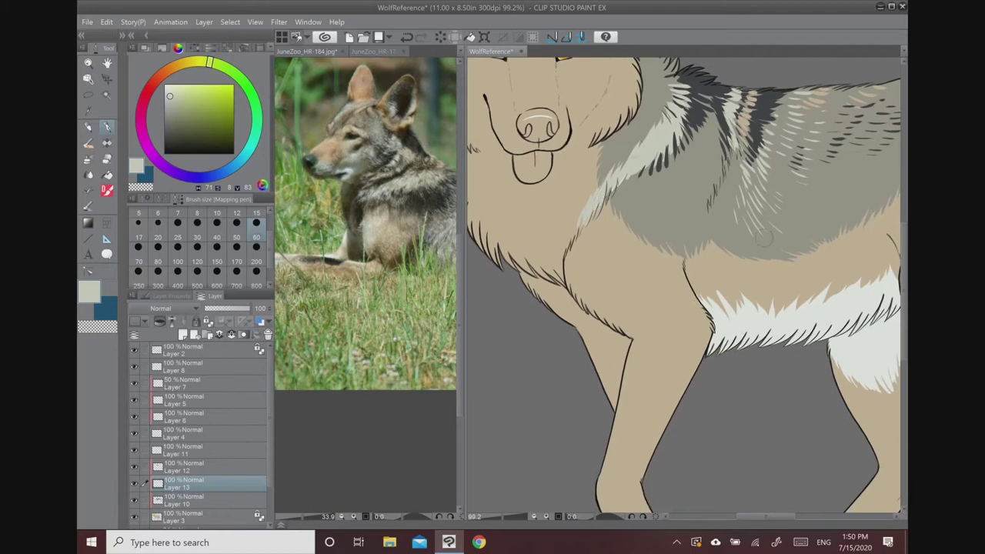
- Sample the white belly fur and circle the pale shoulder area on the JuneZoo_HR-184.jpg reference photo
{"action": "left_click", "coordinate": [715, 295], "text": "alt"}
{"action": "left_click", "coordinate": [388, 239]}
{"action": "mouse_move", "coordinate": [388, 239]}
{"action": "left_mouse_down"}
{"action": "mouse_move", "coordinate": [356, 204]}
{"action": "mouse_move", "coordinate": [393, 238]}
{"action": "left_mouse_up"}
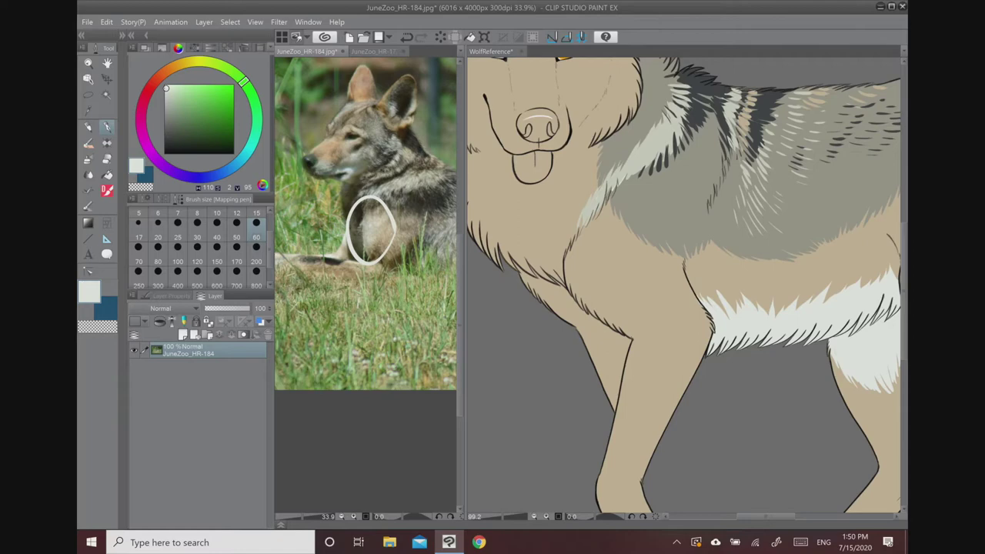
- Paint jagged white fur along the front edge of the near shoulder and on the lower chest beside it
{"action": "left_click", "coordinate": [719, 92]}
{"action": "mouse_move", "coordinate": [741, 100]}
{"action": "left_mouse_down"}
{"action": "mouse_move", "coordinate": [667, 100]}
{"action": "mouse_move", "coordinate": [746, 131]}
{"action": "left_mouse_up"}
{"action": "key", "text": "ctrl+z"}
{"action": "left_click_drag", "start_coordinate": [684, 284], "coordinate": [634, 370]}
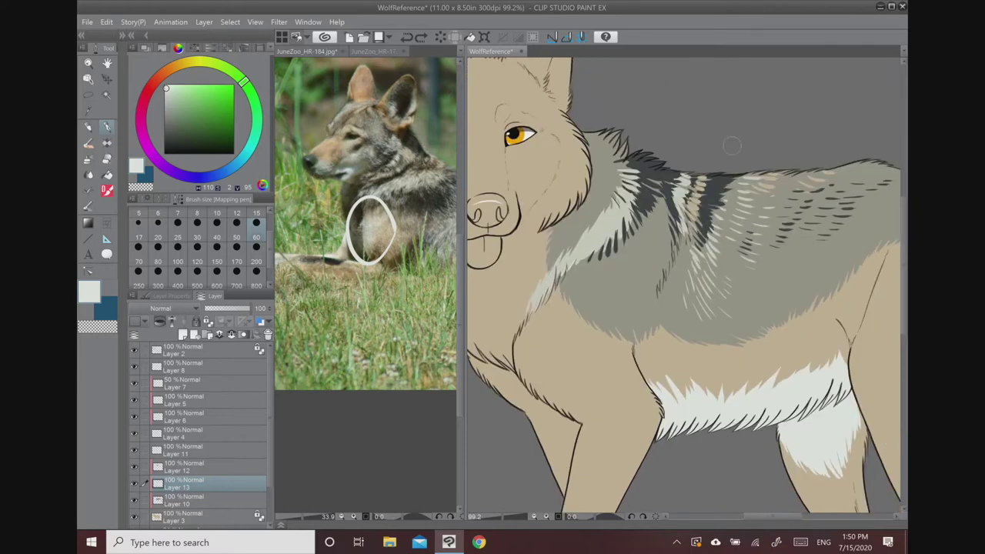
{"action": "scroll", "coordinate": [685, 286], "scroll_direction": "down", "scroll_amount": 3}
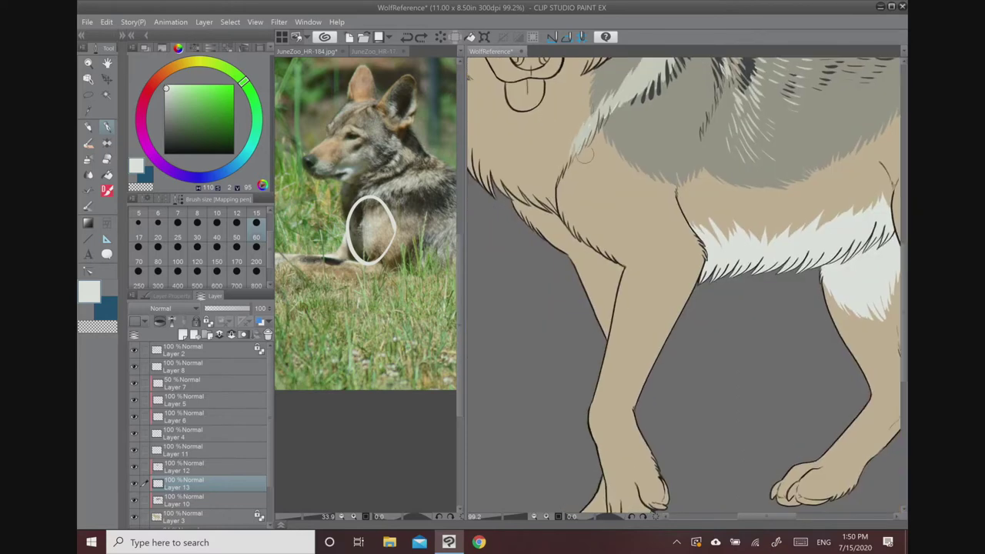
{"action": "mouse_move", "coordinate": [581, 226]}
{"action": "left_mouse_down"}
{"action": "mouse_move", "coordinate": [573, 199]}
{"action": "mouse_move", "coordinate": [570, 227]}
{"action": "mouse_move", "coordinate": [568, 174]}
{"action": "mouse_move", "coordinate": [566, 215]}
{"action": "mouse_move", "coordinate": [570, 235]}
{"action": "mouse_move", "coordinate": [579, 166]}
{"action": "left_mouse_up"}
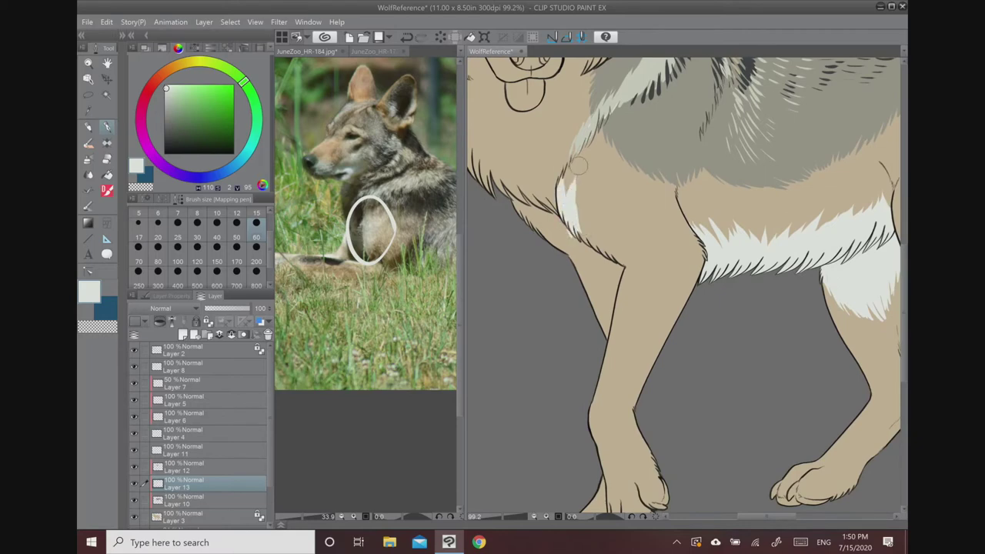
{"action": "key", "text": "ctrl+z"}
{"action": "key", "text": "ctrl+z"}
{"action": "mouse_move", "coordinate": [568, 219]}
{"action": "left_mouse_down"}
{"action": "mouse_move", "coordinate": [573, 192]}
{"action": "mouse_move", "coordinate": [576, 223]}
{"action": "mouse_move", "coordinate": [573, 166]}
{"action": "mouse_move", "coordinate": [568, 220]}
{"action": "mouse_move", "coordinate": [581, 244]}
{"action": "mouse_move", "coordinate": [580, 192]}
{"action": "mouse_move", "coordinate": [594, 244]}
{"action": "mouse_move", "coordinate": [587, 232]}
{"action": "left_mouse_up"}
{"action": "mouse_move", "coordinate": [524, 215]}
{"action": "left_mouse_down"}
{"action": "mouse_move", "coordinate": [533, 225]}
{"action": "mouse_move", "coordinate": [514, 192]}
{"action": "mouse_move", "coordinate": [546, 241]}
{"action": "mouse_move", "coordinate": [540, 223]}
{"action": "mouse_move", "coordinate": [566, 248]}
{"action": "left_mouse_up"}
- Try sampling the dark foreleg marking from the reference photo for the near foreleg, and undo the trial strokes
{"action": "left_click", "coordinate": [370, 230]}
{"action": "mouse_move", "coordinate": [357, 180]}
{"action": "left_mouse_down"}
{"action": "mouse_move", "coordinate": [411, 98]}
{"action": "mouse_move", "coordinate": [434, 111]}
{"action": "left_mouse_up"}
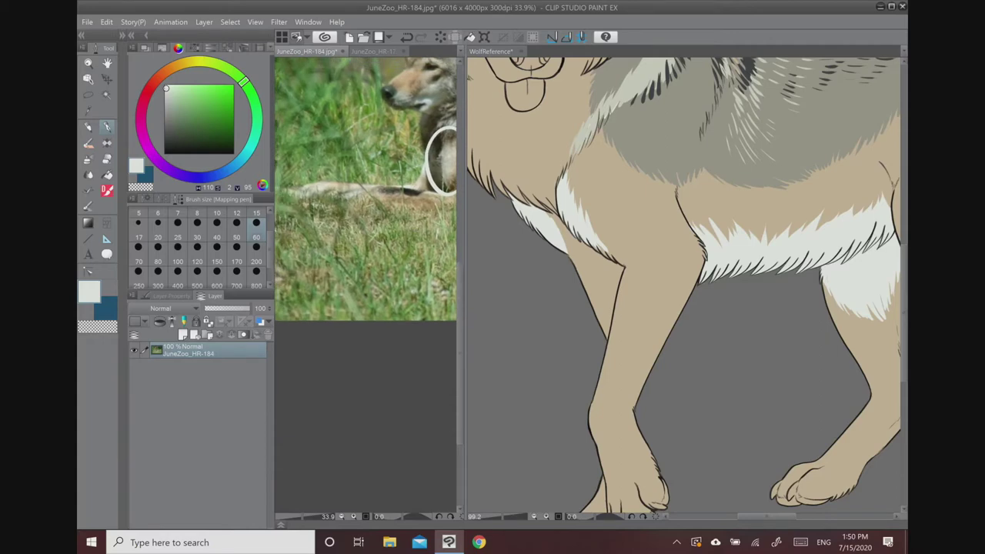
{"action": "left_click", "coordinate": [400, 191], "text": "alt"}
{"action": "left_click", "coordinate": [406, 190], "text": "alt"}
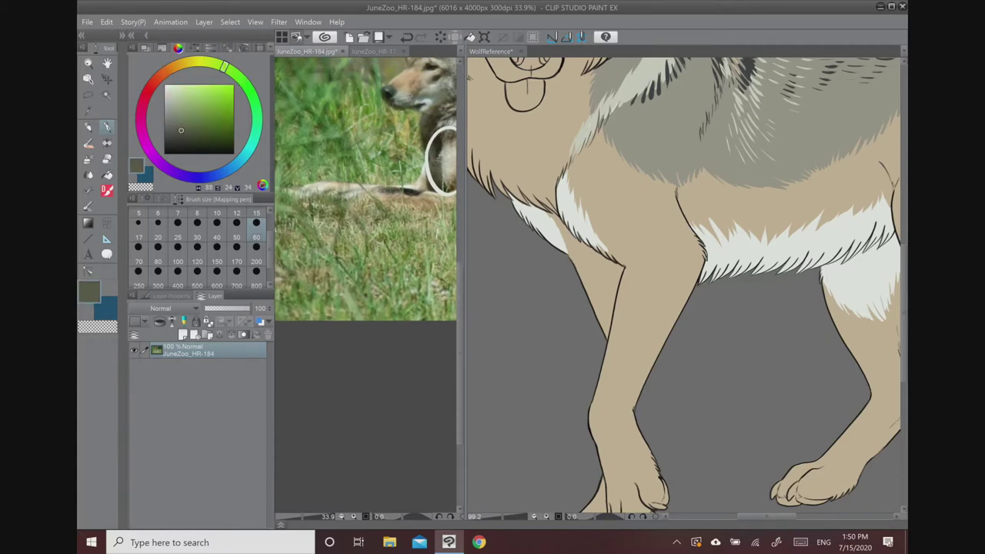
{"action": "left_click", "coordinate": [608, 346]}
{"action": "mouse_move", "coordinate": [600, 376]}
{"action": "left_mouse_down"}
{"action": "mouse_move", "coordinate": [599, 406]}
{"action": "mouse_move", "coordinate": [602, 380]}
{"action": "mouse_move", "coordinate": [563, 403]}
{"action": "left_mouse_up"}
{"action": "key", "text": "ctrl+z"}
{"action": "key", "text": "ctrl+z"}
{"action": "key", "text": "ctrl+z"}
{"action": "key", "text": "ctrl+z"}
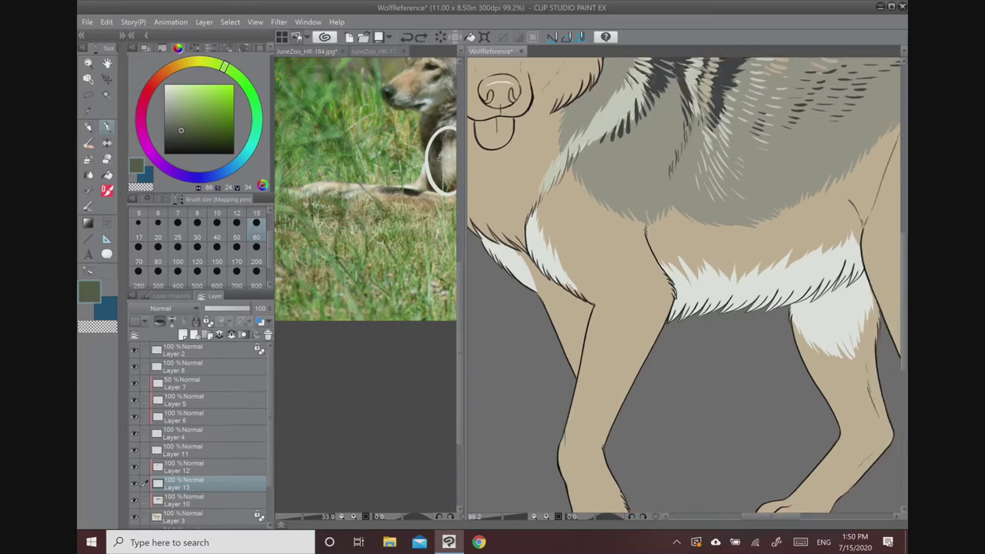
- Sample the saddle's charcoal and paint dark markings down the front of the near foreleg and on the far foreleg
{"action": "left_click", "coordinate": [719, 108], "text": "alt"}
{"action": "mouse_move", "coordinate": [568, 444]}
{"action": "left_mouse_down"}
{"action": "mouse_move", "coordinate": [581, 406]}
{"action": "mouse_move", "coordinate": [573, 385]}
{"action": "mouse_move", "coordinate": [590, 371]}
{"action": "mouse_move", "coordinate": [576, 390]}
{"action": "mouse_move", "coordinate": [579, 347]}
{"action": "mouse_move", "coordinate": [584, 339]}
{"action": "mouse_move", "coordinate": [587, 362]}
{"action": "mouse_move", "coordinate": [597, 333]}
{"action": "mouse_move", "coordinate": [570, 454]}
{"action": "mouse_move", "coordinate": [598, 316]}
{"action": "mouse_move", "coordinate": [585, 438]}
{"action": "mouse_move", "coordinate": [602, 336]}
{"action": "left_mouse_up"}
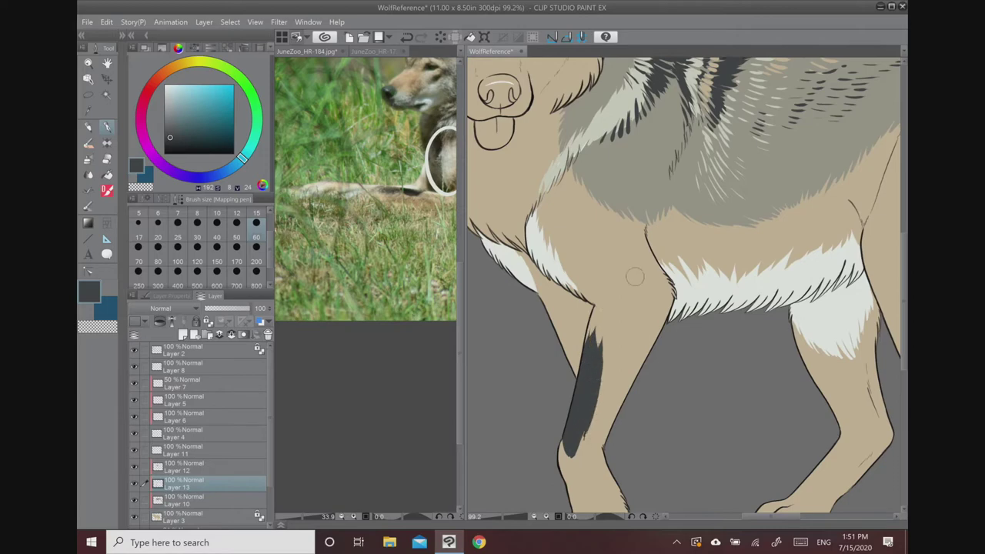
{"action": "scroll", "coordinate": [631, 276], "scroll_direction": "down", "scroll_amount": 3}
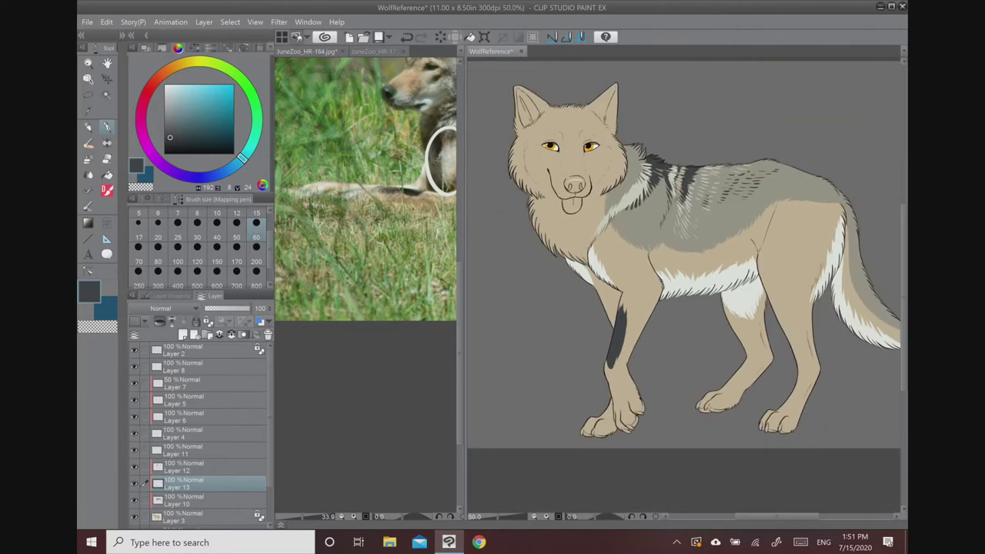
{"action": "left_click_drag", "start_coordinate": [609, 322], "coordinate": [603, 300]}
{"action": "left_click_drag", "start_coordinate": [640, 391], "coordinate": [593, 385]}
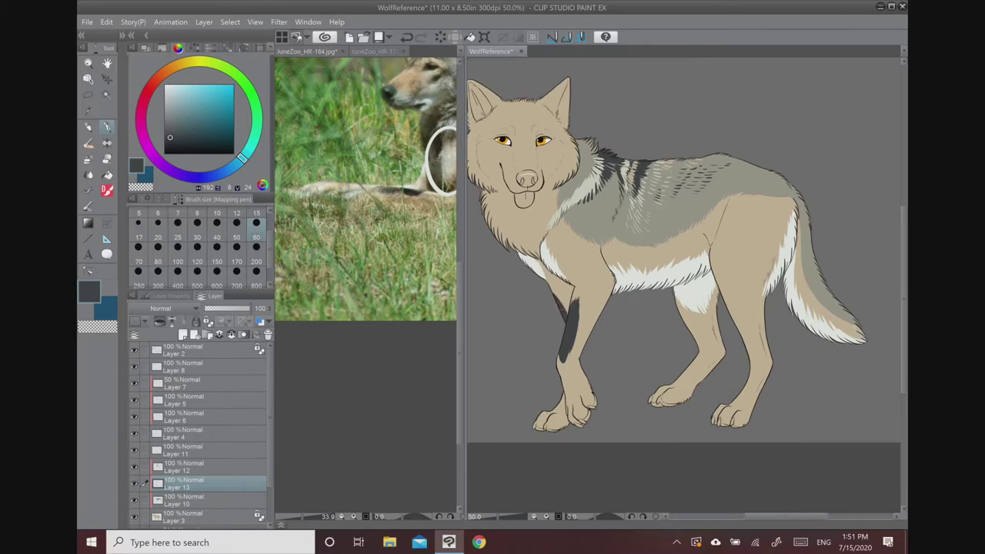
- Merge Layer 12 with Layer 13 beneath it and toggle the merged layer's visibility to check it
{"action": "left_click", "coordinate": [194, 470]}
{"action": "left_click", "coordinate": [232, 334]}
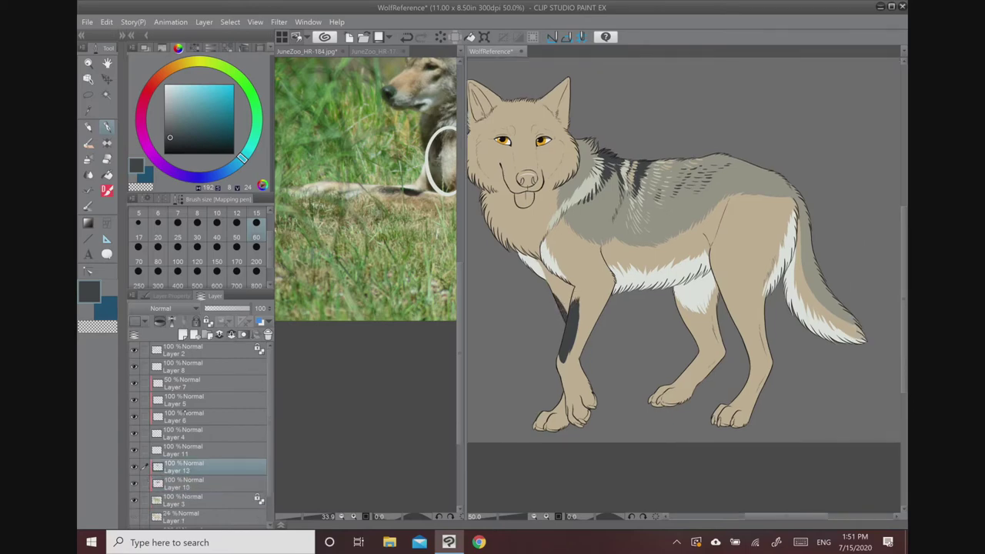
{"action": "left_click", "coordinate": [135, 466]}
{"action": "left_click", "coordinate": [135, 466]}
- Sample the chest white and paint white fur strokes up the shoulder stripe from the chest to the neck
{"action": "left_click_drag", "start_coordinate": [616, 323], "coordinate": [669, 313]}
{"action": "scroll", "coordinate": [640, 156], "scroll_direction": "up", "scroll_amount": 5}
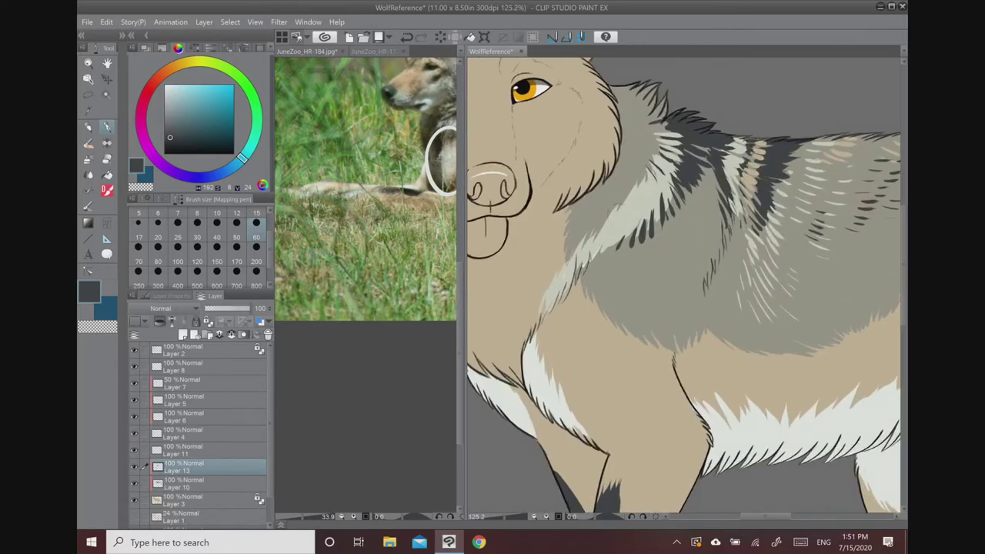
{"action": "left_click", "coordinate": [608, 228], "text": "alt"}
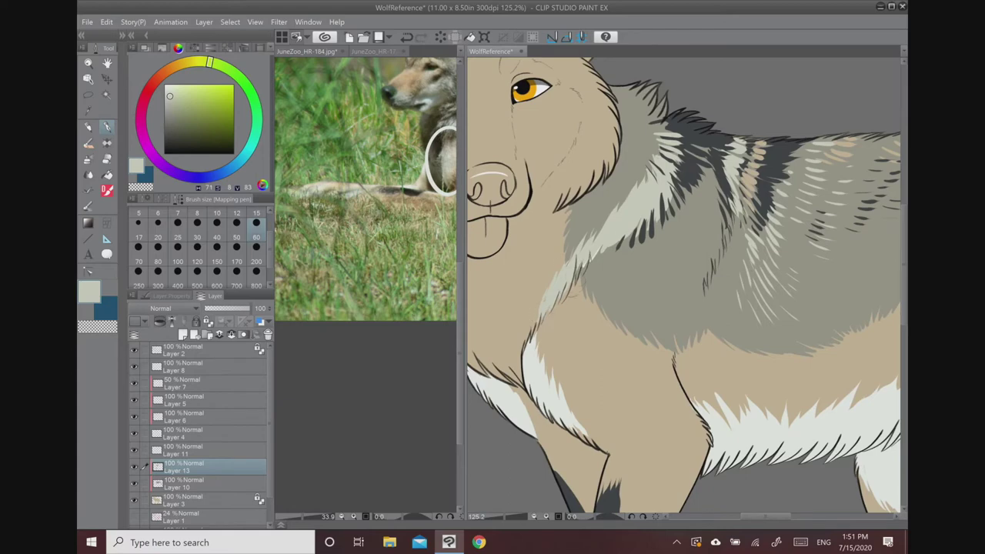
{"action": "left_click", "coordinate": [538, 370], "text": "alt"}
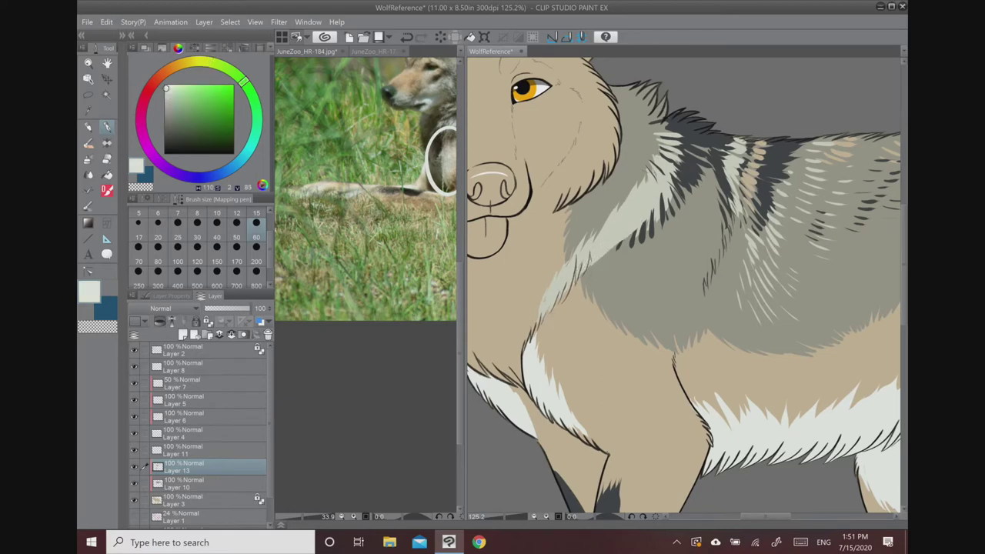
{"action": "left_click_drag", "start_coordinate": [530, 329], "coordinate": [560, 288]}
{"action": "mouse_move", "coordinate": [558, 304]}
{"action": "left_mouse_down"}
{"action": "mouse_move", "coordinate": [580, 266]}
{"action": "mouse_move", "coordinate": [648, 200]}
{"action": "mouse_move", "coordinate": [656, 205]}
{"action": "mouse_move", "coordinate": [674, 165]}
{"action": "left_mouse_up"}
{"action": "scroll", "coordinate": [650, 134], "scroll_direction": "down", "scroll_amount": 4}
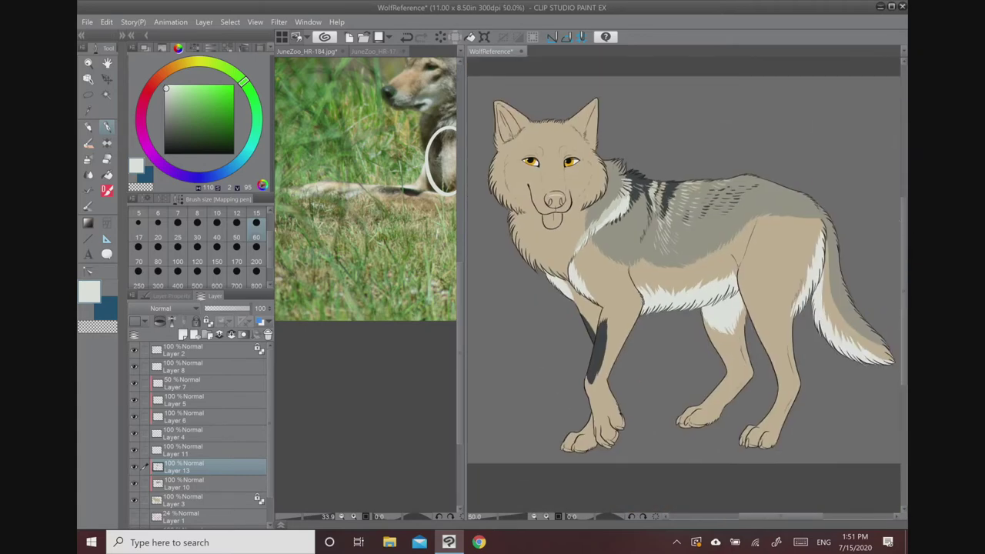
- Bring the reference wolf's face into view and paint a white spot on the muzzle beside the nose
{"action": "left_click_drag", "start_coordinate": [408, 184], "coordinate": [326, 259]}
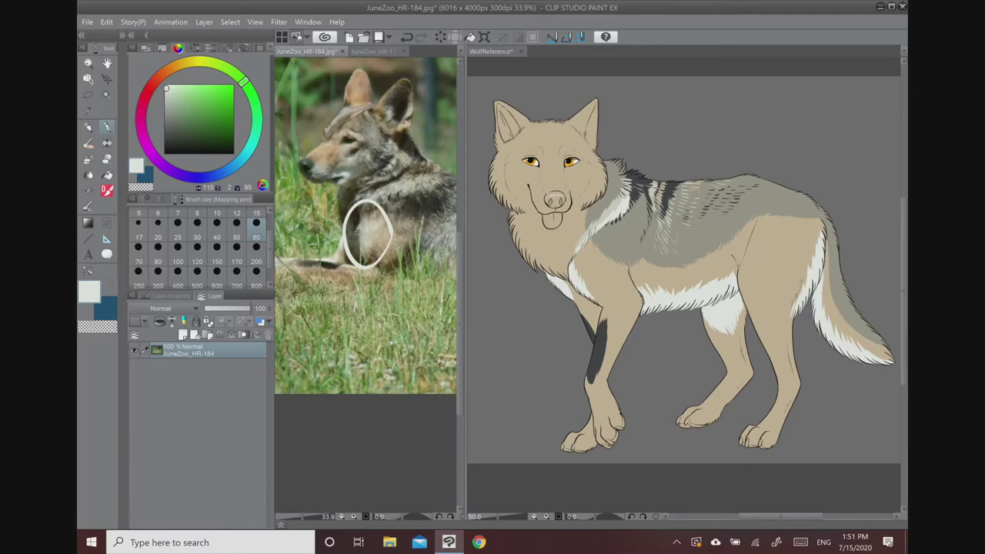
{"action": "left_click", "coordinate": [670, 103]}
{"action": "scroll", "coordinate": [591, 97], "scroll_direction": "up", "scroll_amount": 3}
{"action": "scroll", "coordinate": [604, 154], "scroll_direction": "up", "scroll_amount": 2}
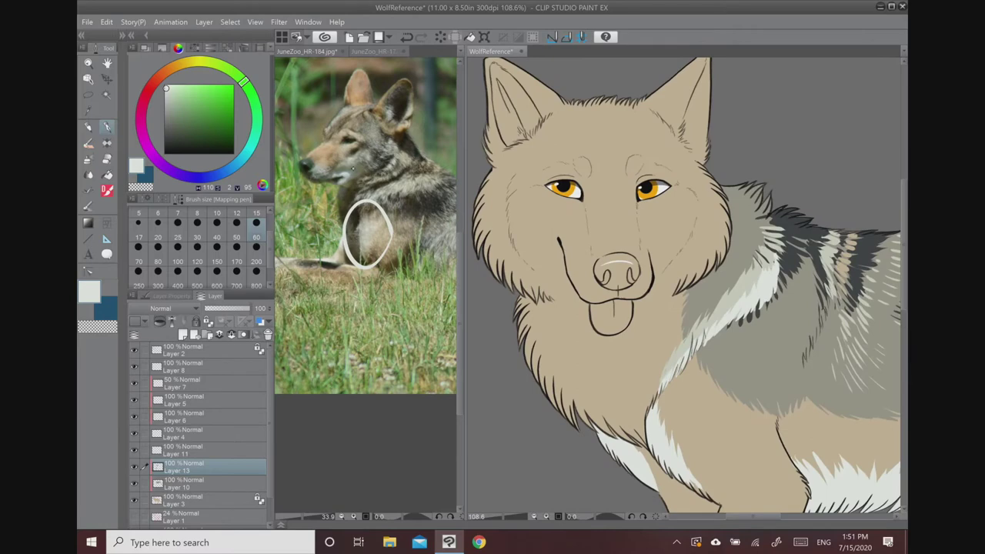
{"action": "scroll", "coordinate": [590, 254], "scroll_direction": "up", "scroll_amount": 2}
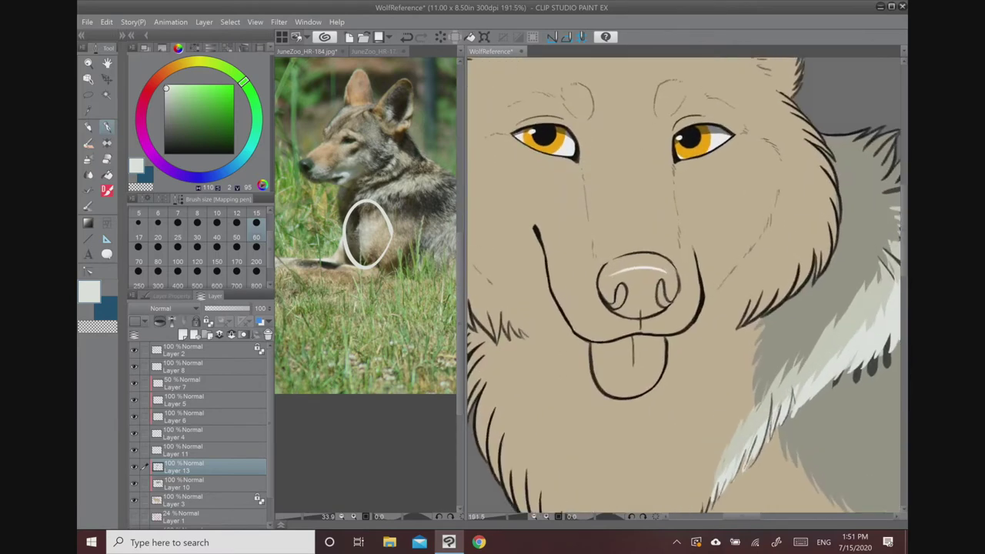
{"action": "left_click_drag", "start_coordinate": [579, 287], "coordinate": [592, 323]}
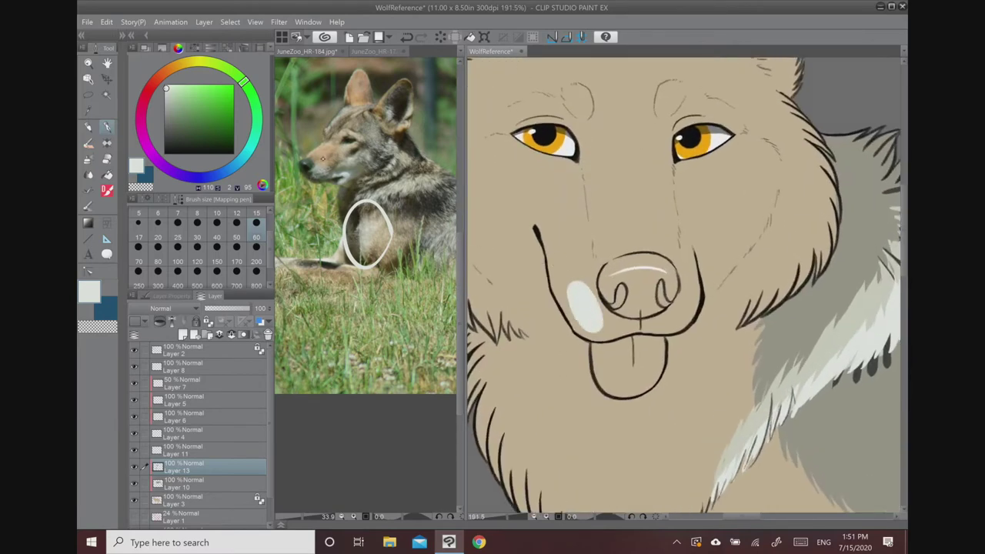
- Circle the muzzle on the reference photo and fill the side of the drawn muzzle with white along the mouth line
{"action": "left_click", "coordinate": [323, 159]}
{"action": "mouse_move", "coordinate": [306, 164]}
{"action": "left_mouse_down"}
{"action": "mouse_move", "coordinate": [299, 178]}
{"action": "mouse_move", "coordinate": [309, 162]}
{"action": "left_mouse_up"}
{"action": "left_click", "coordinate": [576, 296]}
{"action": "mouse_move", "coordinate": [579, 308]}
{"action": "left_mouse_down"}
{"action": "mouse_move", "coordinate": [565, 289]}
{"action": "mouse_move", "coordinate": [597, 326]}
{"action": "mouse_move", "coordinate": [603, 315]}
{"action": "mouse_move", "coordinate": [560, 269]}
{"action": "mouse_move", "coordinate": [588, 308]}
{"action": "left_mouse_up"}
{"action": "mouse_move", "coordinate": [555, 284]}
{"action": "left_mouse_down"}
{"action": "mouse_move", "coordinate": [545, 251]}
{"action": "mouse_move", "coordinate": [581, 273]}
{"action": "mouse_move", "coordinate": [589, 298]}
{"action": "left_mouse_up"}
- Flip the canvas view horizontally and extend the white along the muzzle and up over both cheeks
{"action": "left_click", "coordinate": [254, 22]}
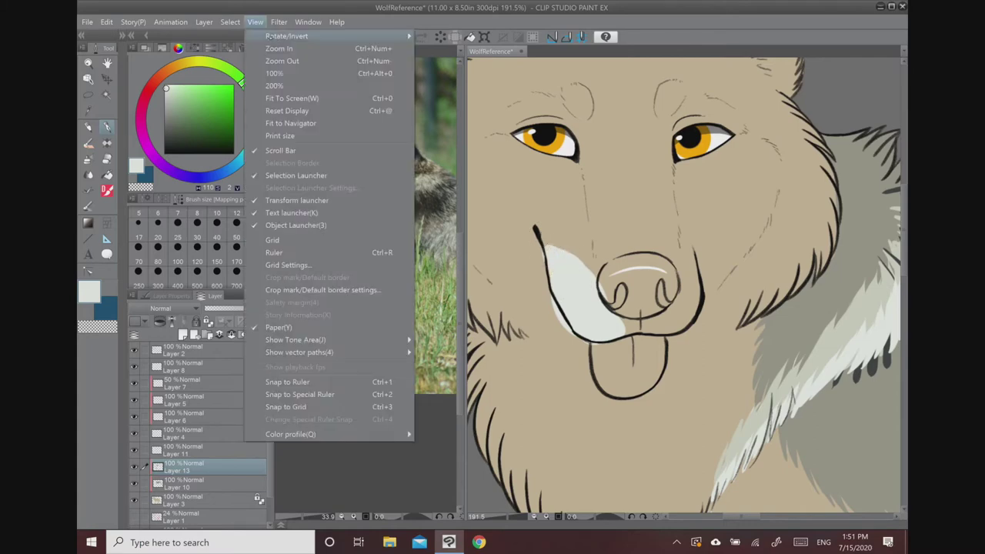
{"action": "mouse_move", "coordinate": [308, 35]}
{"action": "left_click", "coordinate": [454, 100]}
{"action": "mouse_move", "coordinate": [729, 285]}
{"action": "left_mouse_down"}
{"action": "mouse_move", "coordinate": [576, 296]}
{"action": "mouse_move", "coordinate": [550, 307]}
{"action": "mouse_move", "coordinate": [626, 279]}
{"action": "mouse_move", "coordinate": [621, 271]}
{"action": "mouse_move", "coordinate": [656, 237]}
{"action": "mouse_move", "coordinate": [677, 284]}
{"action": "mouse_move", "coordinate": [656, 303]}
{"action": "mouse_move", "coordinate": [723, 234]}
{"action": "mouse_move", "coordinate": [669, 309]}
{"action": "mouse_move", "coordinate": [615, 346]}
{"action": "mouse_move", "coordinate": [635, 314]}
{"action": "mouse_move", "coordinate": [716, 283]}
{"action": "left_mouse_up"}
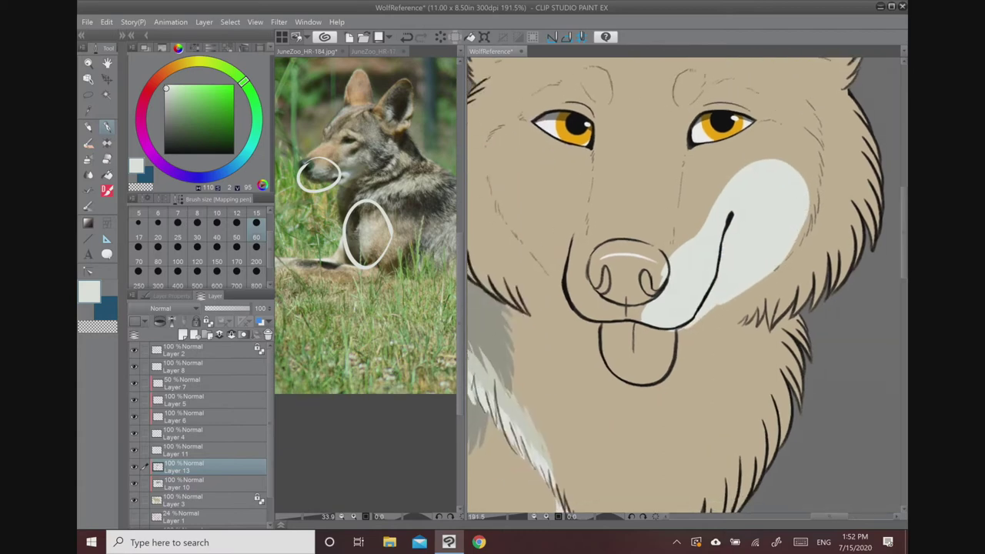
{"action": "mouse_move", "coordinate": [583, 294]}
{"action": "left_mouse_down"}
{"action": "mouse_move", "coordinate": [585, 284]}
{"action": "mouse_move", "coordinate": [585, 296]}
{"action": "mouse_move", "coordinate": [615, 308]}
{"action": "mouse_move", "coordinate": [593, 311]}
{"action": "left_mouse_up"}
{"action": "mouse_move", "coordinate": [573, 257]}
{"action": "left_mouse_down"}
{"action": "mouse_move", "coordinate": [563, 186]}
{"action": "mouse_move", "coordinate": [522, 192]}
{"action": "mouse_move", "coordinate": [562, 265]}
{"action": "mouse_move", "coordinate": [547, 188]}
{"action": "mouse_move", "coordinate": [557, 245]}
{"action": "mouse_move", "coordinate": [518, 183]}
{"action": "mouse_move", "coordinate": [524, 240]}
{"action": "mouse_move", "coordinate": [519, 187]}
{"action": "left_mouse_up"}
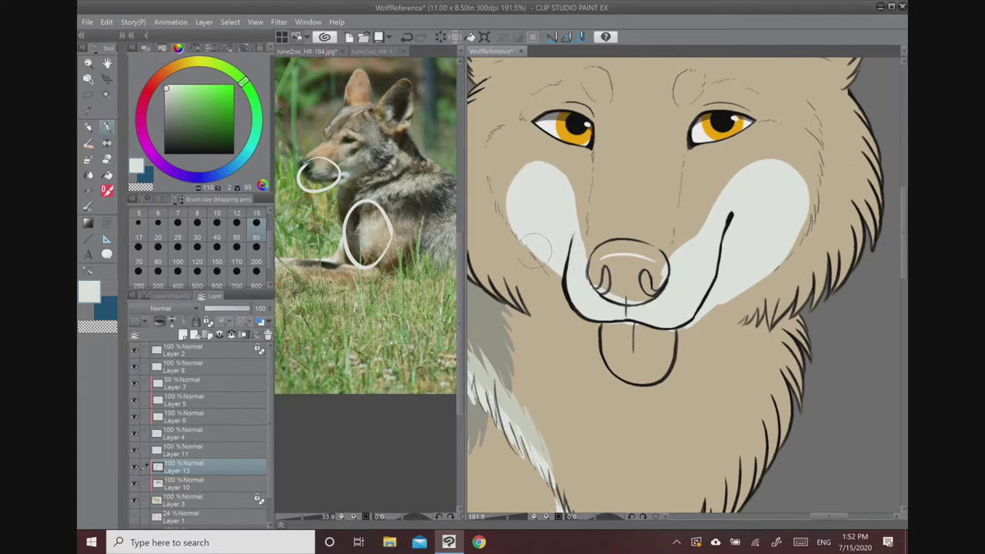
- Refine the shape of the white cheek patch along its inner edge beside the muzzle
{"action": "scroll", "coordinate": [684, 285], "scroll_direction": "down", "scroll_amount": 5}
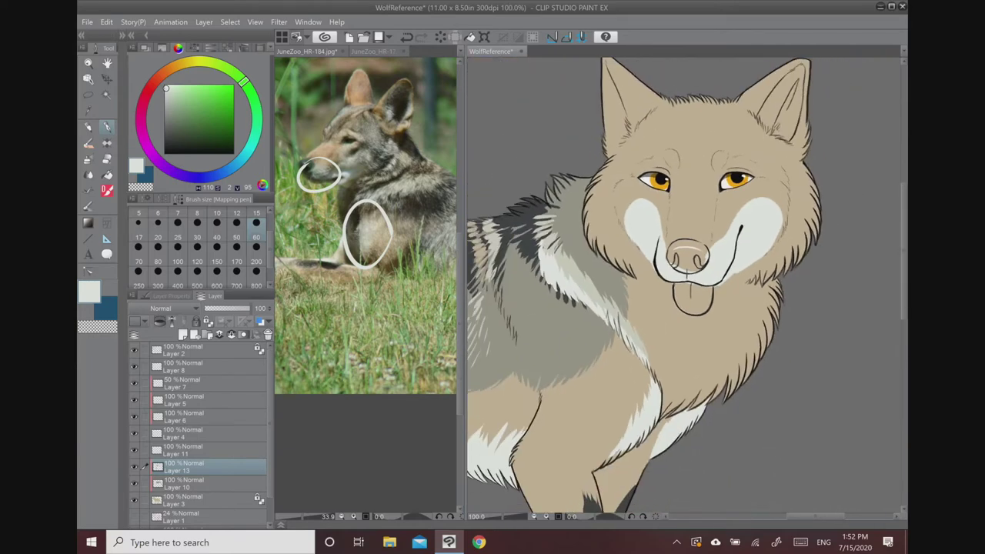
{"action": "scroll", "coordinate": [628, 261], "scroll_direction": "up", "scroll_amount": 5}
{"action": "left_click", "coordinate": [98, 327]}
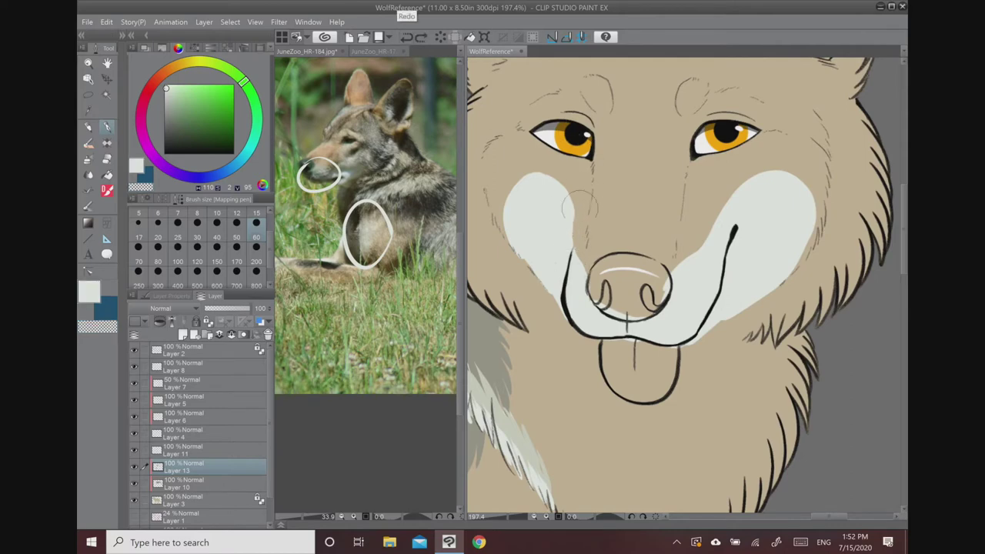
{"action": "left_click_drag", "start_coordinate": [569, 224], "coordinate": [569, 240]}
{"action": "left_click_drag", "start_coordinate": [555, 185], "coordinate": [551, 239]}
{"action": "scroll", "coordinate": [689, 215], "scroll_direction": "down", "scroll_amount": 3}
{"action": "mouse_move", "coordinate": [715, 223]}
{"action": "left_mouse_down"}
{"action": "mouse_move", "coordinate": [624, 277]}
{"action": "mouse_move", "coordinate": [687, 174]}
{"action": "mouse_move", "coordinate": [677, 134]}
{"action": "left_mouse_up"}
- Paint white fur strokes along the lower edge of the chest ruff, continuing from the shoulder stripe
{"action": "left_click", "coordinate": [307, 52]}
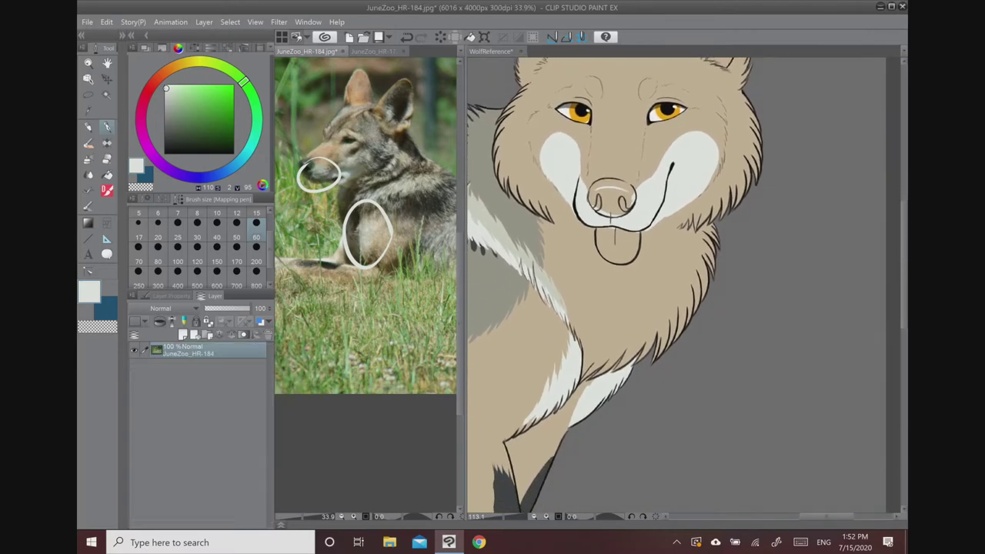
{"action": "left_click", "coordinate": [555, 292]}
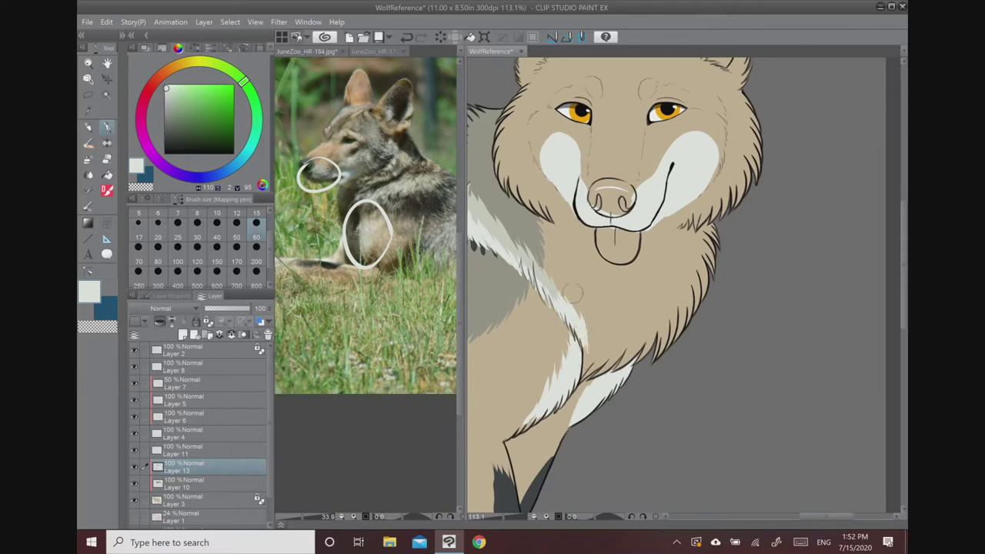
{"action": "mouse_move", "coordinate": [580, 306]}
{"action": "left_mouse_down"}
{"action": "mouse_move", "coordinate": [590, 357]}
{"action": "mouse_move", "coordinate": [586, 344]}
{"action": "mouse_move", "coordinate": [644, 266]}
{"action": "mouse_move", "coordinate": [632, 339]}
{"action": "mouse_move", "coordinate": [647, 330]}
{"action": "mouse_move", "coordinate": [649, 301]}
{"action": "mouse_move", "coordinate": [602, 300]}
{"action": "mouse_move", "coordinate": [584, 331]}
{"action": "mouse_move", "coordinate": [575, 372]}
{"action": "mouse_move", "coordinate": [595, 326]}
{"action": "mouse_move", "coordinate": [596, 360]}
{"action": "mouse_move", "coordinate": [605, 318]}
{"action": "mouse_move", "coordinate": [602, 351]}
{"action": "mouse_move", "coordinate": [626, 337]}
{"action": "mouse_move", "coordinate": [616, 367]}
{"action": "left_mouse_up"}
{"action": "left_click_drag", "start_coordinate": [653, 333], "coordinate": [646, 347]}
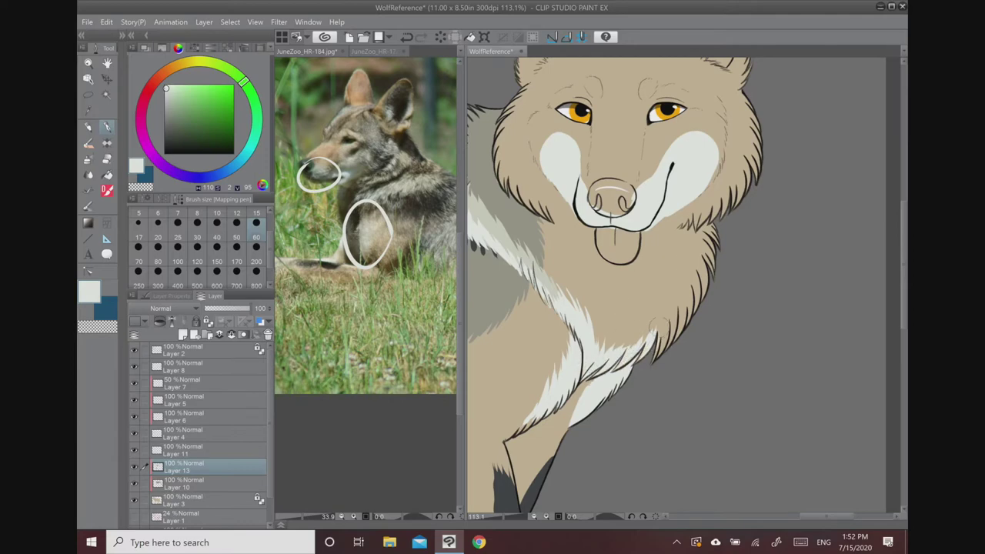
- Sample the light grayish beige from the shoulder stripe, shade the stripe's chest end with it, and resample the tan coat color
{"action": "left_click", "coordinate": [489, 225], "text": "alt"}
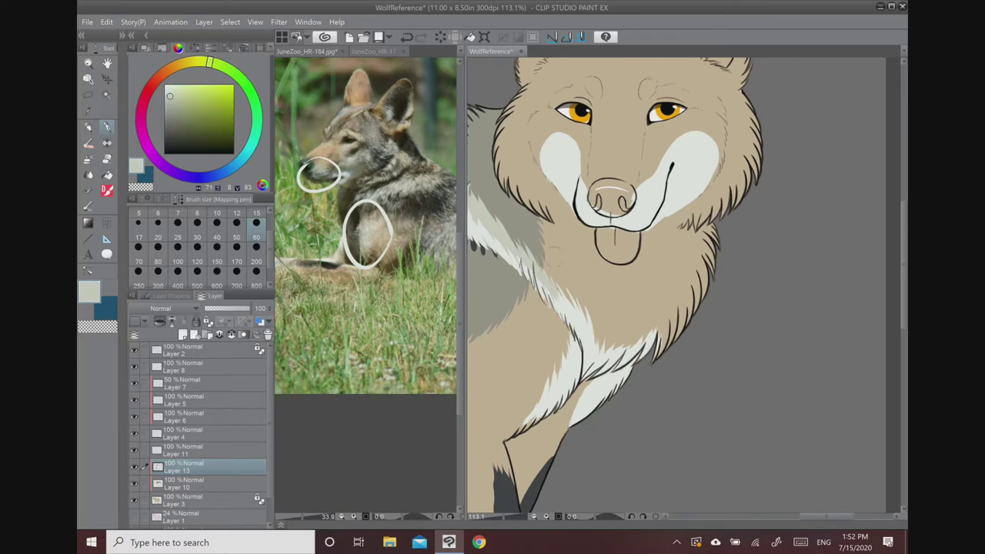
{"action": "left_click_drag", "start_coordinate": [563, 287], "coordinate": [588, 329]}
{"action": "left_click_drag", "start_coordinate": [578, 296], "coordinate": [593, 335]}
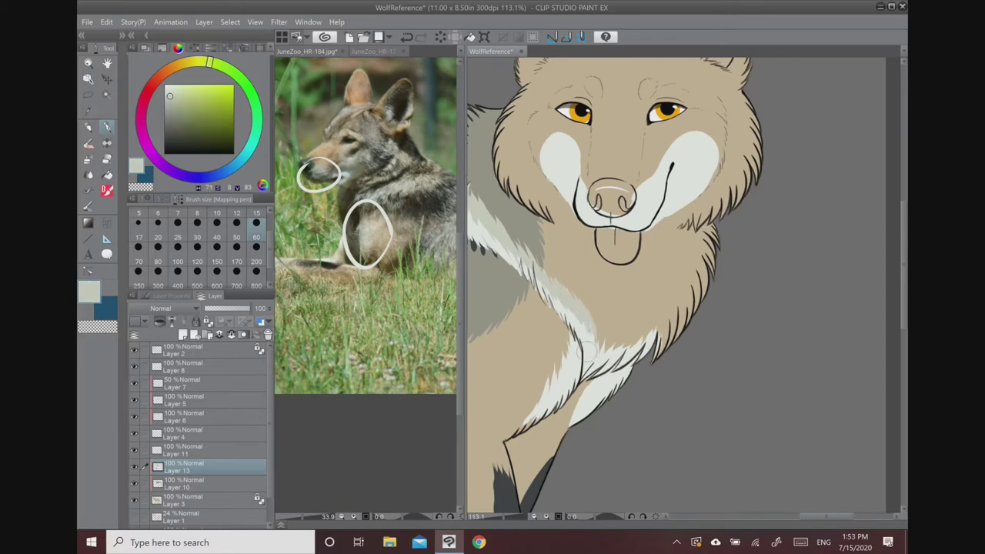
{"action": "left_click", "coordinate": [563, 266], "text": "alt"}
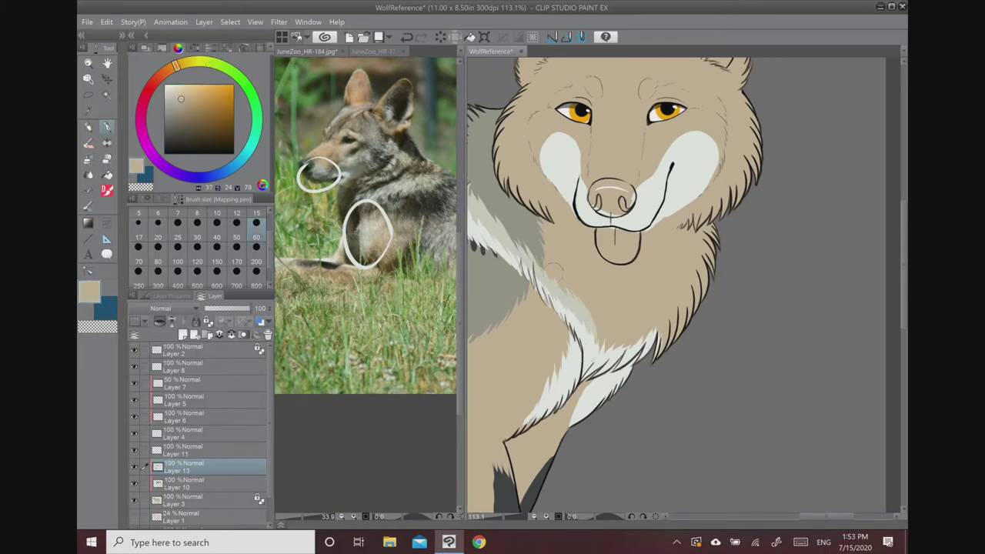
{"action": "scroll", "coordinate": [589, 328], "scroll_direction": "down", "scroll_amount": 5}
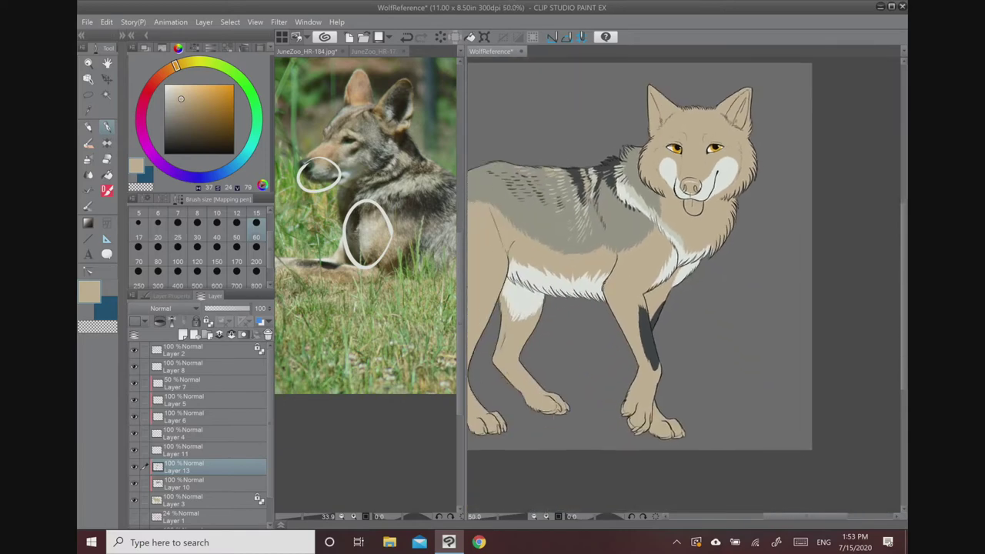
{"action": "left_click_drag", "start_coordinate": [763, 93], "coordinate": [686, 150]}
{"action": "scroll", "coordinate": [717, 131], "scroll_direction": "up", "scroll_amount": 5}
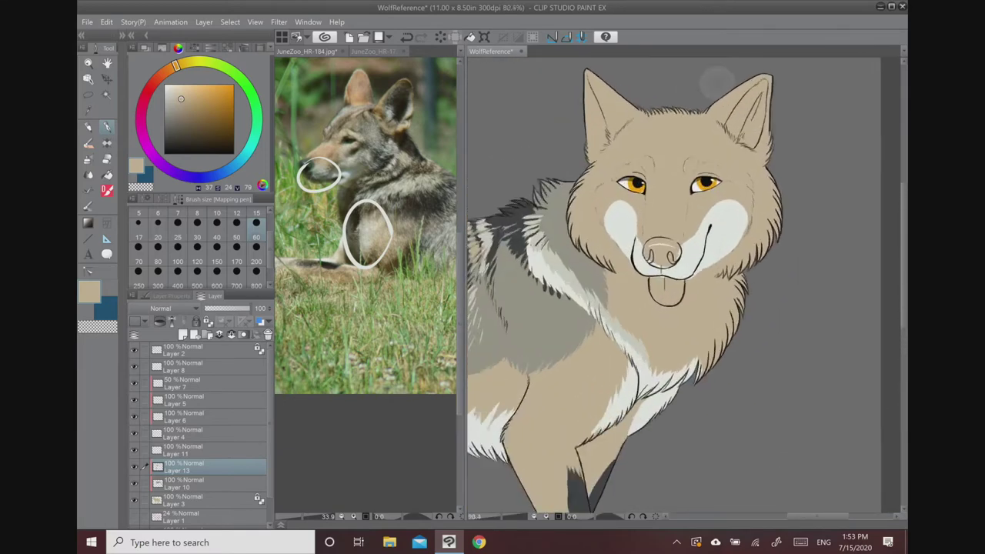
- Sample the tan of the reference wolf's muzzle, deepen it, and paint one side of the muzzle bridge and around the adjacent eye
{"action": "key", "text": "super+a"}
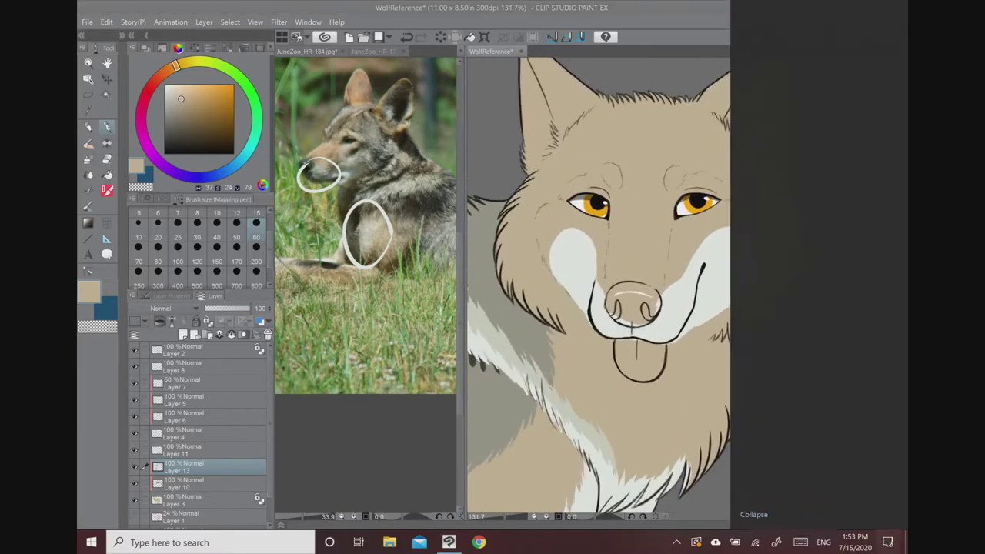
{"action": "left_click", "coordinate": [332, 146]}
{"action": "left_click", "coordinate": [328, 148], "text": "alt"}
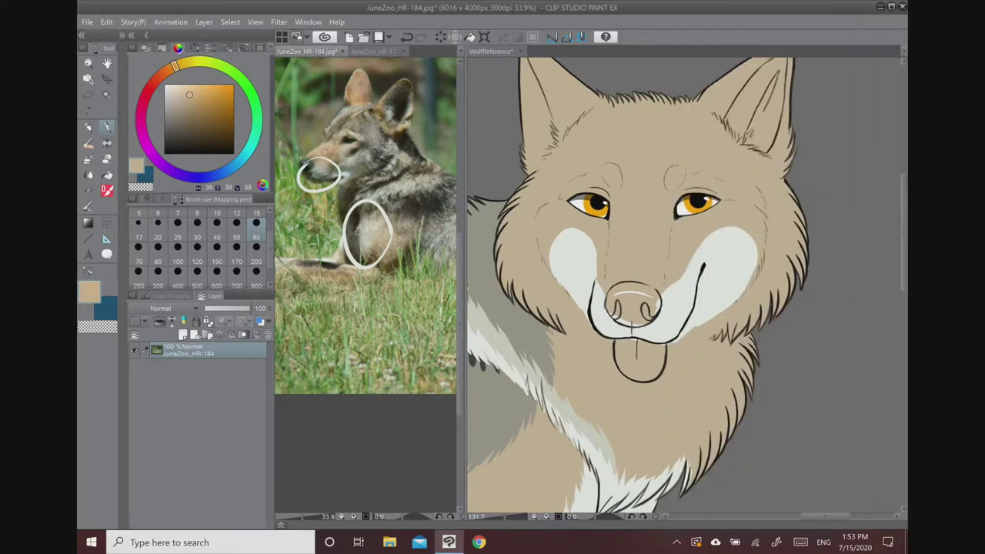
{"action": "left_click", "coordinate": [626, 260]}
{"action": "left_click_drag", "start_coordinate": [626, 266], "coordinate": [627, 226]}
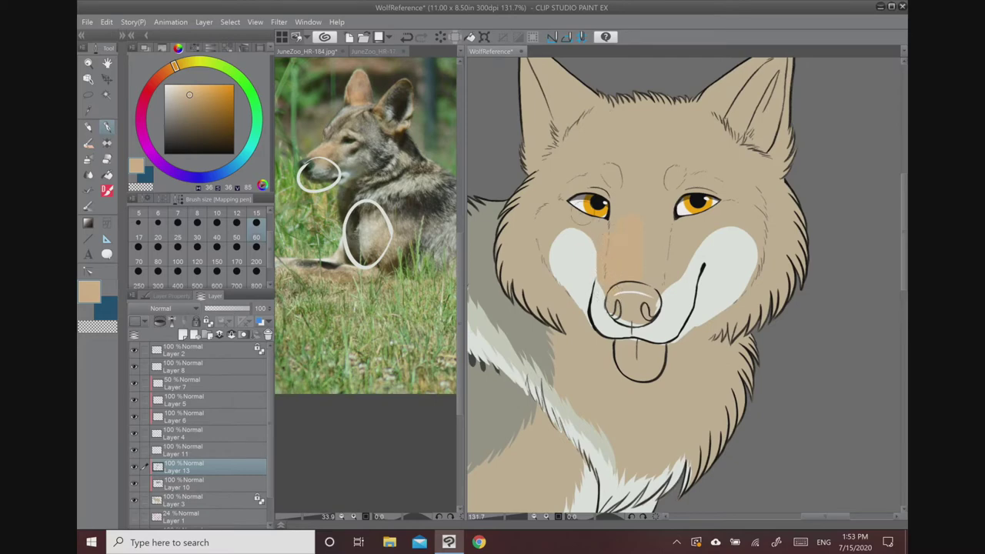
{"action": "left_click_drag", "start_coordinate": [605, 225], "coordinate": [591, 254]}
{"action": "left_click", "coordinate": [196, 98]}
{"action": "mouse_move", "coordinate": [621, 218]}
{"action": "left_mouse_down"}
{"action": "mouse_move", "coordinate": [630, 268]}
{"action": "mouse_move", "coordinate": [617, 265]}
{"action": "mouse_move", "coordinate": [607, 292]}
{"action": "mouse_move", "coordinate": [589, 208]}
{"action": "left_mouse_up"}
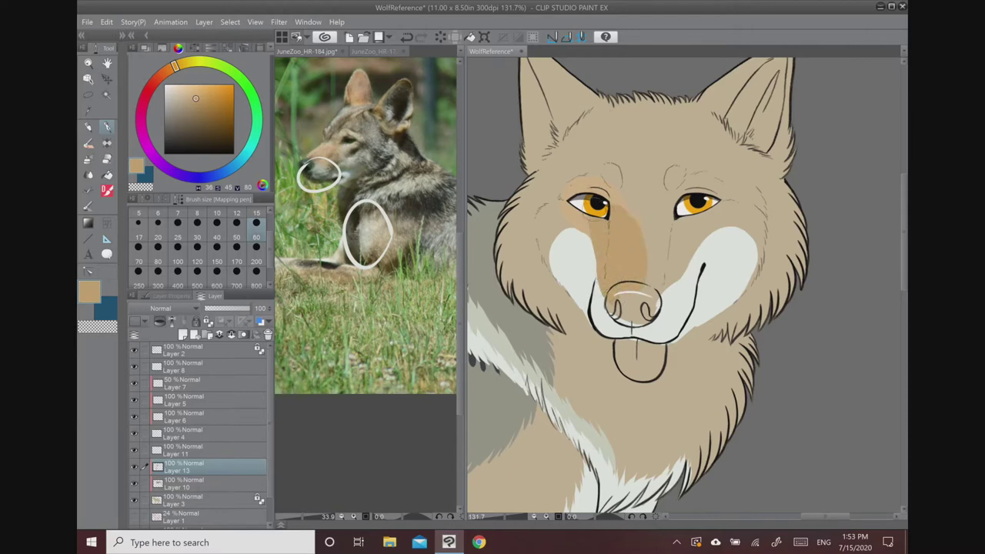
{"action": "left_click_drag", "start_coordinate": [596, 248], "coordinate": [577, 233]}
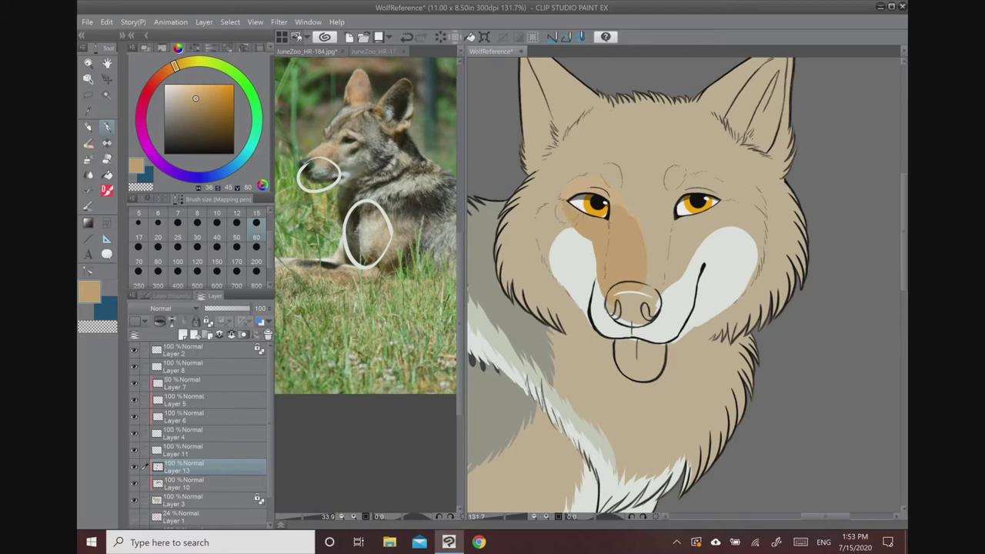
{"action": "mouse_move", "coordinate": [570, 194]}
{"action": "left_mouse_down"}
{"action": "mouse_move", "coordinate": [616, 223]}
{"action": "mouse_move", "coordinate": [616, 181]}
{"action": "left_mouse_up"}
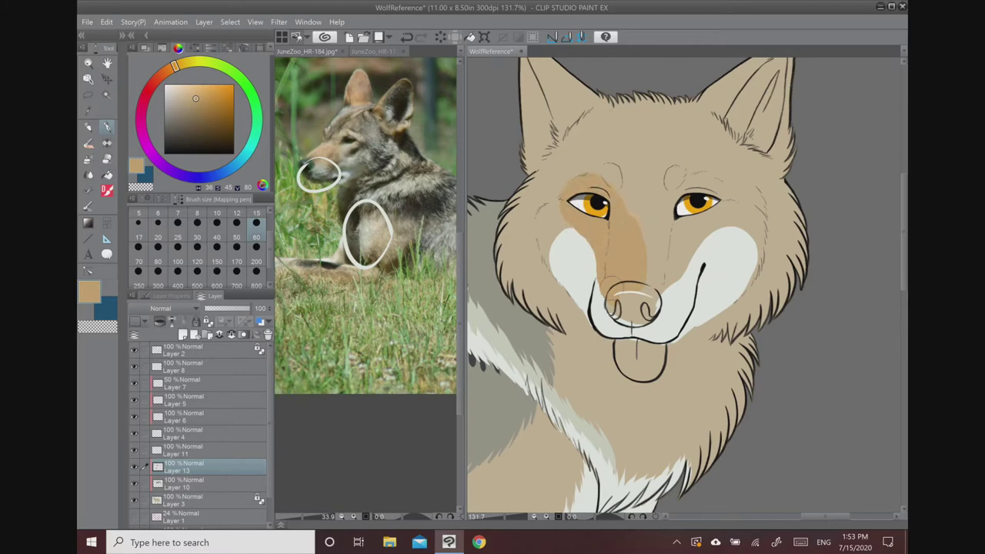
- Extend the deeper tan across the rest of the muzzle bridge and around the other eye
{"action": "mouse_move", "coordinate": [644, 271]}
{"action": "left_mouse_down"}
{"action": "mouse_move", "coordinate": [675, 259]}
{"action": "mouse_move", "coordinate": [664, 280]}
{"action": "mouse_move", "coordinate": [687, 240]}
{"action": "mouse_move", "coordinate": [653, 274]}
{"action": "left_mouse_up"}
{"action": "mouse_move", "coordinate": [643, 199]}
{"action": "left_mouse_down"}
{"action": "mouse_move", "coordinate": [628, 221]}
{"action": "mouse_move", "coordinate": [637, 249]}
{"action": "left_mouse_up"}
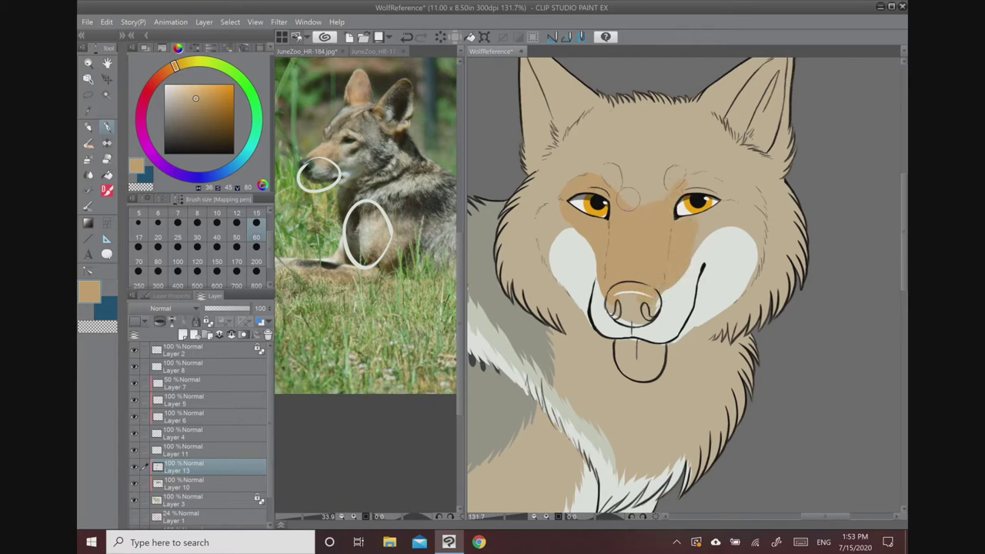
{"action": "mouse_move", "coordinate": [688, 185]}
{"action": "left_mouse_down"}
{"action": "mouse_move", "coordinate": [716, 187]}
{"action": "mouse_move", "coordinate": [703, 227]}
{"action": "mouse_move", "coordinate": [729, 197]}
{"action": "left_mouse_up"}
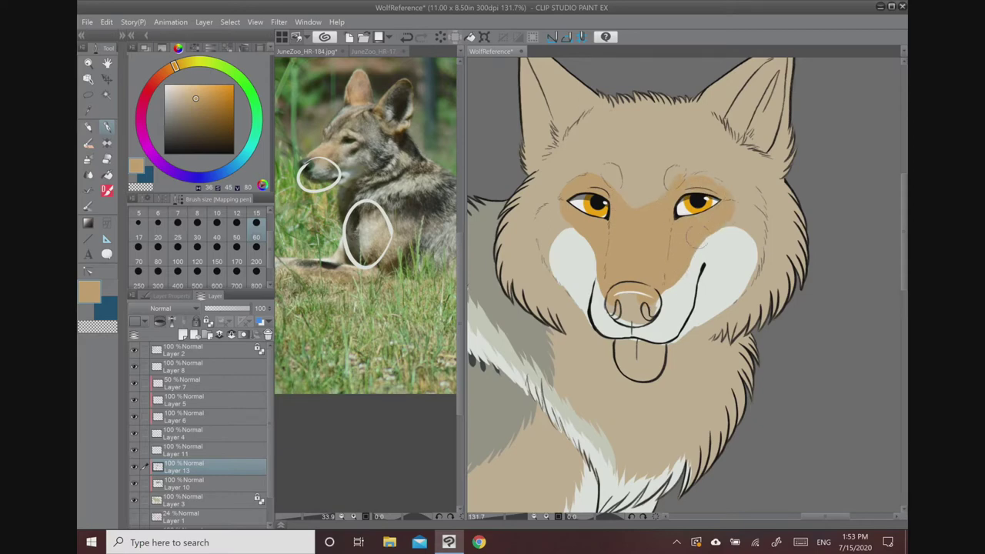
- Rotate the canvas to touch up the tan around the inner brows, and reset the view rotation
{"action": "mouse_move", "coordinate": [690, 147]}
{"action": "left_mouse_down"}
{"action": "mouse_move", "coordinate": [693, 101]}
{"action": "mouse_move", "coordinate": [638, 150]}
{"action": "left_mouse_up"}
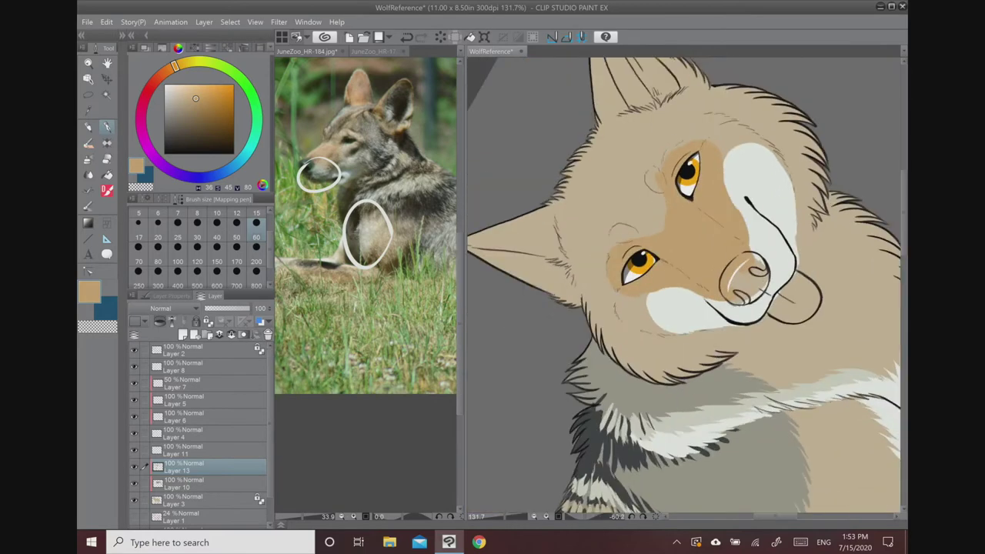
{"action": "scroll", "coordinate": [689, 172], "scroll_direction": "up", "scroll_amount": 5}
{"action": "mouse_move", "coordinate": [631, 316]}
{"action": "left_mouse_down"}
{"action": "mouse_move", "coordinate": [647, 297]}
{"action": "mouse_move", "coordinate": [645, 273]}
{"action": "left_mouse_up"}
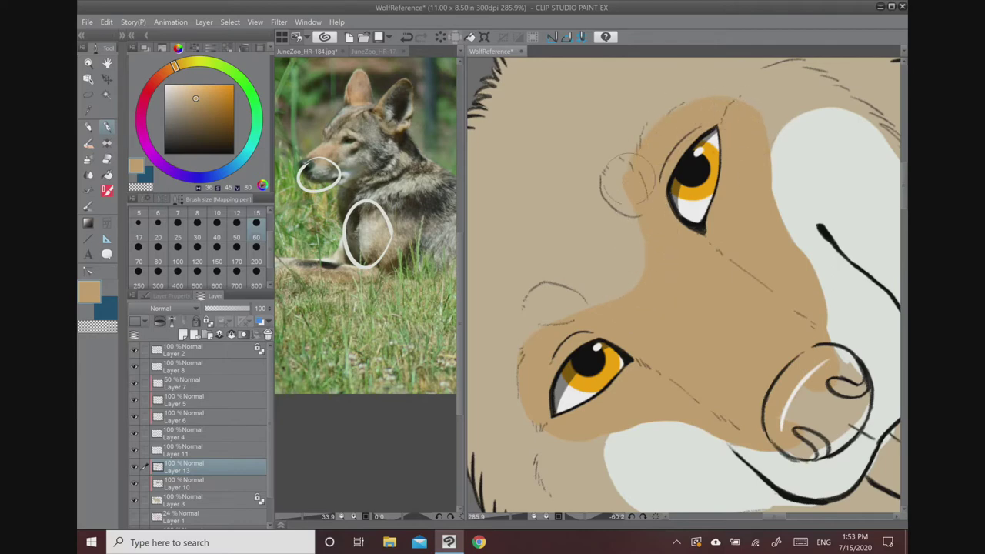
{"action": "scroll", "coordinate": [684, 105], "scroll_direction": "down", "scroll_amount": 3}
{"action": "key", "text": "ctrl+at"}
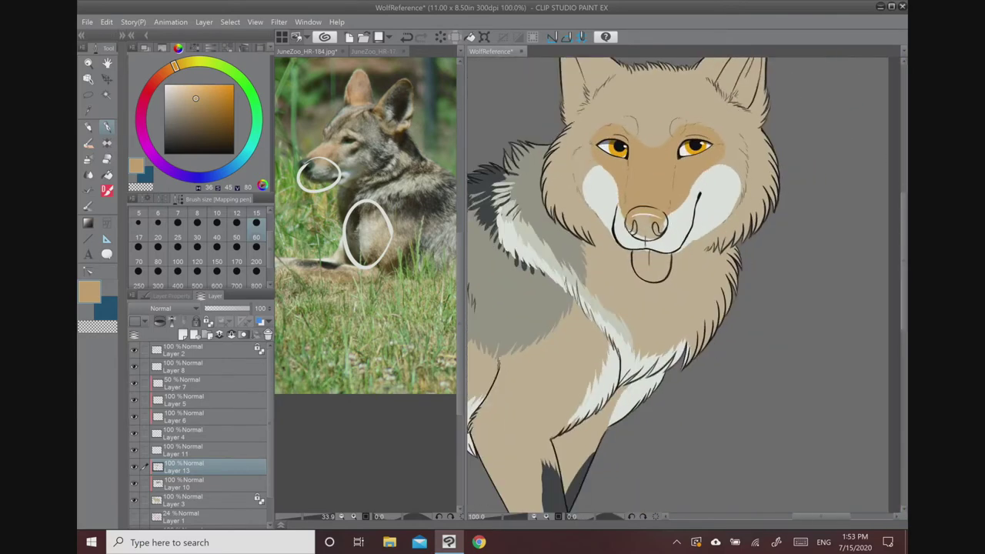
{"action": "scroll", "coordinate": [669, 64], "scroll_direction": "up", "scroll_amount": 2}
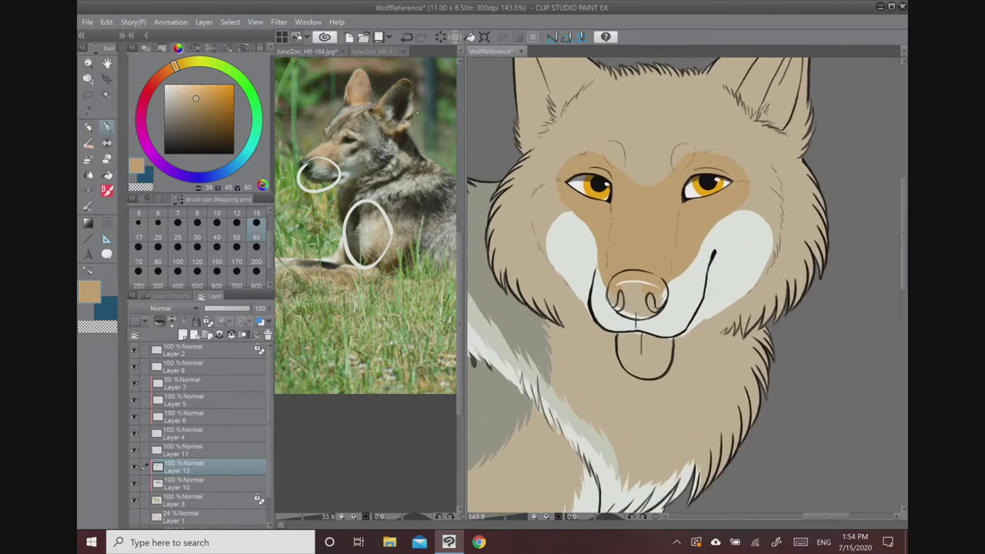
- Sample gray from the reference wolf's ear area and paint it across the drawn wolf's forehead and down beside the eye
{"action": "left_click", "coordinate": [410, 113]}
{"action": "left_click", "coordinate": [402, 111], "text": "alt"}
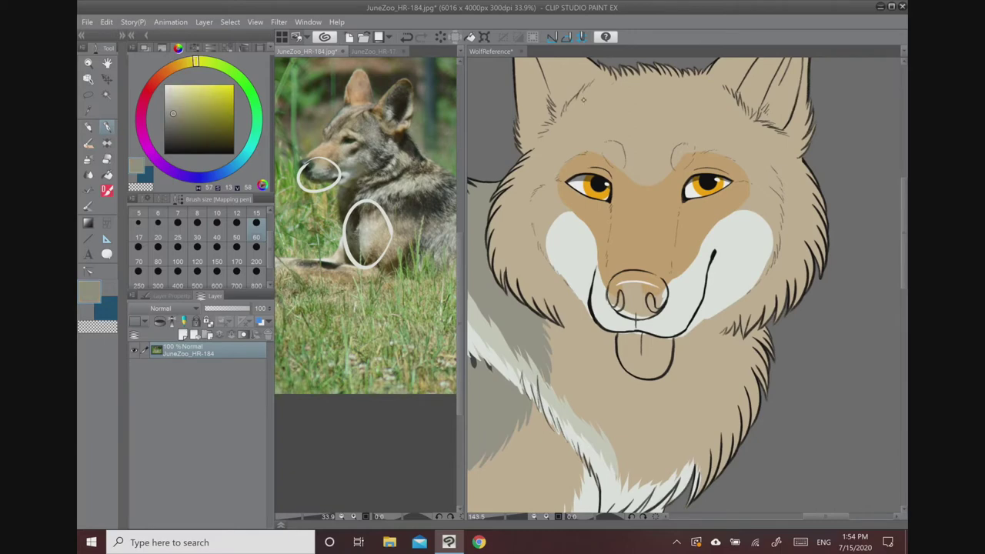
{"action": "left_click", "coordinate": [560, 142]}
{"action": "mouse_move", "coordinate": [574, 131]}
{"action": "left_mouse_down"}
{"action": "mouse_move", "coordinate": [543, 169]}
{"action": "mouse_move", "coordinate": [558, 129]}
{"action": "mouse_move", "coordinate": [579, 114]}
{"action": "mouse_move", "coordinate": [546, 150]}
{"action": "mouse_move", "coordinate": [539, 167]}
{"action": "mouse_move", "coordinate": [581, 117]}
{"action": "mouse_move", "coordinate": [541, 161]}
{"action": "mouse_move", "coordinate": [559, 150]}
{"action": "mouse_move", "coordinate": [544, 185]}
{"action": "mouse_move", "coordinate": [573, 123]}
{"action": "mouse_move", "coordinate": [576, 153]}
{"action": "mouse_move", "coordinate": [599, 146]}
{"action": "mouse_move", "coordinate": [602, 100]}
{"action": "mouse_move", "coordinate": [588, 112]}
{"action": "mouse_move", "coordinate": [607, 85]}
{"action": "mouse_move", "coordinate": [630, 77]}
{"action": "mouse_move", "coordinate": [650, 85]}
{"action": "mouse_move", "coordinate": [637, 121]}
{"action": "mouse_move", "coordinate": [658, 137]}
{"action": "mouse_move", "coordinate": [673, 138]}
{"action": "mouse_move", "coordinate": [713, 102]}
{"action": "mouse_move", "coordinate": [729, 108]}
{"action": "mouse_move", "coordinate": [734, 133]}
{"action": "mouse_move", "coordinate": [760, 157]}
{"action": "mouse_move", "coordinate": [713, 117]}
{"action": "mouse_move", "coordinate": [715, 100]}
{"action": "mouse_move", "coordinate": [771, 171]}
{"action": "mouse_move", "coordinate": [781, 202]}
{"action": "left_mouse_up"}
- Sample the gray of the drawn neck and fill the fur on both sides of the face around the white cheeks
{"action": "left_click", "coordinate": [477, 252], "text": "alt"}
{"action": "mouse_move", "coordinate": [773, 167]}
{"action": "left_mouse_down"}
{"action": "mouse_move", "coordinate": [804, 181]}
{"action": "mouse_move", "coordinate": [816, 231]}
{"action": "mouse_move", "coordinate": [800, 277]}
{"action": "mouse_move", "coordinate": [797, 247]}
{"action": "mouse_move", "coordinate": [769, 315]}
{"action": "mouse_move", "coordinate": [752, 321]}
{"action": "left_mouse_up"}
{"action": "mouse_move", "coordinate": [503, 254]}
{"action": "left_mouse_down"}
{"action": "mouse_move", "coordinate": [527, 169]}
{"action": "mouse_move", "coordinate": [498, 201]}
{"action": "mouse_move", "coordinate": [530, 289]}
{"action": "mouse_move", "coordinate": [562, 309]}
{"action": "mouse_move", "coordinate": [524, 238]}
{"action": "left_mouse_up"}
{"action": "mouse_move", "coordinate": [544, 288]}
{"action": "left_mouse_down"}
{"action": "mouse_move", "coordinate": [527, 230]}
{"action": "mouse_move", "coordinate": [549, 266]}
{"action": "mouse_move", "coordinate": [536, 240]}
{"action": "mouse_move", "coordinate": [543, 243]}
{"action": "mouse_move", "coordinate": [562, 206]}
{"action": "mouse_move", "coordinate": [543, 246]}
{"action": "mouse_move", "coordinate": [554, 192]}
{"action": "left_mouse_up"}
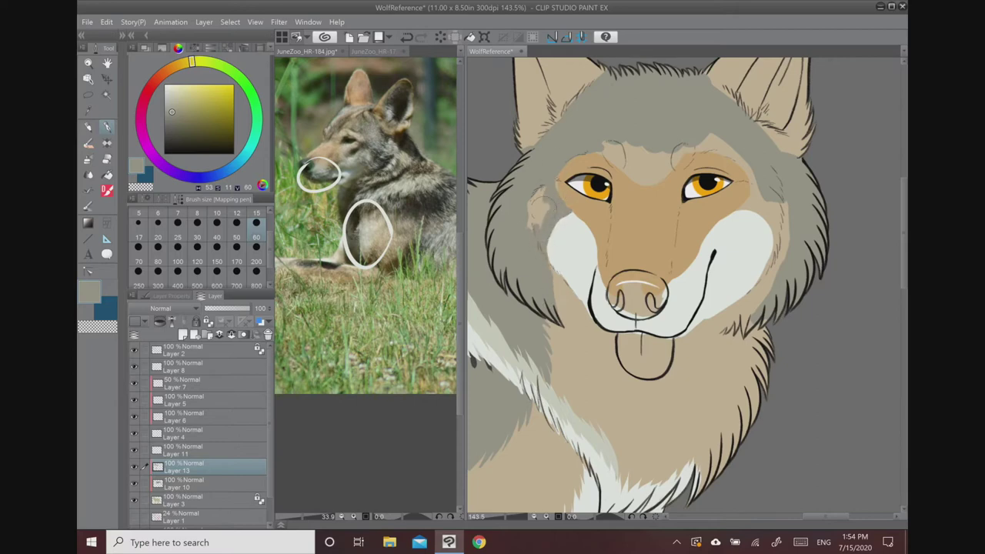
{"action": "left_click_drag", "start_coordinate": [543, 227], "coordinate": [534, 191]}
- Fill gray along the brow line and around the outer corner of the eye, rotating the canvas as needed
{"action": "scroll", "coordinate": [576, 185], "scroll_direction": "up", "scroll_amount": 4}
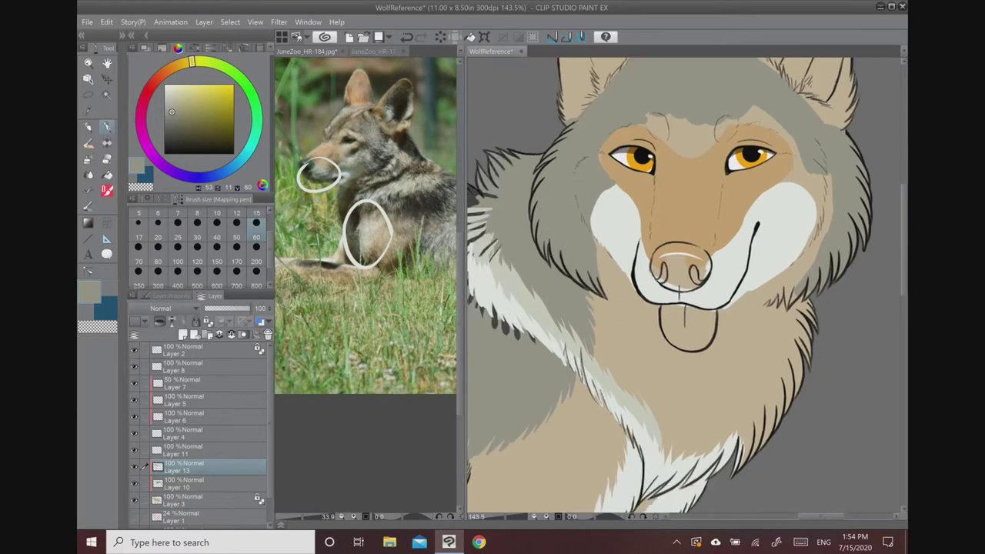
{"action": "mouse_move", "coordinate": [520, 231]}
{"action": "left_mouse_down"}
{"action": "mouse_move", "coordinate": [542, 204]}
{"action": "mouse_move", "coordinate": [539, 168]}
{"action": "left_mouse_up"}
{"action": "left_click_drag", "start_coordinate": [769, 200], "coordinate": [654, 320]}
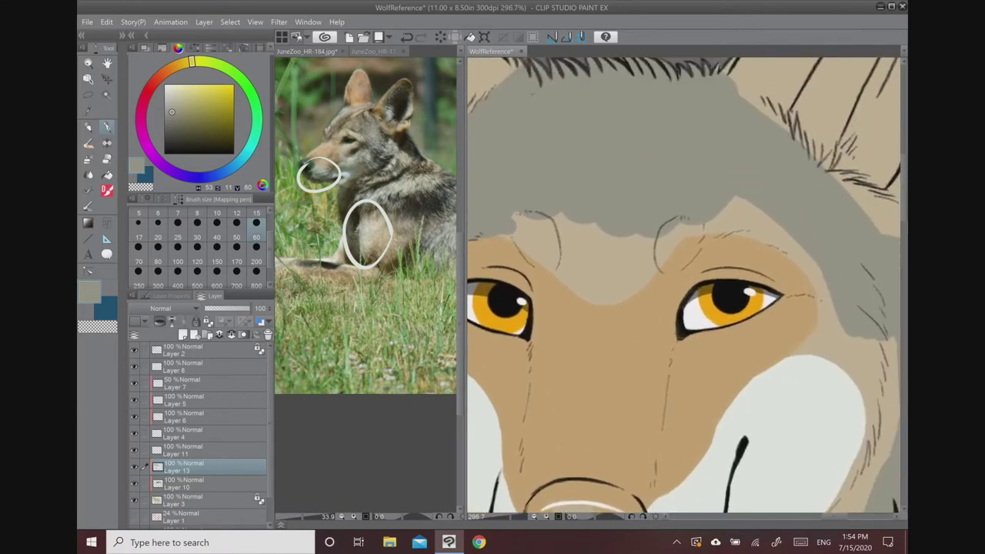
{"action": "left_click_drag", "start_coordinate": [539, 108], "coordinate": [775, 76]}
{"action": "mouse_move", "coordinate": [654, 278]}
{"action": "left_mouse_down"}
{"action": "mouse_move", "coordinate": [608, 211]}
{"action": "mouse_move", "coordinate": [588, 127]}
{"action": "mouse_move", "coordinate": [586, 164]}
{"action": "left_mouse_up"}
{"action": "mouse_move", "coordinate": [644, 269]}
{"action": "left_mouse_down"}
{"action": "mouse_move", "coordinate": [683, 326]}
{"action": "mouse_move", "coordinate": [693, 387]}
{"action": "left_mouse_up"}
{"action": "mouse_move", "coordinate": [682, 329]}
{"action": "left_mouse_down"}
{"action": "mouse_move", "coordinate": [690, 392]}
{"action": "mouse_move", "coordinate": [683, 223]}
{"action": "left_mouse_up"}
{"action": "mouse_move", "coordinate": [682, 265]}
{"action": "left_mouse_down"}
{"action": "mouse_move", "coordinate": [640, 336]}
{"action": "mouse_move", "coordinate": [659, 290]}
{"action": "mouse_move", "coordinate": [637, 299]}
{"action": "left_mouse_up"}
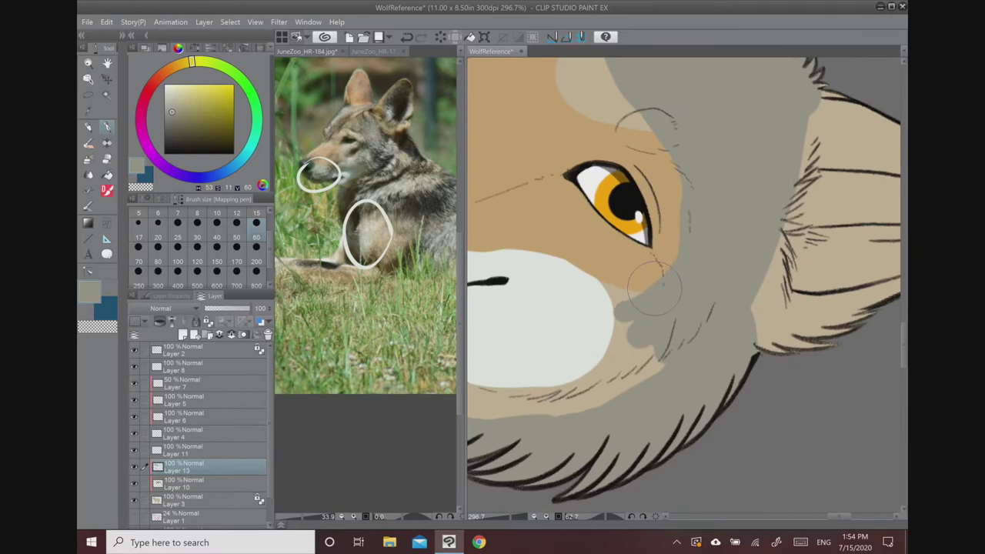
- Fill the remaining tan gap between the white cheek patch and the outer face fur with gray
{"action": "scroll", "coordinate": [683, 285], "scroll_direction": "down", "scroll_amount": 5}
{"action": "scroll", "coordinate": [683, 275], "scroll_direction": "up", "scroll_amount": 5}
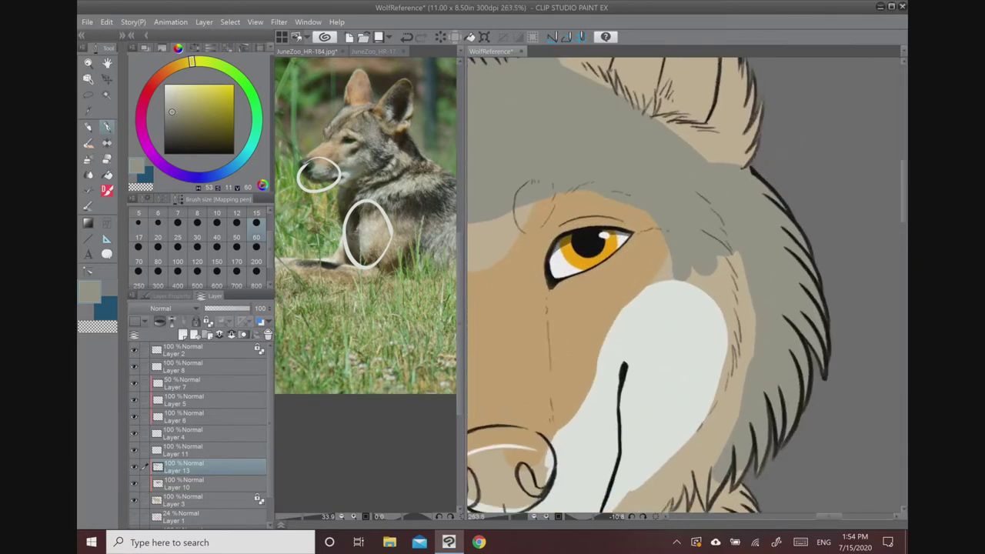
{"action": "mouse_move", "coordinate": [687, 270]}
{"action": "left_mouse_down"}
{"action": "mouse_move", "coordinate": [739, 293]}
{"action": "mouse_move", "coordinate": [686, 269]}
{"action": "mouse_move", "coordinate": [763, 329]}
{"action": "mouse_move", "coordinate": [692, 276]}
{"action": "mouse_move", "coordinate": [759, 376]}
{"action": "left_mouse_up"}
{"action": "left_click_drag", "start_coordinate": [721, 303], "coordinate": [727, 400]}
{"action": "mouse_move", "coordinate": [699, 354]}
{"action": "left_mouse_down"}
{"action": "mouse_move", "coordinate": [655, 227]}
{"action": "mouse_move", "coordinate": [649, 338]}
{"action": "left_mouse_up"}
{"action": "left_click_drag", "start_coordinate": [677, 208], "coordinate": [650, 315]}
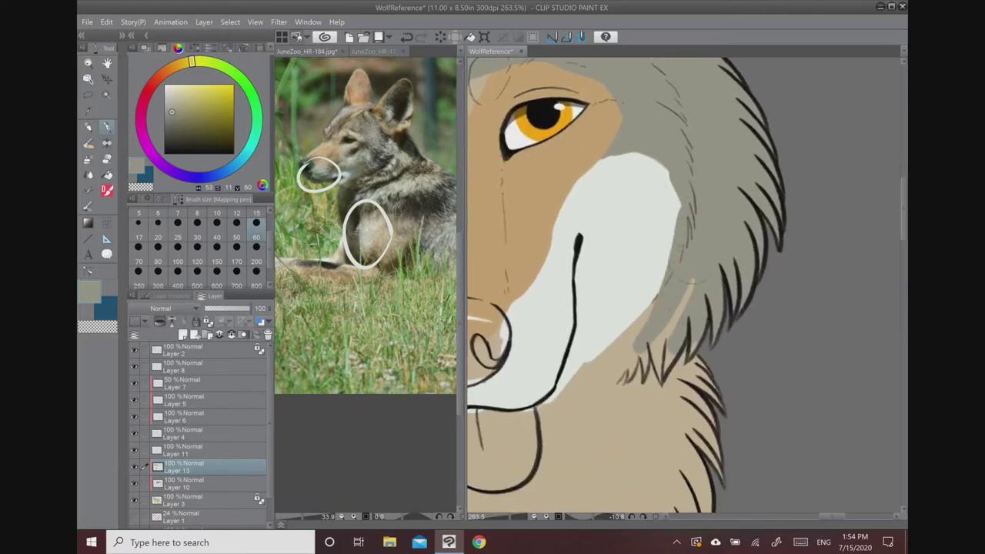
- Continue the gray down the lower cheek fur to the jaw tufts beside the white patch
{"action": "left_click_drag", "start_coordinate": [692, 281], "coordinate": [627, 373]}
{"action": "left_click_drag", "start_coordinate": [674, 328], "coordinate": [680, 337]}
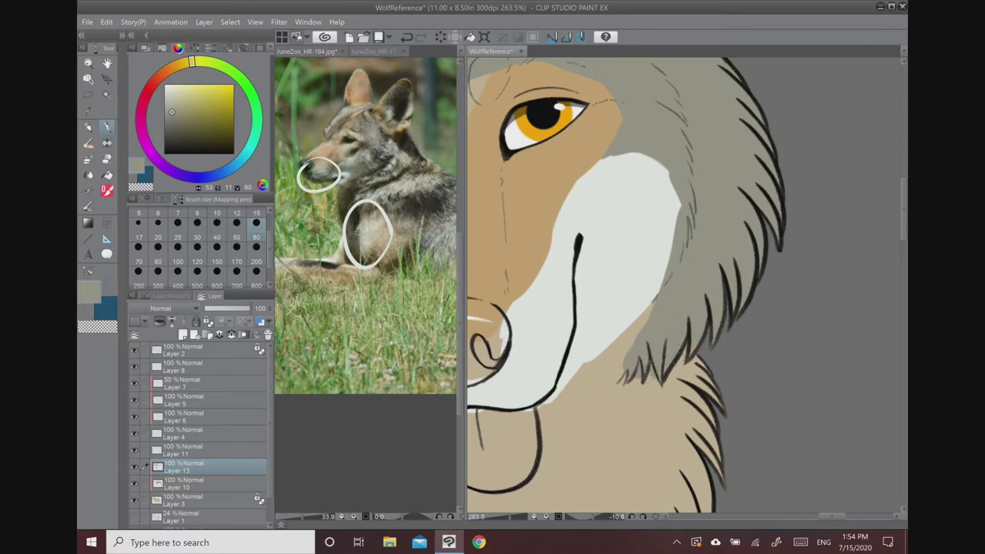
{"action": "mouse_move", "coordinate": [646, 319]}
{"action": "left_mouse_down"}
{"action": "mouse_move", "coordinate": [604, 380]}
{"action": "mouse_move", "coordinate": [615, 368]}
{"action": "left_mouse_up"}
- Sample the cheek white and round out the upper and outer edge of the cheek patch
{"action": "left_click", "coordinate": [640, 201], "text": "alt"}
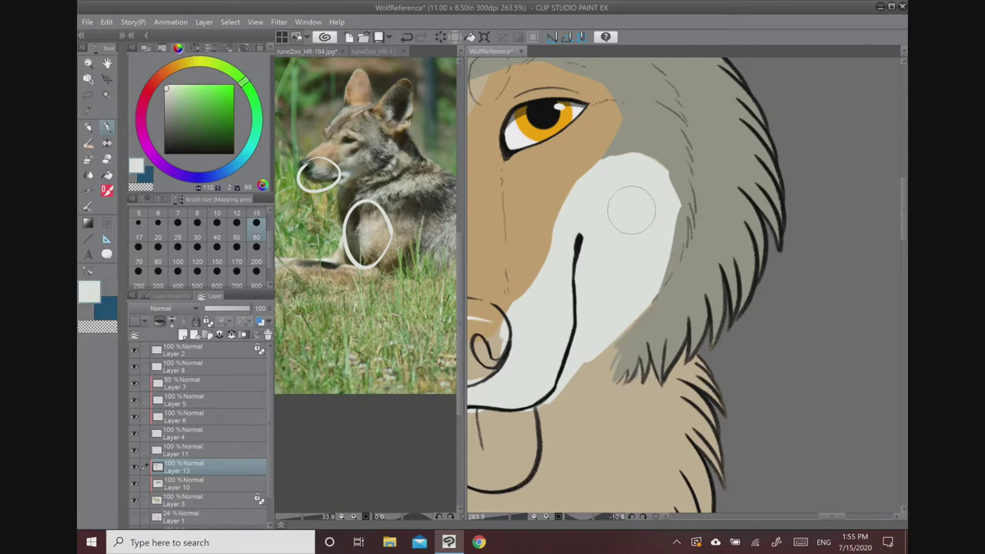
{"action": "left_click_drag", "start_coordinate": [608, 178], "coordinate": [679, 273]}
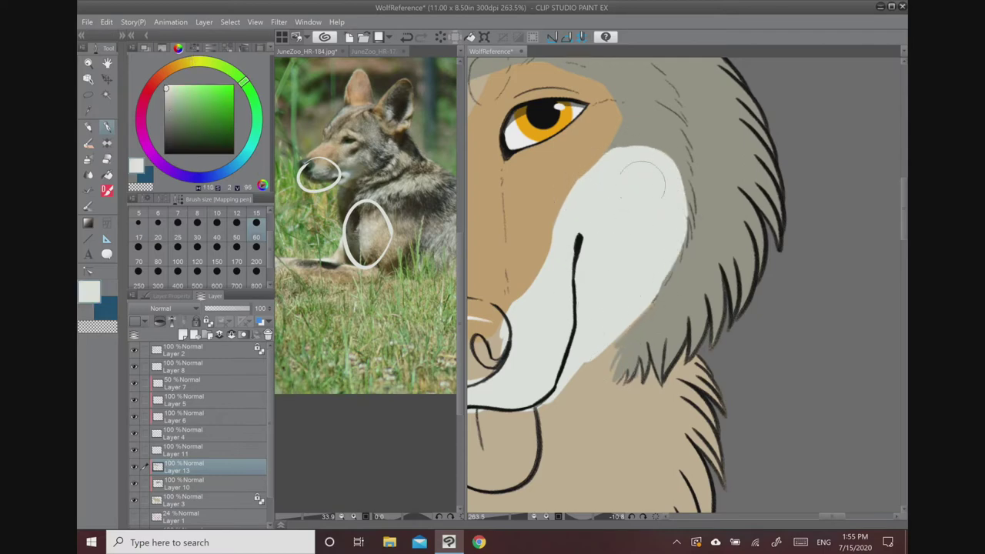
- Smooth the outer edge of the cheek patch beside the mouth corner, alternating the sampled cheek white and the surrounding face gray
{"action": "left_click_drag", "start_coordinate": [551, 401], "coordinate": [649, 282]}
{"action": "left_click_drag", "start_coordinate": [625, 323], "coordinate": [672, 209]}
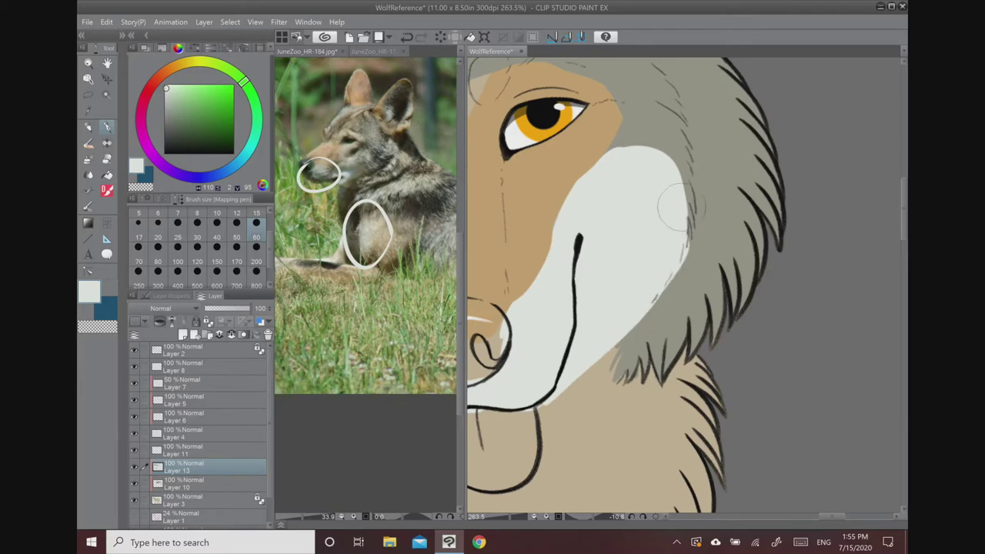
{"action": "left_click", "coordinate": [705, 257], "text": "alt"}
{"action": "left_click_drag", "start_coordinate": [690, 244], "coordinate": [678, 275]}
{"action": "left_click", "coordinate": [645, 188], "text": "alt"}
{"action": "mouse_move", "coordinate": [626, 166]}
{"action": "left_mouse_down"}
{"action": "mouse_move", "coordinate": [654, 162]}
{"action": "mouse_move", "coordinate": [679, 219]}
{"action": "left_mouse_up"}
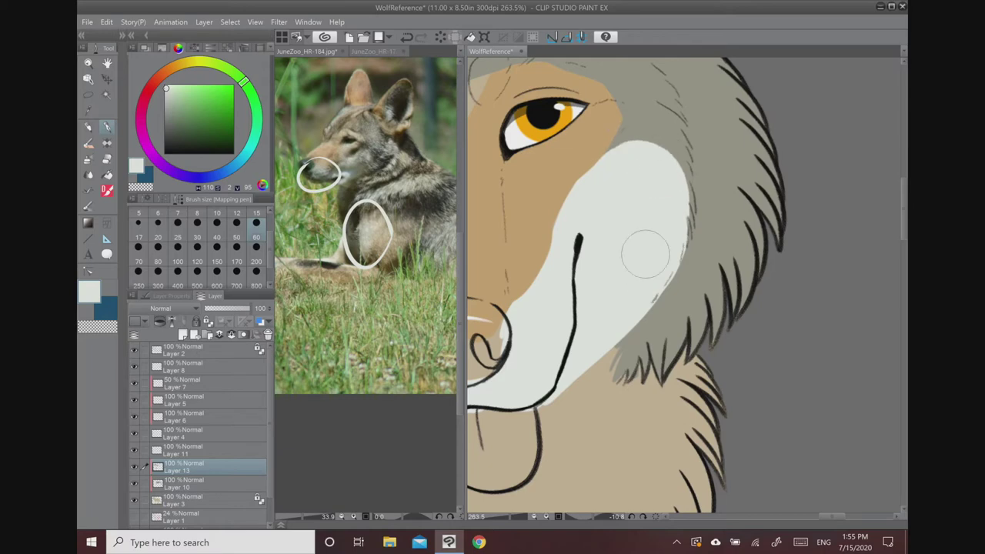
- Extend the white patch on the opposite cheek outward so its upper and outer edge is fuller and rounded
{"action": "scroll", "coordinate": [709, 212], "scroll_direction": "down", "scroll_amount": 1}
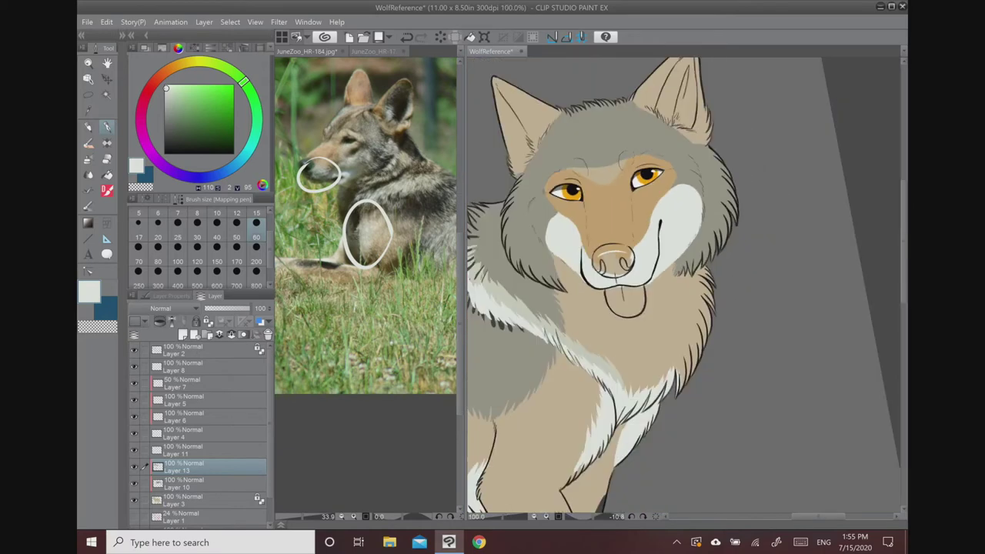
{"action": "scroll", "coordinate": [550, 219], "scroll_direction": "up", "scroll_amount": 5}
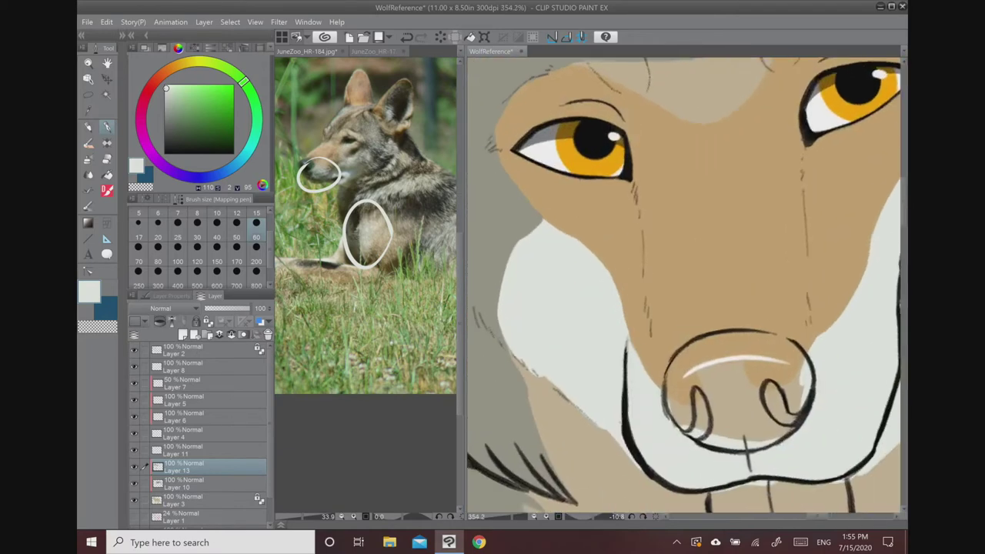
{"action": "mouse_move", "coordinate": [533, 227]}
{"action": "left_mouse_down"}
{"action": "mouse_move", "coordinate": [507, 328]}
{"action": "mouse_move", "coordinate": [554, 333]}
{"action": "left_mouse_up"}
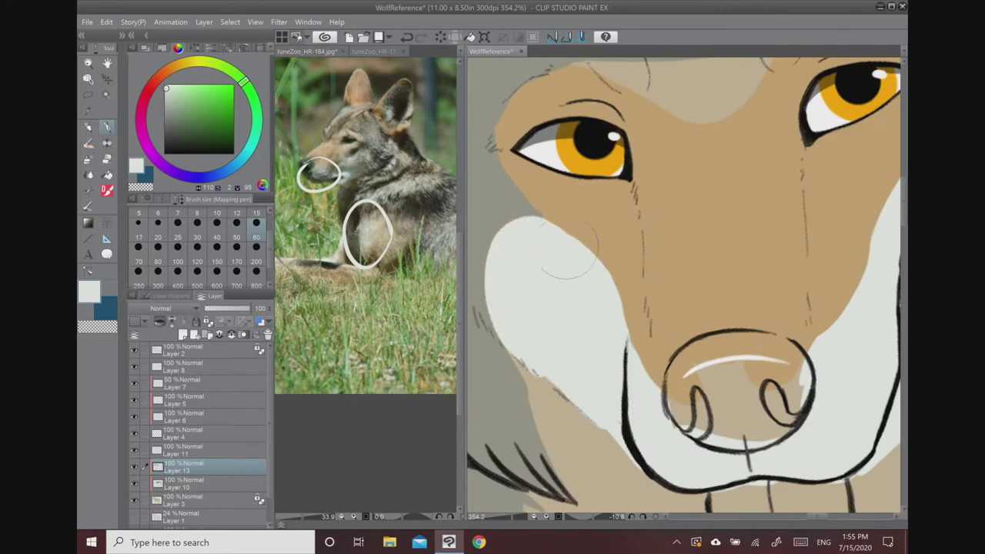
{"action": "scroll", "coordinate": [708, 219], "scroll_direction": "down", "scroll_amount": 5}
{"action": "left_click_drag", "start_coordinate": [708, 219], "coordinate": [669, 224]}
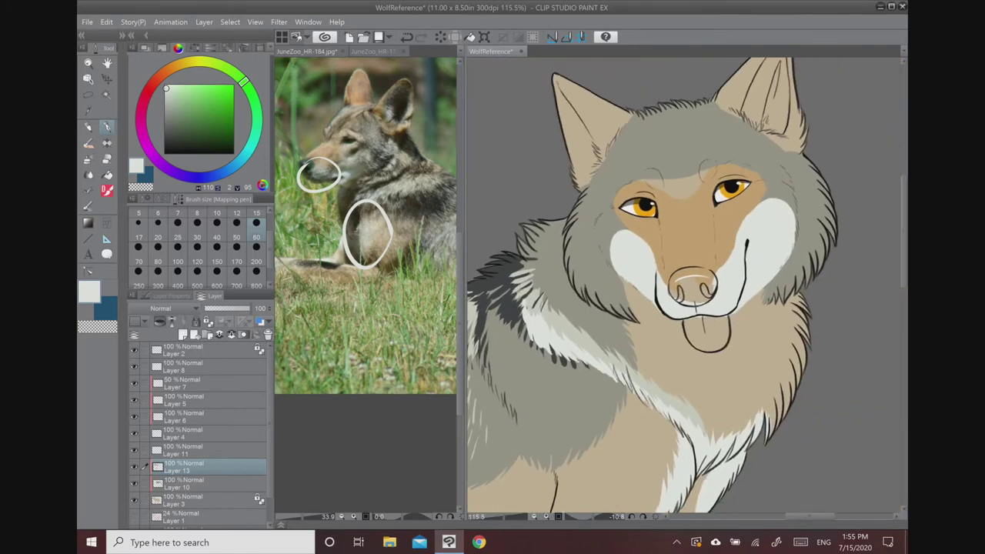
- Sample the light tan between the brows, outline the forehead on the reference photo, and paint a tapering forehead blaze up to the hairline
{"action": "scroll", "coordinate": [680, 181], "scroll_direction": "up", "scroll_amount": 3}
{"action": "left_click", "coordinate": [649, 202], "text": "alt"}
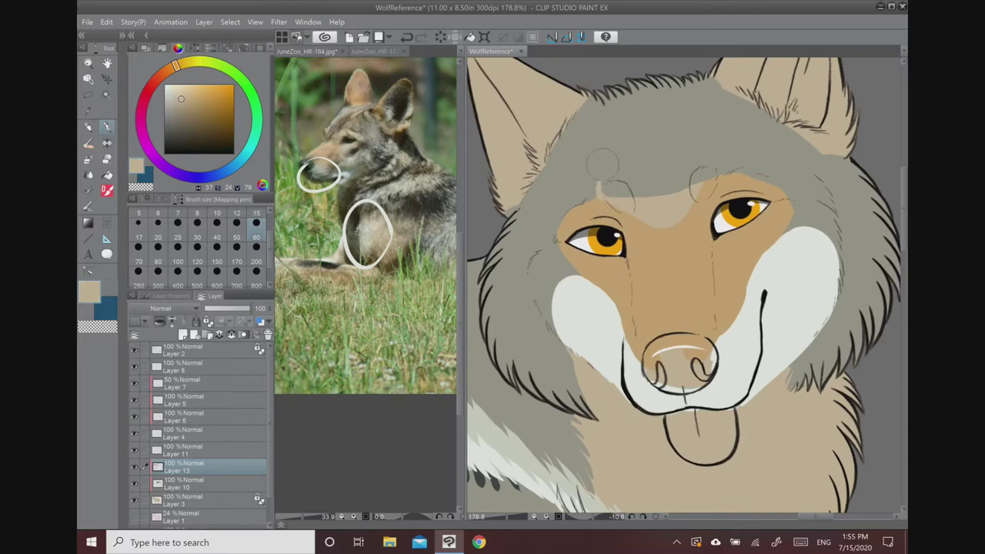
{"action": "left_click_drag", "start_coordinate": [603, 171], "coordinate": [607, 159]}
{"action": "left_click", "coordinate": [364, 120]}
{"action": "mouse_move", "coordinate": [365, 141]}
{"action": "left_mouse_down"}
{"action": "mouse_move", "coordinate": [372, 94]}
{"action": "mouse_move", "coordinate": [345, 137]}
{"action": "mouse_move", "coordinate": [363, 141]}
{"action": "left_mouse_up"}
{"action": "left_click", "coordinate": [604, 173]}
{"action": "mouse_move", "coordinate": [597, 191]}
{"action": "left_mouse_down"}
{"action": "mouse_move", "coordinate": [627, 108]}
{"action": "mouse_move", "coordinate": [631, 138]}
{"action": "mouse_move", "coordinate": [608, 189]}
{"action": "mouse_move", "coordinate": [617, 188]}
{"action": "mouse_move", "coordinate": [652, 108]}
{"action": "mouse_move", "coordinate": [653, 185]}
{"action": "mouse_move", "coordinate": [640, 194]}
{"action": "mouse_move", "coordinate": [657, 116]}
{"action": "mouse_move", "coordinate": [681, 157]}
{"action": "mouse_move", "coordinate": [658, 97]}
{"action": "mouse_move", "coordinate": [697, 158]}
{"action": "mouse_move", "coordinate": [679, 123]}
{"action": "mouse_move", "coordinate": [680, 193]}
{"action": "left_mouse_up"}
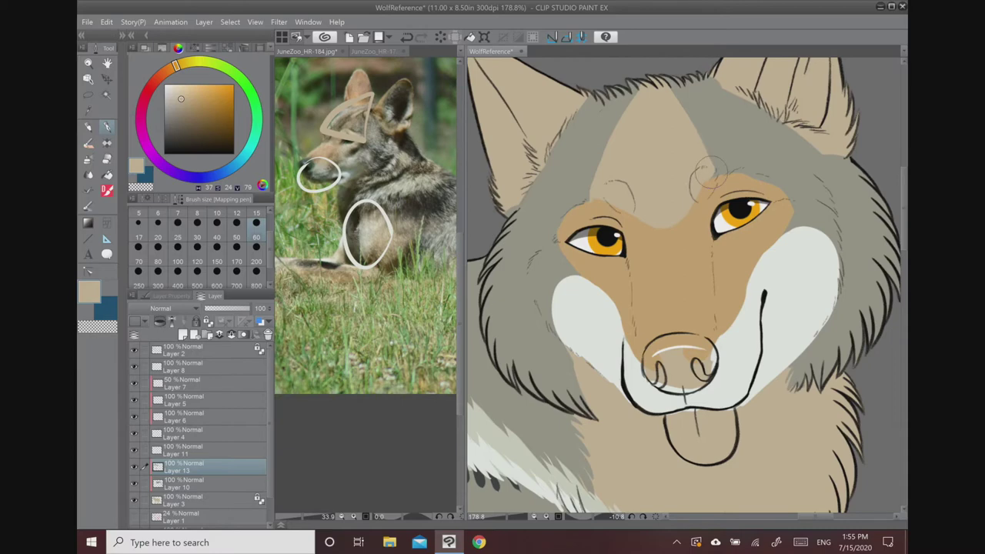
{"action": "scroll", "coordinate": [711, 172], "scroll_direction": "down", "scroll_amount": 3}
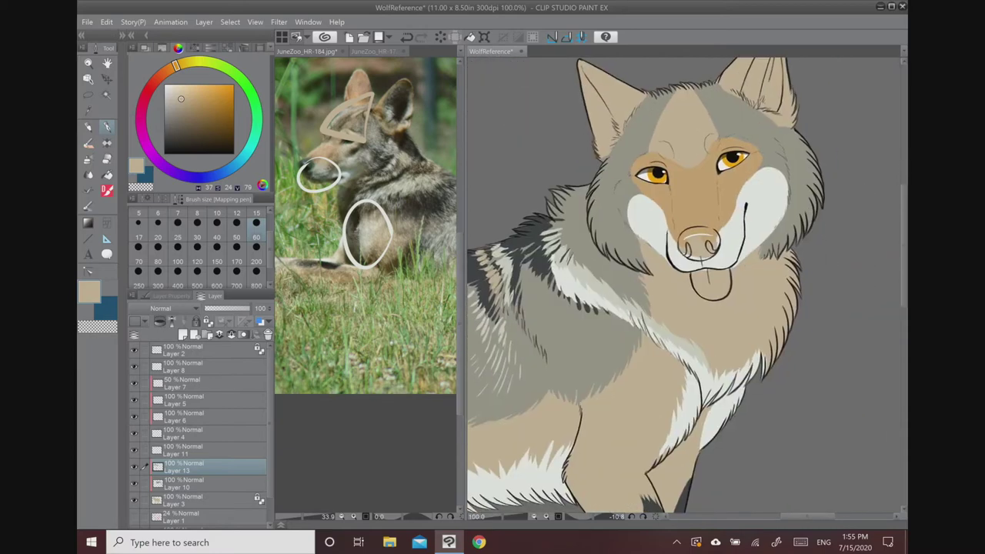
{"action": "scroll", "coordinate": [744, 191], "scroll_direction": "down", "scroll_amount": 2}
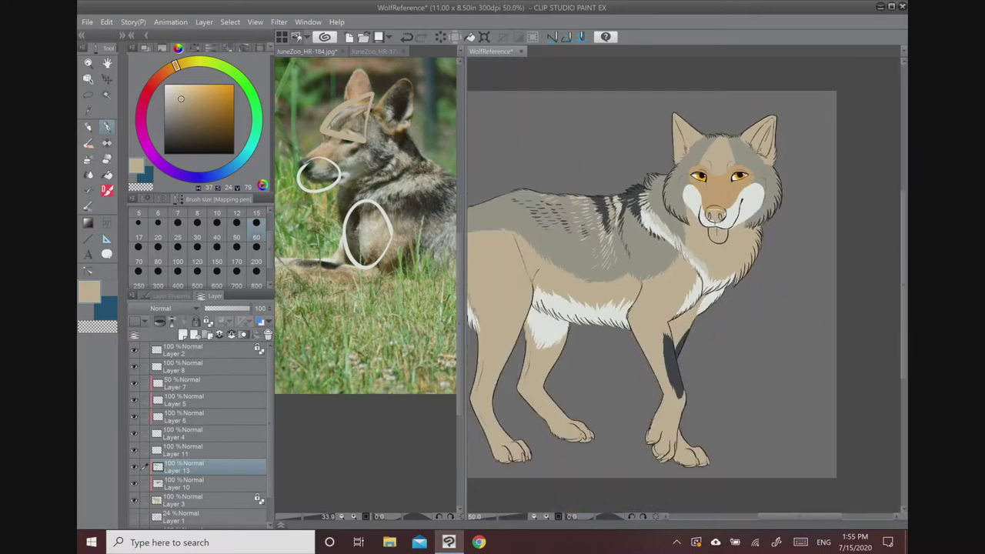
{"action": "scroll", "coordinate": [745, 152], "scroll_direction": "up", "scroll_amount": 3}
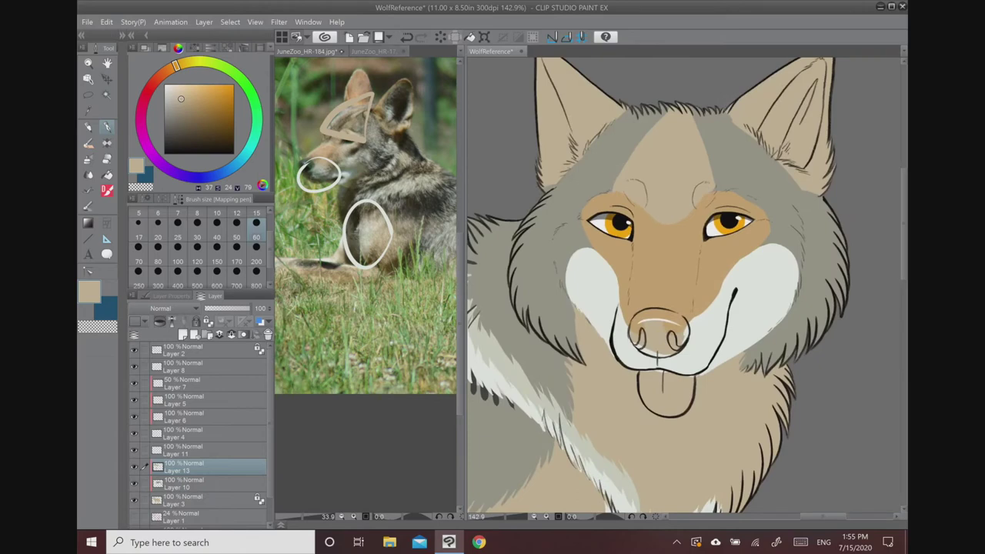
- Undo all the marks drawn on the JuneZoo_HR-184 reference photo
{"action": "left_click", "coordinate": [316, 52]}
{"action": "key", "text": "ctrl+z"}
{"action": "key", "text": "ctrl+z"}
{"action": "key", "text": "ctrl+z"}
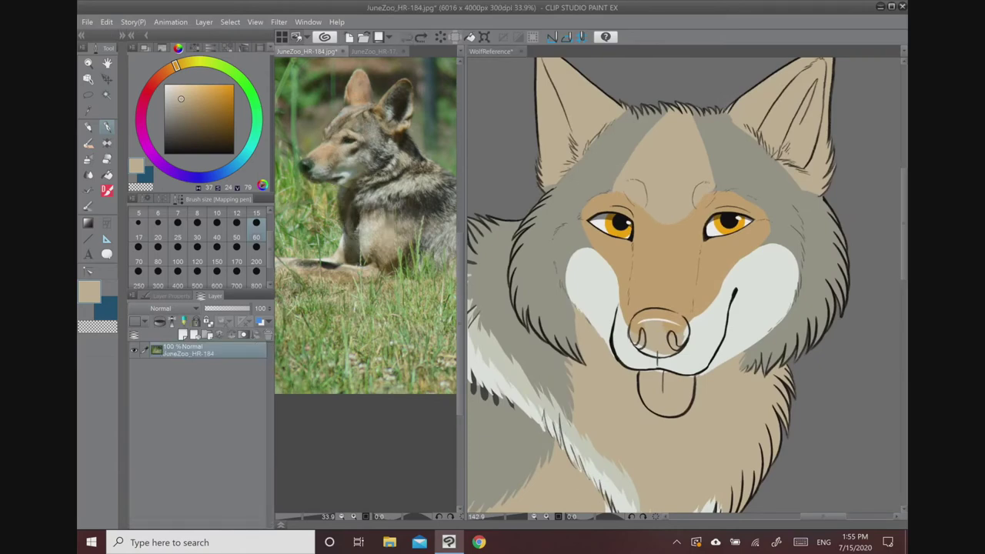
{"action": "left_click", "coordinate": [423, 78]}
{"action": "key", "text": "ctrl+z"}
- Sample the darker muzzle tan in the wolf drawing and fill both ears with it
{"action": "left_click", "coordinate": [682, 70]}
{"action": "left_click", "coordinate": [683, 243], "text": "alt"}
{"action": "left_click_drag", "start_coordinate": [677, 236], "coordinate": [648, 287]}
{"action": "mouse_move", "coordinate": [519, 150]}
{"action": "left_mouse_down"}
{"action": "mouse_move", "coordinate": [547, 142]}
{"action": "mouse_move", "coordinate": [523, 233]}
{"action": "mouse_move", "coordinate": [560, 179]}
{"action": "mouse_move", "coordinate": [588, 161]}
{"action": "mouse_move", "coordinate": [579, 143]}
{"action": "left_mouse_up"}
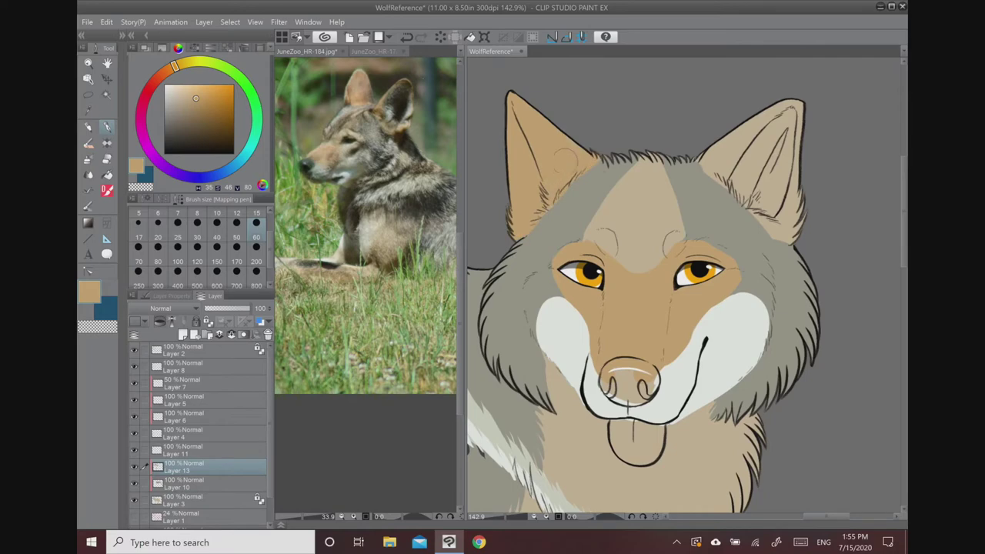
{"action": "mouse_move", "coordinate": [751, 179]}
{"action": "left_mouse_down"}
{"action": "mouse_move", "coordinate": [788, 108]}
{"action": "mouse_move", "coordinate": [769, 231]}
{"action": "mouse_move", "coordinate": [777, 234]}
{"action": "mouse_move", "coordinate": [711, 157]}
{"action": "mouse_move", "coordinate": [764, 174]}
{"action": "mouse_move", "coordinate": [766, 220]}
{"action": "mouse_move", "coordinate": [781, 241]}
{"action": "left_mouse_up"}
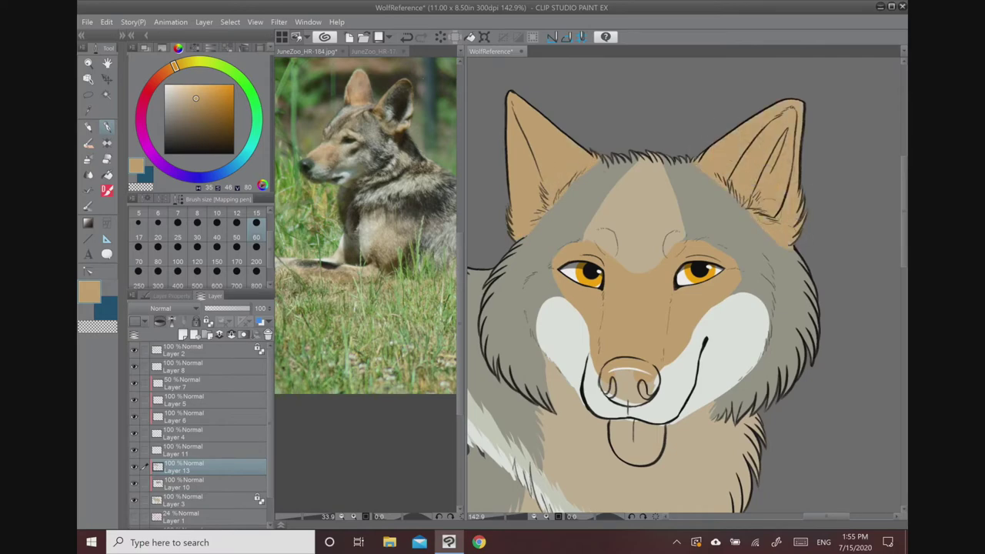
- Circle the fur behind the wolf's cheek on the JuneZoo_HR-184 photo and return to the drawing
{"action": "left_click", "coordinate": [308, 52]}
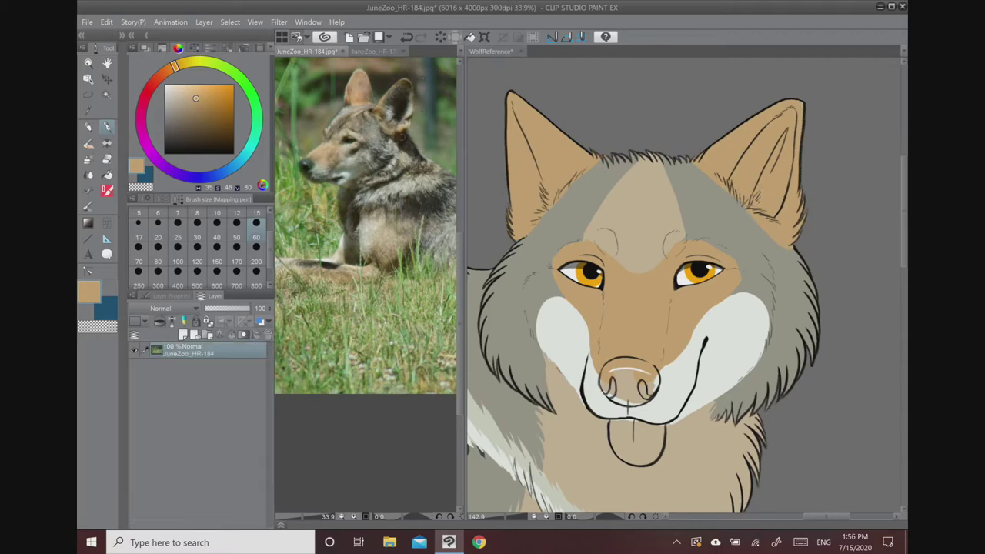
{"action": "left_click_drag", "start_coordinate": [389, 128], "coordinate": [401, 126]}
{"action": "left_click", "coordinate": [843, 201]}
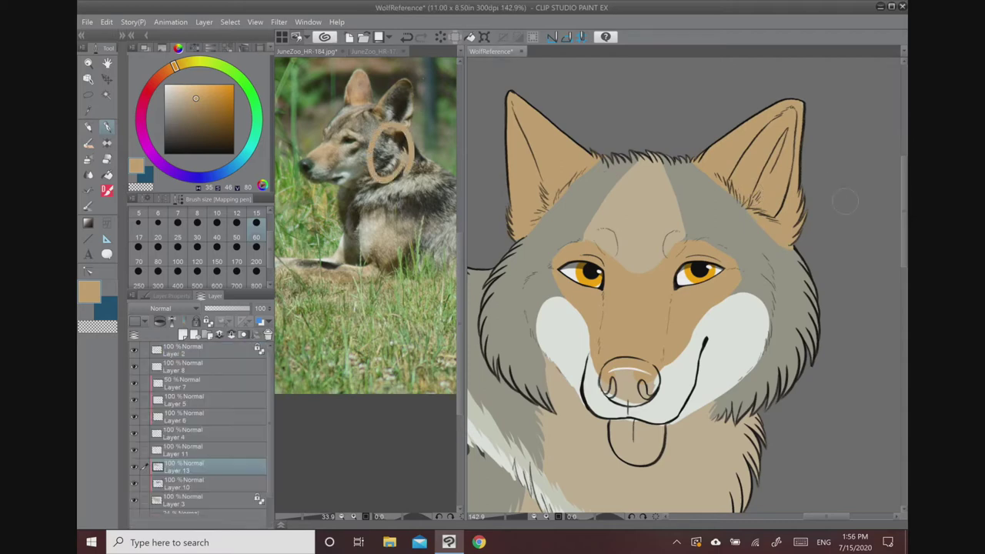
- Sample the cheek white and paint fur streaks along the outer face edge below the ear
{"action": "left_click", "coordinate": [693, 366], "text": "alt"}
{"action": "left_click_drag", "start_coordinate": [806, 301], "coordinate": [814, 319]}
{"action": "mouse_move", "coordinate": [789, 280]}
{"action": "left_mouse_down"}
{"action": "mouse_move", "coordinate": [815, 302]}
{"action": "mouse_move", "coordinate": [816, 268]}
{"action": "left_mouse_up"}
- Sample the shaded off-white from the neck stripe and paint it over and below the white streaks on the outer cheek fur
{"action": "left_click_drag", "start_coordinate": [758, 347], "coordinate": [782, 186]}
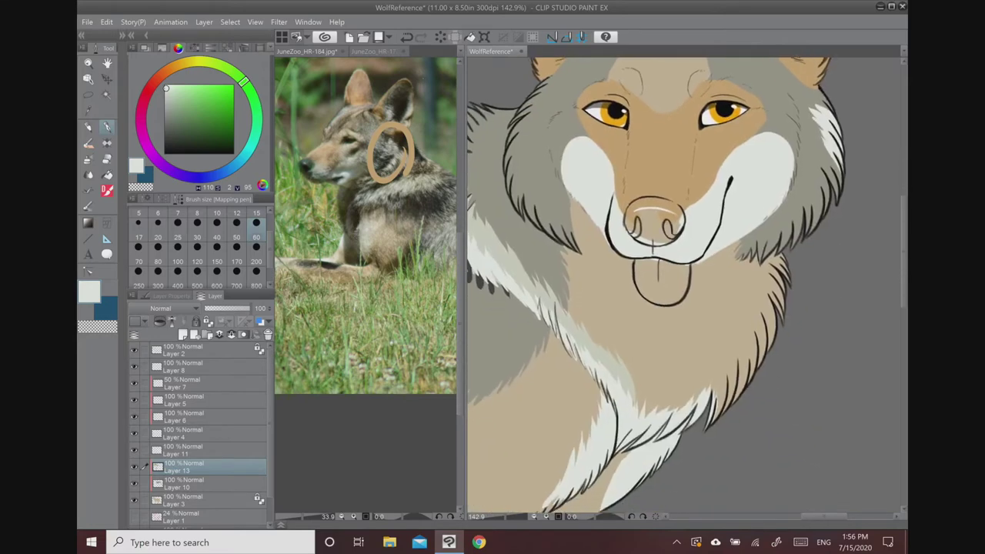
{"action": "left_click", "coordinate": [509, 266], "text": "alt"}
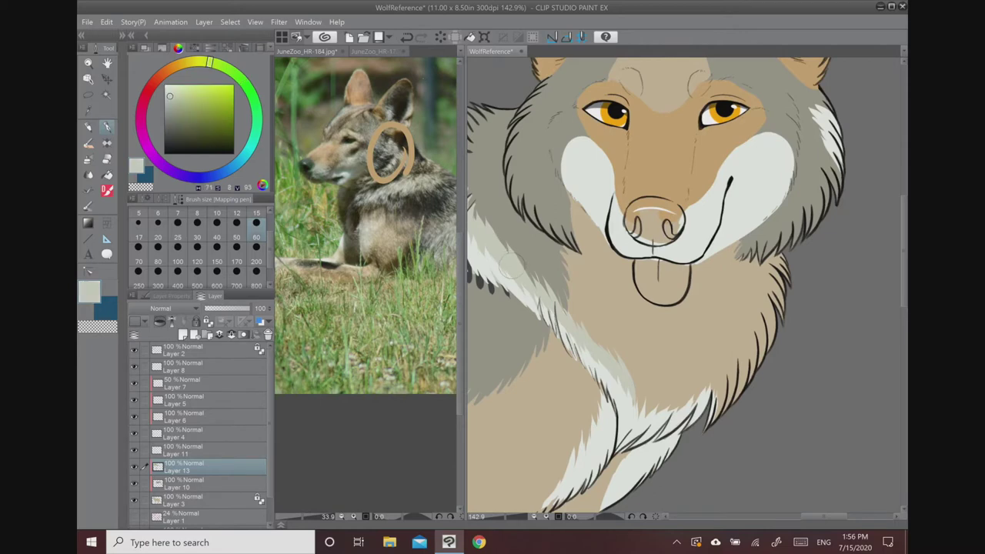
{"action": "mouse_move", "coordinate": [816, 128]}
{"action": "left_mouse_down"}
{"action": "mouse_move", "coordinate": [840, 165]}
{"action": "mouse_move", "coordinate": [838, 149]}
{"action": "left_mouse_up"}
{"action": "mouse_move", "coordinate": [812, 108]}
{"action": "left_mouse_down"}
{"action": "mouse_move", "coordinate": [839, 136]}
{"action": "mouse_move", "coordinate": [837, 128]}
{"action": "mouse_move", "coordinate": [804, 137]}
{"action": "mouse_move", "coordinate": [820, 195]}
{"action": "left_mouse_up"}
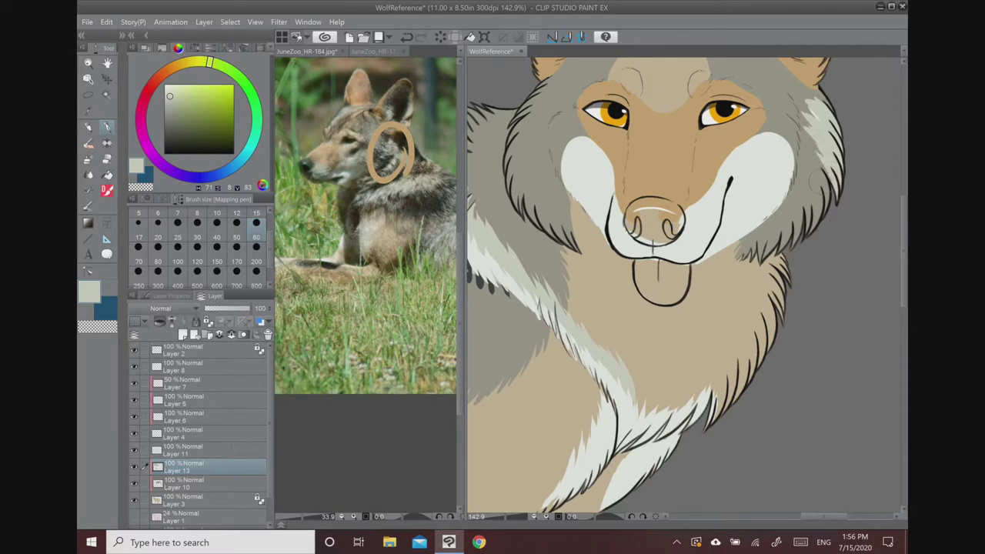
- Sample the face gray and cut it back into the off-white streaks to shape their inner and upper ends
{"action": "left_click_drag", "start_coordinate": [738, 231], "coordinate": [615, 320]}
{"action": "left_click", "coordinate": [669, 165], "text": "alt"}
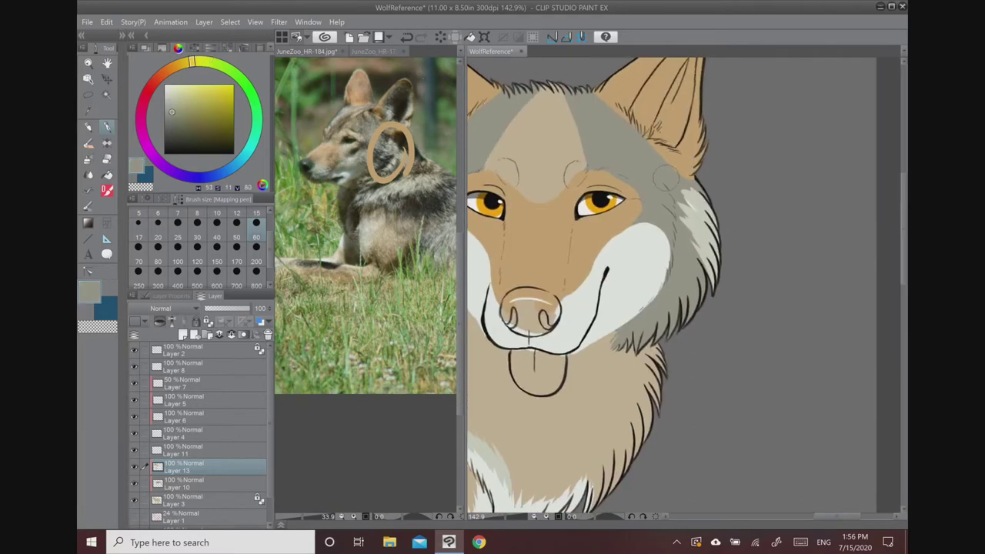
{"action": "mouse_move", "coordinate": [680, 214]}
{"action": "left_mouse_down"}
{"action": "mouse_move", "coordinate": [705, 247]}
{"action": "mouse_move", "coordinate": [703, 224]}
{"action": "left_mouse_up"}
{"action": "mouse_move", "coordinate": [676, 188]}
{"action": "left_mouse_down"}
{"action": "mouse_move", "coordinate": [701, 217]}
{"action": "mouse_move", "coordinate": [703, 205]}
{"action": "left_mouse_up"}
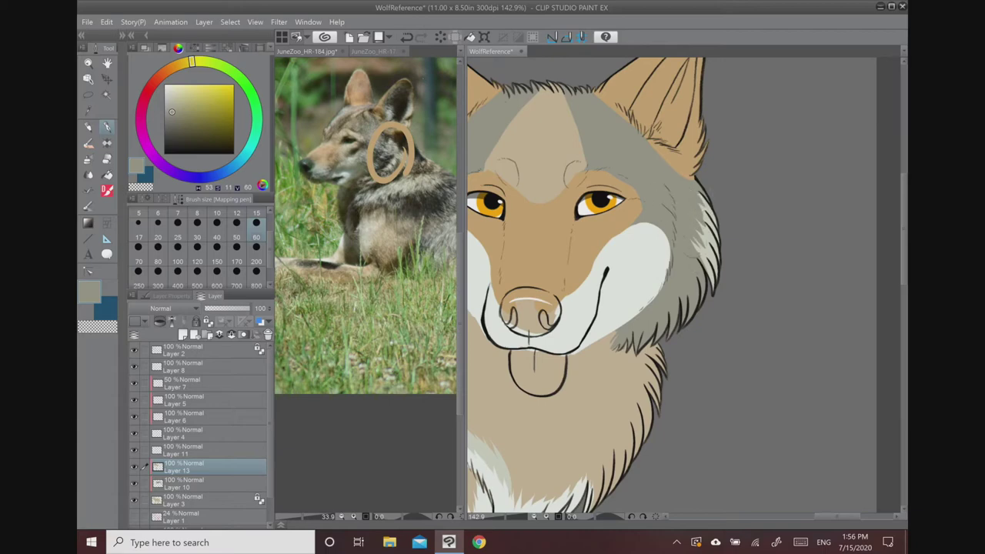
- Sample the off-white again, set the brush size to 40, and add finer fur strokes along the outer cheek beneath the ear
{"action": "left_click_drag", "start_coordinate": [646, 161], "coordinate": [695, 137]}
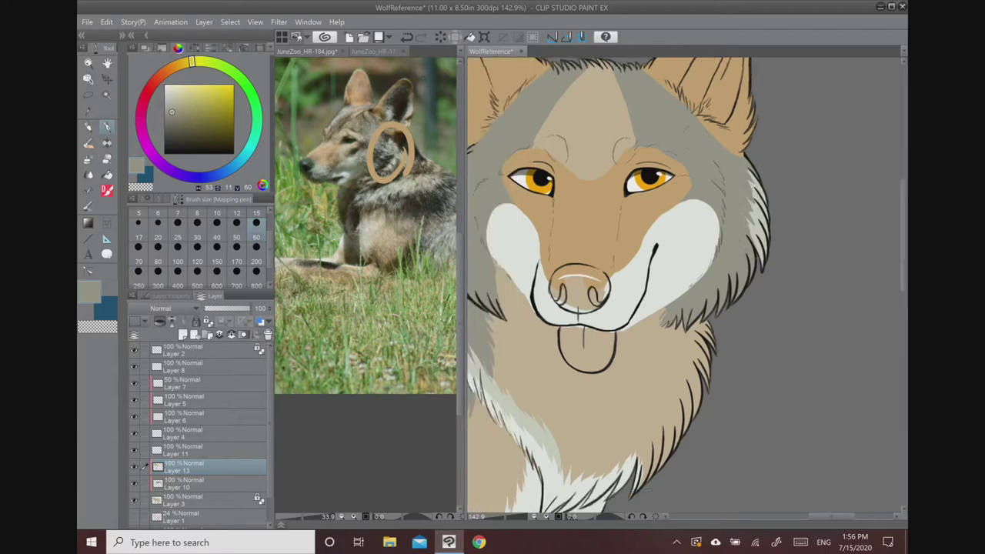
{"action": "left_click", "coordinate": [757, 222], "text": "alt"}
{"action": "left_click", "coordinate": [217, 225]}
{"action": "left_click_drag", "start_coordinate": [742, 228], "coordinate": [755, 245]}
{"action": "left_click_drag", "start_coordinate": [740, 211], "coordinate": [753, 223]}
{"action": "mouse_move", "coordinate": [736, 189]}
{"action": "left_mouse_down"}
{"action": "mouse_move", "coordinate": [752, 209]}
{"action": "mouse_move", "coordinate": [738, 164]}
{"action": "mouse_move", "coordinate": [752, 161]}
{"action": "left_mouse_up"}
- Rotate the canvas and paint matching off-white fur strokes on the opposite outer cheek below the ear
{"action": "left_click_drag", "start_coordinate": [770, 194], "coordinate": [839, 94]}
{"action": "mouse_move", "coordinate": [602, 293]}
{"action": "left_mouse_down"}
{"action": "mouse_move", "coordinate": [613, 321]}
{"action": "mouse_move", "coordinate": [603, 304]}
{"action": "left_mouse_up"}
{"action": "mouse_move", "coordinate": [601, 271]}
{"action": "left_mouse_down"}
{"action": "mouse_move", "coordinate": [605, 290]}
{"action": "mouse_move", "coordinate": [602, 255]}
{"action": "left_mouse_up"}
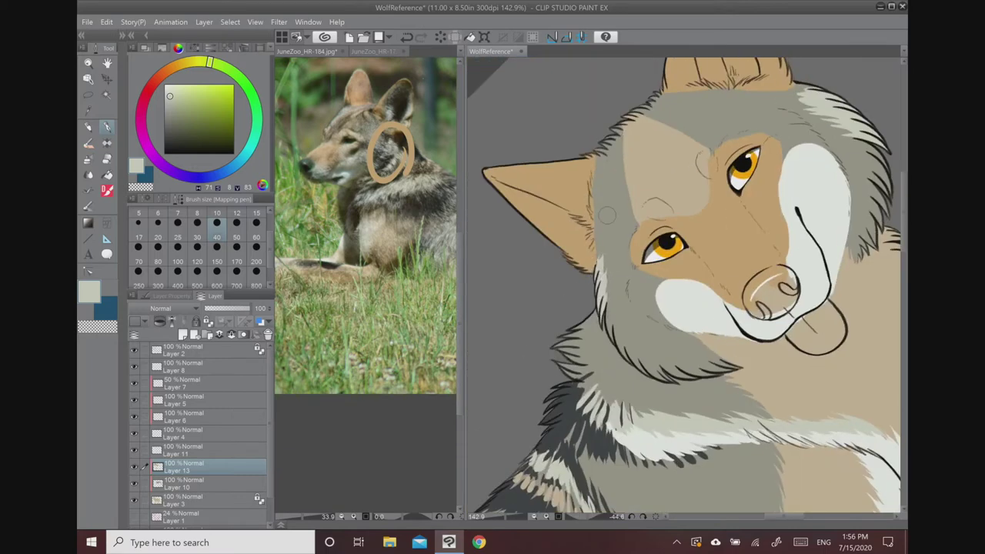
{"action": "scroll", "coordinate": [606, 216], "scroll_direction": "down", "scroll_amount": 5}
{"action": "scroll", "coordinate": [684, 285], "scroll_direction": "up", "scroll_amount": 2}
{"action": "left_click_drag", "start_coordinate": [684, 284], "coordinate": [652, 298]}
{"action": "scroll", "coordinate": [684, 285], "scroll_direction": "down", "scroll_amount": 3}
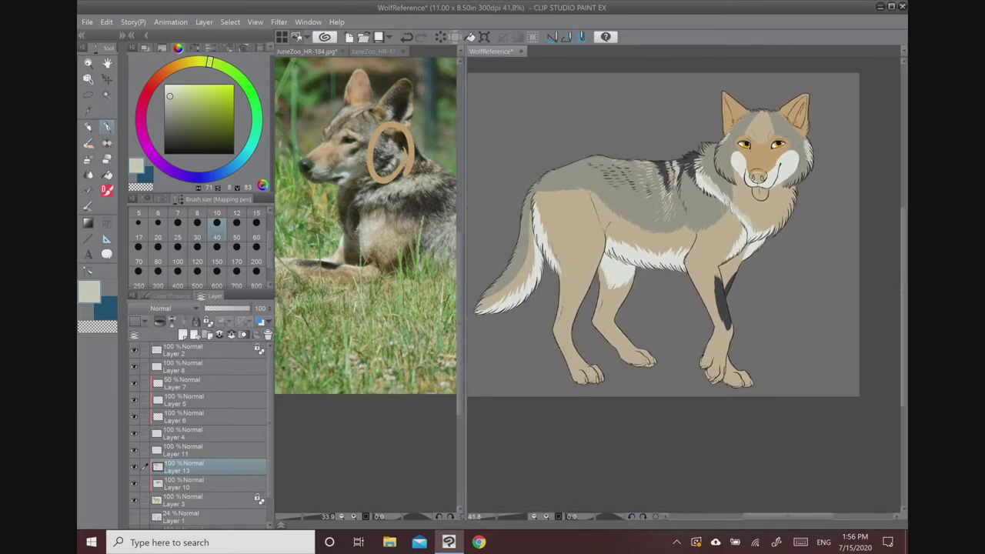
{"action": "scroll", "coordinate": [800, 116], "scroll_direction": "up", "scroll_amount": 4}
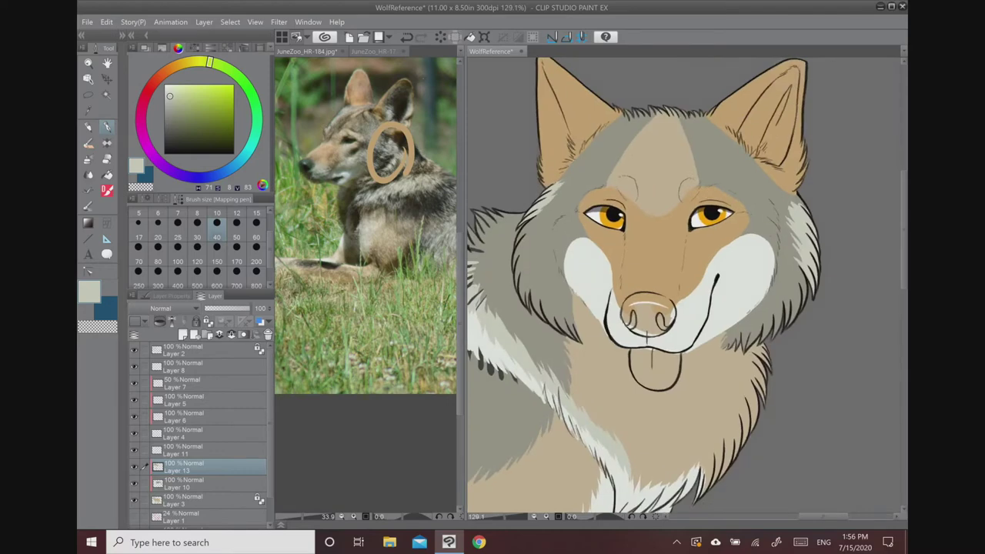
- Sample the face gray and extend it over the tan at the bases of the ears
{"action": "left_click", "coordinate": [725, 152], "text": "alt"}
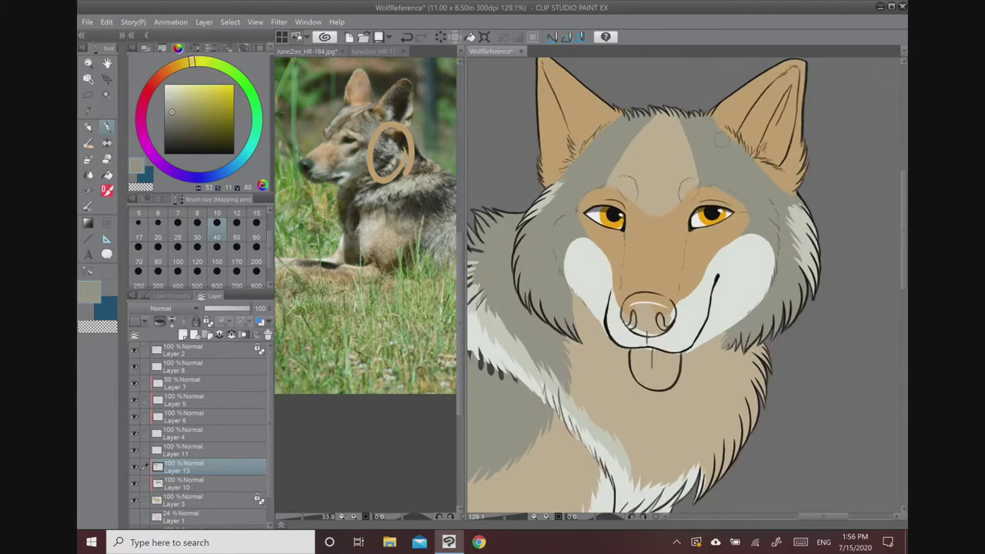
{"action": "left_click_drag", "start_coordinate": [723, 121], "coordinate": [736, 150]}
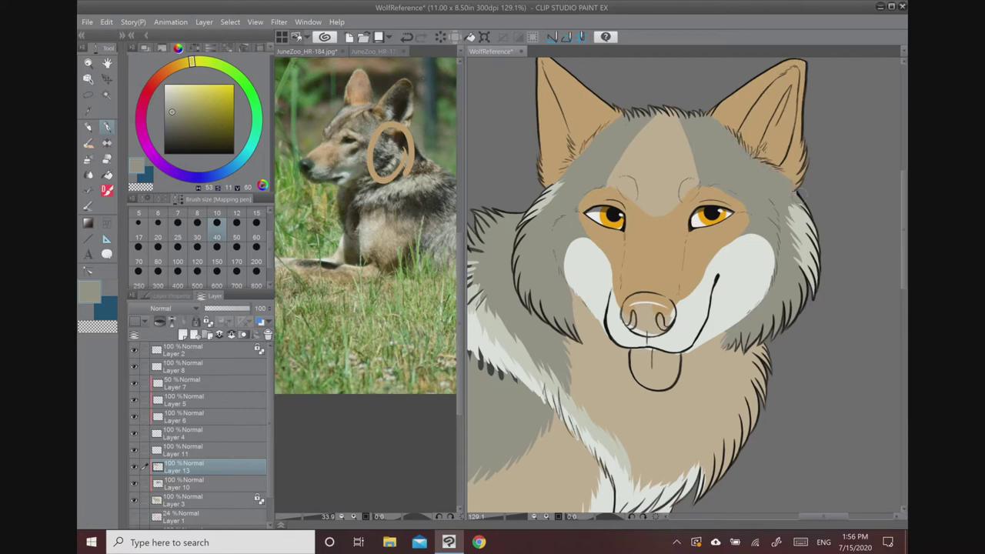
{"action": "left_click_drag", "start_coordinate": [579, 163], "coordinate": [594, 137]}
- Sample the off-white cheek fur color and fill the inner area of both ears with it
{"action": "left_click", "coordinate": [543, 202], "text": "alt"}
{"action": "mouse_move", "coordinate": [541, 92]}
{"action": "left_mouse_down"}
{"action": "mouse_move", "coordinate": [550, 162]}
{"action": "mouse_move", "coordinate": [543, 184]}
{"action": "mouse_move", "coordinate": [560, 181]}
{"action": "mouse_move", "coordinate": [568, 152]}
{"action": "mouse_move", "coordinate": [585, 253]}
{"action": "left_mouse_up"}
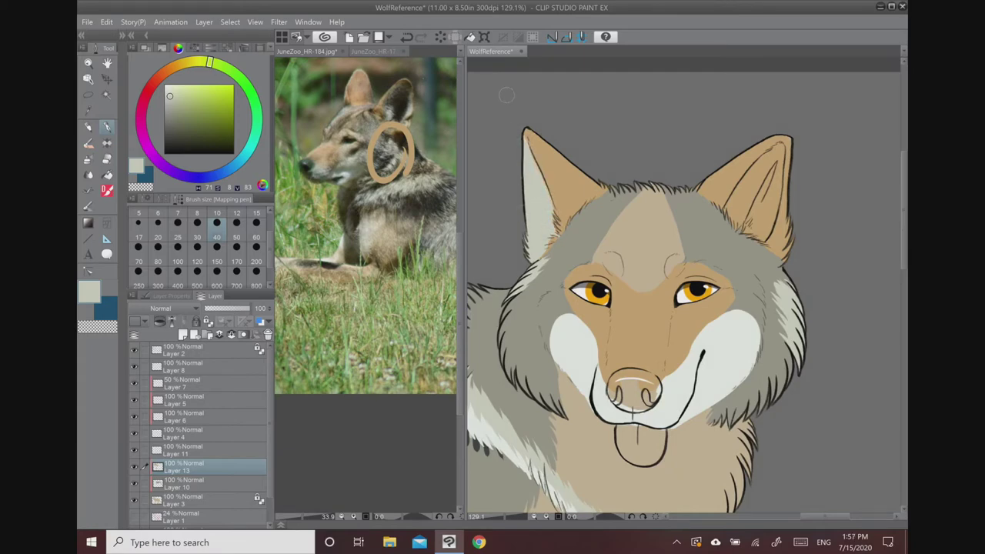
{"action": "mouse_move", "coordinate": [755, 203]}
{"action": "left_mouse_down"}
{"action": "mouse_move", "coordinate": [737, 220]}
{"action": "mouse_move", "coordinate": [732, 203]}
{"action": "mouse_move", "coordinate": [778, 150]}
{"action": "mouse_move", "coordinate": [742, 230]}
{"action": "mouse_move", "coordinate": [768, 230]}
{"action": "mouse_move", "coordinate": [780, 171]}
{"action": "left_mouse_up"}
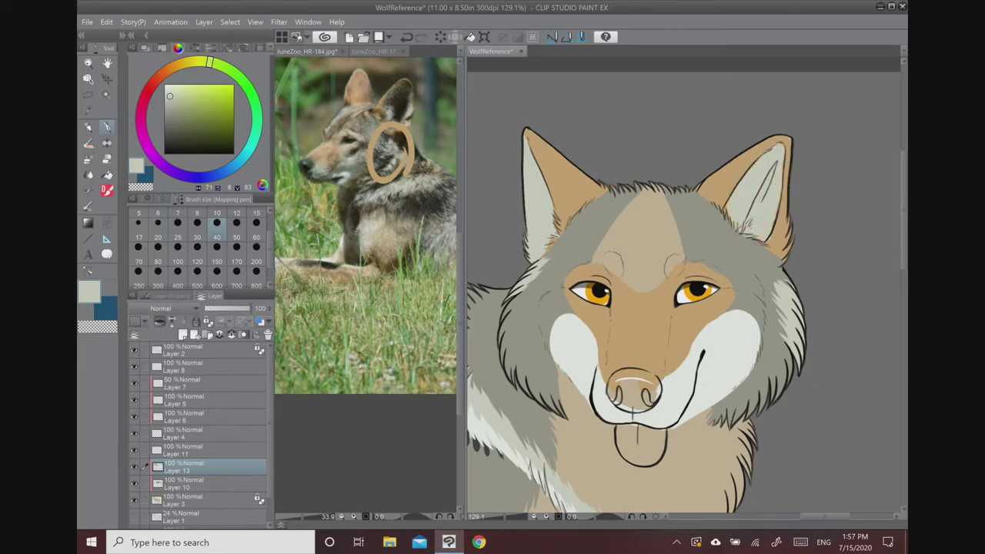
- Sample the ear tan and the face gray to touch up the edges around the ear
{"action": "left_click", "coordinate": [732, 168], "text": "alt"}
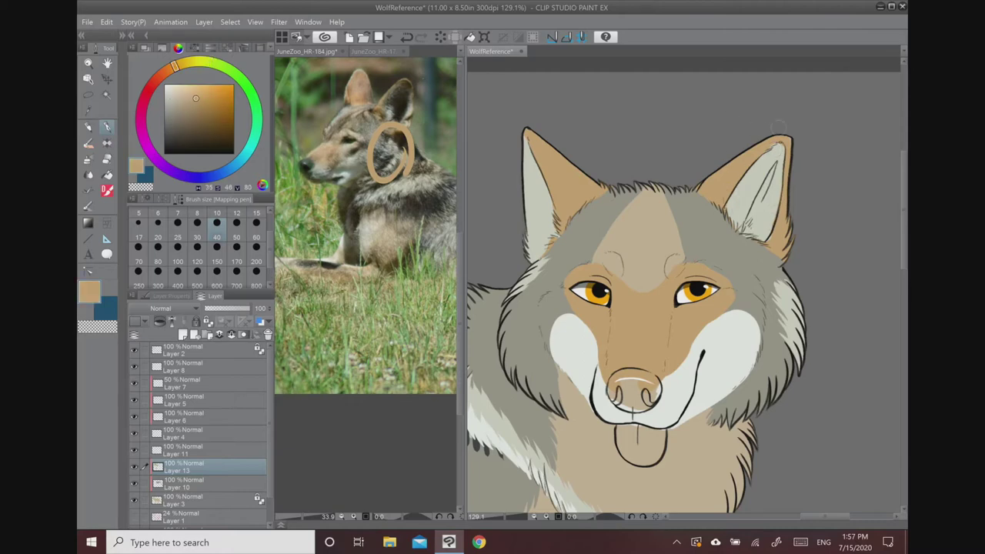
{"action": "left_click", "coordinate": [723, 187], "text": "alt"}
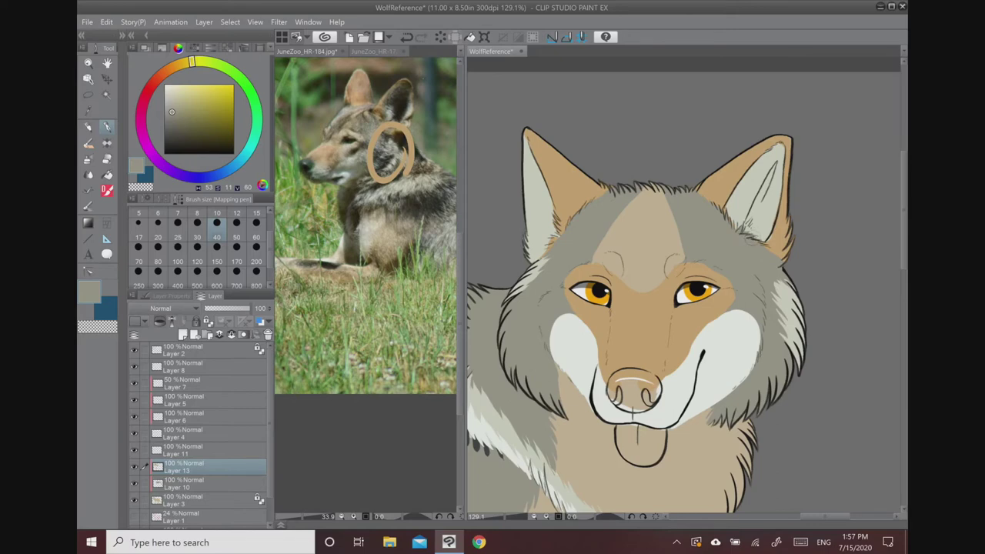
{"action": "left_click", "coordinate": [770, 244], "text": "alt"}
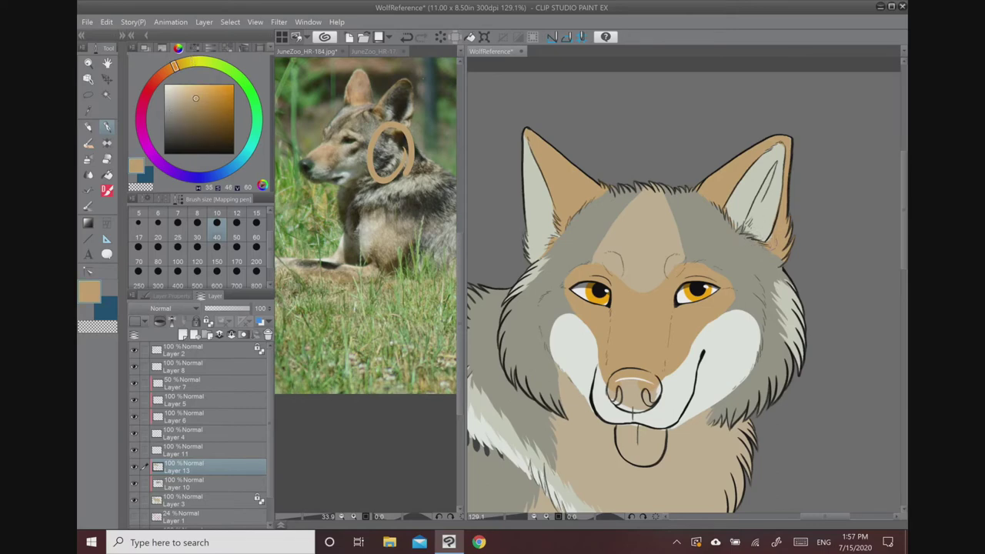
- Reset the canvas rotation and flip so the wolf drawing is viewed in its original orientation
{"action": "scroll", "coordinate": [754, 143], "scroll_direction": "down", "scroll_amount": 5}
{"action": "scroll", "coordinate": [754, 108], "scroll_direction": "up", "scroll_amount": 3}
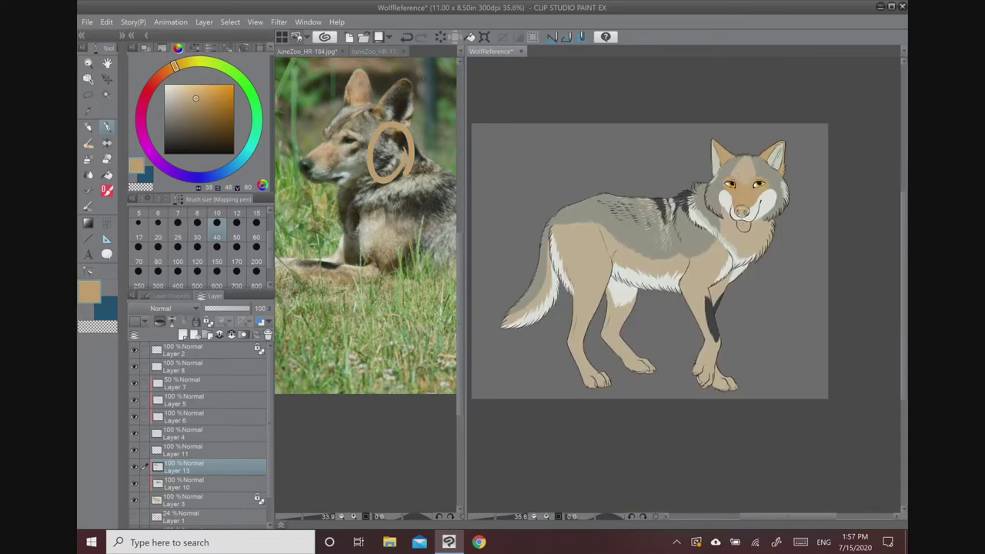
{"action": "left_click", "coordinate": [230, 22]}
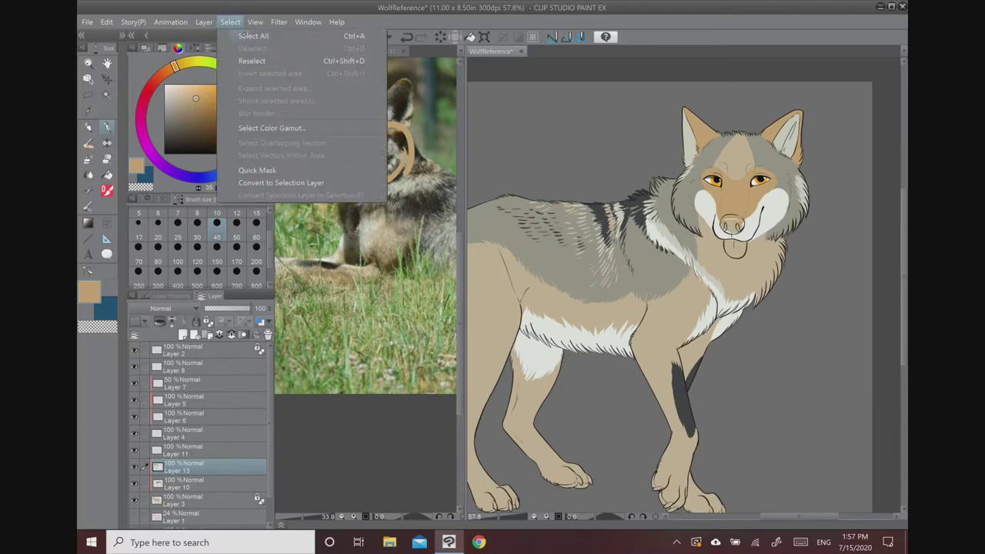
{"action": "mouse_move", "coordinate": [286, 36]}
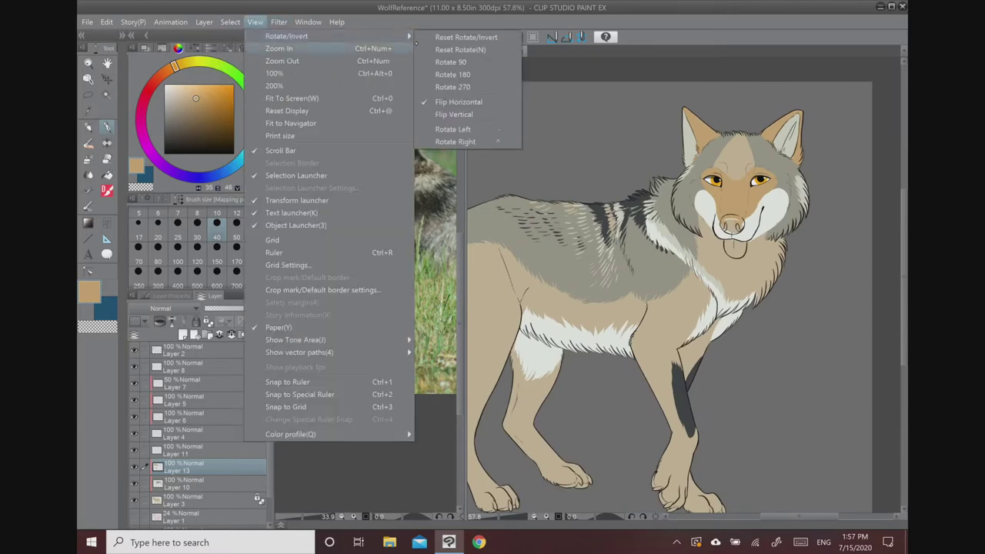
{"action": "left_click", "coordinate": [446, 36]}
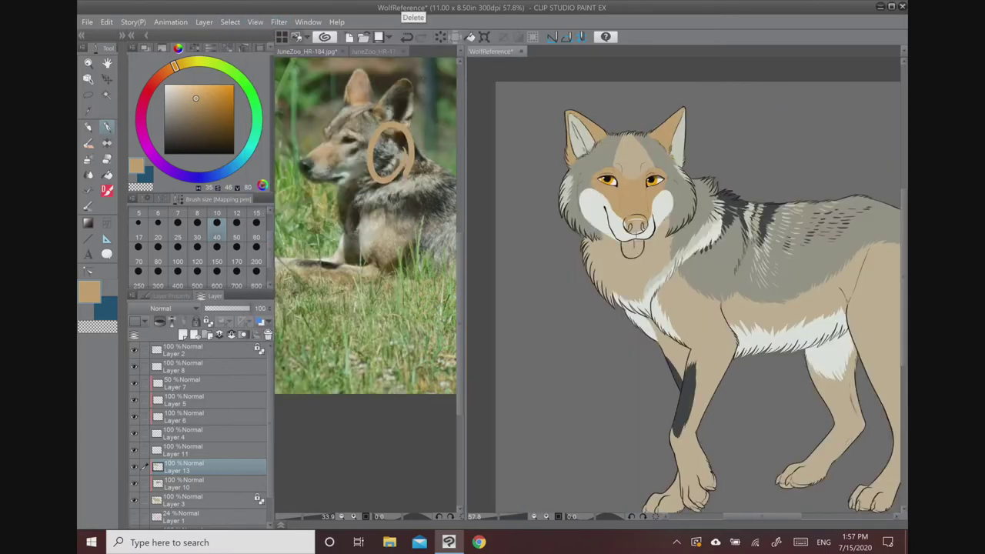
{"action": "left_click_drag", "start_coordinate": [692, 292], "coordinate": [670, 285]}
- Sample the wolf's nose black from the reference photo and shift it to a very dark brown with hue 23, saturation 27, value 11
{"action": "left_click", "coordinate": [307, 52]}
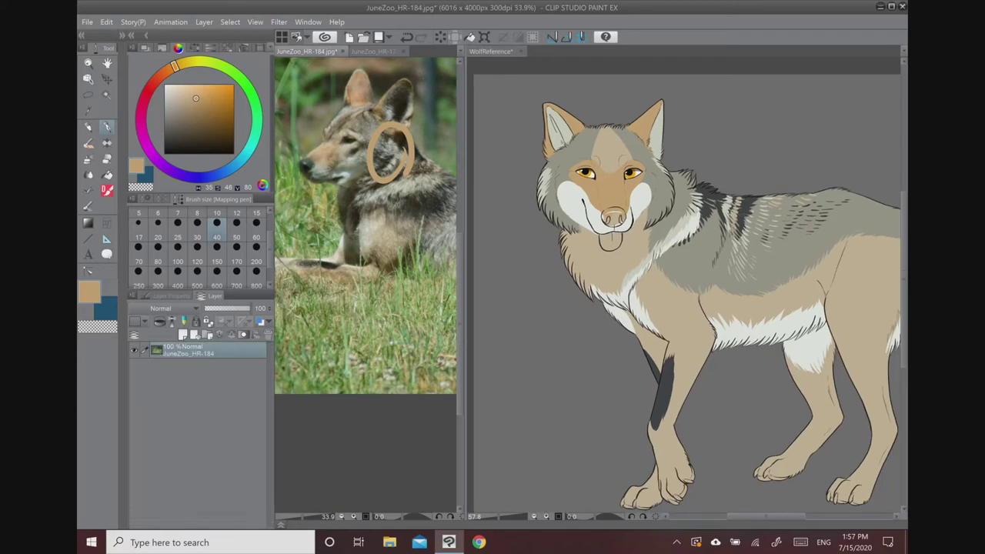
{"action": "scroll", "coordinate": [365, 231], "scroll_direction": "up", "scroll_amount": 6}
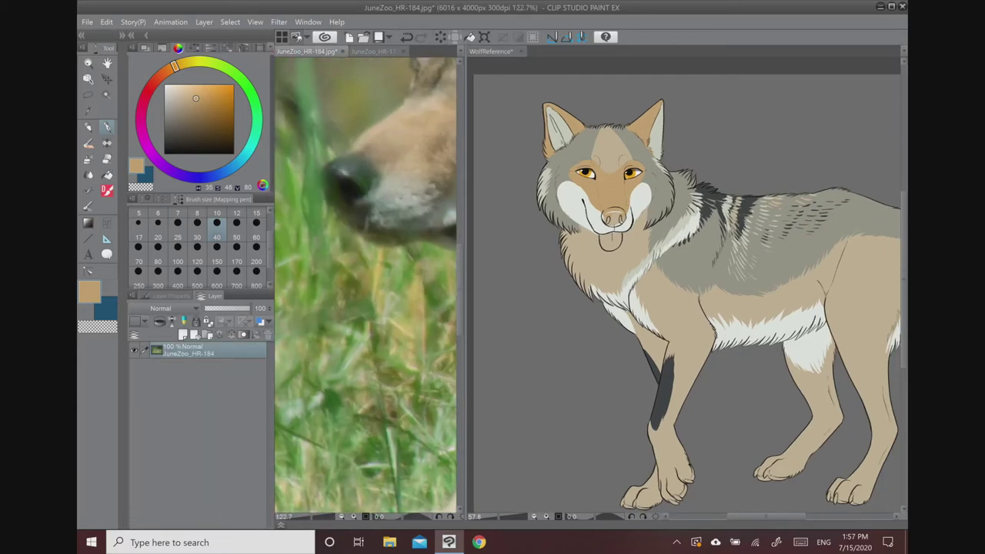
{"action": "left_click", "coordinate": [491, 52]}
{"action": "left_click", "coordinate": [346, 182]}
{"action": "left_click", "coordinate": [344, 181], "text": "alt"}
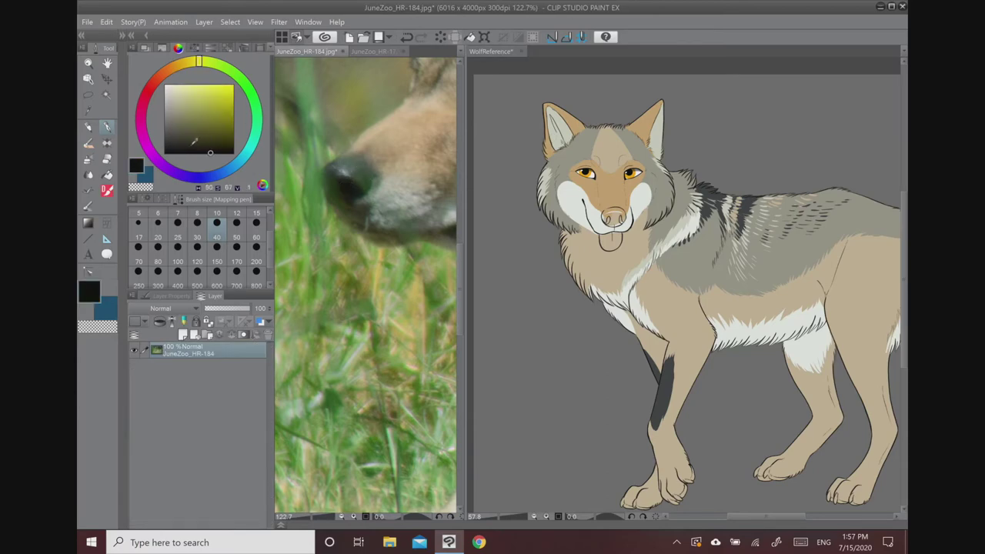
{"action": "left_click", "coordinate": [177, 146]}
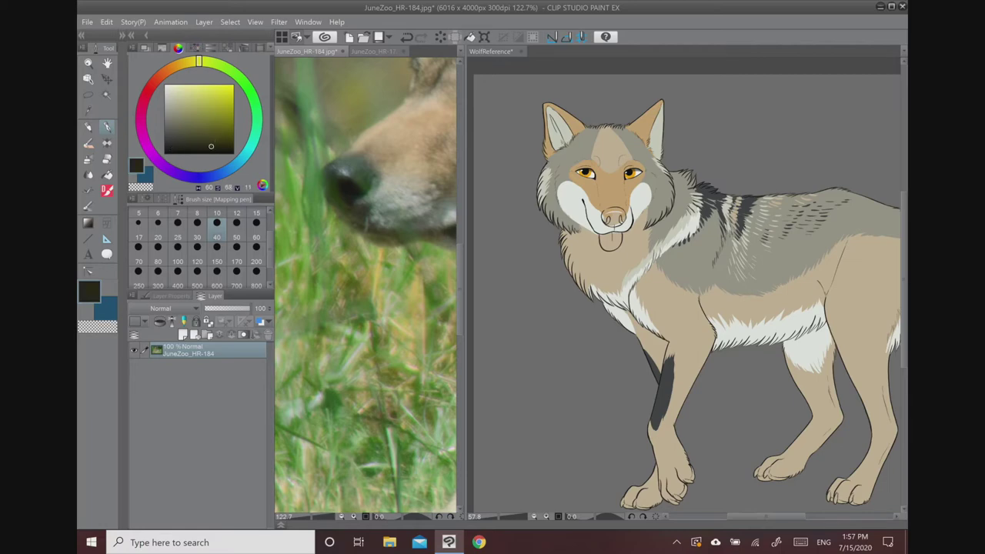
{"action": "left_click", "coordinate": [149, 87]}
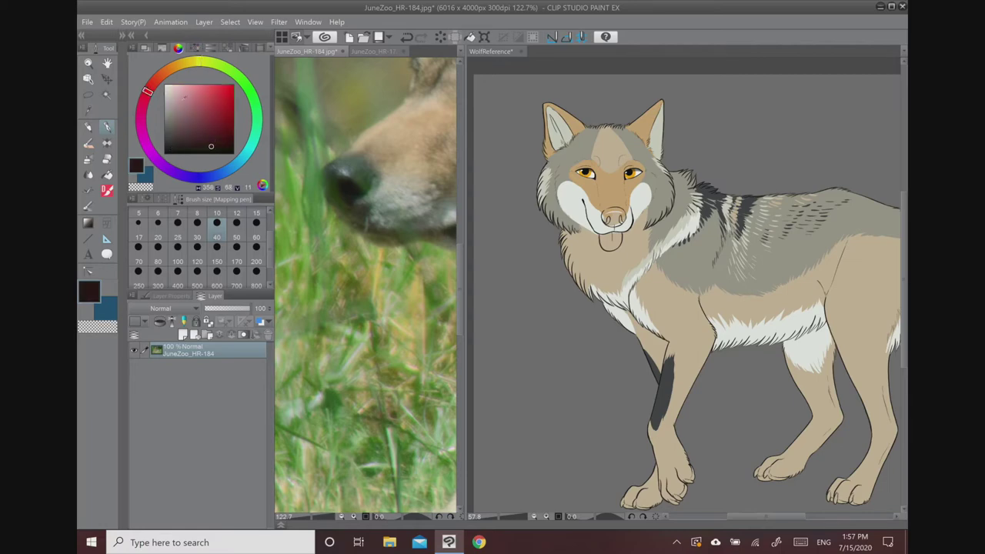
{"action": "left_click_drag", "start_coordinate": [148, 90], "coordinate": [163, 73]}
{"action": "left_click", "coordinate": [183, 146]}
- Fill the drawn wolf's whole nose with the very dark brown
{"action": "left_click", "coordinate": [676, 162]}
{"action": "left_click_drag", "start_coordinate": [675, 162], "coordinate": [667, 113]}
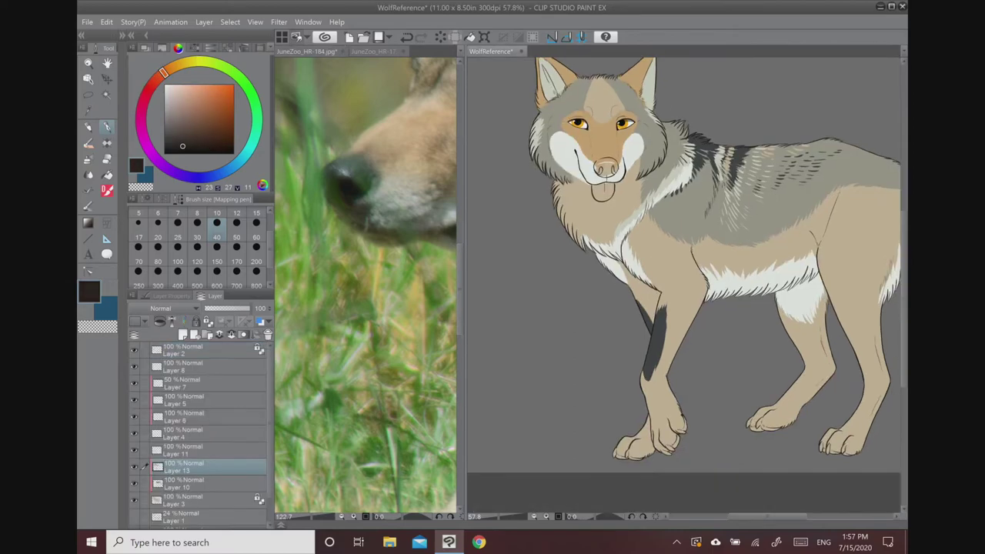
{"action": "scroll", "coordinate": [616, 146], "scroll_direction": "up", "scroll_amount": 5}
{"action": "mouse_move", "coordinate": [555, 246]}
{"action": "left_mouse_down"}
{"action": "mouse_move", "coordinate": [531, 233]}
{"action": "mouse_move", "coordinate": [538, 263]}
{"action": "mouse_move", "coordinate": [525, 231]}
{"action": "mouse_move", "coordinate": [519, 240]}
{"action": "mouse_move", "coordinate": [535, 238]}
{"action": "mouse_move", "coordinate": [547, 215]}
{"action": "mouse_move", "coordinate": [520, 211]}
{"action": "mouse_move", "coordinate": [548, 203]}
{"action": "mouse_move", "coordinate": [581, 219]}
{"action": "mouse_move", "coordinate": [565, 201]}
{"action": "mouse_move", "coordinate": [583, 209]}
{"action": "mouse_move", "coordinate": [554, 200]}
{"action": "mouse_move", "coordinate": [569, 250]}
{"action": "mouse_move", "coordinate": [555, 206]}
{"action": "mouse_move", "coordinate": [531, 219]}
{"action": "left_mouse_up"}
{"action": "mouse_move", "coordinate": [608, 222]}
{"action": "left_mouse_down"}
{"action": "mouse_move", "coordinate": [614, 216]}
{"action": "mouse_move", "coordinate": [584, 257]}
{"action": "mouse_move", "coordinate": [531, 254]}
{"action": "mouse_move", "coordinate": [536, 266]}
{"action": "mouse_move", "coordinate": [585, 261]}
{"action": "mouse_move", "coordinate": [612, 238]}
{"action": "mouse_move", "coordinate": [604, 258]}
{"action": "mouse_move", "coordinate": [563, 194]}
{"action": "left_mouse_up"}
{"action": "scroll", "coordinate": [595, 183], "scroll_direction": "down", "scroll_amount": 6}
- Check the muzzle in the reference photo, mix a soft pink and fill the wolf's tongue with it
{"action": "left_click", "coordinate": [400, 207]}
{"action": "left_click_drag", "start_coordinate": [400, 208], "coordinate": [327, 281]}
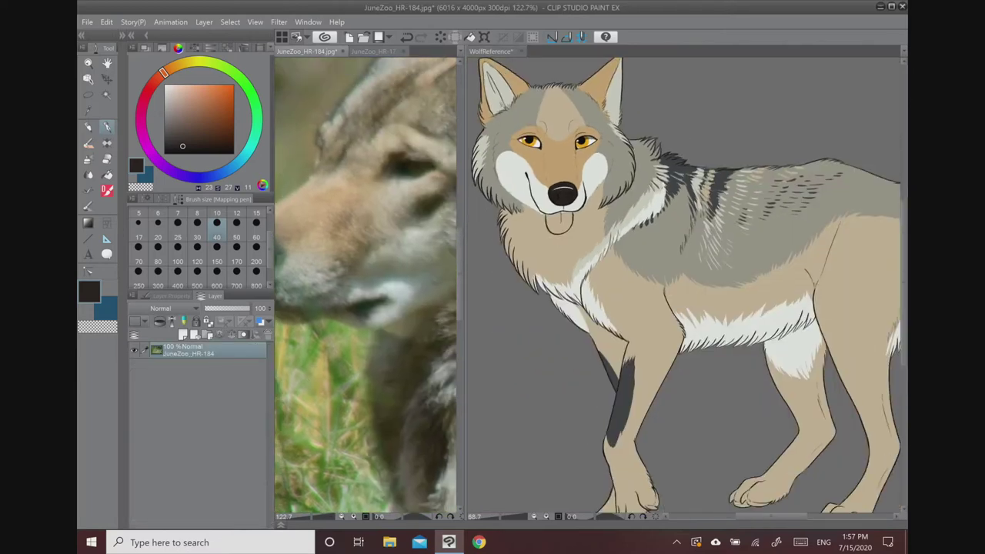
{"action": "scroll", "coordinate": [385, 209], "scroll_direction": "down", "scroll_amount": 5}
{"action": "left_click", "coordinate": [566, 192]}
{"action": "left_click_drag", "start_coordinate": [565, 192], "coordinate": [577, 135]}
{"action": "scroll", "coordinate": [577, 135], "scroll_direction": "up", "scroll_amount": 5}
{"action": "scroll", "coordinate": [559, 136], "scroll_direction": "up", "scroll_amount": 2}
{"action": "left_click", "coordinate": [152, 85]}
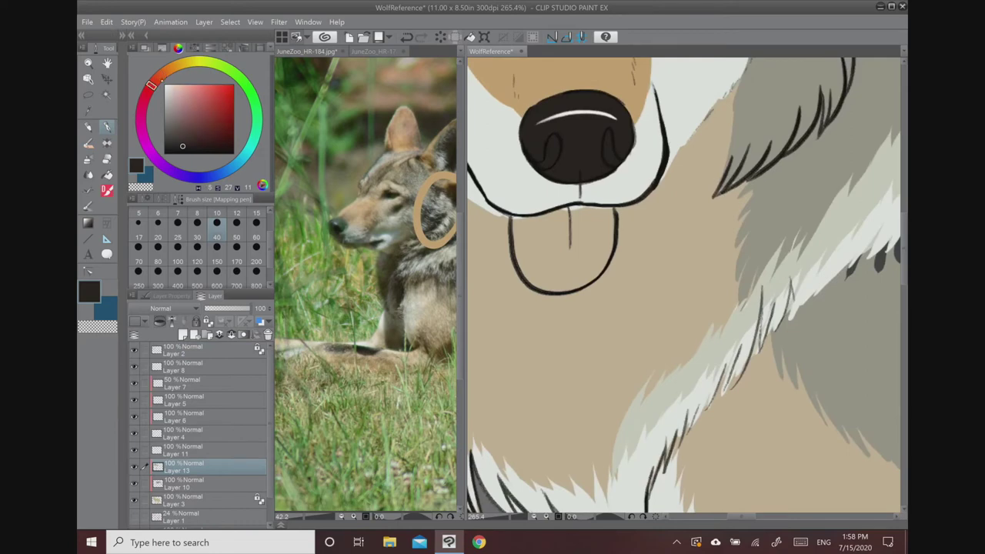
{"action": "left_click", "coordinate": [175, 91]}
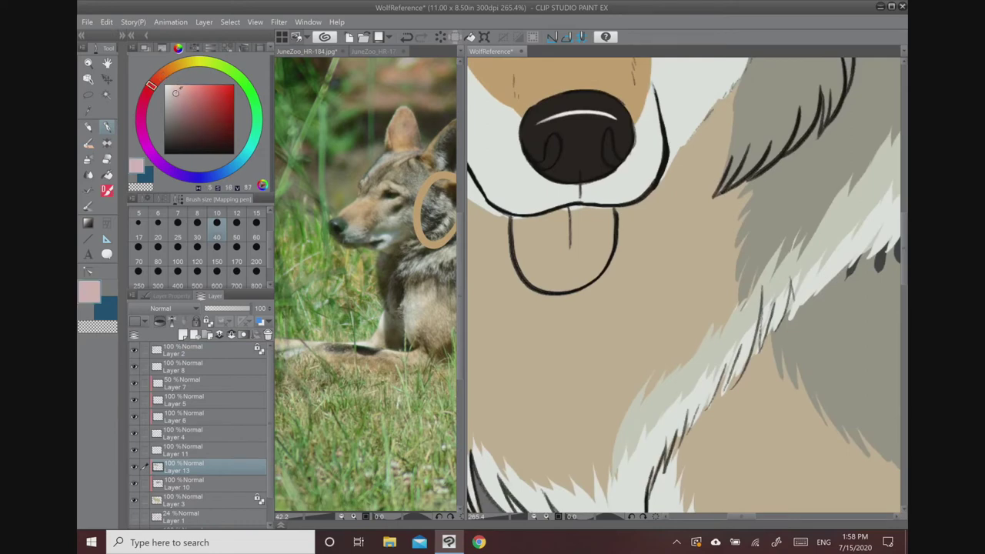
{"action": "mouse_move", "coordinate": [571, 237]}
{"action": "left_mouse_down"}
{"action": "mouse_move", "coordinate": [550, 274]}
{"action": "mouse_move", "coordinate": [515, 221]}
{"action": "mouse_move", "coordinate": [588, 221]}
{"action": "mouse_move", "coordinate": [597, 233]}
{"action": "mouse_move", "coordinate": [586, 261]}
{"action": "left_mouse_up"}
{"action": "left_click", "coordinate": [182, 93]}
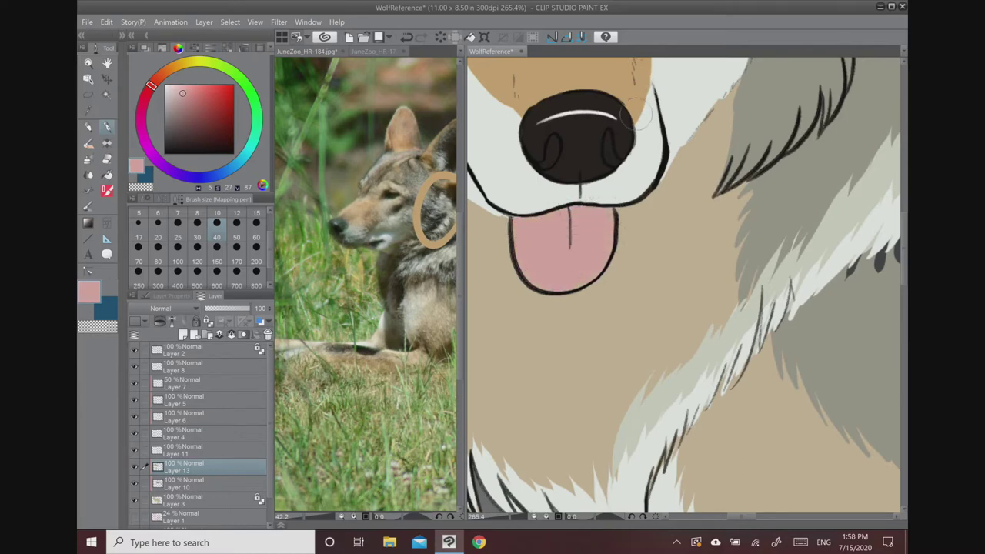
- Sample the muzzle's off-white and extend it with short fur strokes along the jaw beneath the mouth
{"action": "left_click", "coordinate": [619, 173], "text": "alt"}
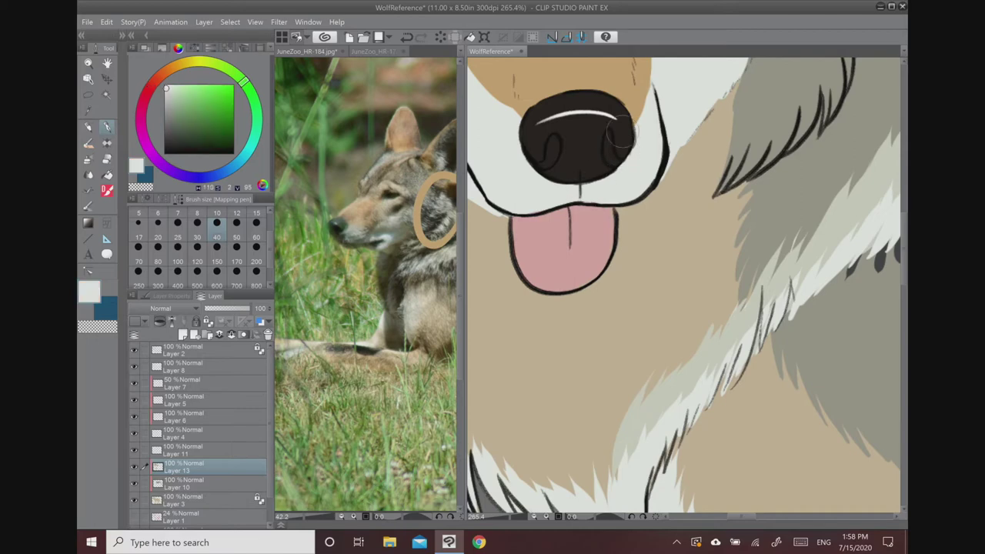
{"action": "scroll", "coordinate": [691, 190], "scroll_direction": "down", "scroll_amount": 5}
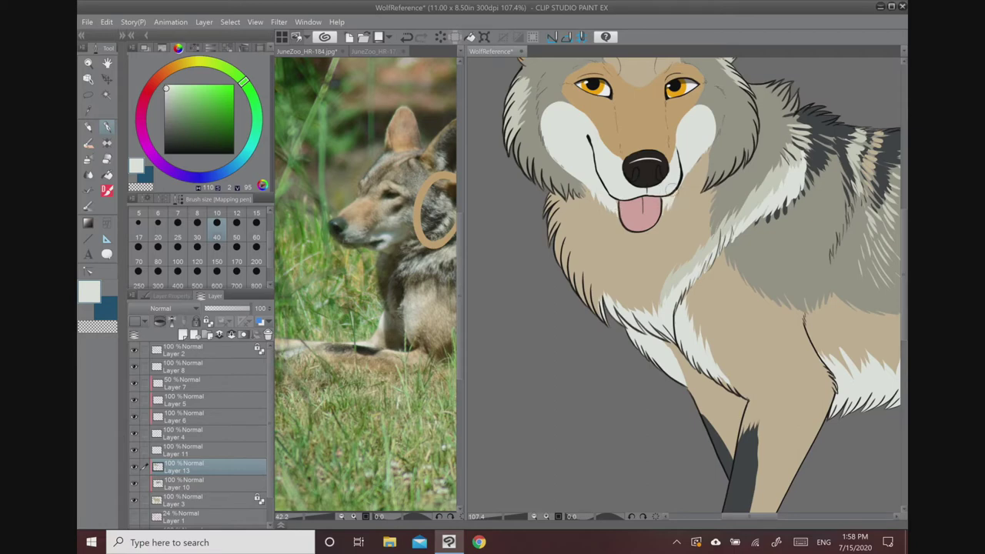
{"action": "scroll", "coordinate": [690, 132], "scroll_direction": "down", "scroll_amount": 3}
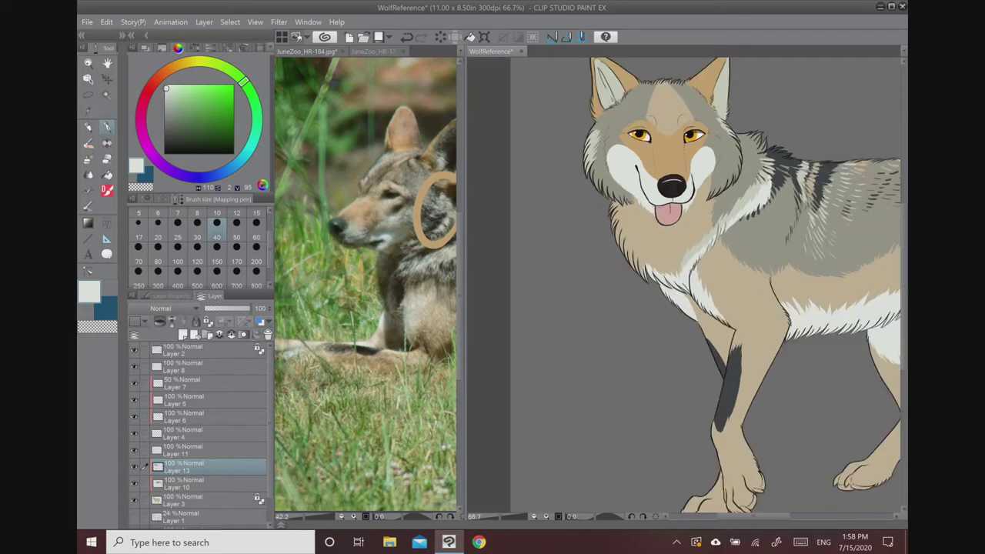
{"action": "scroll", "coordinate": [683, 285], "scroll_direction": "right", "scroll_amount": 3}
{"action": "scroll", "coordinate": [683, 284], "scroll_direction": "down", "scroll_amount": 2}
{"action": "scroll", "coordinate": [683, 285], "scroll_direction": "left", "scroll_amount": 3}
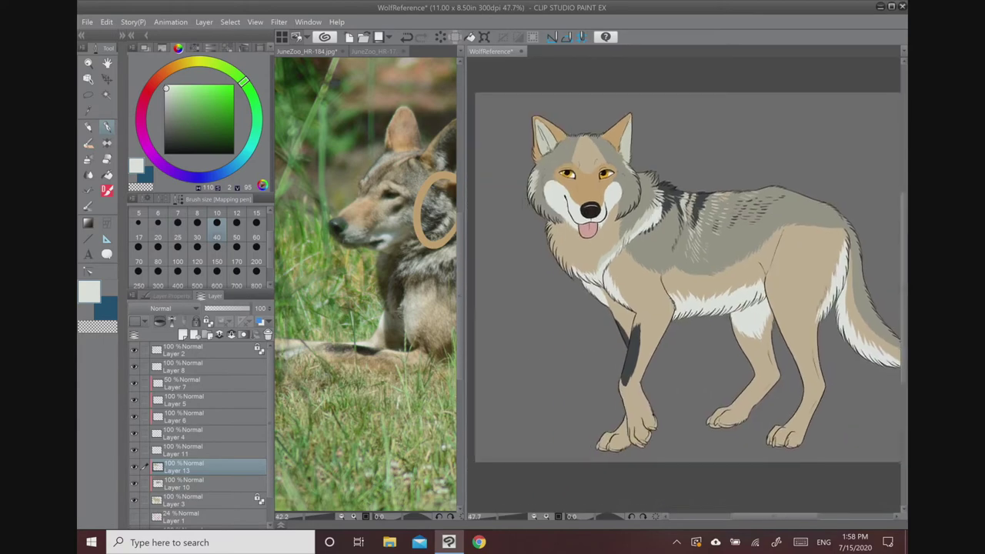
- Sample the light tan of the forehead patch and widen the patch over the gray with fur strokes on both sides
{"action": "scroll", "coordinate": [575, 145], "scroll_direction": "up", "scroll_amount": 5}
{"action": "left_click", "coordinate": [623, 193], "text": "alt"}
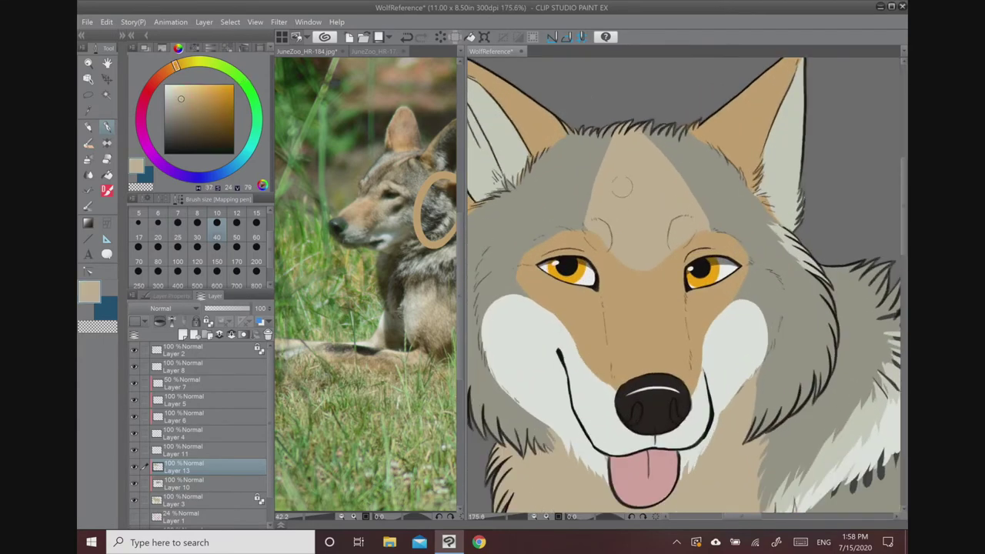
{"action": "left_click_drag", "start_coordinate": [586, 218], "coordinate": [619, 111]}
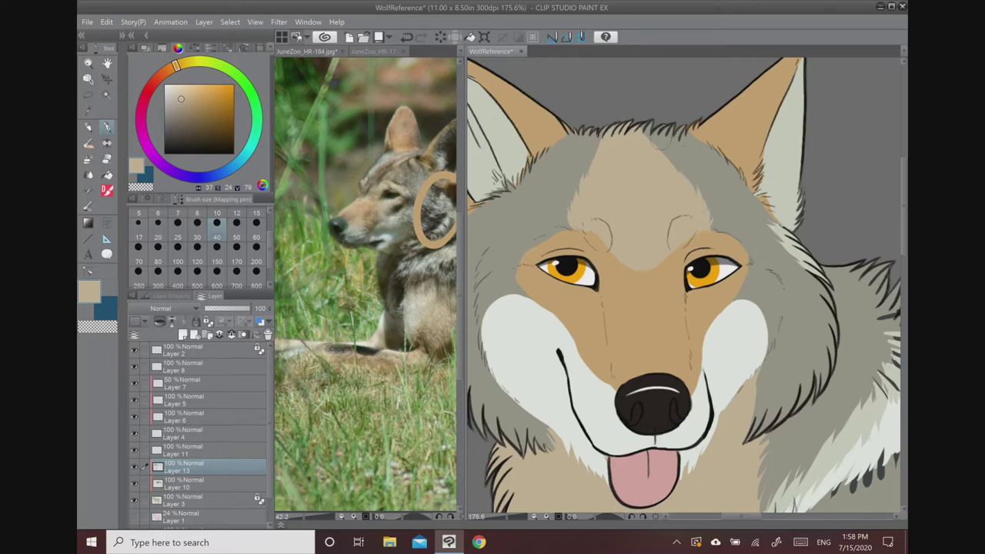
{"action": "scroll", "coordinate": [661, 207], "scroll_direction": "down", "scroll_amount": 2}
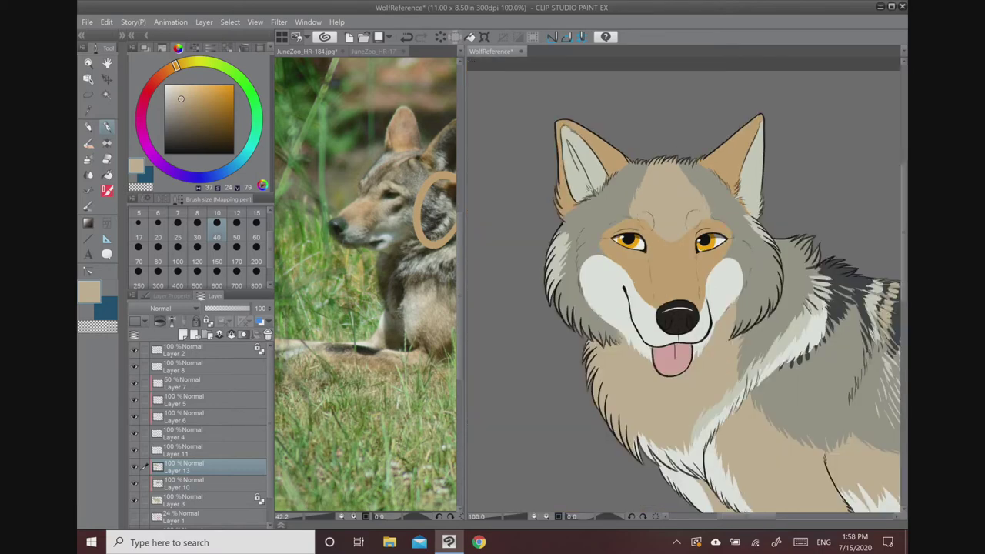
{"action": "left_click_drag", "start_coordinate": [769, 323], "coordinate": [608, 162]}
{"action": "scroll", "coordinate": [662, 224], "scroll_direction": "down", "scroll_amount": 2}
{"action": "left_click_drag", "start_coordinate": [692, 254], "coordinate": [653, 231]}
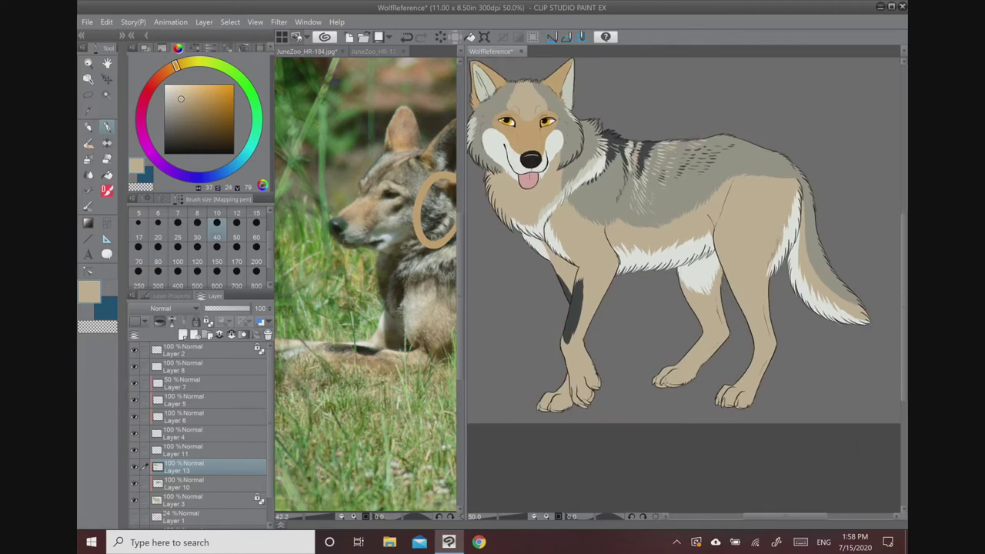
- Sample the off-white of the cheeks and paint small fur strokes where both cheek patches meet the orange-tan muzzle
{"action": "scroll", "coordinate": [510, 124], "scroll_direction": "up", "scroll_amount": 6}
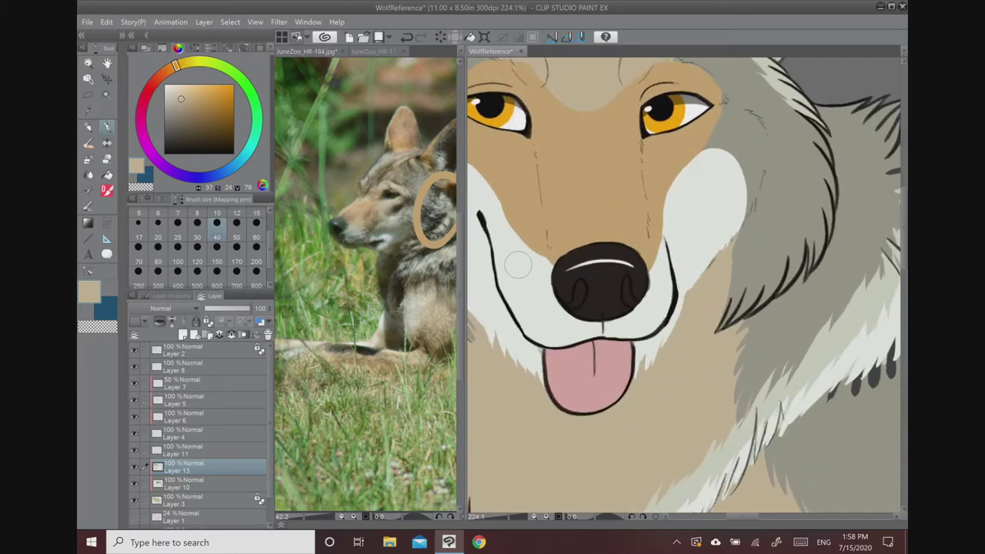
{"action": "left_click", "coordinate": [510, 254], "text": "alt"}
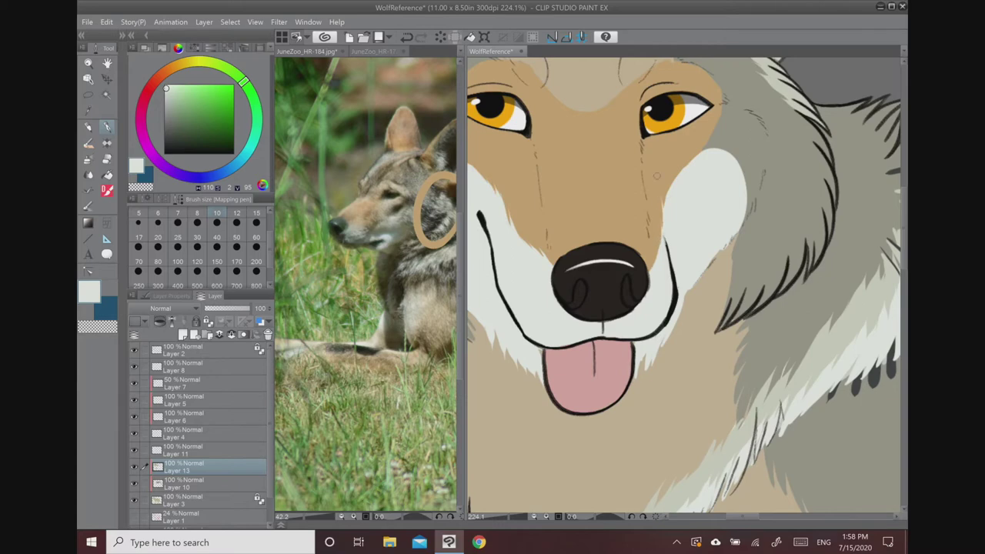
{"action": "left_click_drag", "start_coordinate": [681, 158], "coordinate": [681, 173]}
{"action": "left_click_drag", "start_coordinate": [701, 141], "coordinate": [853, 189]}
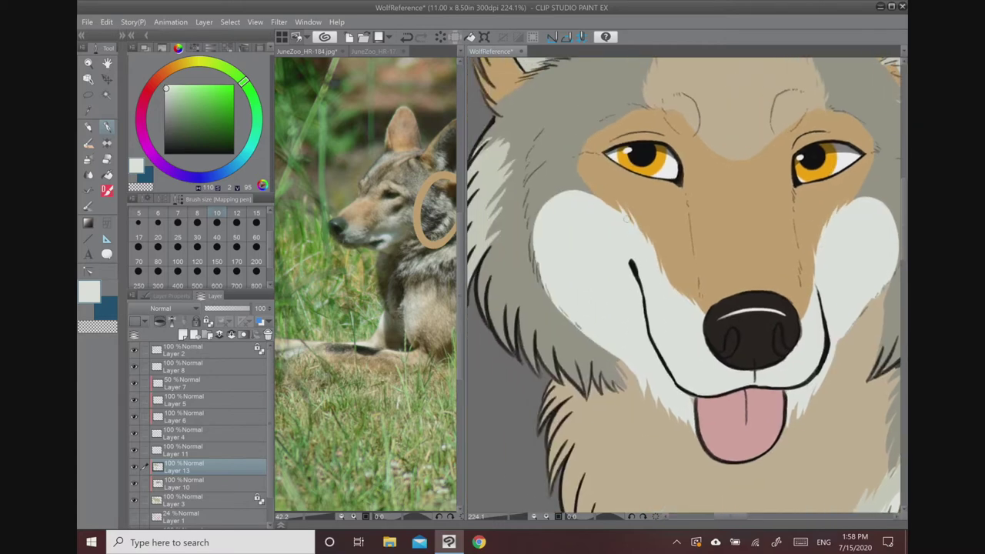
- Examine the lying wolf's legs and hindquarters in the reference photo for leg markings
{"action": "scroll", "coordinate": [677, 220], "scroll_direction": "down", "scroll_amount": 4}
{"action": "left_click_drag", "start_coordinate": [834, 401], "coordinate": [628, 186]}
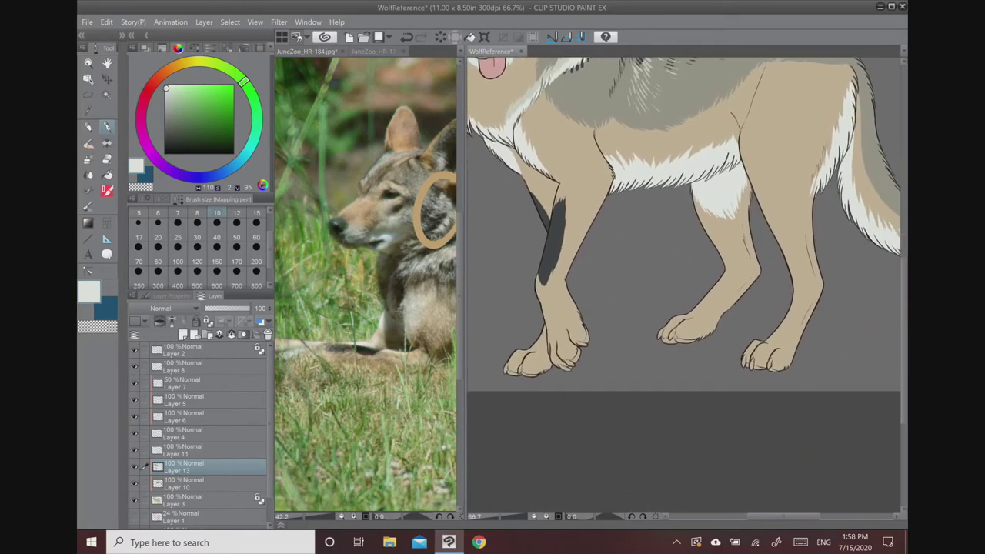
{"action": "left_click", "coordinate": [307, 51]}
{"action": "left_click_drag", "start_coordinate": [407, 285], "coordinate": [393, 174]}
{"action": "scroll", "coordinate": [331, 233], "scroll_direction": "down", "scroll_amount": 4}
{"action": "scroll", "coordinate": [385, 169], "scroll_direction": "up", "scroll_amount": 3}
{"action": "scroll", "coordinate": [377, 150], "scroll_direction": "down", "scroll_amount": 1}
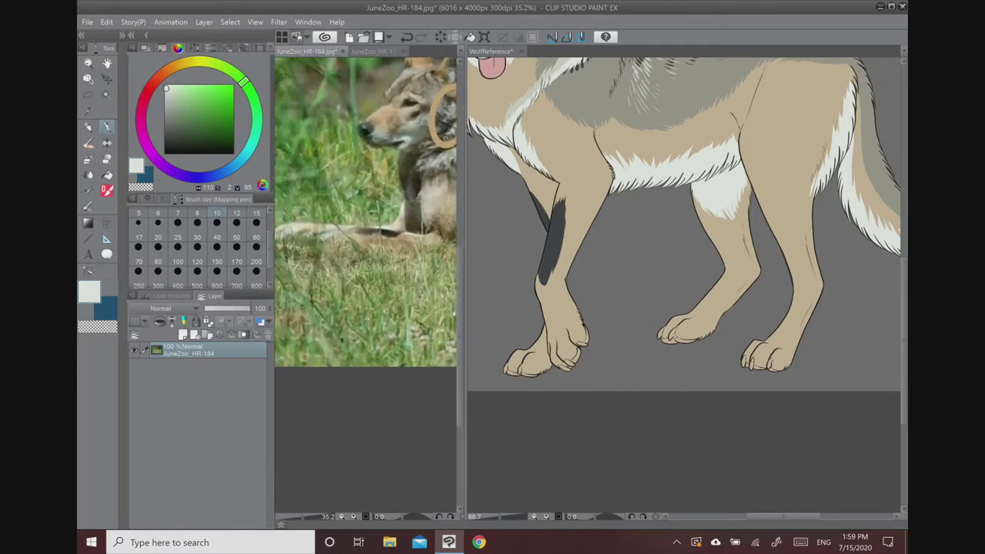
{"action": "scroll", "coordinate": [366, 216], "scroll_direction": "down", "scroll_amount": 2}
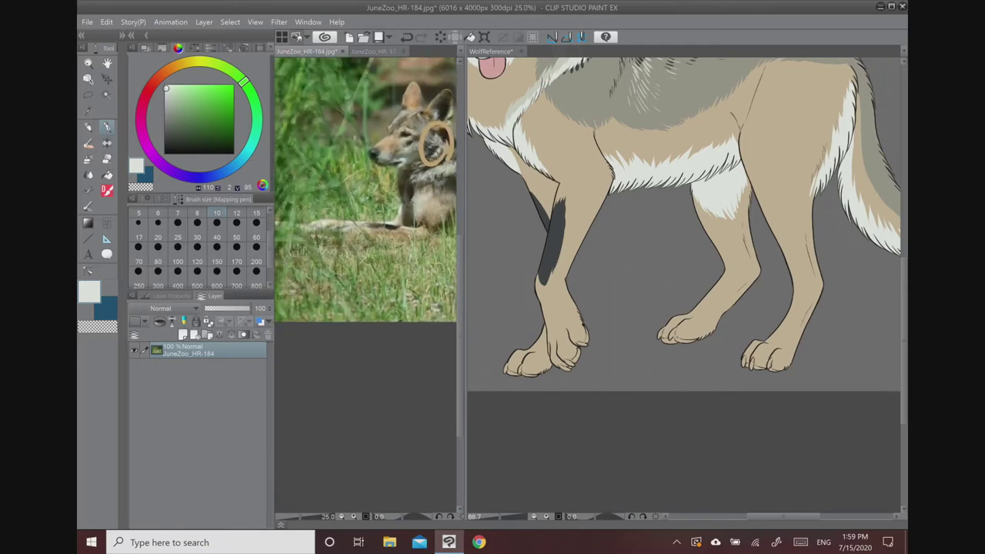
{"action": "left_click_drag", "start_coordinate": [436, 185], "coordinate": [280, 184]}
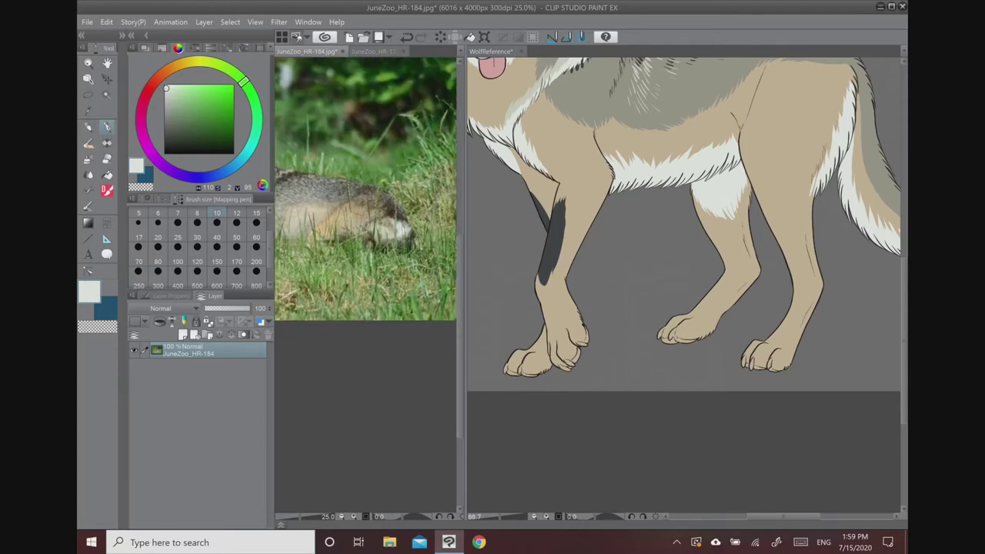
- Sample the dark gray of the front leg marking and paint matching markings along the lower part of both hind legs with brush size 50
{"action": "left_click", "coordinate": [576, 225]}
{"action": "left_click", "coordinate": [552, 248], "text": "alt"}
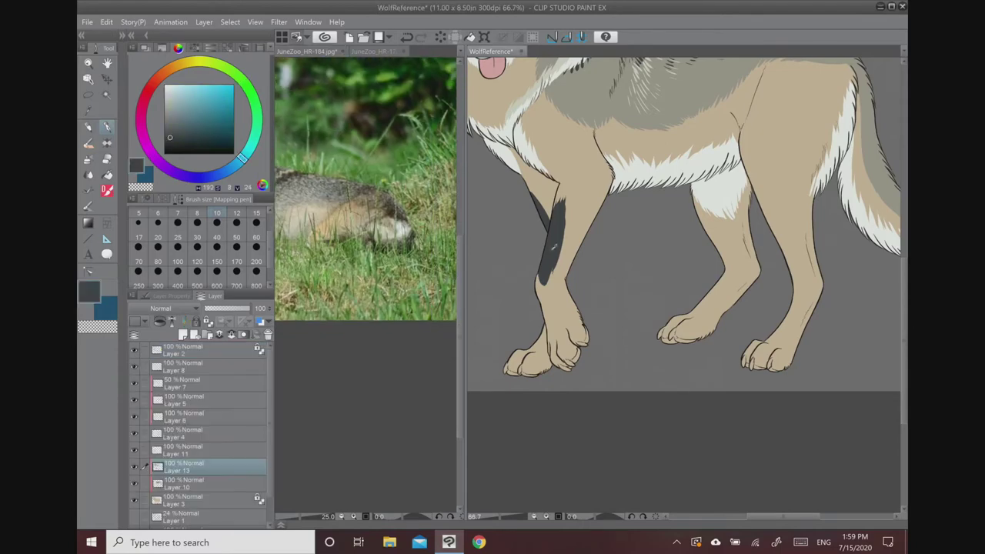
{"action": "left_click_drag", "start_coordinate": [754, 254], "coordinate": [597, 195]}
{"action": "left_click", "coordinate": [236, 226]}
{"action": "left_click_drag", "start_coordinate": [538, 249], "coordinate": [575, 207]}
{"action": "left_click_drag", "start_coordinate": [615, 277], "coordinate": [643, 233]}
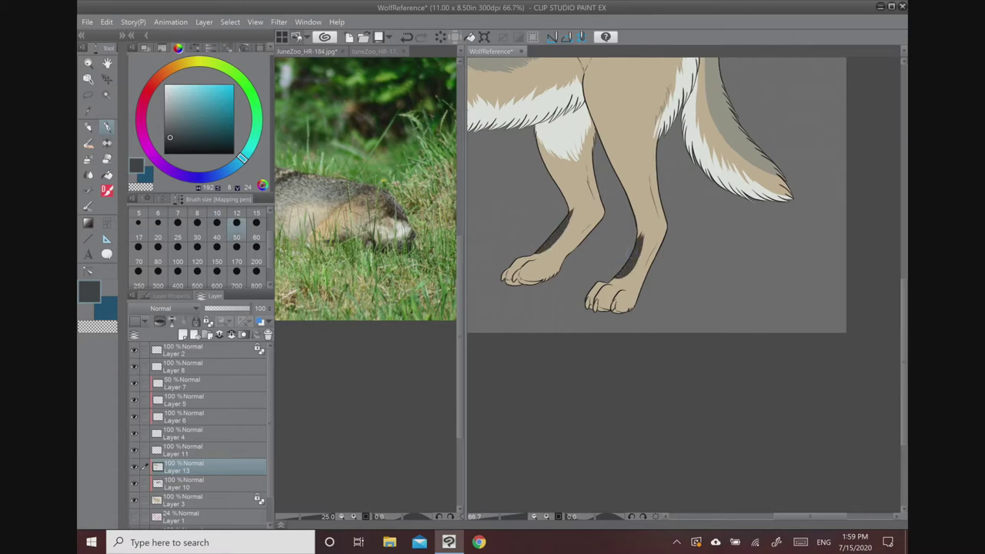
{"action": "scroll", "coordinate": [635, 185], "scroll_direction": "down", "scroll_amount": 4}
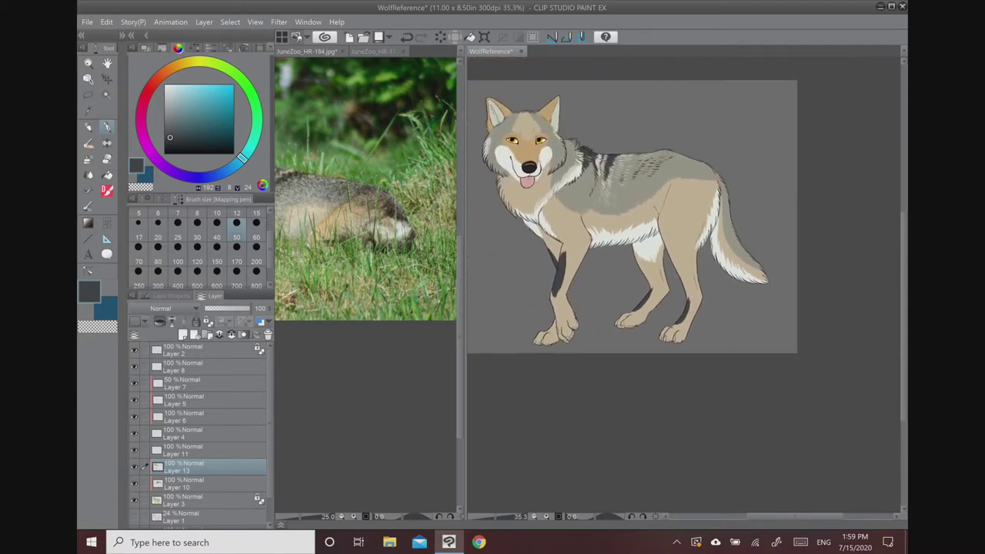
{"action": "left_click_drag", "start_coordinate": [683, 194], "coordinate": [684, 269]}
{"action": "key", "text": "ctrl+z"}
- Sample the off-white fur color and fill the toes of both front paws with it
{"action": "left_click", "coordinate": [639, 229], "text": "alt"}
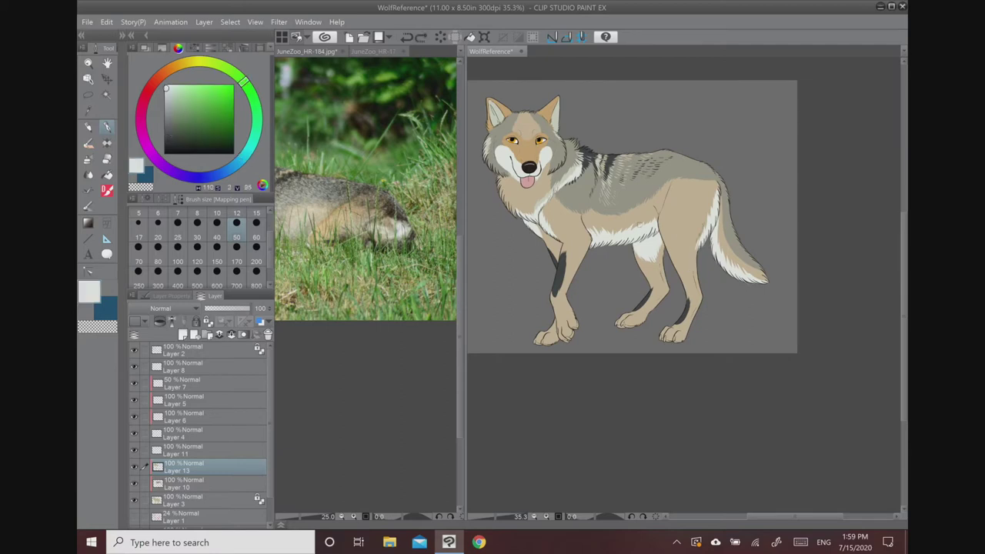
{"action": "left_click_drag", "start_coordinate": [639, 220], "coordinate": [683, 58]}
{"action": "scroll", "coordinate": [591, 146], "scroll_direction": "up", "scroll_amount": 5}
{"action": "mouse_move", "coordinate": [520, 281]}
{"action": "left_mouse_down"}
{"action": "mouse_move", "coordinate": [534, 240]}
{"action": "mouse_move", "coordinate": [547, 277]}
{"action": "mouse_move", "coordinate": [565, 231]}
{"action": "mouse_move", "coordinate": [608, 261]}
{"action": "mouse_move", "coordinate": [578, 263]}
{"action": "mouse_move", "coordinate": [607, 245]}
{"action": "mouse_move", "coordinate": [615, 278]}
{"action": "mouse_move", "coordinate": [604, 261]}
{"action": "left_mouse_up"}
{"action": "mouse_move", "coordinate": [668, 231]}
{"action": "left_mouse_down"}
{"action": "mouse_move", "coordinate": [685, 265]}
{"action": "mouse_move", "coordinate": [657, 215]}
{"action": "mouse_move", "coordinate": [652, 223]}
{"action": "mouse_move", "coordinate": [656, 200]}
{"action": "mouse_move", "coordinate": [692, 190]}
{"action": "mouse_move", "coordinate": [690, 221]}
{"action": "mouse_move", "coordinate": [721, 222]}
{"action": "left_mouse_up"}
{"action": "mouse_move", "coordinate": [737, 184]}
{"action": "left_mouse_down"}
{"action": "mouse_move", "coordinate": [738, 156]}
{"action": "mouse_move", "coordinate": [749, 167]}
{"action": "left_mouse_up"}
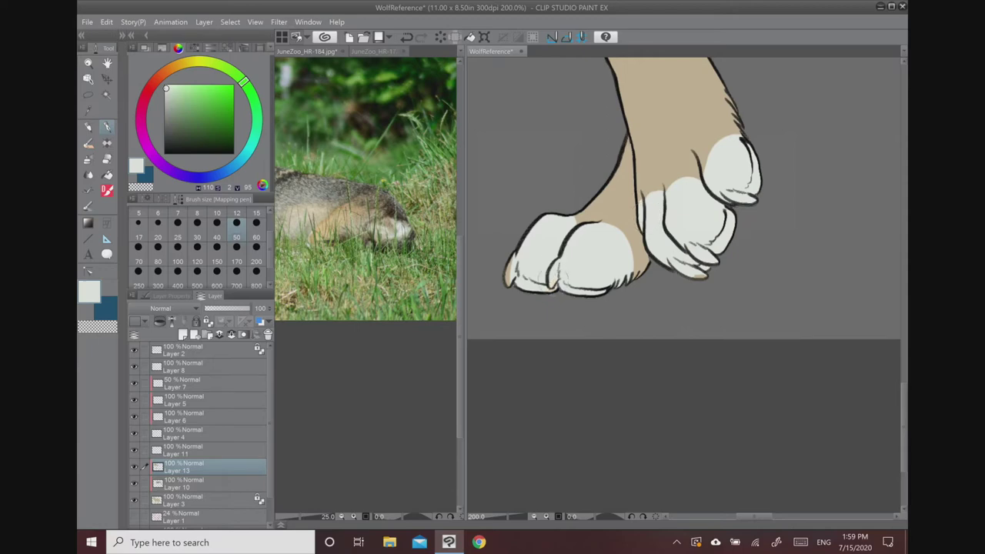
{"action": "scroll", "coordinate": [649, 216], "scroll_direction": "down", "scroll_amount": 4}
{"action": "scroll", "coordinate": [648, 214], "scroll_direction": "up", "scroll_amount": 3}
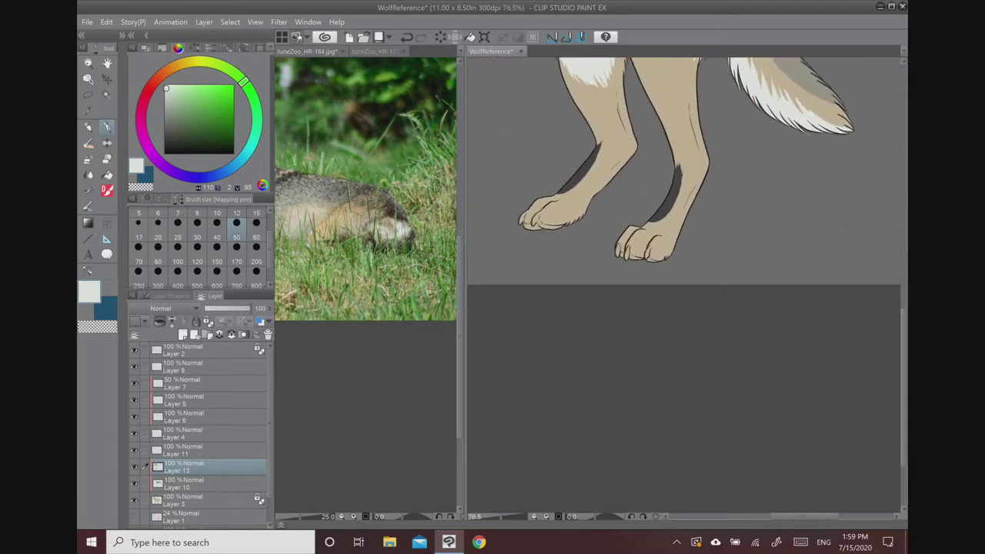
- Fill the toes of both hind paws with the off-white fur color
{"action": "mouse_move", "coordinate": [485, 240]}
{"action": "left_mouse_down"}
{"action": "mouse_move", "coordinate": [522, 215]}
{"action": "mouse_move", "coordinate": [542, 235]}
{"action": "mouse_move", "coordinate": [550, 219]}
{"action": "mouse_move", "coordinate": [542, 214]}
{"action": "mouse_move", "coordinate": [550, 221]}
{"action": "left_mouse_up"}
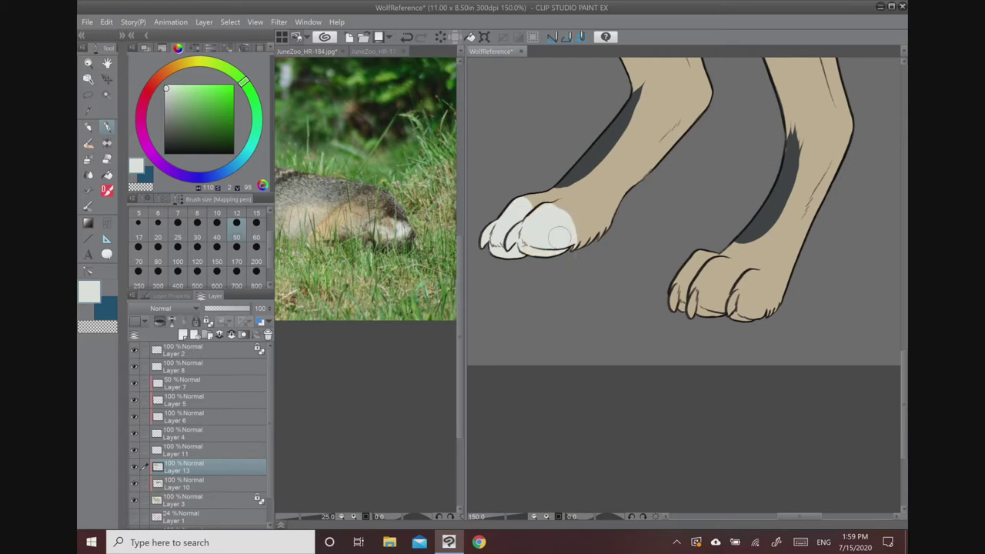
{"action": "mouse_move", "coordinate": [677, 300]}
{"action": "left_mouse_down"}
{"action": "mouse_move", "coordinate": [704, 261]}
{"action": "mouse_move", "coordinate": [711, 280]}
{"action": "mouse_move", "coordinate": [735, 268]}
{"action": "mouse_move", "coordinate": [704, 304]}
{"action": "mouse_move", "coordinate": [750, 300]}
{"action": "mouse_move", "coordinate": [759, 285]}
{"action": "mouse_move", "coordinate": [765, 312]}
{"action": "mouse_move", "coordinate": [752, 309]}
{"action": "left_mouse_up"}
{"action": "scroll", "coordinate": [758, 226], "scroll_direction": "down", "scroll_amount": 4}
{"action": "left_click_drag", "start_coordinate": [759, 226], "coordinate": [742, 289]}
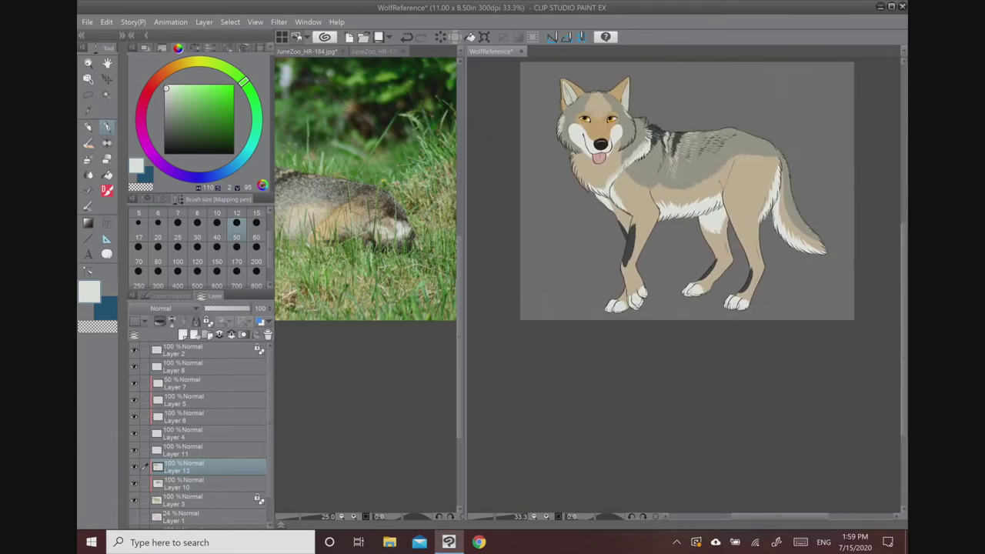
- Sample the orange-tan of the muzzle and paint the pads along the undersides of both front paws
{"action": "scroll", "coordinate": [656, 82], "scroll_direction": "up", "scroll_amount": 5}
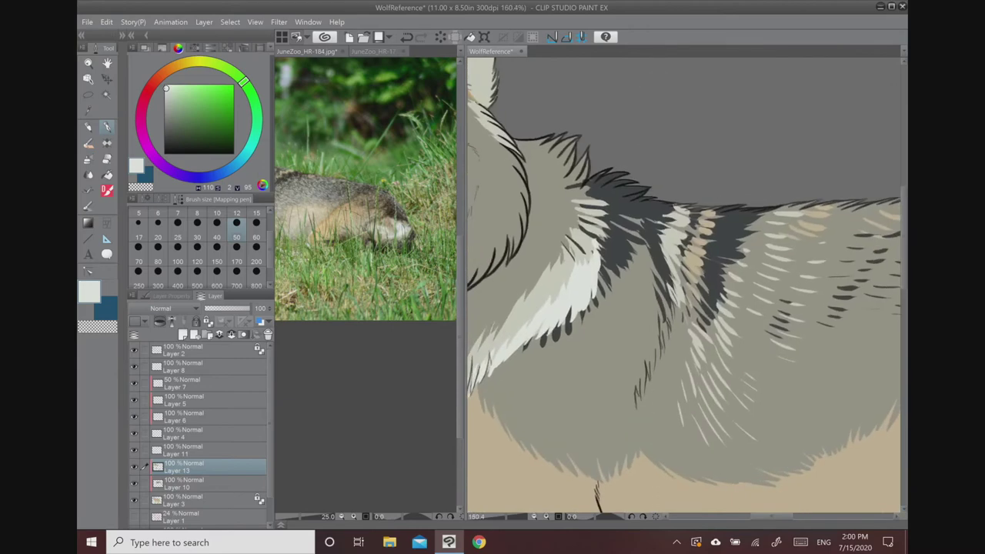
{"action": "left_click", "coordinate": [616, 198], "text": "alt"}
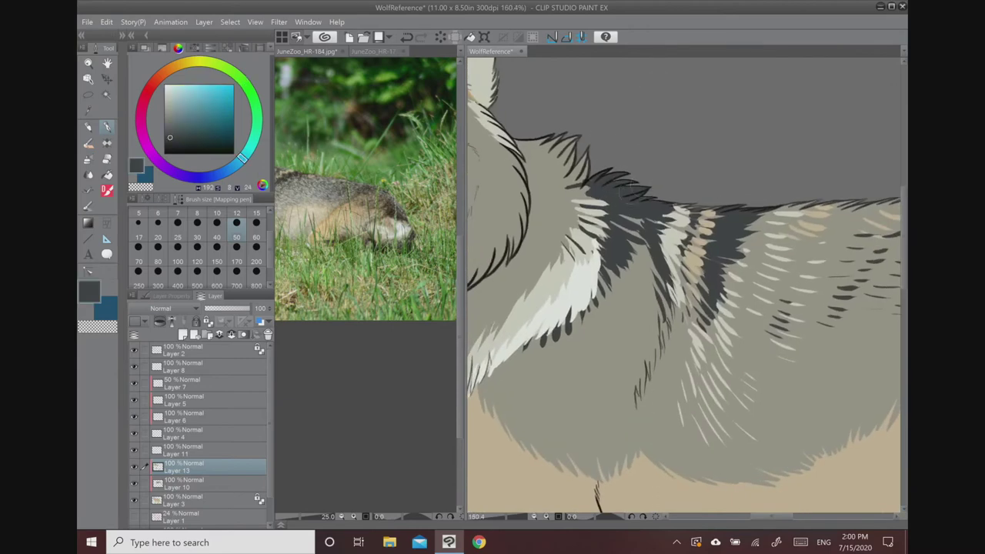
{"action": "scroll", "coordinate": [684, 285], "scroll_direction": "down", "scroll_amount": 5}
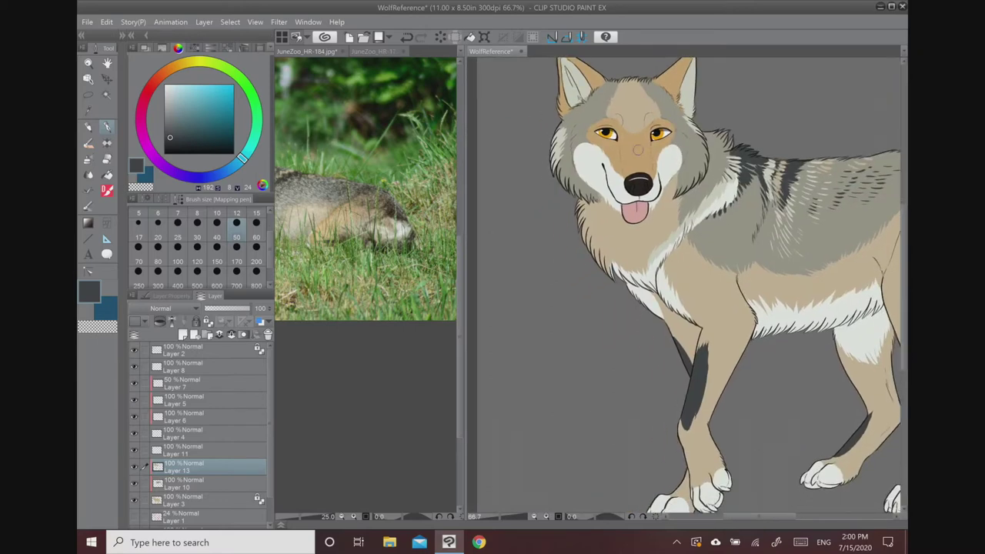
{"action": "left_click", "coordinate": [638, 148], "text": "alt"}
{"action": "scroll", "coordinate": [670, 224], "scroll_direction": "up", "scroll_amount": 7}
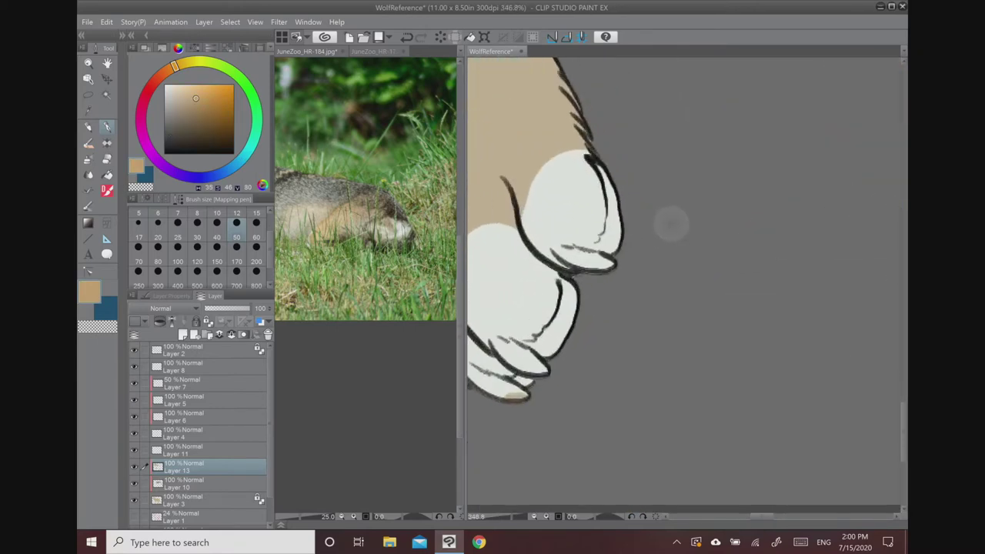
{"action": "left_click_drag", "start_coordinate": [670, 224], "coordinate": [769, 133]}
{"action": "mouse_move", "coordinate": [607, 288]}
{"action": "left_mouse_down"}
{"action": "mouse_move", "coordinate": [632, 287]}
{"action": "mouse_move", "coordinate": [632, 248]}
{"action": "mouse_move", "coordinate": [655, 245]}
{"action": "mouse_move", "coordinate": [660, 230]}
{"action": "mouse_move", "coordinate": [633, 246]}
{"action": "mouse_move", "coordinate": [666, 204]}
{"action": "mouse_move", "coordinate": [662, 194]}
{"action": "mouse_move", "coordinate": [662, 256]}
{"action": "mouse_move", "coordinate": [671, 197]}
{"action": "mouse_move", "coordinate": [714, 135]}
{"action": "mouse_move", "coordinate": [700, 153]}
{"action": "mouse_move", "coordinate": [713, 154]}
{"action": "mouse_move", "coordinate": [706, 83]}
{"action": "left_mouse_up"}
{"action": "left_click_drag", "start_coordinate": [631, 246], "coordinate": [767, 183]}
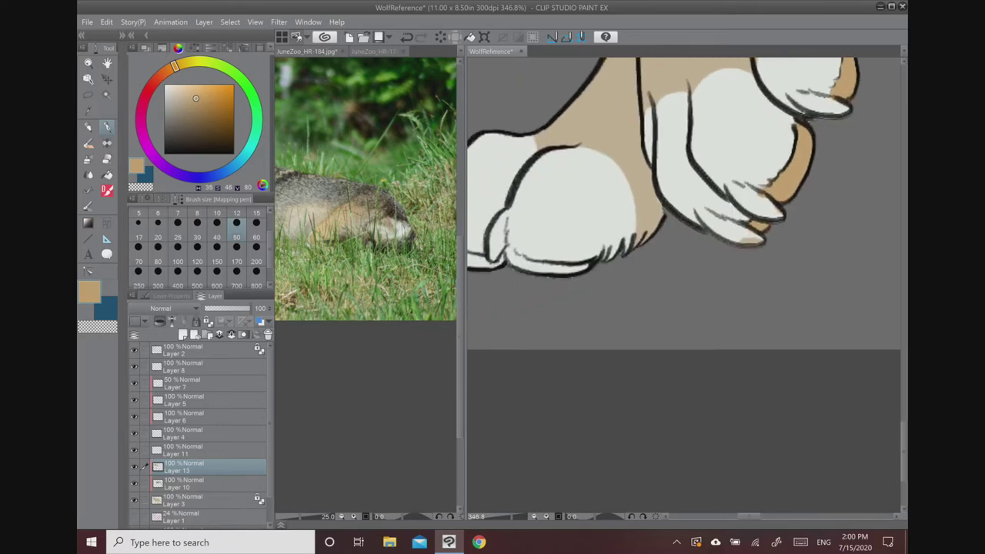
{"action": "mouse_move", "coordinate": [516, 250]}
{"action": "left_mouse_down"}
{"action": "mouse_move", "coordinate": [548, 275]}
{"action": "mouse_move", "coordinate": [580, 267]}
{"action": "left_mouse_up"}
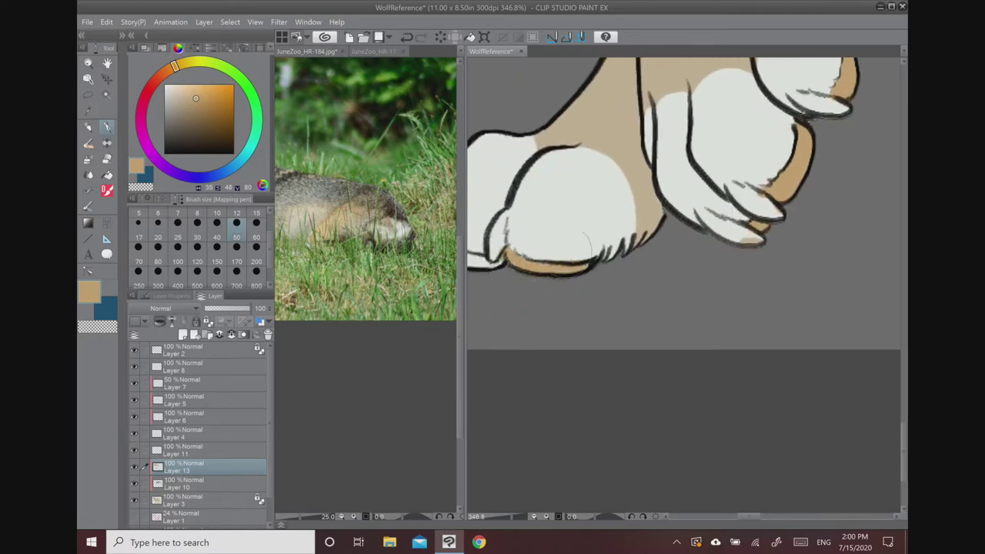
{"action": "left_click_drag", "start_coordinate": [505, 202], "coordinate": [663, 177]}
{"action": "left_click_drag", "start_coordinate": [578, 202], "coordinate": [655, 239]}
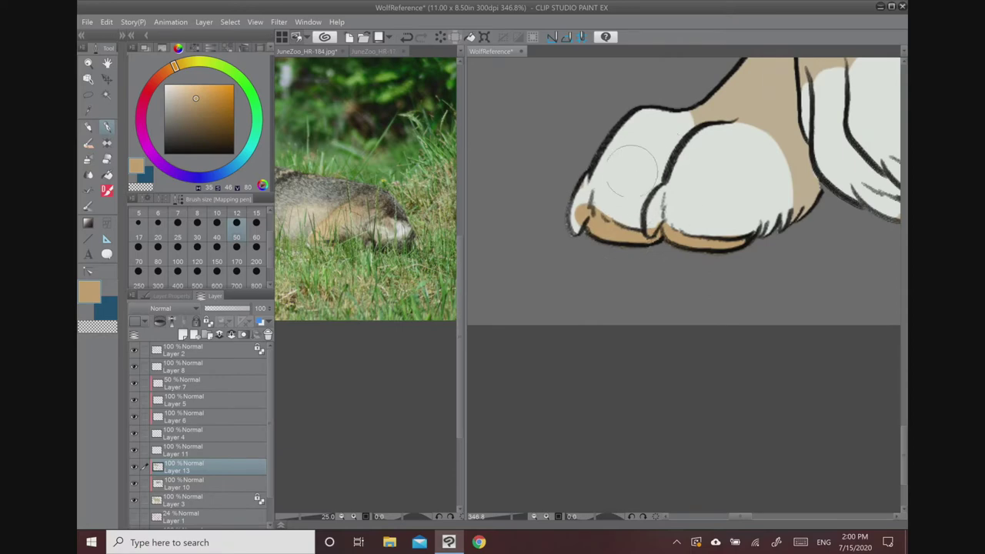
{"action": "left_click", "coordinate": [638, 163], "text": "alt"}
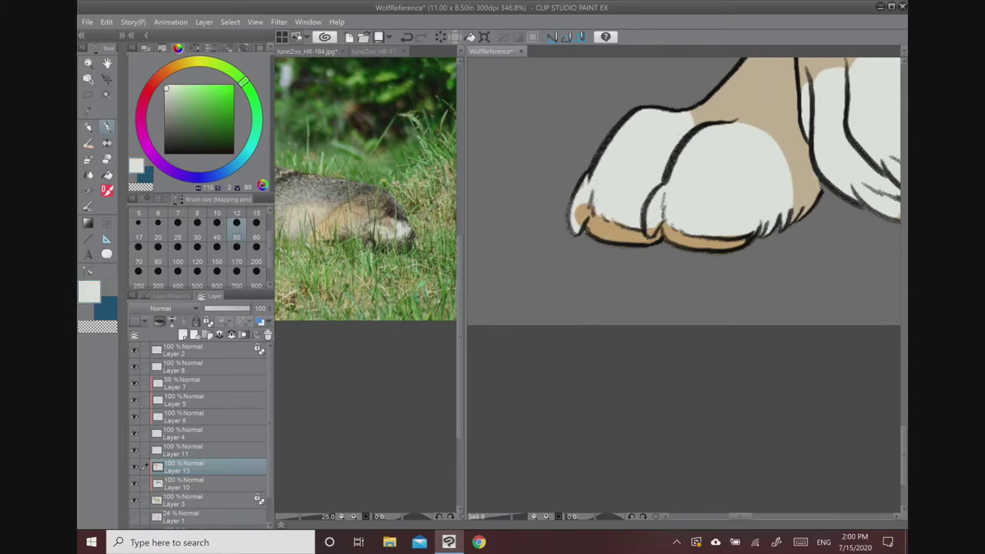
- Sample the orange-tan again and paint the pads along the undersides of the hind paws
{"action": "key", "text": "ctrl+alt+0"}
{"action": "left_click_drag", "start_coordinate": [683, 163], "coordinate": [677, 165]}
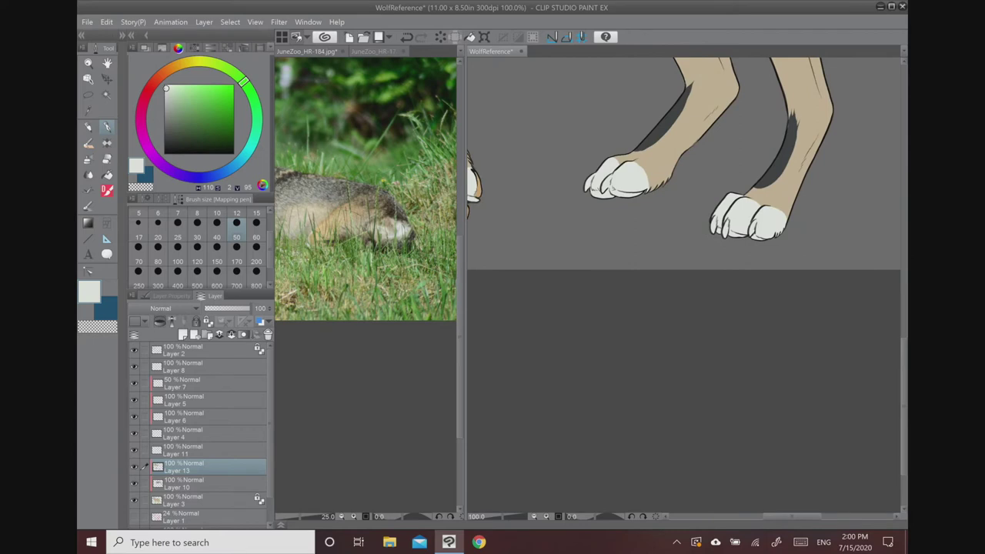
{"action": "mouse_move", "coordinate": [713, 191]}
{"action": "left_mouse_down"}
{"action": "mouse_move", "coordinate": [820, 185]}
{"action": "mouse_move", "coordinate": [660, 135]}
{"action": "mouse_move", "coordinate": [544, 224]}
{"action": "left_mouse_up"}
{"action": "left_click", "coordinate": [583, 181], "text": "alt"}
{"action": "scroll", "coordinate": [660, 135], "scroll_direction": "up", "scroll_amount": 1}
{"action": "mouse_move", "coordinate": [563, 278]}
{"action": "left_mouse_down"}
{"action": "mouse_move", "coordinate": [601, 248]}
{"action": "mouse_move", "coordinate": [594, 232]}
{"action": "mouse_move", "coordinate": [589, 241]}
{"action": "mouse_move", "coordinate": [578, 231]}
{"action": "mouse_move", "coordinate": [610, 197]}
{"action": "left_mouse_up"}
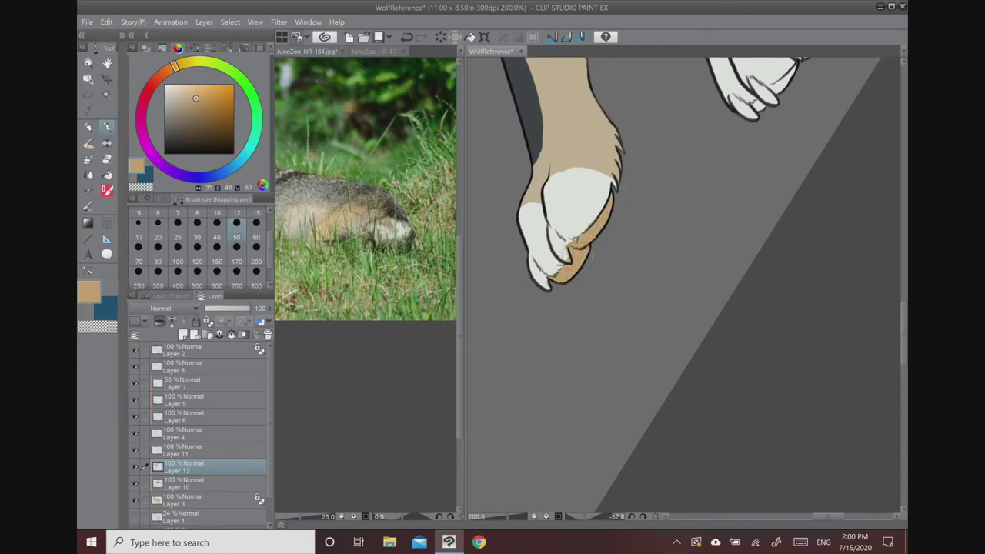
{"action": "mouse_move", "coordinate": [750, 108]}
{"action": "left_mouse_down"}
{"action": "mouse_move", "coordinate": [605, 200]}
{"action": "mouse_move", "coordinate": [668, 129]}
{"action": "mouse_move", "coordinate": [646, 146]}
{"action": "mouse_move", "coordinate": [639, 127]}
{"action": "mouse_move", "coordinate": [645, 145]}
{"action": "mouse_move", "coordinate": [615, 188]}
{"action": "mouse_move", "coordinate": [612, 168]}
{"action": "mouse_move", "coordinate": [589, 202]}
{"action": "mouse_move", "coordinate": [610, 212]}
{"action": "mouse_move", "coordinate": [786, 87]}
{"action": "left_mouse_up"}
- Sample the dark gray of the leg marking and color the claws on the front and hind paws
{"action": "left_click", "coordinate": [587, 74], "text": "alt"}
{"action": "mouse_move", "coordinate": [583, 206]}
{"action": "left_mouse_down"}
{"action": "mouse_move", "coordinate": [593, 227]}
{"action": "mouse_move", "coordinate": [577, 197]}
{"action": "mouse_move", "coordinate": [592, 218]}
{"action": "mouse_move", "coordinate": [570, 254]}
{"action": "mouse_move", "coordinate": [558, 223]}
{"action": "mouse_move", "coordinate": [653, 103]}
{"action": "left_mouse_up"}
{"action": "left_click_drag", "start_coordinate": [582, 406], "coordinate": [738, 254]}
{"action": "left_click_drag", "start_coordinate": [716, 148], "coordinate": [740, 174]}
{"action": "mouse_move", "coordinate": [669, 195]}
{"action": "left_mouse_down"}
{"action": "mouse_move", "coordinate": [683, 221]}
{"action": "mouse_move", "coordinate": [688, 214]}
{"action": "mouse_move", "coordinate": [668, 229]}
{"action": "left_mouse_up"}
{"action": "left_click_drag", "start_coordinate": [540, 174], "coordinate": [530, 190]}
{"action": "left_click_drag", "start_coordinate": [494, 152], "coordinate": [487, 177]}
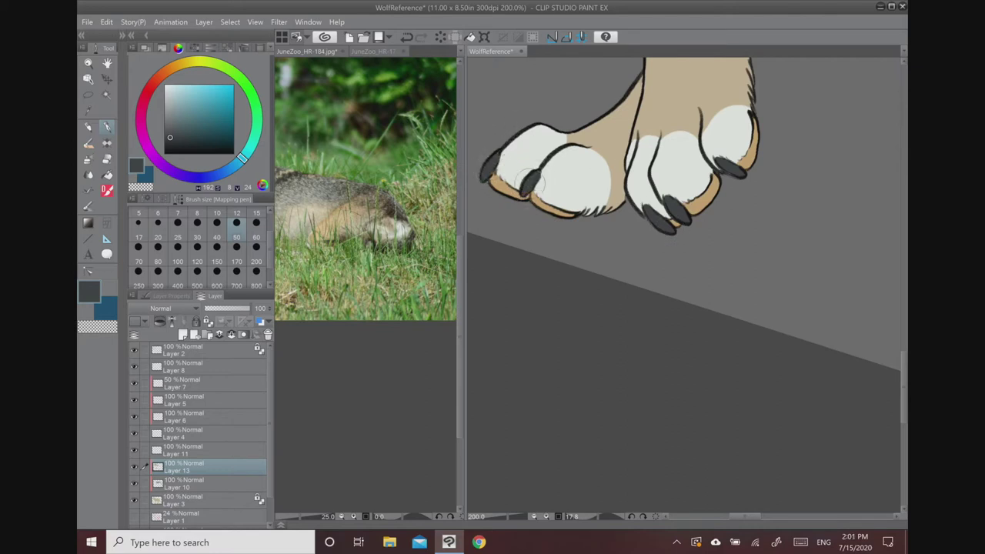
{"action": "left_click", "coordinate": [533, 150], "text": "alt"}
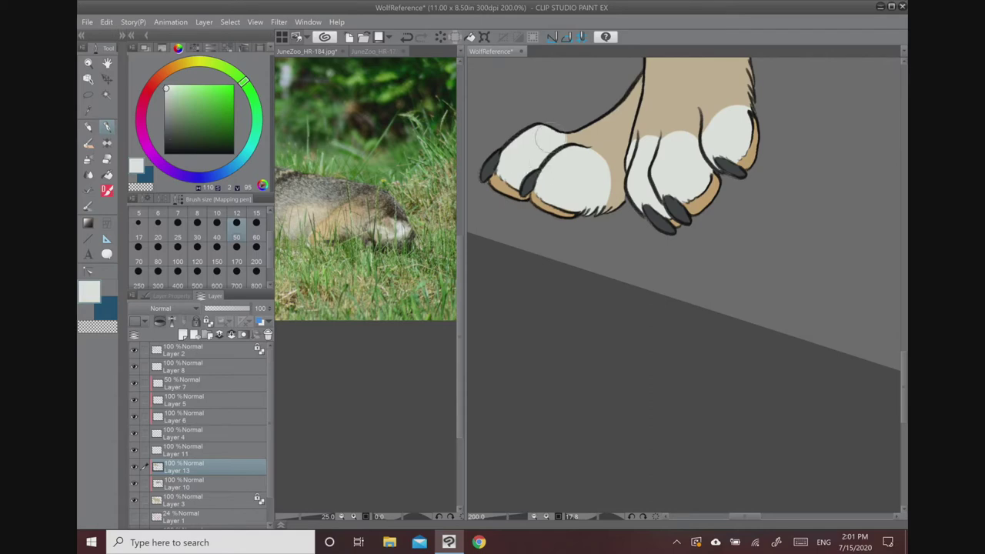
{"action": "key", "text": "ctrl+0"}
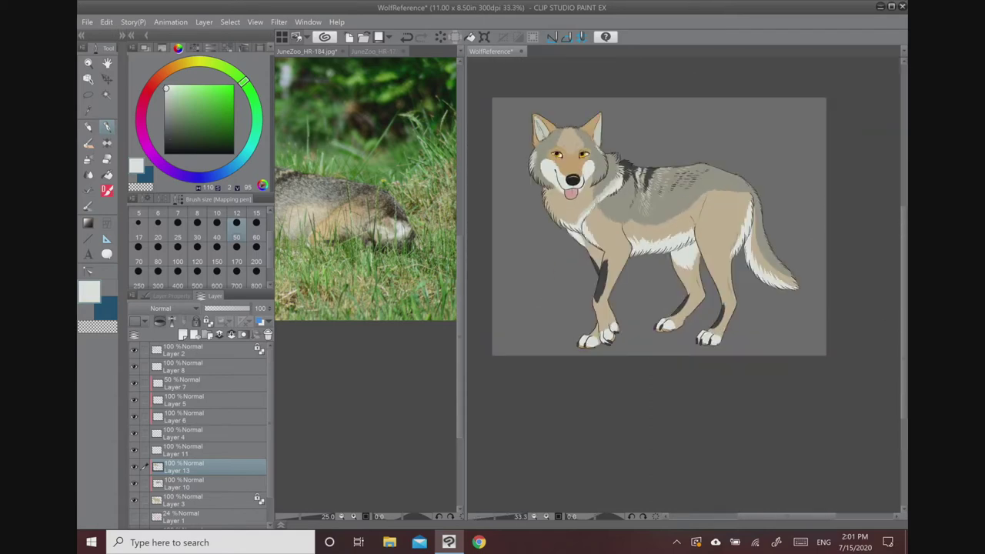
- Sample the dark gray of the hind leg marking and try fur strokes partway down the tail's outer edge
{"action": "left_click", "coordinate": [306, 51]}
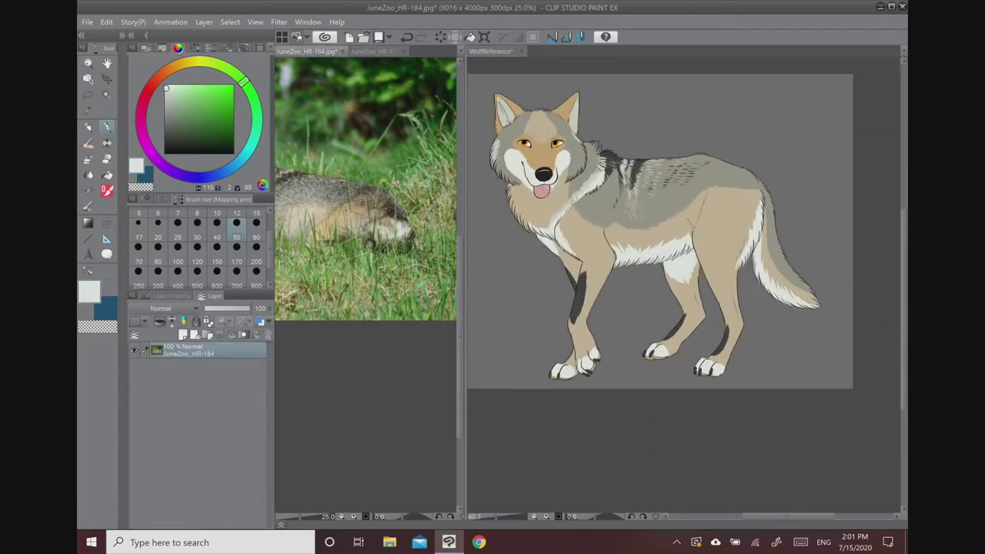
{"action": "left_click", "coordinate": [811, 159]}
{"action": "left_click_drag", "start_coordinate": [811, 160], "coordinate": [666, 106]}
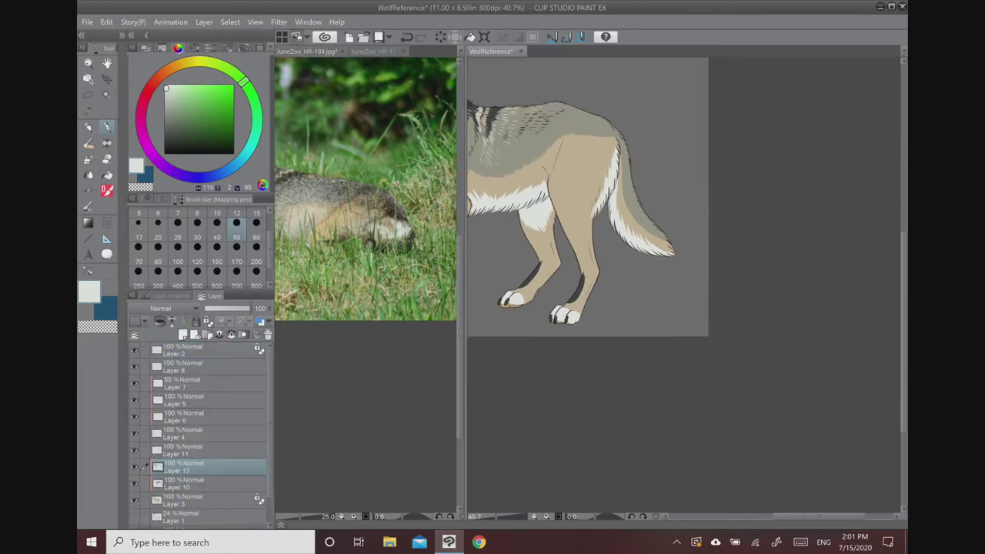
{"action": "left_click", "coordinate": [579, 288], "text": "alt"}
{"action": "scroll", "coordinate": [651, 163], "scroll_direction": "up", "scroll_amount": 3}
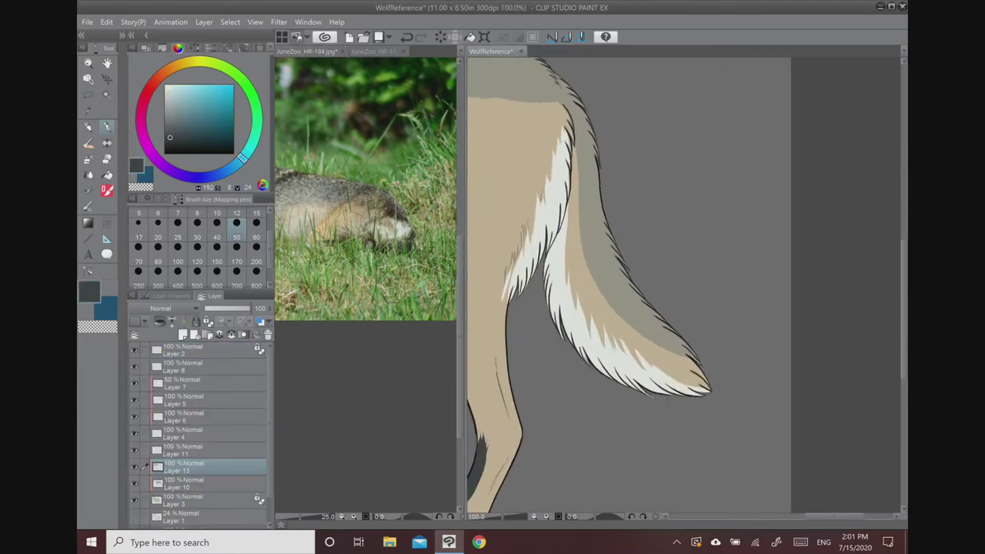
{"action": "mouse_move", "coordinate": [579, 205]}
{"action": "left_mouse_down"}
{"action": "mouse_move", "coordinate": [592, 251]}
{"action": "mouse_move", "coordinate": [585, 187]}
{"action": "mouse_move", "coordinate": [589, 223]}
{"action": "left_mouse_up"}
{"action": "left_click_drag", "start_coordinate": [587, 187], "coordinate": [592, 240]}
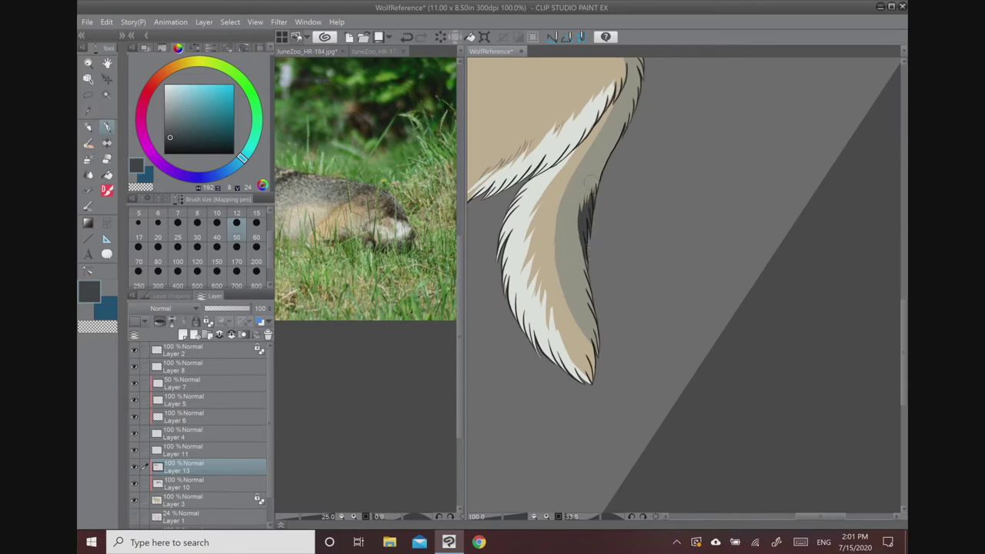
{"action": "mouse_move", "coordinate": [581, 189]}
{"action": "left_mouse_down"}
{"action": "mouse_move", "coordinate": [578, 215]}
{"action": "mouse_move", "coordinate": [586, 204]}
{"action": "left_mouse_up"}
- Undo the dark gray strokes partway down the tail
{"action": "key", "text": "ctrl+z"}
{"action": "key", "text": "ctrl+z"}
{"action": "key", "text": "ctrl+z"}
{"action": "key", "text": "ctrl+z"}
{"action": "key", "text": "ctrl+z"}
{"action": "key", "text": "ctrl+z"}
{"action": "key", "text": "ctrl+z"}
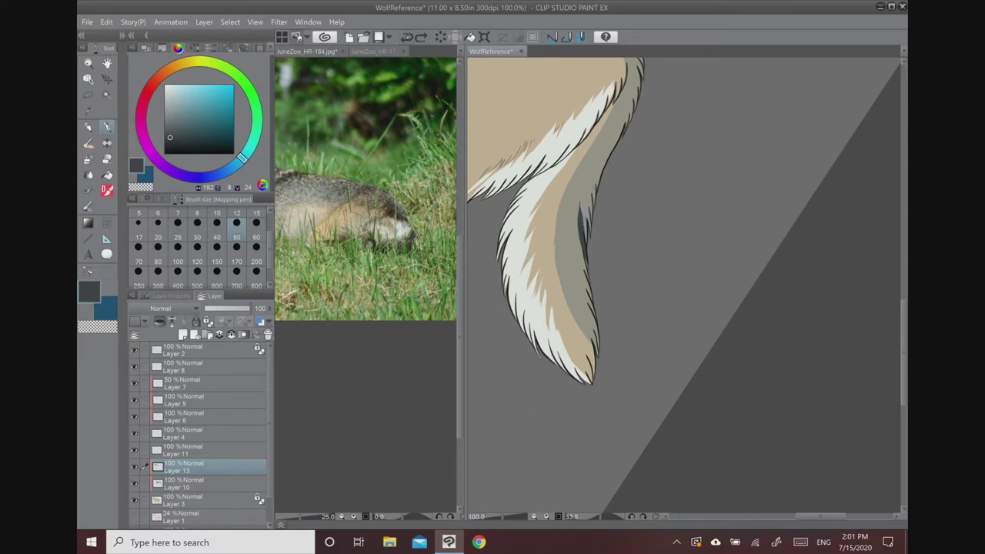
- Paint a dark gray patch on the upper outer edge of the tail and break up its border with strokes of the sampled tail gray
{"action": "mouse_move", "coordinate": [607, 141]}
{"action": "left_mouse_down"}
{"action": "mouse_move", "coordinate": [597, 180]}
{"action": "mouse_move", "coordinate": [604, 164]}
{"action": "left_mouse_up"}
{"action": "left_click_drag", "start_coordinate": [614, 144], "coordinate": [614, 146]}
{"action": "left_click_drag", "start_coordinate": [628, 117], "coordinate": [615, 135]}
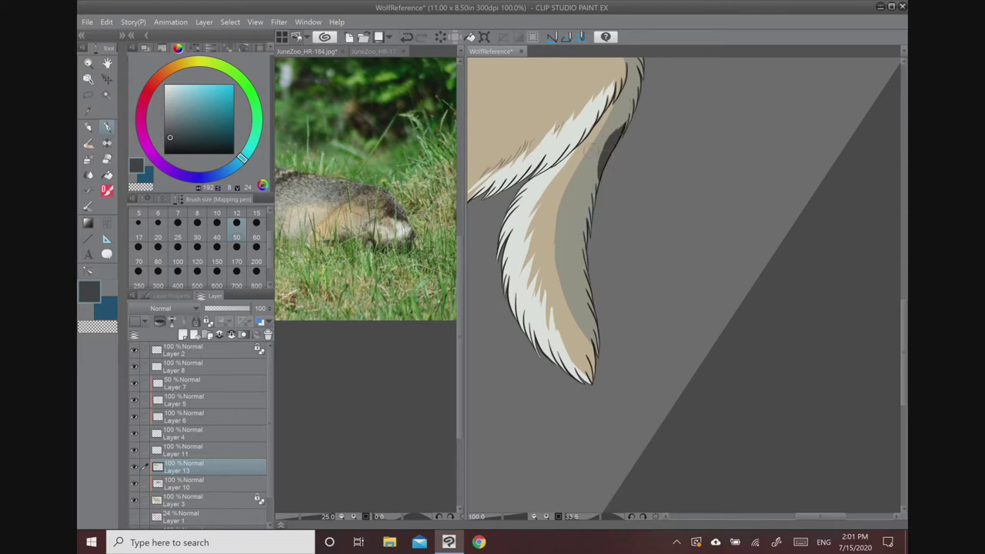
{"action": "left_click", "coordinate": [594, 146], "text": "alt"}
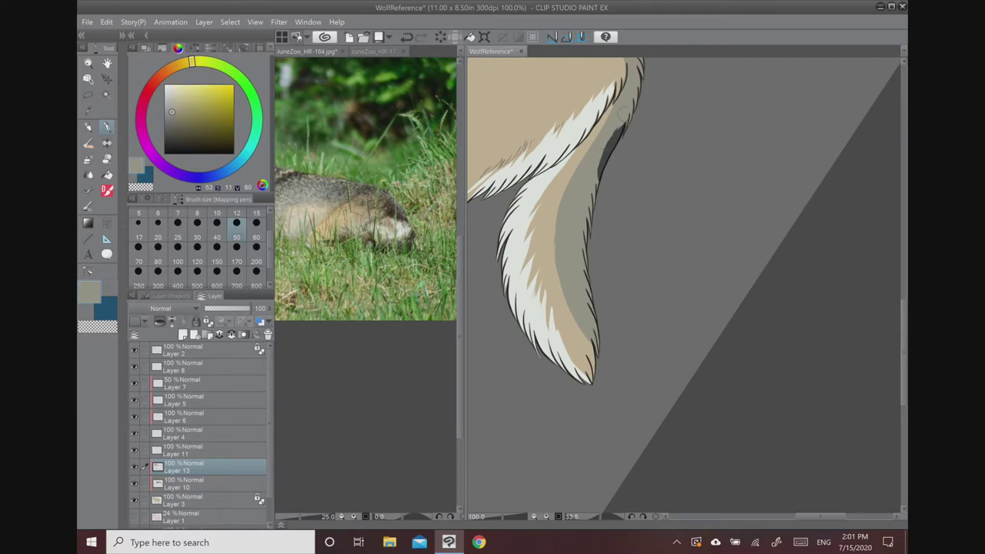
{"action": "left_click_drag", "start_coordinate": [590, 178], "coordinate": [601, 168]}
{"action": "left_click", "coordinate": [613, 141], "text": "alt"}
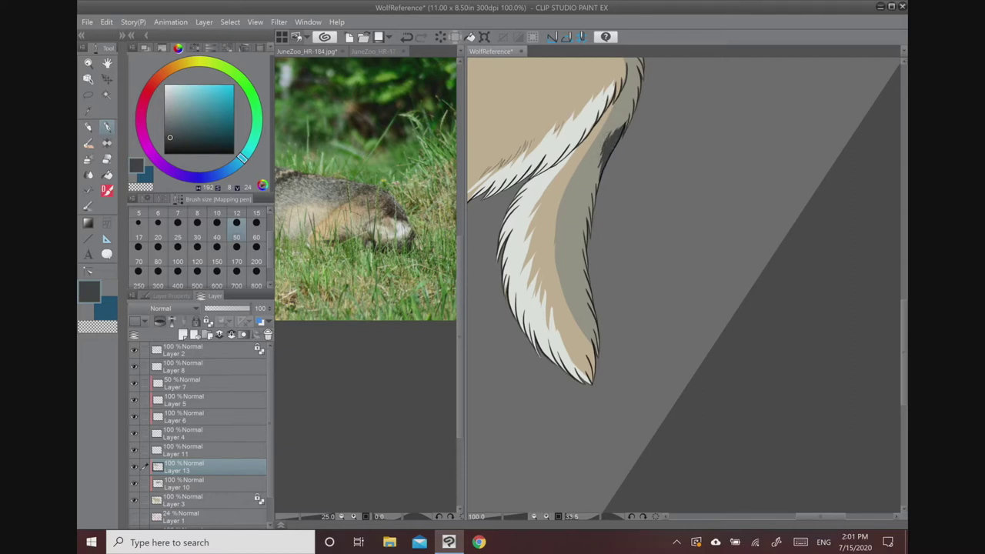
{"action": "scroll", "coordinate": [677, 202], "scroll_direction": "down", "scroll_amount": 3}
{"action": "left_click_drag", "start_coordinate": [653, 257], "coordinate": [800, 272]}
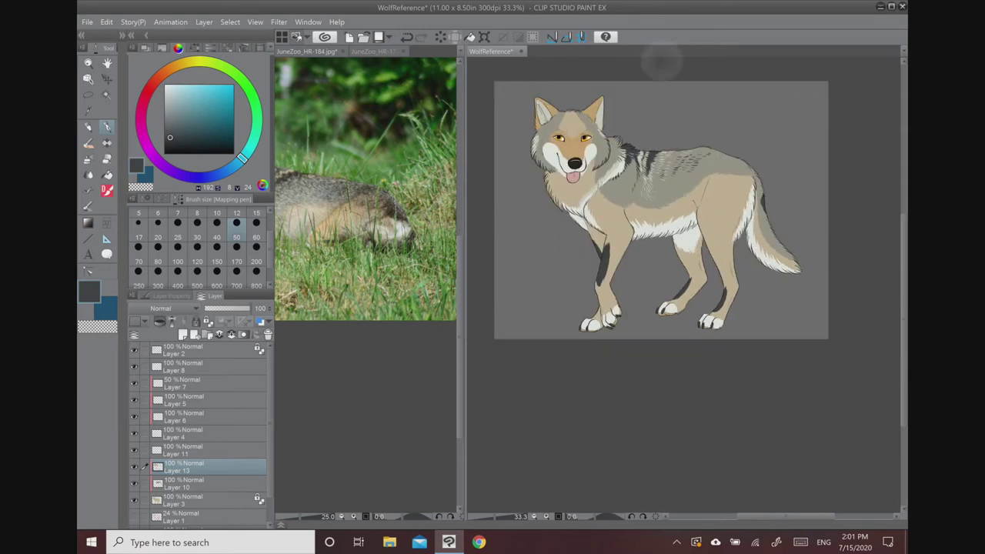
- View the whole lying wolf in the JuneZoo_HR-184 reference photo to compare it with the colored drawing
{"action": "scroll", "coordinate": [662, 207], "scroll_direction": "up", "scroll_amount": 3}
{"action": "left_click", "coordinate": [306, 52]}
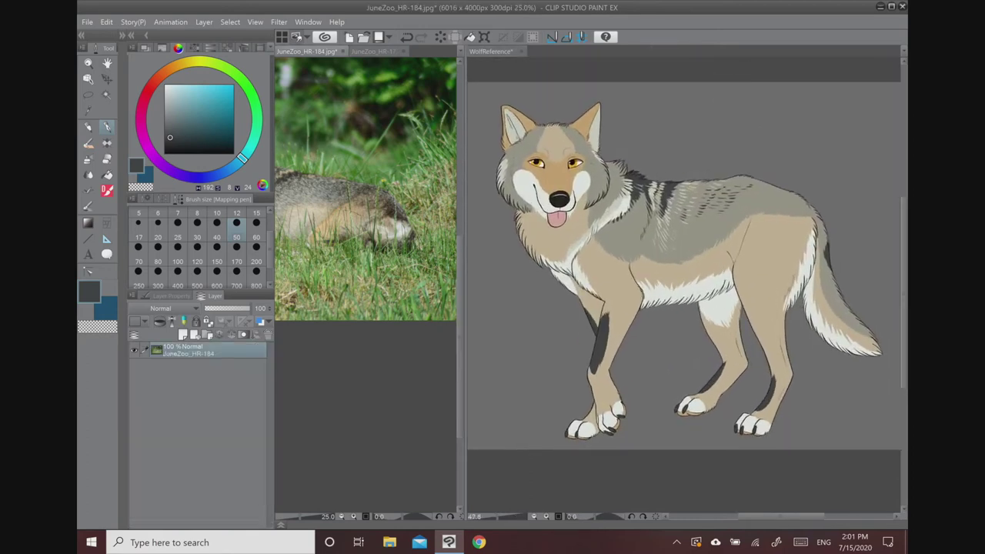
{"action": "scroll", "coordinate": [359, 120], "scroll_direction": "down", "scroll_amount": 3}
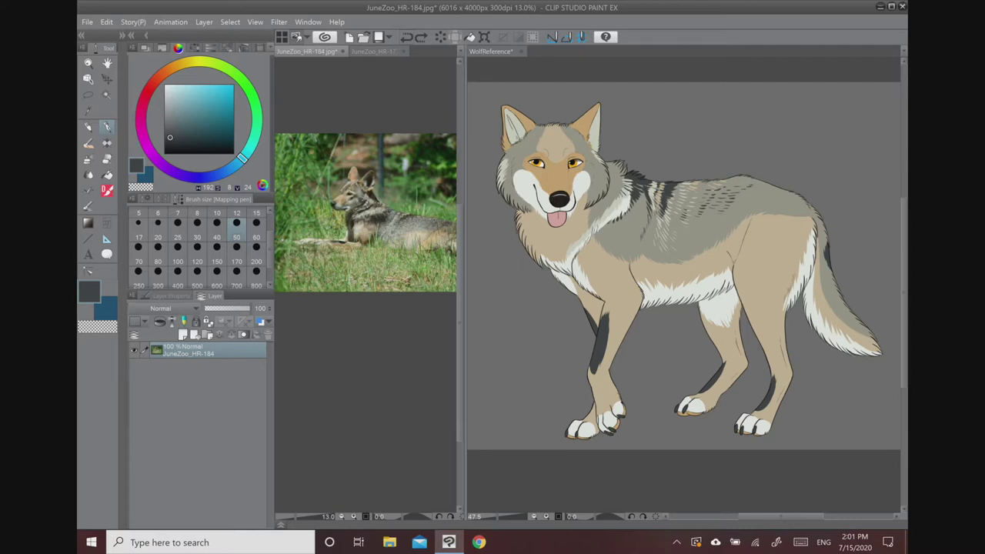
- Merge Layer 13 of the wolf drawing into the layer below and toggle the merged layer's visibility to check its markings
{"action": "left_click", "coordinate": [490, 50]}
{"action": "left_click", "coordinate": [87, 22]}
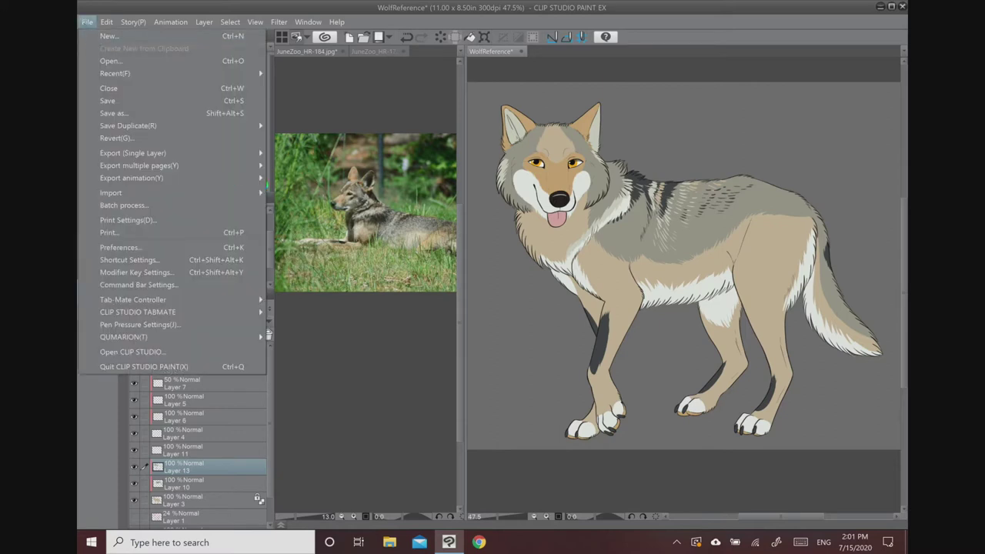
{"action": "left_click", "coordinate": [87, 22]}
{"action": "left_click", "coordinate": [231, 334]}
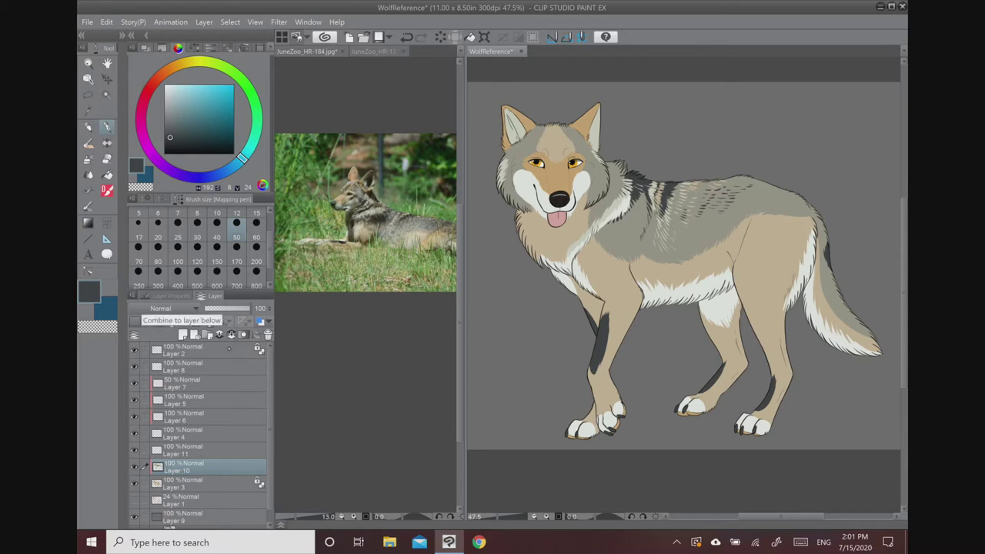
{"action": "left_click", "coordinate": [134, 467]}
{"action": "left_click", "coordinate": [134, 467]}
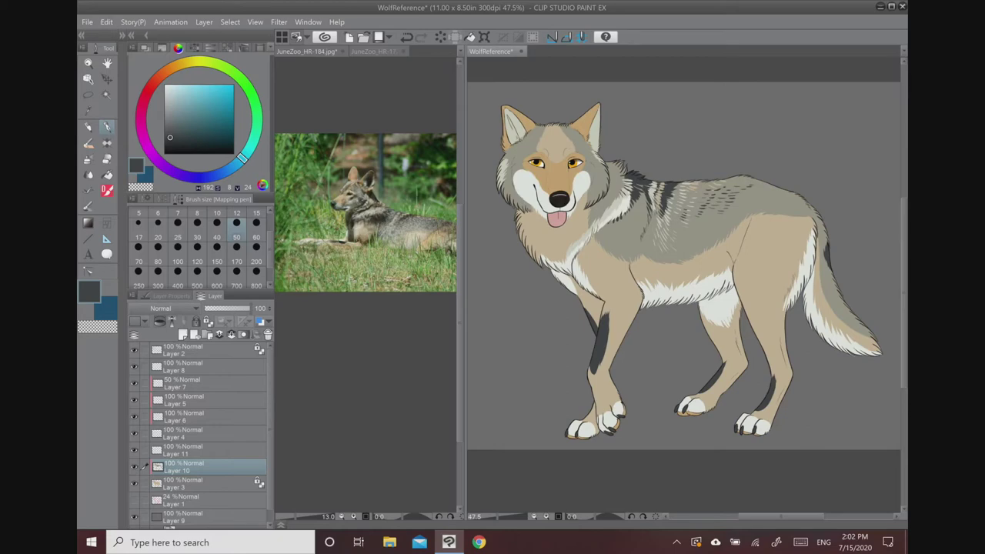
- Open the lion photo DSC_0274 alongside the wolf reference photos and inspect the lying lion
{"action": "left_click", "coordinate": [332, 51]}
{"action": "left_click", "coordinate": [87, 22]}
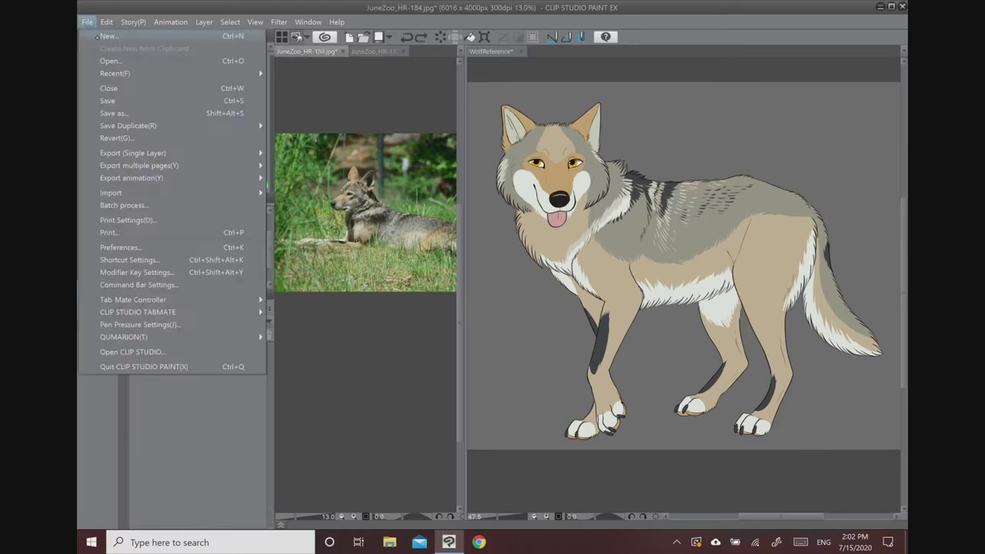
{"action": "left_click", "coordinate": [108, 60]}
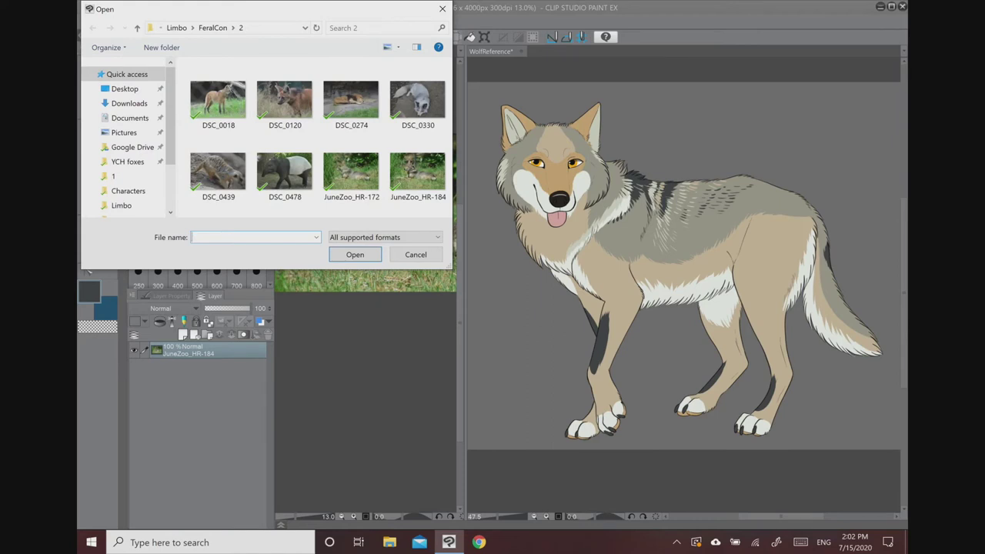
{"action": "double_click", "coordinate": [352, 102]}
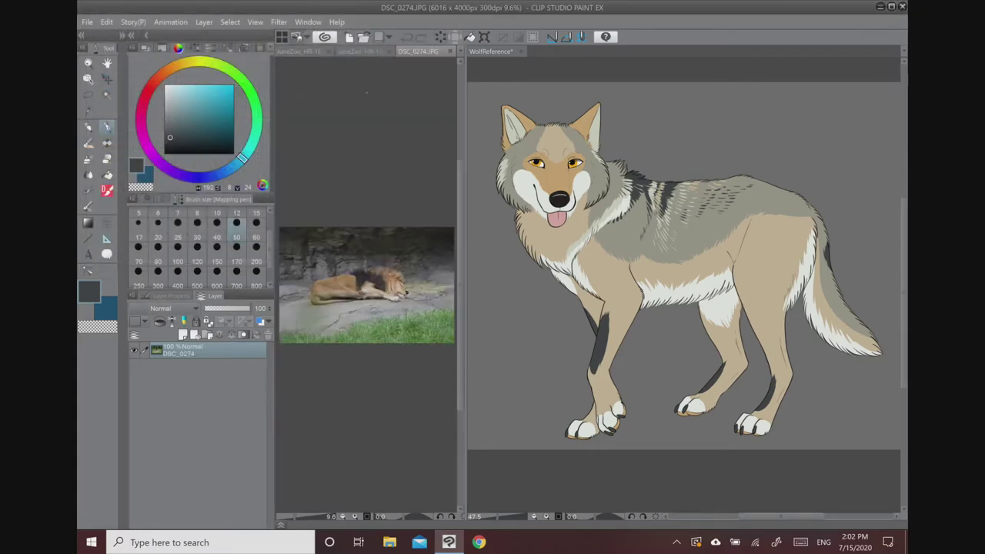
{"action": "scroll", "coordinate": [366, 285], "scroll_direction": "down", "scroll_amount": 3}
{"action": "scroll", "coordinate": [359, 162], "scroll_direction": "up", "scroll_amount": 4}
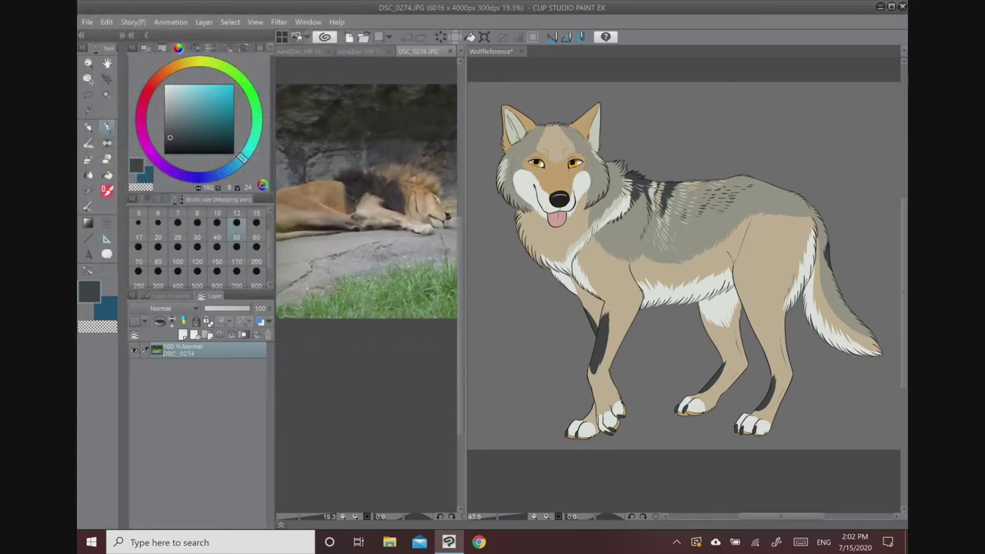
{"action": "scroll", "coordinate": [377, 202], "scroll_direction": "down", "scroll_amount": 2}
{"action": "scroll", "coordinate": [366, 201], "scroll_direction": "down", "scroll_amount": 1}
{"action": "left_click", "coordinate": [254, 21]}
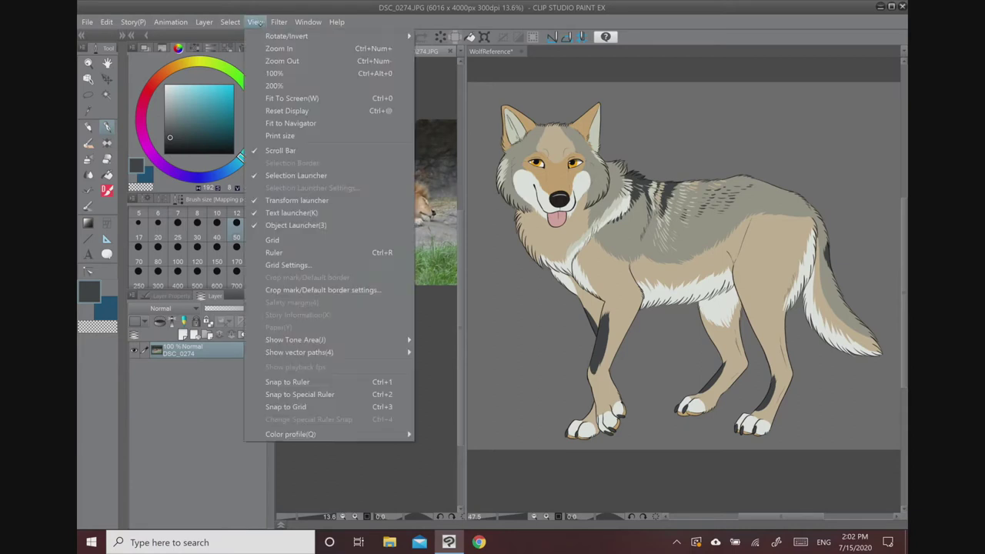
{"action": "mouse_move", "coordinate": [361, 34]}
{"action": "left_click", "coordinate": [469, 36]}
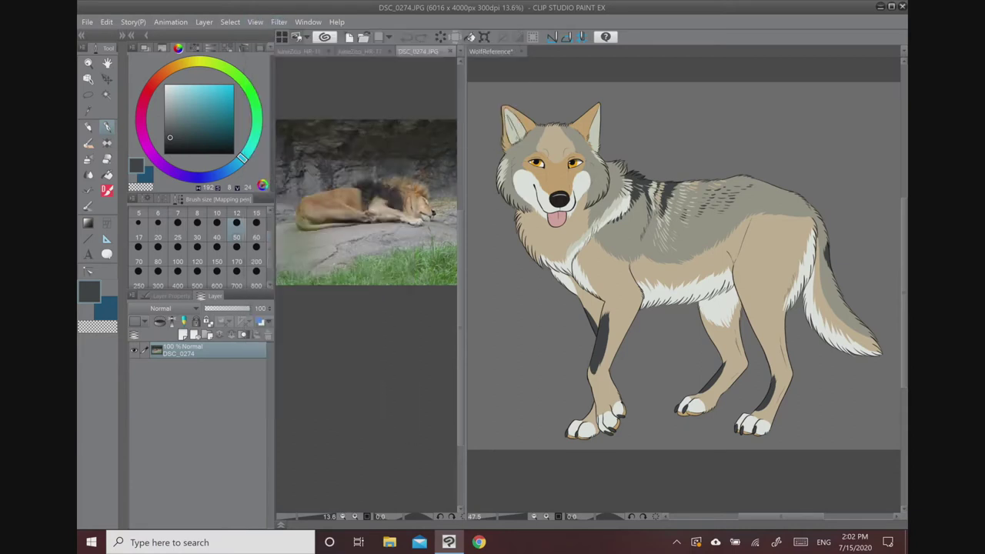
- Flip the display of the lion photo horizontally so the lying lion faces the other way
{"action": "left_click", "coordinate": [279, 23]}
{"action": "mouse_move", "coordinate": [260, 22]}
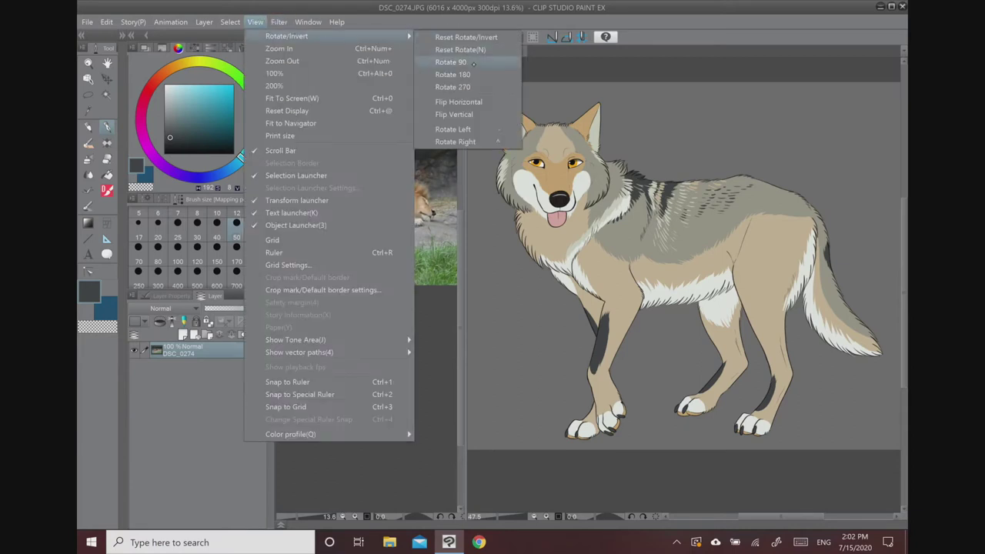
{"action": "left_click", "coordinate": [476, 95]}
{"action": "scroll", "coordinate": [366, 193], "scroll_direction": "up", "scroll_amount": 3}
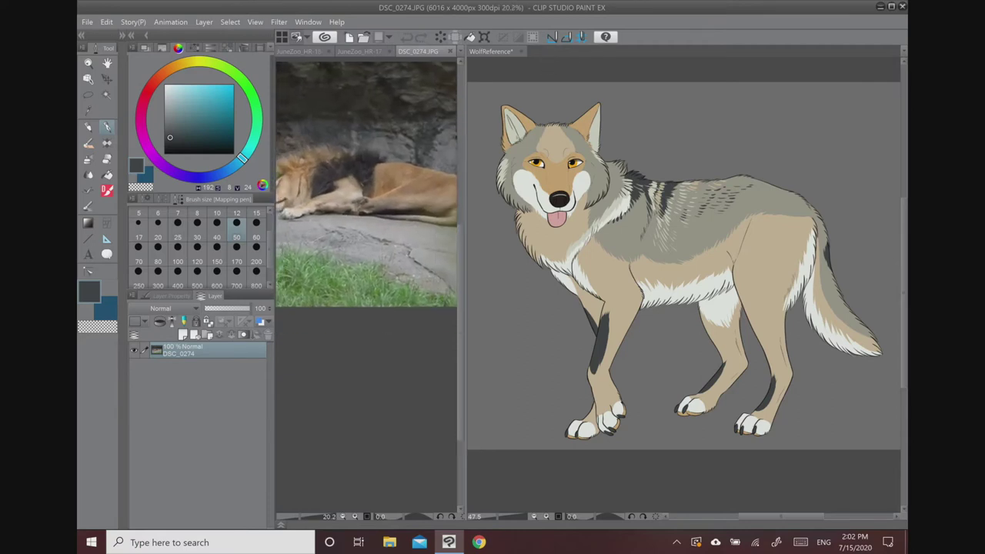
- Sample the tan of the lion's body and fill a new clipped layer over the wolf drawing with it
{"action": "right_click", "coordinate": [408, 184]}
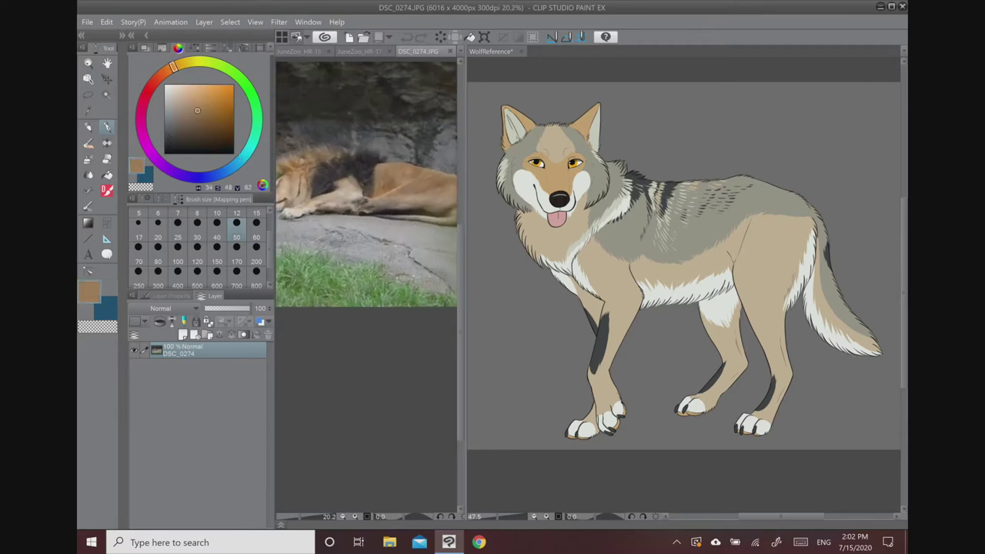
{"action": "scroll", "coordinate": [366, 184], "scroll_direction": "down", "scroll_amount": 2}
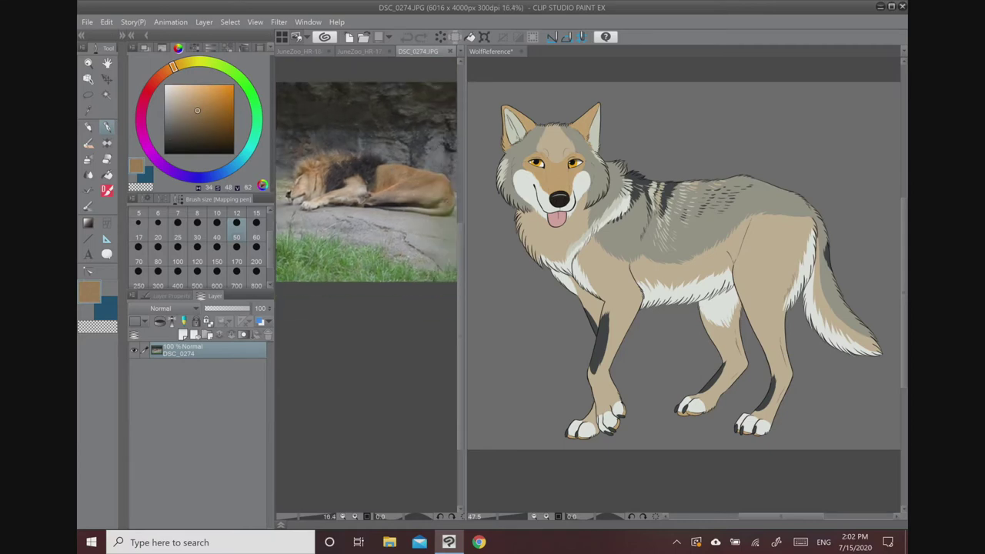
{"action": "left_click", "coordinate": [762, 76]}
{"action": "left_click", "coordinate": [182, 334]}
{"action": "left_click", "coordinate": [160, 322]}
{"action": "left_click", "coordinate": [106, 22]}
{"action": "left_click", "coordinate": [141, 150]}
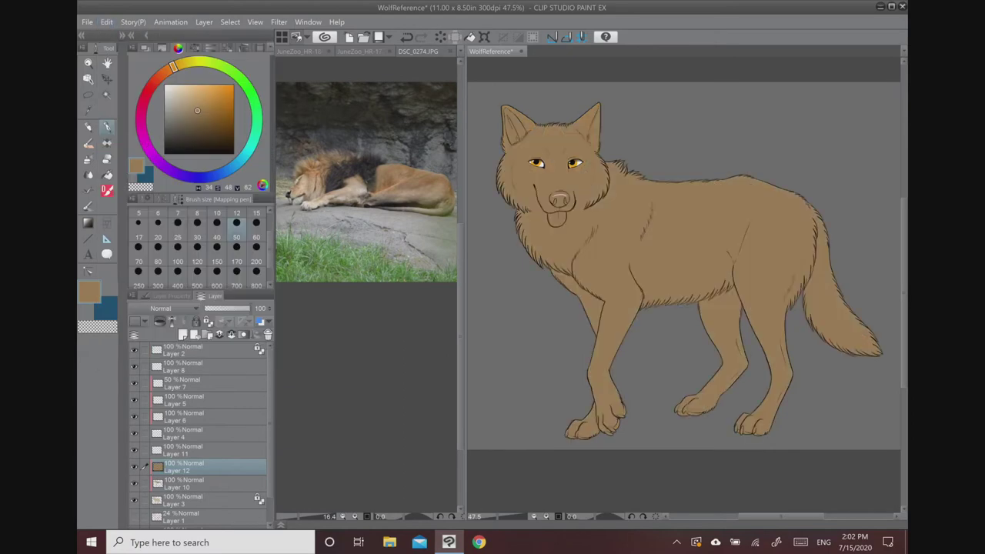
- Sample the dark color of the lion's mane and add a new layer above the tan fill for it
{"action": "left_click", "coordinate": [417, 51]}
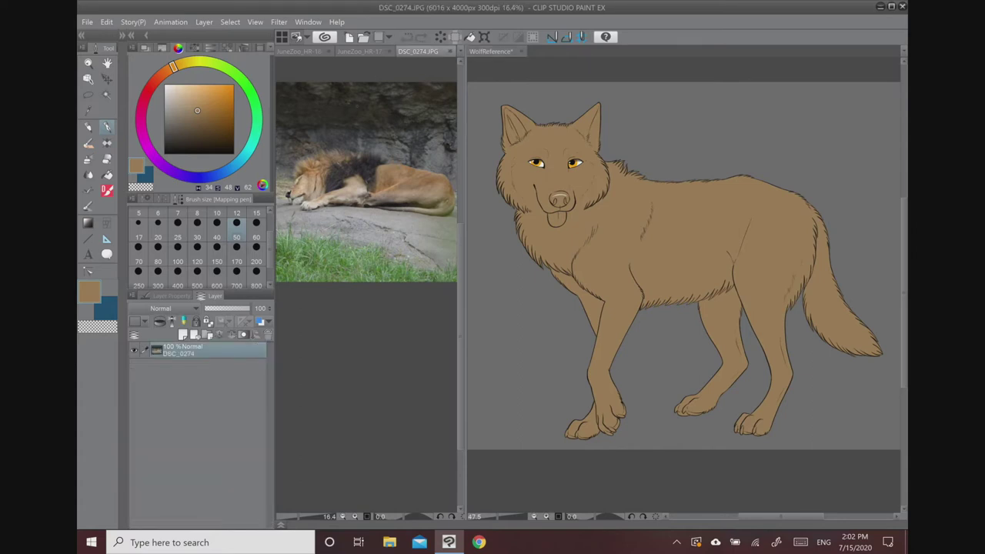
{"action": "left_click", "coordinate": [354, 174], "text": "alt"}
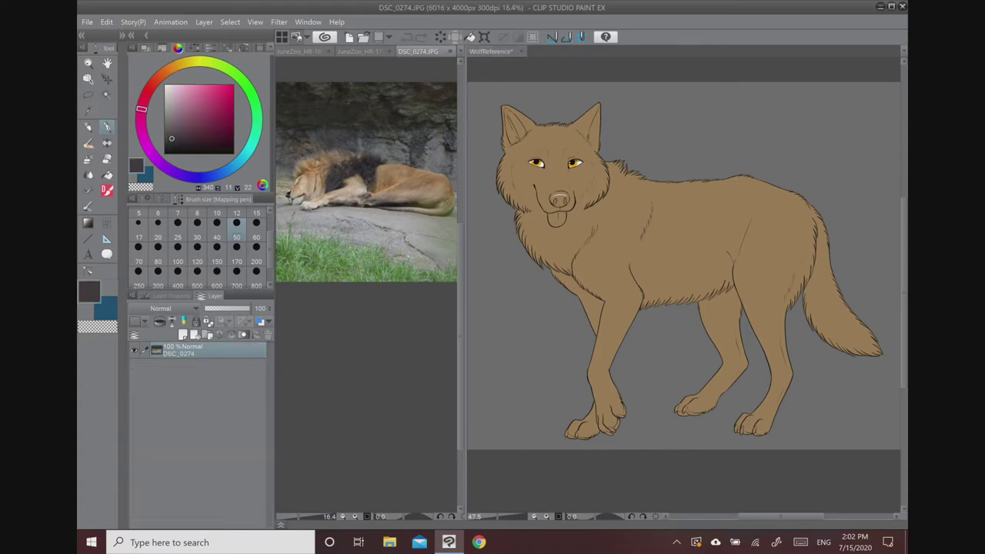
{"action": "left_click", "coordinate": [589, 81]}
{"action": "left_click", "coordinate": [182, 333]}
{"action": "left_click_drag", "start_coordinate": [596, 216], "coordinate": [606, 138]}
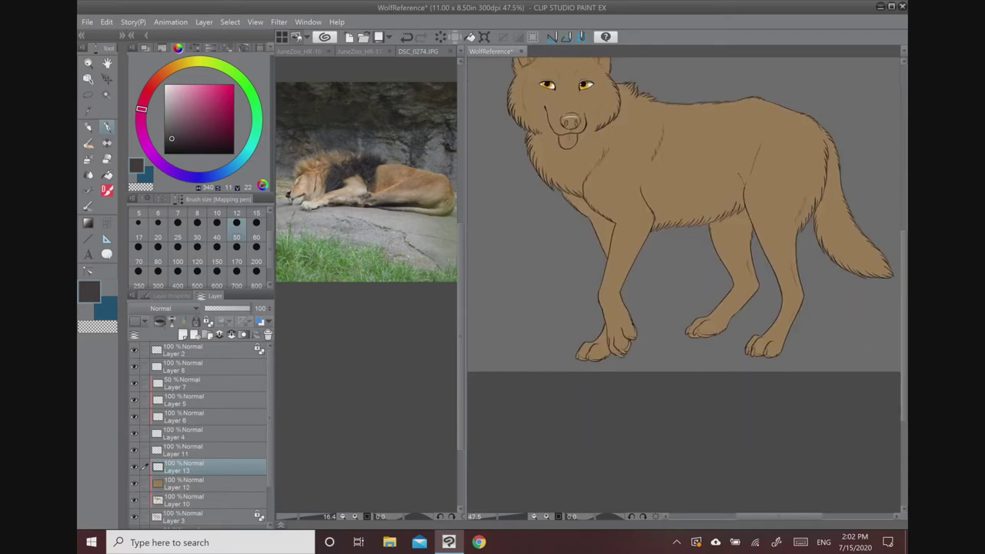
- Paint a dark mane patch over the withers, neck and chest and down behind the front leg with brush size 150
{"action": "scroll", "coordinate": [606, 137], "scroll_direction": "up", "scroll_amount": 3}
{"action": "left_click_drag", "start_coordinate": [606, 81], "coordinate": [584, 147]}
{"action": "left_click", "coordinate": [217, 252]}
{"action": "mouse_move", "coordinate": [526, 313]}
{"action": "left_mouse_down"}
{"action": "mouse_move", "coordinate": [523, 262]}
{"action": "mouse_move", "coordinate": [523, 323]}
{"action": "mouse_move", "coordinate": [542, 235]}
{"action": "mouse_move", "coordinate": [569, 219]}
{"action": "mouse_move", "coordinate": [534, 304]}
{"action": "mouse_move", "coordinate": [596, 204]}
{"action": "mouse_move", "coordinate": [573, 211]}
{"action": "mouse_move", "coordinate": [621, 177]}
{"action": "mouse_move", "coordinate": [604, 185]}
{"action": "mouse_move", "coordinate": [642, 127]}
{"action": "mouse_move", "coordinate": [650, 154]}
{"action": "mouse_move", "coordinate": [616, 188]}
{"action": "mouse_move", "coordinate": [692, 150]}
{"action": "mouse_move", "coordinate": [662, 235]}
{"action": "mouse_move", "coordinate": [641, 160]}
{"action": "mouse_move", "coordinate": [731, 194]}
{"action": "left_mouse_up"}
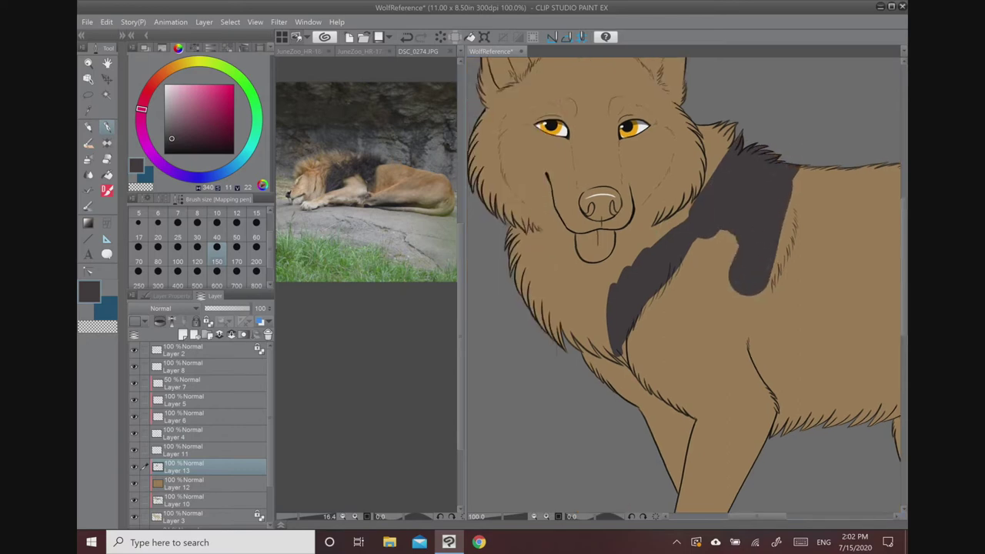
{"action": "mouse_move", "coordinate": [613, 313]}
{"action": "left_mouse_down"}
{"action": "mouse_move", "coordinate": [542, 323]}
{"action": "mouse_move", "coordinate": [596, 342]}
{"action": "mouse_move", "coordinate": [548, 337]}
{"action": "mouse_move", "coordinate": [615, 357]}
{"action": "mouse_move", "coordinate": [610, 328]}
{"action": "mouse_move", "coordinate": [519, 290]}
{"action": "mouse_move", "coordinate": [599, 300]}
{"action": "mouse_move", "coordinate": [712, 223]}
{"action": "mouse_move", "coordinate": [653, 190]}
{"action": "left_mouse_up"}
{"action": "mouse_move", "coordinate": [594, 223]}
{"action": "left_mouse_down"}
{"action": "mouse_move", "coordinate": [623, 212]}
{"action": "mouse_move", "coordinate": [687, 266]}
{"action": "left_mouse_up"}
{"action": "mouse_move", "coordinate": [687, 266]}
{"action": "left_mouse_down"}
{"action": "mouse_move", "coordinate": [634, 194]}
{"action": "mouse_move", "coordinate": [650, 199]}
{"action": "mouse_move", "coordinate": [683, 267]}
{"action": "left_mouse_up"}
{"action": "mouse_move", "coordinate": [658, 218]}
{"action": "left_mouse_down"}
{"action": "mouse_move", "coordinate": [687, 323]}
{"action": "mouse_move", "coordinate": [683, 231]}
{"action": "mouse_move", "coordinate": [686, 289]}
{"action": "mouse_move", "coordinate": [703, 135]}
{"action": "mouse_move", "coordinate": [683, 246]}
{"action": "mouse_move", "coordinate": [696, 112]}
{"action": "left_mouse_up"}
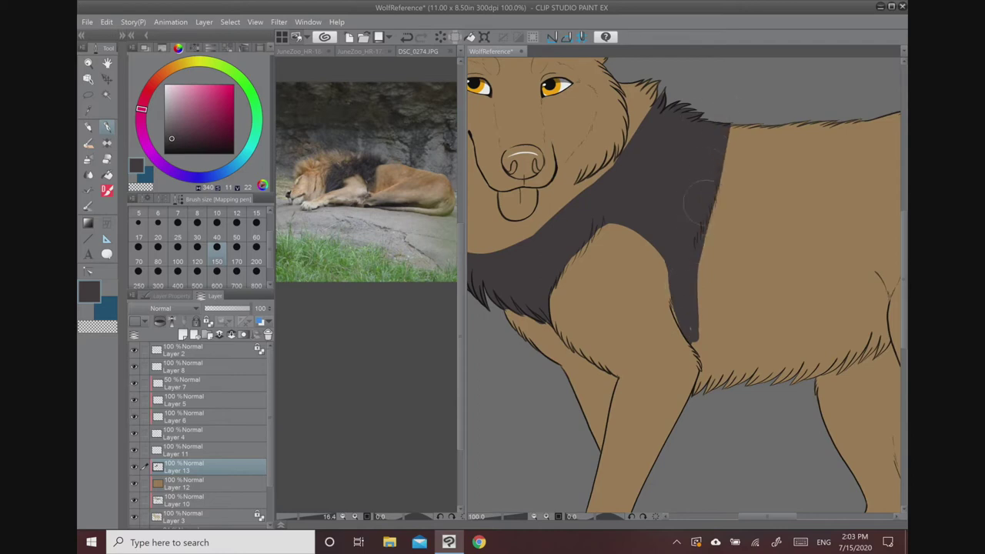
{"action": "mouse_move", "coordinate": [687, 277]}
{"action": "left_mouse_down"}
{"action": "mouse_move", "coordinate": [692, 328]}
{"action": "mouse_move", "coordinate": [669, 297]}
{"action": "left_mouse_up"}
{"action": "left_click_drag", "start_coordinate": [691, 342], "coordinate": [700, 362]}
{"action": "key", "text": "ctrl+0"}
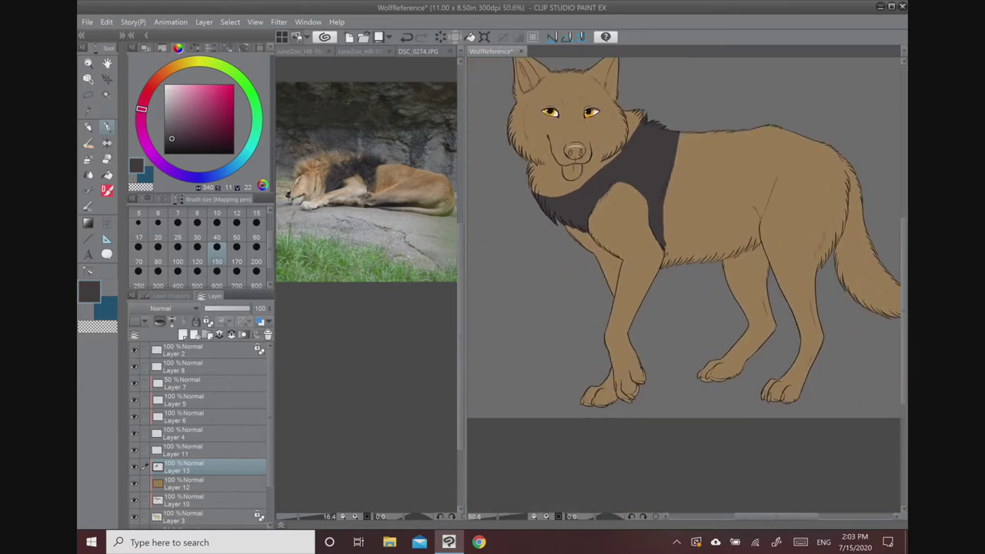
- Cut short fur strokes in transparent color, brush size 50, into the mane patch's upper edge across the chest
{"action": "scroll", "coordinate": [666, 157], "scroll_direction": "up", "scroll_amount": 2}
{"action": "left_click_drag", "start_coordinate": [661, 154], "coordinate": [665, 215]}
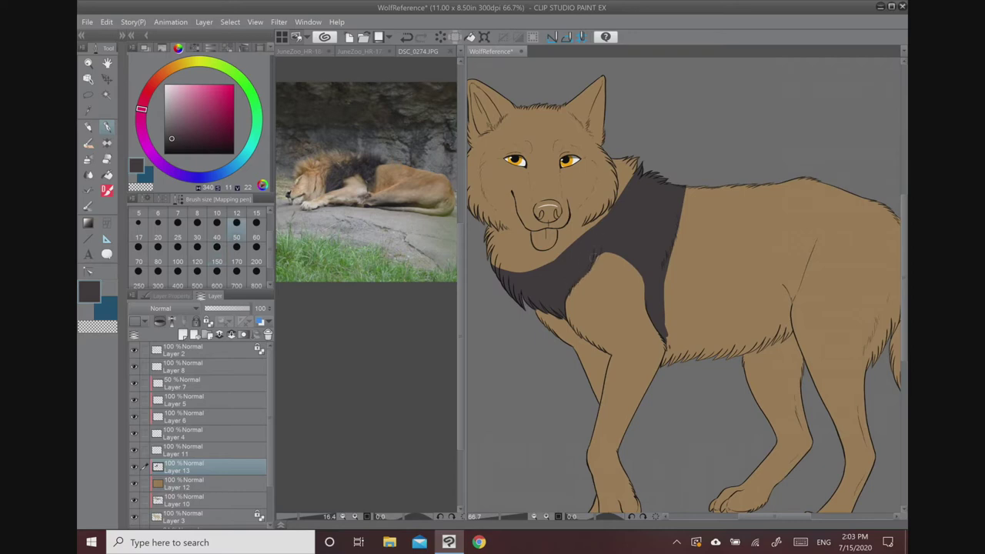
{"action": "left_click_drag", "start_coordinate": [618, 220], "coordinate": [634, 193]}
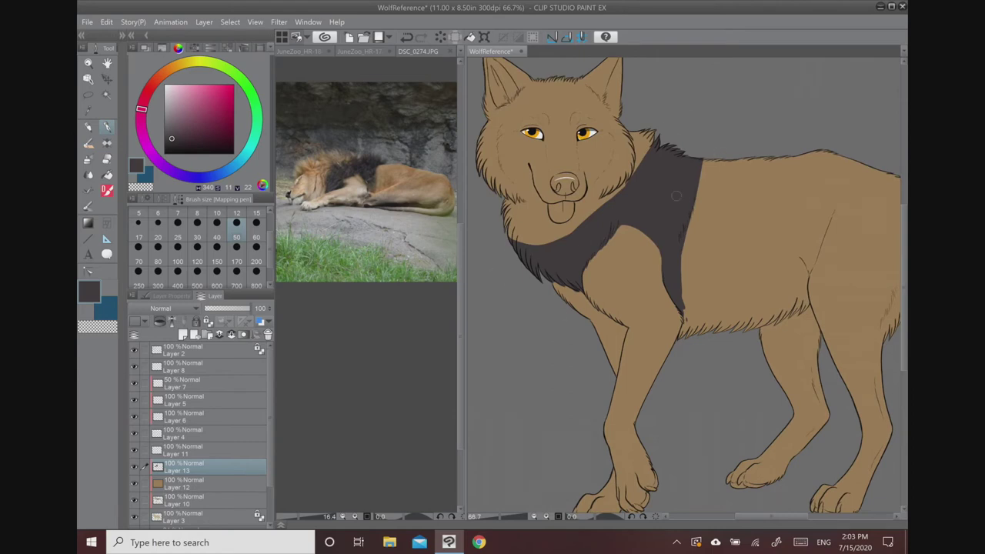
{"action": "scroll", "coordinate": [525, 220], "scroll_direction": "up", "scroll_amount": 2}
{"action": "key", "text": "c"}
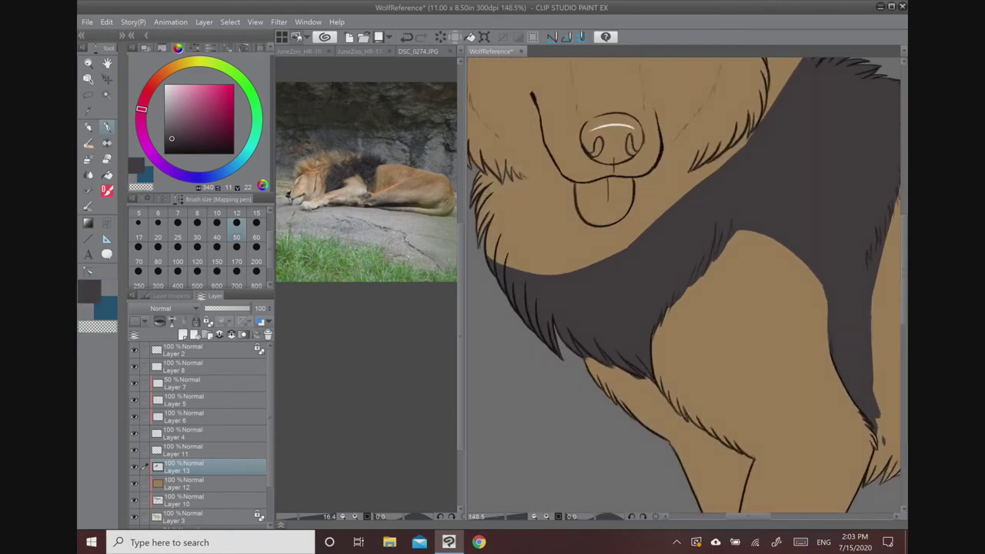
{"action": "mouse_move", "coordinate": [484, 259]}
{"action": "left_mouse_down"}
{"action": "mouse_move", "coordinate": [510, 289]}
{"action": "mouse_move", "coordinate": [532, 281]}
{"action": "mouse_move", "coordinate": [562, 290]}
{"action": "left_mouse_up"}
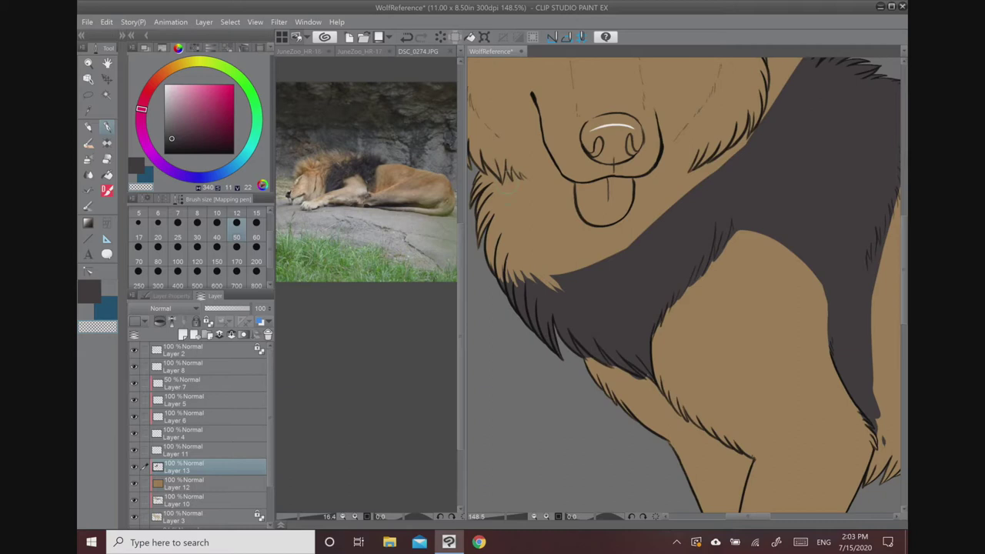
{"action": "mouse_move", "coordinate": [556, 280]}
{"action": "left_mouse_down"}
{"action": "mouse_move", "coordinate": [569, 292]}
{"action": "mouse_move", "coordinate": [565, 285]}
{"action": "left_mouse_up"}
{"action": "mouse_move", "coordinate": [561, 273]}
{"action": "left_mouse_down"}
{"action": "mouse_move", "coordinate": [575, 288]}
{"action": "mouse_move", "coordinate": [592, 283]}
{"action": "left_mouse_up"}
{"action": "left_click_drag", "start_coordinate": [523, 270], "coordinate": [529, 280]}
{"action": "mouse_move", "coordinate": [586, 268]}
{"action": "left_mouse_down"}
{"action": "mouse_move", "coordinate": [590, 283]}
{"action": "mouse_move", "coordinate": [605, 281]}
{"action": "mouse_move", "coordinate": [613, 270]}
{"action": "mouse_move", "coordinate": [586, 268]}
{"action": "mouse_move", "coordinate": [659, 219]}
{"action": "mouse_move", "coordinate": [656, 237]}
{"action": "left_mouse_up"}
- Continue the transparent fur strokes along the mane's front edge, from below the cheek up to the nape
{"action": "key", "text": "c"}
{"action": "left_click", "coordinate": [98, 326]}
{"action": "left_click_drag", "start_coordinate": [683, 197], "coordinate": [668, 229]}
{"action": "mouse_move", "coordinate": [691, 196]}
{"action": "left_mouse_down"}
{"action": "mouse_move", "coordinate": [680, 216]}
{"action": "mouse_move", "coordinate": [690, 207]}
{"action": "left_mouse_up"}
{"action": "mouse_move", "coordinate": [717, 171]}
{"action": "left_mouse_down"}
{"action": "mouse_move", "coordinate": [702, 201]}
{"action": "mouse_move", "coordinate": [708, 192]}
{"action": "left_mouse_up"}
{"action": "left_click_drag", "start_coordinate": [737, 73], "coordinate": [582, 184]}
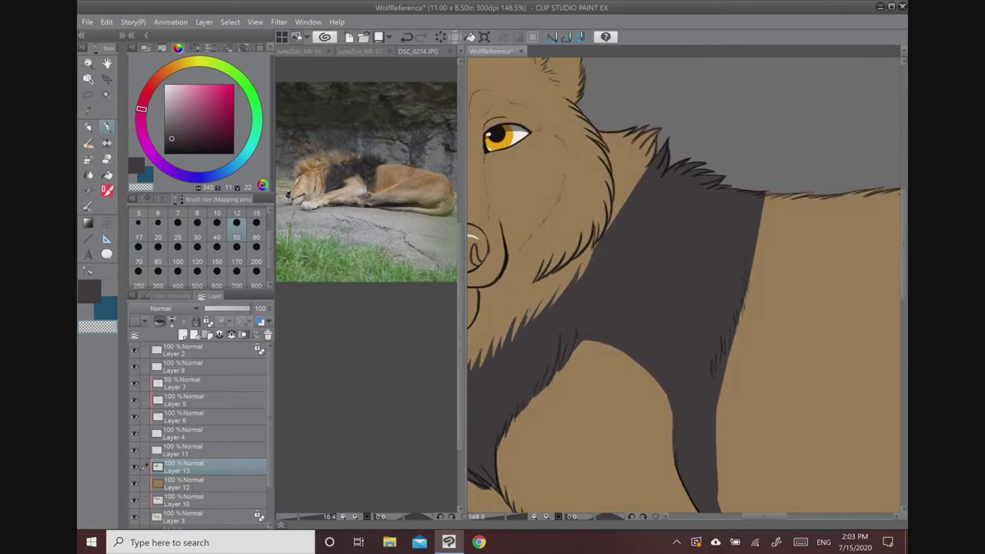
{"action": "mouse_move", "coordinate": [598, 263]}
{"action": "left_mouse_down"}
{"action": "mouse_move", "coordinate": [620, 210]}
{"action": "mouse_move", "coordinate": [599, 242]}
{"action": "mouse_move", "coordinate": [623, 223]}
{"action": "left_mouse_up"}
{"action": "left_click_drag", "start_coordinate": [636, 186], "coordinate": [619, 223]}
{"action": "mouse_move", "coordinate": [646, 174]}
{"action": "left_mouse_down"}
{"action": "mouse_move", "coordinate": [626, 223]}
{"action": "mouse_move", "coordinate": [644, 178]}
{"action": "left_mouse_up"}
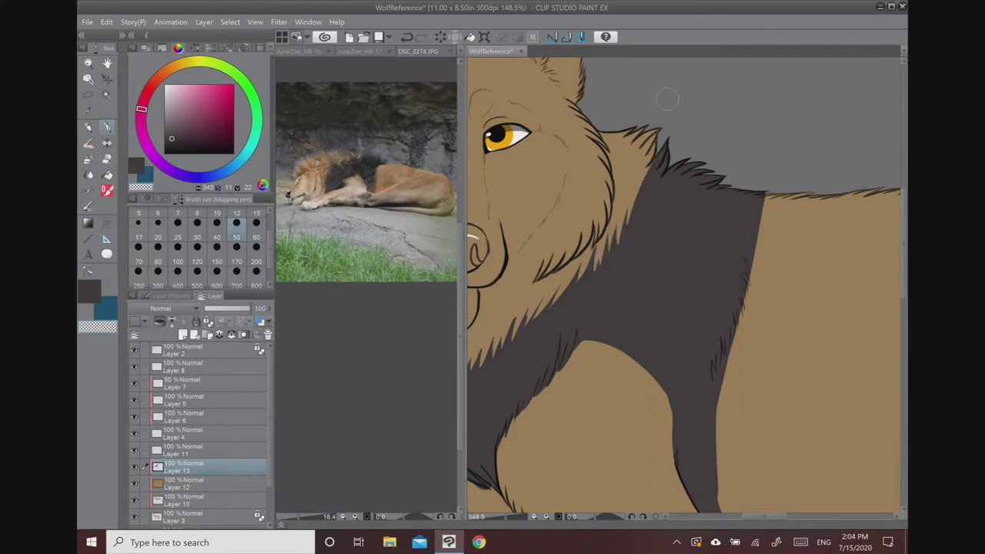
- Break up the mane's rear edge, from the elbow up to the back, with short transparent fur strokes
{"action": "scroll", "coordinate": [752, 223], "scroll_direction": "down", "scroll_amount": 2}
{"action": "left_click_drag", "start_coordinate": [752, 223], "coordinate": [675, 155]}
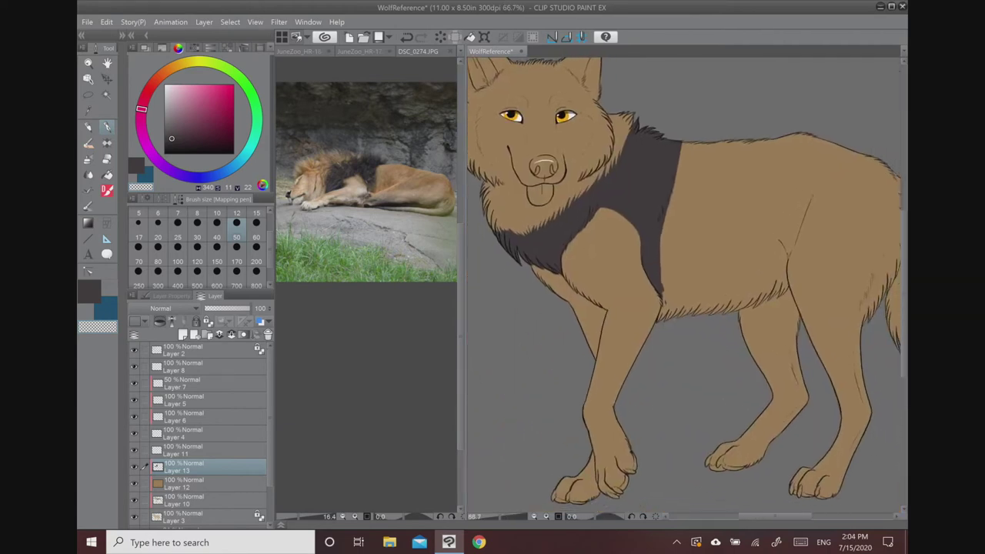
{"action": "mouse_move", "coordinate": [663, 276]}
{"action": "left_mouse_down"}
{"action": "mouse_move", "coordinate": [657, 292]}
{"action": "mouse_move", "coordinate": [658, 271]}
{"action": "left_mouse_up"}
{"action": "mouse_move", "coordinate": [660, 226]}
{"action": "left_mouse_down"}
{"action": "mouse_move", "coordinate": [656, 255]}
{"action": "mouse_move", "coordinate": [659, 240]}
{"action": "left_mouse_up"}
{"action": "left_click_drag", "start_coordinate": [667, 204], "coordinate": [662, 225]}
{"action": "left_click_drag", "start_coordinate": [674, 182], "coordinate": [669, 197]}
{"action": "left_click_drag", "start_coordinate": [677, 163], "coordinate": [669, 177]}
{"action": "scroll", "coordinate": [675, 132], "scroll_direction": "down", "scroll_amount": 2}
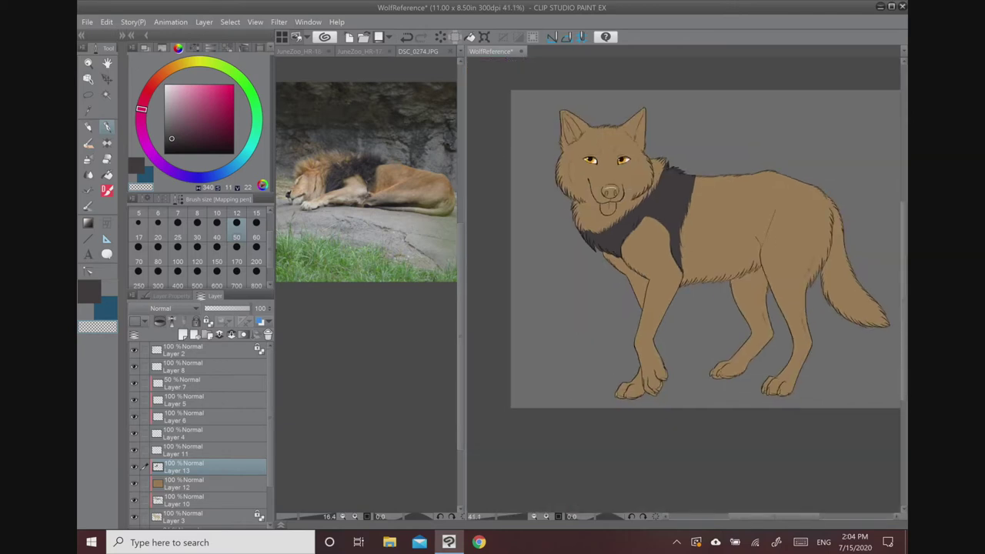
{"action": "scroll", "coordinate": [625, 214], "scroll_direction": "up", "scroll_amount": 1}
- Sample the pale cream of the lion's paw and add a new layer between the mane layer and the tan fill
{"action": "left_click", "coordinate": [418, 51]}
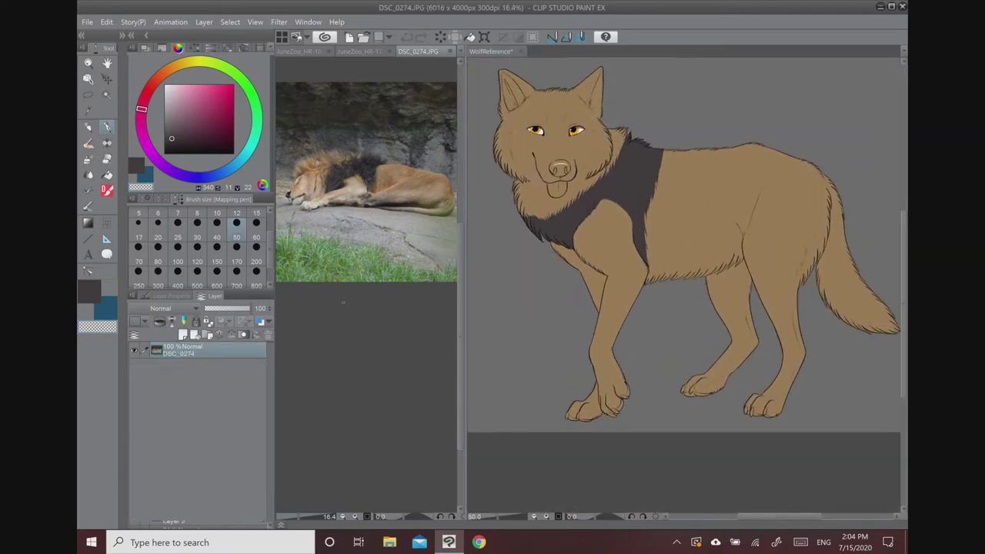
{"action": "left_click", "coordinate": [309, 205], "text": "alt"}
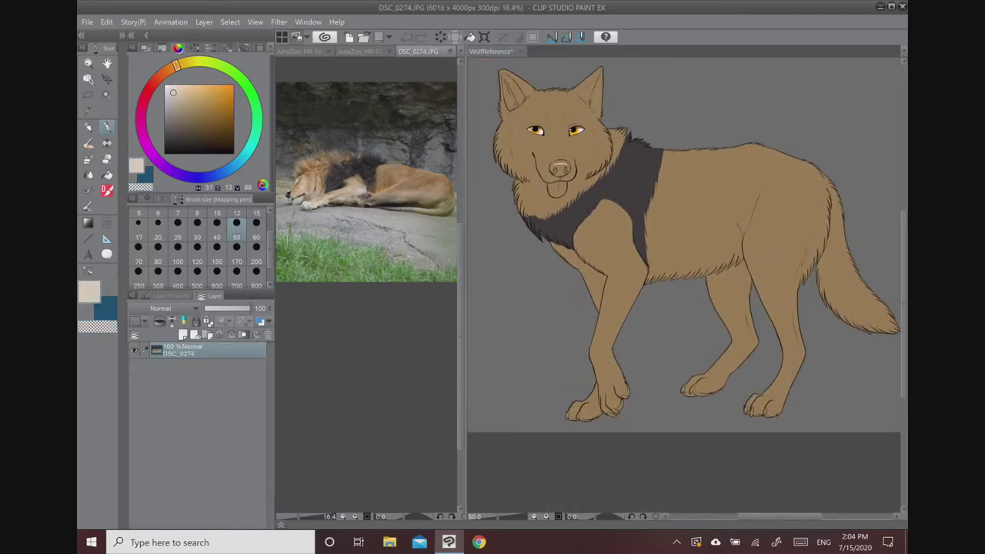
{"action": "left_click", "coordinate": [630, 123]}
{"action": "key", "text": "ctrl+shift+n"}
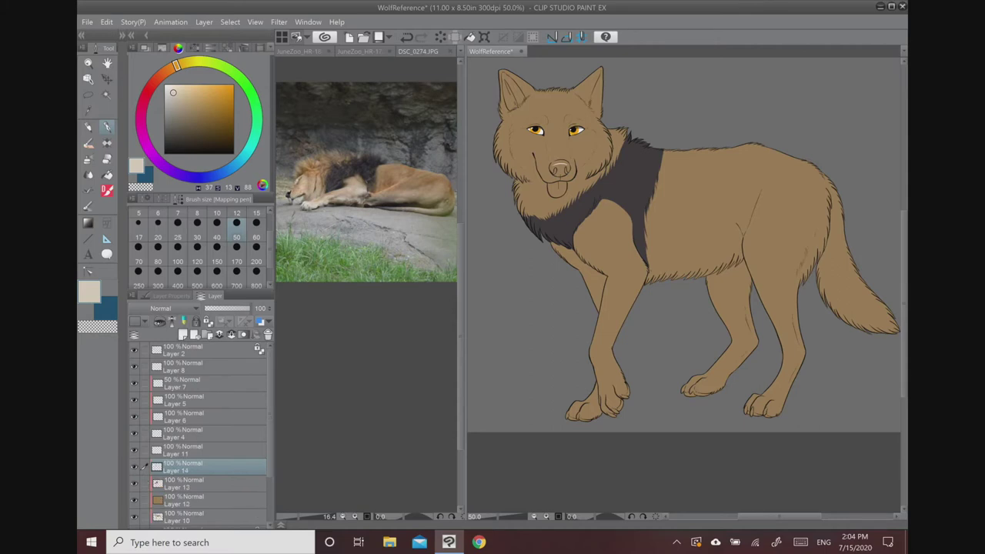
{"action": "left_click_drag", "start_coordinate": [202, 468], "coordinate": [202, 493]}
{"action": "scroll", "coordinate": [646, 404], "scroll_direction": "up", "scroll_amount": 3}
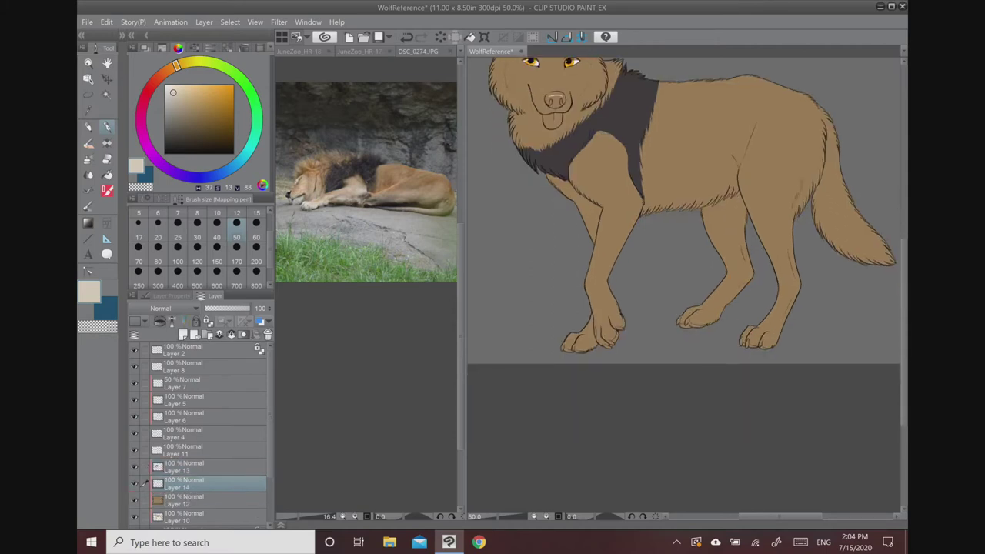
- Paint both front paws cream and extend the marking up the back of the near foreleg to the elbow
{"action": "left_click_drag", "start_coordinate": [589, 354], "coordinate": [569, 373]}
{"action": "left_click_drag", "start_coordinate": [597, 326], "coordinate": [569, 396]}
{"action": "mouse_move", "coordinate": [589, 350]}
{"action": "left_mouse_down"}
{"action": "mouse_move", "coordinate": [593, 423]}
{"action": "mouse_move", "coordinate": [603, 423]}
{"action": "left_mouse_up"}
{"action": "left_click_drag", "start_coordinate": [611, 369], "coordinate": [617, 399]}
{"action": "left_click_drag", "start_coordinate": [541, 404], "coordinate": [542, 423]}
{"action": "mouse_move", "coordinate": [553, 385]}
{"action": "left_mouse_down"}
{"action": "mouse_move", "coordinate": [563, 431]}
{"action": "mouse_move", "coordinate": [517, 432]}
{"action": "left_mouse_up"}
{"action": "mouse_move", "coordinate": [591, 351]}
{"action": "left_mouse_down"}
{"action": "mouse_move", "coordinate": [605, 248]}
{"action": "mouse_move", "coordinate": [643, 179]}
{"action": "mouse_move", "coordinate": [600, 299]}
{"action": "left_mouse_up"}
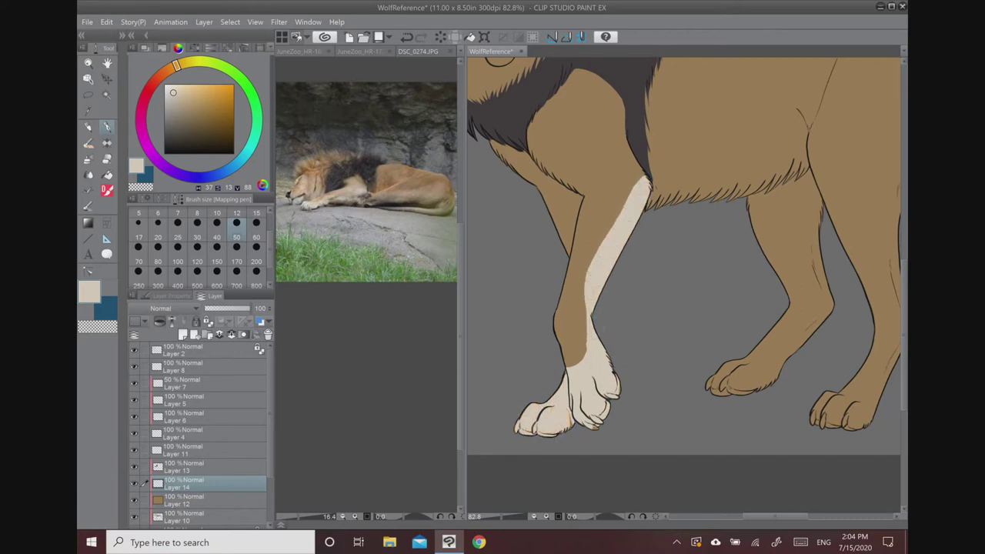
- Paint both hind paws and the backs of the lower hind legs cream, redoing the first stroke on the near leg
{"action": "mouse_move", "coordinate": [642, 183]}
{"action": "left_mouse_down"}
{"action": "mouse_move", "coordinate": [639, 174]}
{"action": "mouse_move", "coordinate": [516, 188]}
{"action": "left_mouse_up"}
{"action": "mouse_move", "coordinate": [703, 251]}
{"action": "left_mouse_down"}
{"action": "mouse_move", "coordinate": [640, 344]}
{"action": "mouse_move", "coordinate": [597, 373]}
{"action": "mouse_move", "coordinate": [668, 340]}
{"action": "mouse_move", "coordinate": [640, 377]}
{"action": "mouse_move", "coordinate": [591, 378]}
{"action": "left_mouse_up"}
{"action": "left_click_drag", "start_coordinate": [695, 315], "coordinate": [710, 266]}
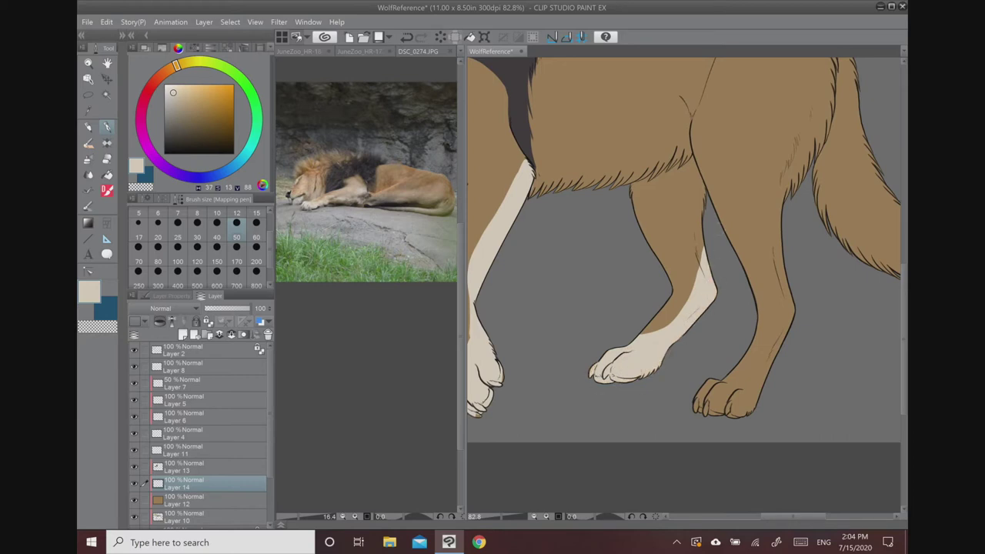
{"action": "left_click_drag", "start_coordinate": [792, 306], "coordinate": [701, 412]}
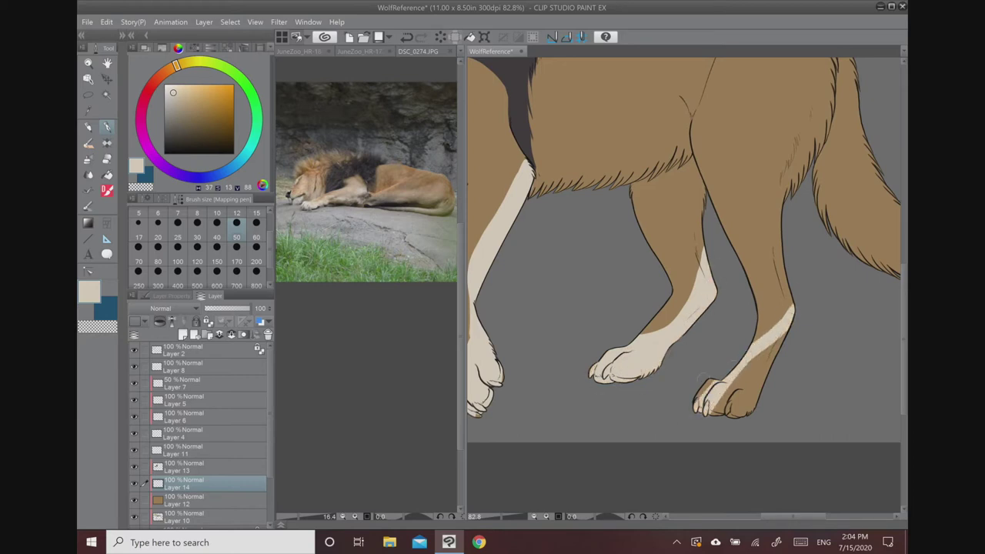
{"action": "left_click", "coordinate": [407, 37]}
{"action": "mouse_move", "coordinate": [793, 315]}
{"action": "left_mouse_down"}
{"action": "mouse_move", "coordinate": [734, 376]}
{"action": "mouse_move", "coordinate": [745, 378]}
{"action": "mouse_move", "coordinate": [715, 375]}
{"action": "mouse_move", "coordinate": [753, 389]}
{"action": "mouse_move", "coordinate": [727, 406]}
{"action": "mouse_move", "coordinate": [746, 404]}
{"action": "mouse_move", "coordinate": [706, 411]}
{"action": "left_mouse_up"}
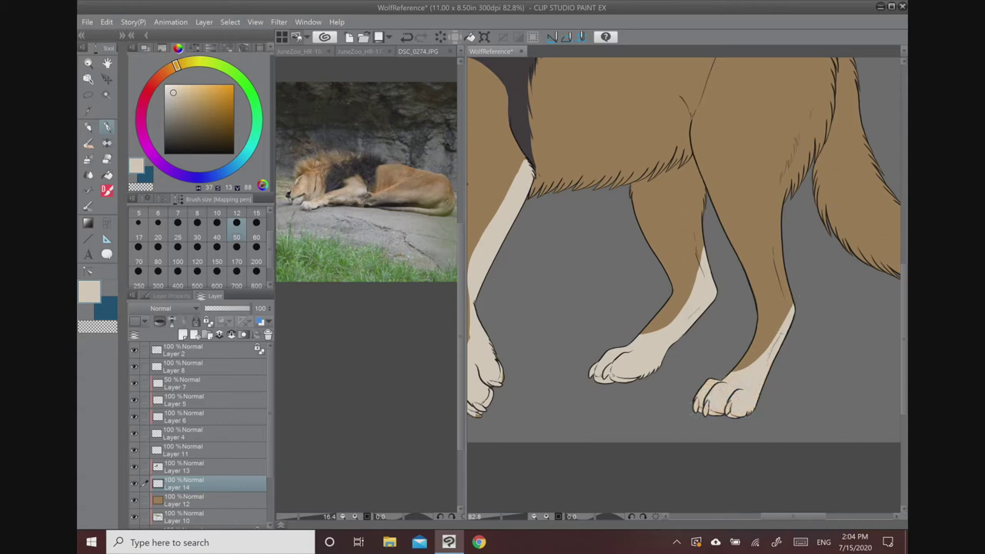
{"action": "scroll", "coordinate": [738, 266], "scroll_direction": "down", "scroll_amount": 5}
{"action": "scroll", "coordinate": [662, 173], "scroll_direction": "up", "scroll_amount": 2}
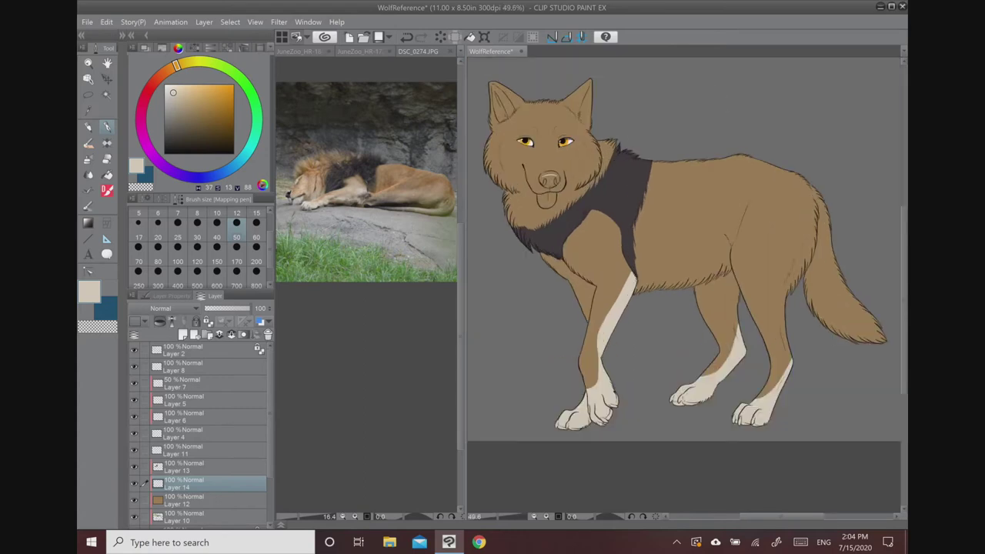
- Sample the dark mane color from the drawing and paint the tip of the tail with it
{"action": "left_click", "coordinate": [620, 171], "text": "alt"}
{"action": "left_click_drag", "start_coordinate": [624, 161], "coordinate": [476, 124]}
{"action": "mouse_move", "coordinate": [716, 305]}
{"action": "left_mouse_down"}
{"action": "mouse_move", "coordinate": [697, 293]}
{"action": "mouse_move", "coordinate": [731, 300]}
{"action": "mouse_move", "coordinate": [690, 286]}
{"action": "mouse_move", "coordinate": [689, 275]}
{"action": "mouse_move", "coordinate": [720, 264]}
{"action": "mouse_move", "coordinate": [689, 280]}
{"action": "left_mouse_up"}
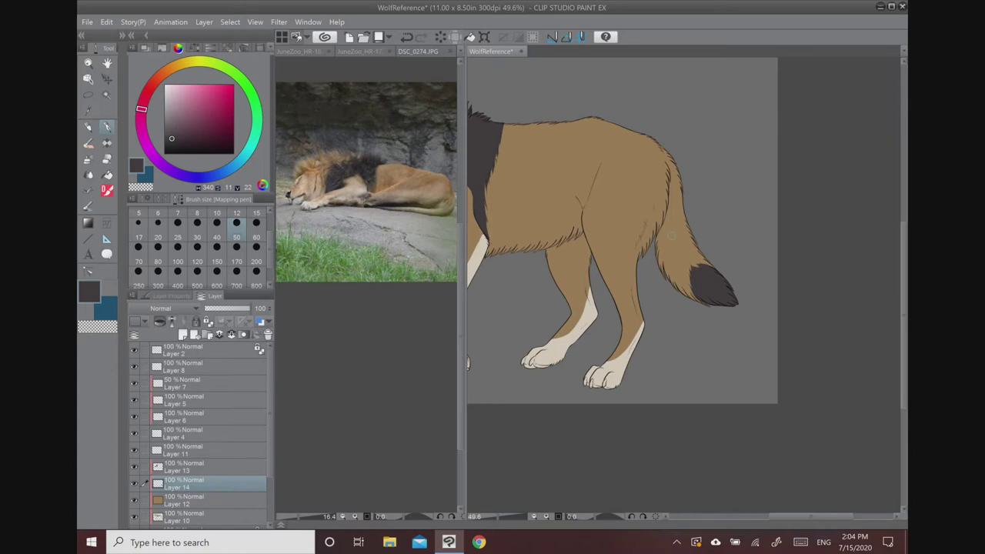
{"action": "key", "text": "ctrl+0"}
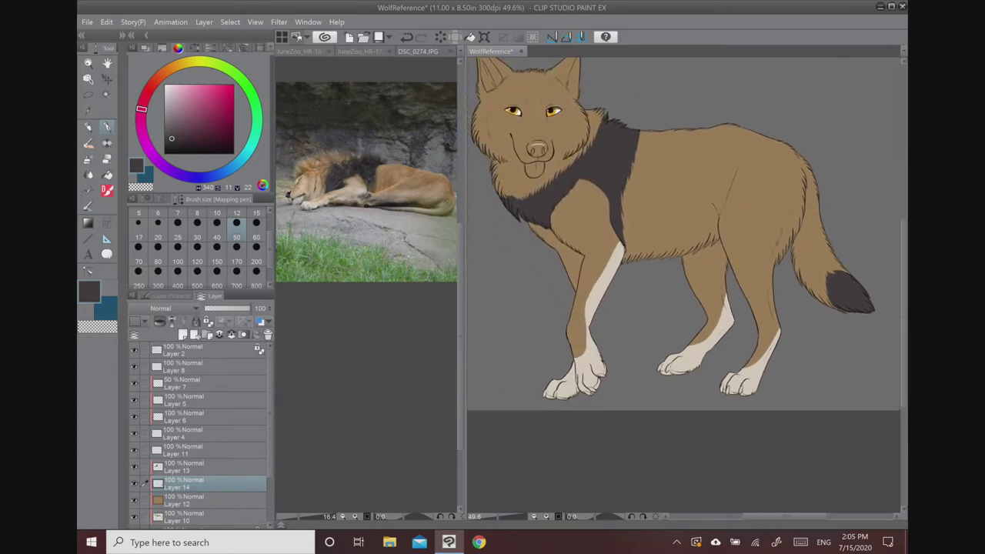
- Soften the border between cream and tan on the near foreleg using the Soft airbrush at size 80
{"action": "left_click", "coordinate": [105, 325]}
{"action": "scroll", "coordinate": [611, 346], "scroll_direction": "up", "scroll_amount": 4}
{"action": "left_click", "coordinate": [560, 338], "text": "alt"}
{"action": "mouse_move", "coordinate": [545, 365]}
{"action": "left_mouse_down"}
{"action": "mouse_move", "coordinate": [546, 381]}
{"action": "mouse_move", "coordinate": [576, 383]}
{"action": "left_mouse_up"}
{"action": "left_click_drag", "start_coordinate": [601, 343], "coordinate": [600, 333]}
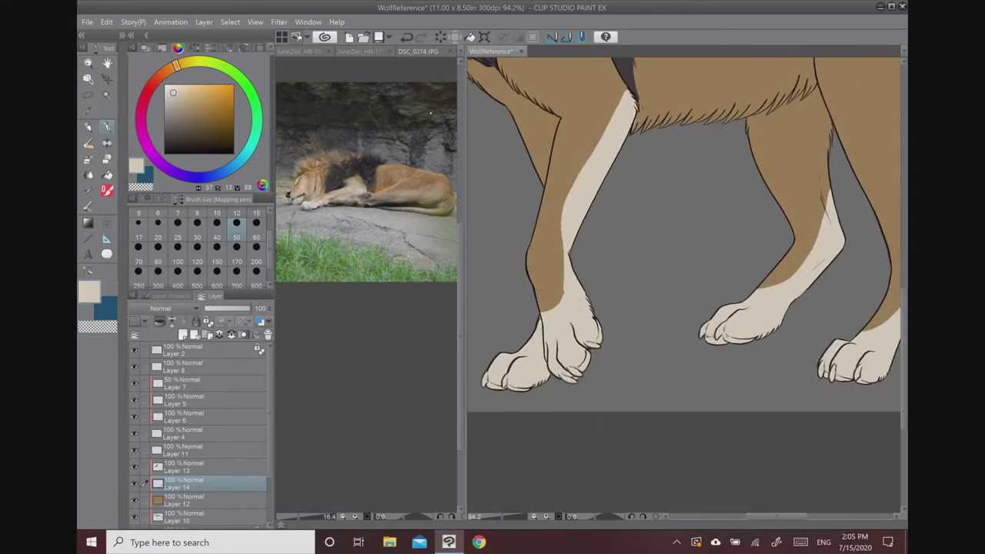
{"action": "key", "text": "b"}
{"action": "mouse_move", "coordinate": [543, 309]}
{"action": "left_mouse_down"}
{"action": "mouse_move", "coordinate": [562, 289]}
{"action": "mouse_move", "coordinate": [562, 253]}
{"action": "left_mouse_up"}
{"action": "left_click", "coordinate": [158, 247]}
{"action": "left_click_drag", "start_coordinate": [538, 310], "coordinate": [560, 237]}
{"action": "mouse_move", "coordinate": [566, 213]}
{"action": "left_mouse_down"}
{"action": "mouse_move", "coordinate": [617, 101]}
{"action": "mouse_move", "coordinate": [597, 154]}
{"action": "left_mouse_up"}
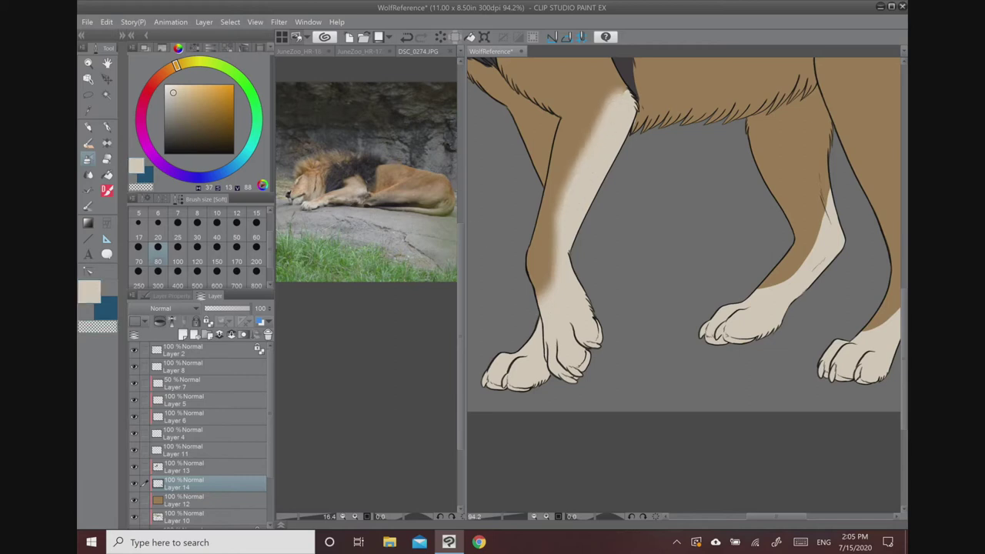
{"action": "left_click_drag", "start_coordinate": [548, 300], "coordinate": [558, 217]}
{"action": "left_click_drag", "start_coordinate": [606, 112], "coordinate": [557, 214]}
{"action": "left_click_drag", "start_coordinate": [614, 96], "coordinate": [561, 212]}
- Soften the cream marking's edges on both hind legs with the same airbrush so they fade into the tan
{"action": "left_click_drag", "start_coordinate": [792, 278], "coordinate": [754, 296]}
{"action": "left_click_drag", "start_coordinate": [835, 196], "coordinate": [758, 288]}
{"action": "left_click_drag", "start_coordinate": [770, 246], "coordinate": [625, 220]}
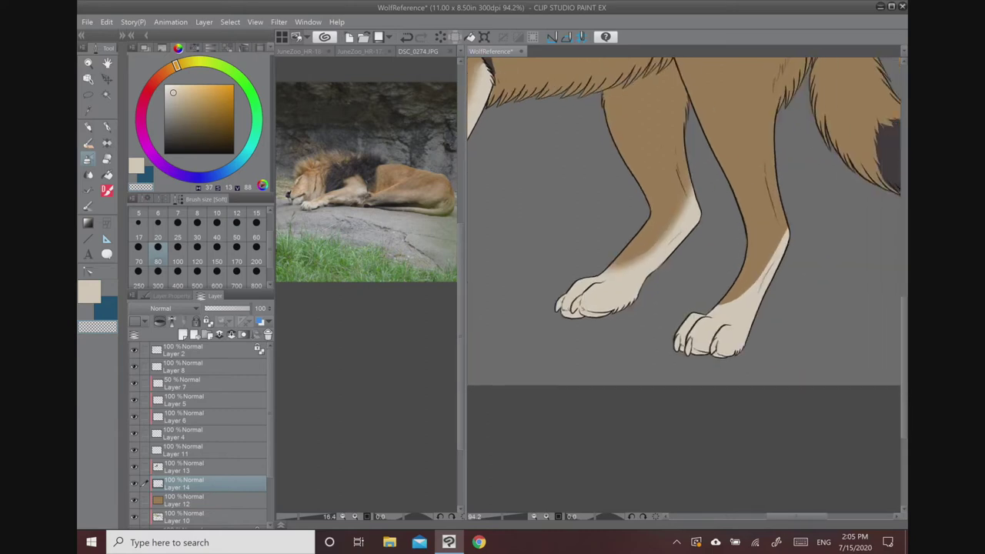
{"action": "left_click_drag", "start_coordinate": [689, 192], "coordinate": [633, 264]}
{"action": "left_click_drag", "start_coordinate": [757, 284], "coordinate": [714, 313]}
{"action": "mouse_move", "coordinate": [788, 229]}
{"action": "left_mouse_down"}
{"action": "mouse_move", "coordinate": [710, 316]}
{"action": "mouse_move", "coordinate": [756, 286]}
{"action": "left_mouse_up"}
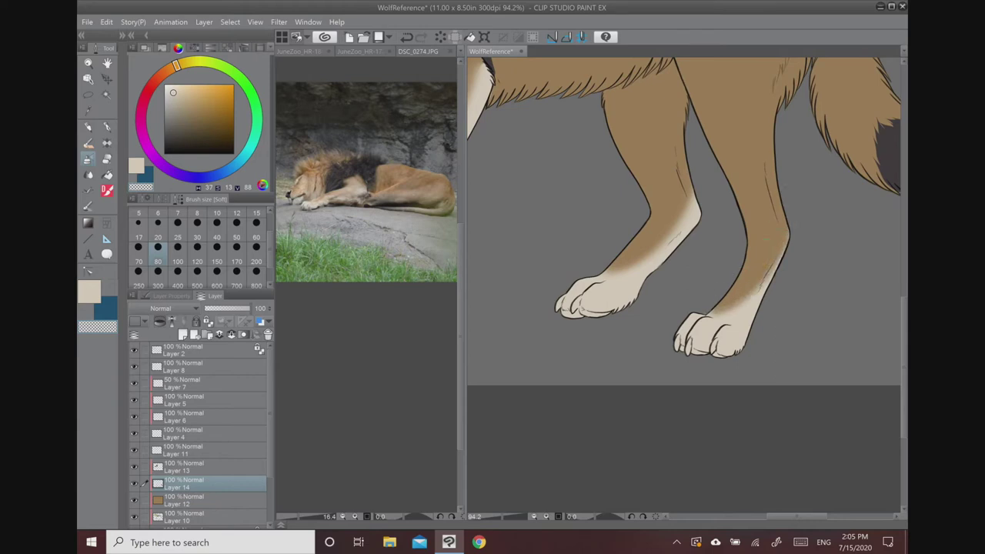
{"action": "scroll", "coordinate": [756, 175], "scroll_direction": "down", "scroll_amount": 4}
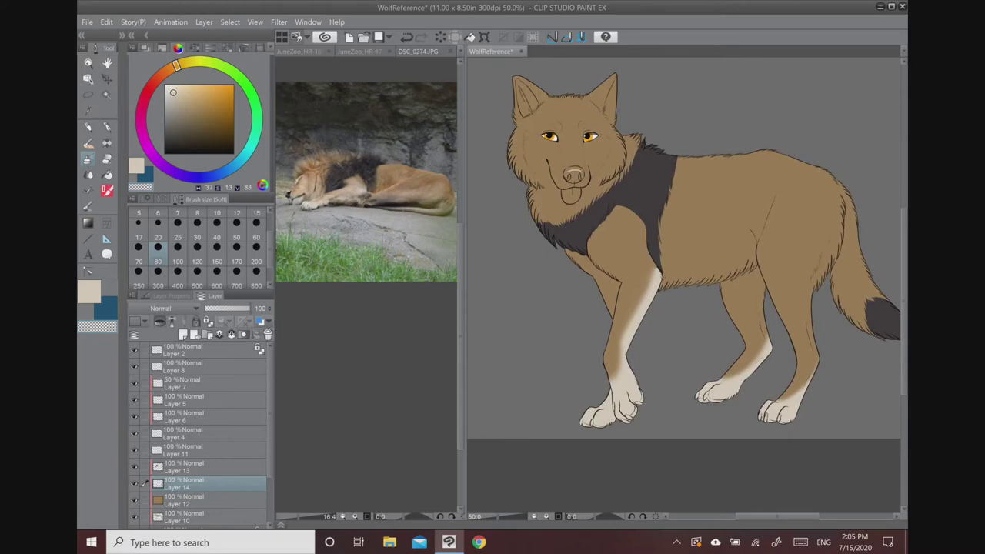
- Airbrush soft cream highlights along the top of the wolf's nose and around the eye farther from the body, using brush size 15
{"action": "left_click_drag", "start_coordinate": [628, 315], "coordinate": [618, 349]}
{"action": "left_click", "coordinate": [363, 176]}
{"action": "left_click_drag", "start_coordinate": [296, 166], "coordinate": [364, 154]}
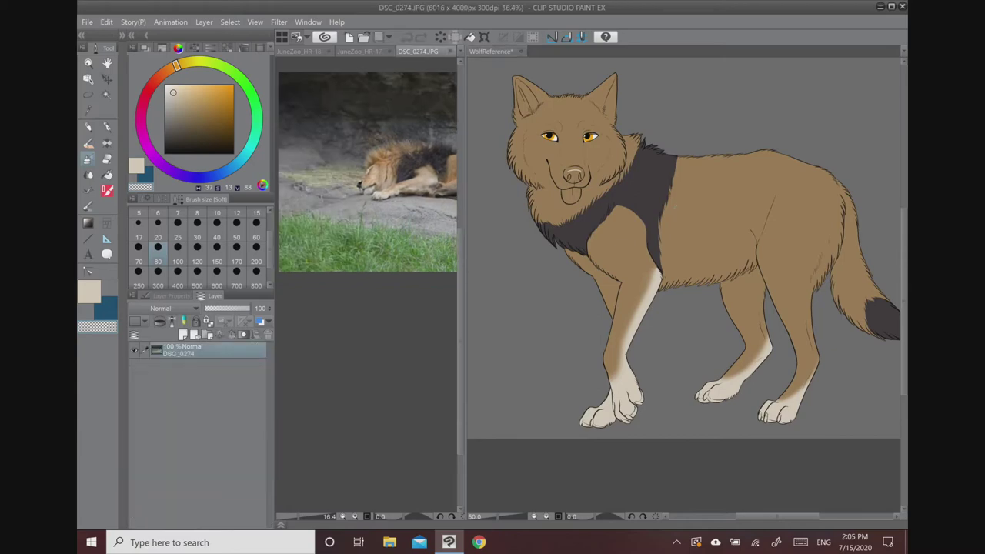
{"action": "scroll", "coordinate": [358, 154], "scroll_direction": "up", "scroll_amount": 3}
{"action": "left_click", "coordinate": [577, 157]}
{"action": "scroll", "coordinate": [580, 162], "scroll_direction": "up", "scroll_amount": 4}
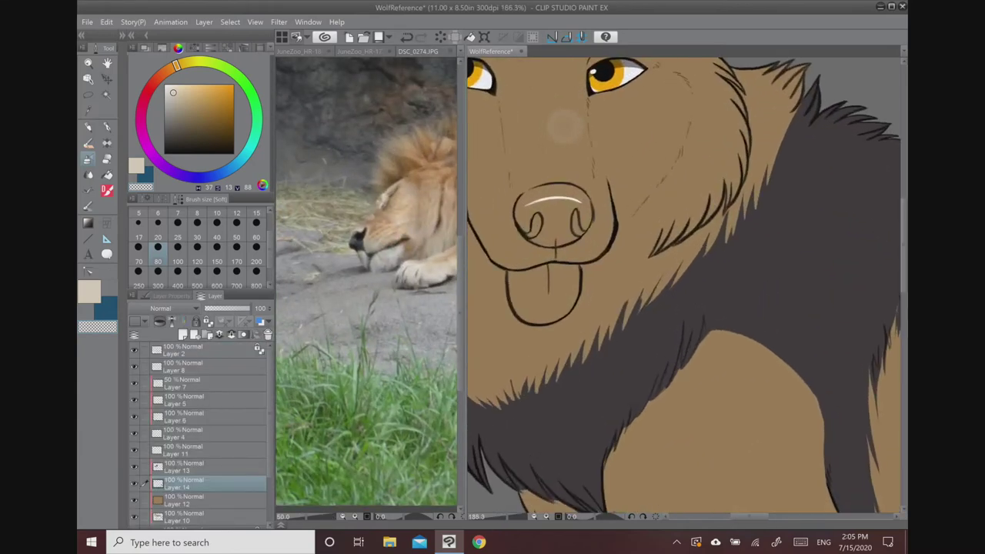
{"action": "left_click", "coordinate": [256, 213]}
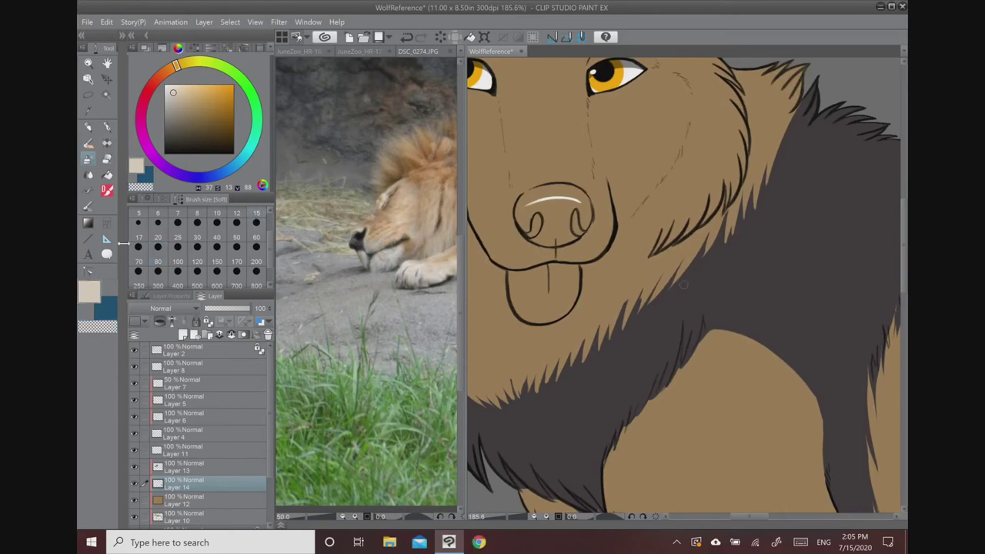
{"action": "left_click_drag", "start_coordinate": [519, 193], "coordinate": [588, 184]}
{"action": "left_click_drag", "start_coordinate": [584, 231], "coordinate": [740, 307]}
{"action": "mouse_move", "coordinate": [586, 142]}
{"action": "left_mouse_down"}
{"action": "mouse_move", "coordinate": [639, 131]}
{"action": "mouse_move", "coordinate": [652, 155]}
{"action": "mouse_move", "coordinate": [602, 159]}
{"action": "mouse_move", "coordinate": [644, 171]}
{"action": "mouse_move", "coordinate": [654, 141]}
{"action": "mouse_move", "coordinate": [648, 176]}
{"action": "left_mouse_up"}
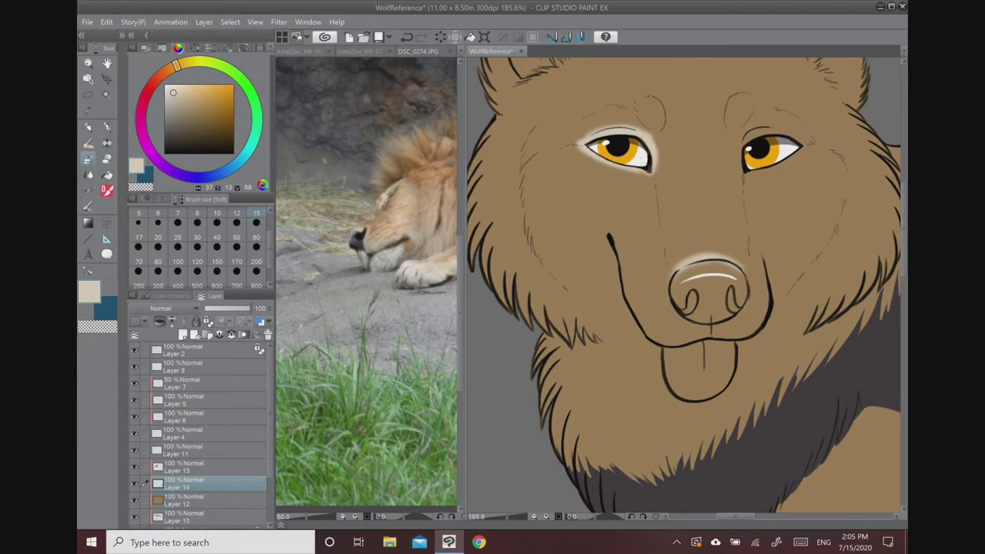
- Try adding vertical cream streaks above the inner corners of both eyes
{"action": "left_click_drag", "start_coordinate": [744, 136], "coordinate": [744, 173]}
{"action": "mouse_move", "coordinate": [619, 167]}
{"action": "left_mouse_down"}
{"action": "mouse_move", "coordinate": [577, 146]}
{"action": "mouse_move", "coordinate": [586, 138]}
{"action": "left_mouse_up"}
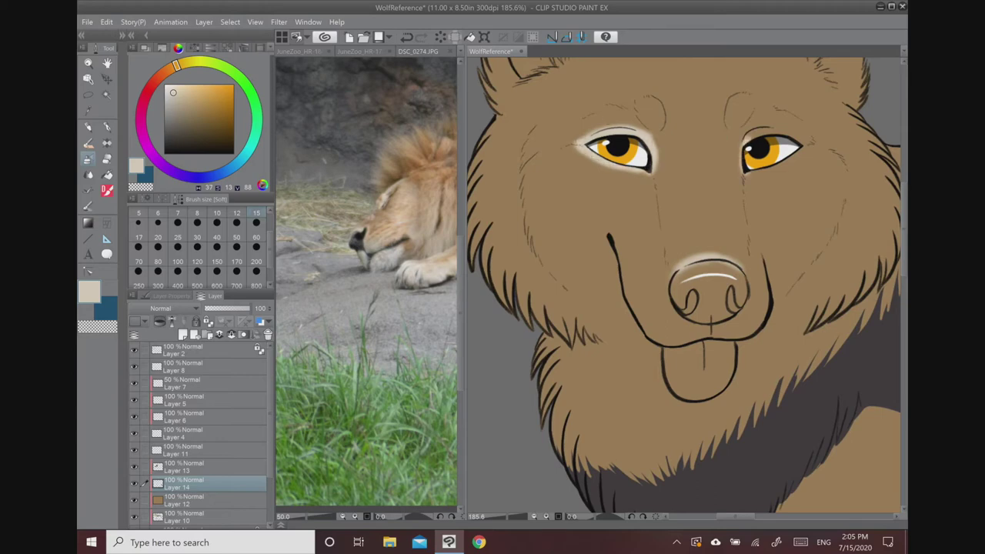
{"action": "mouse_move", "coordinate": [651, 133]}
{"action": "left_mouse_down"}
{"action": "mouse_move", "coordinate": [639, 94]}
{"action": "mouse_move", "coordinate": [651, 135]}
{"action": "left_mouse_up"}
{"action": "left_click_drag", "start_coordinate": [638, 87], "coordinate": [654, 138]}
{"action": "mouse_move", "coordinate": [742, 130]}
{"action": "left_mouse_down"}
{"action": "mouse_move", "coordinate": [737, 97]}
{"action": "mouse_move", "coordinate": [751, 75]}
{"action": "mouse_move", "coordinate": [740, 143]}
{"action": "left_mouse_up"}
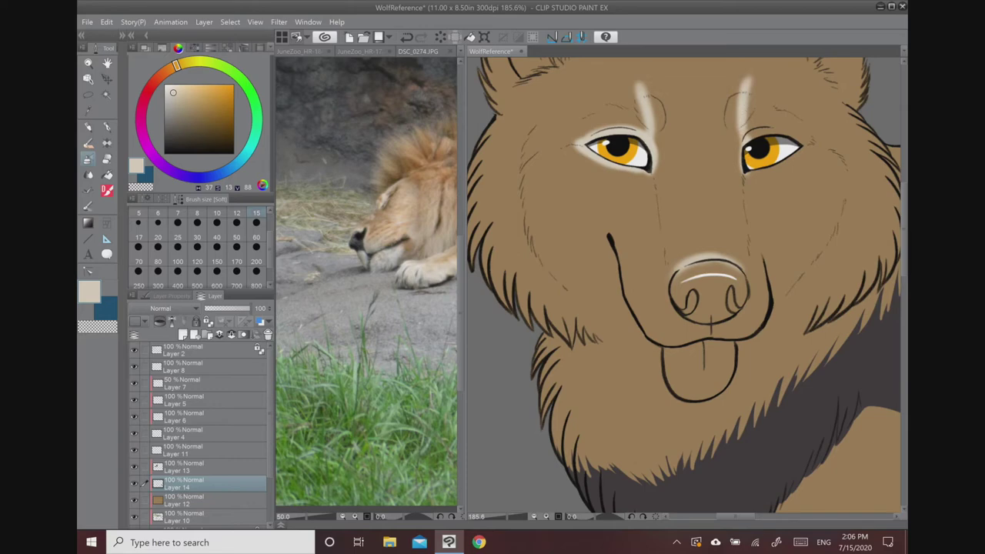
{"action": "left_click_drag", "start_coordinate": [751, 76], "coordinate": [705, 110]}
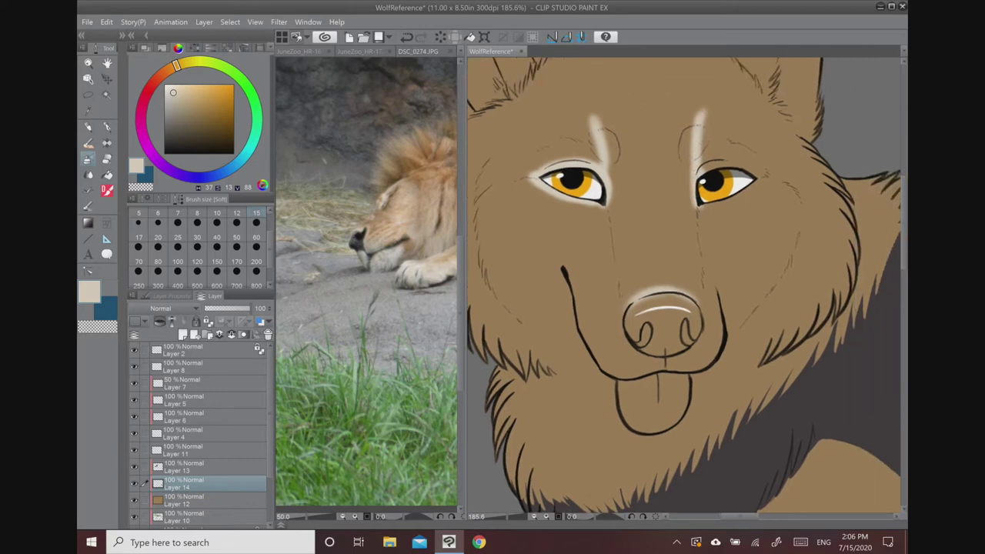
- Undo the cream streaks above the eyes
{"action": "key", "text": "ctrl+z"}
{"action": "key", "text": "ctrl+z"}
{"action": "key", "text": "ctrl+z"}
{"action": "key", "text": "ctrl+z"}
{"action": "key", "text": "ctrl+z"}
{"action": "key", "text": "ctrl+z"}
{"action": "key", "text": "ctrl+z"}
{"action": "key", "text": "ctrl+z"}
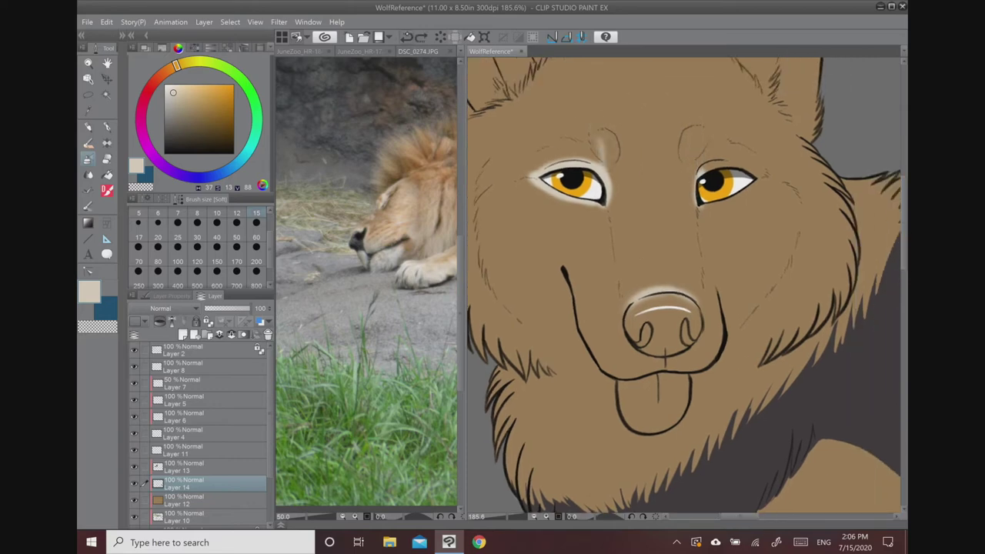
- Airbrush cream around the eye nearer the body and, at brush size 30, over the muzzle between the nose and mouth line
{"action": "mouse_move", "coordinate": [695, 205]}
{"action": "left_mouse_down"}
{"action": "mouse_move", "coordinate": [695, 169]}
{"action": "mouse_move", "coordinate": [714, 162]}
{"action": "mouse_move", "coordinate": [754, 174]}
{"action": "mouse_move", "coordinate": [716, 204]}
{"action": "mouse_move", "coordinate": [758, 177]}
{"action": "mouse_move", "coordinate": [743, 192]}
{"action": "left_mouse_up"}
{"action": "left_click_drag", "start_coordinate": [722, 202], "coordinate": [750, 192]}
{"action": "left_click", "coordinate": [418, 52]}
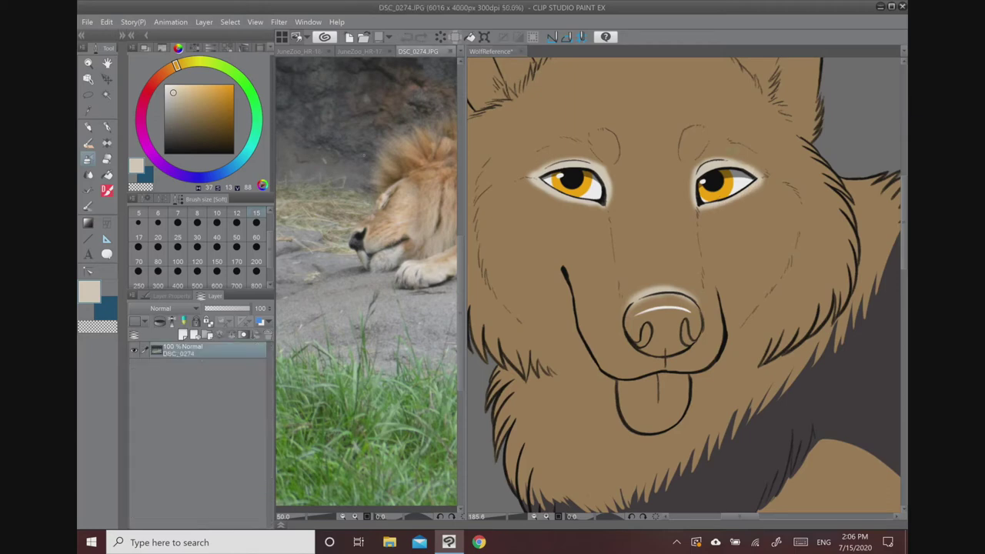
{"action": "left_click", "coordinate": [648, 265]}
{"action": "mouse_move", "coordinate": [638, 346]}
{"action": "left_mouse_down"}
{"action": "mouse_move", "coordinate": [637, 373]}
{"action": "mouse_move", "coordinate": [658, 366]}
{"action": "mouse_move", "coordinate": [638, 375]}
{"action": "mouse_move", "coordinate": [671, 352]}
{"action": "mouse_move", "coordinate": [686, 361]}
{"action": "mouse_move", "coordinate": [692, 350]}
{"action": "mouse_move", "coordinate": [709, 365]}
{"action": "left_mouse_up"}
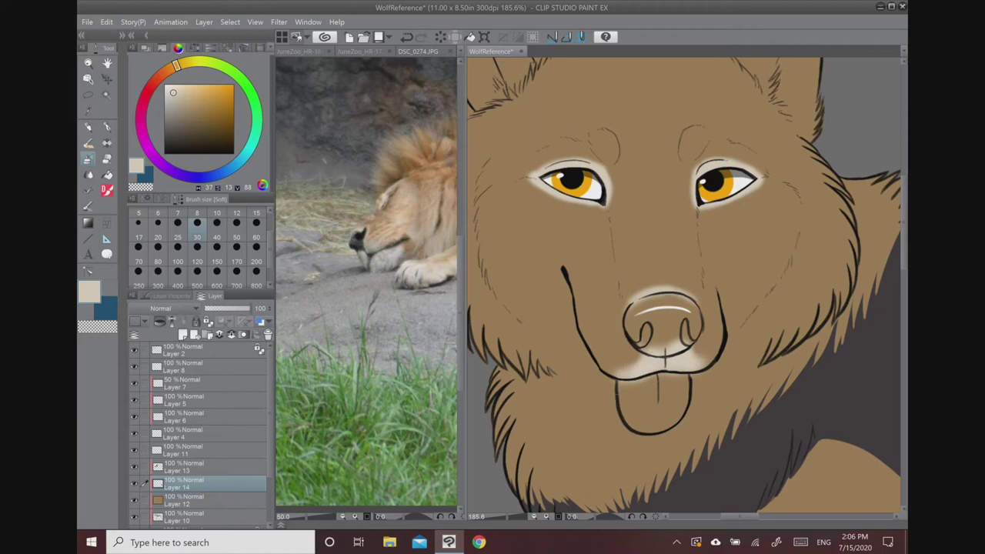
{"action": "left_click_drag", "start_coordinate": [677, 339], "coordinate": [661, 309]}
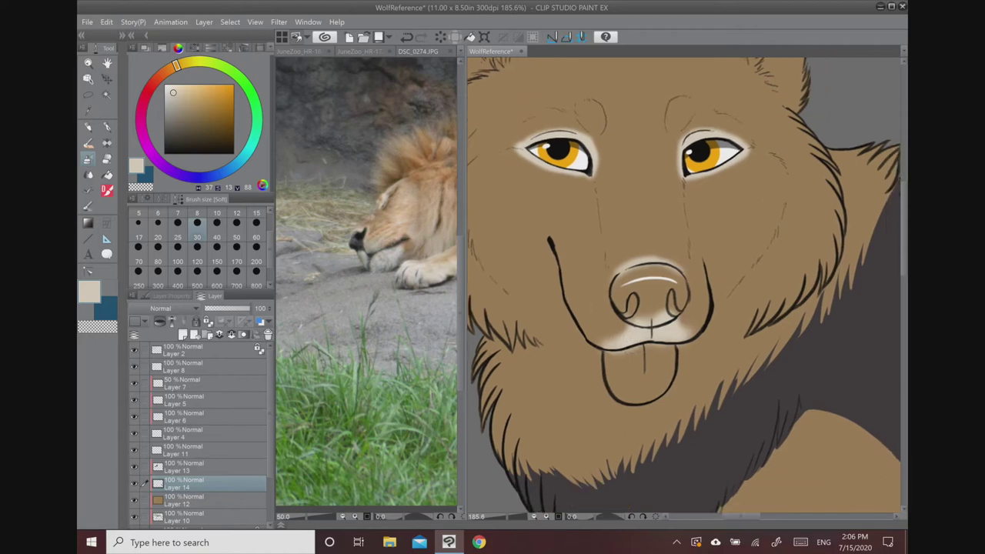
- Sample several pale fur tones from the lion's face in the photo
{"action": "left_click_drag", "start_coordinate": [385, 292], "coordinate": [327, 260]}
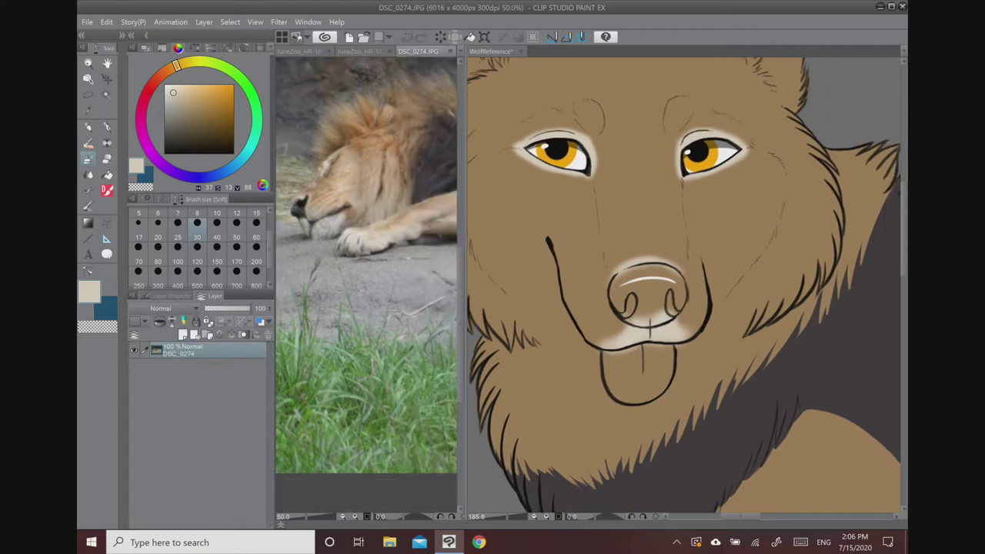
{"action": "right_click", "coordinate": [353, 163]}
{"action": "right_click", "coordinate": [353, 160]}
{"action": "right_click", "coordinate": [362, 201]}
{"action": "right_click", "coordinate": [359, 198]}
{"action": "right_click", "coordinate": [352, 195]}
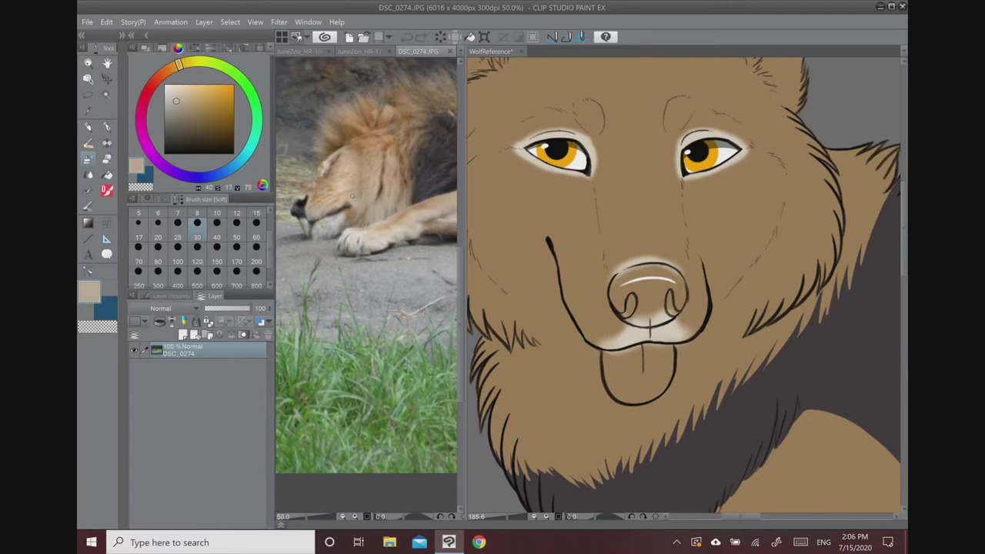
{"action": "left_click", "coordinate": [377, 206]}
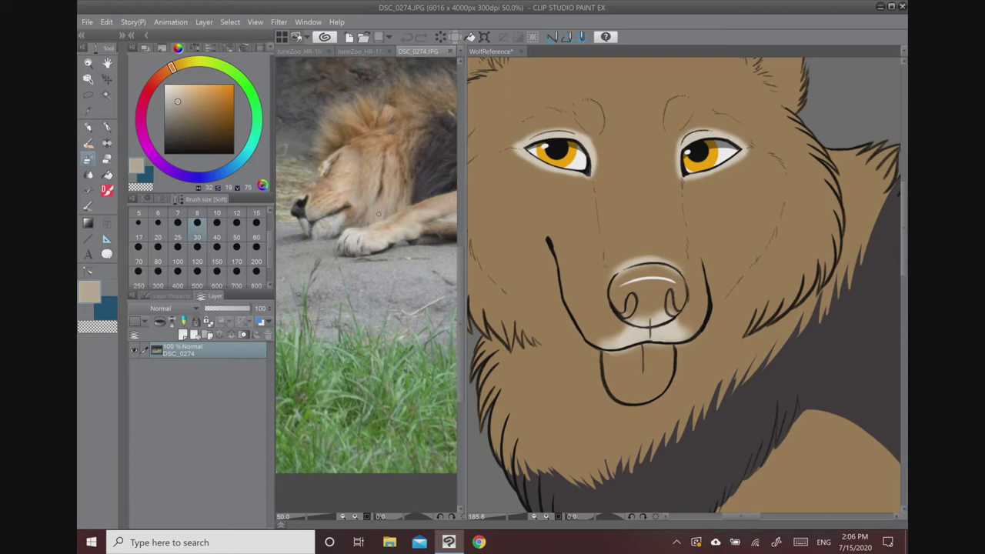
{"action": "left_click", "coordinate": [490, 51]}
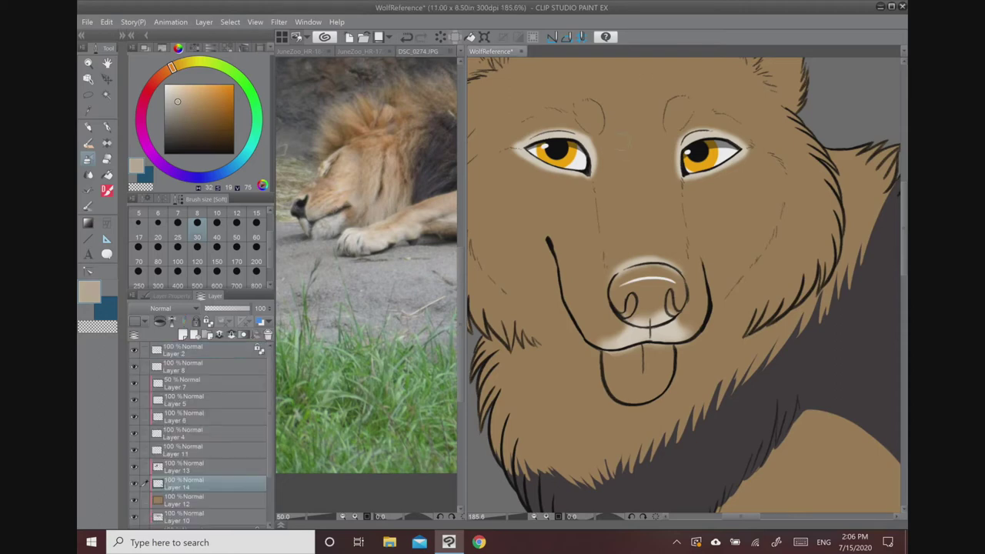
{"action": "scroll", "coordinate": [692, 257], "scroll_direction": "down", "scroll_amount": 5}
{"action": "left_click_drag", "start_coordinate": [682, 264], "coordinate": [600, 203]}
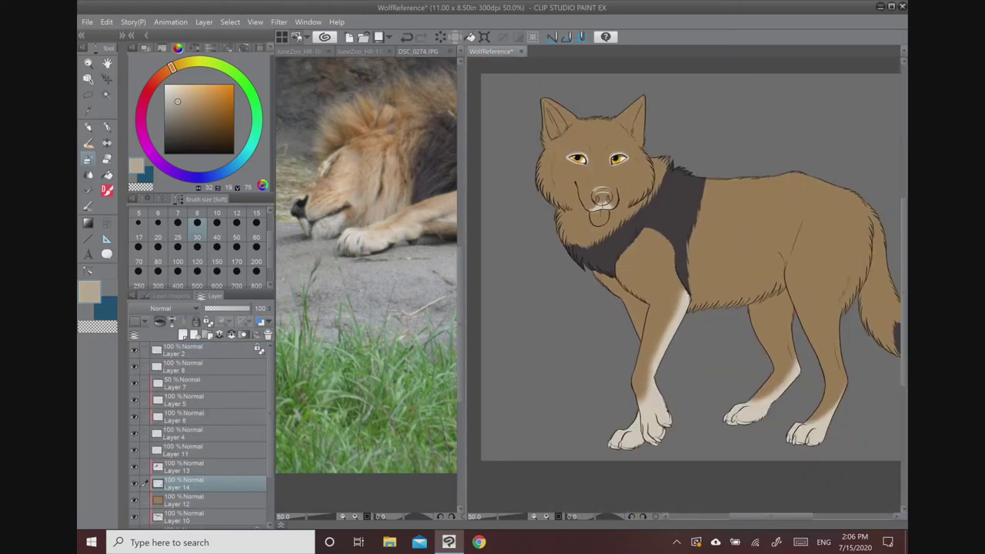
- Sample a peach tone from the lion's face and airbrush it over both wolf cheeks on a new layer beneath the cream markings, at size 100
{"action": "scroll", "coordinate": [600, 185], "scroll_direction": "up", "scroll_amount": 3}
{"action": "key", "text": "ctrl+Tab"}
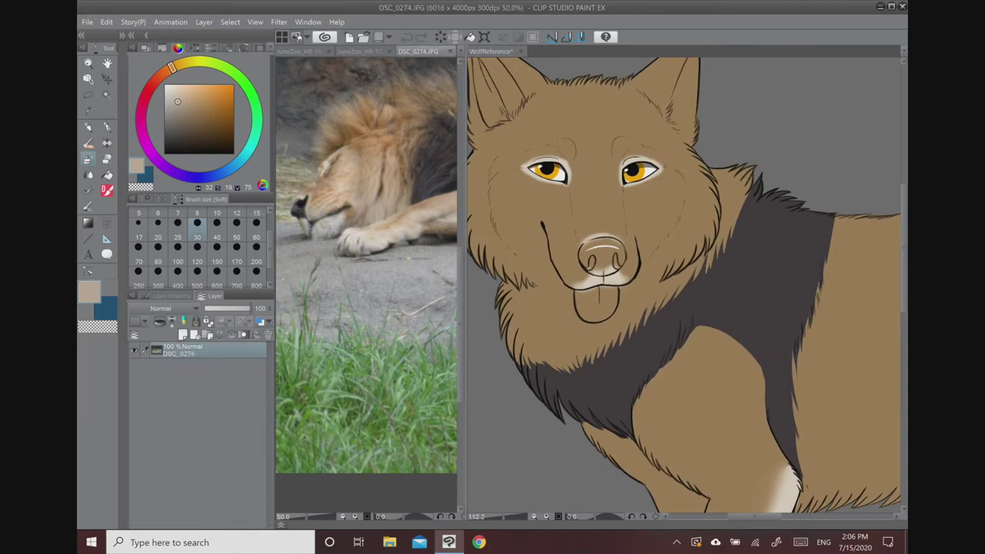
{"action": "left_click", "coordinate": [348, 190], "text": "alt"}
{"action": "key", "text": "ctrl+Tab"}
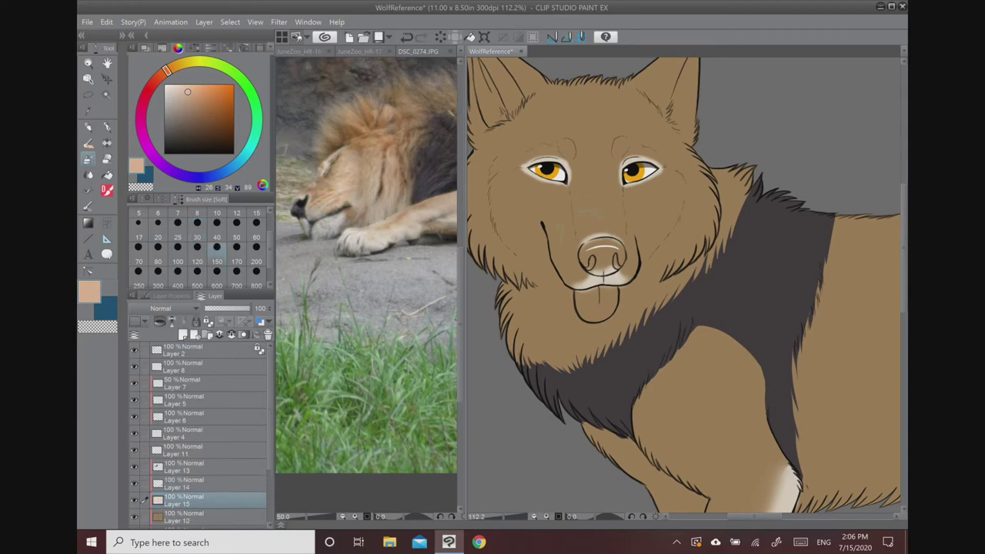
{"action": "mouse_move", "coordinate": [566, 272]}
{"action": "left_mouse_down"}
{"action": "mouse_move", "coordinate": [573, 266]}
{"action": "mouse_move", "coordinate": [561, 255]}
{"action": "mouse_move", "coordinate": [593, 278]}
{"action": "mouse_move", "coordinate": [661, 224]}
{"action": "mouse_move", "coordinate": [685, 254]}
{"action": "mouse_move", "coordinate": [686, 206]}
{"action": "mouse_move", "coordinate": [674, 231]}
{"action": "mouse_move", "coordinate": [688, 209]}
{"action": "mouse_move", "coordinate": [671, 189]}
{"action": "mouse_move", "coordinate": [485, 231]}
{"action": "mouse_move", "coordinate": [520, 269]}
{"action": "mouse_move", "coordinate": [543, 269]}
{"action": "left_mouse_up"}
{"action": "left_click", "coordinate": [405, 39]}
{"action": "left_click", "coordinate": [177, 261]}
{"action": "left_click_drag", "start_coordinate": [575, 202], "coordinate": [625, 259]}
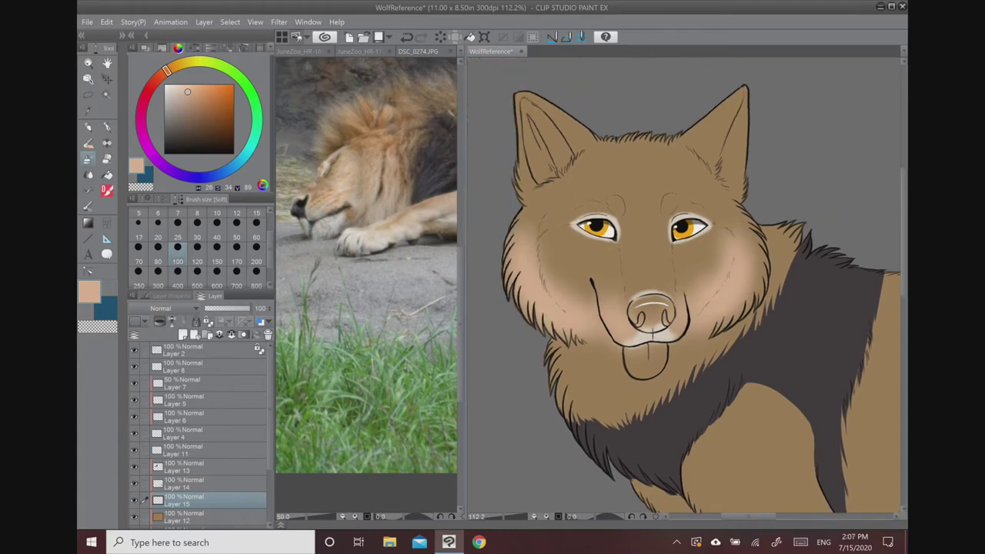
- Sample reddish brown from the lion's mane, airbrush it onto the top of the head and back of the neck, and choose the Soothing watercolor blender
{"action": "left_click", "coordinate": [390, 100]}
{"action": "left_click", "coordinate": [390, 100], "text": "alt"}
{"action": "left_click_drag", "start_coordinate": [606, 163], "coordinate": [611, 149]}
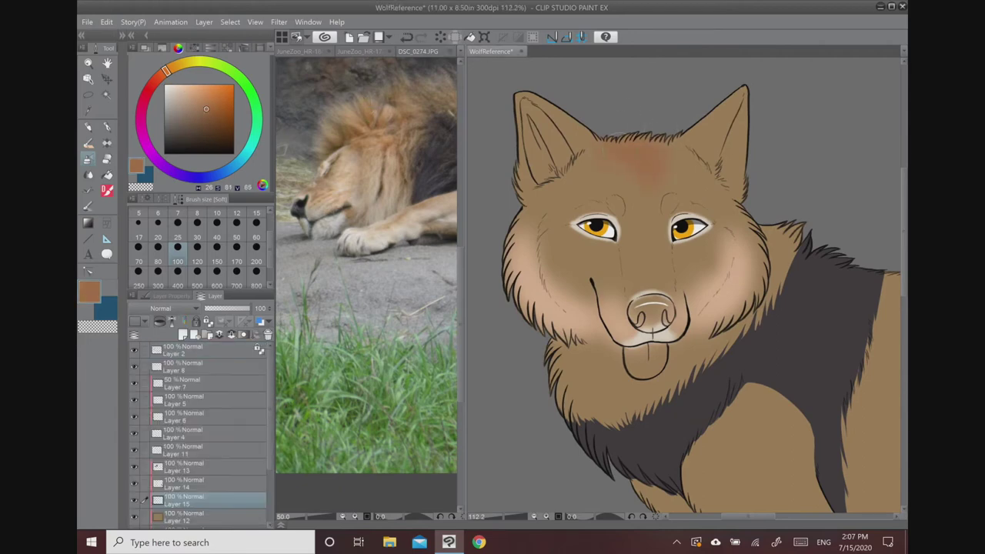
{"action": "mouse_move", "coordinate": [796, 258]}
{"action": "left_mouse_down"}
{"action": "mouse_move", "coordinate": [773, 212]}
{"action": "mouse_move", "coordinate": [721, 173]}
{"action": "left_mouse_up"}
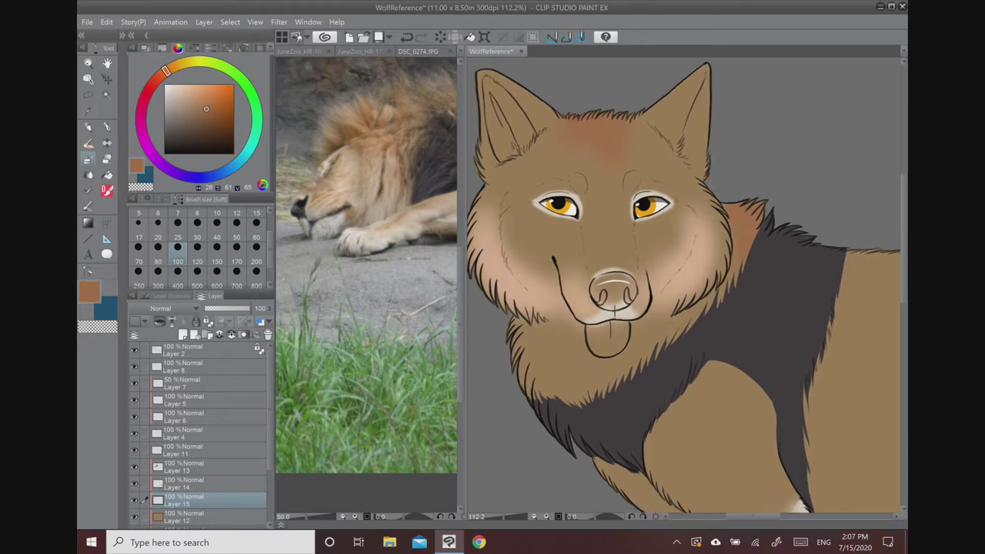
{"action": "left_click", "coordinate": [89, 175]}
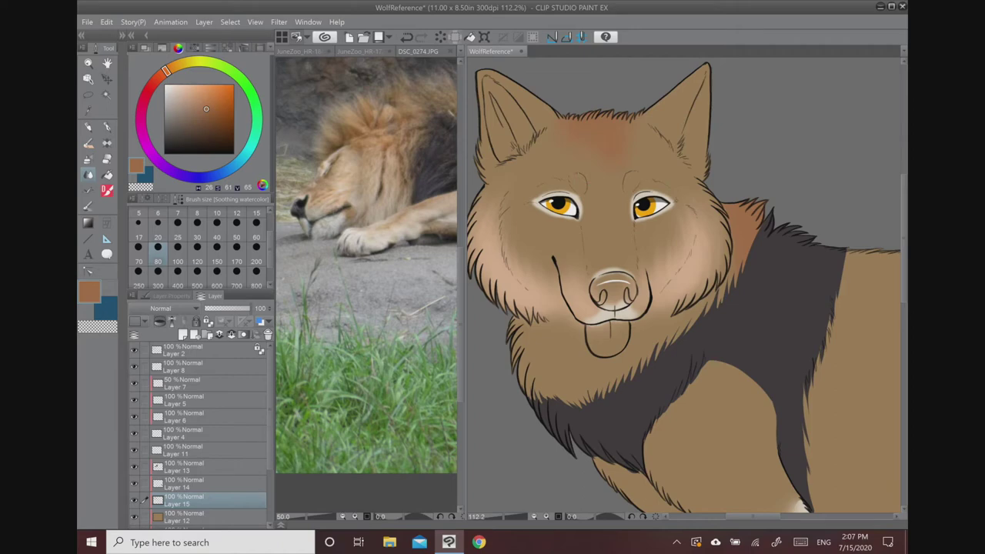
- Sample the cheek's peach and airbrush it along the cream borders on the foreleg and both hind legs, softening it with the Soothing watercolor blender
{"action": "scroll", "coordinate": [684, 285], "scroll_direction": "down", "scroll_amount": 5}
{"action": "scroll", "coordinate": [684, 285], "scroll_direction": "up", "scroll_amount": 1}
{"action": "scroll", "coordinate": [684, 284], "scroll_direction": "right", "scroll_amount": 1}
{"action": "left_click_drag", "start_coordinate": [779, 161], "coordinate": [813, 150]}
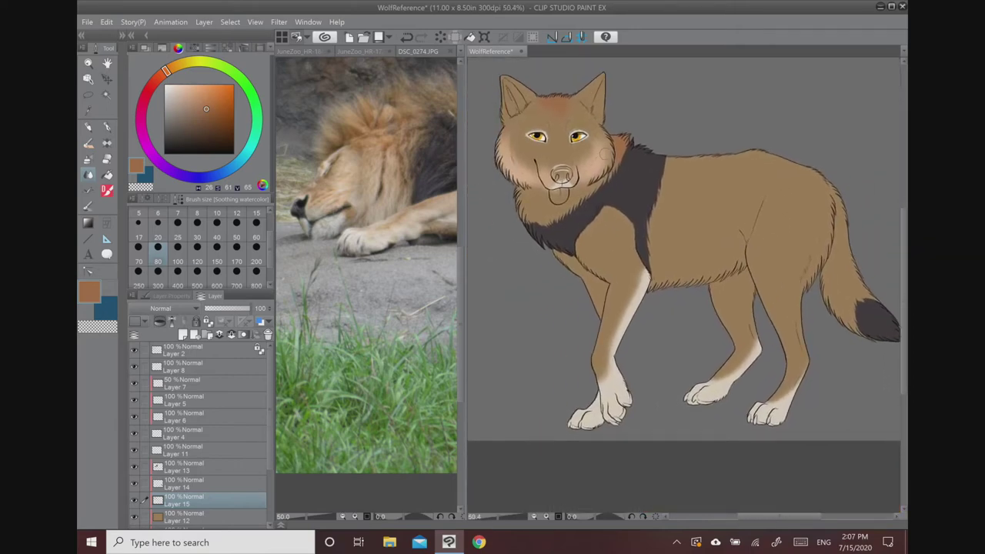
{"action": "left_click", "coordinate": [596, 164], "text": "alt"}
{"action": "key", "text": "b"}
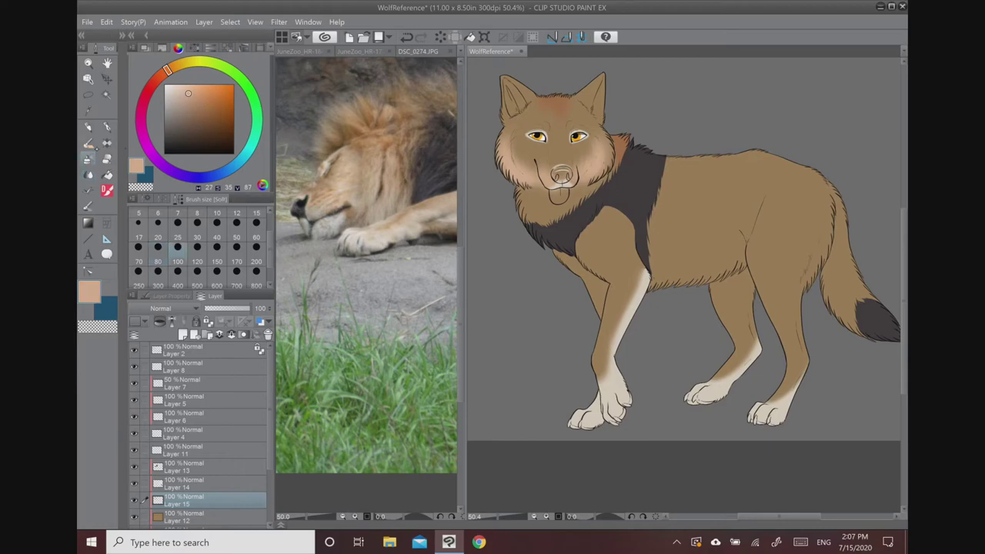
{"action": "mouse_move", "coordinate": [603, 378]}
{"action": "left_mouse_down"}
{"action": "mouse_move", "coordinate": [603, 349]}
{"action": "mouse_move", "coordinate": [634, 280]}
{"action": "mouse_move", "coordinate": [599, 376]}
{"action": "left_mouse_up"}
{"action": "left_click_drag", "start_coordinate": [632, 282], "coordinate": [640, 269]}
{"action": "left_click_drag", "start_coordinate": [718, 377], "coordinate": [750, 333]}
{"action": "mouse_move", "coordinate": [777, 395]}
{"action": "left_mouse_down"}
{"action": "mouse_move", "coordinate": [801, 356]}
{"action": "mouse_move", "coordinate": [796, 378]}
{"action": "mouse_move", "coordinate": [802, 347]}
{"action": "mouse_move", "coordinate": [756, 344]}
{"action": "left_mouse_up"}
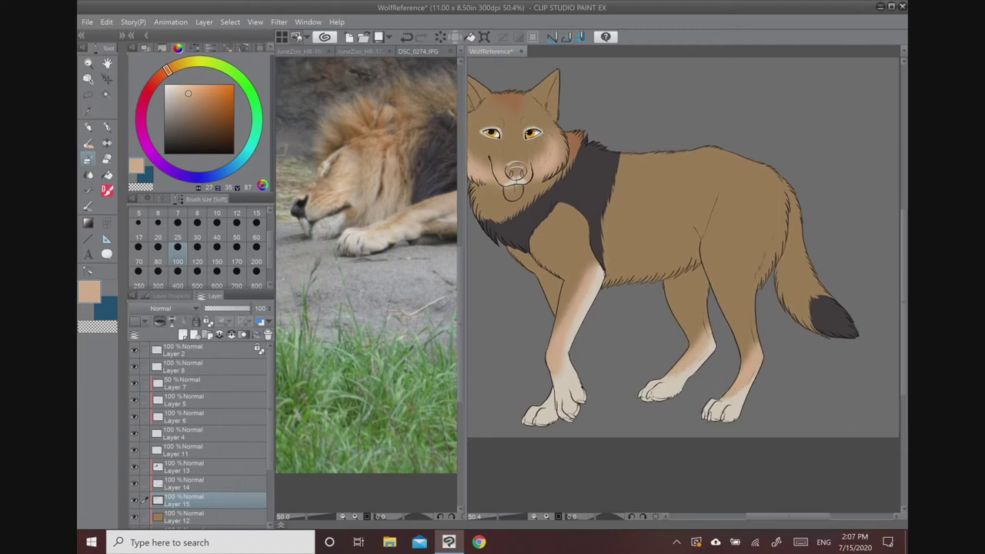
{"action": "key", "text": "b"}
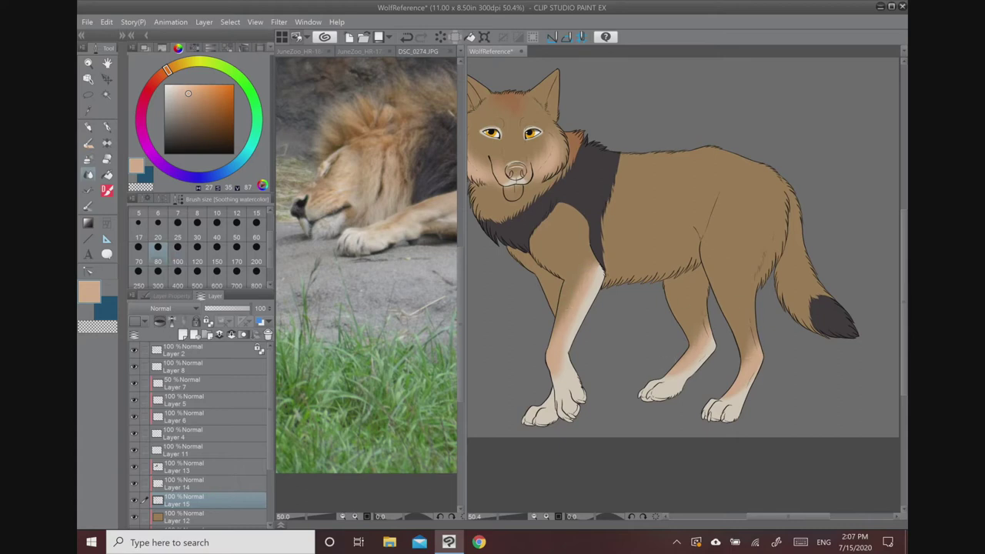
{"action": "left_click_drag", "start_coordinate": [725, 267], "coordinate": [787, 299]}
- Sample the dark gray of the lion's nose from the photo and switch to the Mapping pen
{"action": "scroll", "coordinate": [536, 144], "scroll_direction": "up", "scroll_amount": 5}
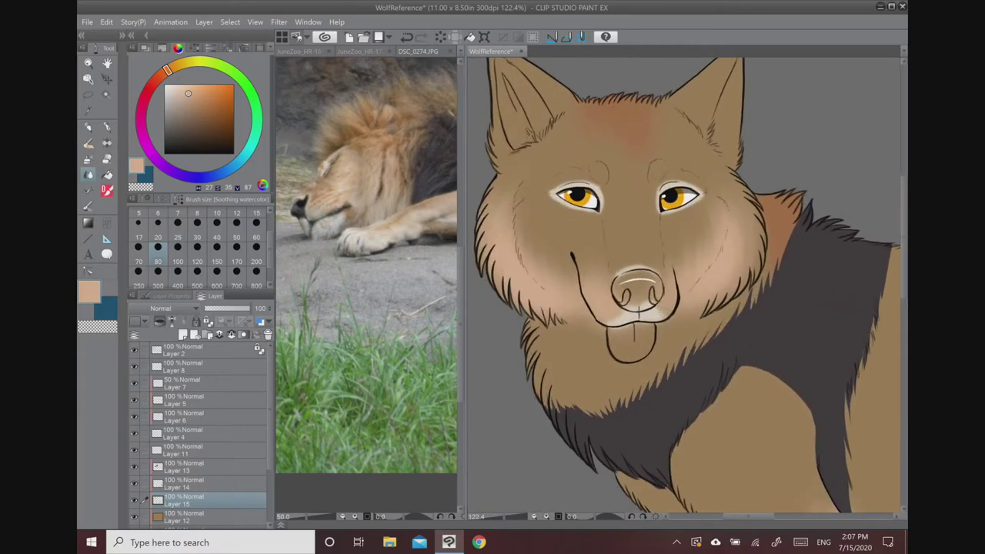
{"action": "left_click", "coordinate": [302, 206]}
{"action": "left_click", "coordinate": [302, 206], "text": "alt"}
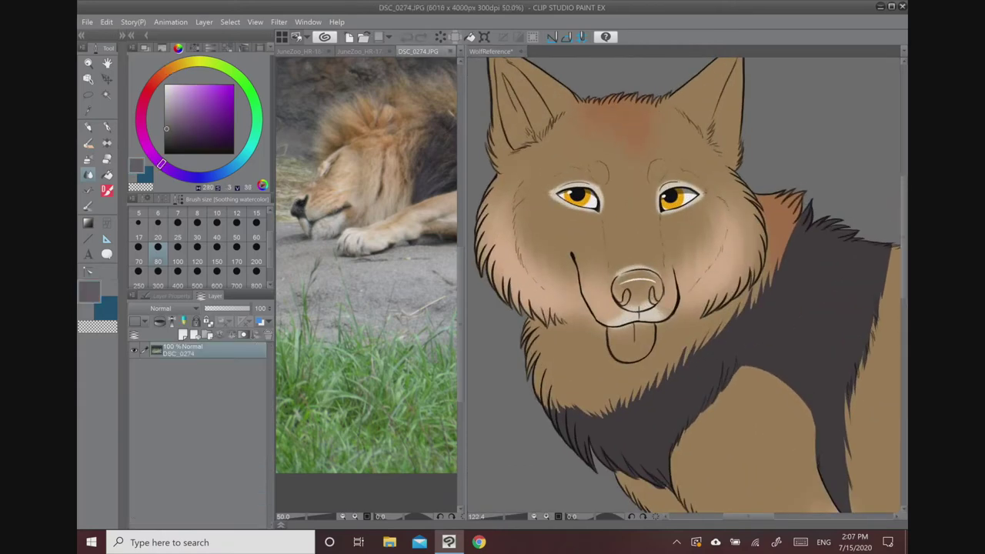
{"action": "key", "text": "p"}
- Try painting the wolf's nose dark gray on the peach shading layer and undo it
{"action": "left_click", "coordinate": [639, 285]}
{"action": "left_click_drag", "start_coordinate": [642, 287], "coordinate": [631, 290]}
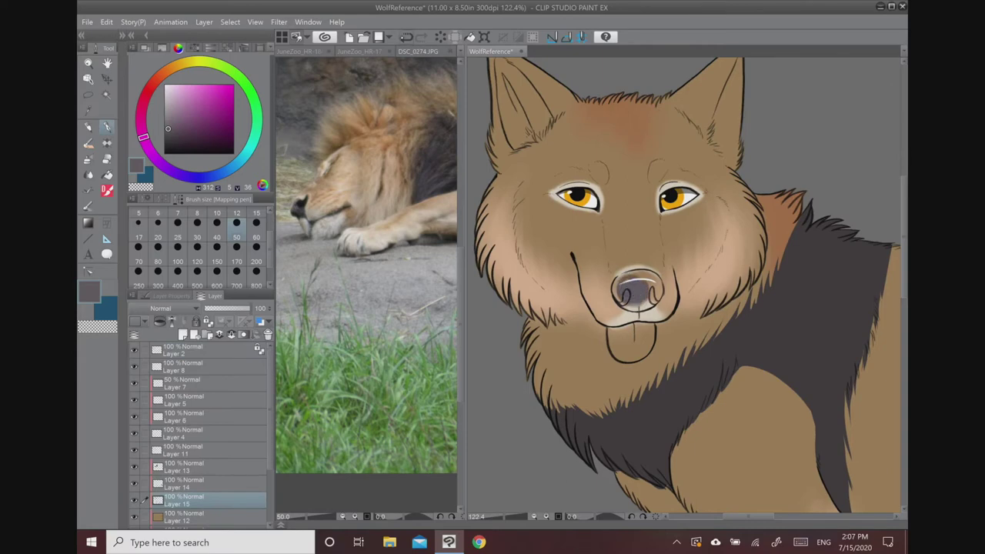
{"action": "key", "text": "ctrl+z"}
- Paint the wolf's nose dark gray on a new layer moved above the cream markings layer
{"action": "left_click", "coordinate": [183, 335]}
{"action": "mouse_move", "coordinate": [648, 280]}
{"action": "left_mouse_down"}
{"action": "mouse_move", "coordinate": [620, 307]}
{"action": "mouse_move", "coordinate": [625, 297]}
{"action": "left_mouse_up"}
{"action": "left_click_drag", "start_coordinate": [188, 498], "coordinate": [190, 478]}
{"action": "mouse_move", "coordinate": [625, 281]}
{"action": "left_mouse_down"}
{"action": "mouse_move", "coordinate": [615, 294]}
{"action": "mouse_move", "coordinate": [623, 298]}
{"action": "mouse_move", "coordinate": [655, 277]}
{"action": "mouse_move", "coordinate": [654, 298]}
{"action": "mouse_move", "coordinate": [630, 295]}
{"action": "mouse_move", "coordinate": [624, 305]}
{"action": "mouse_move", "coordinate": [655, 292]}
{"action": "mouse_move", "coordinate": [660, 301]}
{"action": "mouse_move", "coordinate": [648, 307]}
{"action": "mouse_move", "coordinate": [662, 289]}
{"action": "mouse_move", "coordinate": [648, 301]}
{"action": "mouse_move", "coordinate": [597, 189]}
{"action": "mouse_move", "coordinate": [666, 165]}
{"action": "left_mouse_up"}
- Paint the tongue a muted pink with hue 343, saturation 28 and value 71
{"action": "scroll", "coordinate": [648, 160], "scroll_direction": "up", "scroll_amount": 5}
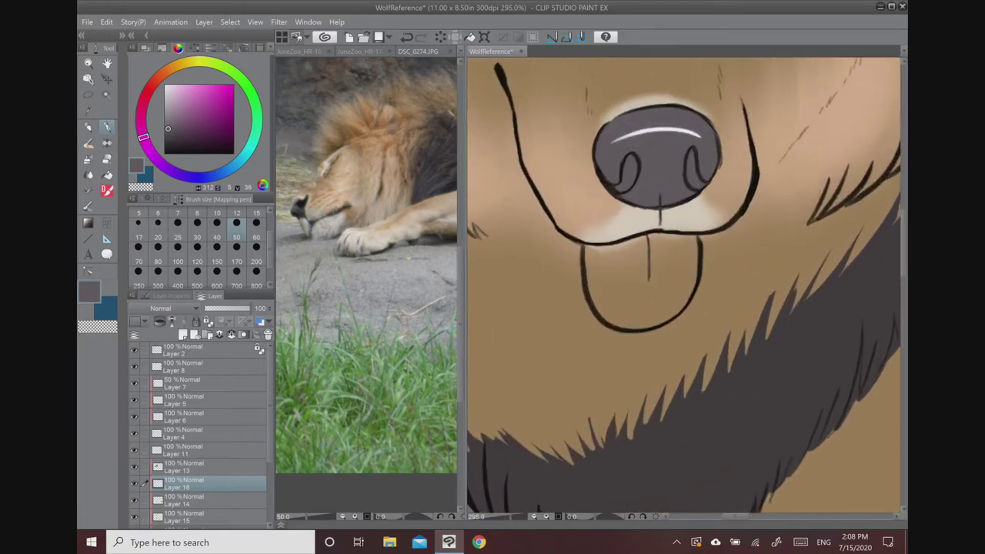
{"action": "left_click", "coordinate": [179, 108]}
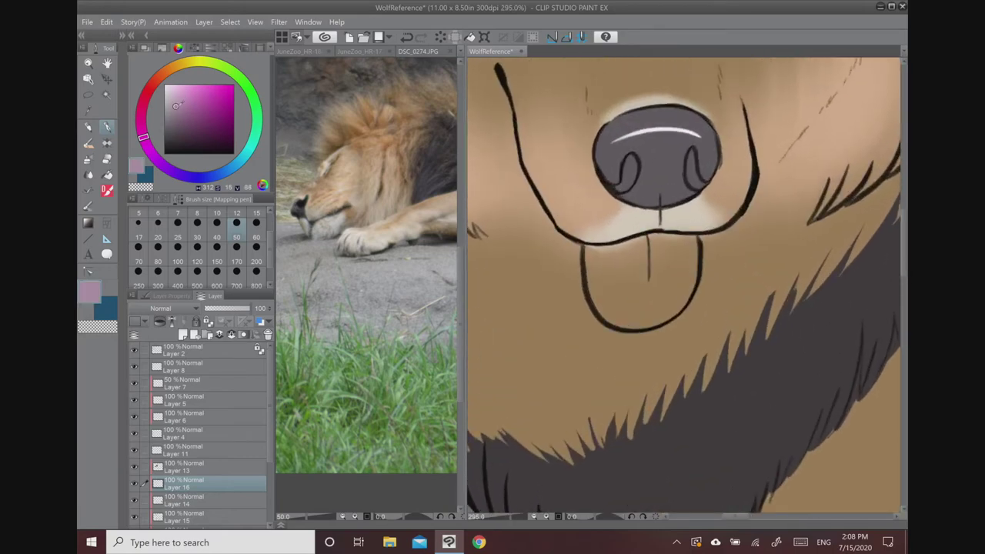
{"action": "mouse_move", "coordinate": [639, 287]}
{"action": "left_mouse_down"}
{"action": "mouse_move", "coordinate": [630, 298]}
{"action": "mouse_move", "coordinate": [629, 268]}
{"action": "mouse_move", "coordinate": [651, 283]}
{"action": "mouse_move", "coordinate": [619, 307]}
{"action": "mouse_move", "coordinate": [589, 251]}
{"action": "mouse_move", "coordinate": [672, 246]}
{"action": "mouse_move", "coordinate": [611, 302]}
{"action": "left_mouse_up"}
{"action": "left_click", "coordinate": [141, 107]}
{"action": "left_click", "coordinate": [185, 104]}
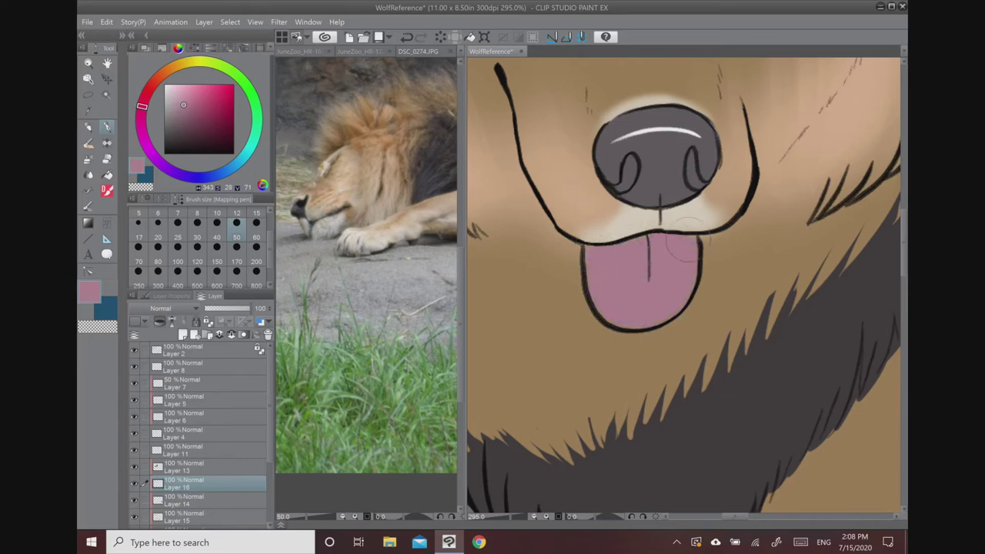
- Examine the whole wolf drawing and the full lion reference photo
{"action": "scroll", "coordinate": [677, 231], "scroll_direction": "down", "scroll_amount": 8}
{"action": "scroll", "coordinate": [683, 284], "scroll_direction": "right", "scroll_amount": 3}
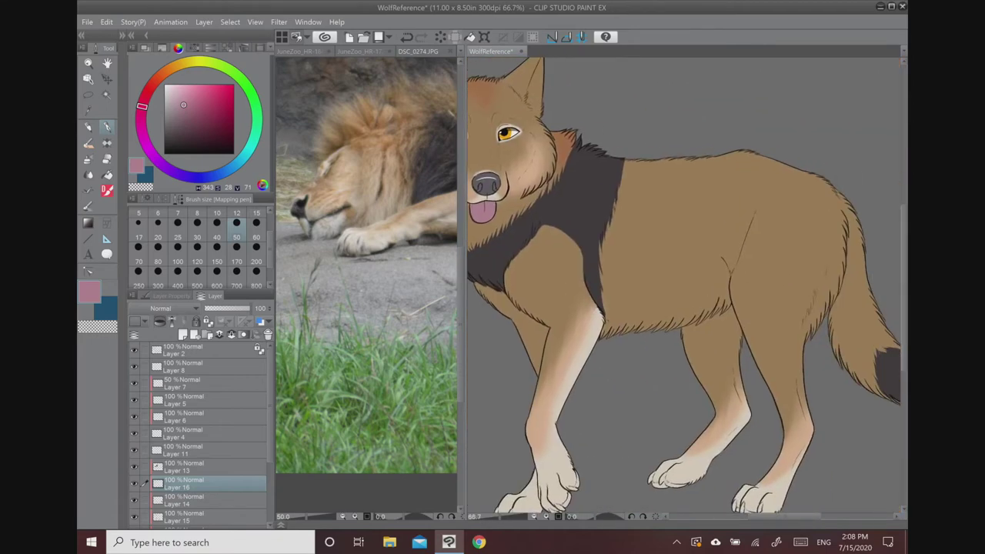
{"action": "scroll", "coordinate": [683, 285], "scroll_direction": "down", "scroll_amount": 2}
{"action": "scroll", "coordinate": [643, 236], "scroll_direction": "up", "scroll_amount": 1}
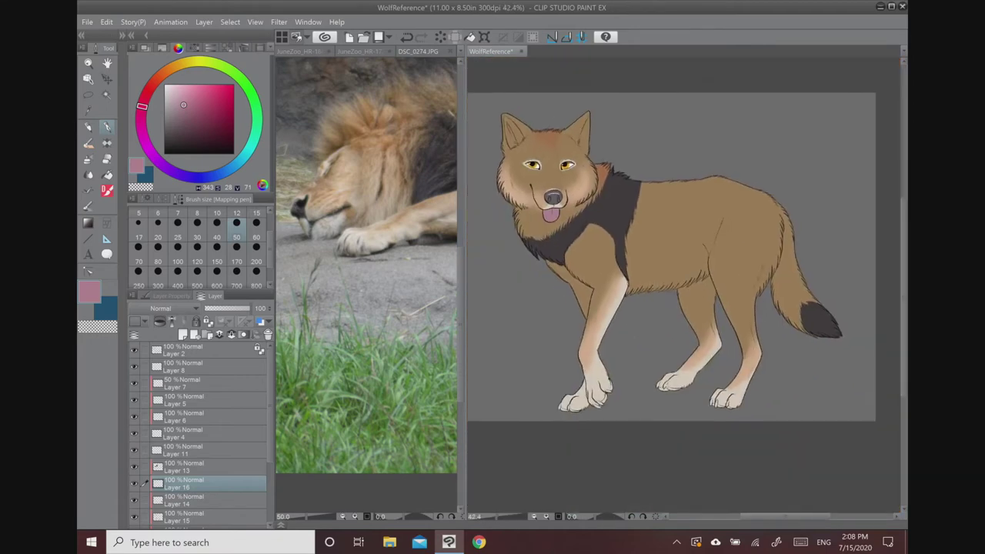
{"action": "left_click", "coordinate": [366, 265]}
{"action": "scroll", "coordinate": [366, 231], "scroll_direction": "down", "scroll_amount": 5}
{"action": "scroll", "coordinate": [366, 216], "scroll_direction": "right", "scroll_amount": 3}
{"action": "scroll", "coordinate": [366, 204], "scroll_direction": "left", "scroll_amount": 3}
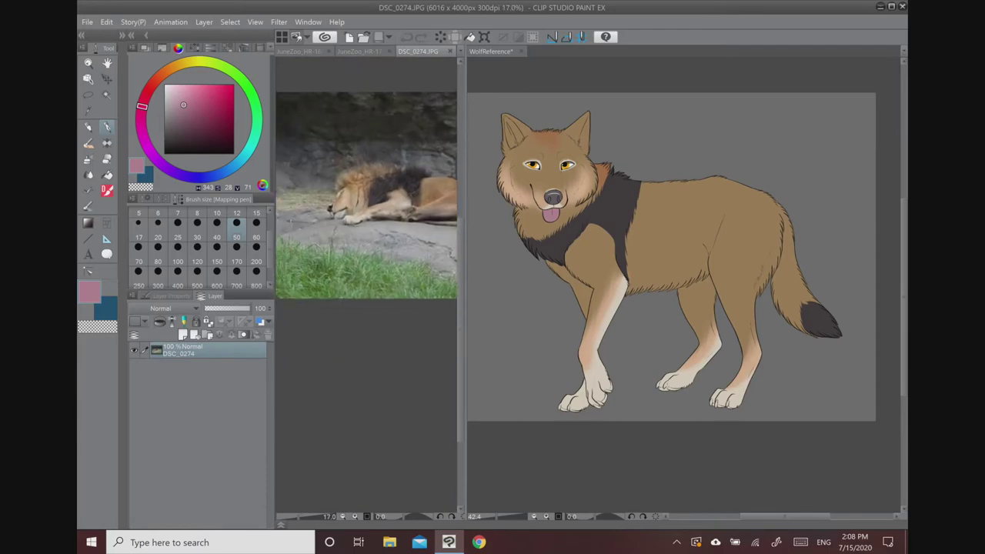
- Open the maned wolf reference photo DSC_0018 and frame the animal's body in the reference view
{"action": "left_click", "coordinate": [87, 22]}
{"action": "left_click", "coordinate": [108, 59]}
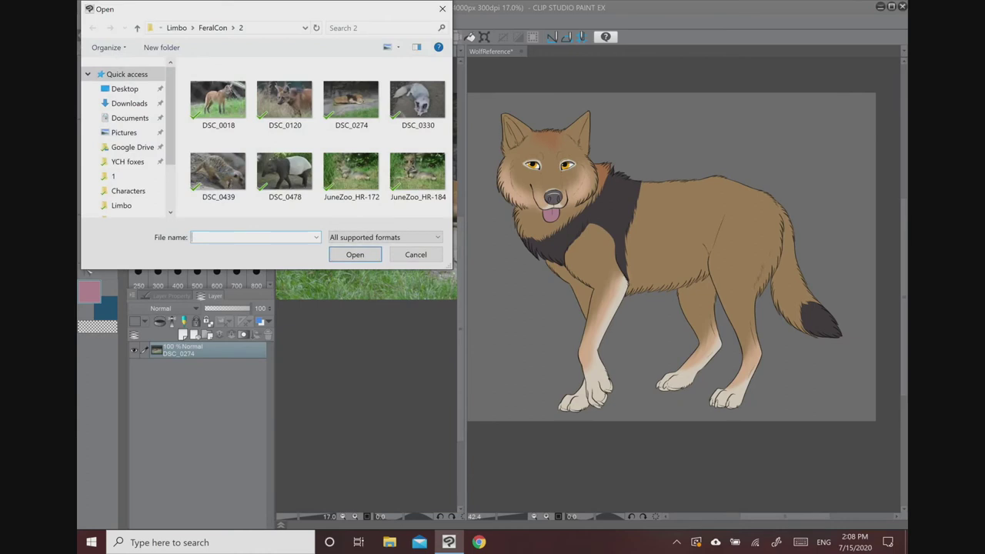
{"action": "double_click", "coordinate": [218, 103]}
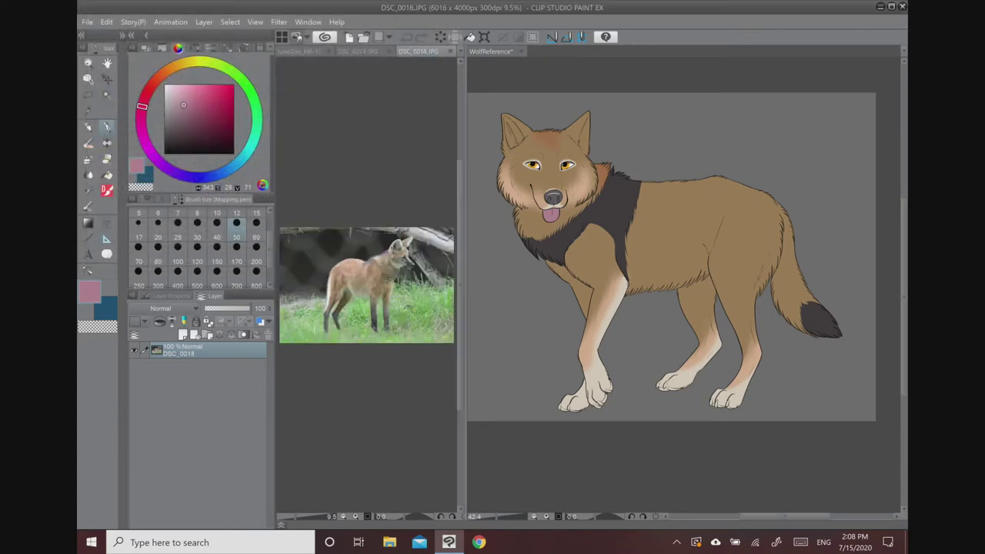
{"action": "left_click_drag", "start_coordinate": [375, 197], "coordinate": [370, 84]}
{"action": "scroll", "coordinate": [377, 134], "scroll_direction": "up", "scroll_amount": 4}
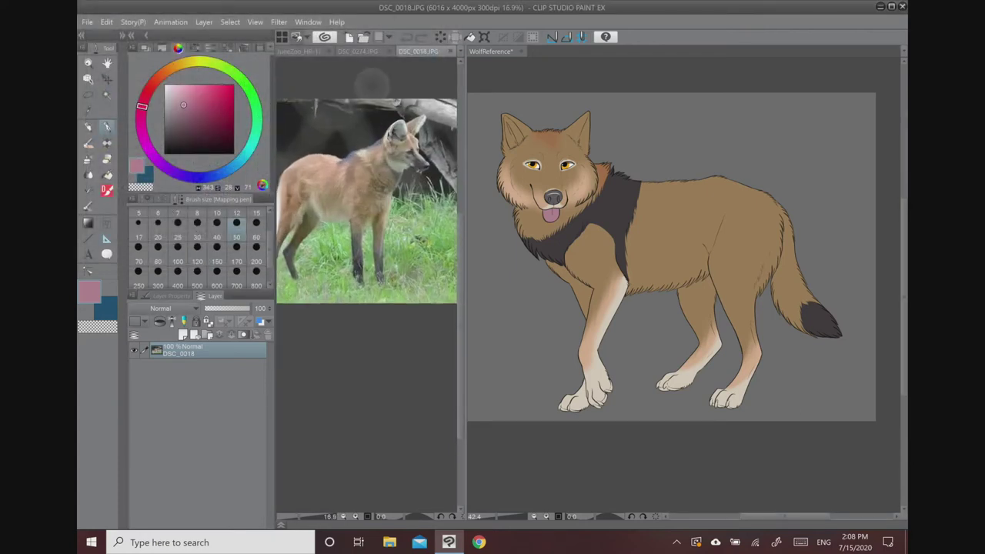
{"action": "left_click_drag", "start_coordinate": [361, 200], "coordinate": [390, 196]}
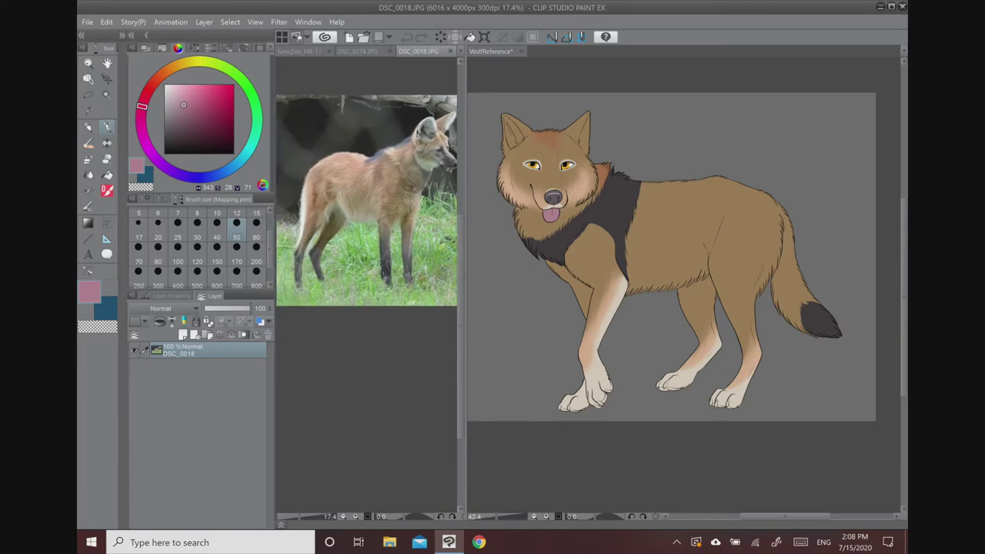
- Open the second maned wolf reference photo, DSC_0120
{"action": "left_click", "coordinate": [87, 23]}
{"action": "left_click", "coordinate": [108, 60]}
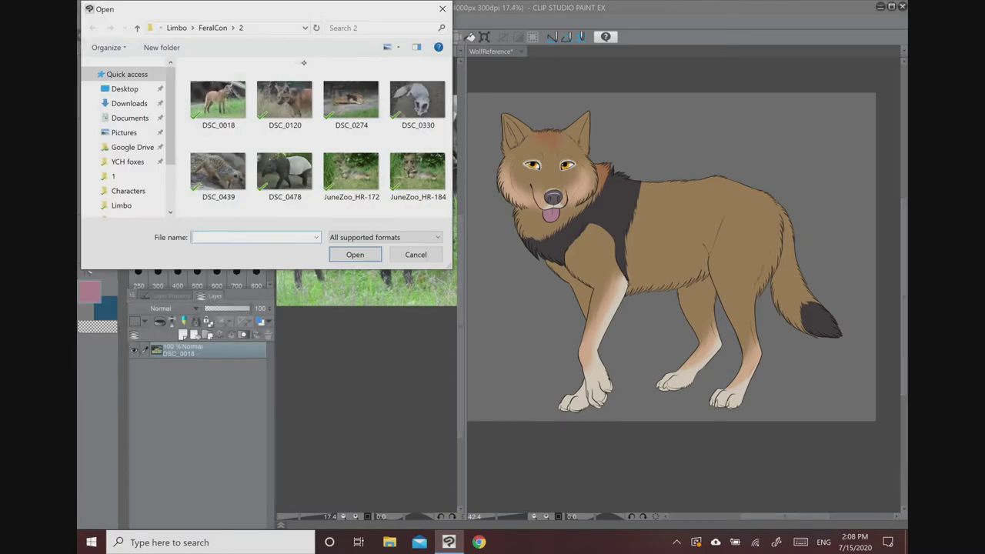
{"action": "double_click", "coordinate": [286, 100]}
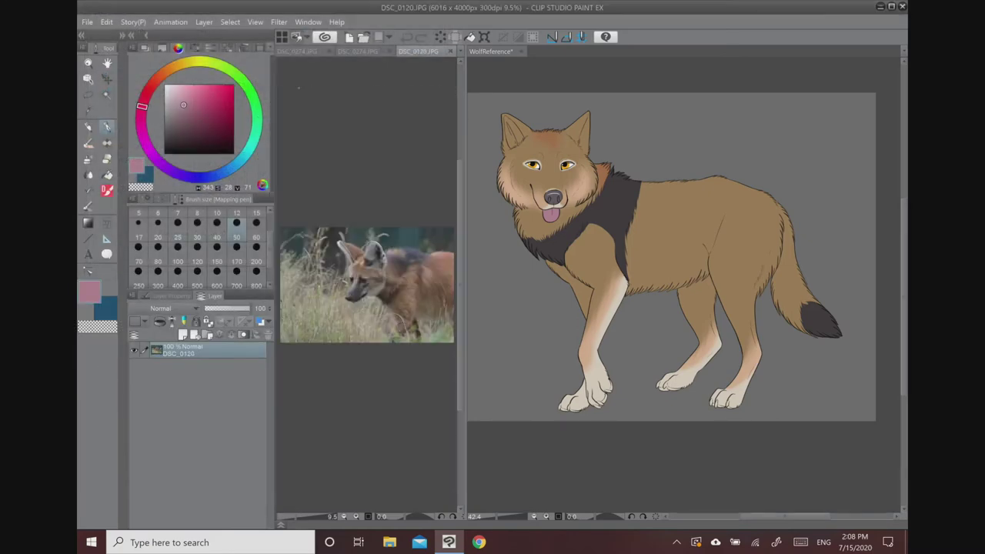
- Sample the pale orange-brown fur colour from the maned wolf's back in DSC_0018 and return to WolfReference
{"action": "left_click", "coordinate": [358, 51]}
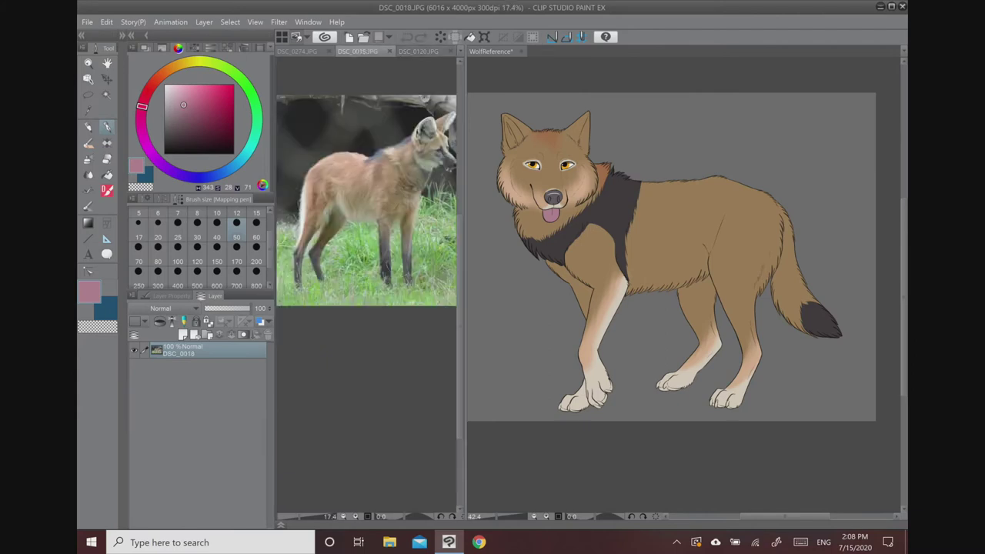
{"action": "left_click_drag", "start_coordinate": [366, 208], "coordinate": [356, 190]}
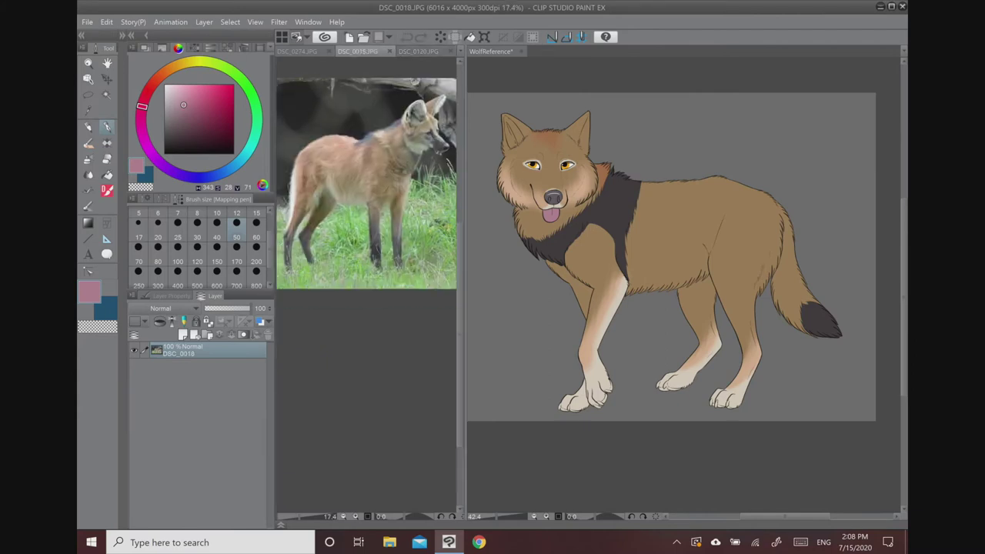
{"action": "left_click", "coordinate": [342, 145]}
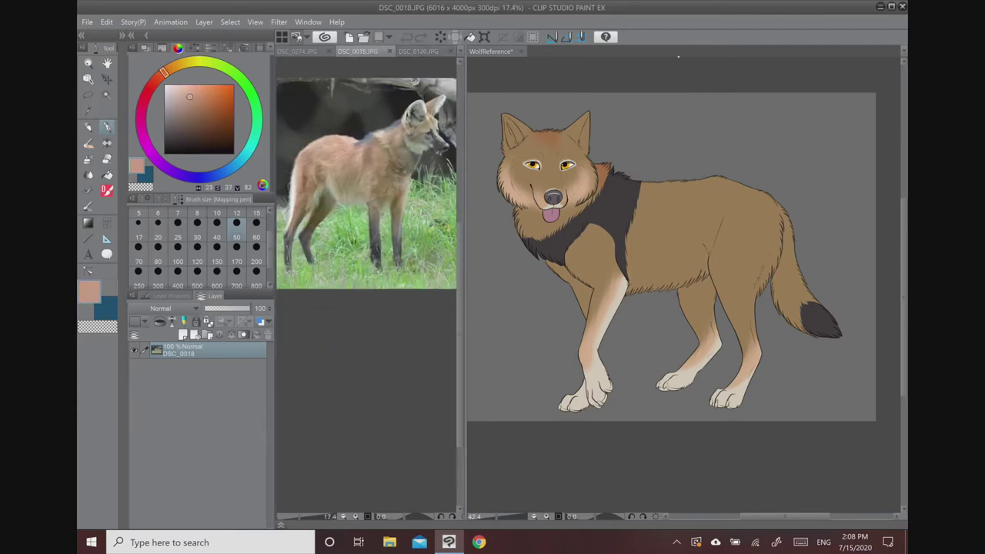
{"action": "left_click", "coordinate": [655, 91]}
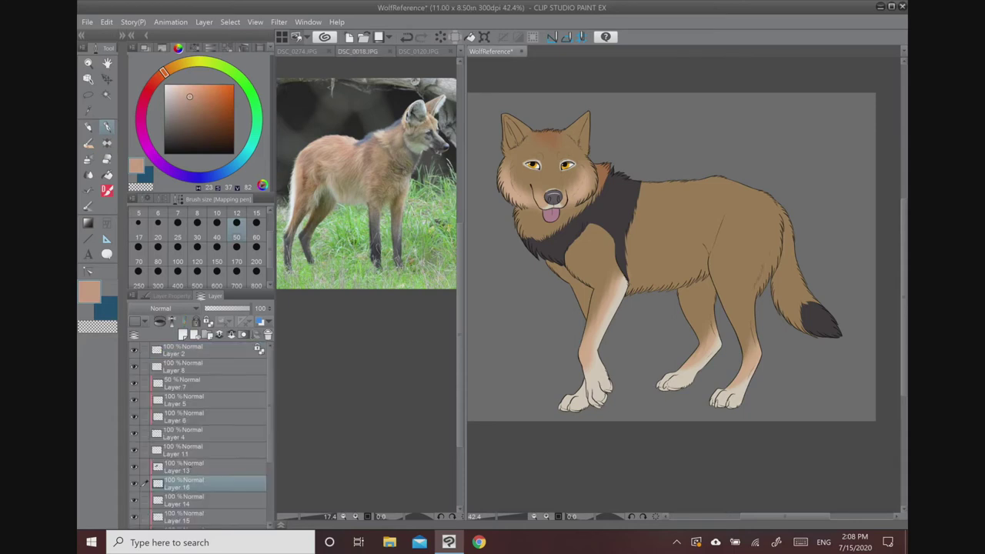
- Merge the finished colour and marking layers from Layer 13 down into Layer 15
{"action": "scroll", "coordinate": [192, 467], "scroll_direction": "down", "scroll_amount": 2}
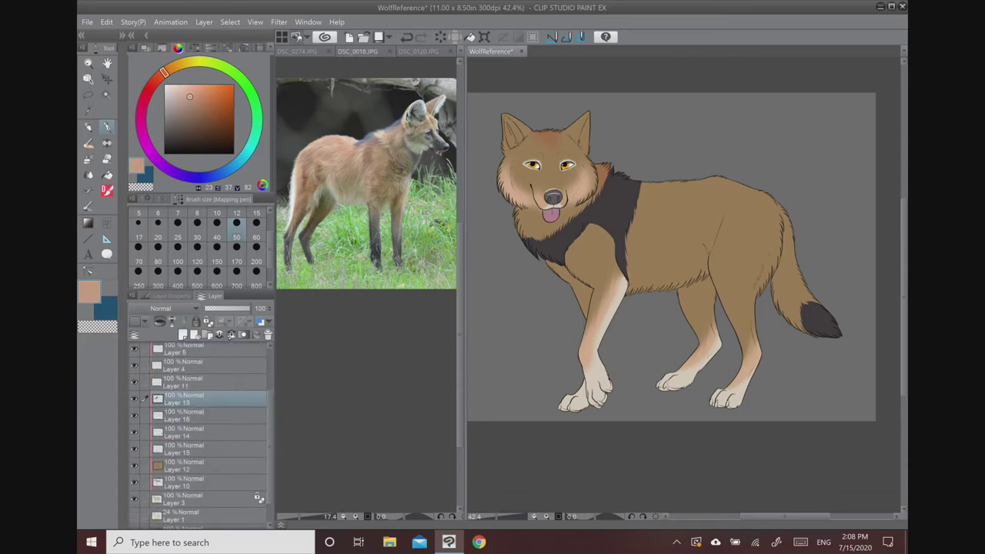
{"action": "left_click", "coordinate": [231, 336]}
{"action": "left_click", "coordinate": [134, 404]}
{"action": "left_click", "coordinate": [133, 404]}
{"action": "left_click", "coordinate": [231, 336]}
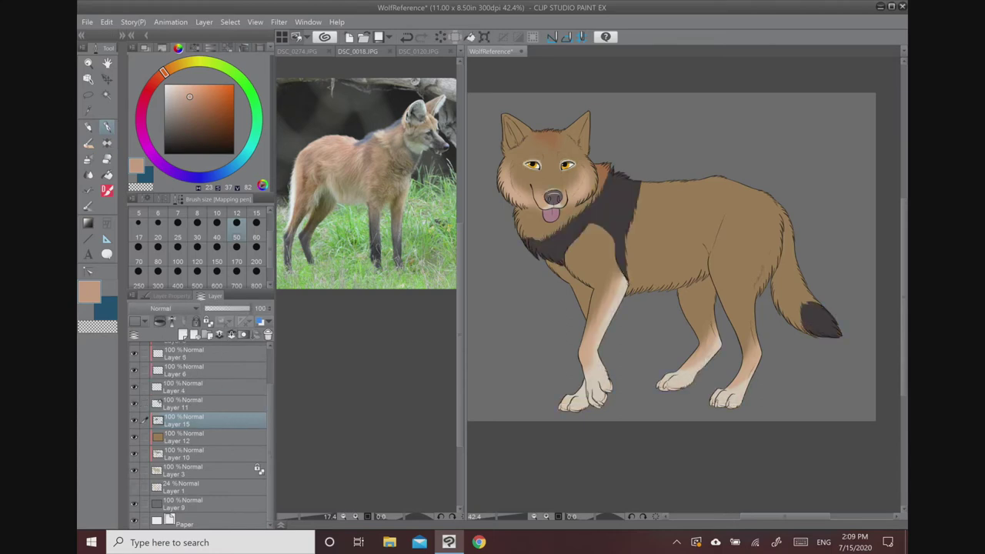
- Add a new layer above the merged colouring and fill it with the sampled pale orange-brown
{"action": "left_click", "coordinate": [182, 334]}
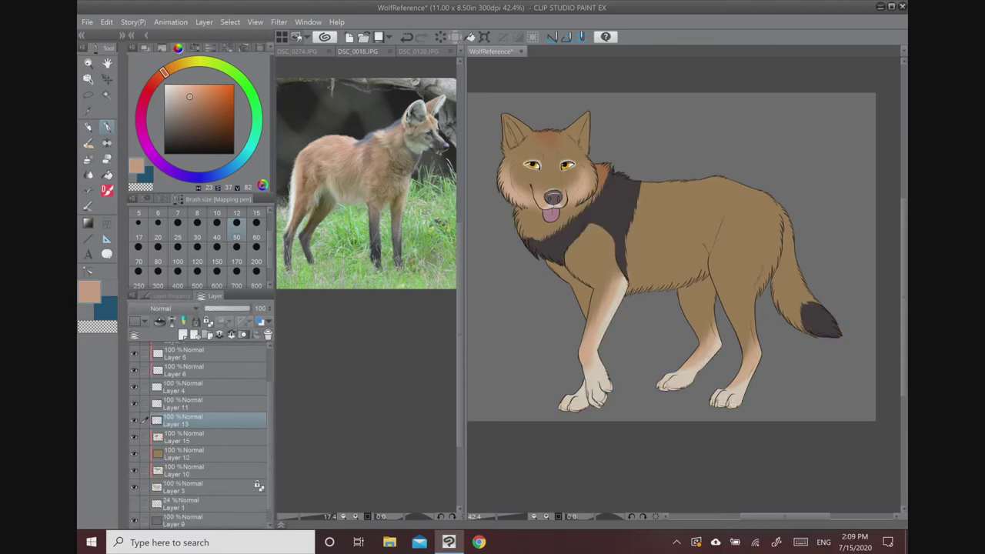
{"action": "left_click", "coordinate": [106, 21]}
{"action": "left_click", "coordinate": [144, 154]}
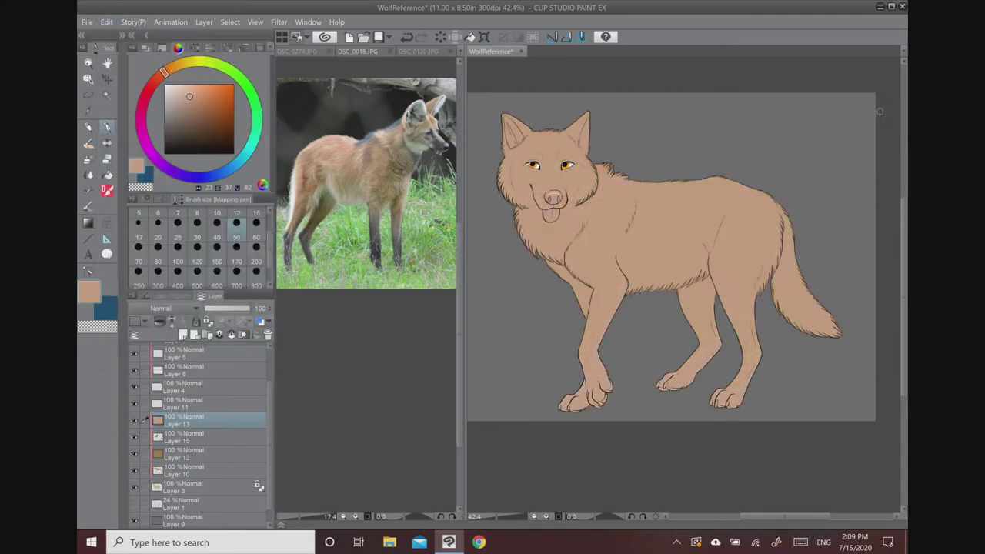
- Resample a more saturated orange-brown from the maned wolf's back in DSC_0018 and refill the new base layer with it
{"action": "left_click", "coordinate": [351, 112]}
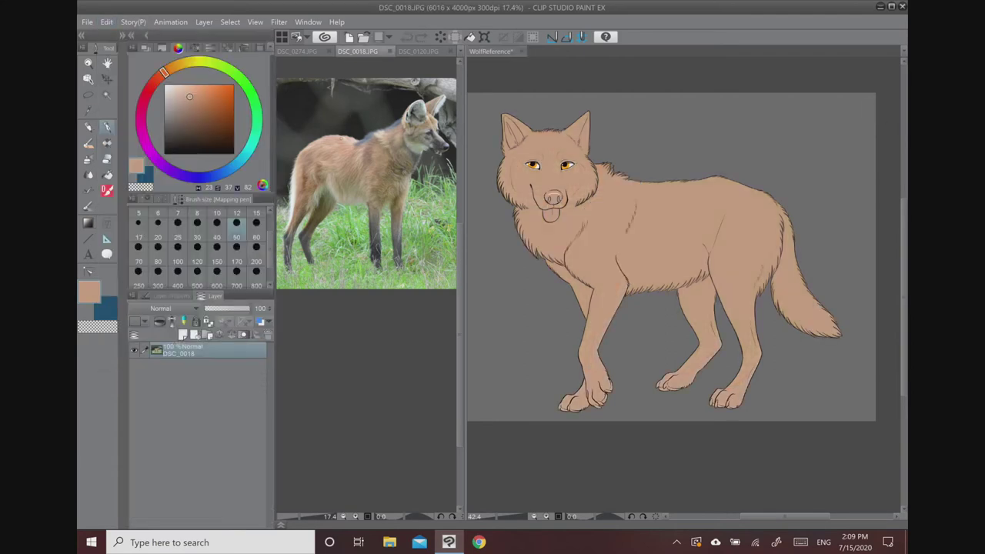
{"action": "left_click", "coordinate": [346, 141], "text": "alt"}
{"action": "left_click", "coordinate": [346, 140], "text": "alt"}
{"action": "left_click", "coordinate": [346, 141], "text": "alt"}
{"action": "left_click", "coordinate": [346, 141], "text": "alt"}
{"action": "left_click", "coordinate": [106, 21]}
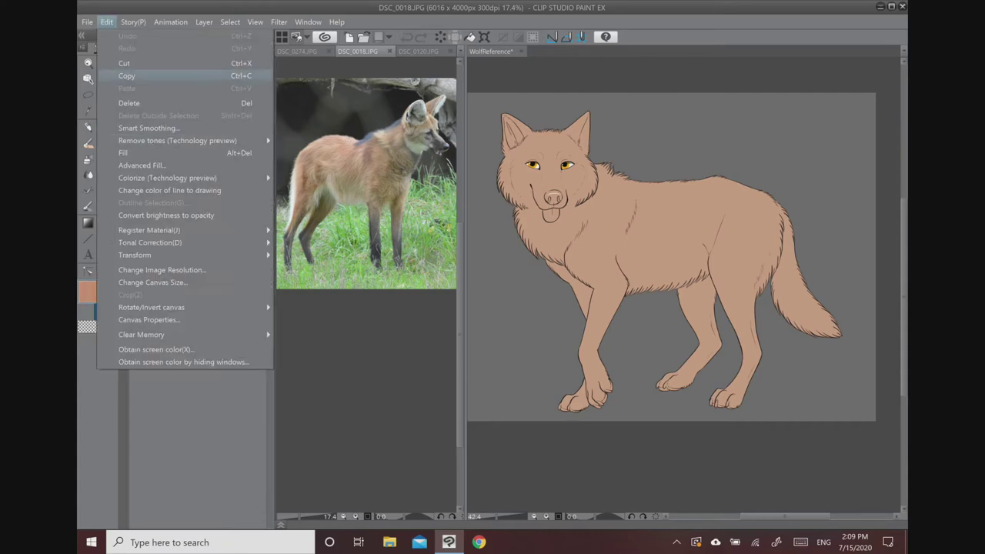
{"action": "left_click", "coordinate": [491, 51]}
{"action": "left_click", "coordinate": [106, 22]}
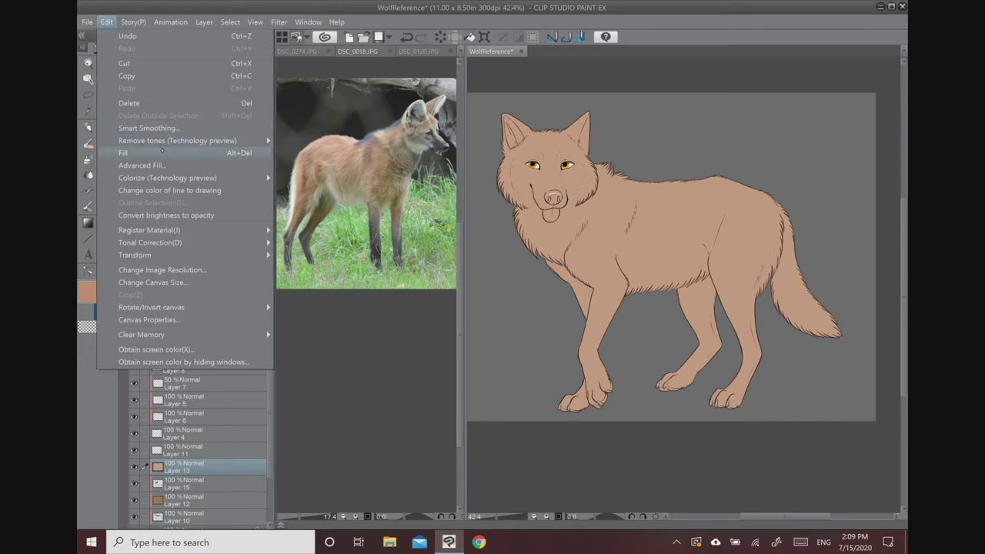
{"action": "left_click", "coordinate": [123, 153]}
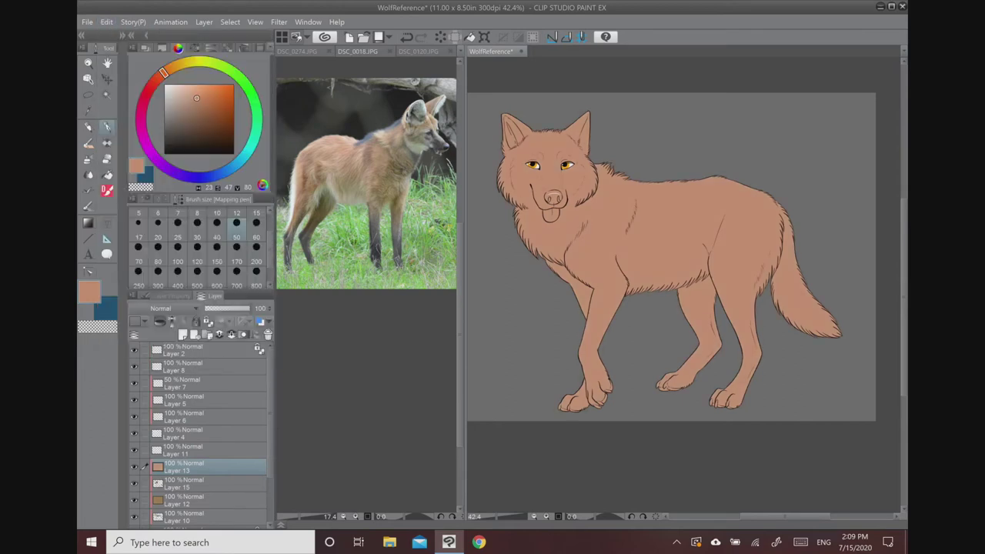
- Try filling the base layer with a slightly brighter orange-brown
{"action": "left_click_drag", "start_coordinate": [197, 97], "coordinate": [199, 94]}
{"action": "left_click", "coordinate": [106, 21]}
{"action": "left_click", "coordinate": [123, 152]}
{"action": "key", "text": "ctrl+z"}
- Sample a greyish brown from the maned wolf's body and paint a stroke behind the wolf's shoulder on a new layer
{"action": "left_click", "coordinate": [361, 185]}
{"action": "left_click", "coordinate": [362, 181], "text": "alt"}
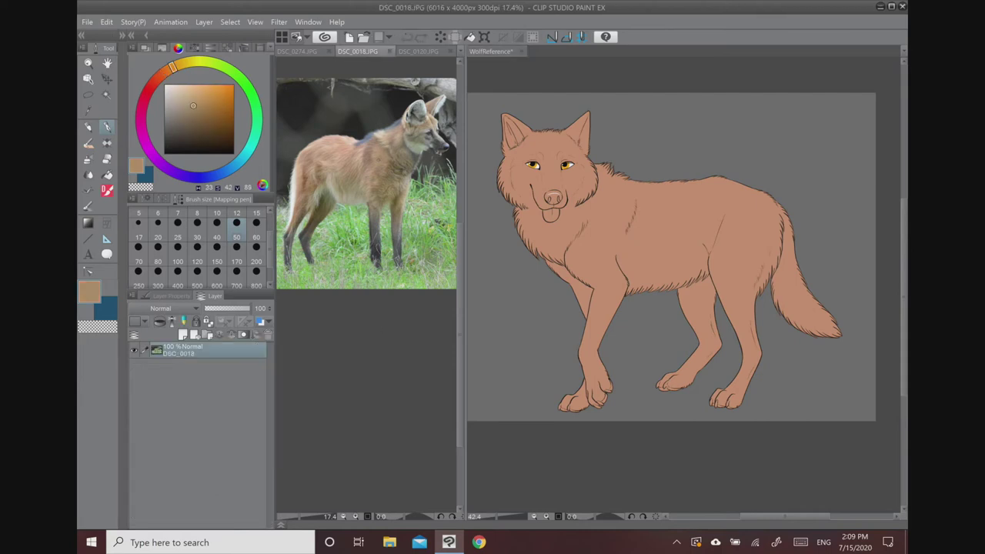
{"action": "left_click", "coordinate": [355, 173], "text": "alt"}
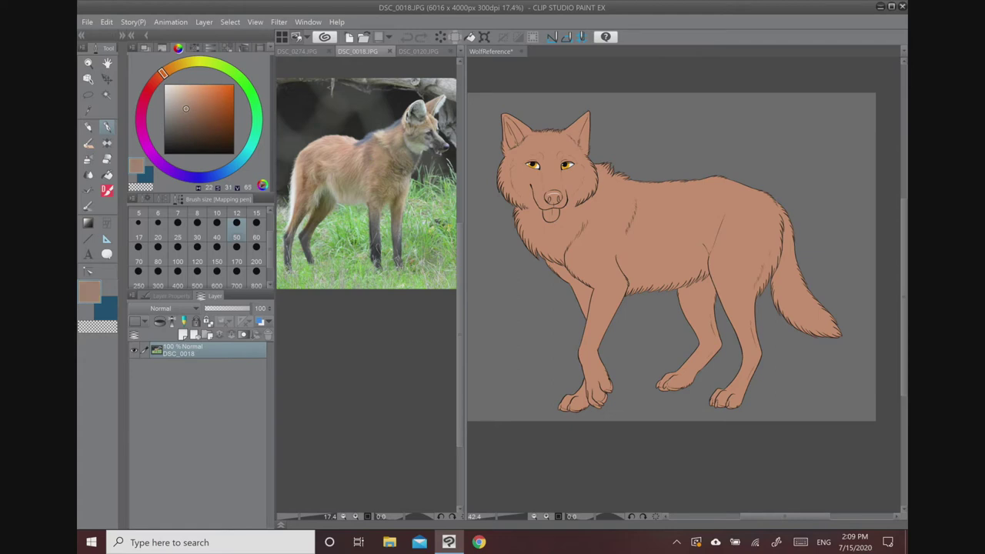
{"action": "left_click", "coordinate": [356, 175], "text": "alt"}
{"action": "left_click", "coordinate": [355, 174], "text": "alt"}
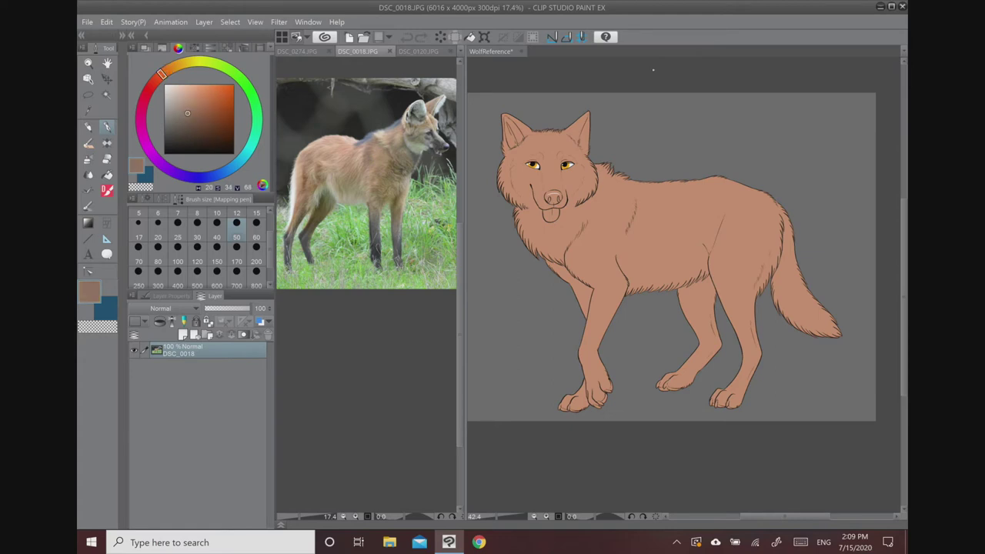
{"action": "left_click", "coordinate": [647, 69]}
{"action": "key", "text": "b"}
{"action": "mouse_move", "coordinate": [615, 235]}
{"action": "left_mouse_down"}
{"action": "mouse_move", "coordinate": [625, 268]}
{"action": "mouse_move", "coordinate": [624, 231]}
{"action": "mouse_move", "coordinate": [640, 197]}
{"action": "left_mouse_up"}
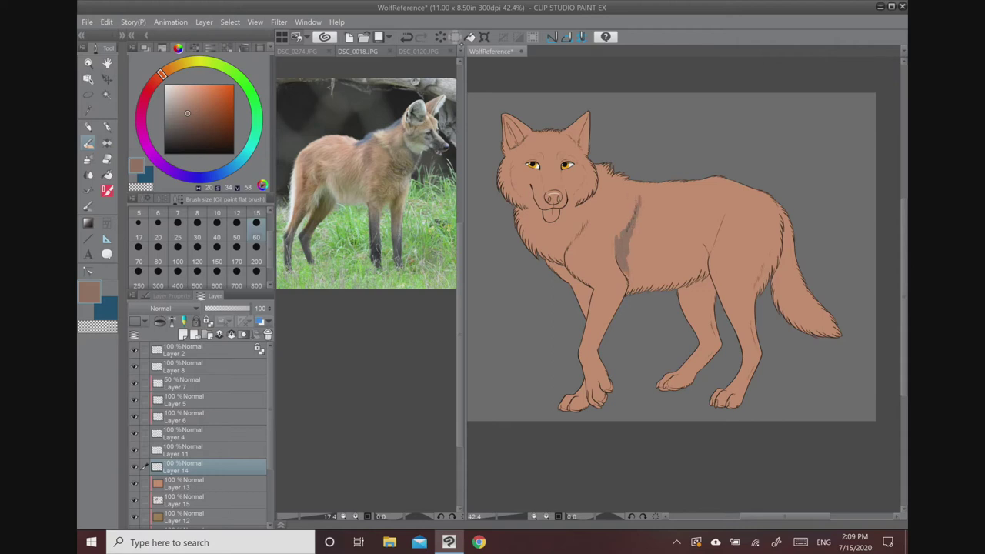
- Sample the dark blue-grey of the maned wolf's mane from reference photo DSC_0120
{"action": "left_click", "coordinate": [368, 139]}
{"action": "left_click", "coordinate": [368, 139], "text": "alt"}
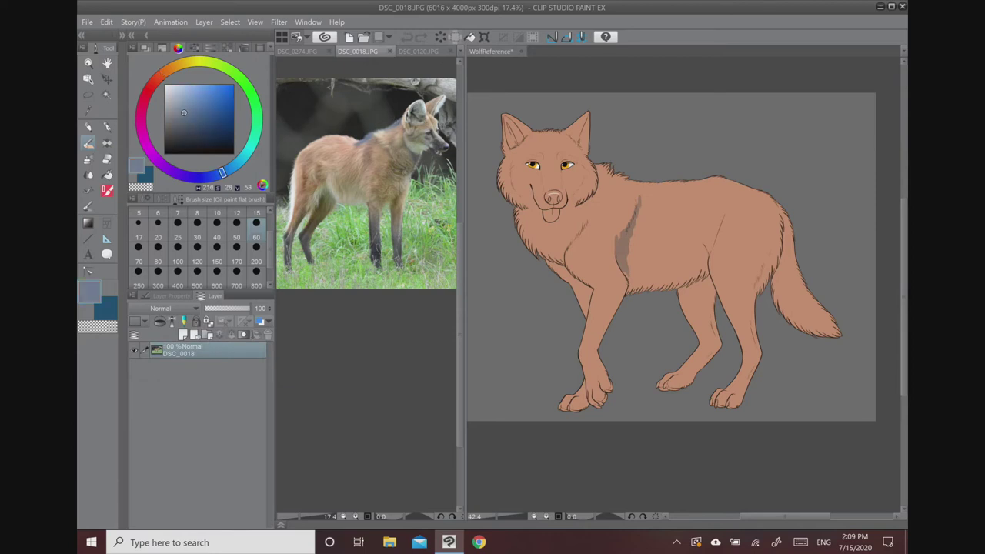
{"action": "left_click", "coordinate": [416, 50]}
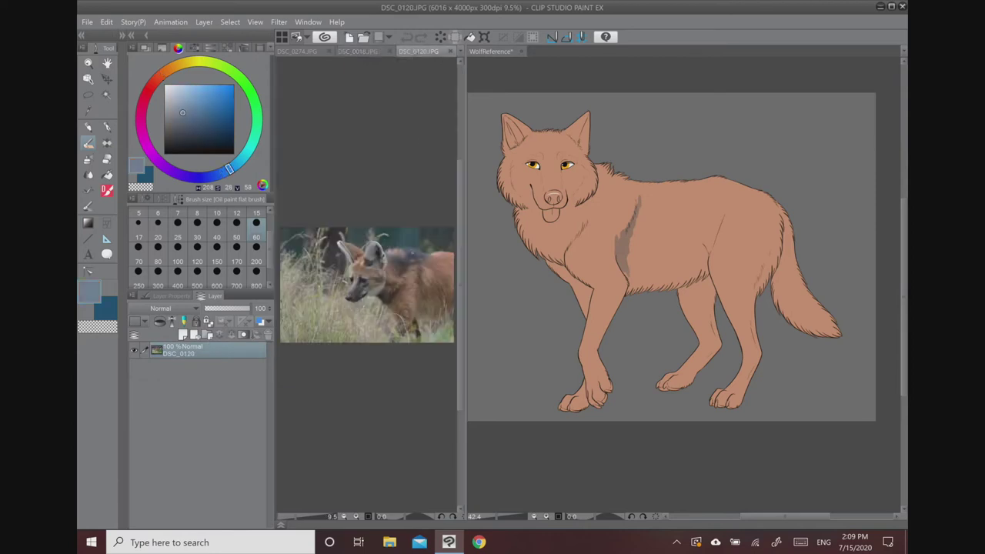
{"action": "left_click", "coordinate": [410, 253], "text": "alt"}
{"action": "scroll", "coordinate": [373, 115], "scroll_direction": "up", "scroll_amount": 3}
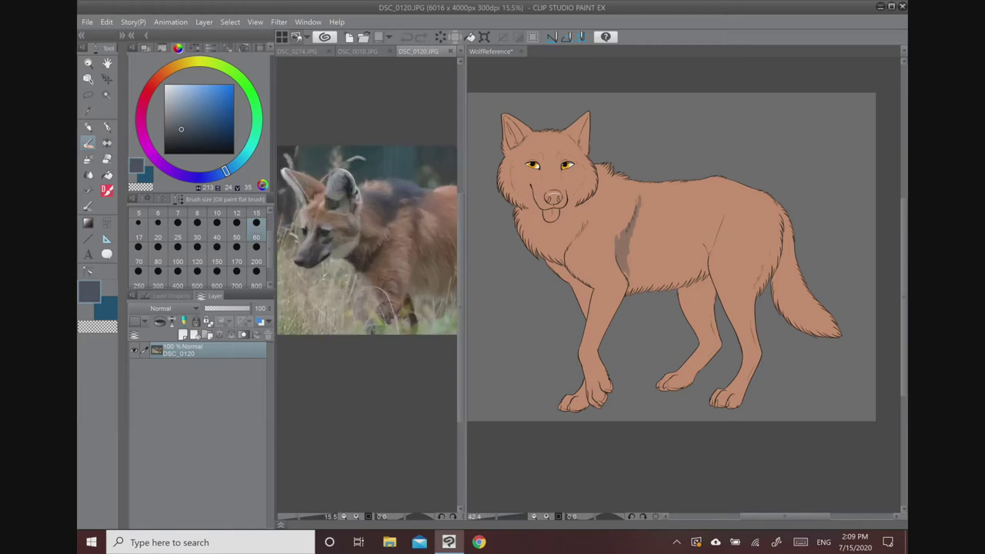
- Clip the marking layer to the base below and paint a dark blue-grey patch over the wolf's nape and upper back
{"action": "left_click", "coordinate": [605, 164]}
{"action": "mouse_move", "coordinate": [596, 161]}
{"action": "left_mouse_down"}
{"action": "mouse_move", "coordinate": [608, 181]}
{"action": "mouse_move", "coordinate": [599, 176]}
{"action": "left_mouse_up"}
{"action": "left_click", "coordinate": [160, 322]}
{"action": "left_click_drag", "start_coordinate": [610, 175], "coordinate": [596, 185]}
{"action": "left_click_drag", "start_coordinate": [601, 172], "coordinate": [594, 199]}
{"action": "mouse_move", "coordinate": [597, 191]}
{"action": "left_mouse_down"}
{"action": "mouse_move", "coordinate": [594, 208]}
{"action": "mouse_move", "coordinate": [608, 192]}
{"action": "mouse_move", "coordinate": [643, 191]}
{"action": "mouse_move", "coordinate": [633, 186]}
{"action": "mouse_move", "coordinate": [636, 204]}
{"action": "mouse_move", "coordinate": [651, 193]}
{"action": "mouse_move", "coordinate": [640, 197]}
{"action": "left_mouse_up"}
{"action": "left_click_drag", "start_coordinate": [664, 191], "coordinate": [653, 195]}
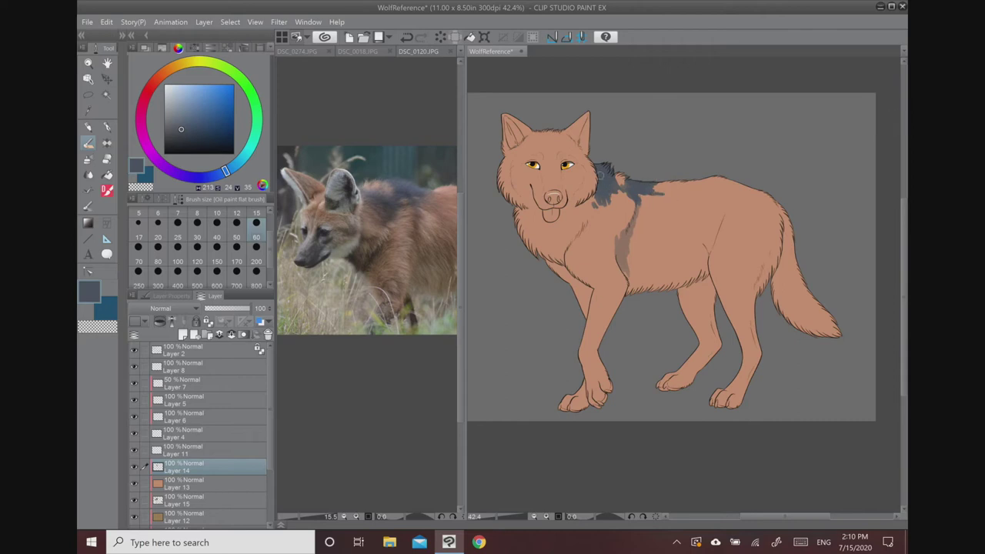
- Paint a blue-grey mark along the inner corner of the wolf's eye on the viewer's left
{"action": "left_click_drag", "start_coordinate": [600, 175], "coordinate": [651, 119]}
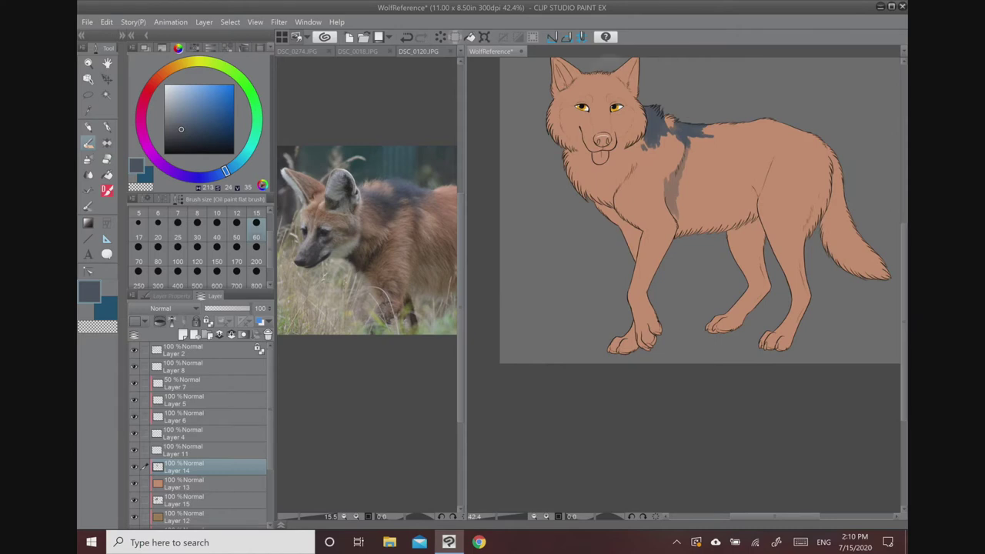
{"action": "scroll", "coordinate": [608, 105], "scroll_direction": "up", "scroll_amount": 6}
{"action": "left_click_drag", "start_coordinate": [653, 185], "coordinate": [638, 235]}
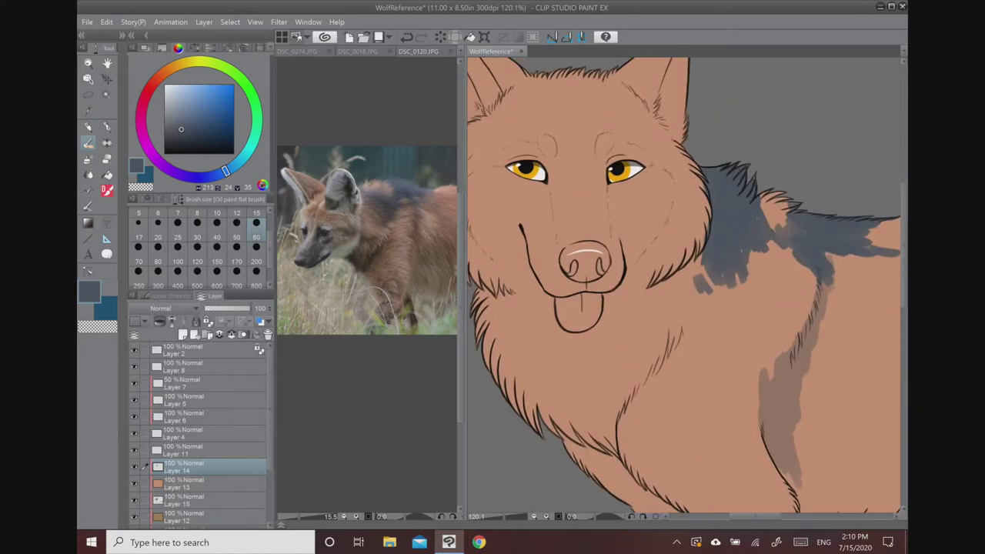
{"action": "mouse_move", "coordinate": [544, 184]}
{"action": "left_mouse_down"}
{"action": "mouse_move", "coordinate": [545, 151]}
{"action": "mouse_move", "coordinate": [551, 185]}
{"action": "mouse_move", "coordinate": [529, 166]}
{"action": "mouse_move", "coordinate": [547, 177]}
{"action": "left_mouse_up"}
{"action": "scroll", "coordinate": [684, 146], "scroll_direction": "down", "scroll_amount": 4}
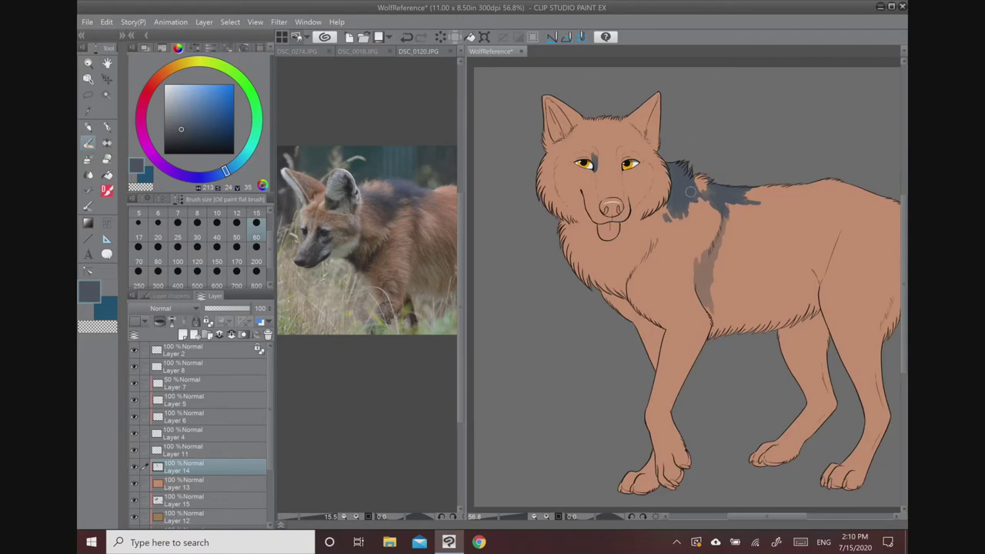
- Choose black and paint a solid patch on the wolf's muzzle just above the nose
{"action": "left_click_drag", "start_coordinate": [180, 129], "coordinate": [183, 135]}
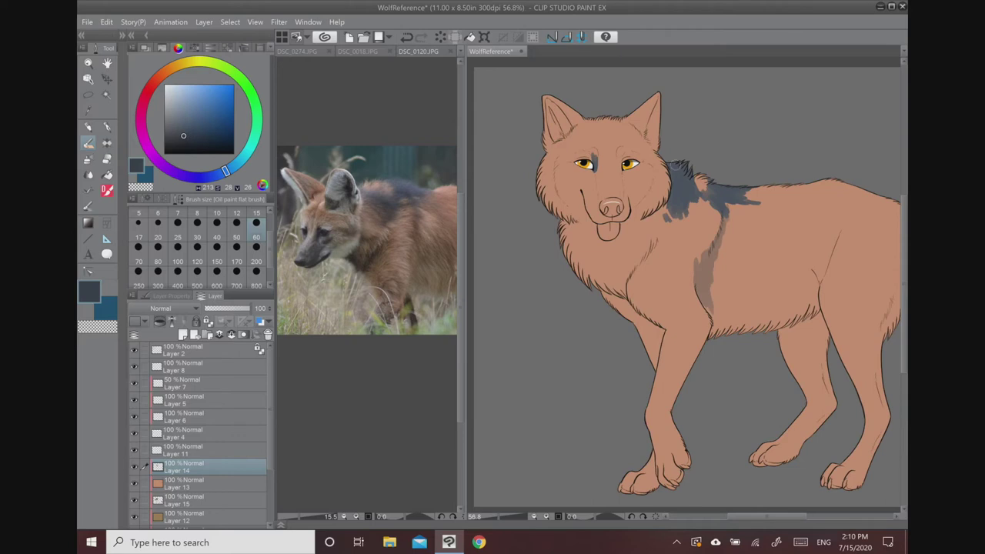
{"action": "left_click", "coordinate": [683, 181], "text": "alt"}
{"action": "scroll", "coordinate": [683, 181], "scroll_direction": "up", "scroll_amount": 5}
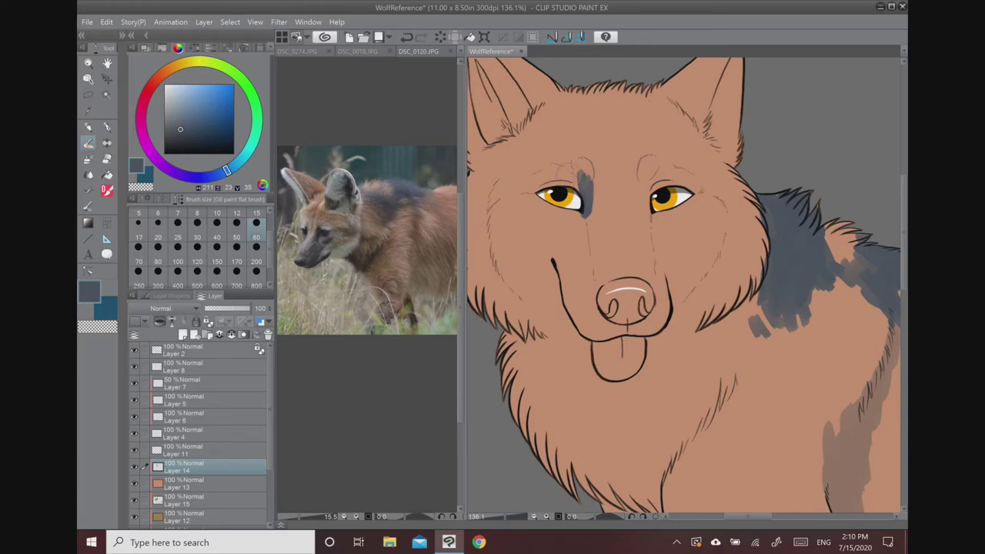
{"action": "left_click", "coordinate": [164, 153]}
{"action": "mouse_move", "coordinate": [626, 220]}
{"action": "left_mouse_down"}
{"action": "mouse_move", "coordinate": [593, 268]}
{"action": "mouse_move", "coordinate": [618, 274]}
{"action": "mouse_move", "coordinate": [640, 253]}
{"action": "mouse_move", "coordinate": [633, 265]}
{"action": "left_mouse_up"}
{"action": "scroll", "coordinate": [683, 285], "scroll_direction": "down", "scroll_amount": 5}
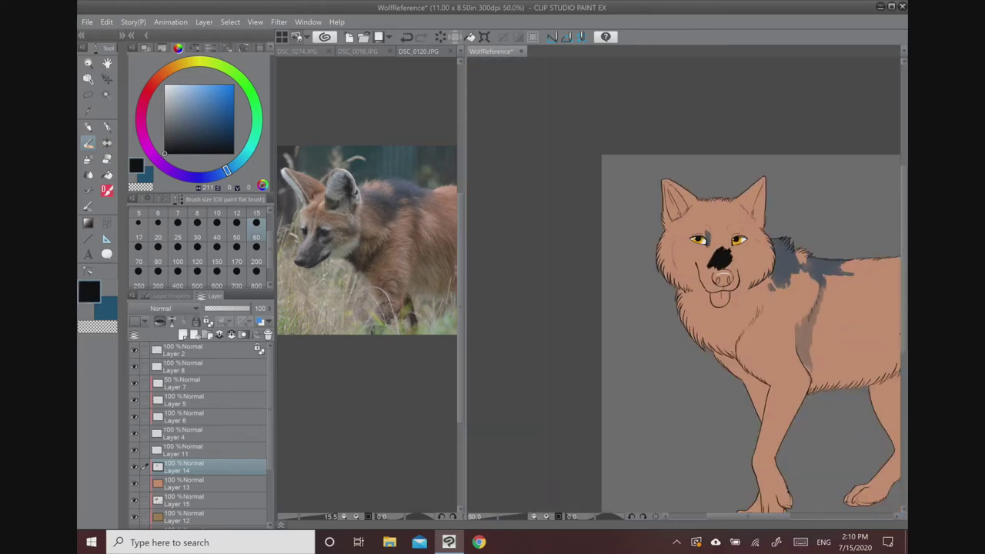
- Undo the black muzzle patch and touch up the inner-eye mark on the viewer's left with the mane's sampled dark blue-grey
{"action": "key", "text": "ctrl+z"}
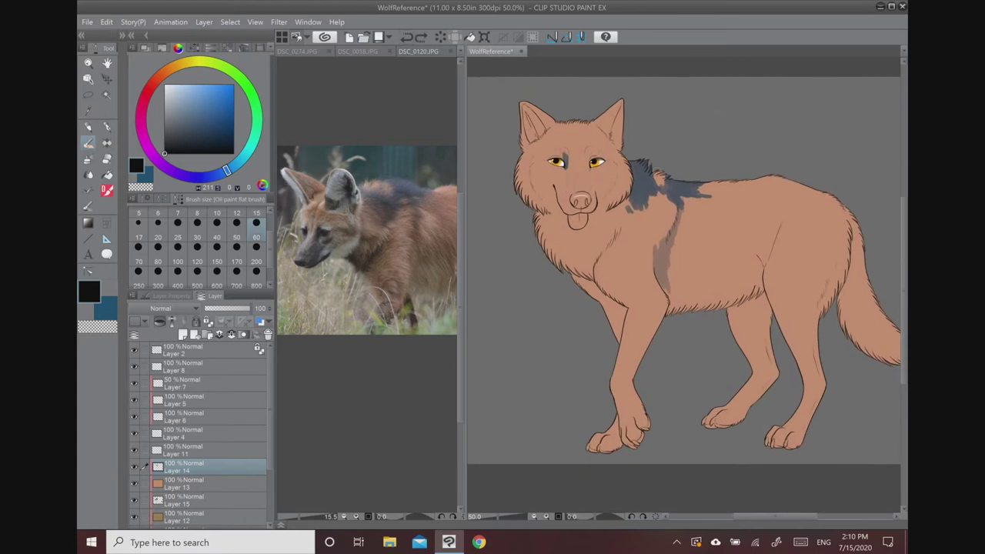
{"action": "left_click", "coordinate": [645, 174], "text": "alt"}
{"action": "scroll", "coordinate": [576, 157], "scroll_direction": "up", "scroll_amount": 5}
{"action": "left_click_drag", "start_coordinate": [548, 148], "coordinate": [554, 169]}
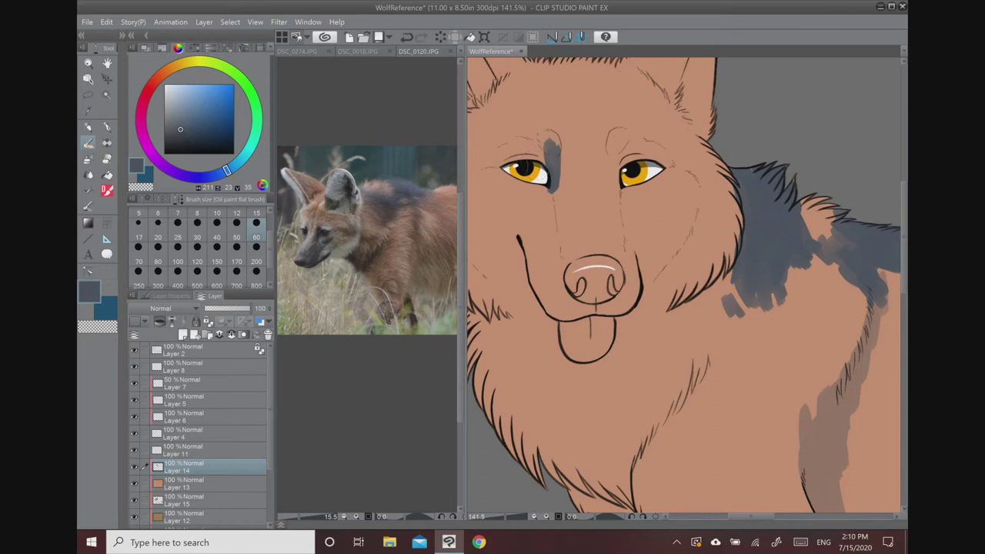
- Resample the mane's dark blue-grey and paint the whole muzzle, nose and both inner eye corners with it, tidying the edges
{"action": "left_click_drag", "start_coordinate": [182, 132], "coordinate": [135, 125]}
{"action": "left_click_drag", "start_coordinate": [589, 336], "coordinate": [702, 469]}
{"action": "key", "text": "ctrl+z"}
{"action": "left_click", "coordinate": [756, 221], "text": "alt"}
{"action": "mouse_move", "coordinate": [515, 180]}
{"action": "left_mouse_down"}
{"action": "mouse_move", "coordinate": [542, 190]}
{"action": "mouse_move", "coordinate": [547, 218]}
{"action": "mouse_move", "coordinate": [558, 296]}
{"action": "mouse_move", "coordinate": [538, 308]}
{"action": "mouse_move", "coordinate": [540, 280]}
{"action": "mouse_move", "coordinate": [570, 315]}
{"action": "mouse_move", "coordinate": [619, 296]}
{"action": "mouse_move", "coordinate": [564, 235]}
{"action": "mouse_move", "coordinate": [560, 245]}
{"action": "mouse_move", "coordinate": [592, 277]}
{"action": "mouse_move", "coordinate": [548, 196]}
{"action": "mouse_move", "coordinate": [554, 206]}
{"action": "mouse_move", "coordinate": [616, 203]}
{"action": "mouse_move", "coordinate": [589, 258]}
{"action": "mouse_move", "coordinate": [616, 242]}
{"action": "mouse_move", "coordinate": [623, 293]}
{"action": "mouse_move", "coordinate": [630, 224]}
{"action": "mouse_move", "coordinate": [618, 206]}
{"action": "mouse_move", "coordinate": [615, 217]}
{"action": "mouse_move", "coordinate": [613, 165]}
{"action": "mouse_move", "coordinate": [626, 231]}
{"action": "mouse_move", "coordinate": [674, 201]}
{"action": "left_mouse_up"}
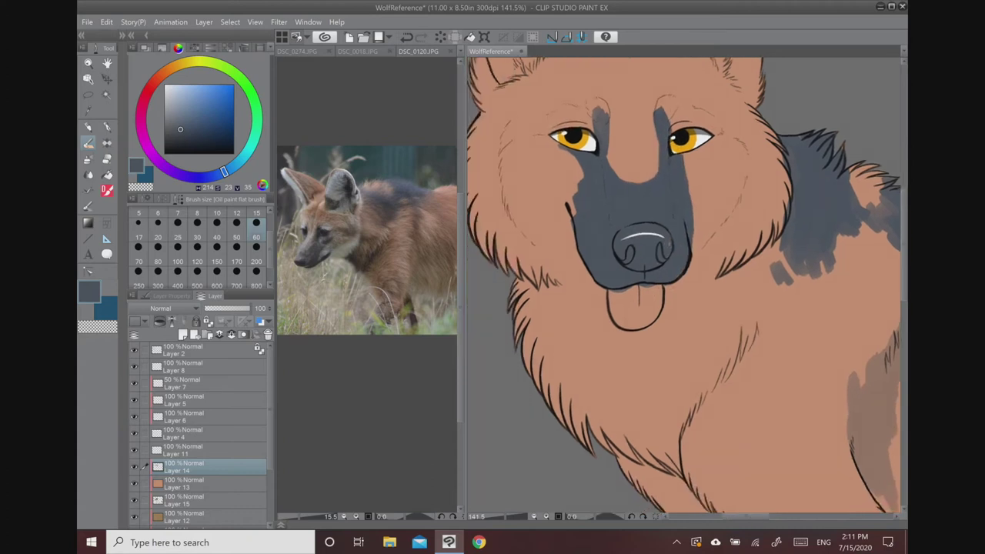
{"action": "left_click", "coordinate": [103, 326]}
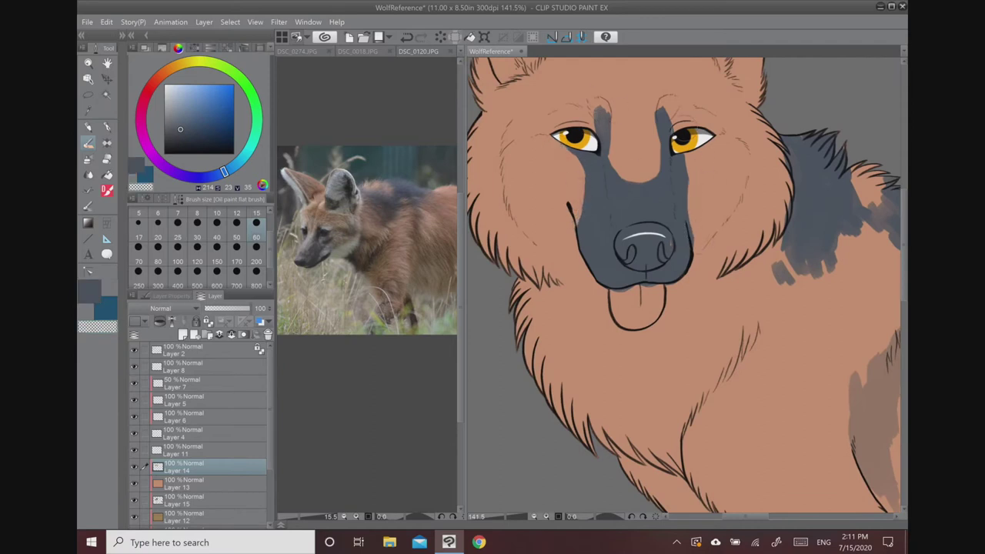
{"action": "key", "text": "x"}
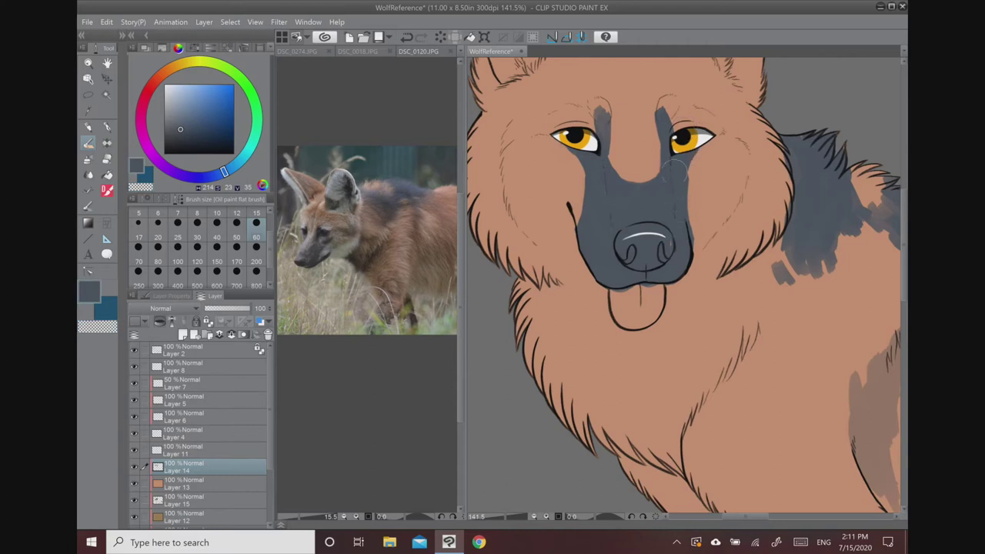
- Sample the light grey inside the maned wolf's ear in reference photo DSC_0120 and lighten it slightly
{"action": "left_click", "coordinate": [368, 102]}
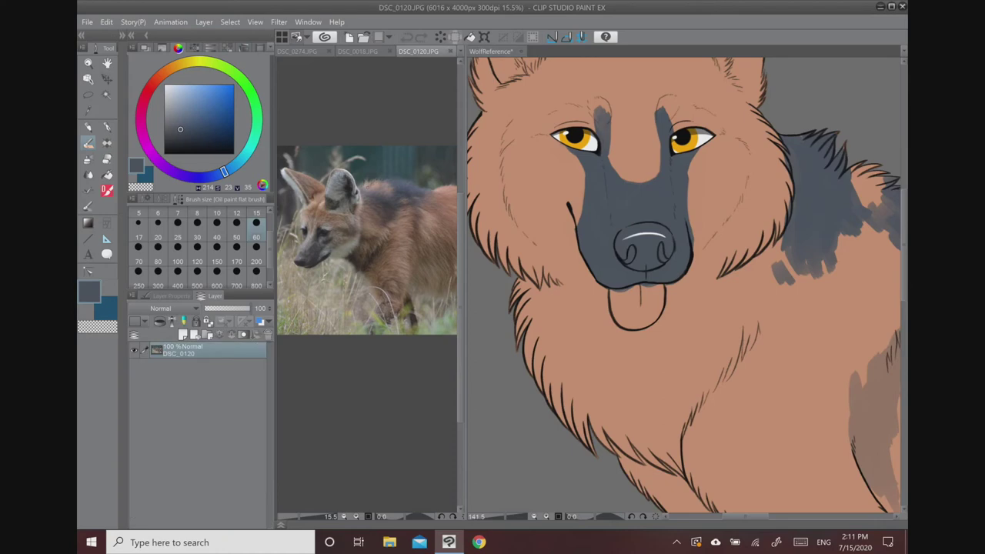
{"action": "left_click", "coordinate": [357, 51]}
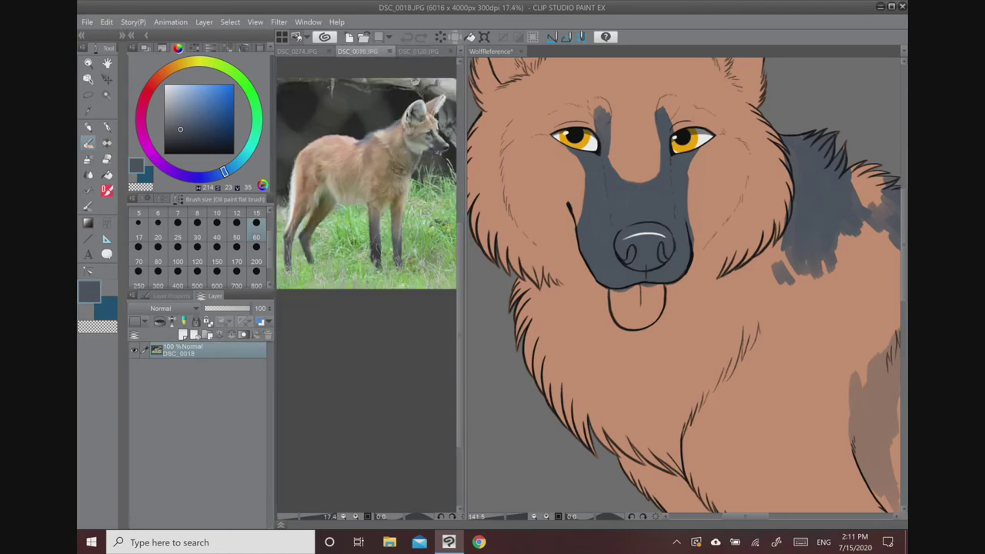
{"action": "left_click", "coordinate": [430, 52]}
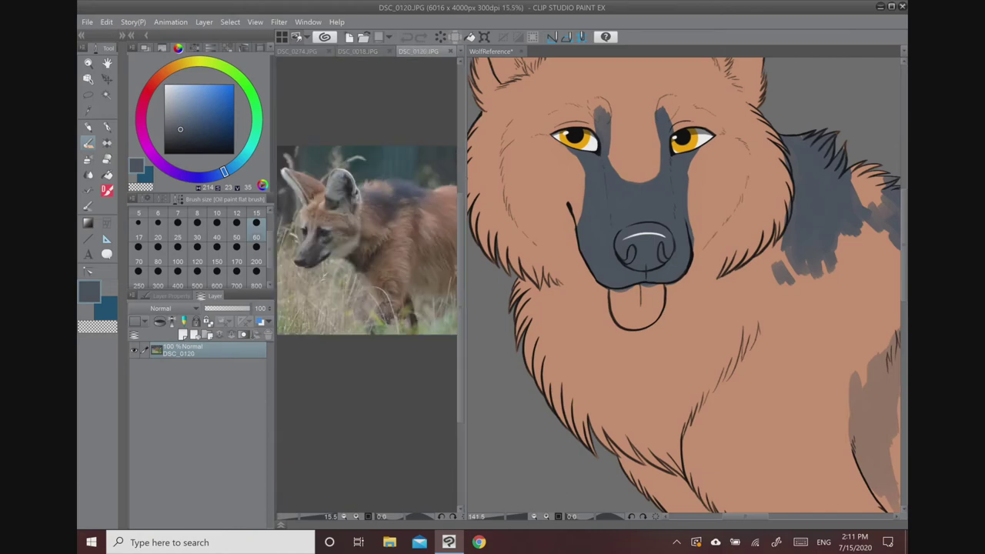
{"action": "left_click", "coordinate": [338, 189], "text": "alt"}
{"action": "left_click", "coordinate": [335, 185], "text": "alt"}
{"action": "left_click", "coordinate": [164, 97]}
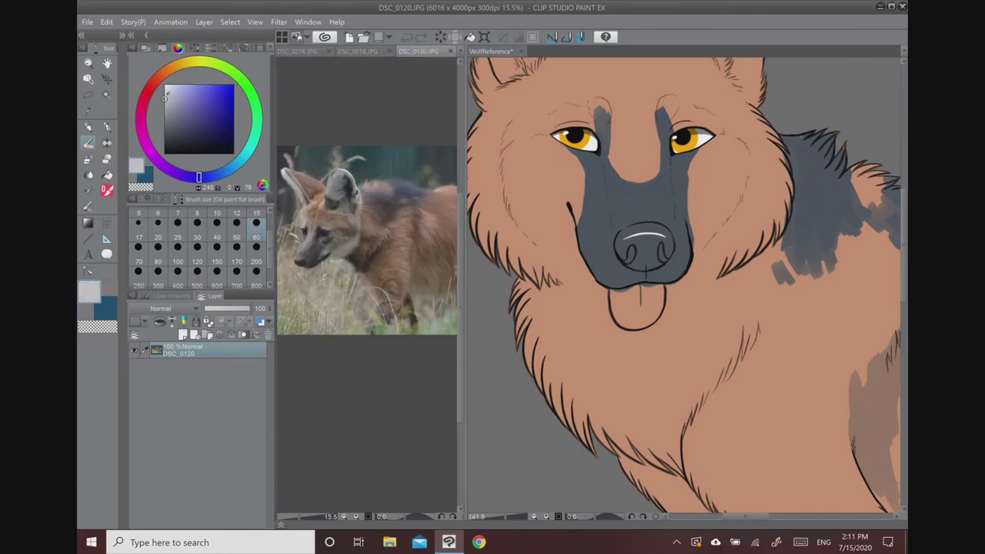
- Sample the pale blue-grey of the throat in reference photo DSC_0018 and paint both upper eyelids at brush size 40
{"action": "left_click", "coordinate": [358, 51]}
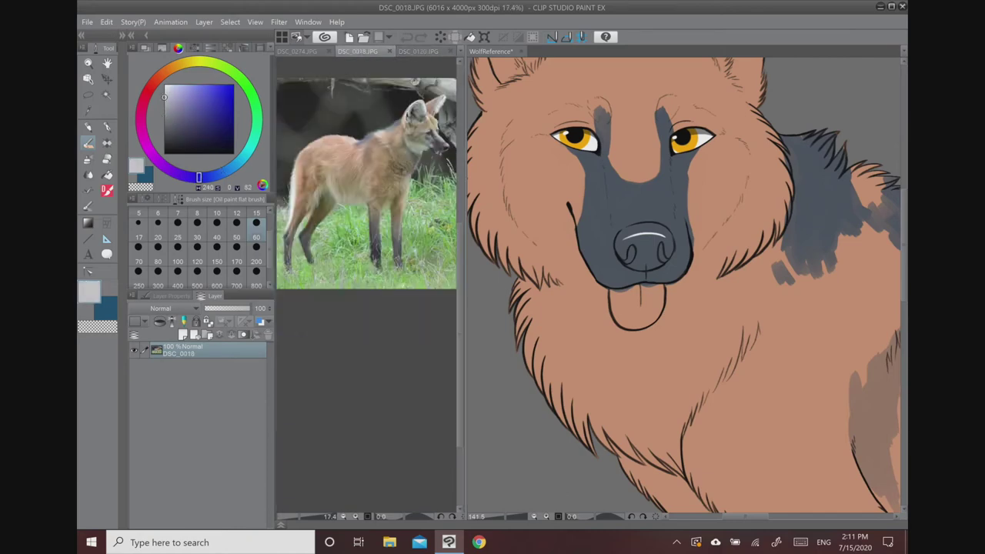
{"action": "left_click", "coordinate": [420, 141], "text": "alt"}
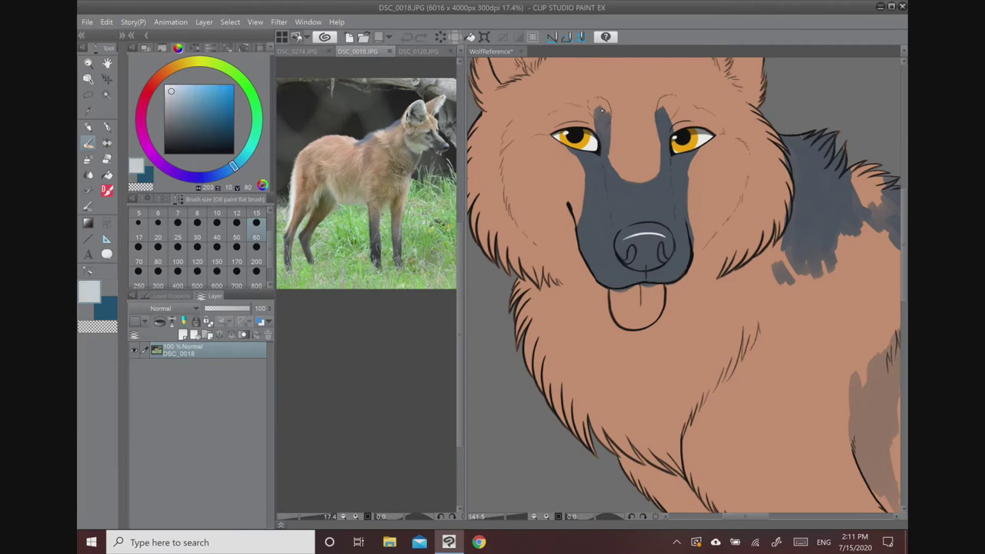
{"action": "left_click", "coordinate": [604, 110]}
{"action": "left_click", "coordinate": [217, 225]}
{"action": "left_click_drag", "start_coordinate": [545, 135], "coordinate": [586, 125]}
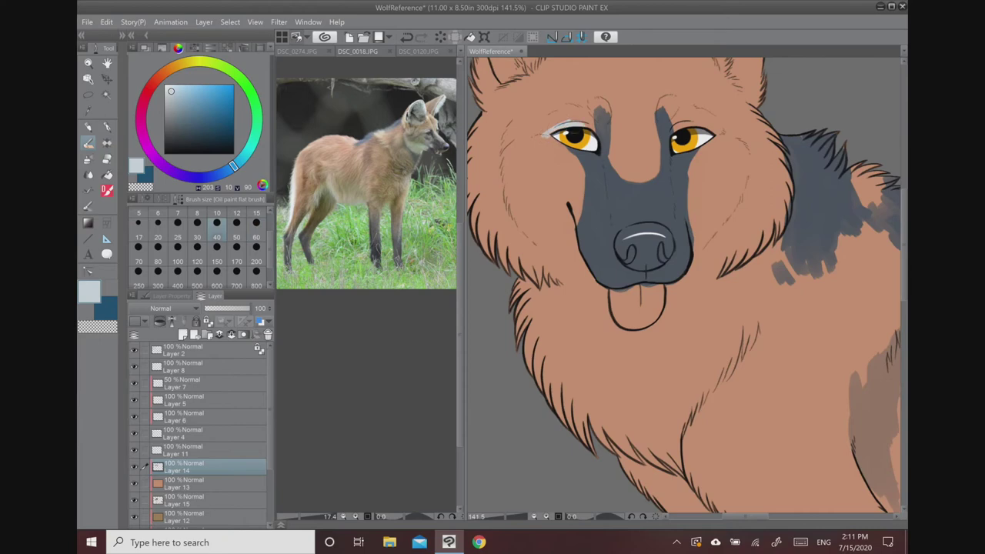
{"action": "mouse_move", "coordinate": [672, 131]}
{"action": "left_mouse_down"}
{"action": "mouse_move", "coordinate": [704, 120]}
{"action": "mouse_move", "coordinate": [717, 130]}
{"action": "mouse_move", "coordinate": [675, 129]}
{"action": "left_mouse_up"}
{"action": "key", "text": "ctrl+z"}
{"action": "key", "text": "ctrl+z"}
{"action": "key", "text": "ctrl+z"}
- Show reference photo DSC_0120 and paint a pale blue-grey patch on each side of the wolf's muzzle
{"action": "left_click", "coordinate": [416, 51]}
{"action": "left_click", "coordinate": [578, 219]}
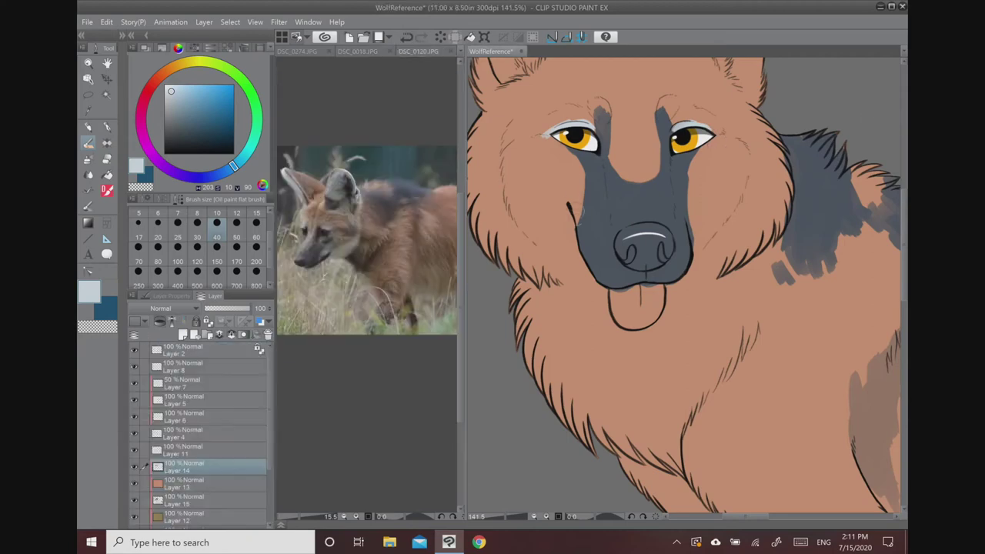
{"action": "mouse_move", "coordinate": [577, 191]}
{"action": "left_mouse_down"}
{"action": "mouse_move", "coordinate": [578, 223]}
{"action": "mouse_move", "coordinate": [581, 209]}
{"action": "left_mouse_up"}
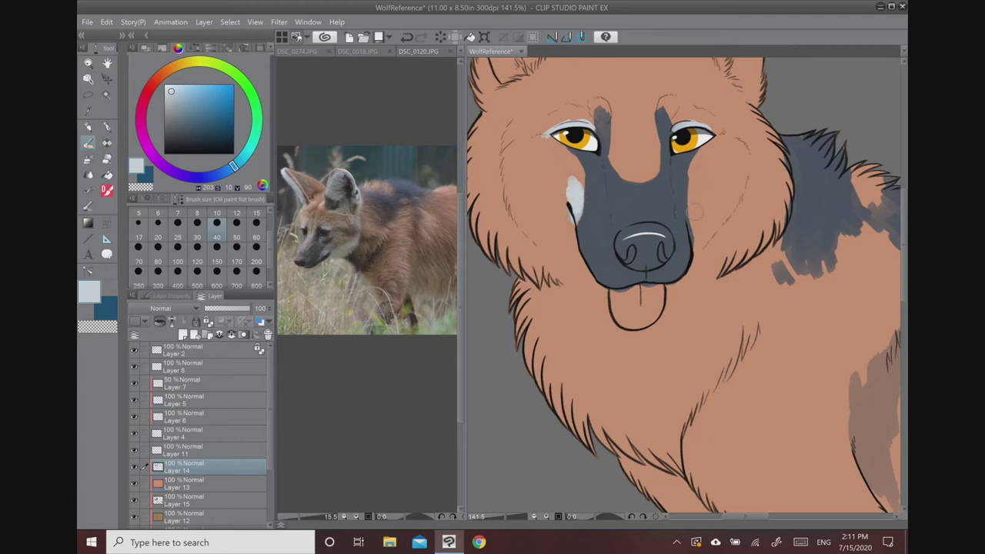
{"action": "left_click_drag", "start_coordinate": [694, 198], "coordinate": [694, 229]}
{"action": "mouse_move", "coordinate": [695, 190]}
{"action": "left_mouse_down"}
{"action": "mouse_move", "coordinate": [694, 220]}
{"action": "mouse_move", "coordinate": [656, 253]}
{"action": "mouse_move", "coordinate": [702, 275]}
{"action": "left_mouse_up"}
- Paint pale blue-grey fur strokes along the lower cheek on the viewer's left
{"action": "left_click_drag", "start_coordinate": [540, 252], "coordinate": [554, 286]}
{"action": "mouse_move", "coordinate": [530, 245]}
{"action": "left_mouse_down"}
{"action": "mouse_move", "coordinate": [544, 278]}
{"action": "mouse_move", "coordinate": [534, 287]}
{"action": "left_mouse_up"}
{"action": "left_click_drag", "start_coordinate": [505, 224], "coordinate": [526, 300]}
{"action": "left_click_drag", "start_coordinate": [491, 240], "coordinate": [514, 294]}
{"action": "mouse_move", "coordinate": [488, 218]}
{"action": "left_mouse_down"}
{"action": "mouse_move", "coordinate": [493, 267]}
{"action": "mouse_move", "coordinate": [478, 254]}
{"action": "left_mouse_up"}
{"action": "mouse_move", "coordinate": [531, 286]}
{"action": "left_mouse_down"}
{"action": "mouse_move", "coordinate": [549, 313]}
{"action": "mouse_move", "coordinate": [594, 309]}
{"action": "left_mouse_up"}
- Paint matching pale blue-grey fur strokes along the lower cheek on the viewer's right
{"action": "mouse_move", "coordinate": [719, 269]}
{"action": "left_mouse_down"}
{"action": "mouse_move", "coordinate": [708, 304]}
{"action": "mouse_move", "coordinate": [716, 307]}
{"action": "left_mouse_up"}
{"action": "left_click_drag", "start_coordinate": [740, 262], "coordinate": [731, 305]}
{"action": "left_click_drag", "start_coordinate": [704, 246], "coordinate": [703, 220]}
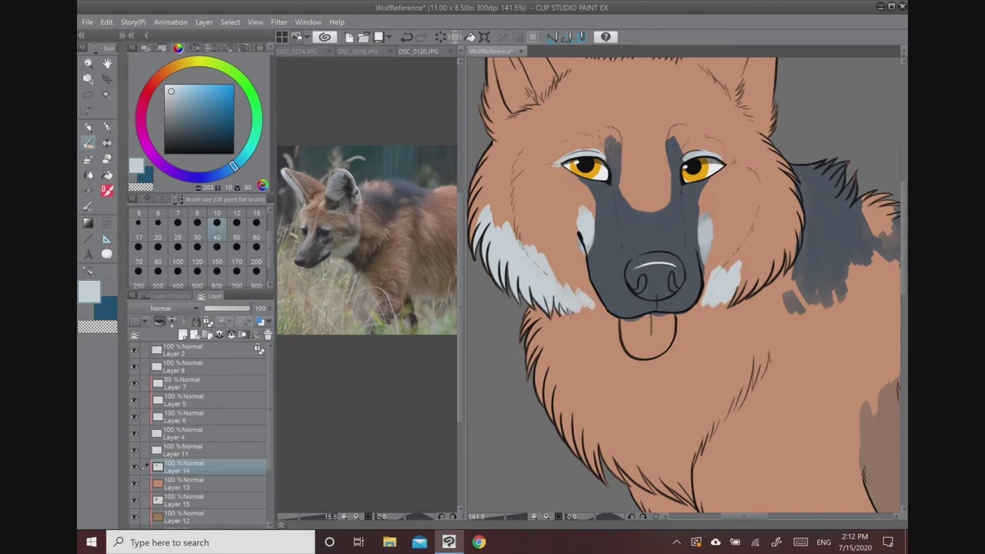
{"action": "left_click_drag", "start_coordinate": [744, 253], "coordinate": [727, 305]}
{"action": "left_click_drag", "start_coordinate": [764, 240], "coordinate": [744, 297]}
{"action": "left_click_drag", "start_coordinate": [782, 222], "coordinate": [763, 282]}
{"action": "left_click_drag", "start_coordinate": [793, 202], "coordinate": [783, 262]}
- Fill the inner ear on the viewer's left with pale blue-grey, redoing the rough strokes with the Mapping pen
{"action": "left_click_drag", "start_coordinate": [754, 142], "coordinate": [774, 241]}
{"action": "left_click_drag", "start_coordinate": [523, 140], "coordinate": [531, 180]}
{"action": "mouse_move", "coordinate": [525, 133]}
{"action": "left_mouse_down"}
{"action": "mouse_move", "coordinate": [537, 188]}
{"action": "mouse_move", "coordinate": [517, 151]}
{"action": "mouse_move", "coordinate": [517, 117]}
{"action": "mouse_move", "coordinate": [512, 145]}
{"action": "mouse_move", "coordinate": [544, 140]}
{"action": "mouse_move", "coordinate": [564, 175]}
{"action": "left_mouse_up"}
{"action": "key", "text": "p"}
{"action": "key", "text": "ctrl+z"}
{"action": "key", "text": "ctrl+z"}
{"action": "key", "text": "ctrl+z"}
{"action": "mouse_move", "coordinate": [532, 206]}
{"action": "left_mouse_down"}
{"action": "mouse_move", "coordinate": [512, 106]}
{"action": "mouse_move", "coordinate": [561, 165]}
{"action": "mouse_move", "coordinate": [539, 201]}
{"action": "mouse_move", "coordinate": [531, 186]}
{"action": "mouse_move", "coordinate": [565, 191]}
{"action": "left_mouse_up"}
- Fill the inner ear on the viewer's right with pale blue-grey and tidy its edges
{"action": "key", "text": "c"}
{"action": "left_click", "coordinate": [97, 296]}
{"action": "left_click_drag", "start_coordinate": [785, 154], "coordinate": [782, 203]}
{"action": "mouse_move", "coordinate": [789, 130]}
{"action": "left_mouse_down"}
{"action": "mouse_move", "coordinate": [766, 197]}
{"action": "mouse_move", "coordinate": [770, 134]}
{"action": "mouse_move", "coordinate": [766, 175]}
{"action": "left_mouse_up"}
{"action": "left_click_drag", "start_coordinate": [792, 100], "coordinate": [792, 125]}
{"action": "left_click_drag", "start_coordinate": [773, 188], "coordinate": [772, 228]}
{"action": "left_click_drag", "start_coordinate": [716, 307], "coordinate": [707, 205]}
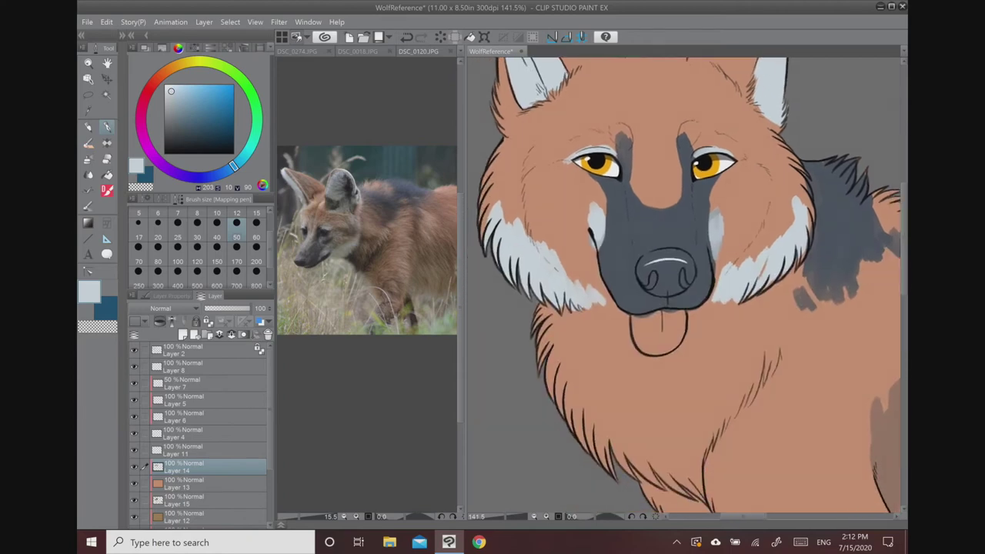
{"action": "key", "text": "ctrl+z"}
- Refine the shapes of the pale upper eyelids on both eyes with the Mapping pen, reducing the brush to size 12
{"action": "scroll", "coordinate": [611, 133], "scroll_direction": "up", "scroll_amount": 5}
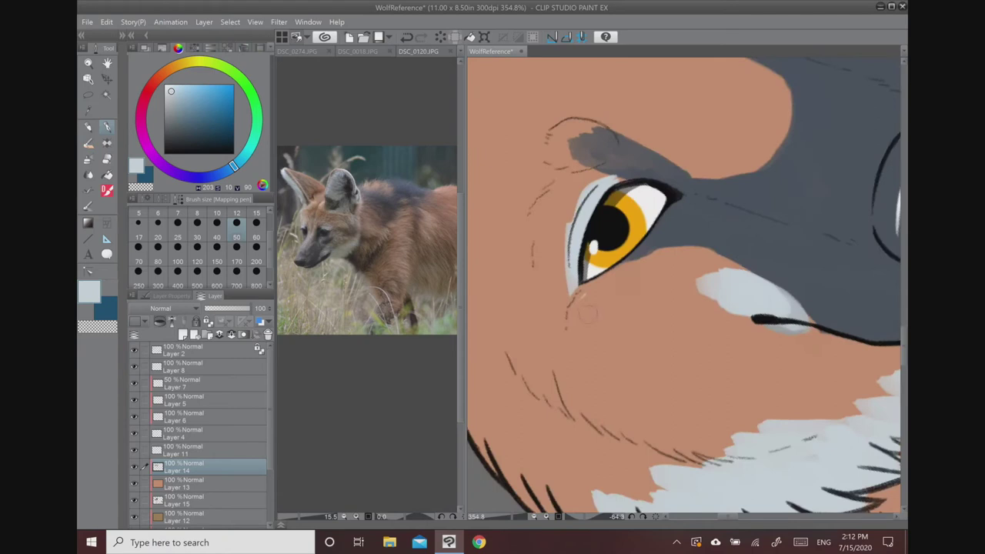
{"action": "mouse_move", "coordinate": [565, 291]}
{"action": "left_mouse_down"}
{"action": "mouse_move", "coordinate": [558, 258]}
{"action": "mouse_move", "coordinate": [574, 207]}
{"action": "mouse_move", "coordinate": [563, 219]}
{"action": "mouse_move", "coordinate": [604, 181]}
{"action": "mouse_move", "coordinate": [630, 189]}
{"action": "left_mouse_up"}
{"action": "scroll", "coordinate": [628, 189], "scroll_direction": "down", "scroll_amount": 5}
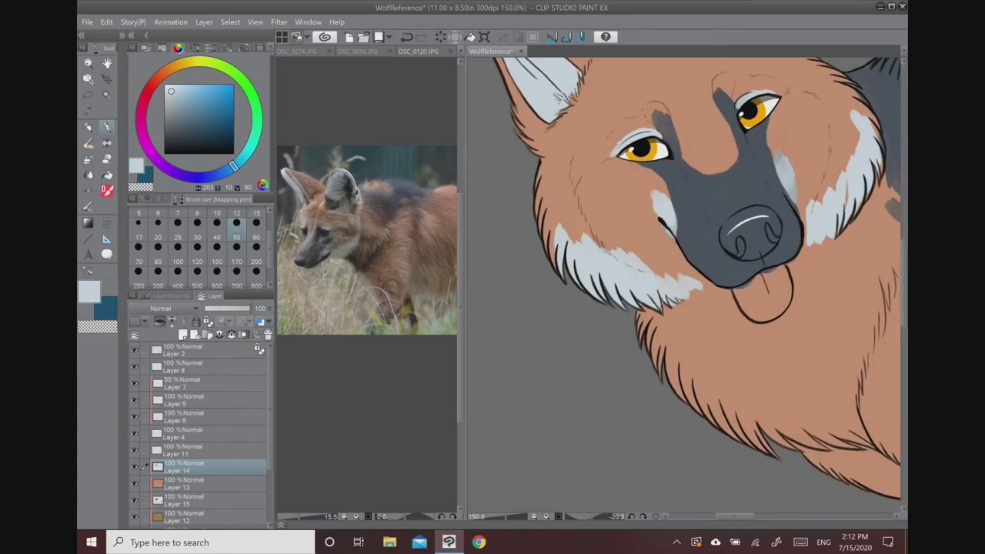
{"action": "scroll", "coordinate": [683, 285], "scroll_direction": "up", "scroll_amount": 2}
{"action": "scroll", "coordinate": [627, 215], "scroll_direction": "up", "scroll_amount": 3}
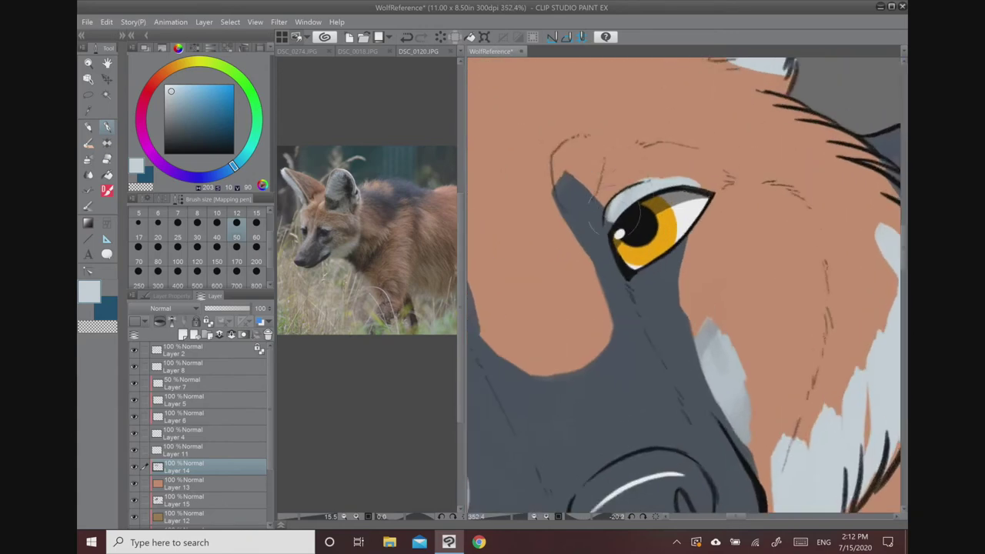
{"action": "mouse_move", "coordinate": [661, 173]}
{"action": "left_mouse_down"}
{"action": "mouse_move", "coordinate": [715, 190]}
{"action": "mouse_move", "coordinate": [644, 193]}
{"action": "mouse_move", "coordinate": [674, 174]}
{"action": "left_mouse_up"}
{"action": "left_click_drag", "start_coordinate": [636, 217], "coordinate": [705, 163]}
{"action": "left_click", "coordinate": [236, 213]}
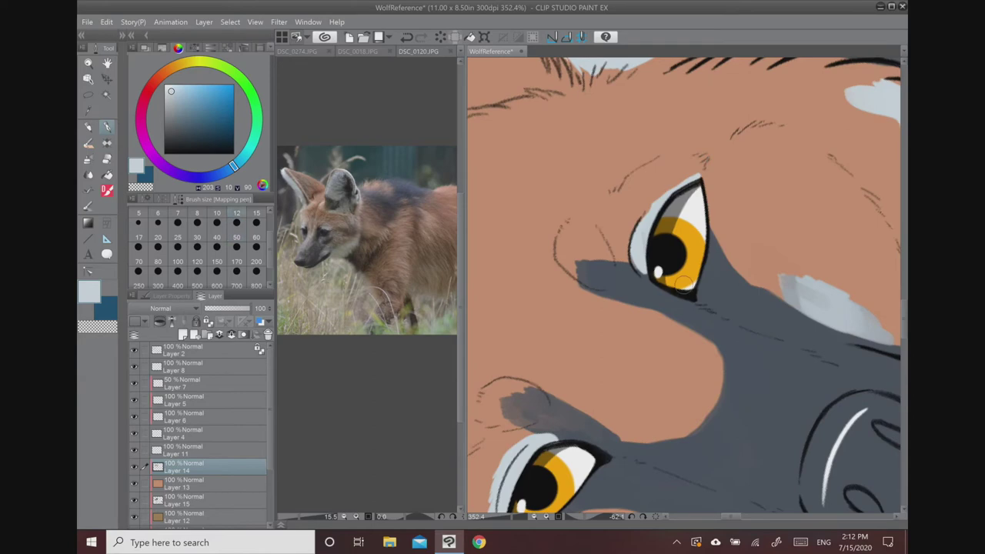
{"action": "mouse_move", "coordinate": [643, 218]}
{"action": "left_mouse_down"}
{"action": "mouse_move", "coordinate": [689, 172]}
{"action": "mouse_move", "coordinate": [657, 192]}
{"action": "mouse_move", "coordinate": [671, 183]}
{"action": "left_mouse_up"}
{"action": "scroll", "coordinate": [723, 204], "scroll_direction": "down", "scroll_amount": 6}
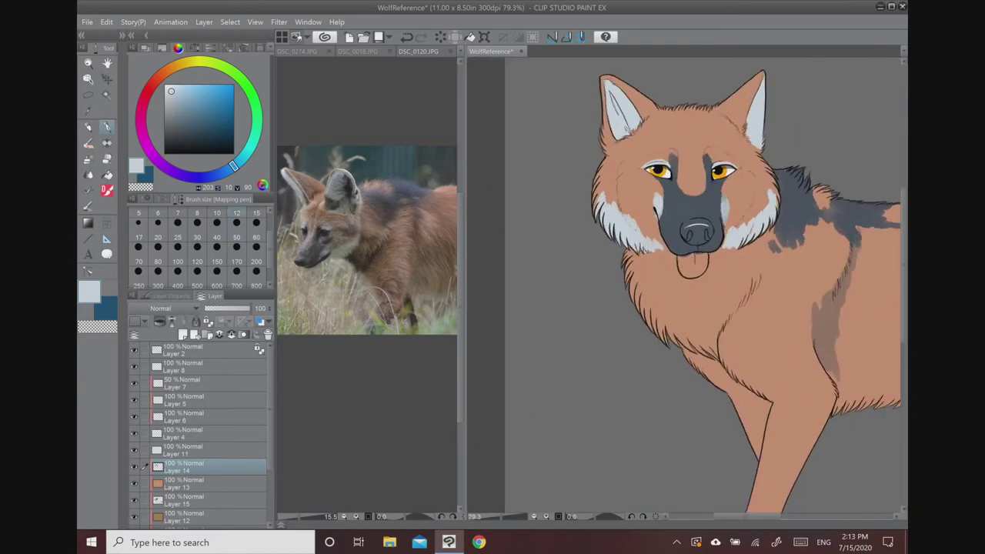
- Shape the pale cheek fur on the viewer's left into pointed tufts with the Mapping pen at size 30
{"action": "scroll", "coordinate": [755, 159], "scroll_direction": "up", "scroll_amount": 3}
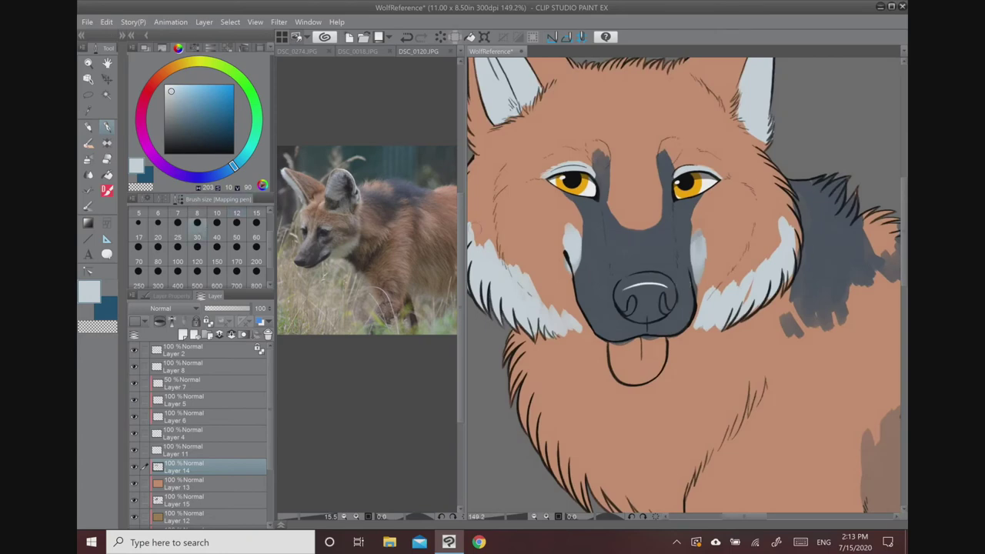
{"action": "left_click_drag", "start_coordinate": [683, 284], "coordinate": [734, 260]}
{"action": "left_click_drag", "start_coordinate": [504, 236], "coordinate": [525, 184]}
{"action": "mouse_move", "coordinate": [534, 223]}
{"action": "left_mouse_down"}
{"action": "mouse_move", "coordinate": [537, 199]}
{"action": "mouse_move", "coordinate": [525, 197]}
{"action": "left_mouse_up"}
{"action": "left_click_drag", "start_coordinate": [552, 257], "coordinate": [547, 210]}
{"action": "left_click_drag", "start_coordinate": [574, 269], "coordinate": [559, 222]}
{"action": "mouse_move", "coordinate": [592, 284]}
{"action": "left_mouse_down"}
{"action": "mouse_move", "coordinate": [569, 231]}
{"action": "mouse_move", "coordinate": [599, 271]}
{"action": "left_mouse_up"}
{"action": "mouse_move", "coordinate": [635, 303]}
{"action": "left_mouse_down"}
{"action": "mouse_move", "coordinate": [611, 276]}
{"action": "mouse_move", "coordinate": [639, 300]}
{"action": "left_mouse_up"}
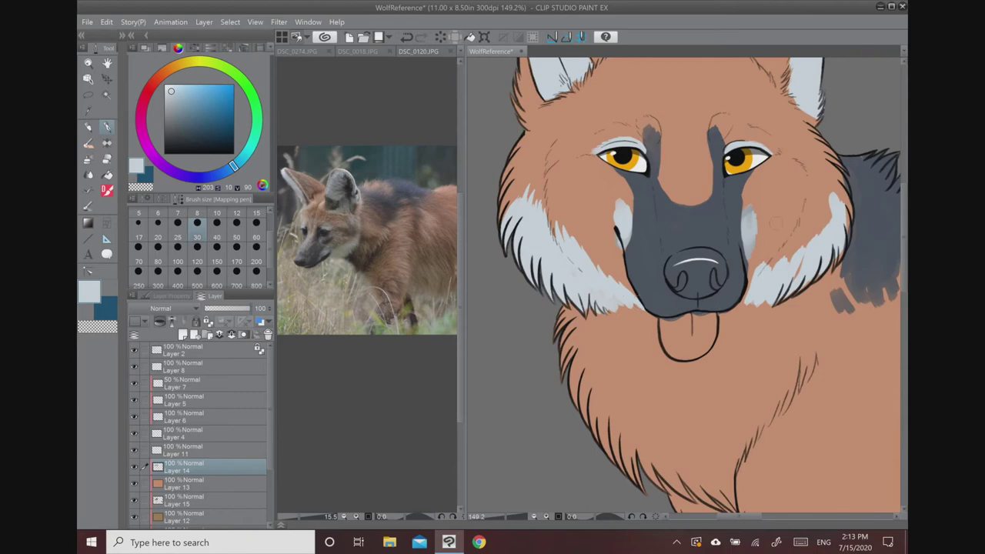
- Repaint the pale patches on both sides of the muzzle as solid, rounded shapes with clean edges
{"action": "mouse_move", "coordinate": [749, 253]}
{"action": "left_mouse_down"}
{"action": "mouse_move", "coordinate": [746, 207]}
{"action": "mouse_move", "coordinate": [750, 240]}
{"action": "left_mouse_up"}
{"action": "left_click_drag", "start_coordinate": [615, 216], "coordinate": [614, 197]}
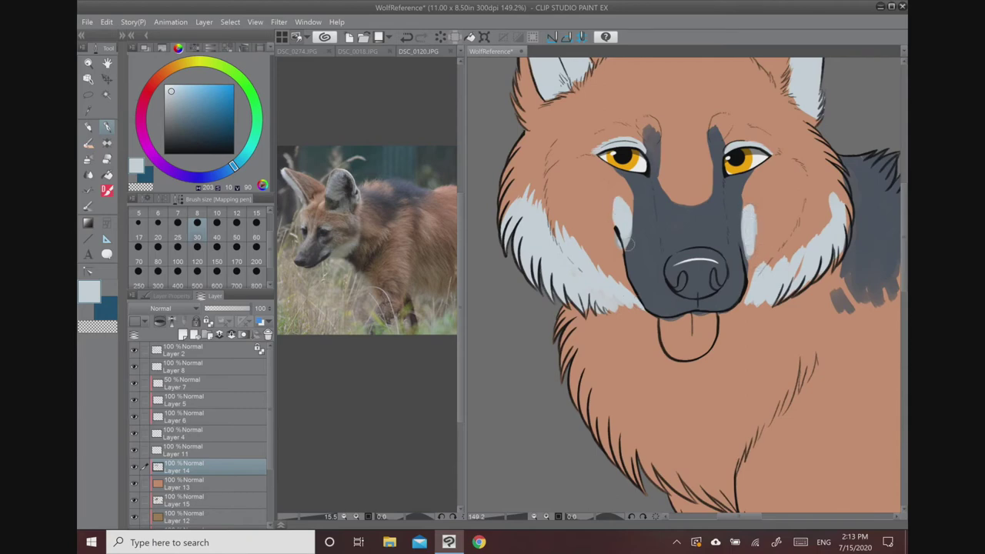
{"action": "left_click_drag", "start_coordinate": [750, 206], "coordinate": [748, 257]}
{"action": "left_click_drag", "start_coordinate": [613, 225], "coordinate": [613, 198]}
{"action": "left_click", "coordinate": [112, 327]}
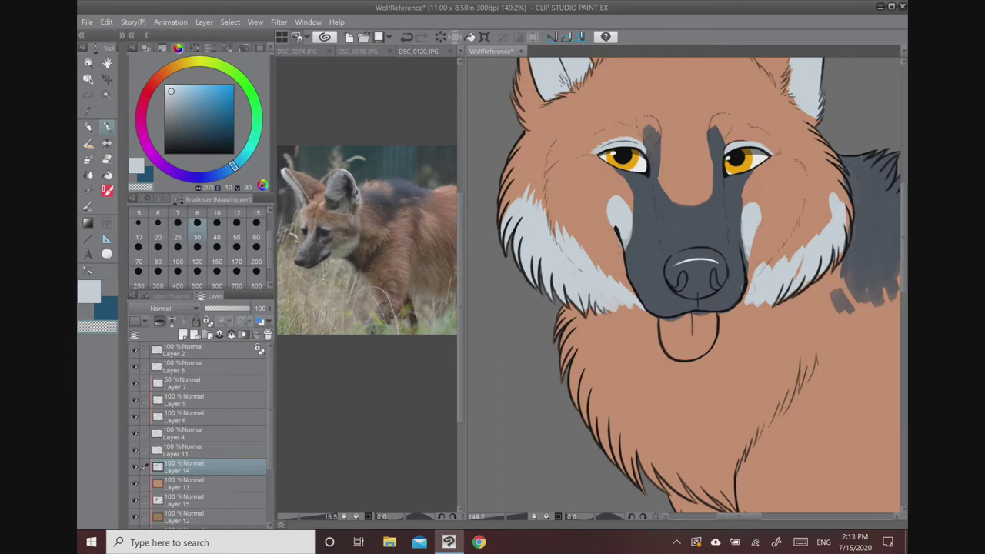
- Fill in and sharpen the pale cheek fur on the viewer's right with tapered strokes
{"action": "left_click_drag", "start_coordinate": [751, 282], "coordinate": [813, 241]}
{"action": "mouse_move", "coordinate": [806, 250]}
{"action": "left_mouse_down"}
{"action": "mouse_move", "coordinate": [821, 213]}
{"action": "mouse_move", "coordinate": [824, 176]}
{"action": "mouse_move", "coordinate": [838, 197]}
{"action": "left_mouse_up"}
{"action": "mouse_move", "coordinate": [803, 256]}
{"action": "left_mouse_down"}
{"action": "mouse_move", "coordinate": [795, 275]}
{"action": "mouse_move", "coordinate": [738, 309]}
{"action": "left_mouse_up"}
{"action": "left_click_drag", "start_coordinate": [848, 225], "coordinate": [836, 264]}
{"action": "left_click_drag", "start_coordinate": [851, 206], "coordinate": [846, 235]}
{"action": "left_click_drag", "start_coordinate": [847, 187], "coordinate": [844, 212]}
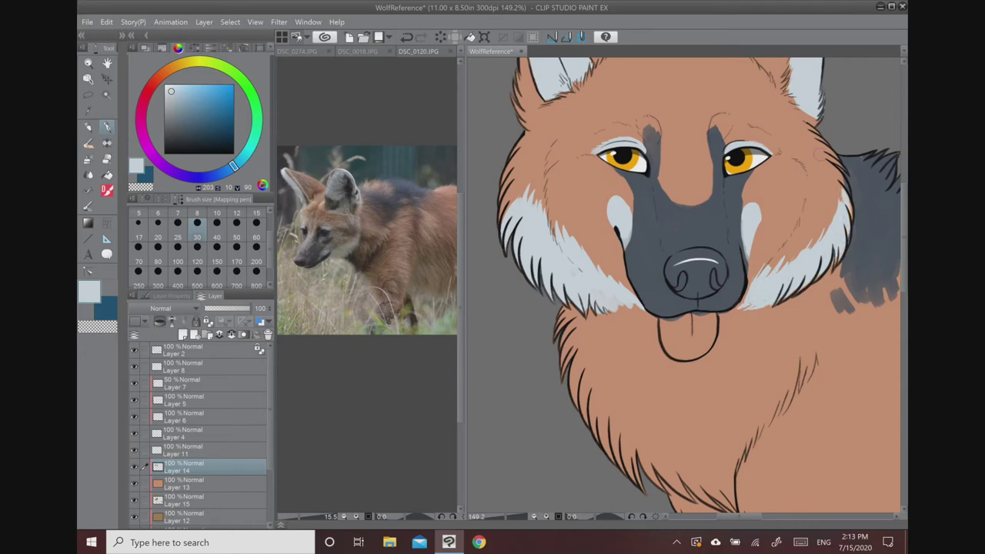
- Sample the mane's dark blue-grey and add pointed fur strokes to the marking's lower edges at the neck and shoulder
{"action": "scroll", "coordinate": [789, 246], "scroll_direction": "down", "scroll_amount": 5}
{"action": "left_click_drag", "start_coordinate": [788, 246], "coordinate": [588, 161]}
{"action": "left_click", "coordinate": [639, 132], "text": "alt"}
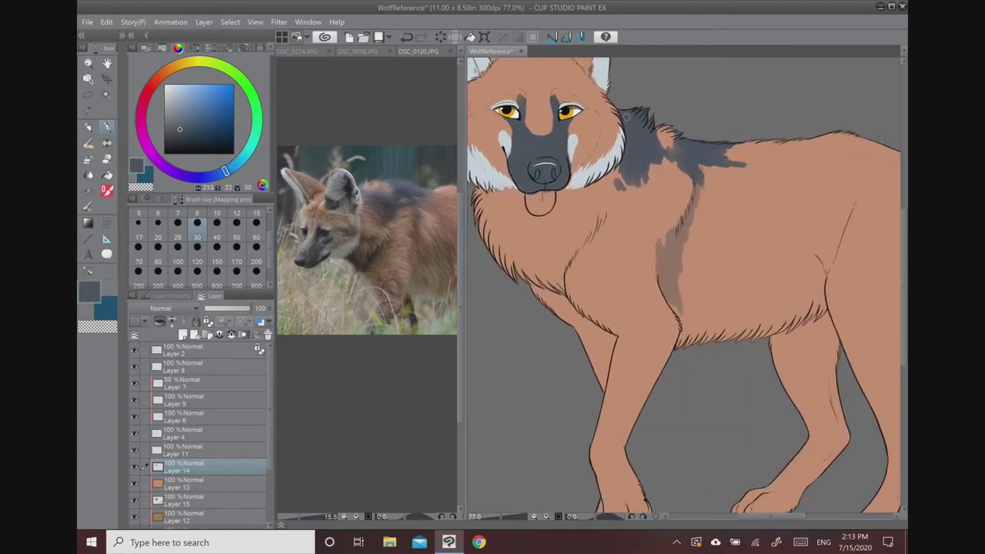
{"action": "left_click_drag", "start_coordinate": [622, 165], "coordinate": [616, 200]}
{"action": "left_click_drag", "start_coordinate": [617, 186], "coordinate": [612, 206]}
{"action": "mouse_move", "coordinate": [680, 157]}
{"action": "left_mouse_down"}
{"action": "mouse_move", "coordinate": [674, 165]}
{"action": "mouse_move", "coordinate": [692, 205]}
{"action": "mouse_move", "coordinate": [695, 192]}
{"action": "left_mouse_up"}
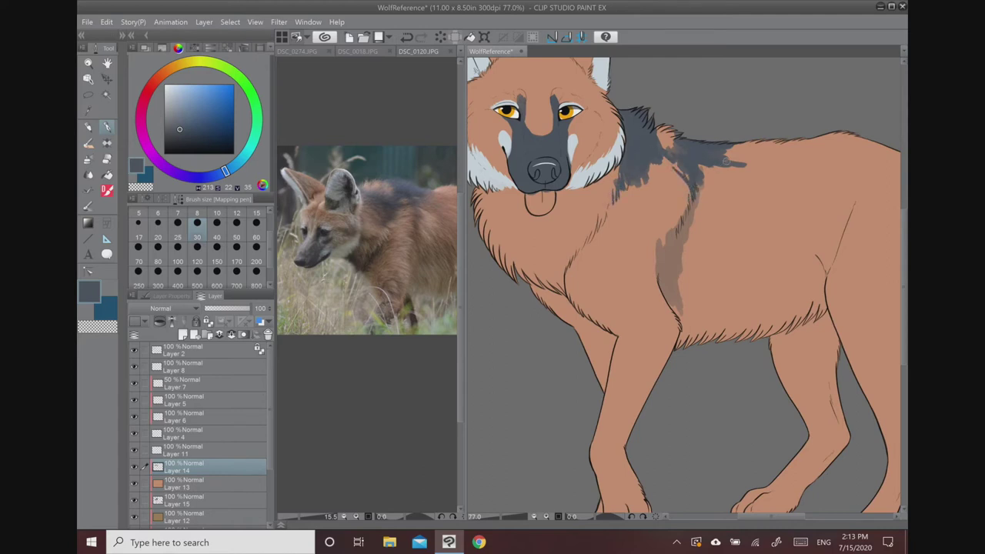
- Following reference photo DSC_0018, paint the wolf's lower legs and paws dark blue-grey with the Soft airbrush at size 200
{"action": "left_click_drag", "start_coordinate": [410, 154], "coordinate": [371, 126]}
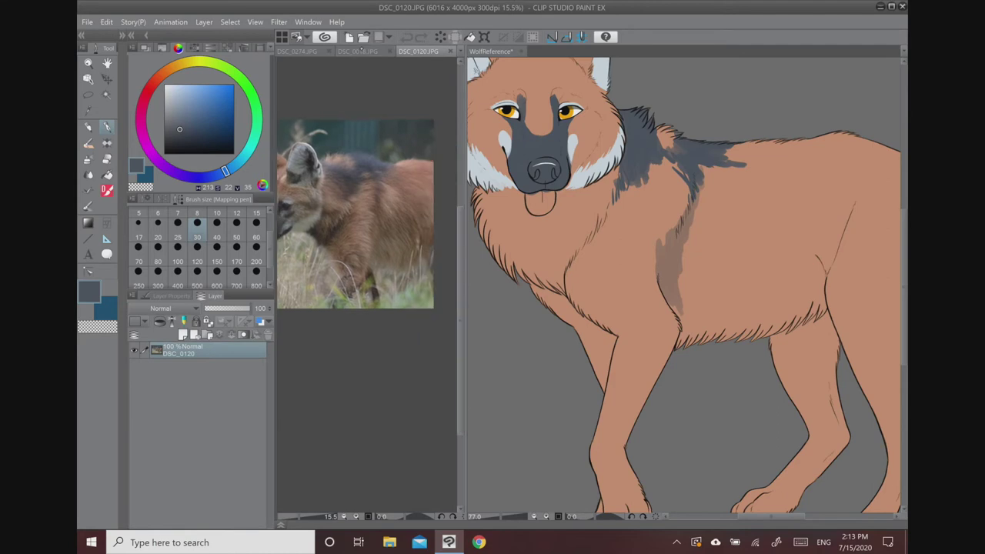
{"action": "left_click", "coordinate": [359, 51]}
{"action": "left_click", "coordinate": [797, 117]}
{"action": "scroll", "coordinate": [797, 117], "scroll_direction": "down", "scroll_amount": 4}
{"action": "left_click_drag", "start_coordinate": [797, 117], "coordinate": [707, 104]}
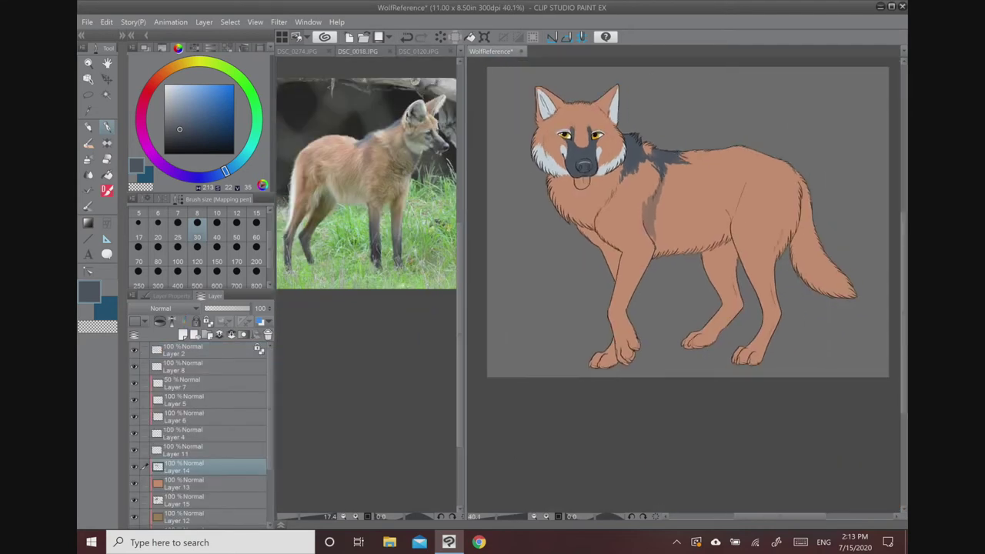
{"action": "left_click", "coordinate": [89, 158]}
{"action": "left_click", "coordinate": [256, 250]}
{"action": "mouse_move", "coordinate": [602, 339]}
{"action": "left_mouse_down"}
{"action": "mouse_move", "coordinate": [589, 367]}
{"action": "mouse_move", "coordinate": [621, 347]}
{"action": "mouse_move", "coordinate": [626, 330]}
{"action": "mouse_move", "coordinate": [615, 315]}
{"action": "mouse_move", "coordinate": [614, 323]}
{"action": "mouse_move", "coordinate": [627, 282]}
{"action": "mouse_move", "coordinate": [613, 326]}
{"action": "left_mouse_up"}
{"action": "mouse_move", "coordinate": [727, 308]}
{"action": "left_mouse_down"}
{"action": "mouse_move", "coordinate": [696, 342]}
{"action": "mouse_move", "coordinate": [703, 347]}
{"action": "left_mouse_up"}
{"action": "mouse_move", "coordinate": [770, 317]}
{"action": "left_mouse_down"}
{"action": "mouse_move", "coordinate": [743, 356]}
{"action": "mouse_move", "coordinate": [768, 308]}
{"action": "mouse_move", "coordinate": [758, 329]}
{"action": "left_mouse_up"}
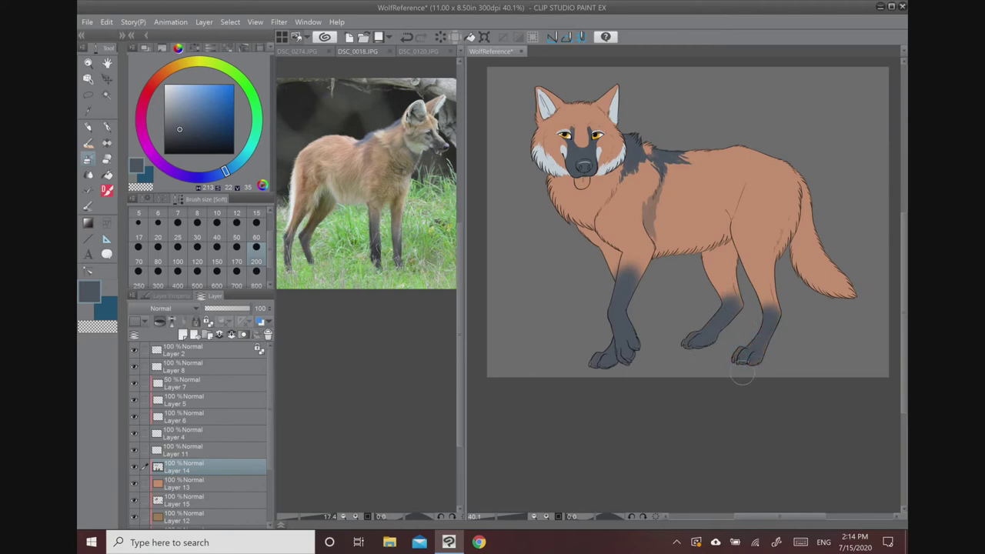
- Sample the inner ear's pale blue-grey and airbrush it over the tail from its tip up towards the base
{"action": "left_click", "coordinate": [614, 108], "text": "alt"}
{"action": "mouse_move", "coordinate": [835, 299]}
{"action": "left_mouse_down"}
{"action": "mouse_move", "coordinate": [819, 266]}
{"action": "mouse_move", "coordinate": [832, 244]}
{"action": "mouse_move", "coordinate": [803, 246]}
{"action": "mouse_move", "coordinate": [814, 209]}
{"action": "mouse_move", "coordinate": [804, 213]}
{"action": "left_mouse_up"}
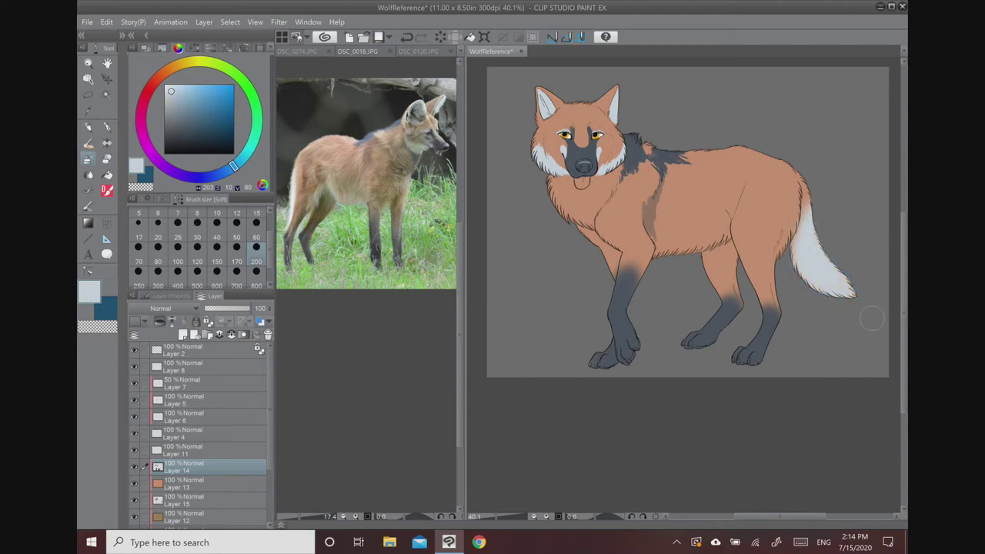
- Following the muzzle in reference photo DSC_0120, paint the wolf's nose in a darker shade of its sampled muzzle blue-grey with the Mapping pen at size 60
{"action": "scroll", "coordinate": [560, 123], "scroll_direction": "up", "scroll_amount": 5}
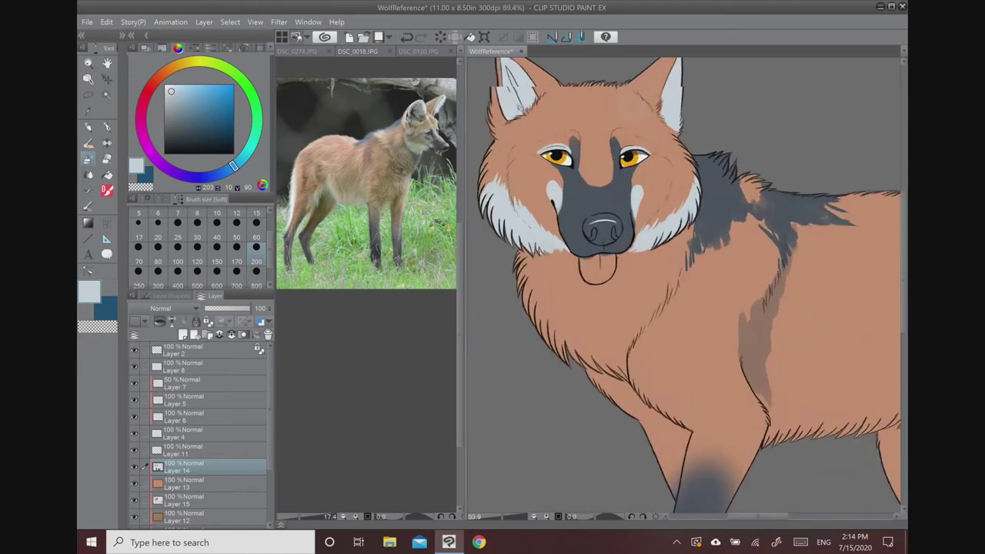
{"action": "scroll", "coordinate": [636, 200], "scroll_direction": "up", "scroll_amount": 1}
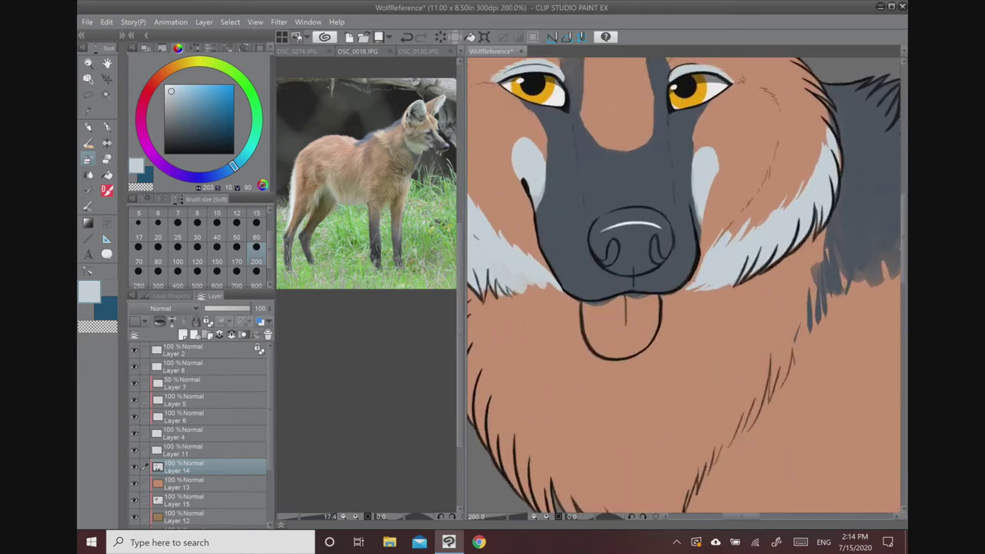
{"action": "left_click", "coordinate": [357, 51]}
{"action": "left_click", "coordinate": [418, 52]}
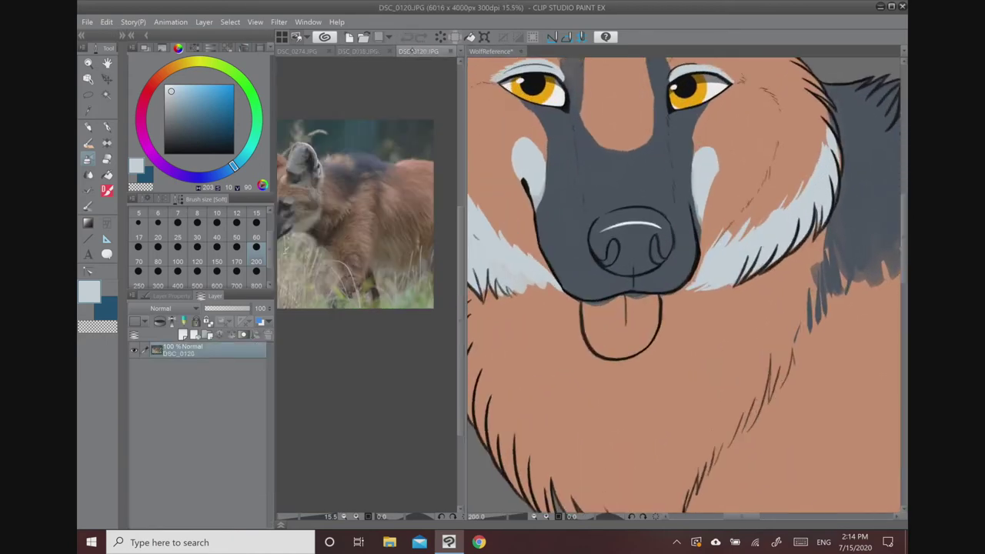
{"action": "left_click_drag", "start_coordinate": [324, 150], "coordinate": [384, 98]}
{"action": "scroll", "coordinate": [366, 131], "scroll_direction": "up", "scroll_amount": 5}
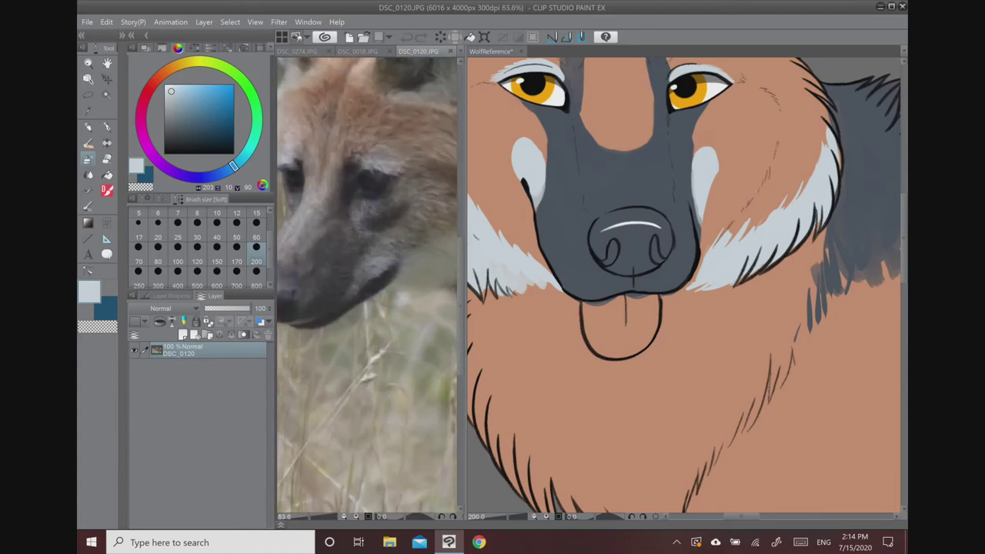
{"action": "scroll", "coordinate": [594, 377], "scroll_direction": "up", "scroll_amount": 3}
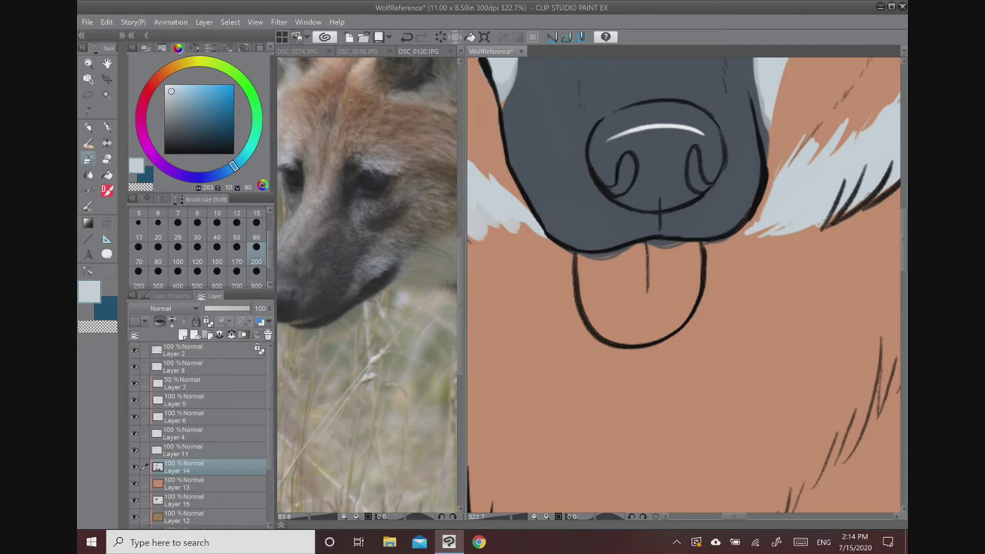
{"action": "left_click", "coordinate": [553, 168], "text": "alt"}
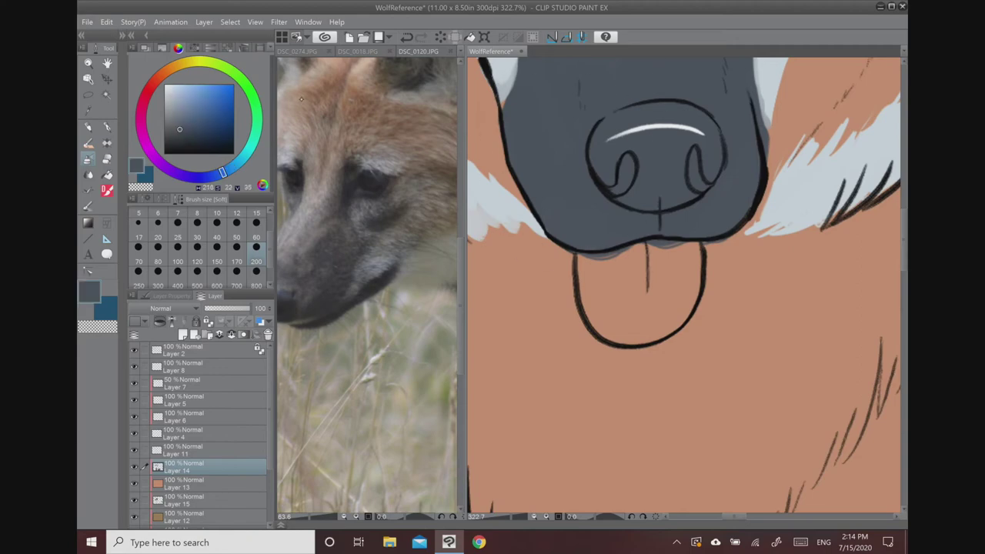
{"action": "left_click", "coordinate": [180, 138]}
{"action": "left_click", "coordinate": [107, 127]}
{"action": "left_click", "coordinate": [256, 224]}
{"action": "mouse_move", "coordinate": [627, 167]}
{"action": "left_mouse_down"}
{"action": "mouse_move", "coordinate": [650, 149]}
{"action": "mouse_move", "coordinate": [612, 162]}
{"action": "mouse_move", "coordinate": [592, 115]}
{"action": "mouse_move", "coordinate": [677, 124]}
{"action": "mouse_move", "coordinate": [687, 151]}
{"action": "mouse_move", "coordinate": [631, 201]}
{"action": "mouse_move", "coordinate": [692, 192]}
{"action": "mouse_move", "coordinate": [707, 165]}
{"action": "mouse_move", "coordinate": [712, 180]}
{"action": "mouse_move", "coordinate": [616, 169]}
{"action": "left_mouse_up"}
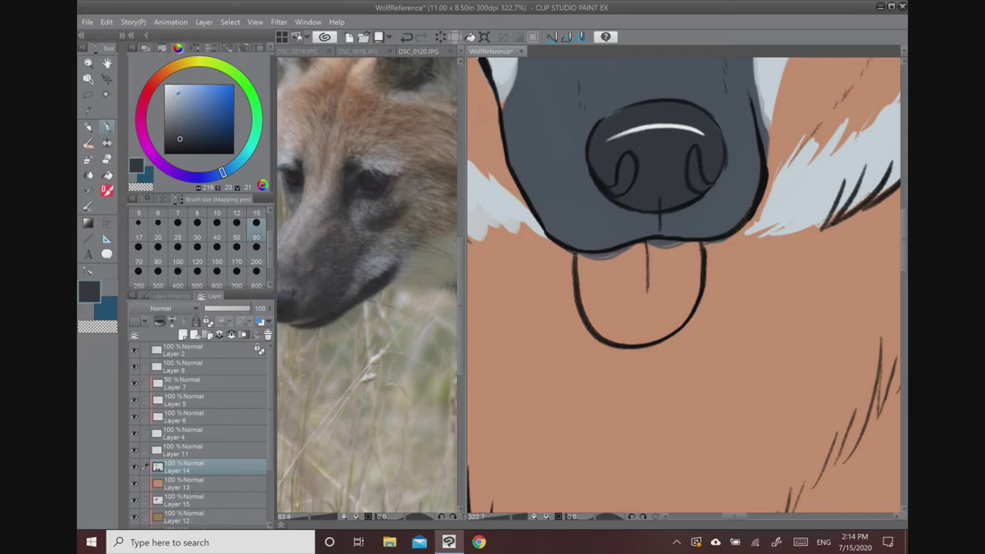
- Mix a pale pink and paint the wolf's tongue with it
{"action": "left_click", "coordinate": [141, 124]}
{"action": "left_click_drag", "start_coordinate": [175, 92], "coordinate": [179, 97]}
{"action": "mouse_move", "coordinate": [642, 277]}
{"action": "left_mouse_down"}
{"action": "mouse_move", "coordinate": [635, 315]}
{"action": "mouse_move", "coordinate": [596, 299]}
{"action": "mouse_move", "coordinate": [596, 253]}
{"action": "mouse_move", "coordinate": [646, 254]}
{"action": "mouse_move", "coordinate": [673, 285]}
{"action": "mouse_move", "coordinate": [670, 319]}
{"action": "mouse_move", "coordinate": [661, 308]}
{"action": "mouse_move", "coordinate": [689, 252]}
{"action": "mouse_move", "coordinate": [678, 241]}
{"action": "left_mouse_up"}
{"action": "key", "text": "ctrl+0"}
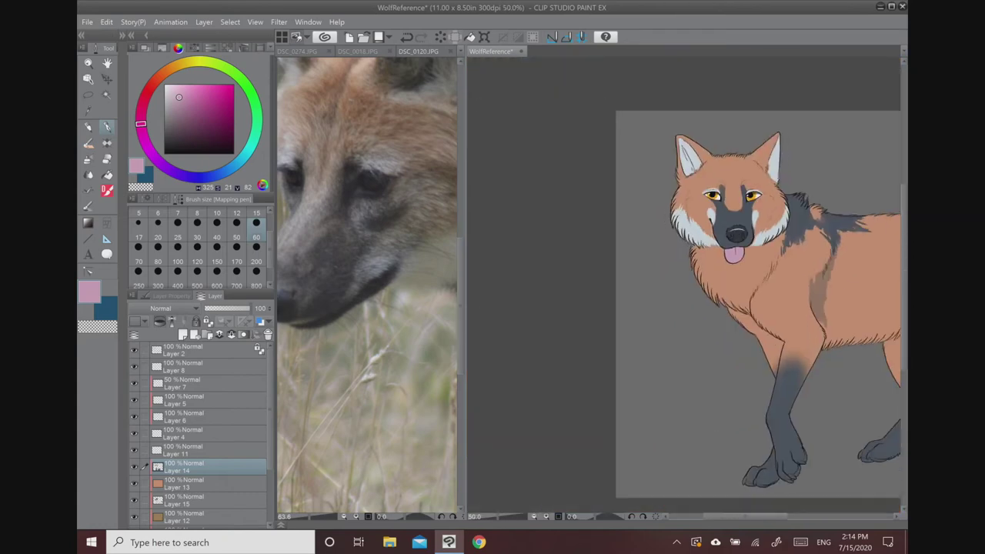
{"action": "left_click_drag", "start_coordinate": [684, 284], "coordinate": [633, 276]}
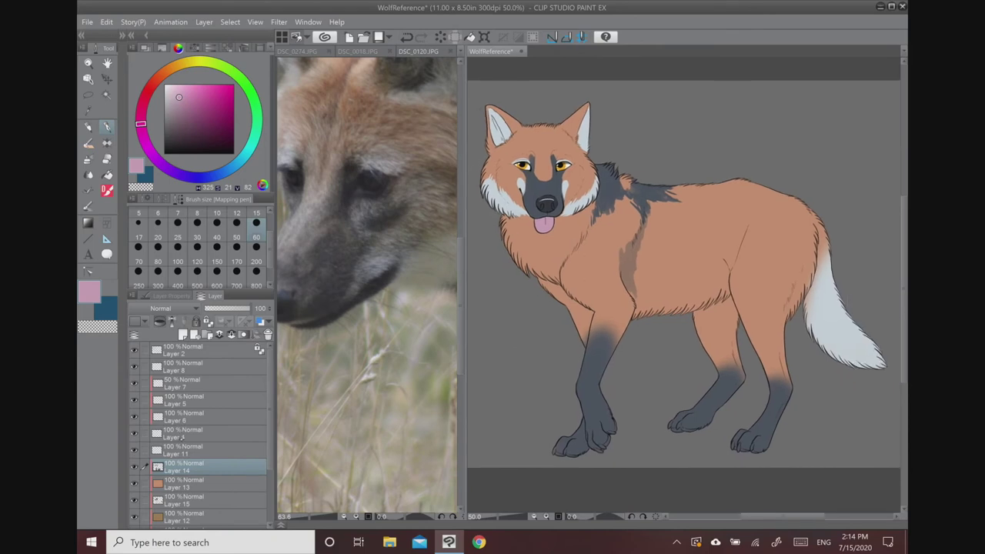
- Lock the transparent pixels of the iris layer, Layer 6, and fill it with a dark reddish brown
{"action": "left_click", "coordinate": [179, 399]}
{"action": "left_click", "coordinate": [134, 417]}
{"action": "left_click", "coordinate": [134, 417]}
{"action": "left_click", "coordinate": [185, 416]}
{"action": "left_click", "coordinate": [209, 322]}
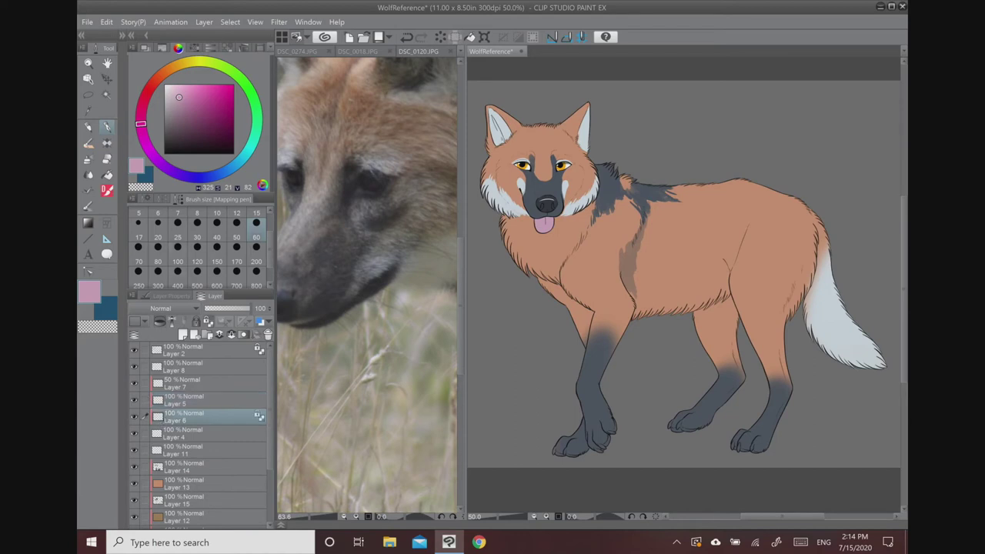
{"action": "left_click", "coordinate": [146, 94]}
{"action": "left_click_drag", "start_coordinate": [206, 129], "coordinate": [195, 131]}
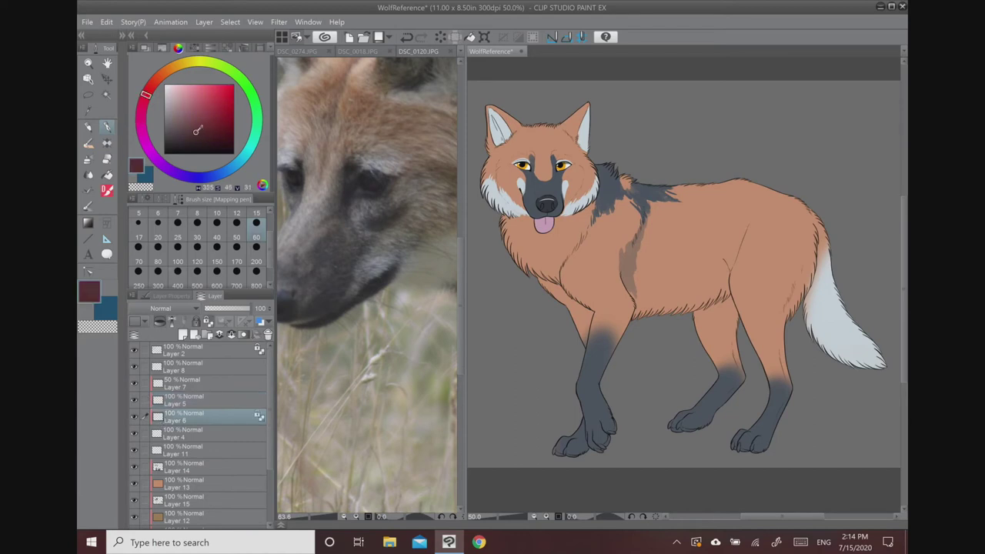
{"action": "left_click", "coordinate": [154, 82]}
{"action": "left_click", "coordinate": [106, 22]}
{"action": "left_click", "coordinate": [123, 151]}
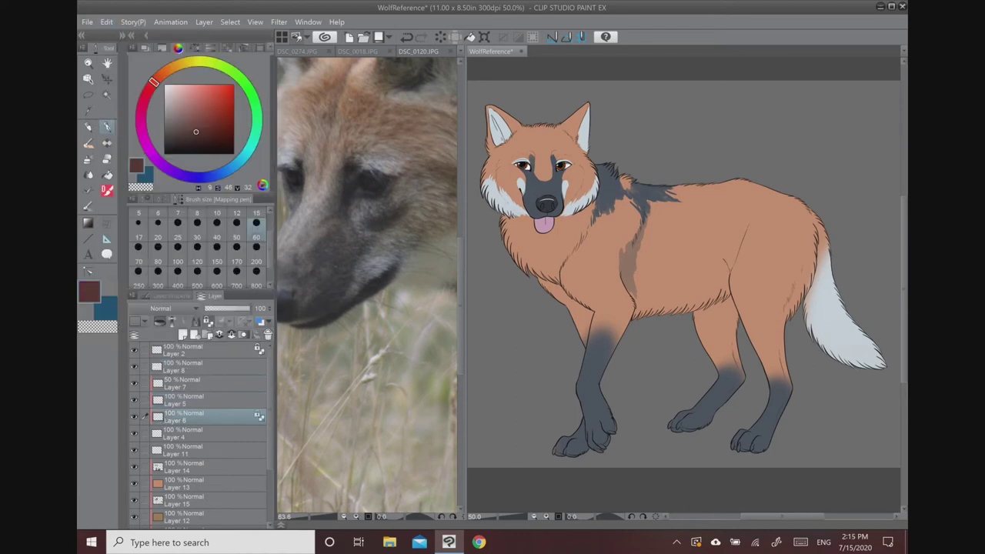
- On Layer 14, soften the edges of the mane, shoulder and leg markings with the Soothing watercolor blender at size 80
{"action": "left_click_drag", "start_coordinate": [828, 341], "coordinate": [840, 328]}
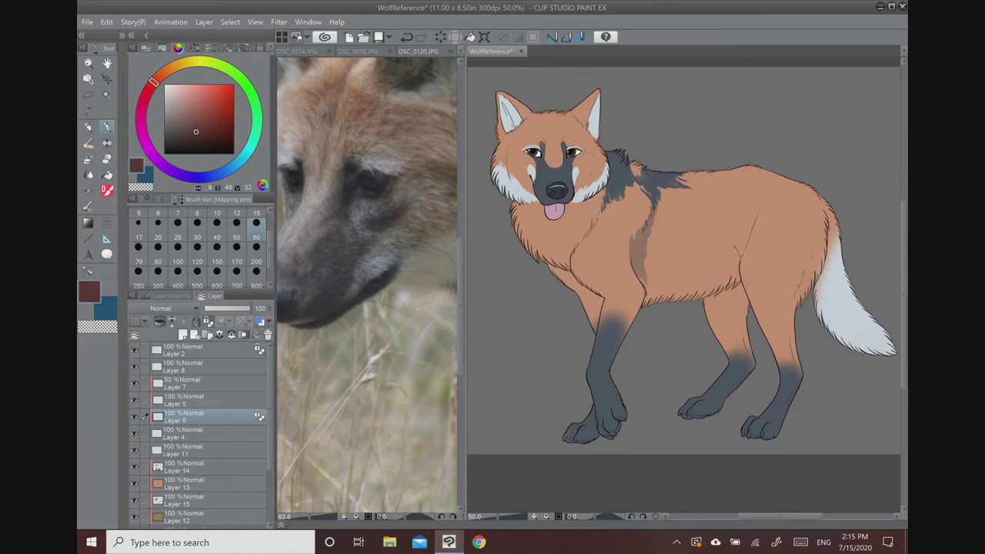
{"action": "left_click", "coordinate": [196, 467]}
{"action": "left_click", "coordinate": [133, 467]}
{"action": "left_click", "coordinate": [134, 467]}
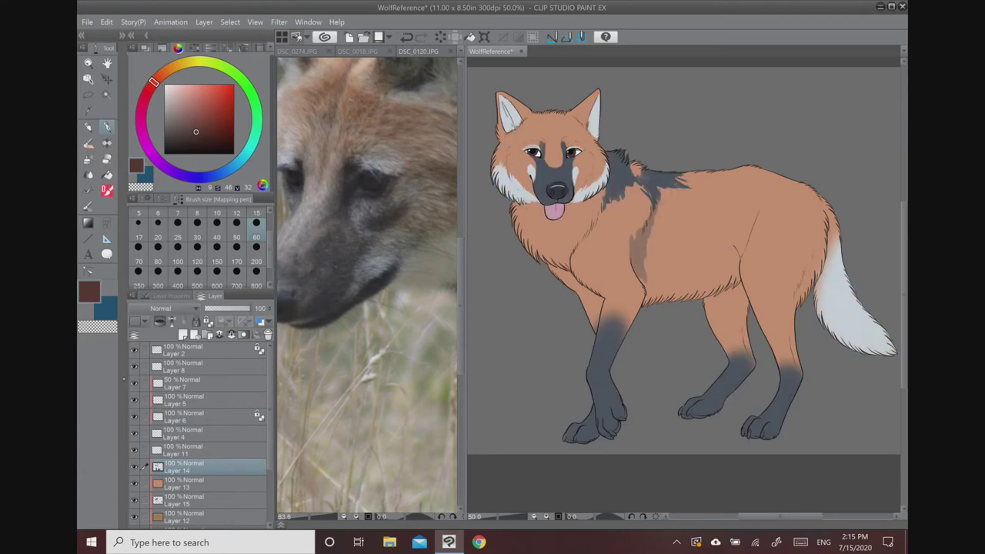
{"action": "key", "text": "b"}
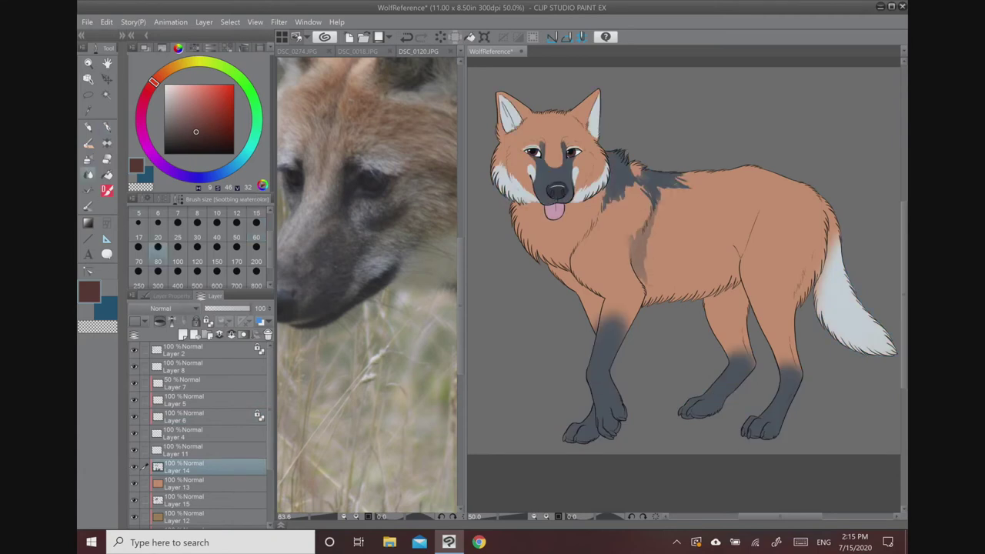
{"action": "mouse_move", "coordinate": [647, 229]}
{"action": "left_mouse_down"}
{"action": "mouse_move", "coordinate": [652, 190]}
{"action": "mouse_move", "coordinate": [684, 182]}
{"action": "mouse_move", "coordinate": [650, 174]}
{"action": "left_mouse_up"}
{"action": "mouse_move", "coordinate": [618, 178]}
{"action": "left_mouse_down"}
{"action": "mouse_move", "coordinate": [624, 217]}
{"action": "mouse_move", "coordinate": [606, 196]}
{"action": "left_mouse_up"}
{"action": "mouse_move", "coordinate": [604, 333]}
{"action": "left_mouse_down"}
{"action": "mouse_move", "coordinate": [601, 344]}
{"action": "mouse_move", "coordinate": [622, 320]}
{"action": "left_mouse_up"}
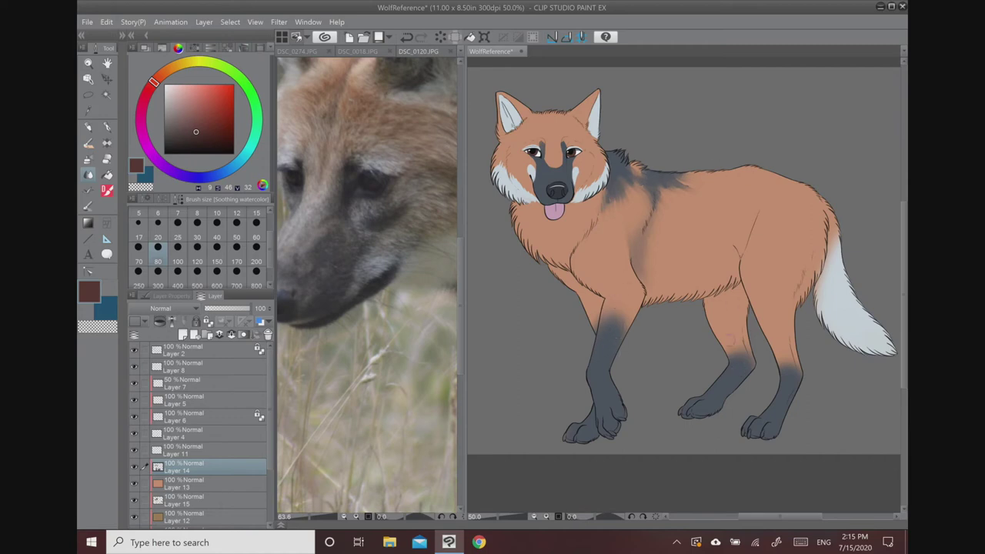
{"action": "left_click_drag", "start_coordinate": [615, 346], "coordinate": [628, 329]}
- Close all the open reference photos, leaving only the WolfReference drawing open
{"action": "left_click", "coordinate": [450, 51]}
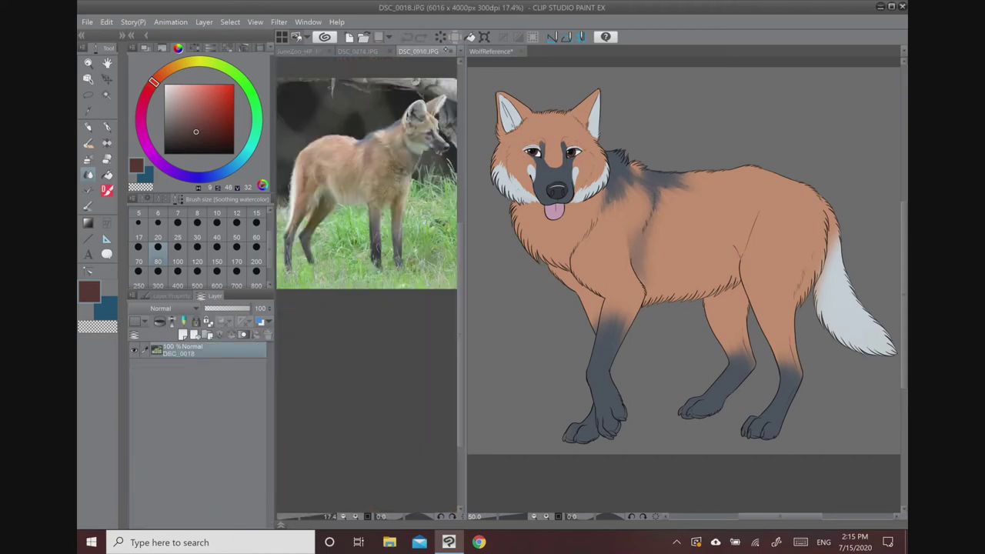
{"action": "left_click", "coordinate": [450, 51]}
{"action": "left_click", "coordinate": [445, 51]}
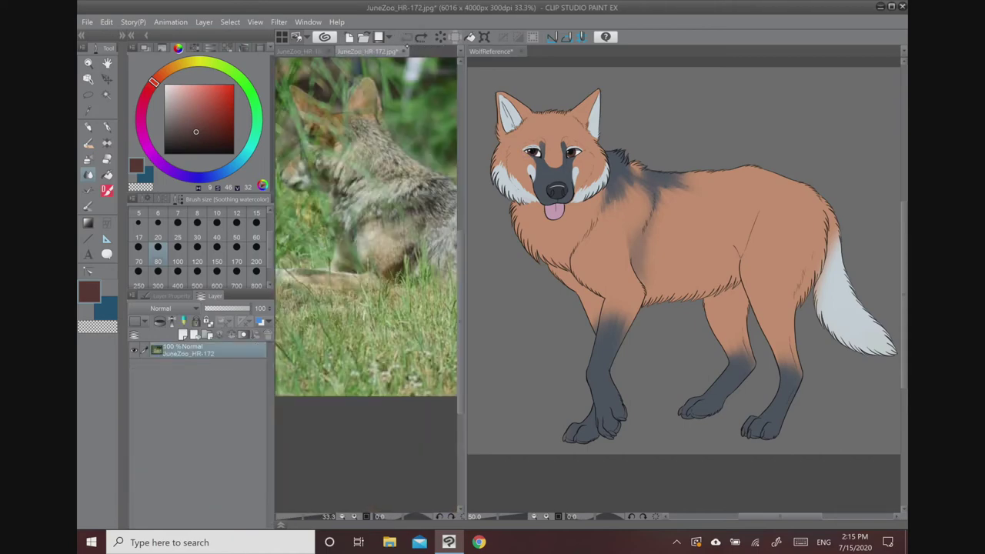
{"action": "left_click", "coordinate": [404, 51]}
{"action": "left_click", "coordinate": [515, 206]}
{"action": "left_click", "coordinate": [445, 51]}
{"action": "left_click", "coordinate": [515, 206]}
- Open the tapir photo DSC_0478, dock it beside the drawing and narrow its pane
{"action": "left_click", "coordinate": [87, 22]}
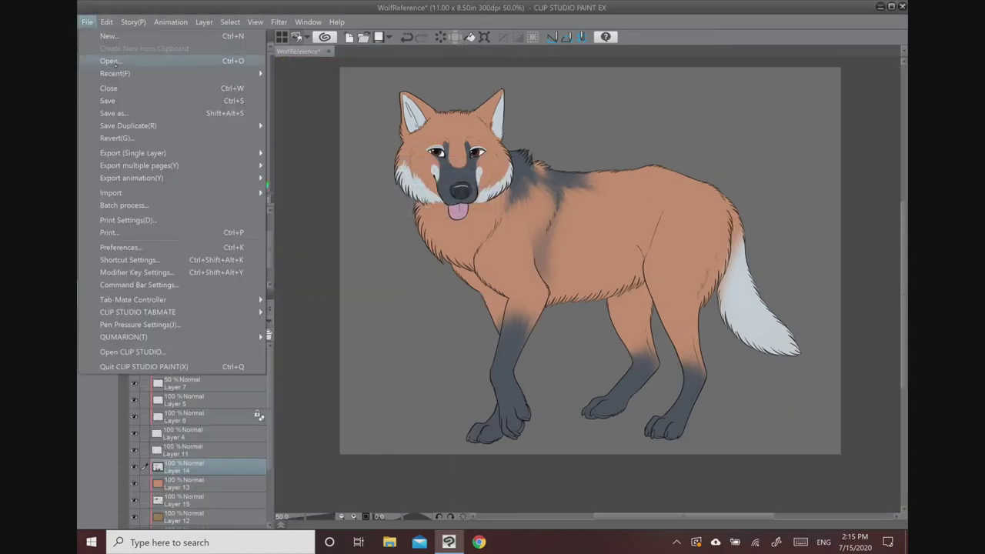
{"action": "left_click", "coordinate": [108, 62]}
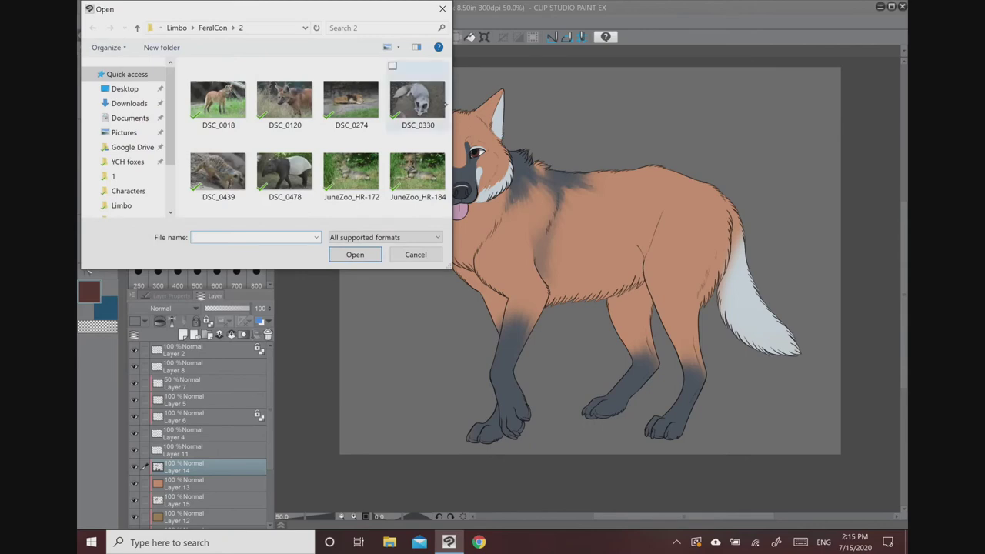
{"action": "double_click", "coordinate": [284, 171]}
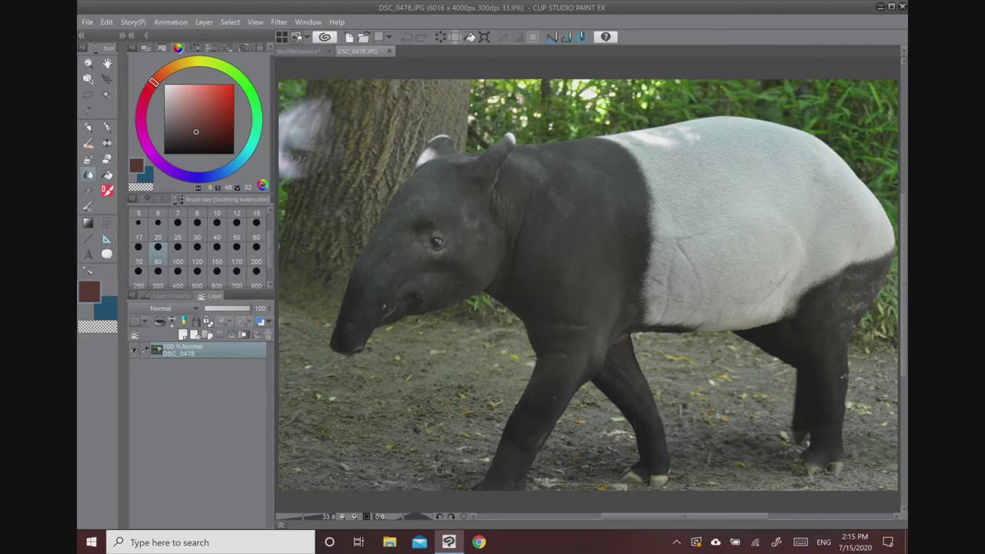
{"action": "left_click_drag", "start_coordinate": [367, 50], "coordinate": [279, 67]}
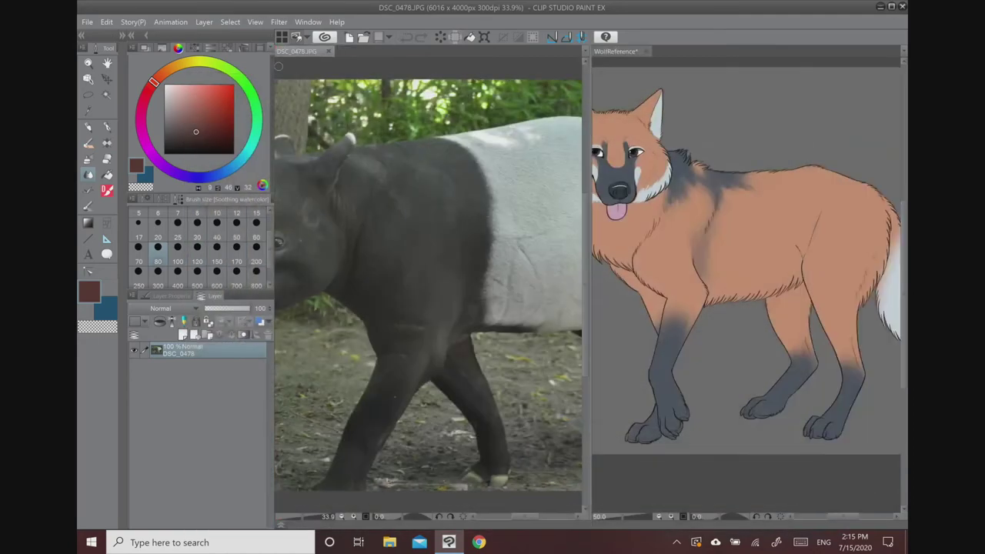
{"action": "scroll", "coordinate": [443, 240], "scroll_direction": "down", "scroll_amount": 5}
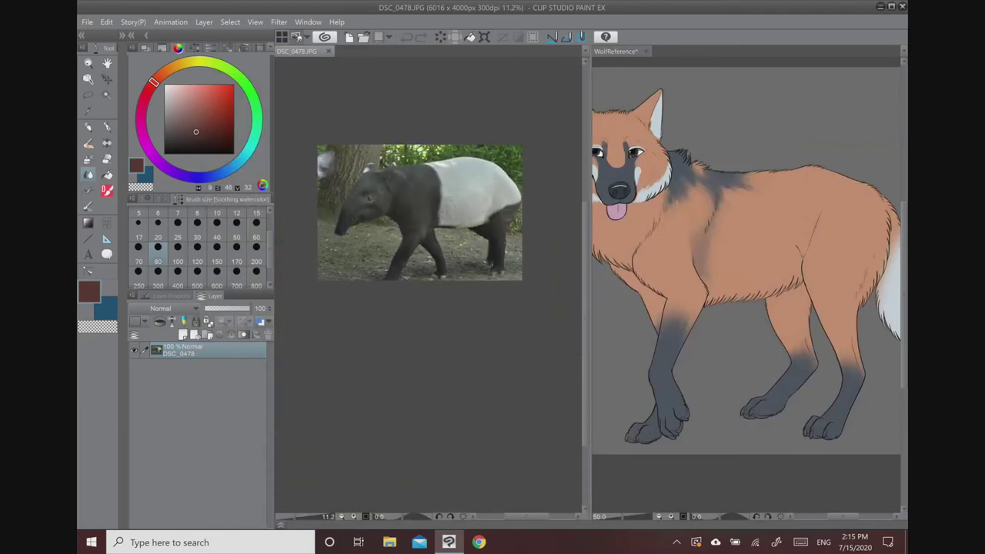
{"action": "left_click_drag", "start_coordinate": [588, 108], "coordinate": [490, 114]}
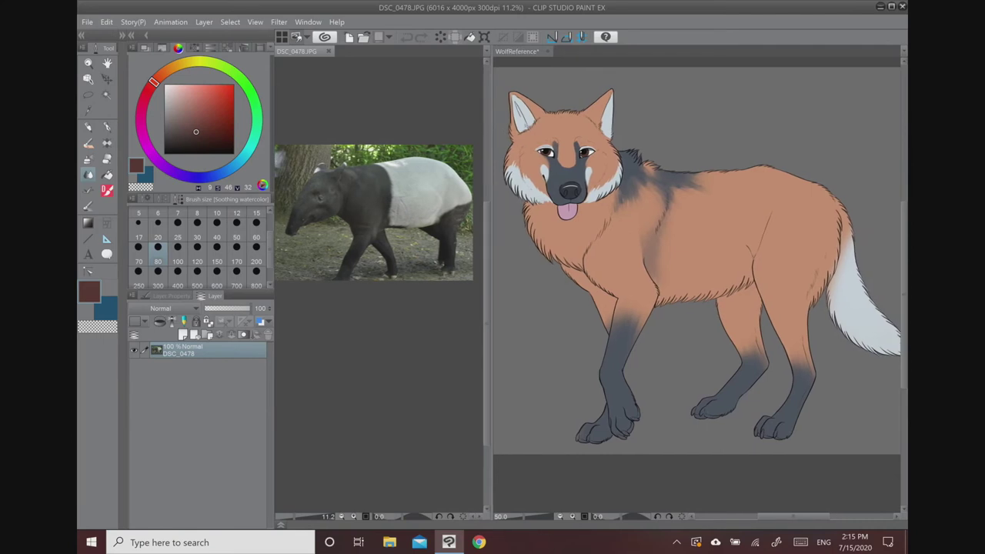
- Fill a new layer above Layer 14 with the tapir's sampled white, lightened and shifted to pale blue-grey, and clip it to the layer below
{"action": "left_click", "coordinate": [696, 262]}
{"action": "left_click_drag", "start_coordinate": [696, 261], "coordinate": [716, 260]}
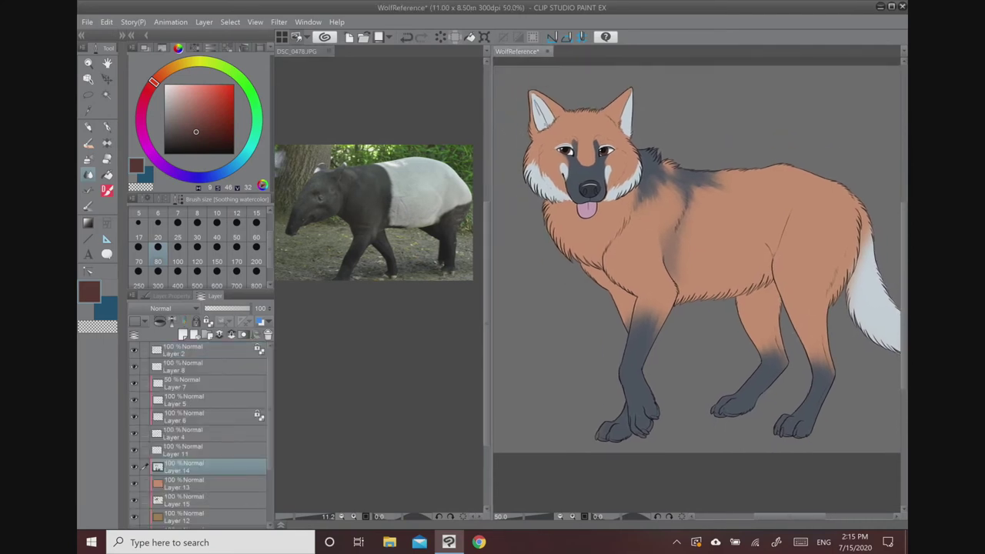
{"action": "key", "text": "ctrl+shift+n"}
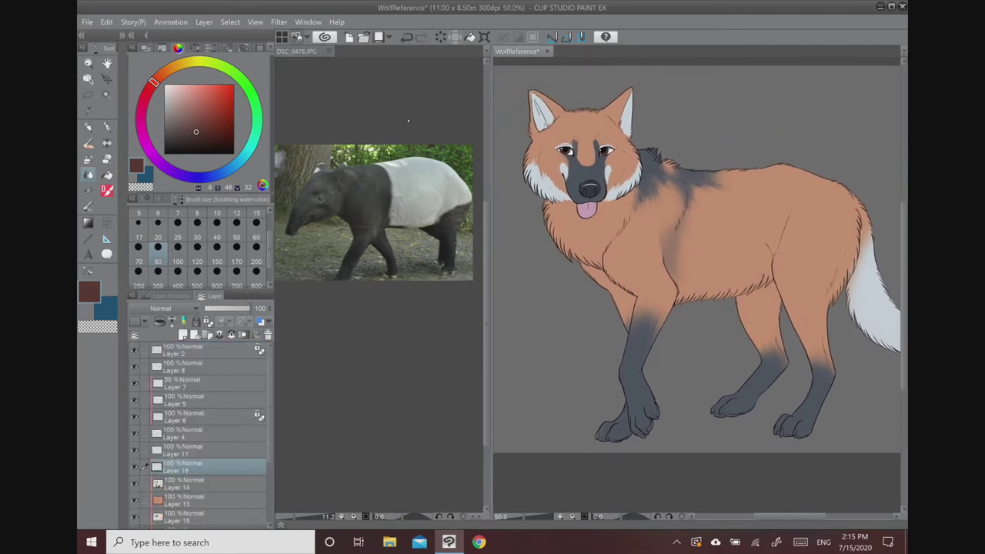
{"action": "left_click", "coordinate": [408, 120]}
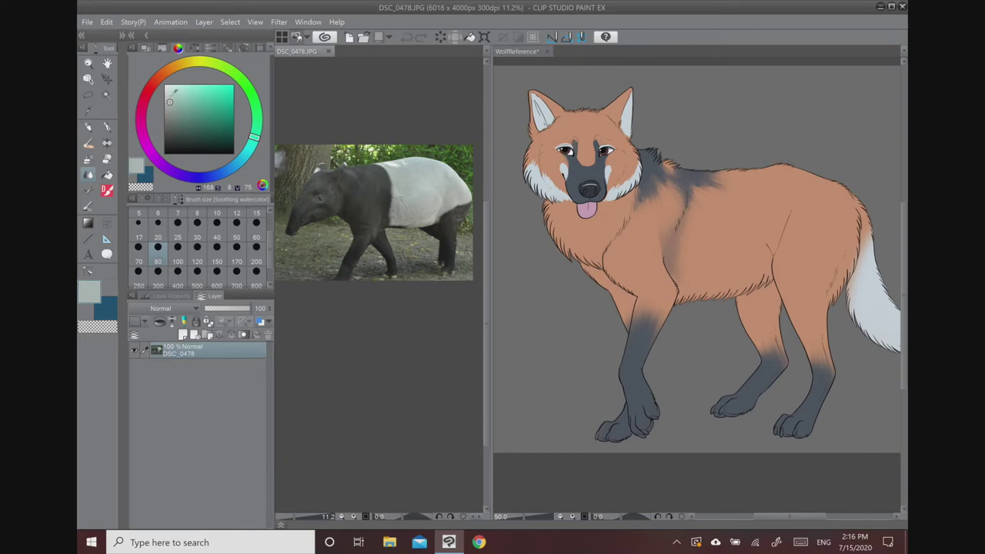
{"action": "left_click", "coordinate": [170, 95]}
{"action": "left_click", "coordinate": [228, 168]}
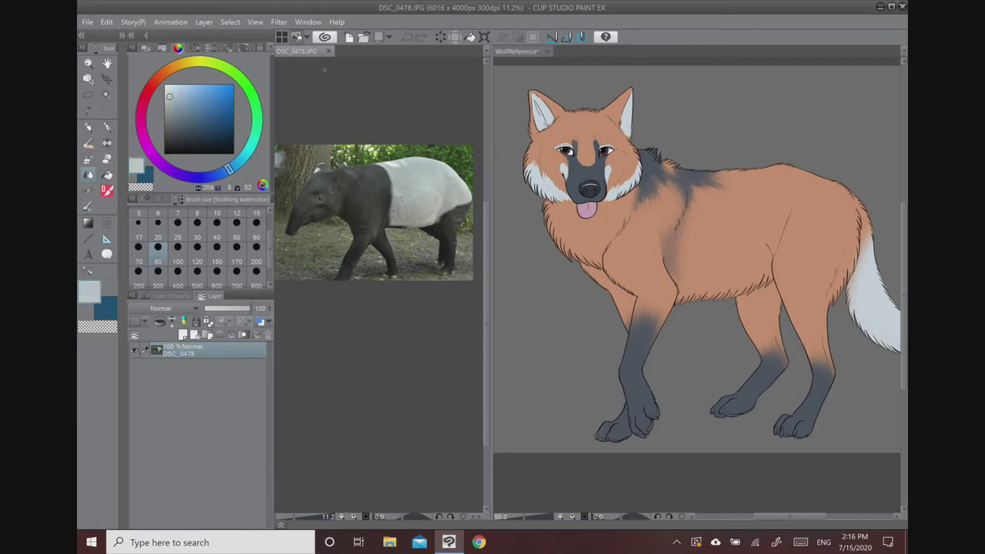
{"action": "left_click", "coordinate": [633, 67]}
{"action": "left_click", "coordinate": [106, 22]}
{"action": "left_click", "coordinate": [123, 151]}
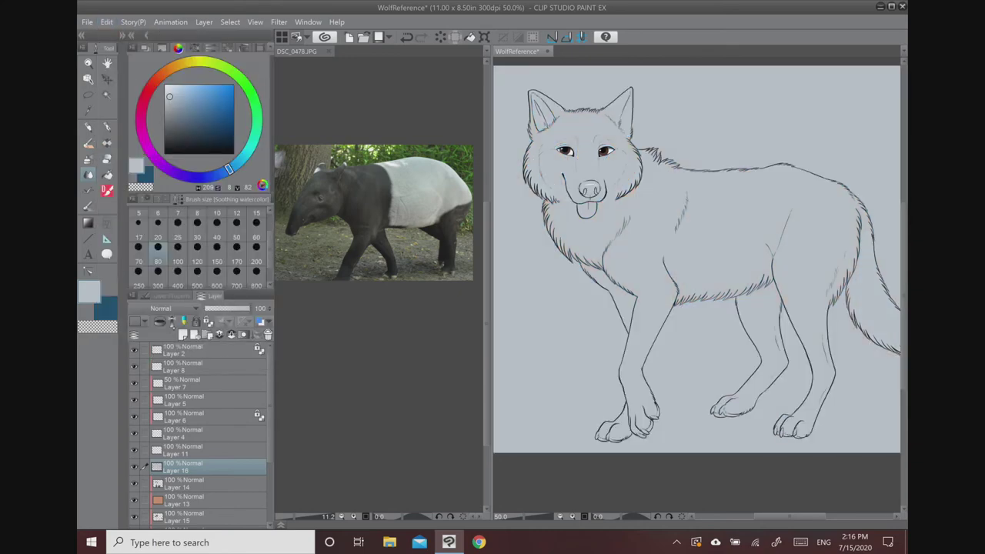
{"action": "left_click", "coordinate": [160, 322]}
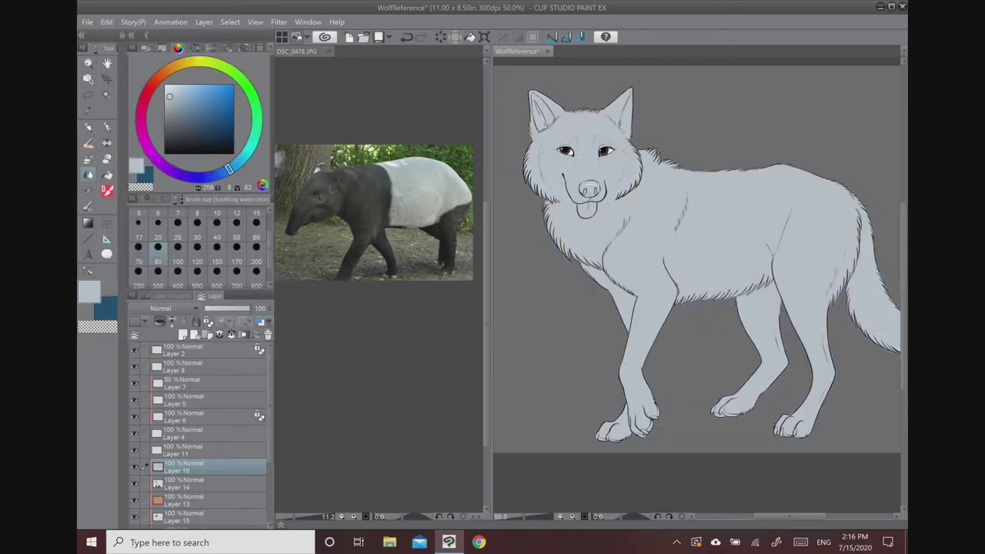
- Sample the tapir's dark grey, darken it and shift its hue to blue, and add a new layer above the pale base coat
{"action": "left_click", "coordinate": [385, 92]}
{"action": "left_click", "coordinate": [369, 173], "text": "alt"}
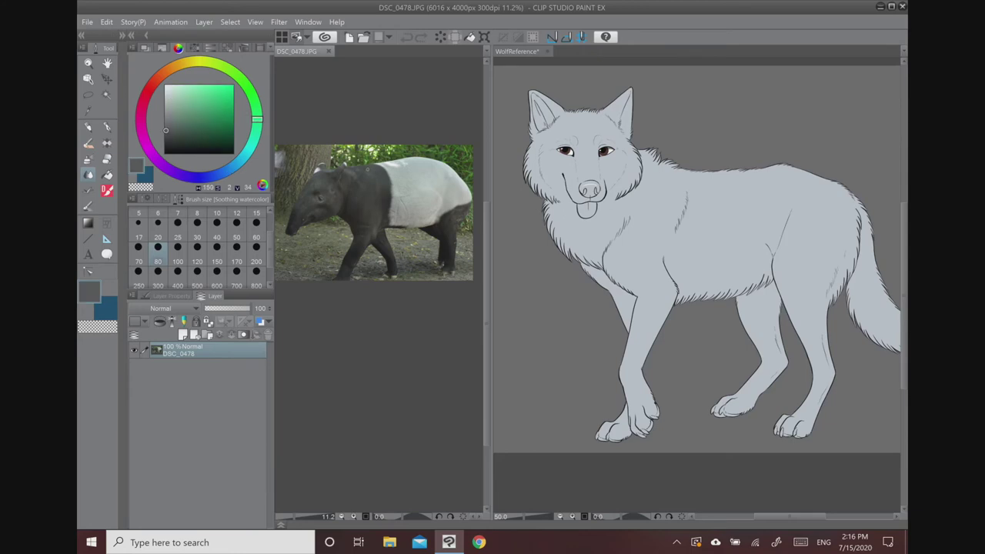
{"action": "left_click", "coordinate": [168, 137]}
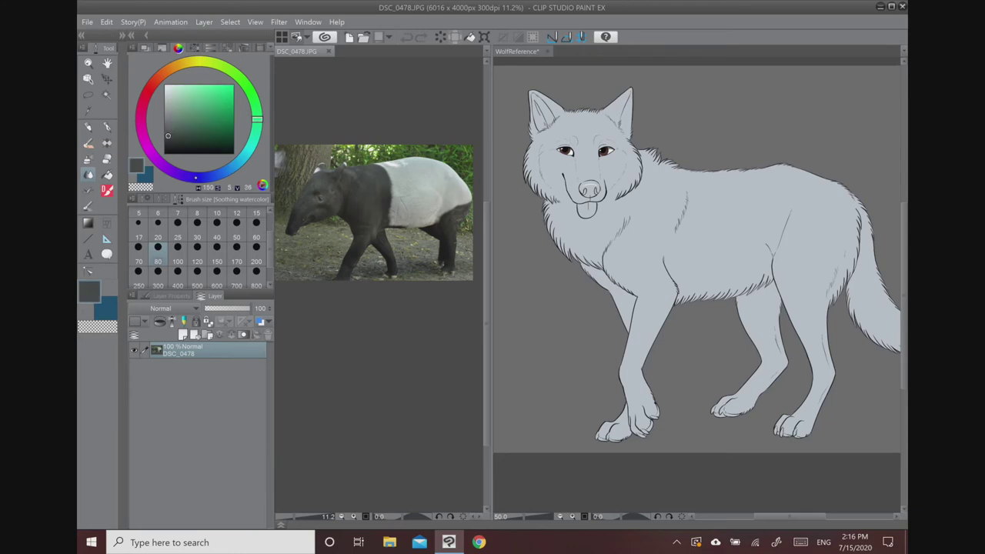
{"action": "left_click", "coordinate": [193, 177]}
{"action": "left_click", "coordinate": [652, 75]}
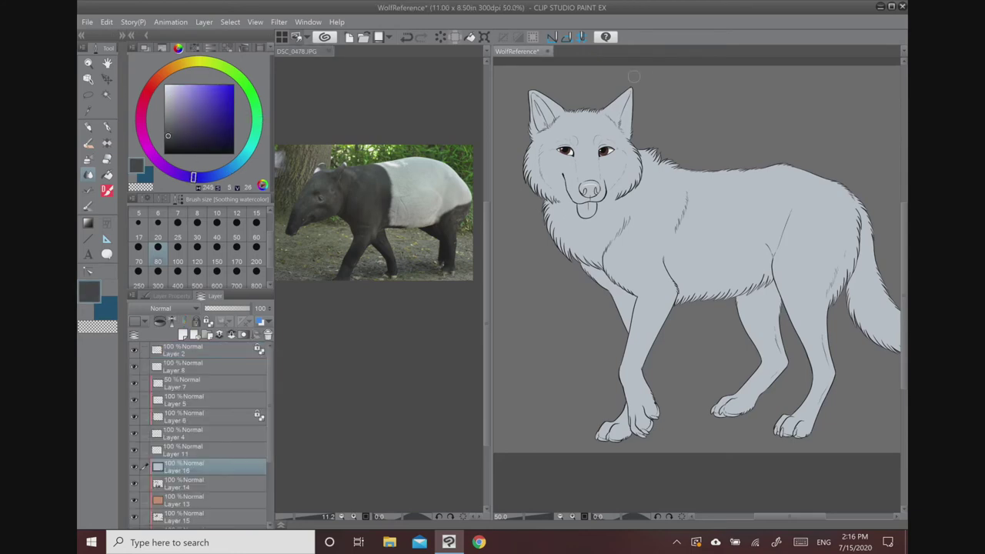
{"action": "left_click", "coordinate": [198, 486]}
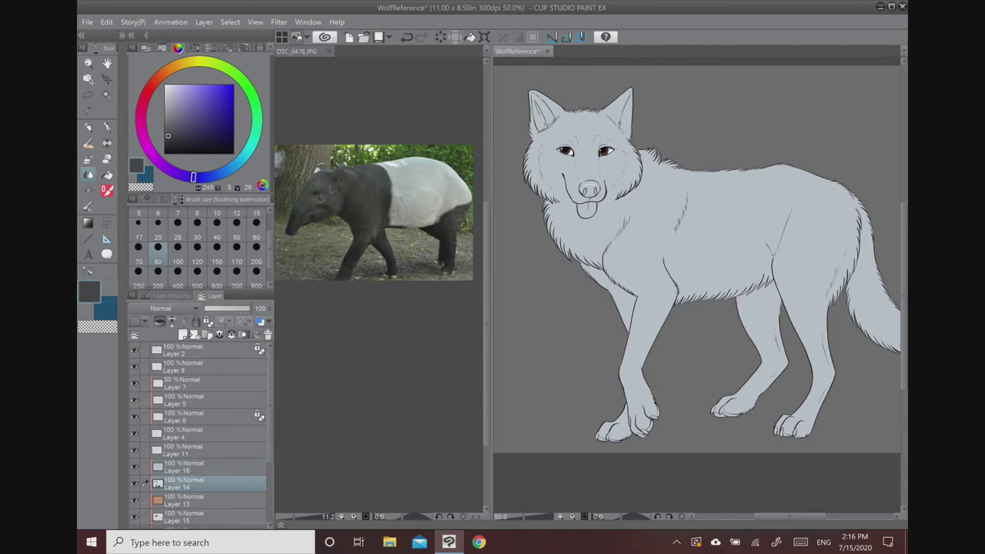
{"action": "key", "text": "ctrl+shift+n"}
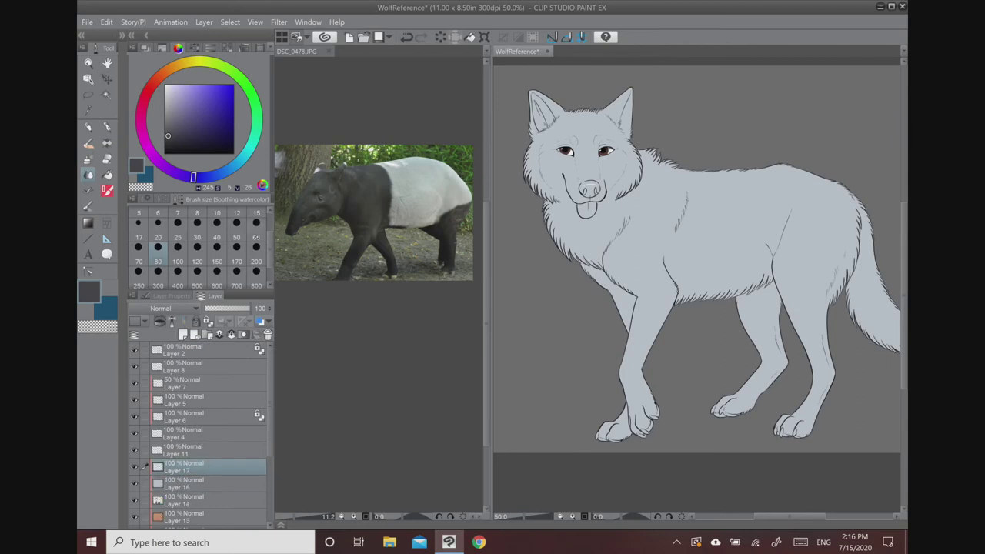
- Paint the wolf's head, forequarters, legs and tail dark grey with the Mapping pen at size 200, leaving a pale saddle
{"action": "key", "text": "p"}
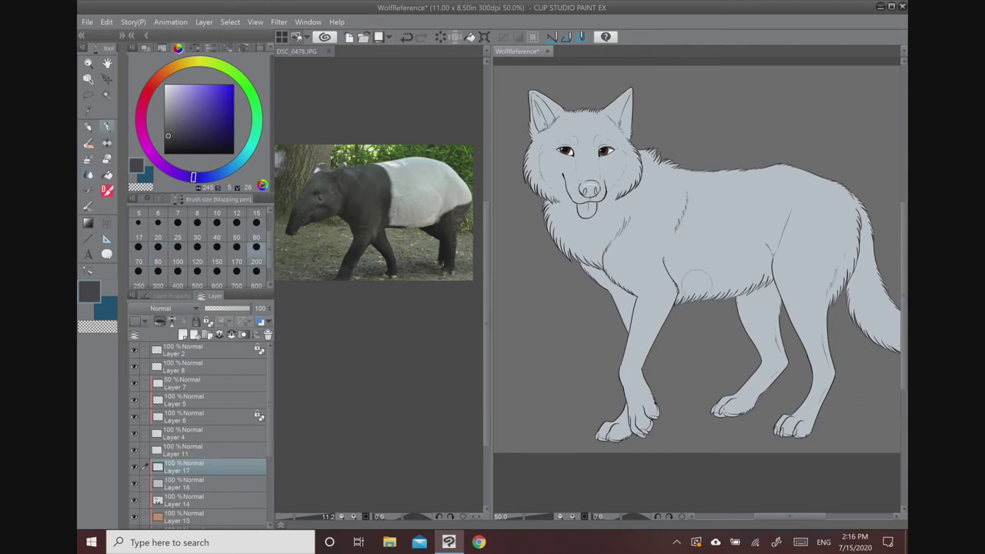
{"action": "mouse_move", "coordinate": [551, 188]}
{"action": "left_mouse_down"}
{"action": "mouse_move", "coordinate": [526, 188]}
{"action": "mouse_move", "coordinate": [508, 175]}
{"action": "mouse_move", "coordinate": [503, 146]}
{"action": "mouse_move", "coordinate": [547, 204]}
{"action": "mouse_move", "coordinate": [588, 204]}
{"action": "mouse_move", "coordinate": [578, 206]}
{"action": "mouse_move", "coordinate": [649, 131]}
{"action": "mouse_move", "coordinate": [623, 171]}
{"action": "mouse_move", "coordinate": [624, 156]}
{"action": "mouse_move", "coordinate": [575, 276]}
{"action": "mouse_move", "coordinate": [621, 166]}
{"action": "mouse_move", "coordinate": [629, 278]}
{"action": "mouse_move", "coordinate": [654, 338]}
{"action": "left_mouse_up"}
{"action": "mouse_move", "coordinate": [627, 258]}
{"action": "left_mouse_down"}
{"action": "mouse_move", "coordinate": [646, 300]}
{"action": "mouse_move", "coordinate": [663, 285]}
{"action": "mouse_move", "coordinate": [671, 296]}
{"action": "mouse_move", "coordinate": [680, 274]}
{"action": "mouse_move", "coordinate": [655, 185]}
{"action": "mouse_move", "coordinate": [670, 254]}
{"action": "mouse_move", "coordinate": [678, 219]}
{"action": "mouse_move", "coordinate": [696, 231]}
{"action": "mouse_move", "coordinate": [658, 286]}
{"action": "mouse_move", "coordinate": [582, 269]}
{"action": "left_mouse_up"}
{"action": "mouse_move", "coordinate": [644, 398]}
{"action": "left_mouse_down"}
{"action": "mouse_move", "coordinate": [692, 327]}
{"action": "mouse_move", "coordinate": [730, 361]}
{"action": "mouse_move", "coordinate": [750, 273]}
{"action": "mouse_move", "coordinate": [690, 314]}
{"action": "mouse_move", "coordinate": [769, 253]}
{"action": "mouse_move", "coordinate": [761, 251]}
{"action": "mouse_move", "coordinate": [788, 270]}
{"action": "mouse_move", "coordinate": [804, 311]}
{"action": "mouse_move", "coordinate": [838, 327]}
{"action": "left_mouse_up"}
{"action": "mouse_move", "coordinate": [671, 337]}
{"action": "left_mouse_down"}
{"action": "mouse_move", "coordinate": [680, 307]}
{"action": "mouse_move", "coordinate": [673, 284]}
{"action": "mouse_move", "coordinate": [652, 304]}
{"action": "mouse_move", "coordinate": [718, 263]}
{"action": "mouse_move", "coordinate": [792, 296]}
{"action": "left_mouse_up"}
- Break up the saddle's front and belly edges with dark fur strokes at brush size 60
{"action": "scroll", "coordinate": [739, 284], "scroll_direction": "up", "scroll_amount": 4}
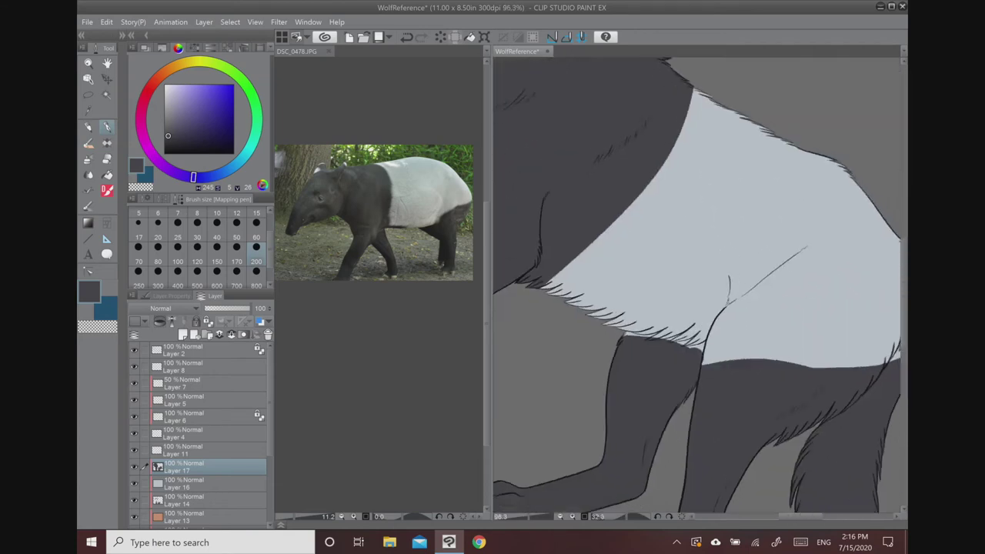
{"action": "left_click", "coordinate": [256, 224]}
{"action": "mouse_move", "coordinate": [544, 277]}
{"action": "left_mouse_down"}
{"action": "mouse_move", "coordinate": [557, 248]}
{"action": "mouse_move", "coordinate": [538, 281]}
{"action": "mouse_move", "coordinate": [566, 248]}
{"action": "mouse_move", "coordinate": [558, 269]}
{"action": "mouse_move", "coordinate": [576, 229]}
{"action": "mouse_move", "coordinate": [576, 262]}
{"action": "mouse_move", "coordinate": [588, 201]}
{"action": "mouse_move", "coordinate": [583, 251]}
{"action": "mouse_move", "coordinate": [601, 201]}
{"action": "mouse_move", "coordinate": [603, 240]}
{"action": "mouse_move", "coordinate": [612, 201]}
{"action": "mouse_move", "coordinate": [631, 184]}
{"action": "mouse_move", "coordinate": [613, 230]}
{"action": "mouse_move", "coordinate": [626, 189]}
{"action": "mouse_move", "coordinate": [634, 184]}
{"action": "mouse_move", "coordinate": [628, 217]}
{"action": "mouse_move", "coordinate": [641, 175]}
{"action": "mouse_move", "coordinate": [660, 164]}
{"action": "mouse_move", "coordinate": [645, 202]}
{"action": "mouse_move", "coordinate": [677, 119]}
{"action": "mouse_move", "coordinate": [680, 139]}
{"action": "mouse_move", "coordinate": [685, 93]}
{"action": "mouse_move", "coordinate": [688, 136]}
{"action": "mouse_move", "coordinate": [705, 83]}
{"action": "left_mouse_up"}
{"action": "left_click_drag", "start_coordinate": [769, 307], "coordinate": [601, 237]}
{"action": "left_click_drag", "start_coordinate": [618, 325], "coordinate": [673, 252]}
{"action": "left_click_drag", "start_coordinate": [662, 275], "coordinate": [694, 247]}
{"action": "left_click_drag", "start_coordinate": [694, 249], "coordinate": [704, 222]}
- Refine the saddle's rear edge along the hind leg and rump with erased and dark grey fur strokes
{"action": "left_click", "coordinate": [102, 326]}
{"action": "mouse_move", "coordinate": [670, 251]}
{"action": "left_mouse_down"}
{"action": "mouse_move", "coordinate": [701, 241]}
{"action": "mouse_move", "coordinate": [751, 135]}
{"action": "mouse_move", "coordinate": [736, 192]}
{"action": "mouse_move", "coordinate": [759, 152]}
{"action": "left_mouse_up"}
{"action": "left_click", "coordinate": [89, 292]}
{"action": "key", "text": "ctrl+z"}
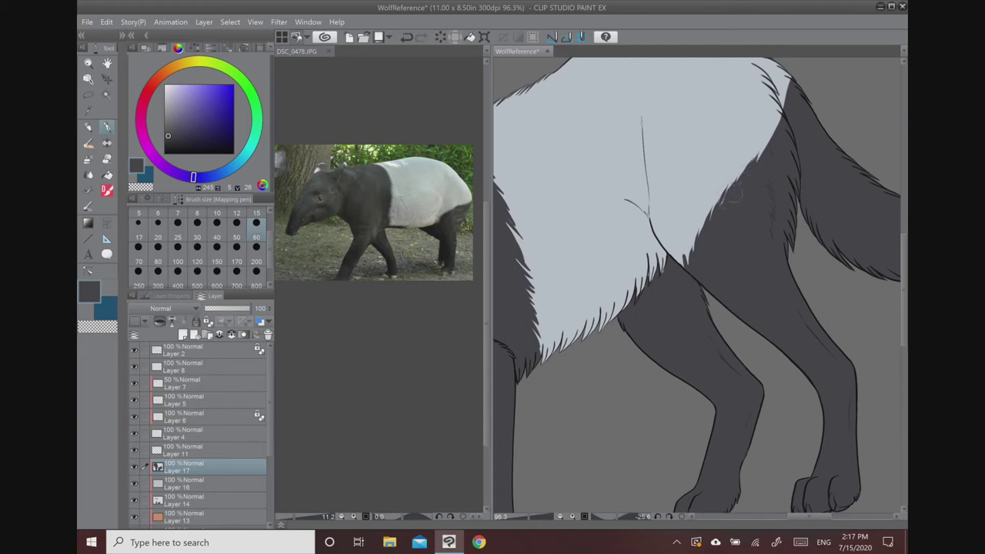
{"action": "mouse_move", "coordinate": [760, 162]}
{"action": "left_mouse_down"}
{"action": "mouse_move", "coordinate": [770, 128]}
{"action": "mouse_move", "coordinate": [767, 107]}
{"action": "mouse_move", "coordinate": [784, 112]}
{"action": "mouse_move", "coordinate": [785, 82]}
{"action": "left_mouse_up"}
{"action": "scroll", "coordinate": [800, 113], "scroll_direction": "down", "scroll_amount": 2}
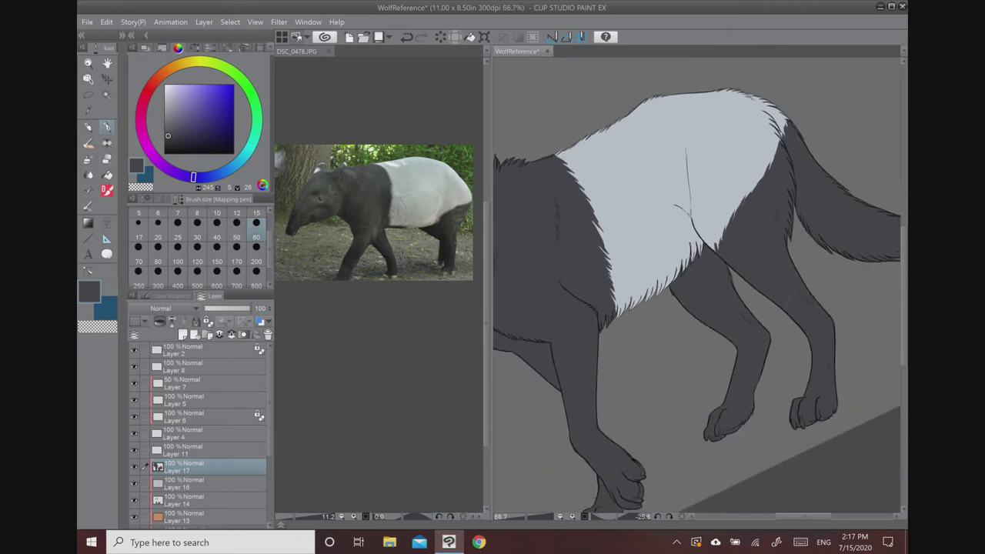
- Sample a near-black from the tapir's body, shade the wolf's muzzle with the Soft airbrush at size 200 and blend it
{"action": "key", "text": "ctrl+at"}
{"action": "left_click_drag", "start_coordinate": [758, 197], "coordinate": [781, 269]}
{"action": "scroll", "coordinate": [588, 180], "scroll_direction": "up", "scroll_amount": 5}
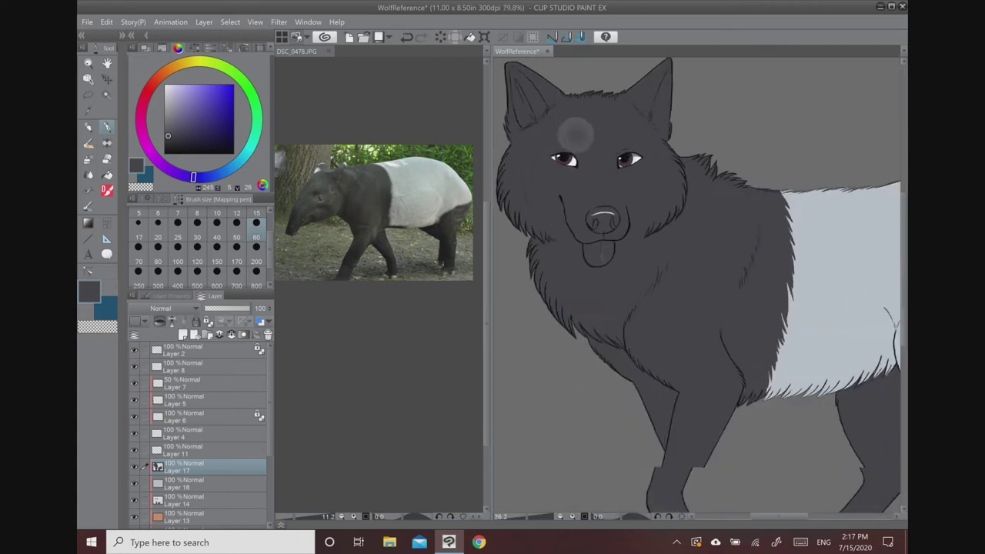
{"action": "left_click", "coordinate": [352, 123]}
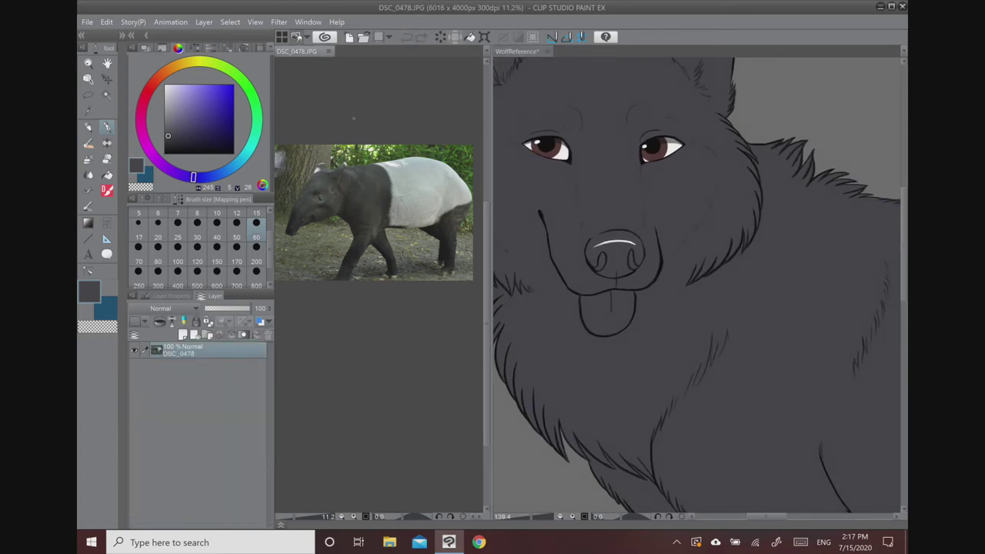
{"action": "left_click", "coordinate": [367, 219], "text": "alt"}
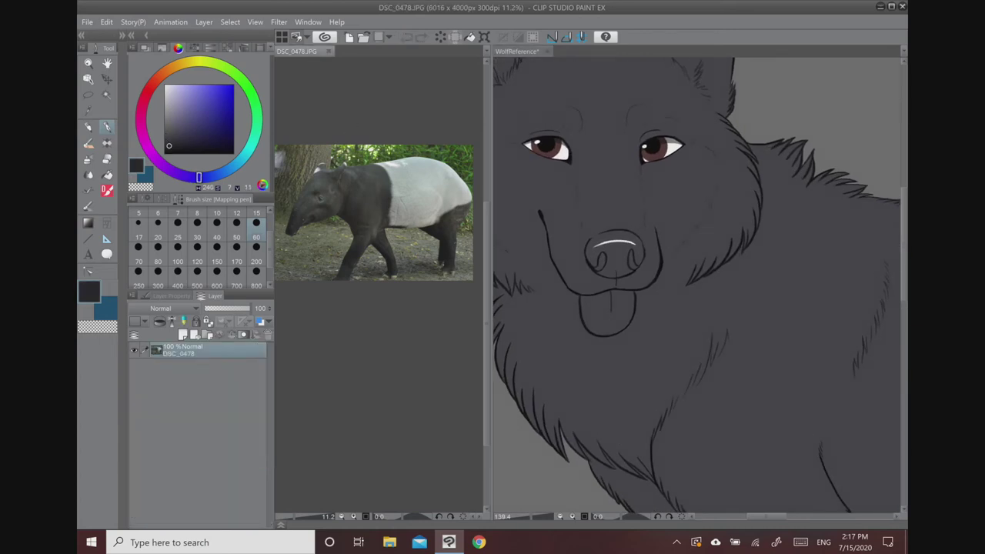
{"action": "left_click", "coordinate": [737, 116]}
{"action": "left_click", "coordinate": [88, 158]}
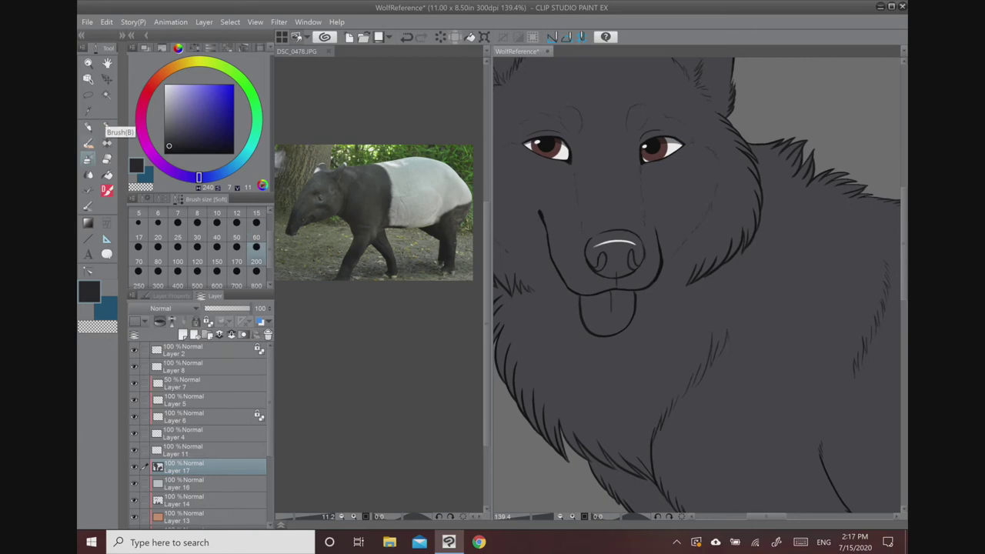
{"action": "mouse_move", "coordinate": [613, 234]}
{"action": "left_mouse_down"}
{"action": "mouse_move", "coordinate": [600, 258]}
{"action": "mouse_move", "coordinate": [609, 270]}
{"action": "mouse_move", "coordinate": [621, 251]}
{"action": "mouse_move", "coordinate": [583, 210]}
{"action": "mouse_move", "coordinate": [567, 226]}
{"action": "mouse_move", "coordinate": [563, 203]}
{"action": "mouse_move", "coordinate": [629, 245]}
{"action": "mouse_move", "coordinate": [629, 278]}
{"action": "left_mouse_up"}
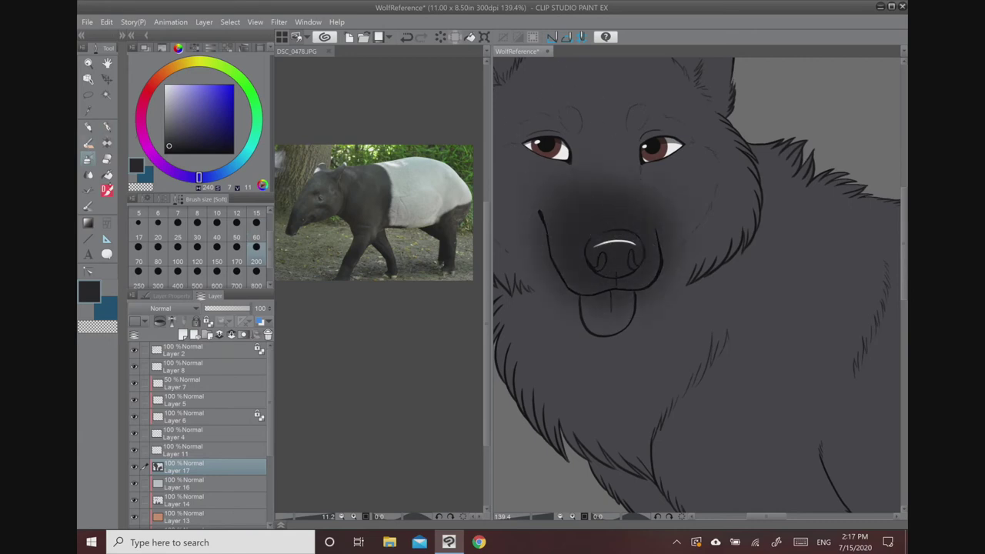
{"action": "left_click", "coordinate": [88, 175]}
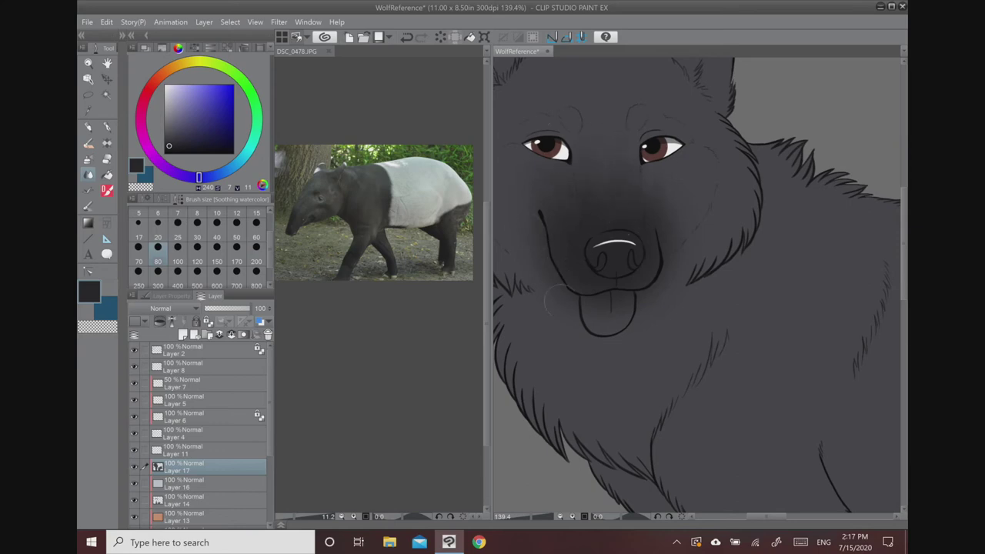
{"action": "left_click_drag", "start_coordinate": [633, 290], "coordinate": [678, 338]}
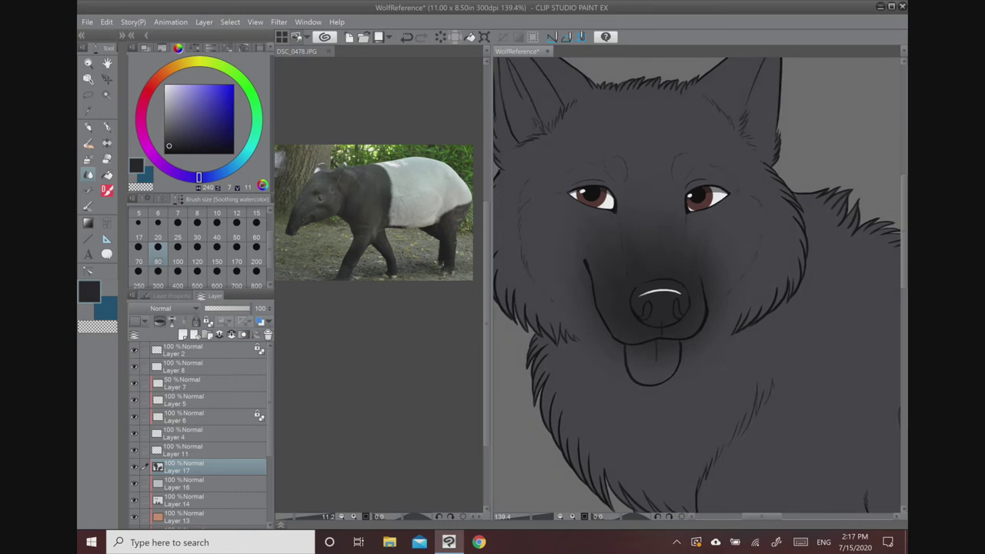
- Airbrush a near-black spot above each eye at size 60 and blend the spots into the face
{"action": "key", "text": "b"}
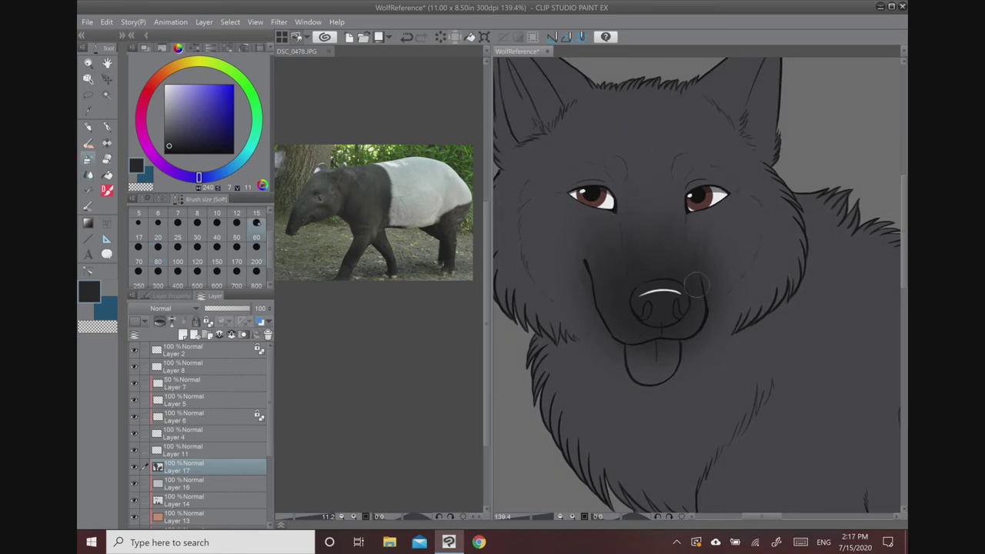
{"action": "left_click", "coordinate": [611, 168]}
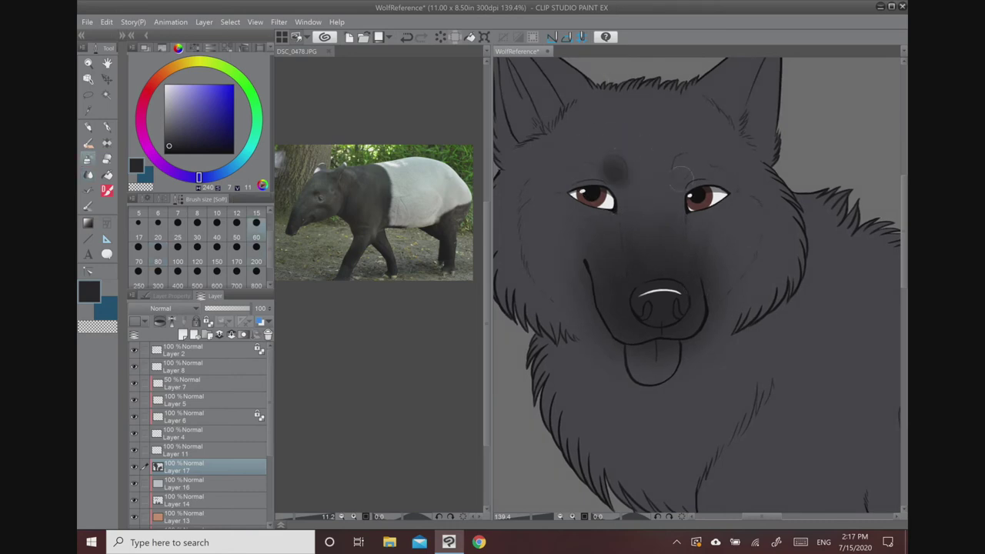
{"action": "left_click_drag", "start_coordinate": [683, 175], "coordinate": [680, 179]}
{"action": "key", "text": "j"}
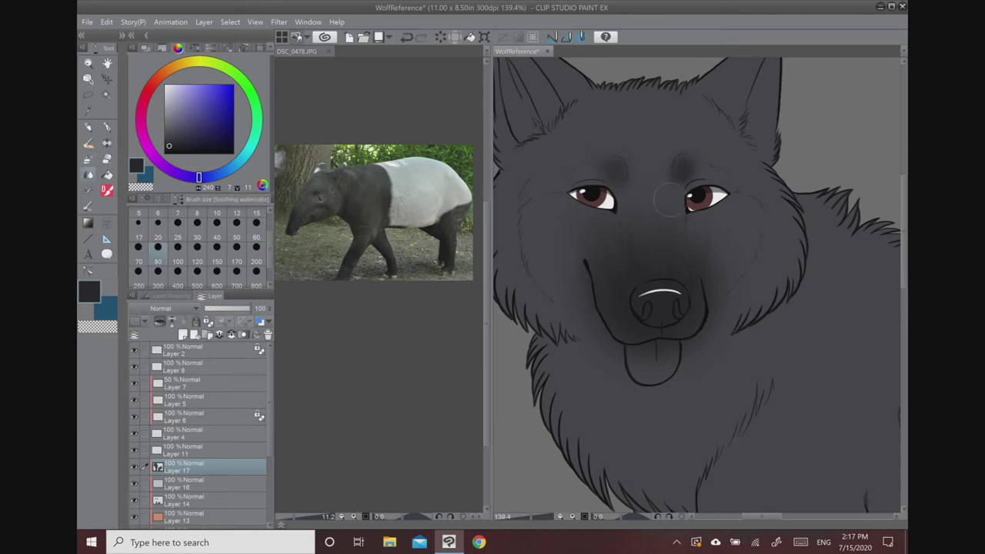
- Darken the near-black slightly and fill the wolf's nose with the Mapping pen at size 25
{"action": "scroll", "coordinate": [747, 209], "scroll_direction": "down", "scroll_amount": 2}
{"action": "scroll", "coordinate": [793, 288], "scroll_direction": "up", "scroll_amount": 4}
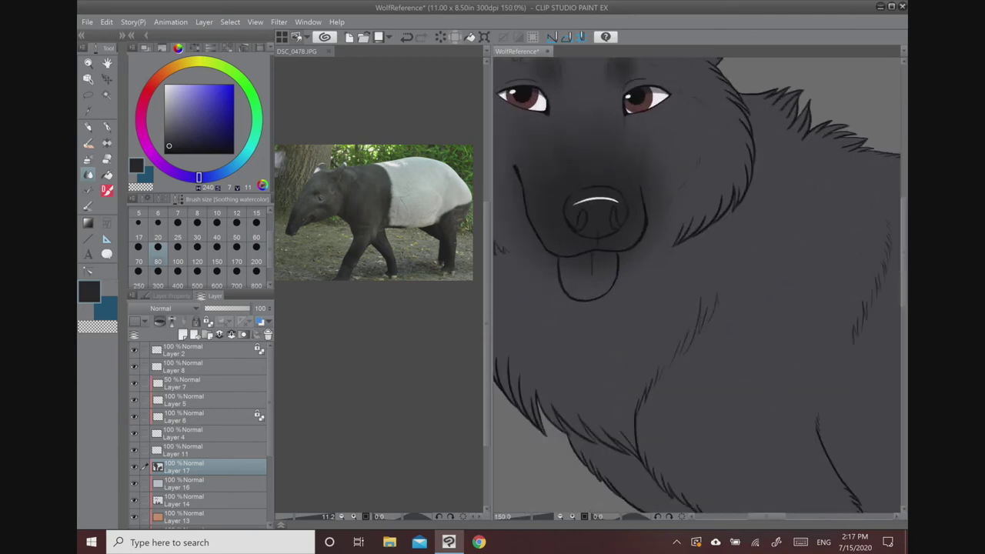
{"action": "left_click_drag", "start_coordinate": [170, 145], "coordinate": [169, 149]}
{"action": "left_click", "coordinate": [107, 127]}
{"action": "left_click_drag", "start_coordinate": [595, 133], "coordinate": [652, 85]}
{"action": "scroll", "coordinate": [652, 84], "scroll_direction": "up", "scroll_amount": 2}
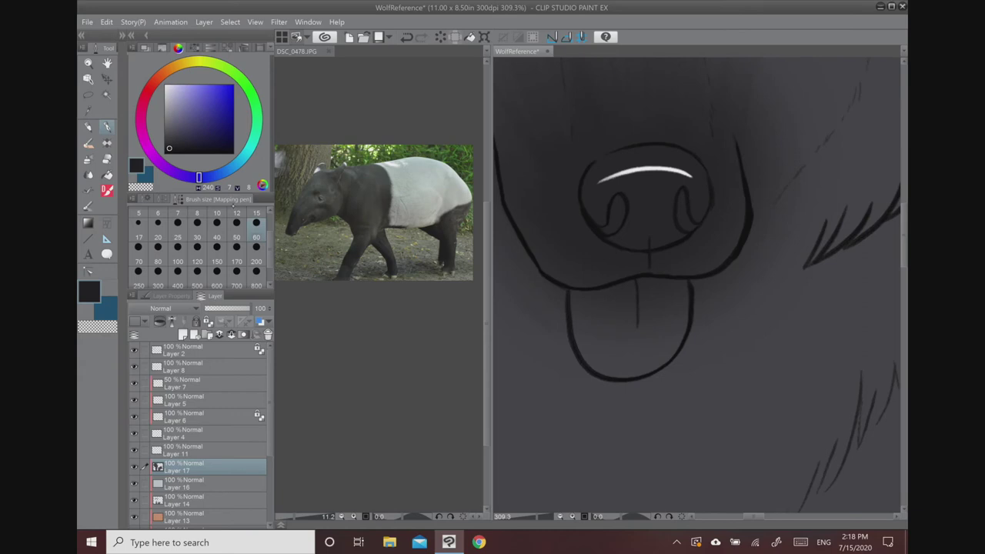
{"action": "left_click", "coordinate": [178, 223]}
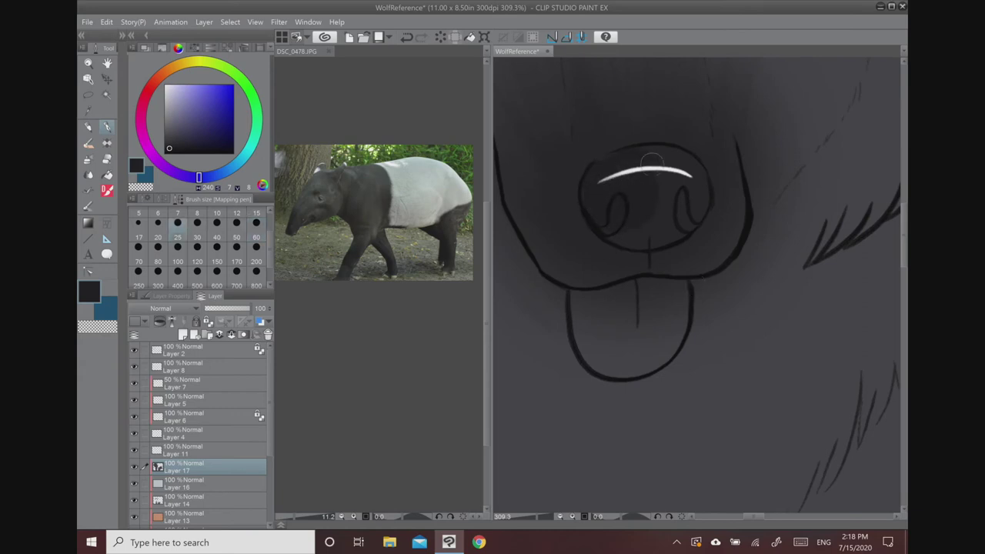
{"action": "mouse_move", "coordinate": [666, 165]}
{"action": "left_mouse_down"}
{"action": "mouse_move", "coordinate": [646, 218]}
{"action": "mouse_move", "coordinate": [654, 221]}
{"action": "mouse_move", "coordinate": [593, 210]}
{"action": "mouse_move", "coordinate": [679, 226]}
{"action": "mouse_move", "coordinate": [642, 241]}
{"action": "mouse_move", "coordinate": [690, 185]}
{"action": "left_mouse_up"}
- Paint the tongue a muted pink and clean up its edge with the muzzle's sampled dark grey
{"action": "mouse_move", "coordinate": [149, 90]}
{"action": "left_mouse_down"}
{"action": "mouse_move", "coordinate": [156, 79]}
{"action": "mouse_move", "coordinate": [183, 93]}
{"action": "mouse_move", "coordinate": [151, 85]}
{"action": "left_mouse_up"}
{"action": "left_click", "coordinate": [186, 99]}
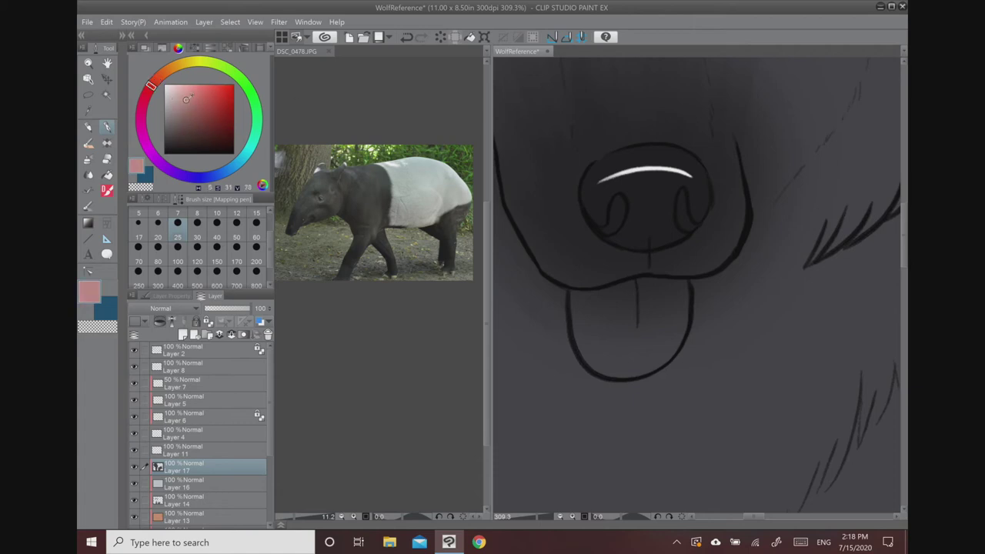
{"action": "mouse_move", "coordinate": [636, 306]}
{"action": "left_mouse_down"}
{"action": "mouse_move", "coordinate": [625, 340]}
{"action": "mouse_move", "coordinate": [589, 348]}
{"action": "mouse_move", "coordinate": [578, 292]}
{"action": "mouse_move", "coordinate": [663, 300]}
{"action": "mouse_move", "coordinate": [589, 326]}
{"action": "mouse_move", "coordinate": [611, 369]}
{"action": "mouse_move", "coordinate": [604, 356]}
{"action": "mouse_move", "coordinate": [668, 304]}
{"action": "mouse_move", "coordinate": [631, 367]}
{"action": "mouse_move", "coordinate": [677, 325]}
{"action": "mouse_move", "coordinate": [656, 288]}
{"action": "mouse_move", "coordinate": [664, 333]}
{"action": "left_mouse_up"}
{"action": "left_click", "coordinate": [650, 261], "text": "alt"}
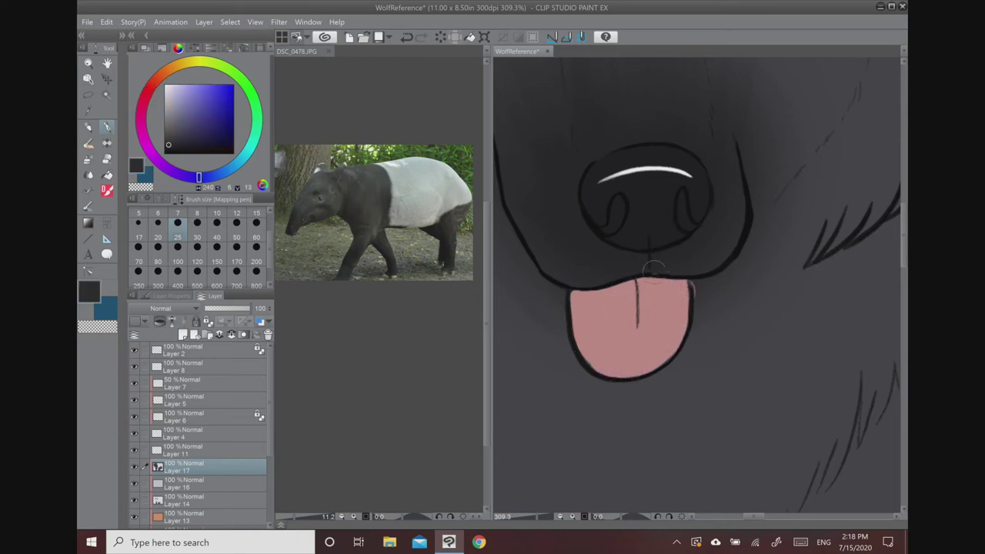
{"action": "left_click_drag", "start_coordinate": [671, 275], "coordinate": [695, 301]}
- Sample the grey of the tapir's hoof from the photo and shift its hue to blue, 206
{"action": "left_click", "coordinate": [468, 262]}
{"action": "left_click_drag", "start_coordinate": [469, 261], "coordinate": [440, 177]}
{"action": "scroll", "coordinate": [440, 177], "scroll_direction": "up", "scroll_amount": 5}
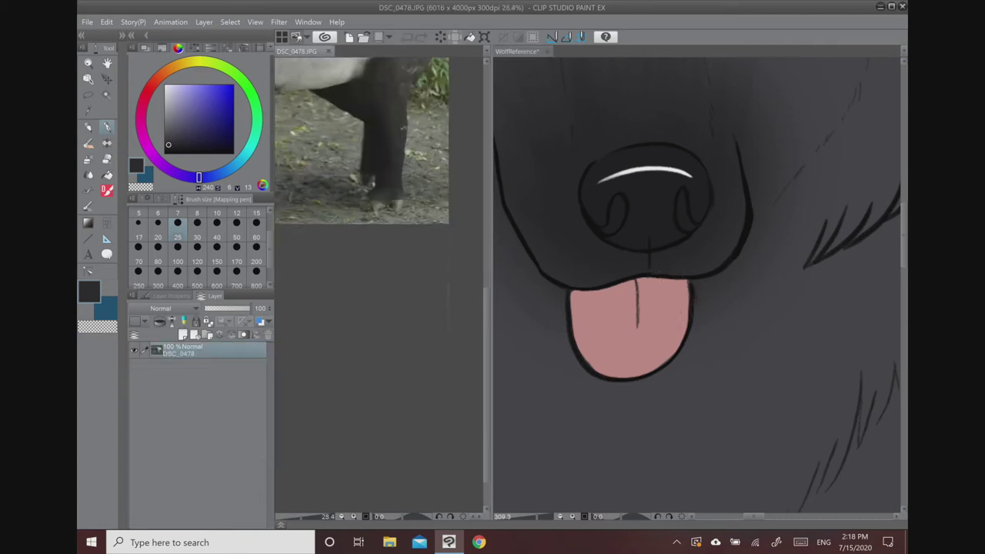
{"action": "left_click", "coordinate": [659, 273]}
{"action": "left_click", "coordinate": [378, 218]}
{"action": "left_click", "coordinate": [377, 218]}
{"action": "left_click", "coordinate": [376, 217], "text": "alt"}
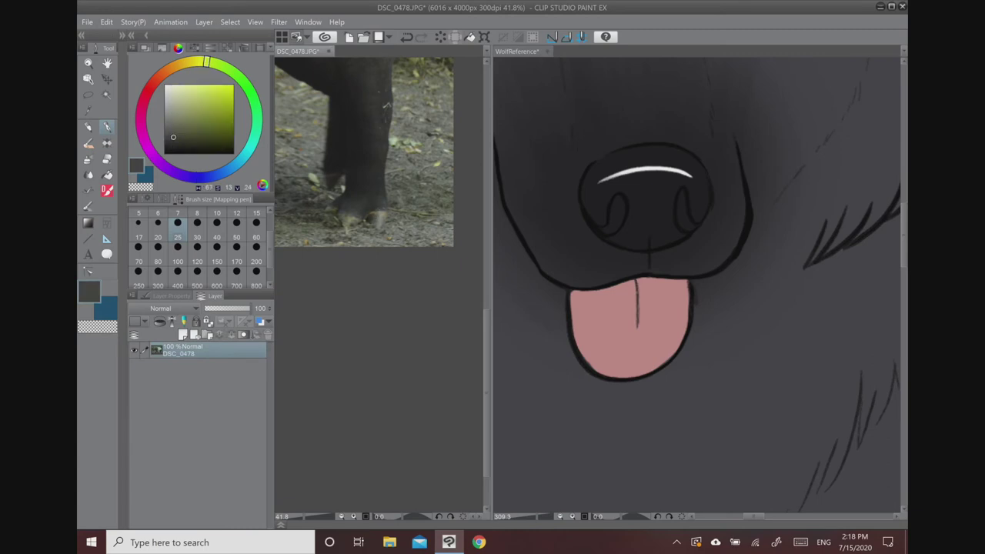
{"action": "left_click", "coordinate": [375, 217], "text": "alt"}
{"action": "left_click", "coordinate": [376, 218], "text": "alt"}
{"action": "left_click", "coordinate": [376, 218], "text": "alt"}
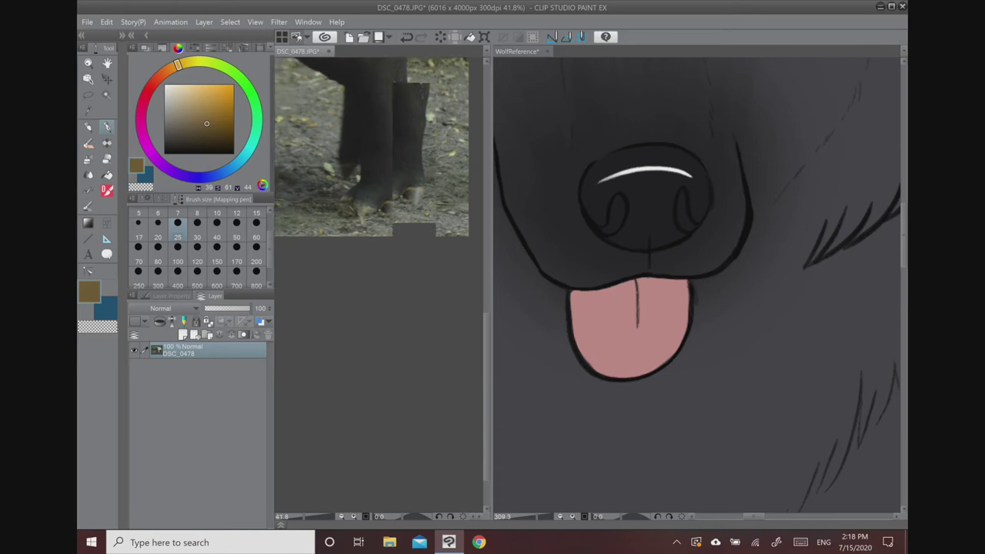
{"action": "scroll", "coordinate": [440, 138], "scroll_direction": "up", "scroll_amount": 4}
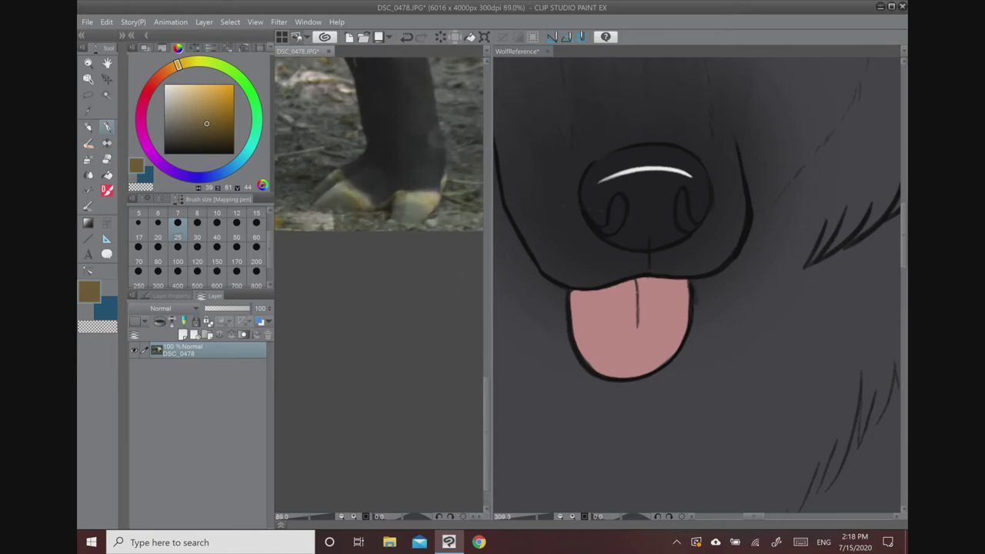
{"action": "left_click", "coordinate": [413, 207]}
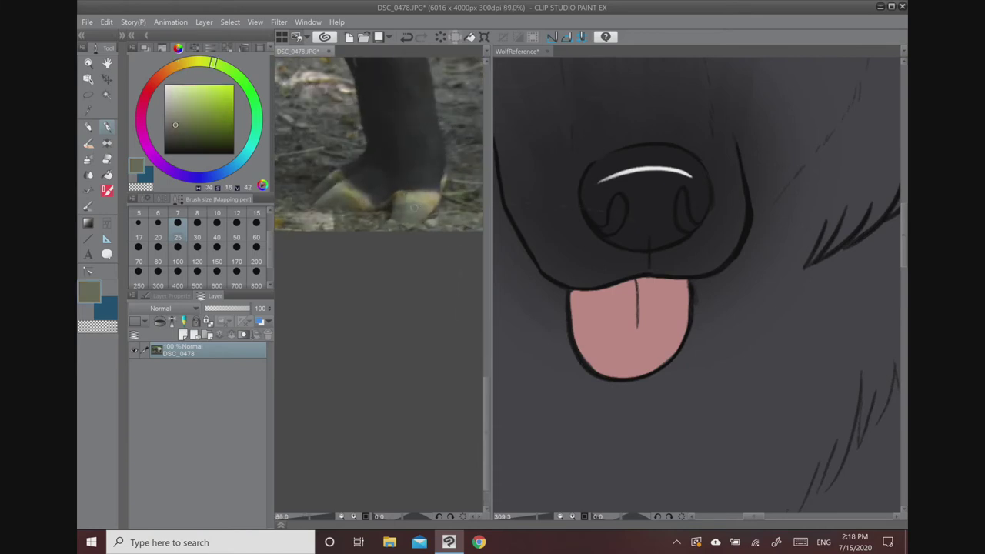
{"action": "left_click", "coordinate": [413, 206]}
{"action": "left_click", "coordinate": [418, 198], "text": "alt"}
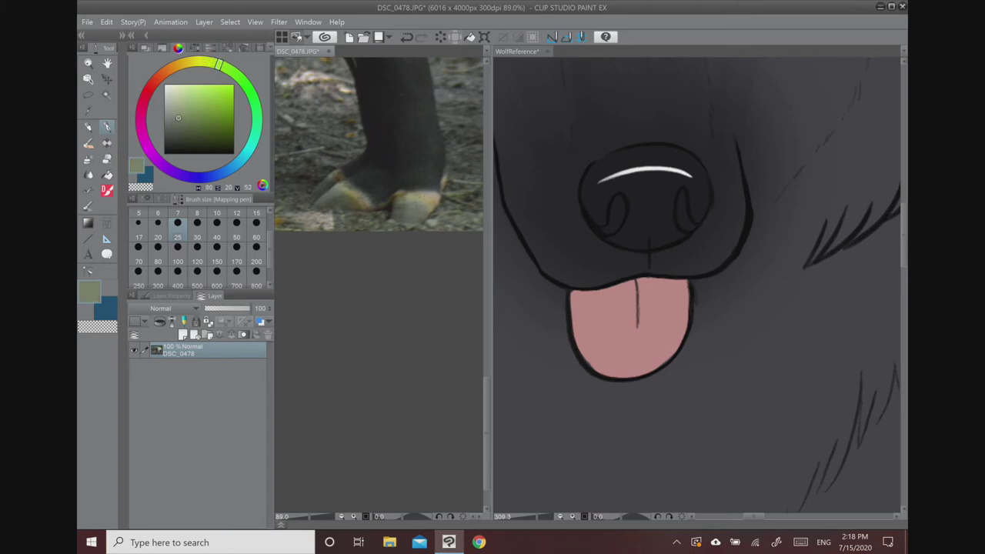
{"action": "left_click", "coordinate": [231, 167]}
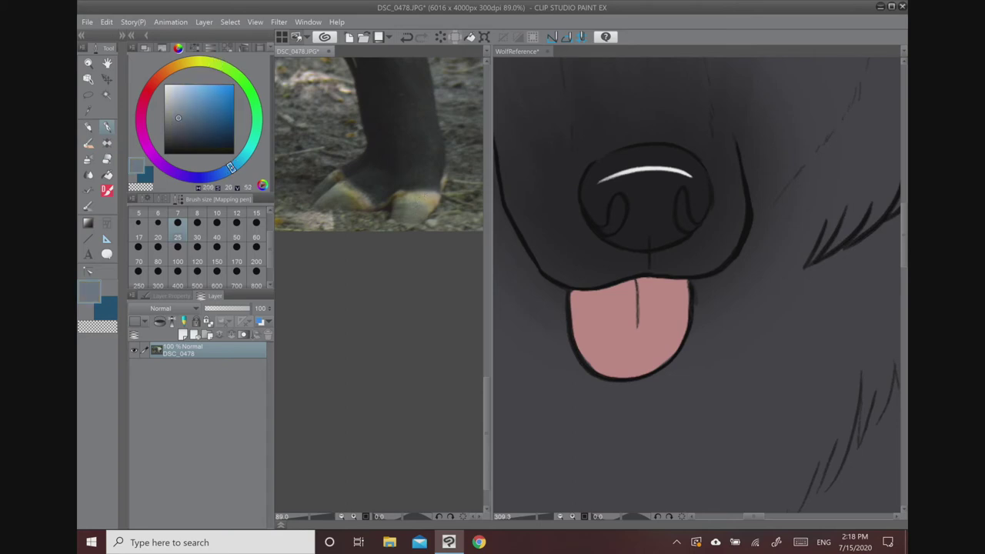
- Paint the two claws of the wolf's front paw with the blue-grey
{"action": "left_click", "coordinate": [671, 383]}
{"action": "left_click_drag", "start_coordinate": [670, 383], "coordinate": [575, 79]}
{"action": "scroll", "coordinate": [583, 212], "scroll_direction": "down", "scroll_amount": 5}
{"action": "left_click_drag", "start_coordinate": [570, 380], "coordinate": [547, 231]}
{"action": "scroll", "coordinate": [568, 168], "scroll_direction": "up", "scroll_amount": 5}
{"action": "scroll", "coordinate": [696, 203], "scroll_direction": "up", "scroll_amount": 2}
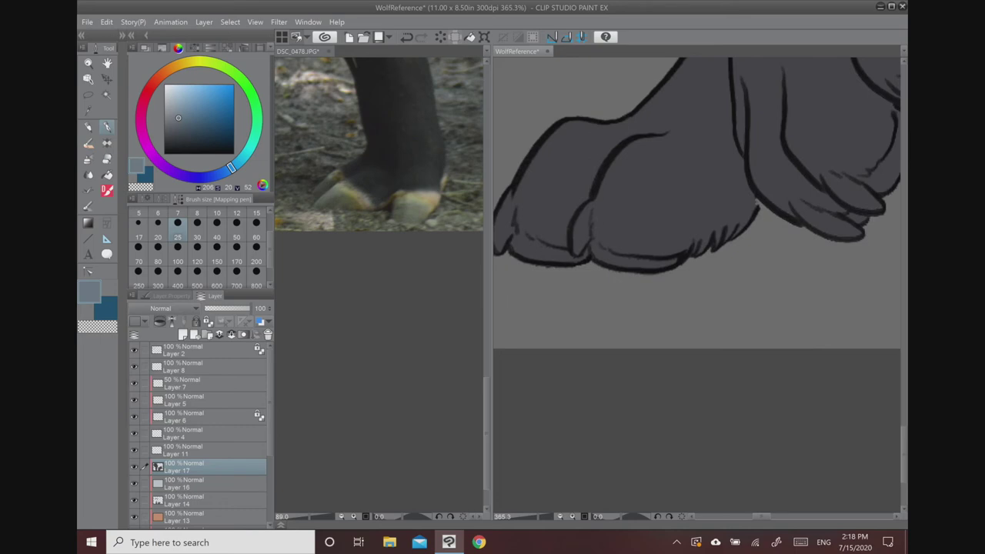
{"action": "mouse_move", "coordinate": [505, 204]}
{"action": "left_mouse_down"}
{"action": "mouse_move", "coordinate": [499, 245]}
{"action": "mouse_move", "coordinate": [511, 215]}
{"action": "left_mouse_up"}
{"action": "mouse_move", "coordinate": [587, 213]}
{"action": "left_mouse_down"}
{"action": "mouse_move", "coordinate": [578, 251]}
{"action": "mouse_move", "coordinate": [583, 220]}
{"action": "left_mouse_up"}
- Sample the hoof's tan as the secondary colour and paint the front paw's pads with it
{"action": "left_click", "coordinate": [108, 310]}
{"action": "left_click", "coordinate": [435, 185]}
{"action": "left_click", "coordinate": [433, 198], "text": "alt"}
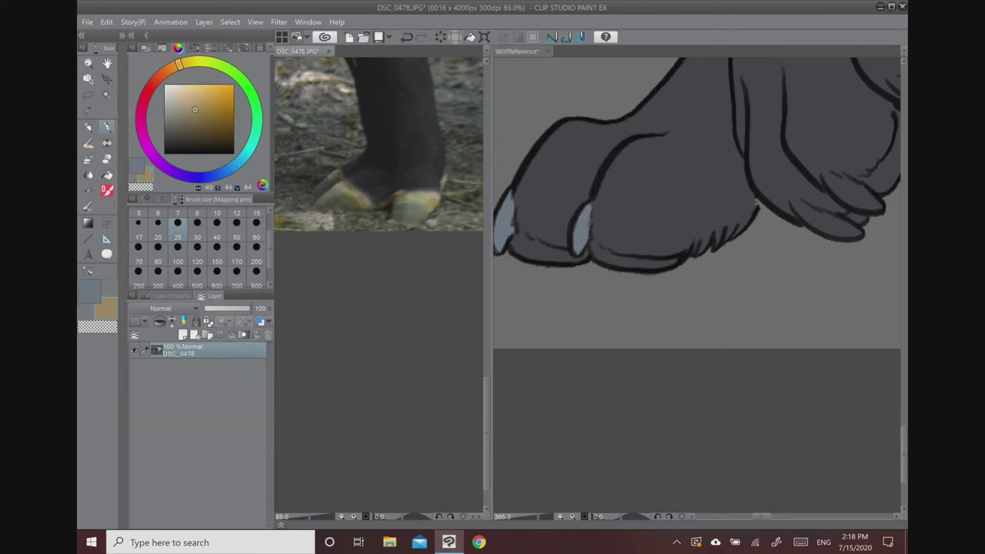
{"action": "left_click", "coordinate": [517, 245]}
{"action": "mouse_move", "coordinate": [513, 243]}
{"action": "left_mouse_down"}
{"action": "mouse_move", "coordinate": [584, 271]}
{"action": "mouse_move", "coordinate": [604, 259]}
{"action": "mouse_move", "coordinate": [600, 270]}
{"action": "mouse_move", "coordinate": [593, 244]}
{"action": "mouse_move", "coordinate": [620, 266]}
{"action": "mouse_move", "coordinate": [593, 245]}
{"action": "mouse_move", "coordinate": [607, 260]}
{"action": "mouse_move", "coordinate": [610, 247]}
{"action": "mouse_move", "coordinate": [656, 272]}
{"action": "mouse_move", "coordinate": [645, 268]}
{"action": "mouse_move", "coordinate": [700, 259]}
{"action": "left_mouse_up"}
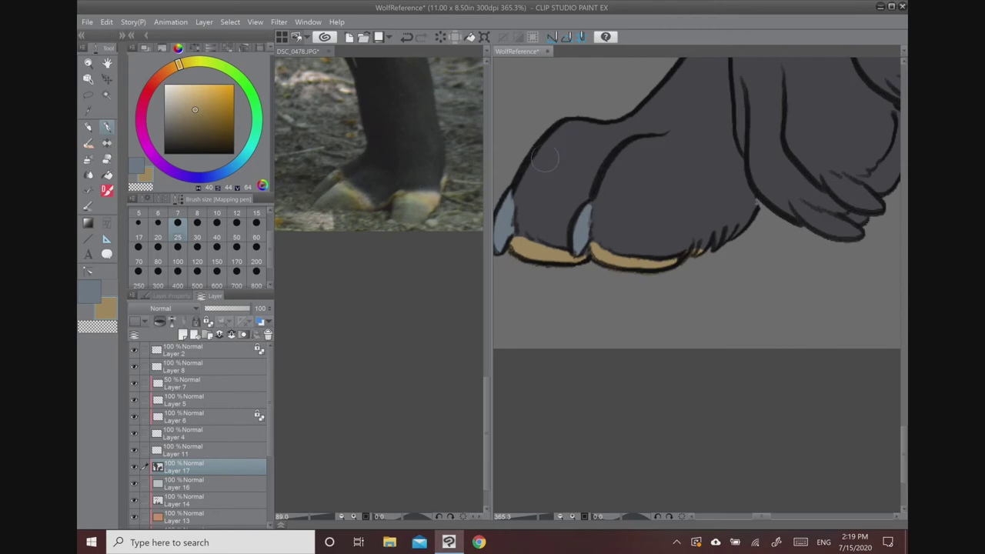
- Swap the front paw's colours by repainting the claws tan and the pads blue-grey
{"action": "left_click_drag", "start_coordinate": [536, 181], "coordinate": [567, 171]}
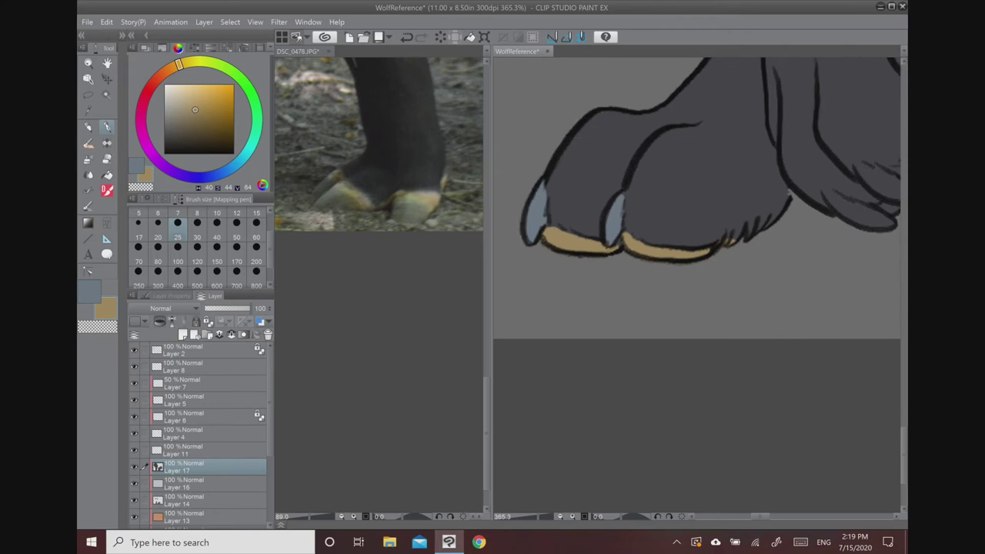
{"action": "mouse_move", "coordinate": [535, 240]}
{"action": "left_mouse_down"}
{"action": "mouse_move", "coordinate": [538, 210]}
{"action": "mouse_move", "coordinate": [528, 236]}
{"action": "left_mouse_up"}
{"action": "left_click_drag", "start_coordinate": [542, 189], "coordinate": [540, 225]}
{"action": "left_click_drag", "start_coordinate": [611, 236], "coordinate": [619, 199]}
{"action": "left_click", "coordinate": [580, 171], "text": "alt"}
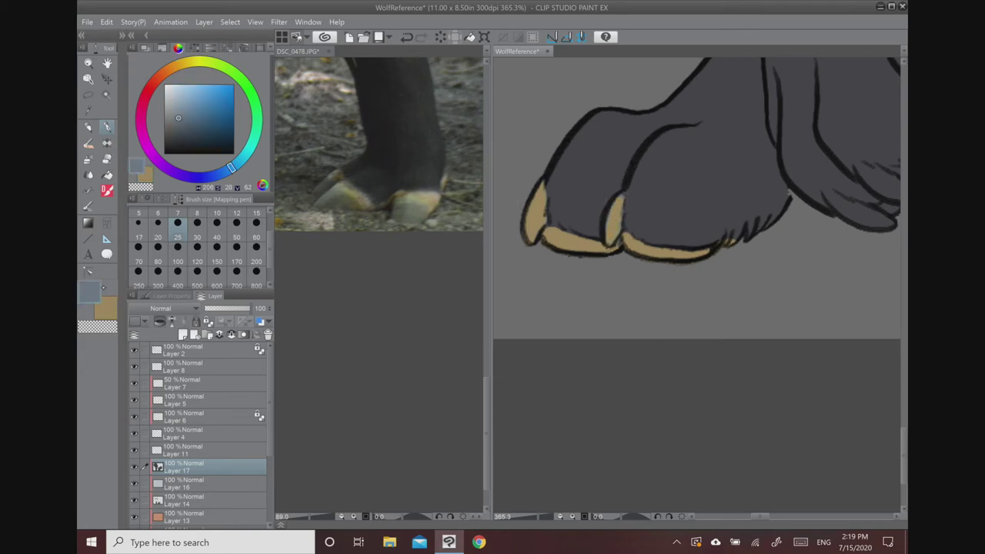
{"action": "mouse_move", "coordinate": [554, 255]}
{"action": "left_mouse_down"}
{"action": "mouse_move", "coordinate": [664, 262]}
{"action": "mouse_move", "coordinate": [710, 262]}
{"action": "left_mouse_up"}
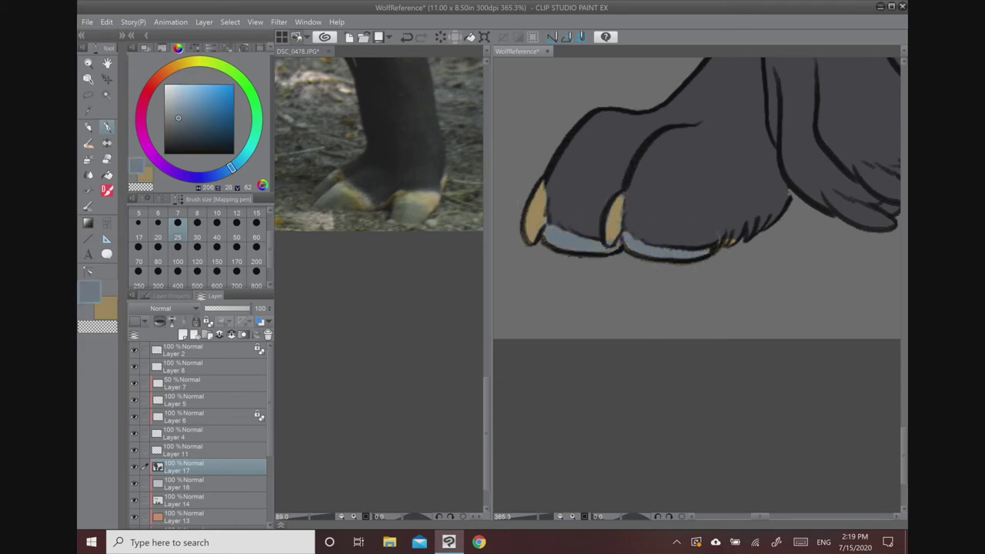
- Cover the claw and pad colours with the paw's sampled dark grey and add a new layer above Layer 17
{"action": "left_click", "coordinate": [106, 312]}
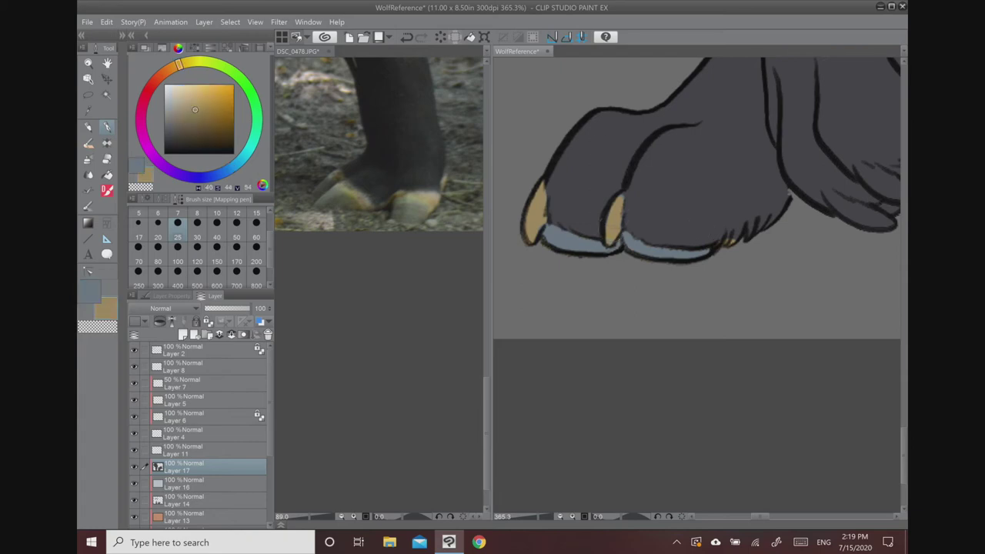
{"action": "left_click_drag", "start_coordinate": [726, 245], "coordinate": [743, 213]}
{"action": "key", "text": "ctrl+z"}
{"action": "left_click", "coordinate": [594, 160], "text": "alt"}
{"action": "mouse_move", "coordinate": [531, 188]}
{"action": "left_mouse_down"}
{"action": "mouse_move", "coordinate": [540, 234]}
{"action": "mouse_move", "coordinate": [571, 245]}
{"action": "mouse_move", "coordinate": [625, 193]}
{"action": "mouse_move", "coordinate": [663, 255]}
{"action": "mouse_move", "coordinate": [706, 254]}
{"action": "mouse_move", "coordinate": [745, 235]}
{"action": "left_mouse_up"}
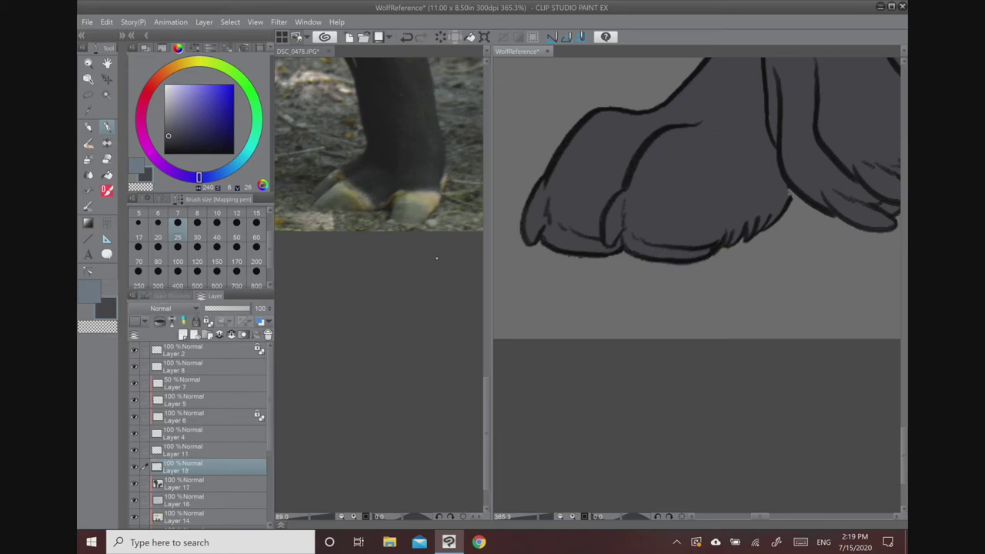
- Sample the hoof's colours and paint the front paw's pads blue-grey (H 206, S 11, V 49) on Layer 18
{"action": "left_click", "coordinate": [437, 252]}
{"action": "left_click", "coordinate": [422, 218], "text": "alt"}
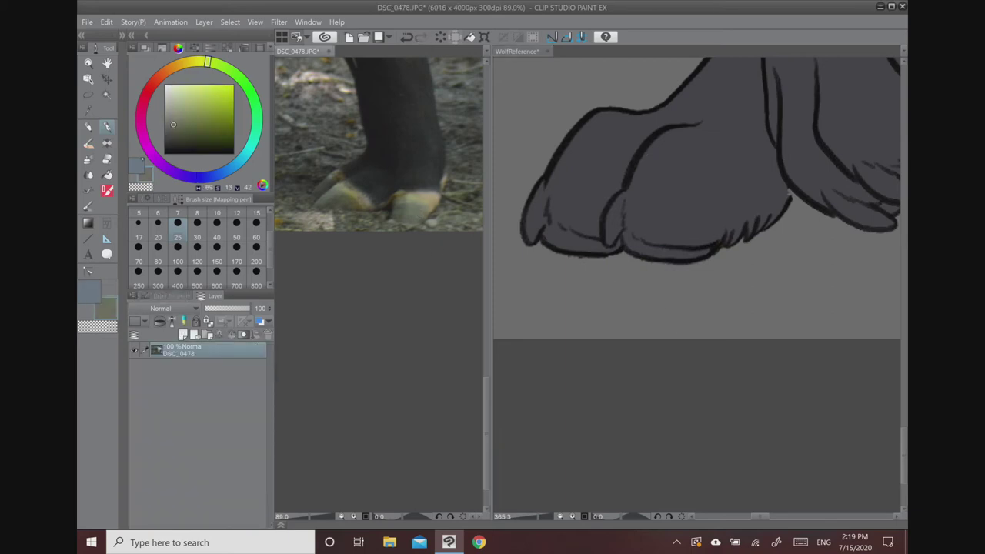
{"action": "key", "text": "x"}
{"action": "left_click", "coordinate": [555, 237]}
{"action": "mouse_move", "coordinate": [547, 235]}
{"action": "left_mouse_down"}
{"action": "mouse_move", "coordinate": [602, 258]}
{"action": "mouse_move", "coordinate": [583, 245]}
{"action": "mouse_move", "coordinate": [625, 250]}
{"action": "left_mouse_up"}
{"action": "left_click", "coordinate": [172, 120]}
{"action": "mouse_move", "coordinate": [582, 253]}
{"action": "left_mouse_down"}
{"action": "mouse_move", "coordinate": [537, 227]}
{"action": "mouse_move", "coordinate": [706, 252]}
{"action": "left_mouse_up"}
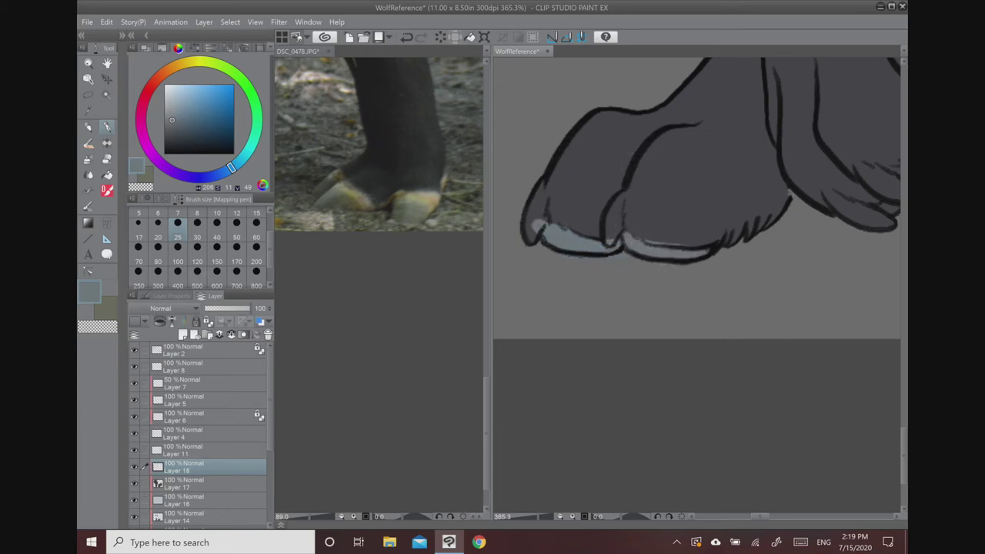
{"action": "key", "text": "c"}
{"action": "left_click_drag", "start_coordinate": [631, 233], "coordinate": [692, 241]}
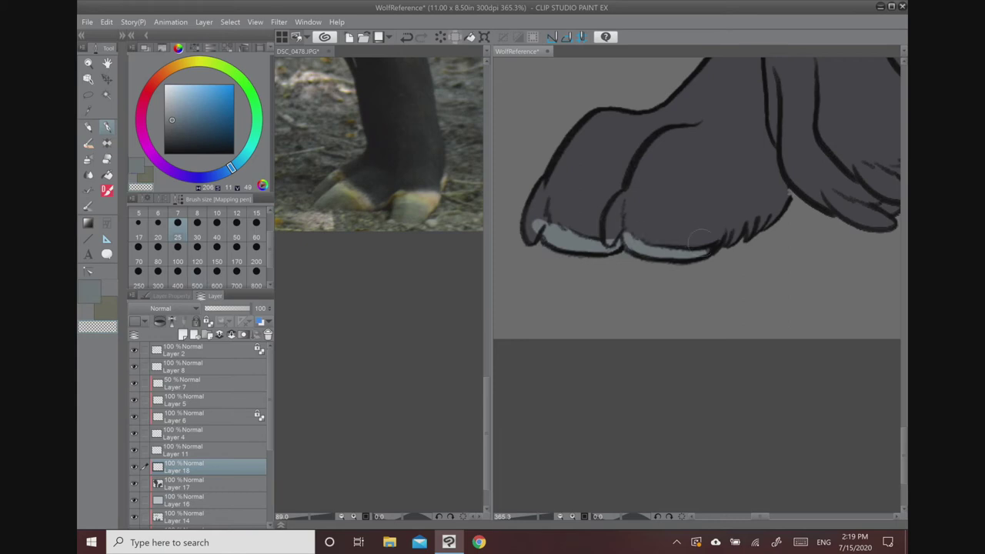
- Sample the hoof's tan, lock Layer 18's transparent pixels and softly airbrush the rear ends of the pads at size 30
{"action": "left_click", "coordinate": [431, 198]}
{"action": "left_click", "coordinate": [431, 197], "text": "alt"}
{"action": "left_click", "coordinate": [540, 356]}
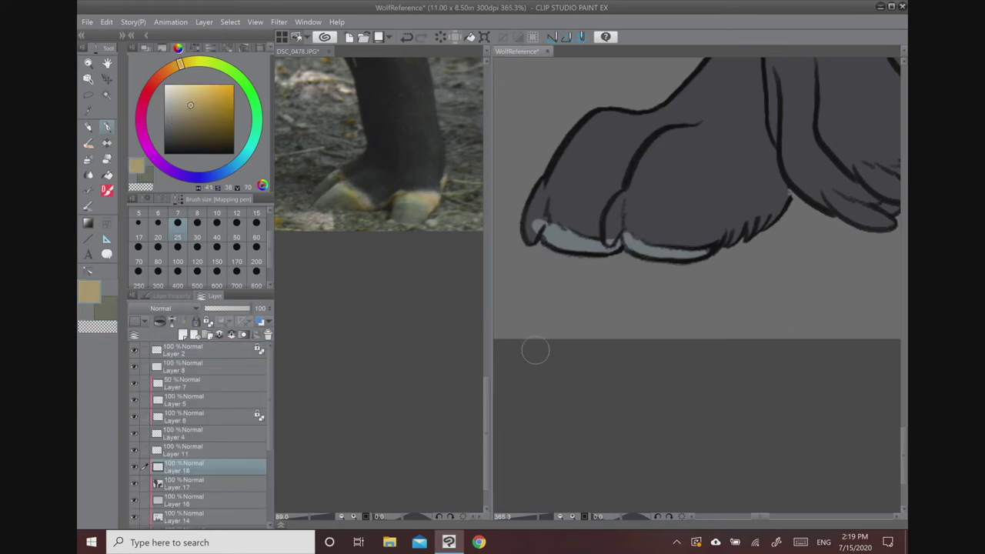
{"action": "left_click", "coordinate": [207, 321]}
{"action": "key", "text": "b"}
{"action": "key", "text": "b"}
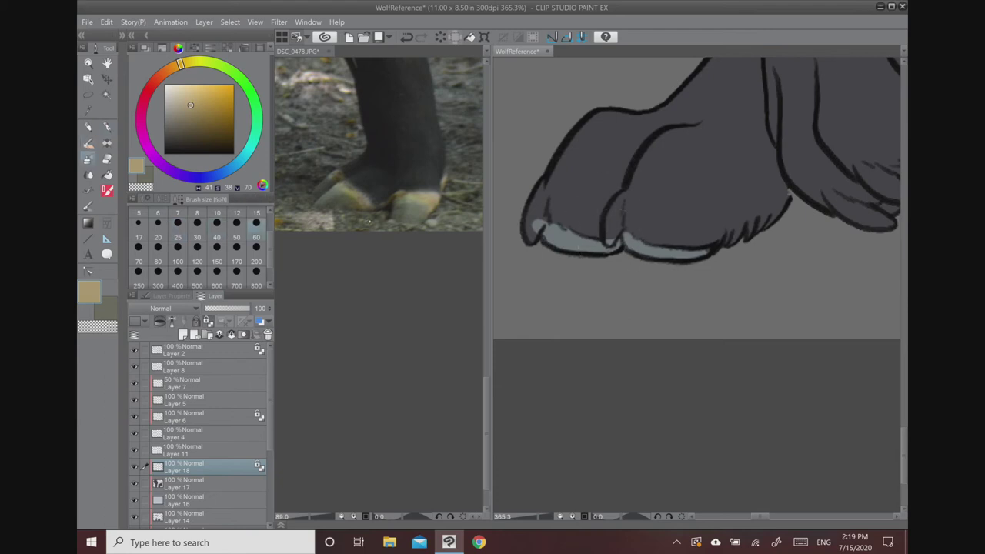
{"action": "left_click", "coordinate": [197, 230]}
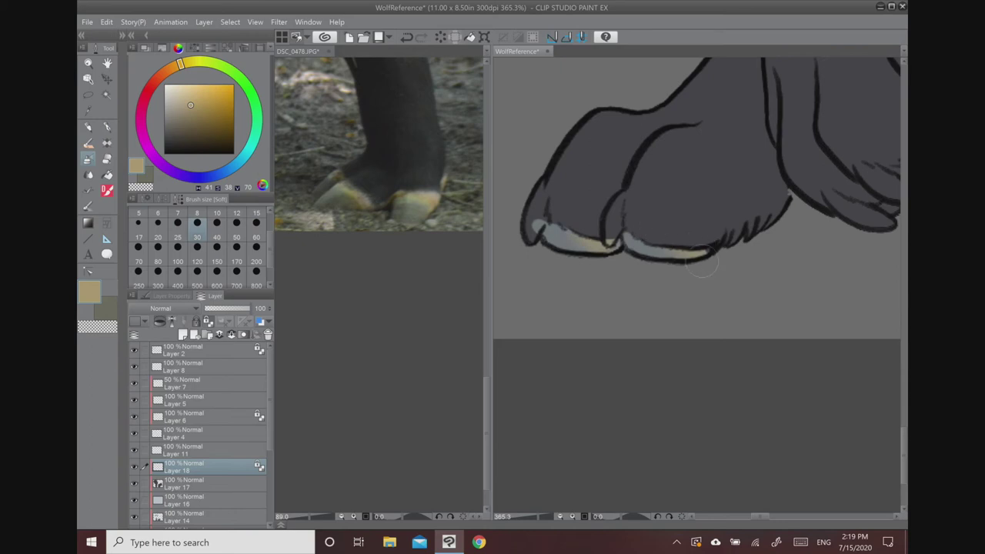
- Sample the painted pad's blue-grey, unlock Layer 18's transparent pixels and paint the raised front paw's pads with it
{"action": "scroll", "coordinate": [701, 261], "scroll_direction": "down", "scroll_amount": 3}
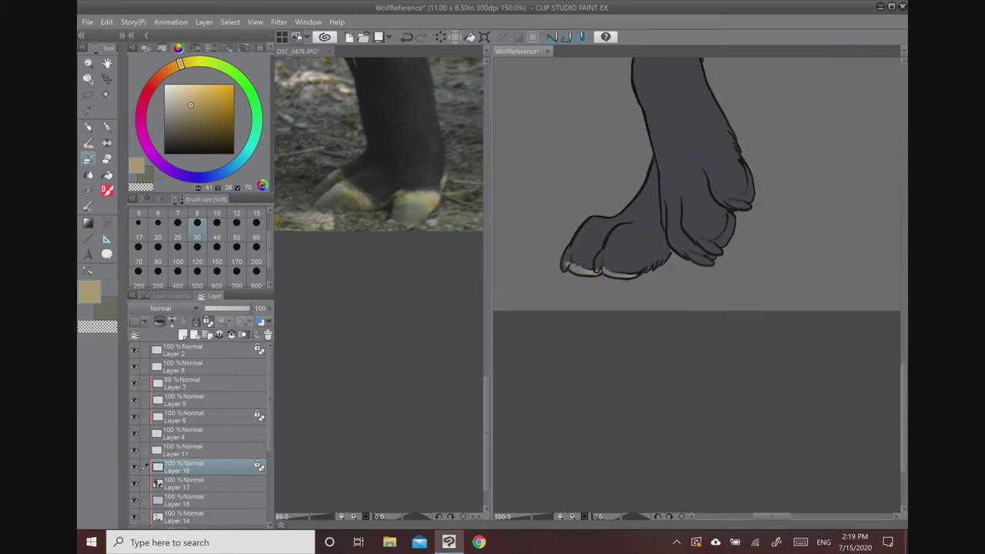
{"action": "scroll", "coordinate": [769, 206], "scroll_direction": "up", "scroll_amount": 3}
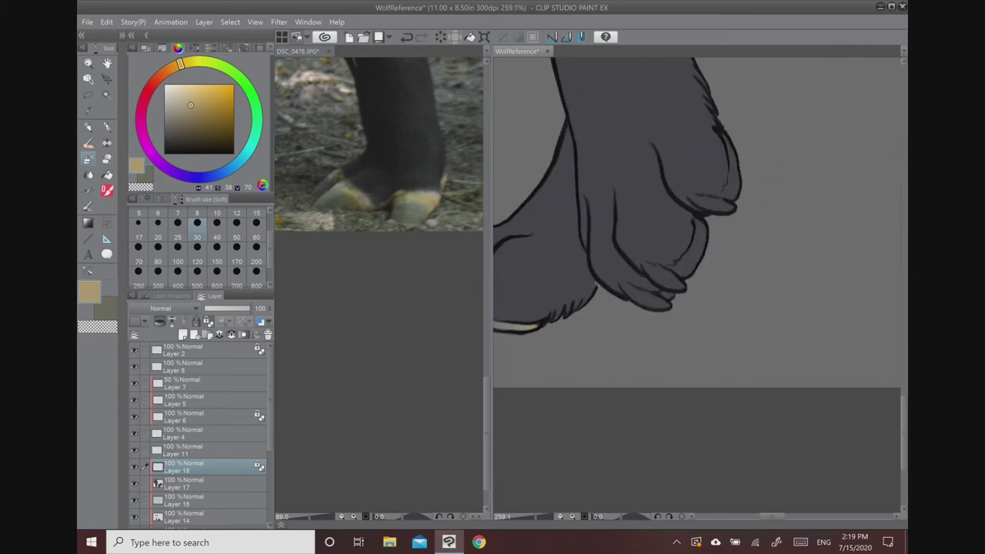
{"action": "key", "text": "x"}
{"action": "left_click_drag", "start_coordinate": [648, 170], "coordinate": [709, 110]}
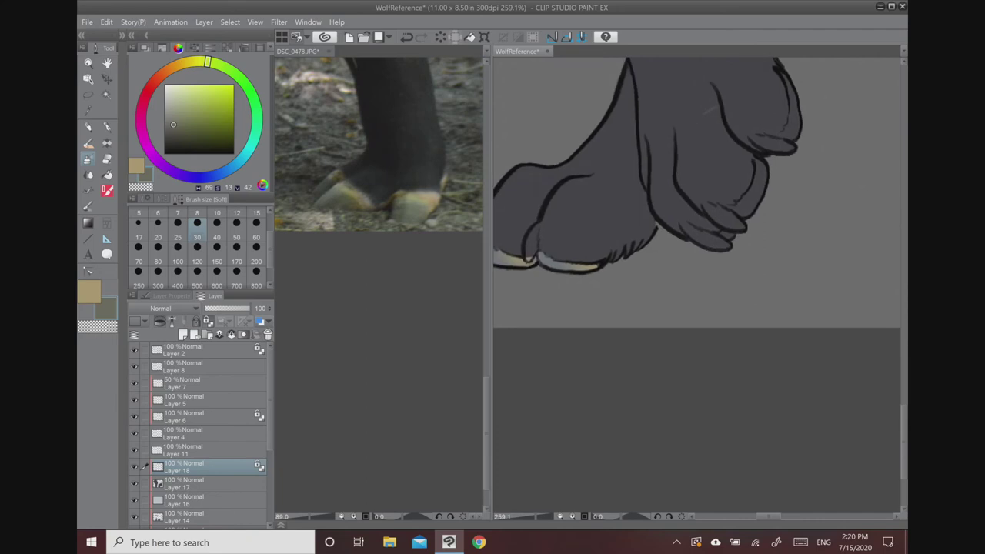
{"action": "left_click", "coordinate": [548, 260], "text": "alt"}
{"action": "key", "text": "p"}
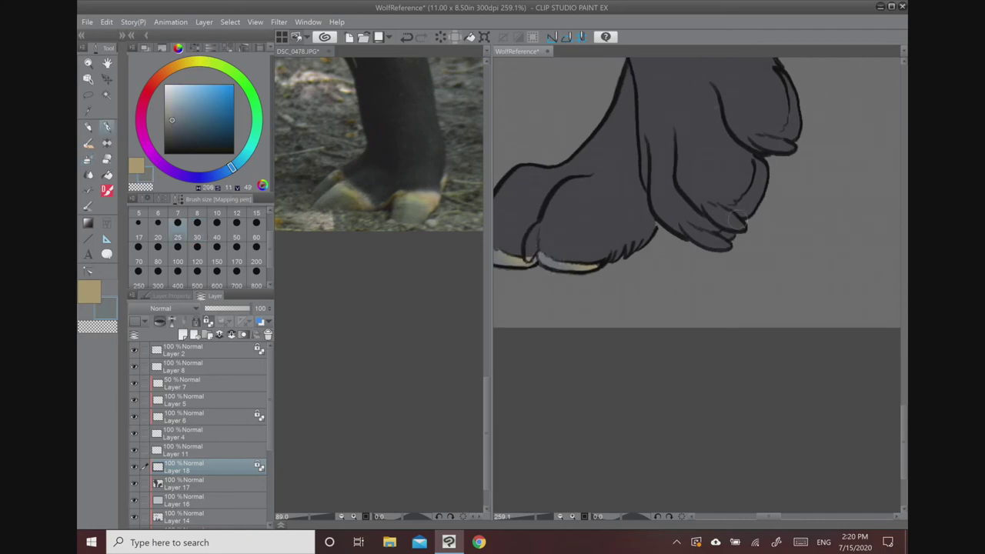
{"action": "left_click", "coordinate": [207, 320]}
{"action": "mouse_move", "coordinate": [737, 216]}
{"action": "left_mouse_down"}
{"action": "mouse_move", "coordinate": [758, 194]}
{"action": "mouse_move", "coordinate": [730, 212]}
{"action": "mouse_move", "coordinate": [773, 171]}
{"action": "mouse_move", "coordinate": [739, 194]}
{"action": "mouse_move", "coordinate": [760, 159]}
{"action": "left_mouse_up"}
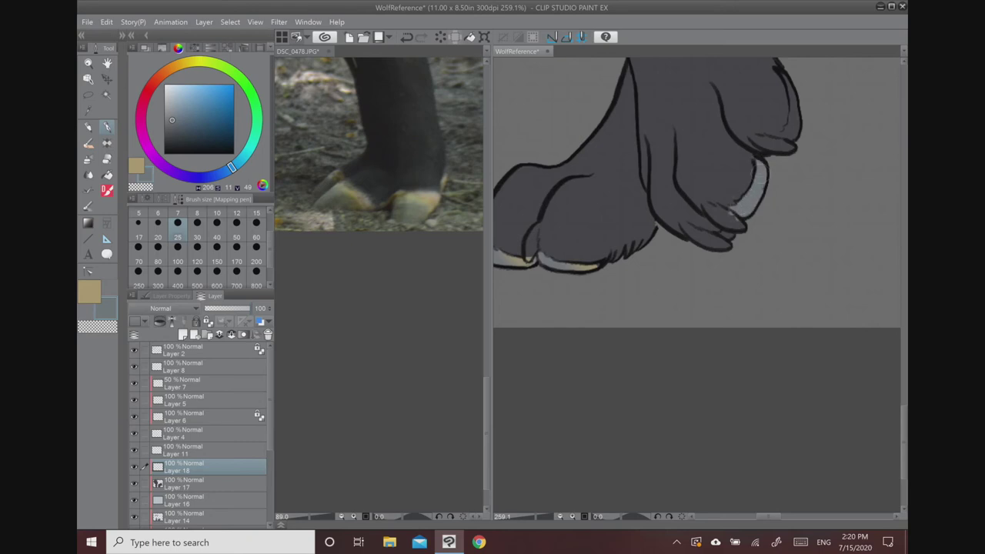
{"action": "left_click_drag", "start_coordinate": [726, 234], "coordinate": [724, 243]}
{"action": "mouse_move", "coordinate": [797, 121]}
{"action": "left_mouse_down"}
{"action": "mouse_move", "coordinate": [781, 141]}
{"action": "mouse_move", "coordinate": [794, 111]}
{"action": "left_mouse_up"}
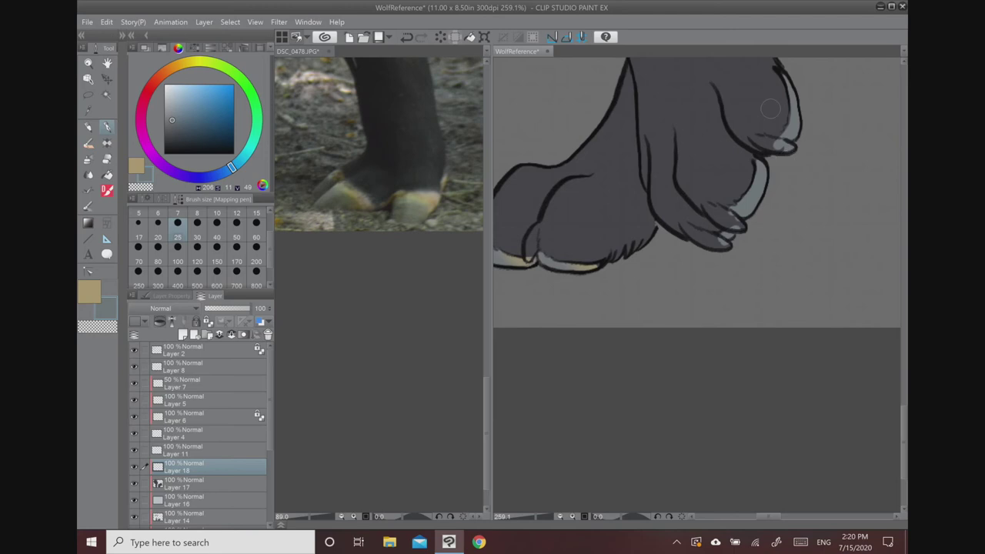
- Lock Layer 18's transparent pixels and airbrush tan onto the upper ends of the raised front paw's pads
{"action": "scroll", "coordinate": [752, 201], "scroll_direction": "down", "scroll_amount": 1}
{"action": "left_click_drag", "start_coordinate": [752, 201], "coordinate": [670, 272]}
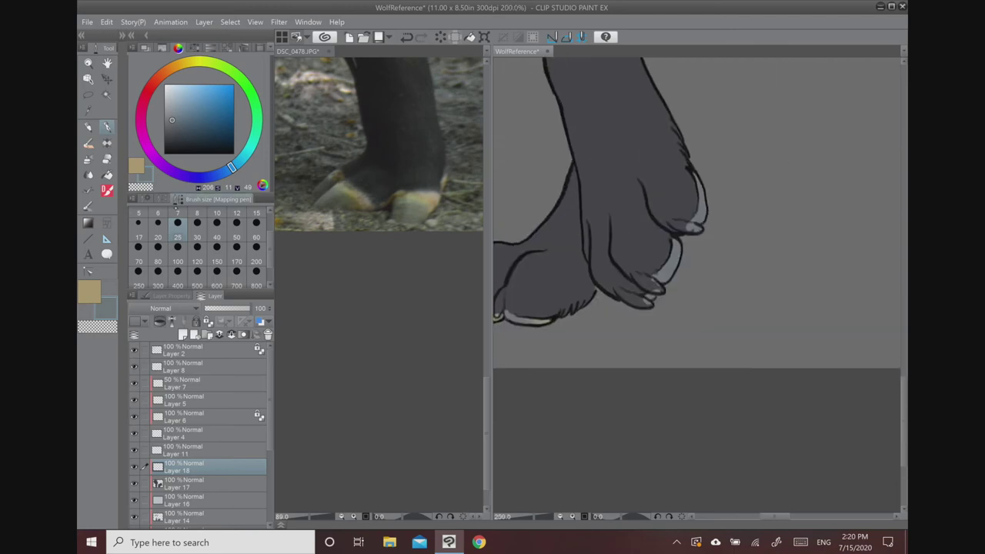
{"action": "left_click", "coordinate": [208, 322]}
{"action": "left_click", "coordinate": [88, 159]}
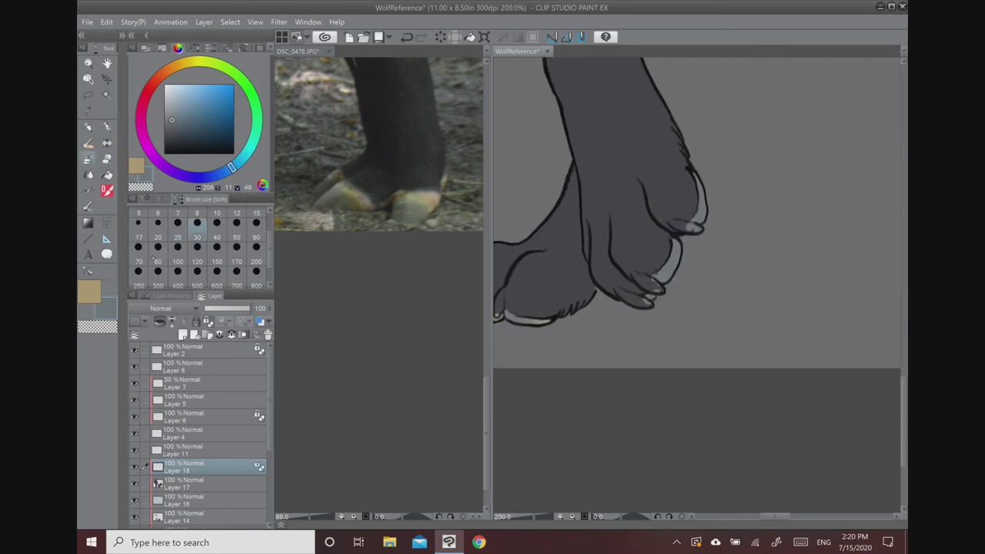
{"action": "key", "text": "x"}
{"action": "mouse_move", "coordinate": [698, 194]}
{"action": "left_mouse_down"}
{"action": "mouse_move", "coordinate": [703, 136]}
{"action": "mouse_move", "coordinate": [489, 159]}
{"action": "left_mouse_up"}
{"action": "left_click_drag", "start_coordinate": [792, 181], "coordinate": [568, 204]}
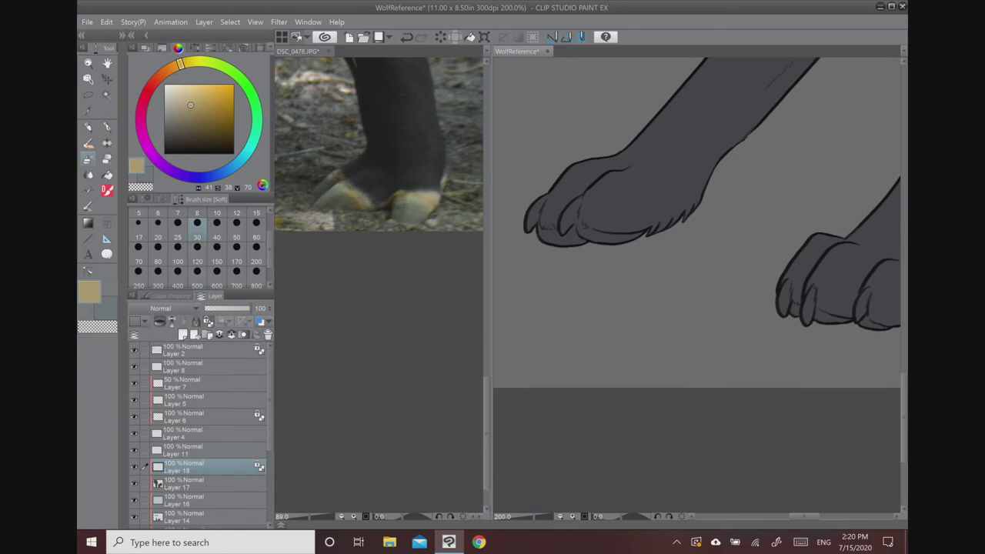
{"action": "mouse_move", "coordinate": [519, 216]}
{"action": "left_mouse_down"}
{"action": "mouse_move", "coordinate": [784, 180]}
{"action": "mouse_move", "coordinate": [882, 153]}
{"action": "left_mouse_up"}
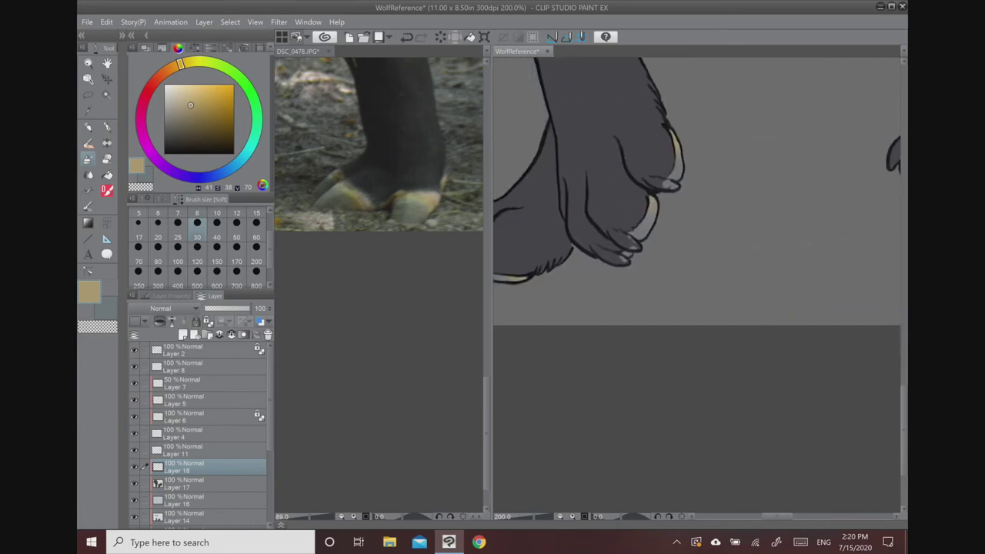
- Resample the pads' blue-grey and tan, and paint the pads of both hind paws blue-grey with the Mapping pen
{"action": "left_click", "coordinate": [639, 228], "text": "alt"}
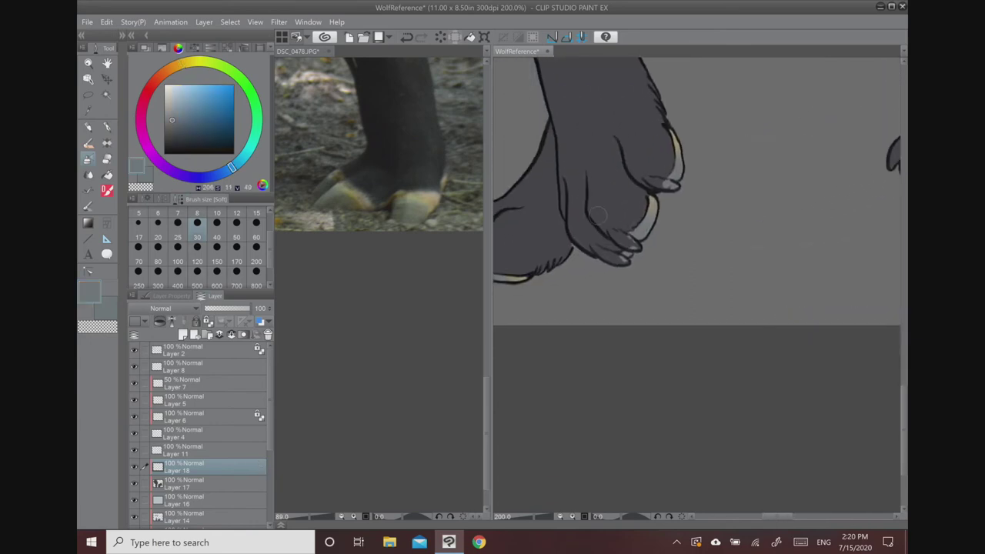
{"action": "left_click", "coordinate": [674, 140], "text": "alt"}
{"action": "left_click_drag", "start_coordinate": [815, 147], "coordinate": [564, 185]}
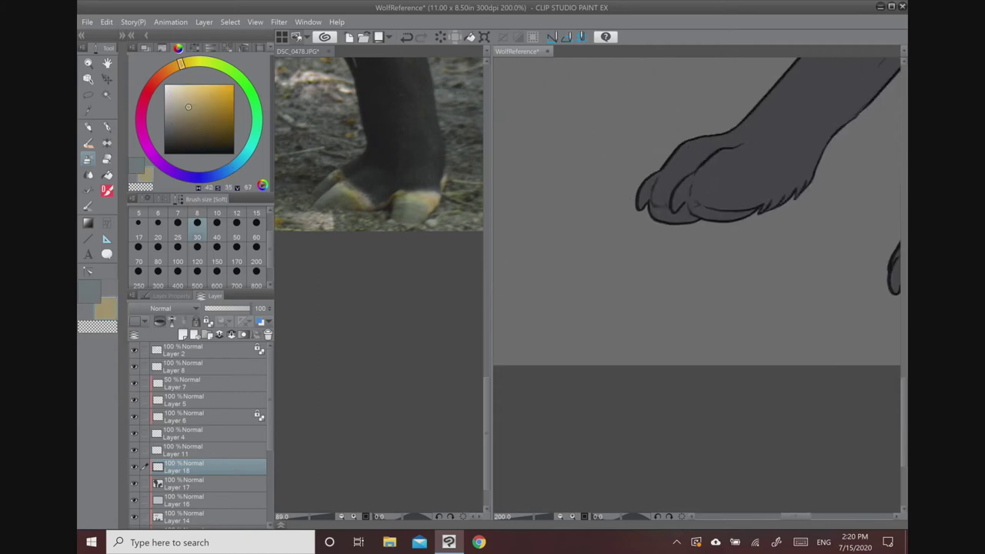
{"action": "left_click_drag", "start_coordinate": [776, 184], "coordinate": [603, 210]}
{"action": "key", "text": "p"}
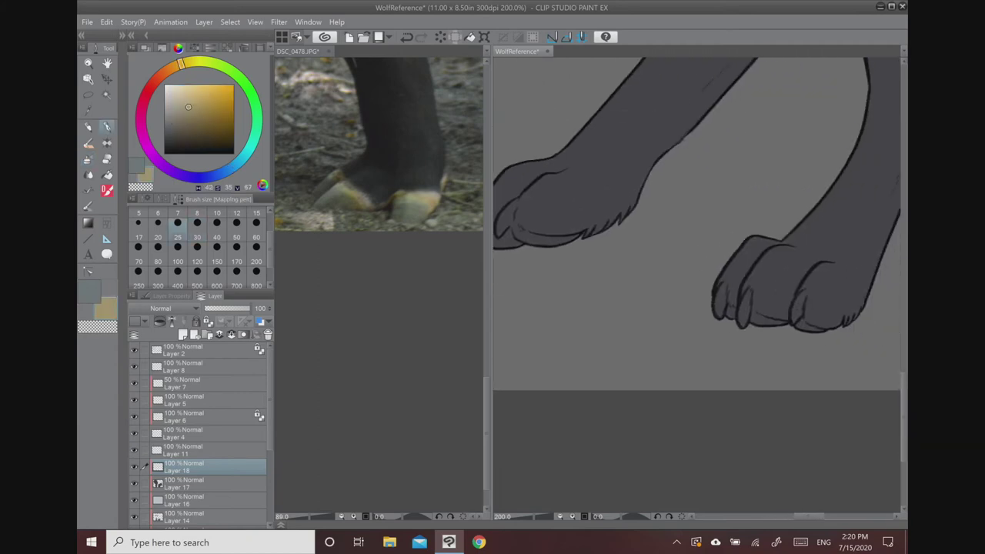
{"action": "mouse_move", "coordinate": [515, 235]}
{"action": "left_mouse_down"}
{"action": "mouse_move", "coordinate": [555, 243]}
{"action": "mouse_move", "coordinate": [665, 169]}
{"action": "mouse_move", "coordinate": [653, 137]}
{"action": "left_mouse_up"}
{"action": "key", "text": "x"}
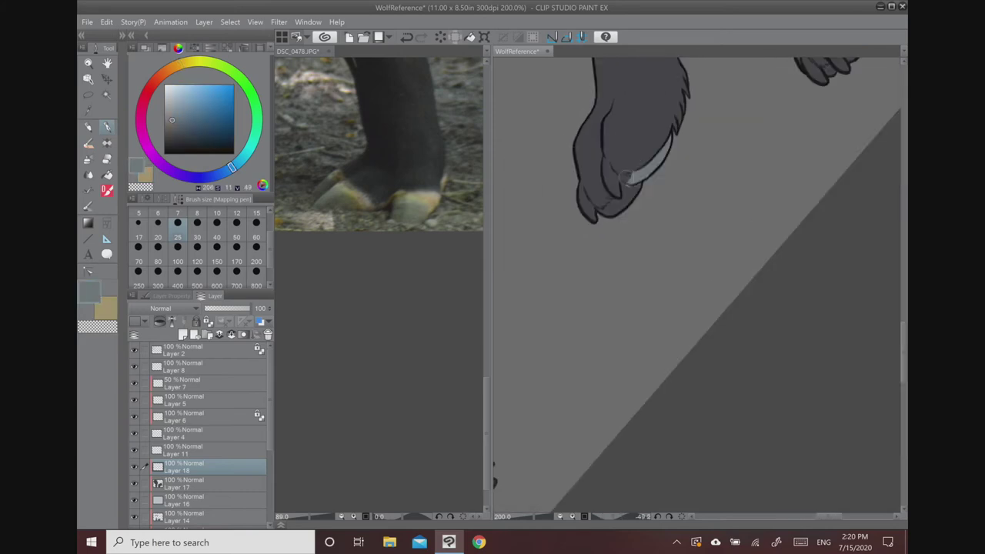
{"action": "mouse_move", "coordinate": [629, 182]}
{"action": "left_mouse_down"}
{"action": "mouse_move", "coordinate": [604, 209]}
{"action": "mouse_move", "coordinate": [640, 189]}
{"action": "left_mouse_up"}
{"action": "mouse_move", "coordinate": [800, 100]}
{"action": "left_mouse_down"}
{"action": "mouse_move", "coordinate": [619, 235]}
{"action": "mouse_move", "coordinate": [717, 150]}
{"action": "mouse_move", "coordinate": [862, 72]}
{"action": "left_mouse_up"}
- Lock Layer 18's transparent pixels and airbrush tan accents onto the hind paws' pads
{"action": "left_click", "coordinate": [207, 322]}
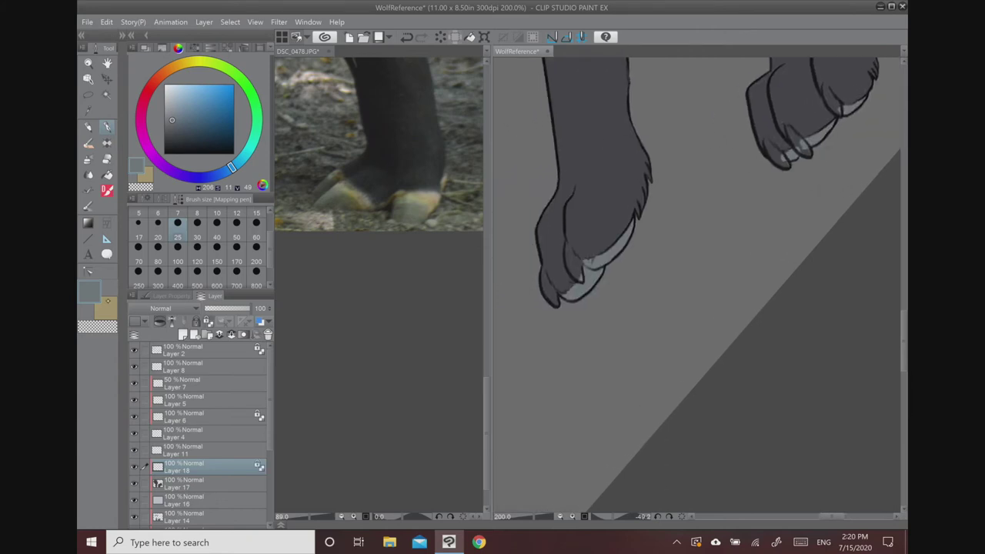
{"action": "key", "text": "x"}
{"action": "key", "text": "b"}
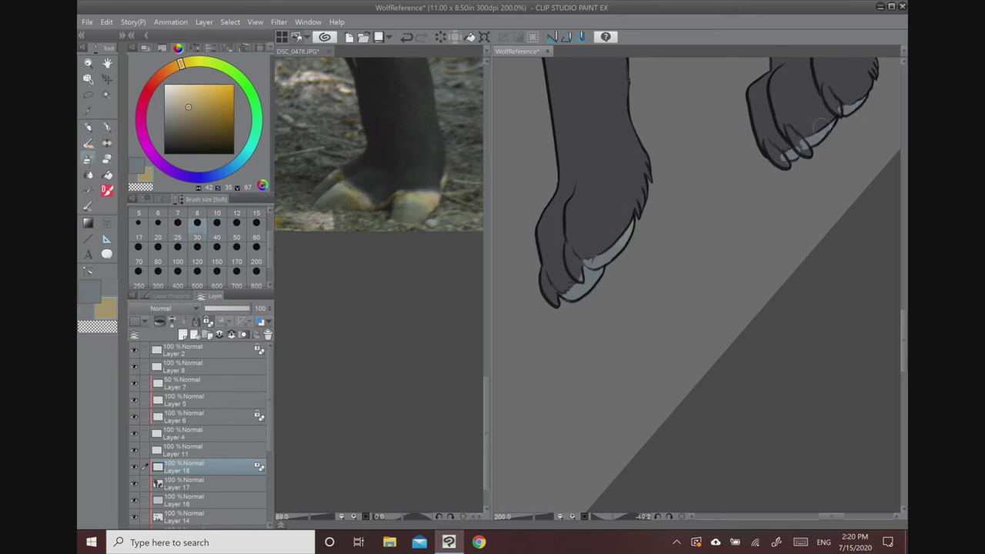
{"action": "key", "text": "ctrl+minus"}
{"action": "key", "text": "ctrl+minus"}
{"action": "key", "text": "ctrl+minus"}
{"action": "key", "text": "ctrl+minus"}
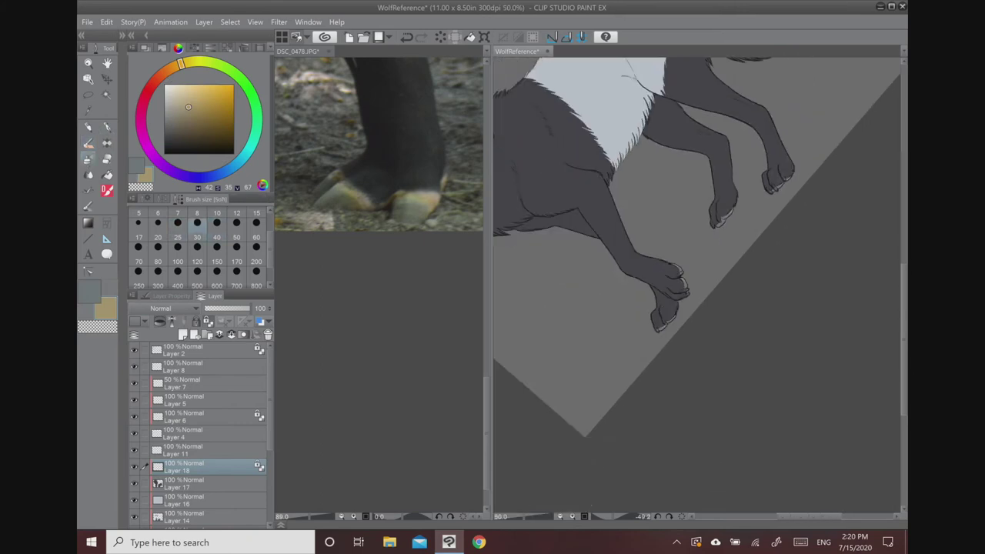
{"action": "left_click_drag", "start_coordinate": [738, 192], "coordinate": [793, 247]}
{"action": "left_click_drag", "start_coordinate": [707, 215], "coordinate": [693, 353]}
{"action": "left_click_drag", "start_coordinate": [738, 192], "coordinate": [627, 230]}
- Sample the coat's dark grey and paint over the light tail tip on Layer 17
{"action": "left_click", "coordinate": [736, 254], "text": "alt"}
{"action": "key", "text": "p"}
{"action": "left_click", "coordinate": [210, 482]}
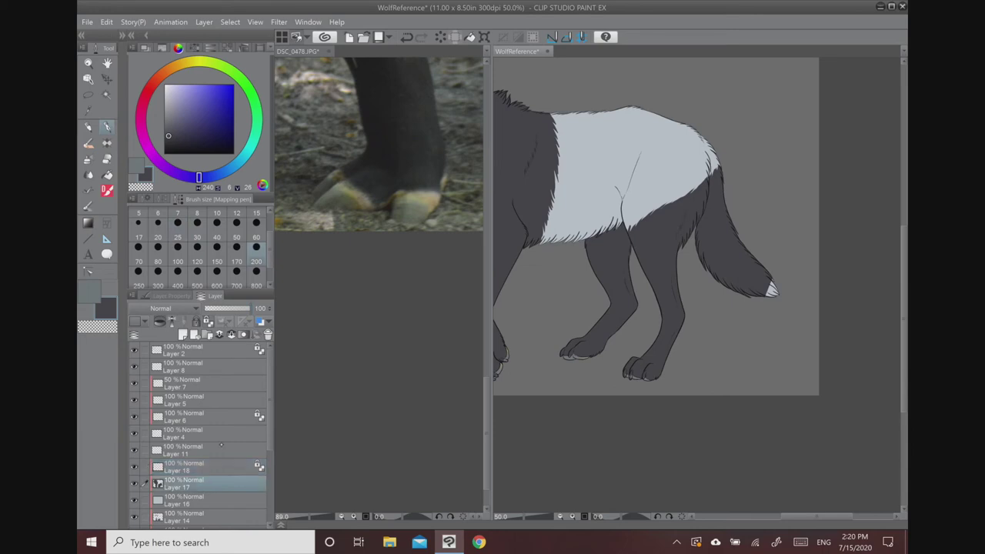
{"action": "left_click_drag", "start_coordinate": [756, 284], "coordinate": [772, 291]}
- Sample the muzzle's near-black and paint the claws of both front paws with it on Layer 18
{"action": "mouse_move", "coordinate": [755, 216]}
{"action": "left_mouse_down"}
{"action": "mouse_move", "coordinate": [903, 208]}
{"action": "mouse_move", "coordinate": [905, 242]}
{"action": "left_mouse_up"}
{"action": "left_click", "coordinate": [578, 156], "text": "alt"}
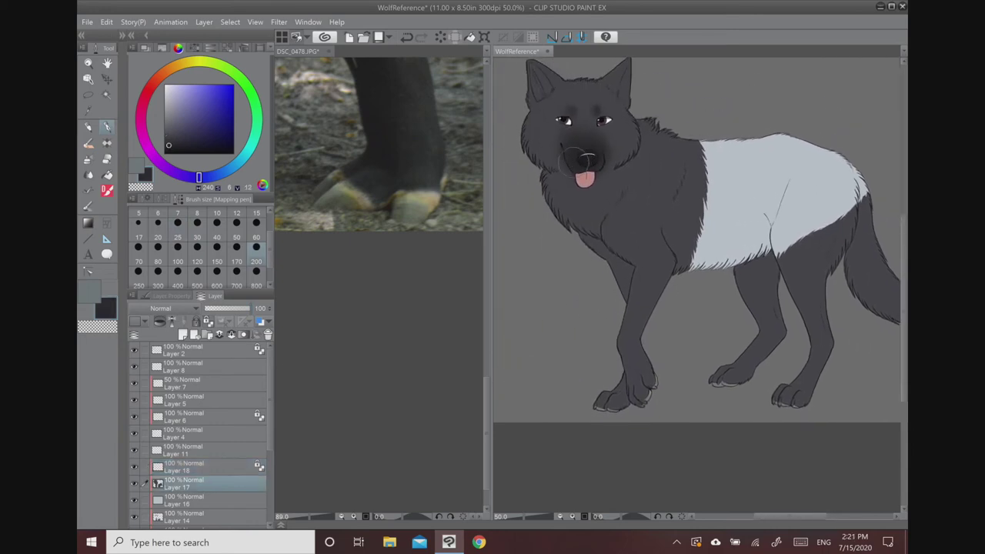
{"action": "scroll", "coordinate": [626, 396], "scroll_direction": "up", "scroll_amount": 5}
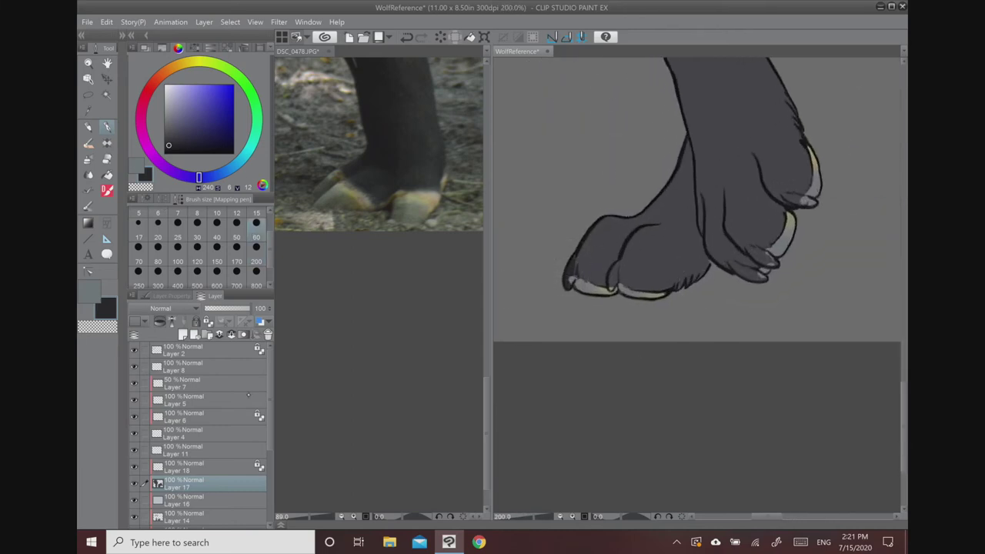
{"action": "left_click", "coordinate": [190, 469]}
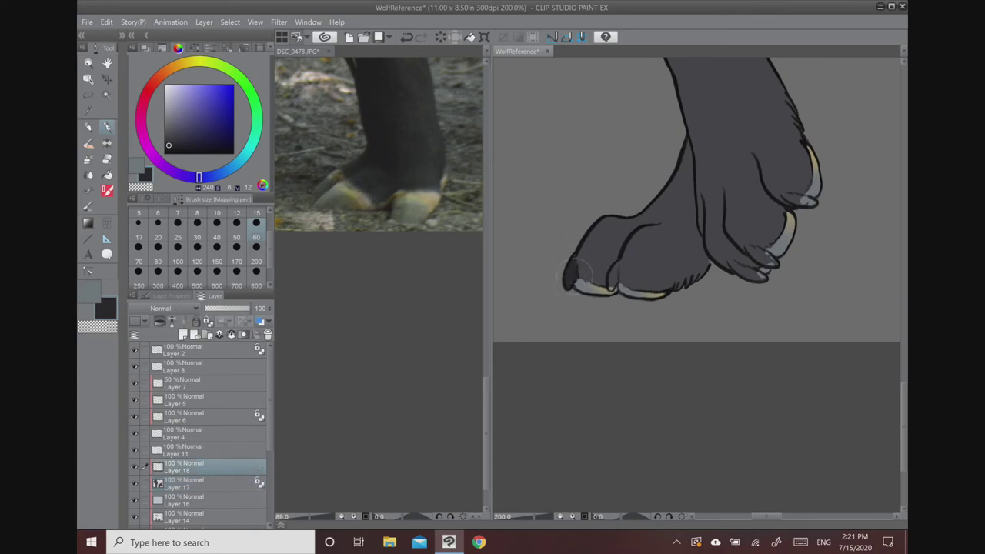
{"action": "left_click_drag", "start_coordinate": [619, 263], "coordinate": [610, 289]}
{"action": "mouse_move", "coordinate": [766, 277]}
{"action": "left_mouse_down"}
{"action": "mouse_move", "coordinate": [732, 266]}
{"action": "mouse_move", "coordinate": [760, 278]}
{"action": "mouse_move", "coordinate": [755, 256]}
{"action": "mouse_move", "coordinate": [771, 262]}
{"action": "mouse_move", "coordinate": [760, 266]}
{"action": "left_mouse_up"}
- Paint the claws of both hind paws with the same near-black
{"action": "mouse_move", "coordinate": [784, 194]}
{"action": "left_mouse_down"}
{"action": "mouse_move", "coordinate": [815, 202]}
{"action": "mouse_move", "coordinate": [500, 213]}
{"action": "mouse_move", "coordinate": [299, 284]}
{"action": "left_mouse_up"}
{"action": "mouse_move", "coordinate": [539, 290]}
{"action": "left_mouse_down"}
{"action": "mouse_move", "coordinate": [551, 263]}
{"action": "mouse_move", "coordinate": [583, 270]}
{"action": "mouse_move", "coordinate": [581, 279]}
{"action": "mouse_move", "coordinate": [584, 268]}
{"action": "left_mouse_up"}
{"action": "left_click_drag", "start_coordinate": [750, 297], "coordinate": [607, 208]}
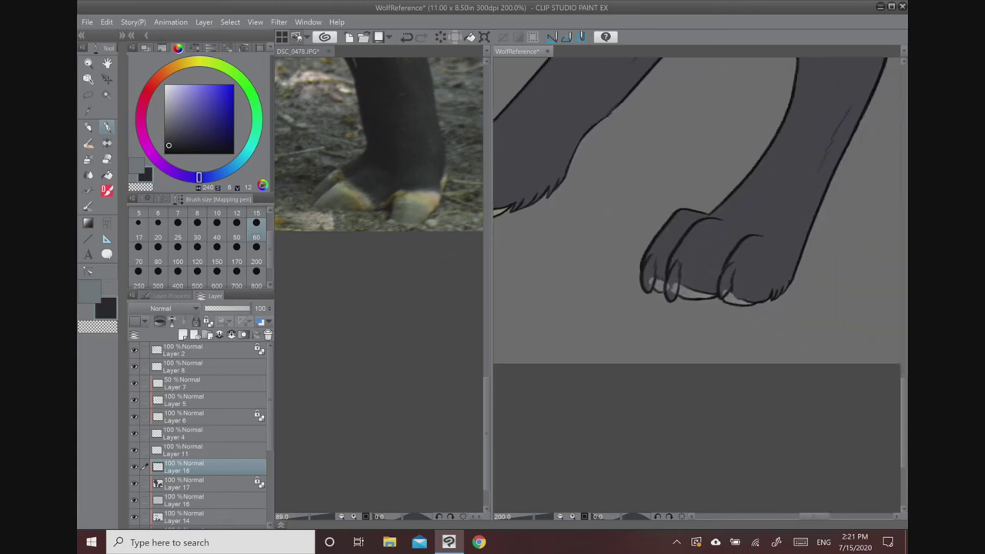
{"action": "mouse_move", "coordinate": [646, 290]}
{"action": "left_mouse_down"}
{"action": "mouse_move", "coordinate": [652, 262]}
{"action": "mouse_move", "coordinate": [653, 283]}
{"action": "mouse_move", "coordinate": [677, 266]}
{"action": "mouse_move", "coordinate": [569, 208]}
{"action": "left_mouse_up"}
{"action": "left_click_drag", "start_coordinate": [627, 223], "coordinate": [621, 245]}
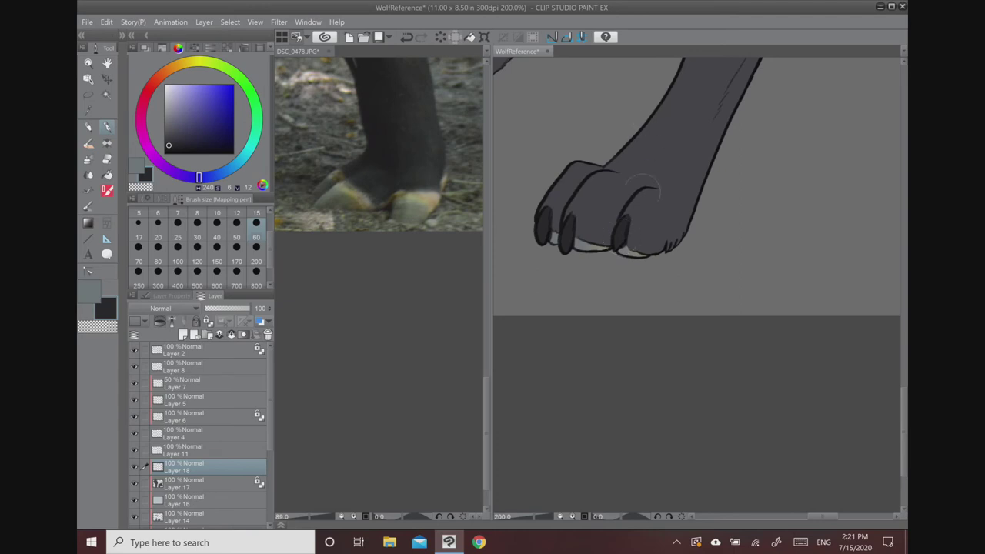
- Sample the pad's blue-grey and touch up the pad beside the nearer hind paw's last claw
{"action": "left_click", "coordinate": [619, 223], "text": "alt"}
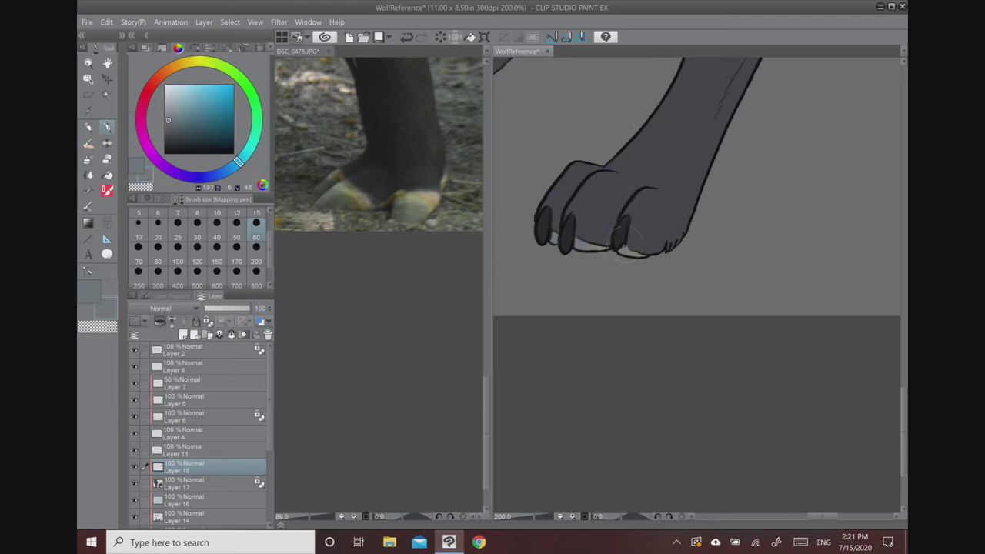
{"action": "scroll", "coordinate": [693, 205], "scroll_direction": "down", "scroll_amount": 6}
{"action": "left_click_drag", "start_coordinate": [684, 63], "coordinate": [733, 205]}
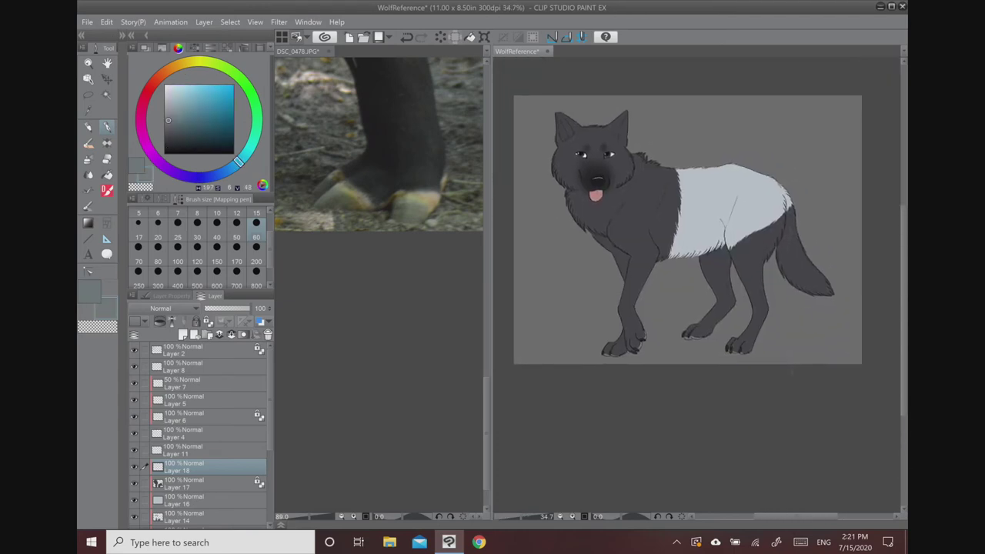
{"action": "scroll", "coordinate": [732, 204], "scroll_direction": "up", "scroll_amount": 2}
- Compare the wolf with the whole tapir photo and close the DSC_0478.JPG reference
{"action": "left_click", "coordinate": [413, 326]}
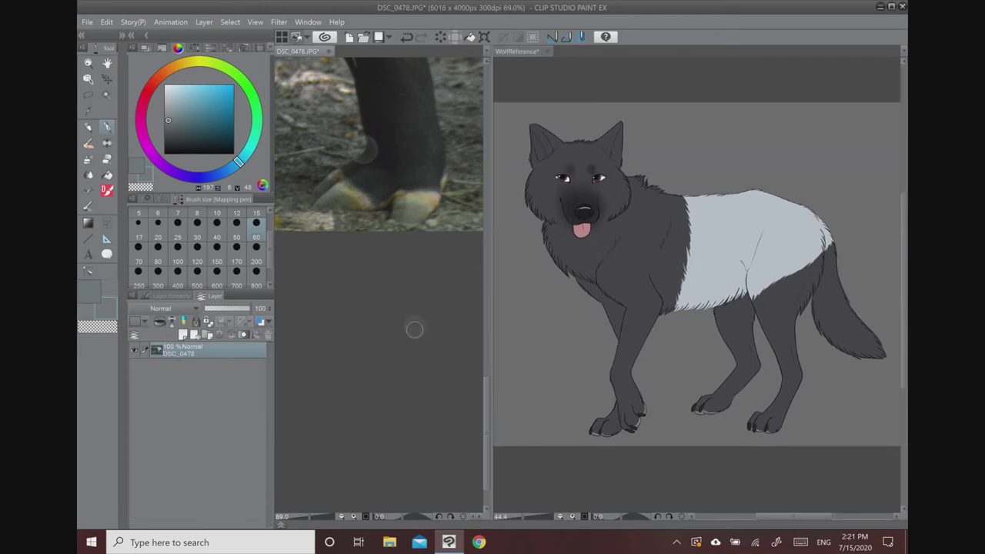
{"action": "scroll", "coordinate": [418, 254], "scroll_direction": "down", "scroll_amount": 3}
{"action": "scroll", "coordinate": [380, 246], "scroll_direction": "down", "scroll_amount": 4}
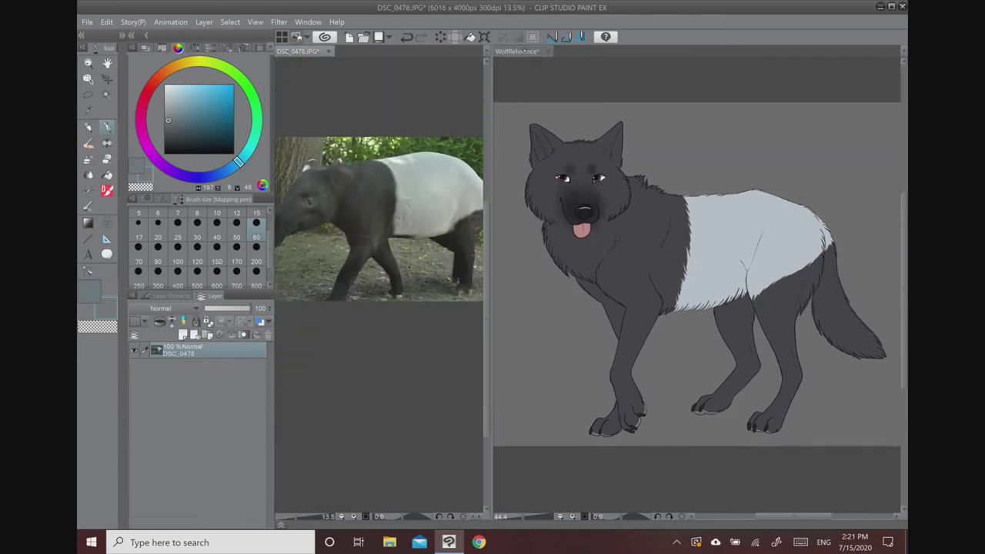
{"action": "left_click", "coordinate": [517, 52]}
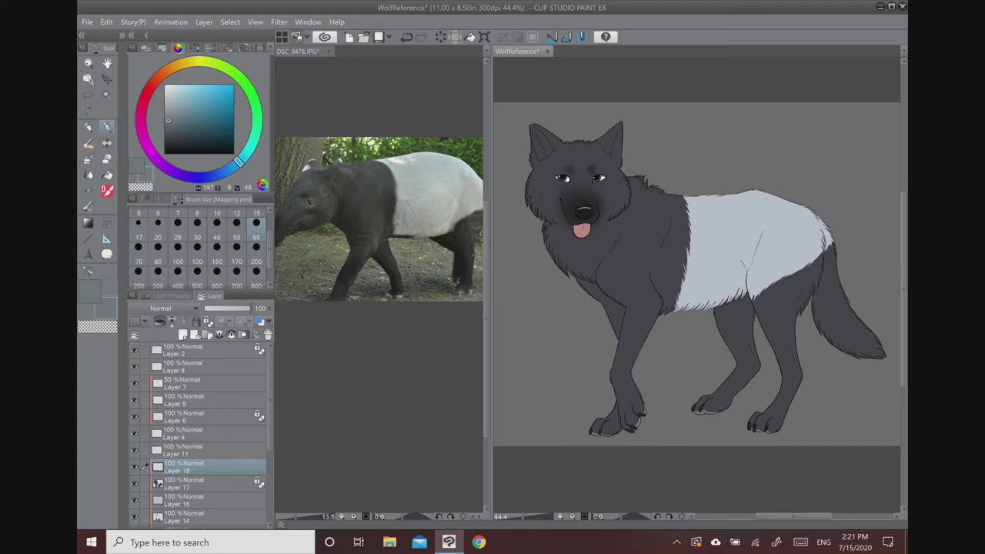
{"action": "left_click", "coordinate": [339, 68]}
{"action": "left_click", "coordinate": [488, 204]}
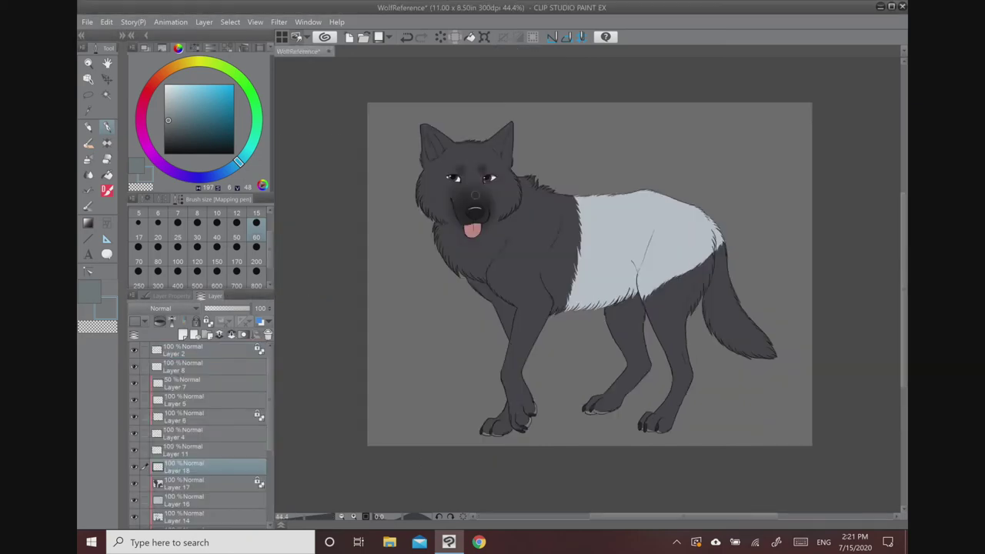
- Open the DSC_0330 fox photo and dock it in a narrow pane beside the wolf drawing with the whole fox in view
{"action": "left_click", "coordinate": [87, 22]}
{"action": "left_click", "coordinate": [108, 62]}
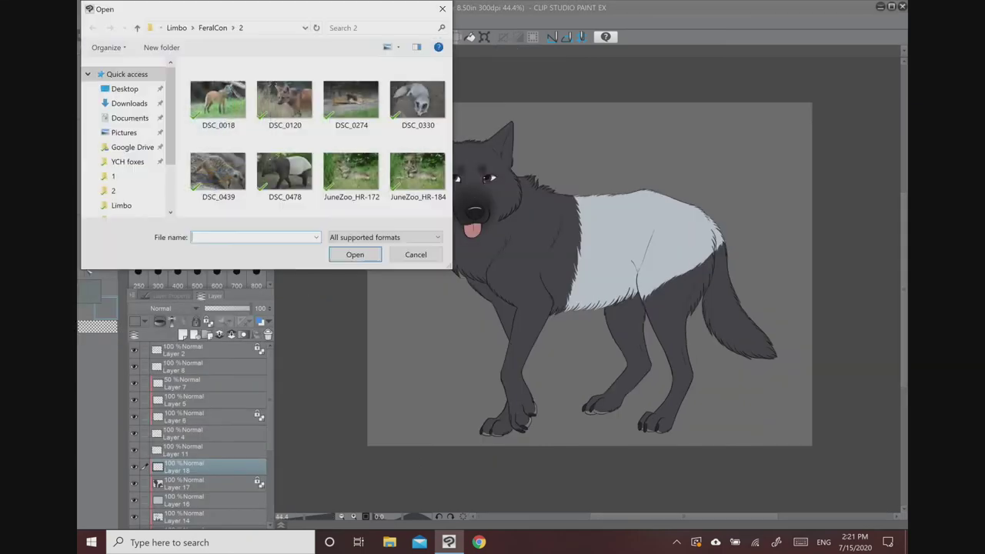
{"action": "left_click", "coordinate": [417, 171]}
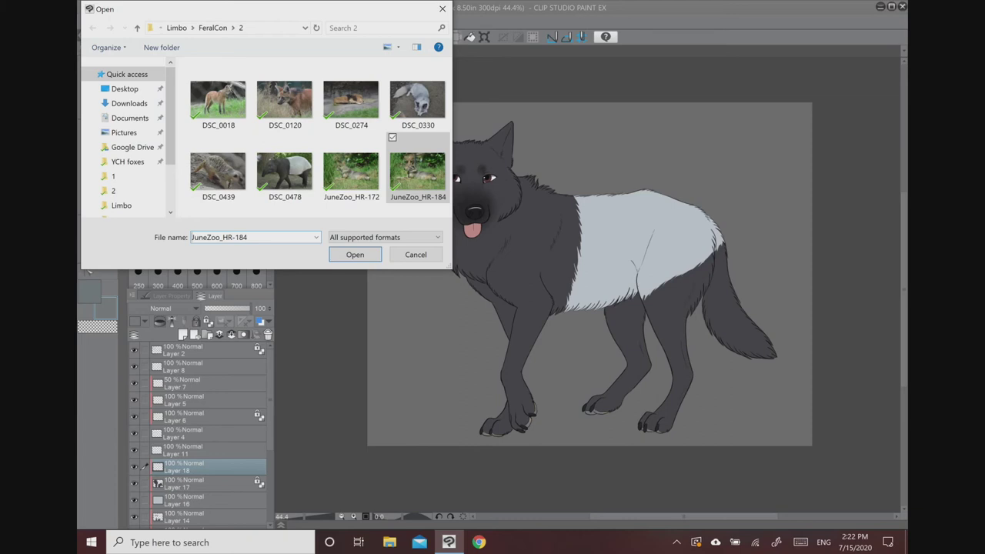
{"action": "key", "text": "Return"}
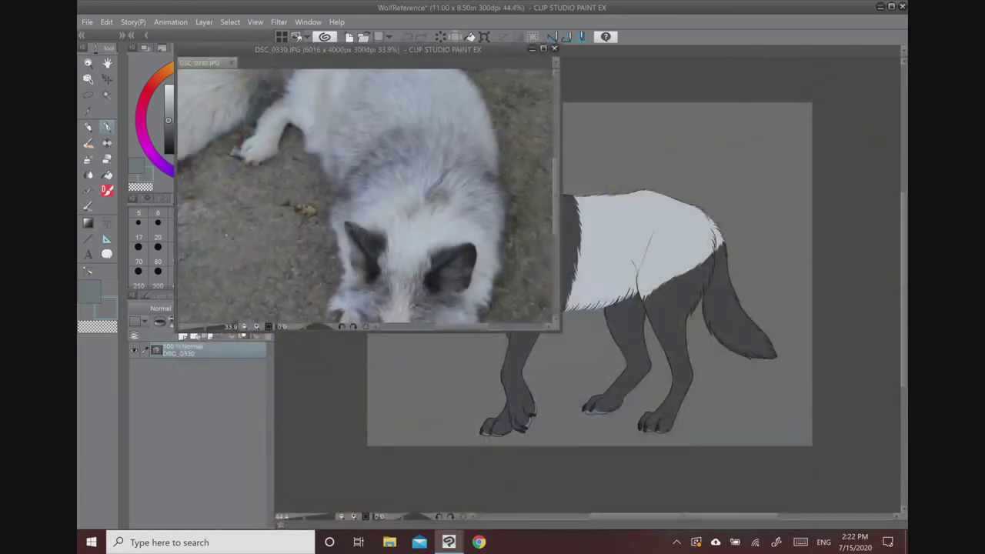
{"action": "left_click_drag", "start_coordinate": [379, 50], "coordinate": [555, 63]}
{"action": "left_click_drag", "start_coordinate": [379, 74], "coordinate": [280, 73]}
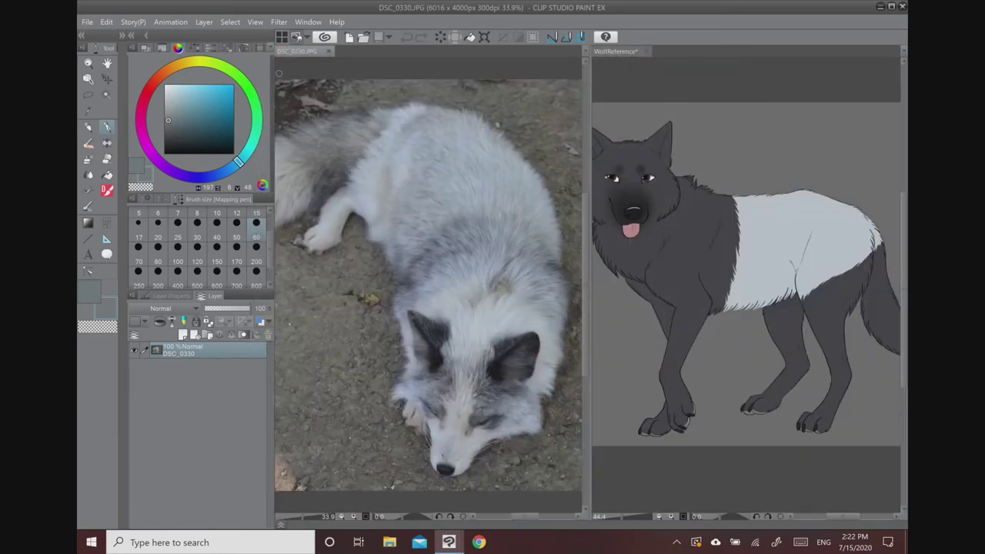
{"action": "left_click_drag", "start_coordinate": [590, 83], "coordinate": [482, 83]}
{"action": "scroll", "coordinate": [377, 285], "scroll_direction": "down", "scroll_amount": 3}
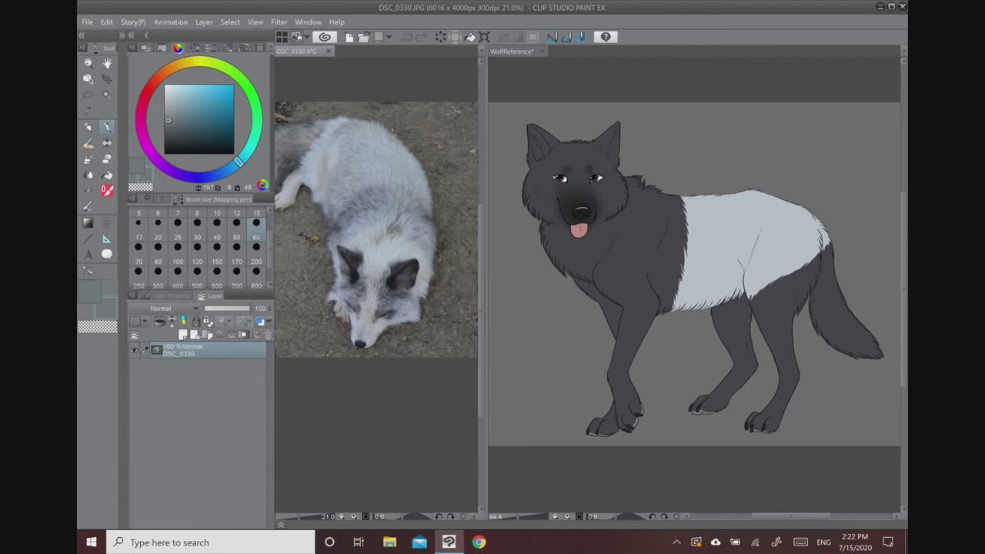
- Sample a blue-grey from the fox's back and fill the whole wolf with it on Layer 18
{"action": "left_click", "coordinate": [369, 166], "text": "alt"}
{"action": "left_click", "coordinate": [673, 87]}
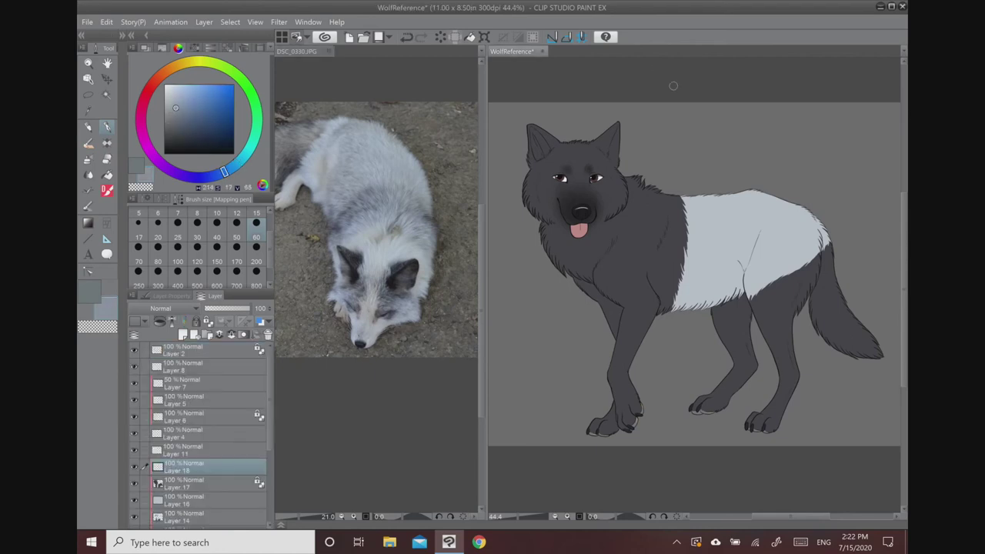
{"action": "left_click", "coordinate": [268, 334]}
{"action": "key", "text": "ctrl+y"}
{"action": "left_click", "coordinate": [106, 22]}
{"action": "left_click", "coordinate": [123, 151]}
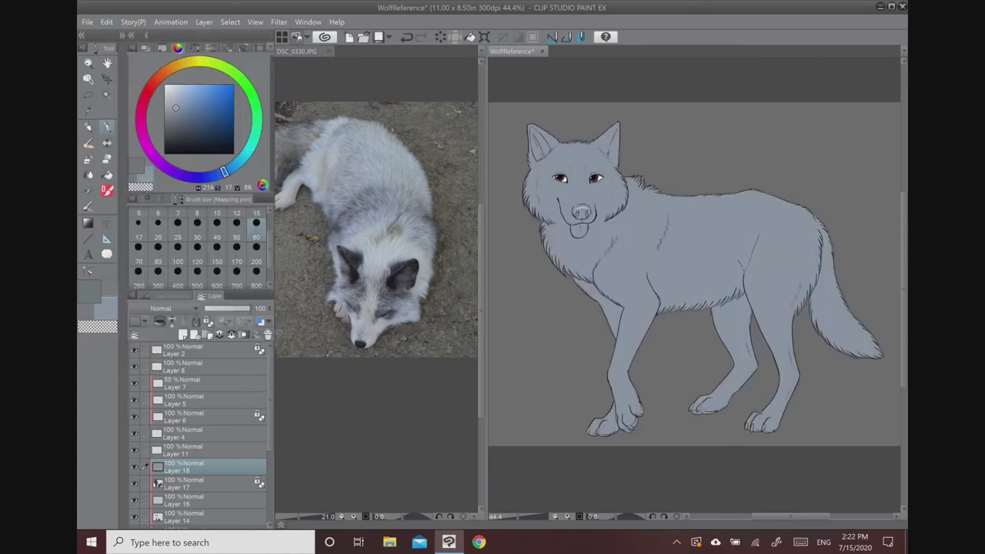
- Sample the dark grey of the fox's ear and paint patches over both of the wolf's ears and eyes on a new layer
{"action": "left_click", "coordinate": [424, 99]}
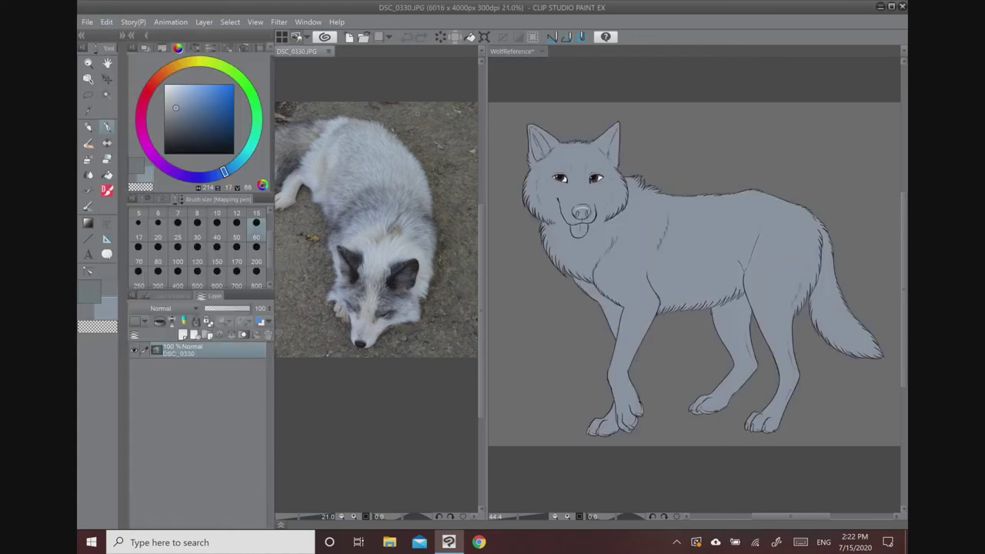
{"action": "right_click", "coordinate": [390, 294]}
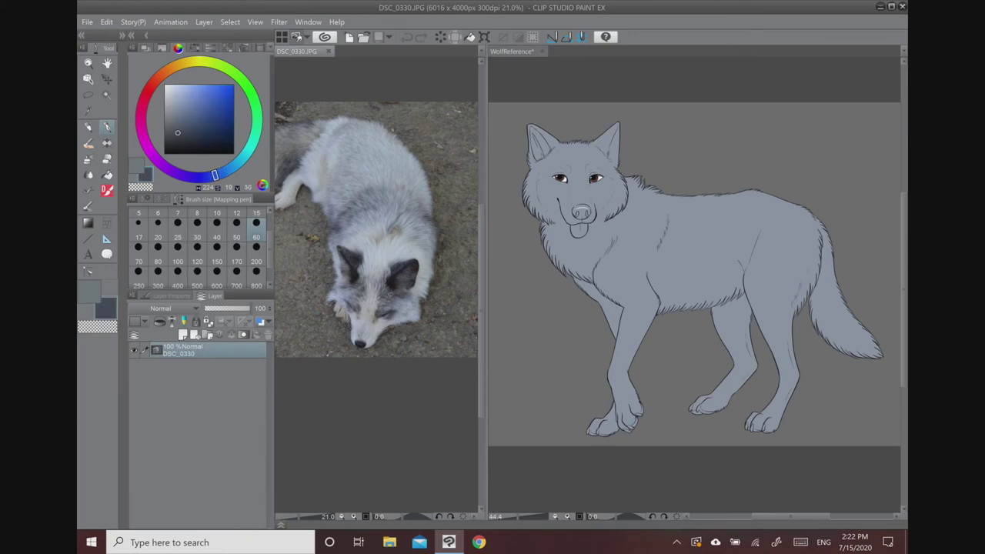
{"action": "left_click", "coordinate": [680, 102]}
{"action": "key", "text": "b"}
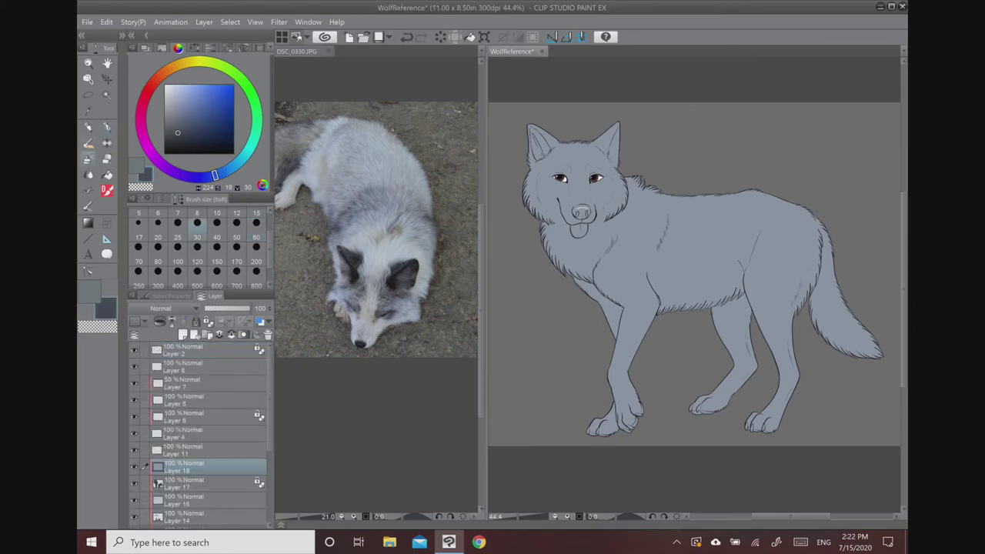
{"action": "key", "text": "p"}
{"action": "key", "text": "ctrl+shift+n"}
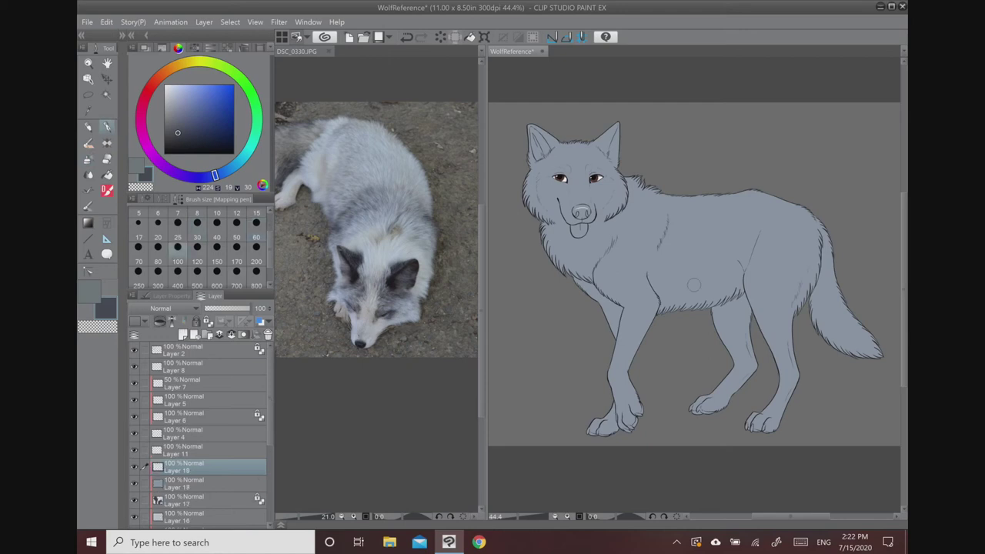
{"action": "scroll", "coordinate": [576, 157], "scroll_direction": "up", "scroll_amount": 3}
{"action": "mouse_move", "coordinate": [547, 182]}
{"action": "left_mouse_down"}
{"action": "mouse_move", "coordinate": [547, 136]}
{"action": "mouse_move", "coordinate": [556, 201]}
{"action": "mouse_move", "coordinate": [545, 166]}
{"action": "mouse_move", "coordinate": [538, 171]}
{"action": "mouse_move", "coordinate": [536, 113]}
{"action": "mouse_move", "coordinate": [630, 141]}
{"action": "mouse_move", "coordinate": [632, 154]}
{"action": "mouse_move", "coordinate": [631, 116]}
{"action": "mouse_move", "coordinate": [602, 104]}
{"action": "mouse_move", "coordinate": [579, 137]}
{"action": "mouse_move", "coordinate": [606, 161]}
{"action": "mouse_move", "coordinate": [562, 148]}
{"action": "mouse_move", "coordinate": [586, 123]}
{"action": "mouse_move", "coordinate": [611, 163]}
{"action": "mouse_move", "coordinate": [585, 163]}
{"action": "mouse_move", "coordinate": [635, 174]}
{"action": "left_mouse_up"}
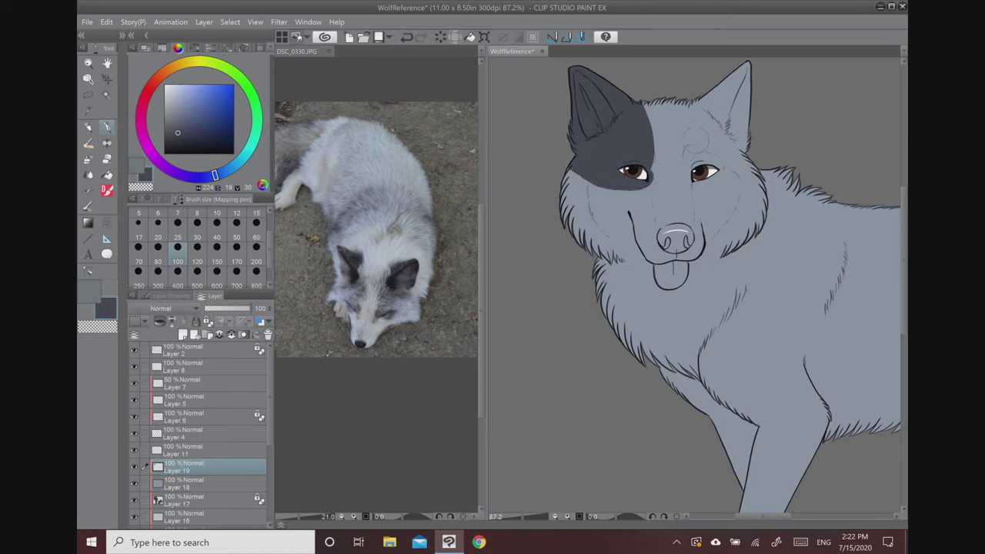
{"action": "mouse_move", "coordinate": [702, 130]}
{"action": "left_mouse_down"}
{"action": "mouse_move", "coordinate": [684, 179]}
{"action": "mouse_move", "coordinate": [687, 127]}
{"action": "mouse_move", "coordinate": [706, 158]}
{"action": "mouse_move", "coordinate": [735, 127]}
{"action": "mouse_move", "coordinate": [719, 146]}
{"action": "mouse_move", "coordinate": [738, 178]}
{"action": "mouse_move", "coordinate": [729, 157]}
{"action": "mouse_move", "coordinate": [734, 173]}
{"action": "mouse_move", "coordinate": [737, 154]}
{"action": "mouse_move", "coordinate": [749, 179]}
{"action": "mouse_move", "coordinate": [739, 173]}
{"action": "left_mouse_up"}
- Lock Layer 18's transparent pixels and refill the coat with a lighter grey of hue 214, saturation 5 and brightness 77
{"action": "left_click", "coordinate": [202, 483]}
{"action": "left_click", "coordinate": [208, 322]}
{"action": "left_click", "coordinate": [672, 147], "text": "alt"}
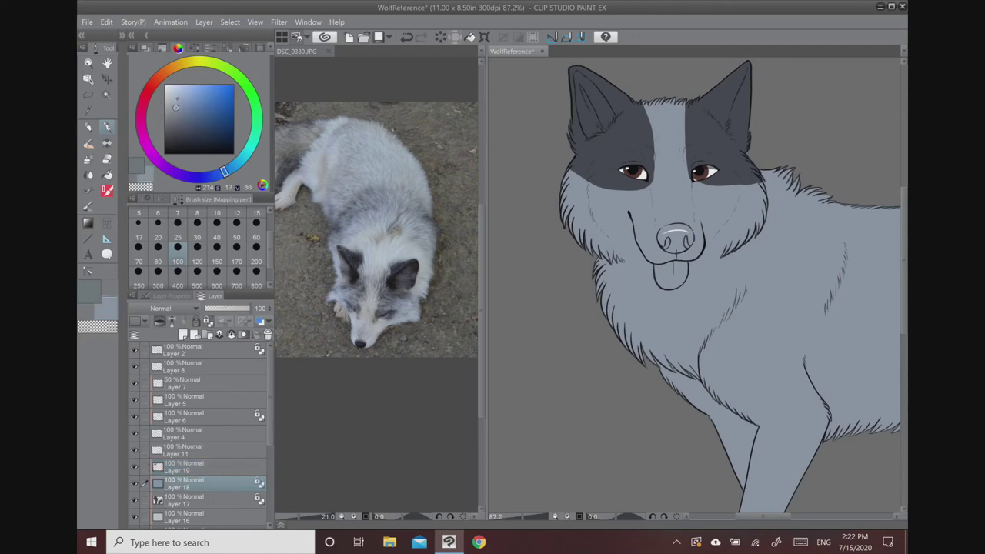
{"action": "left_click_drag", "start_coordinate": [169, 105], "coordinate": [167, 102]}
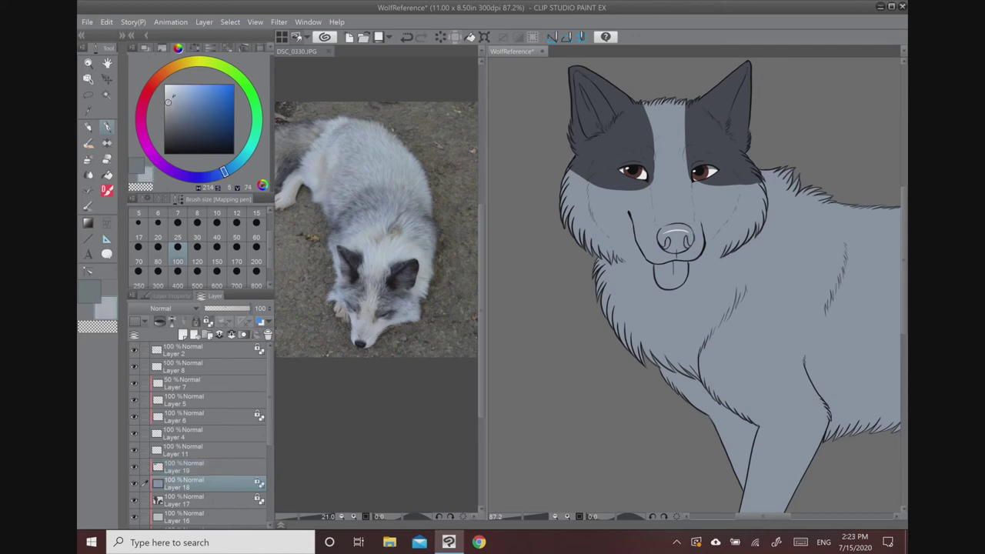
{"action": "left_click", "coordinate": [106, 22]}
{"action": "left_click", "coordinate": [125, 152]}
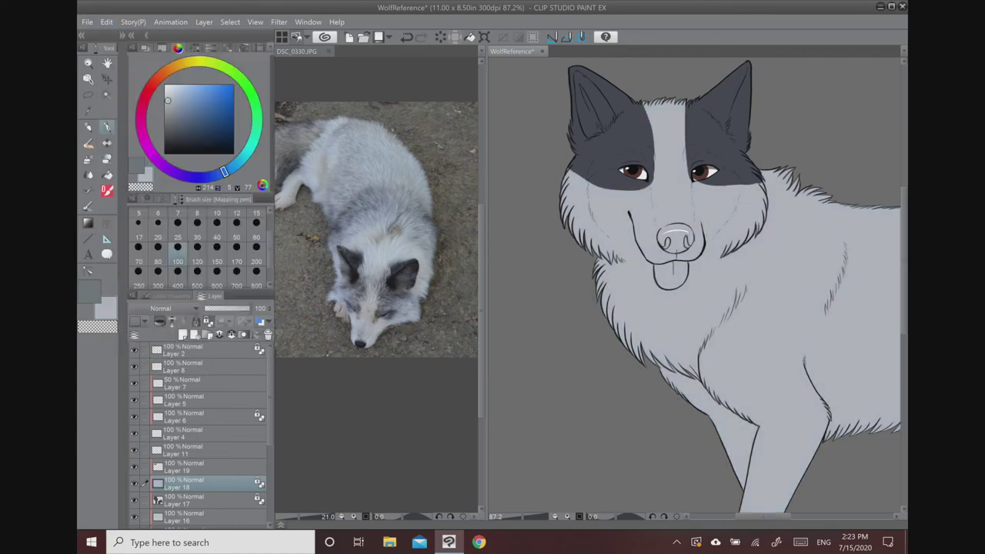
- Unlock Layer 17's transparent pixels, sample the face patch's dark grey and make Layer 19 active
{"action": "left_click_drag", "start_coordinate": [733, 294], "coordinate": [654, 285]}
{"action": "left_click", "coordinate": [202, 500]}
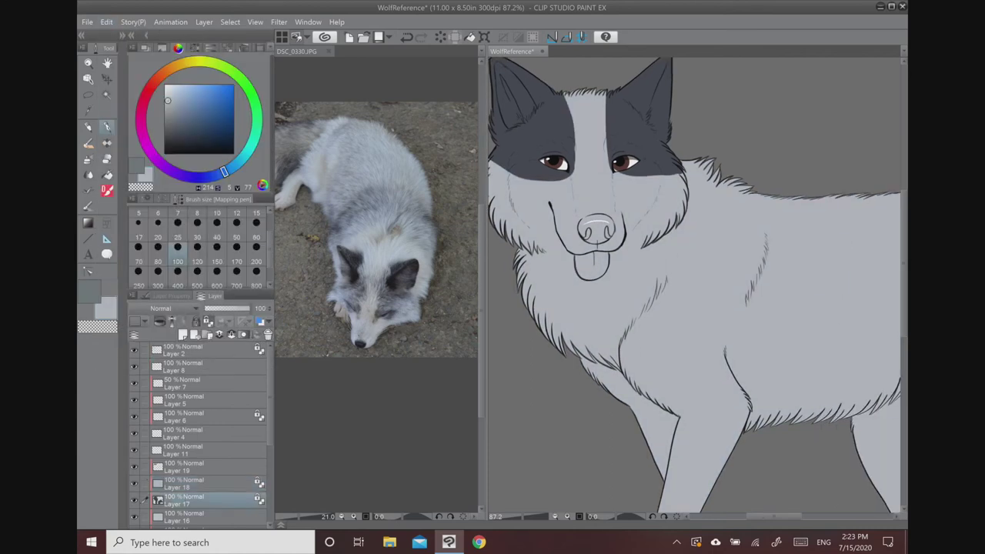
{"action": "left_click", "coordinate": [208, 321]}
{"action": "left_click", "coordinate": [626, 131], "text": "alt"}
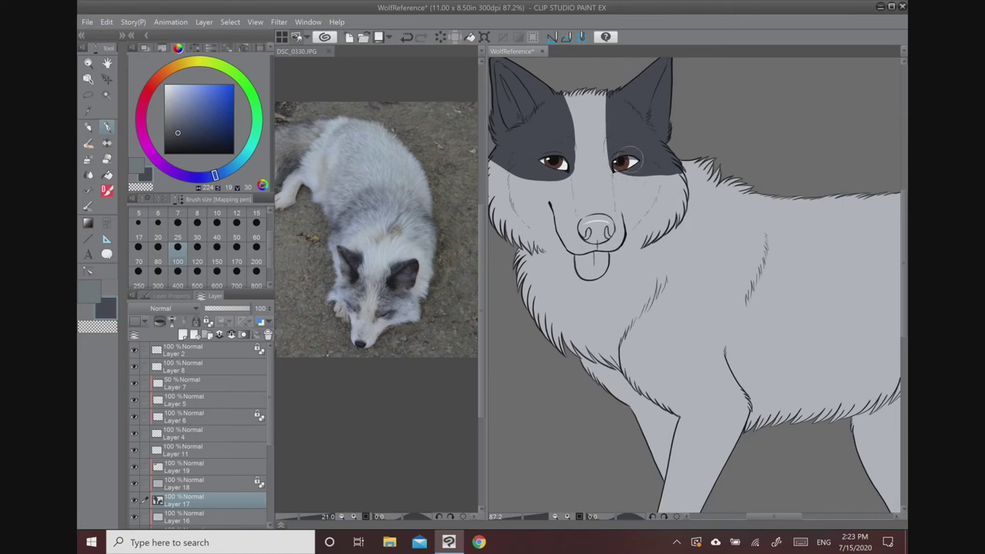
{"action": "left_click", "coordinate": [223, 484]}
{"action": "left_click", "coordinate": [223, 467]}
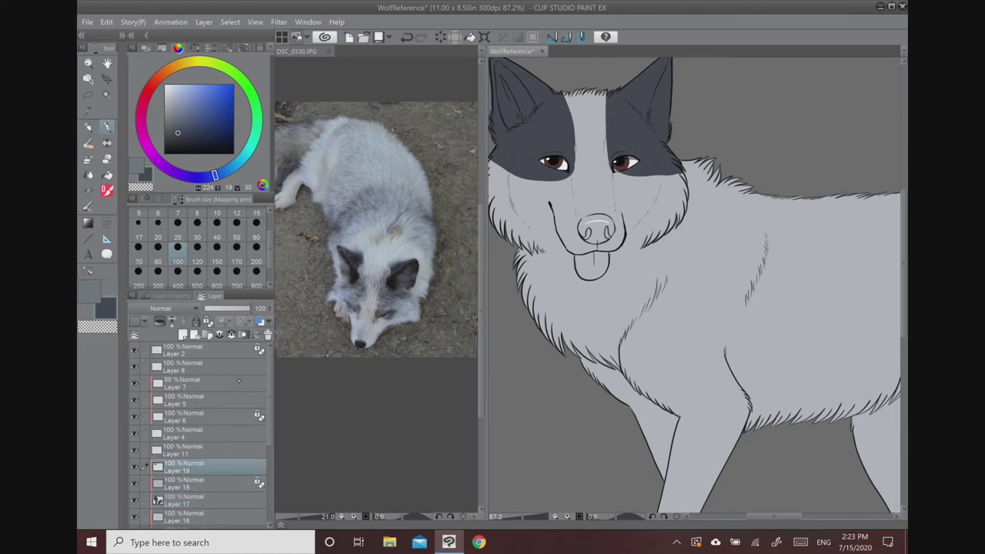
- Feather the edges of both dark face patches with fur strokes along the cheeks and forehead
{"action": "left_click_drag", "start_coordinate": [616, 164], "coordinate": [661, 172]}
{"action": "scroll", "coordinate": [657, 164], "scroll_direction": "down", "scroll_amount": 3}
{"action": "scroll", "coordinate": [657, 164], "scroll_direction": "up", "scroll_amount": 2}
{"action": "scroll", "coordinate": [657, 164], "scroll_direction": "up", "scroll_amount": 3}
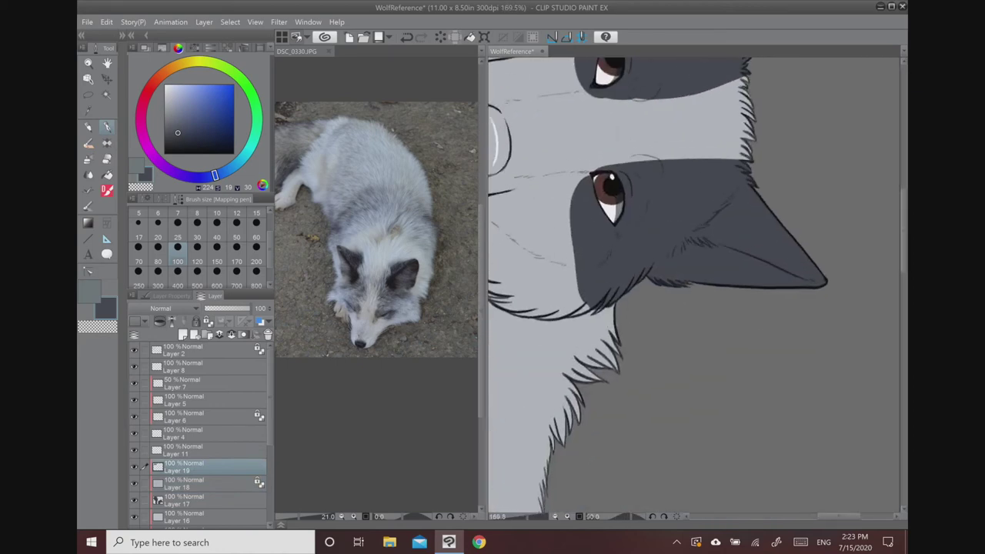
{"action": "mouse_move", "coordinate": [578, 302]}
{"action": "left_mouse_down"}
{"action": "mouse_move", "coordinate": [573, 261]}
{"action": "mouse_move", "coordinate": [569, 277]}
{"action": "mouse_move", "coordinate": [575, 196]}
{"action": "mouse_move", "coordinate": [565, 227]}
{"action": "mouse_move", "coordinate": [575, 181]}
{"action": "mouse_move", "coordinate": [594, 160]}
{"action": "mouse_move", "coordinate": [692, 252]}
{"action": "mouse_move", "coordinate": [780, 224]}
{"action": "mouse_move", "coordinate": [803, 129]}
{"action": "mouse_move", "coordinate": [739, 77]}
{"action": "left_mouse_up"}
{"action": "left_click_drag", "start_coordinate": [619, 284], "coordinate": [613, 311]}
{"action": "mouse_move", "coordinate": [627, 266]}
{"action": "left_mouse_down"}
{"action": "mouse_move", "coordinate": [621, 309]}
{"action": "mouse_move", "coordinate": [634, 304]}
{"action": "left_mouse_up"}
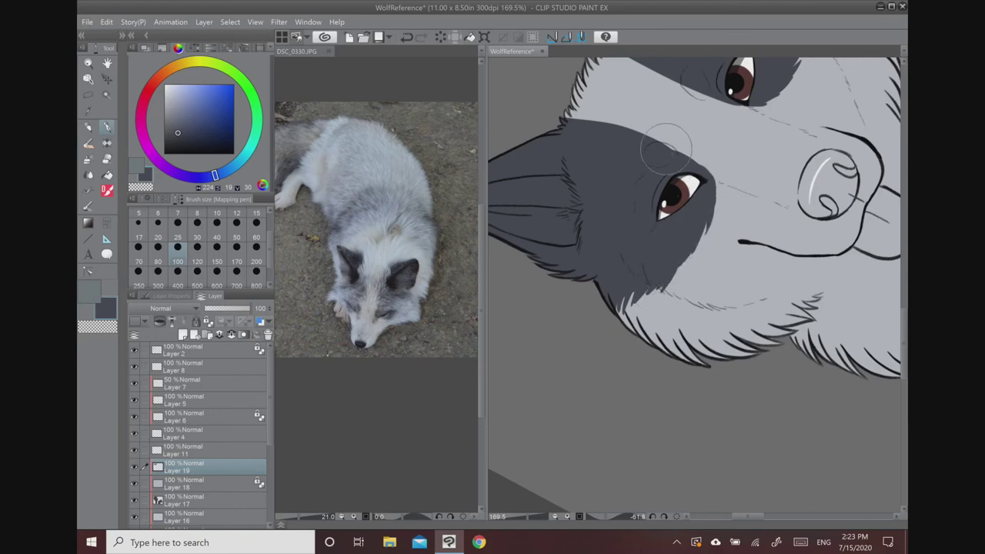
{"action": "left_click_drag", "start_coordinate": [666, 147], "coordinate": [664, 197]}
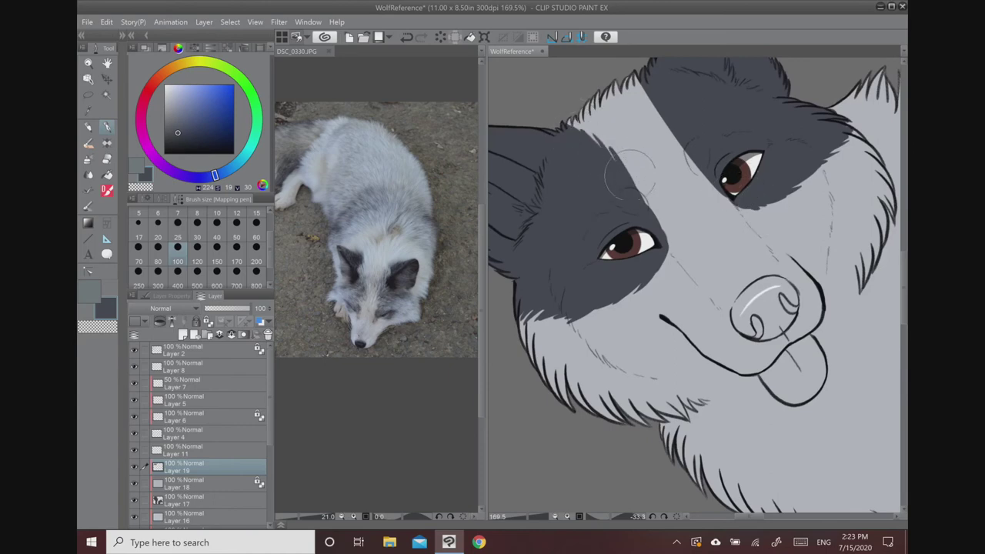
- Sample the light coat grey and paint fur strokes along the edges of the forehead blaze
{"action": "scroll", "coordinate": [768, 191], "scroll_direction": "down", "scroll_amount": 5}
{"action": "scroll", "coordinate": [694, 285], "scroll_direction": "down", "scroll_amount": 2}
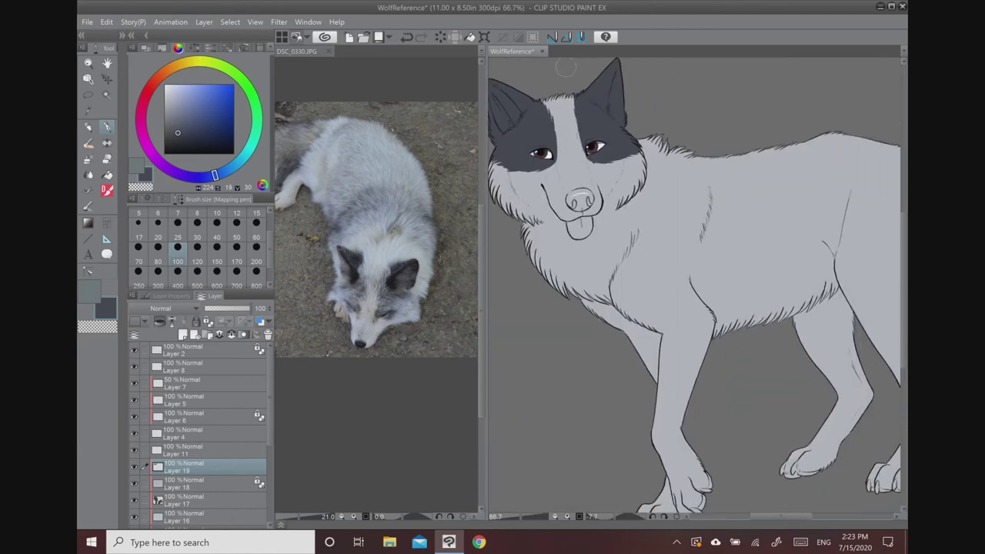
{"action": "left_click", "coordinate": [562, 127], "text": "alt"}
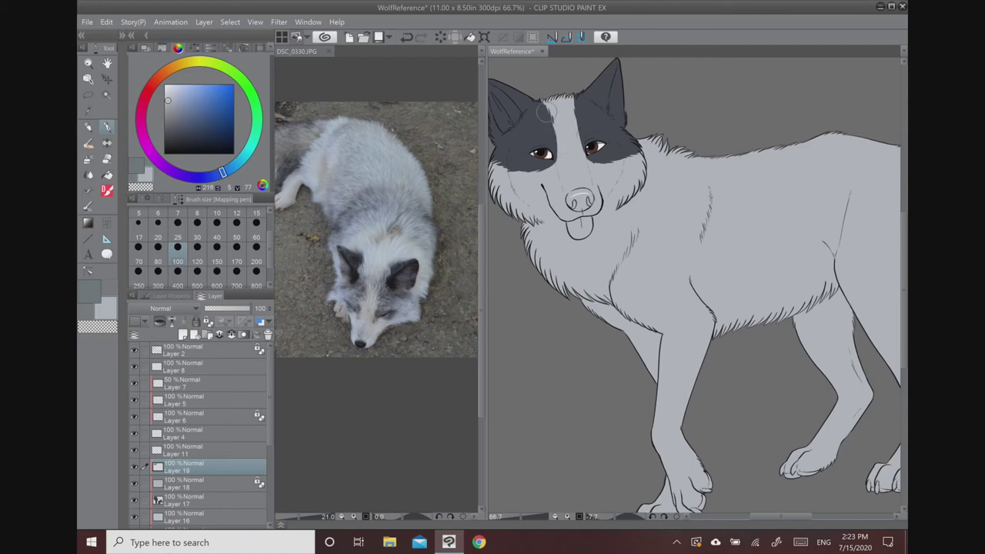
{"action": "mouse_move", "coordinate": [577, 140]}
{"action": "left_mouse_down"}
{"action": "mouse_move", "coordinate": [576, 106]}
{"action": "mouse_move", "coordinate": [605, 95]}
{"action": "mouse_move", "coordinate": [628, 119]}
{"action": "mouse_move", "coordinate": [623, 99]}
{"action": "left_mouse_up"}
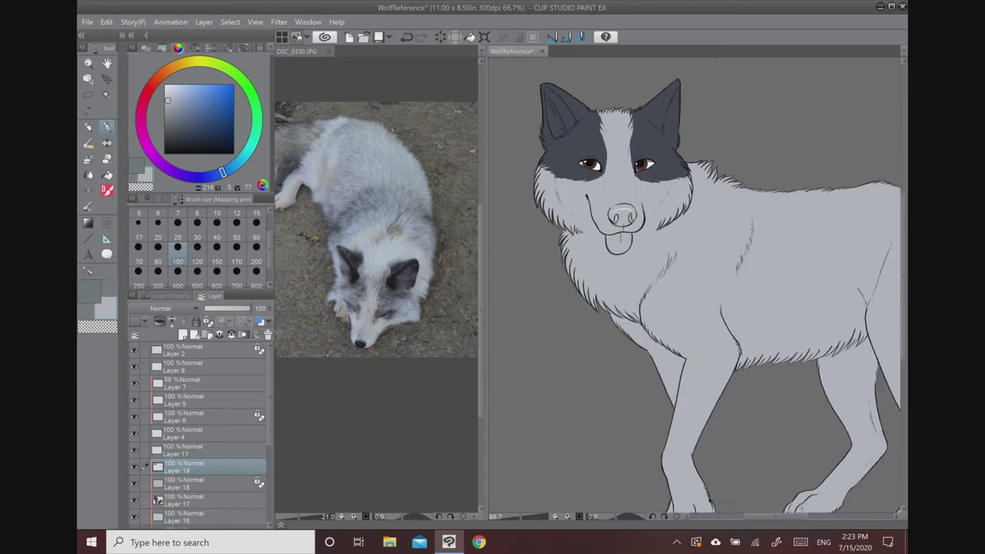
- Darken the patch grey to brightness 20 and paint the ears and nose with it
{"action": "left_click", "coordinate": [577, 108], "text": "alt"}
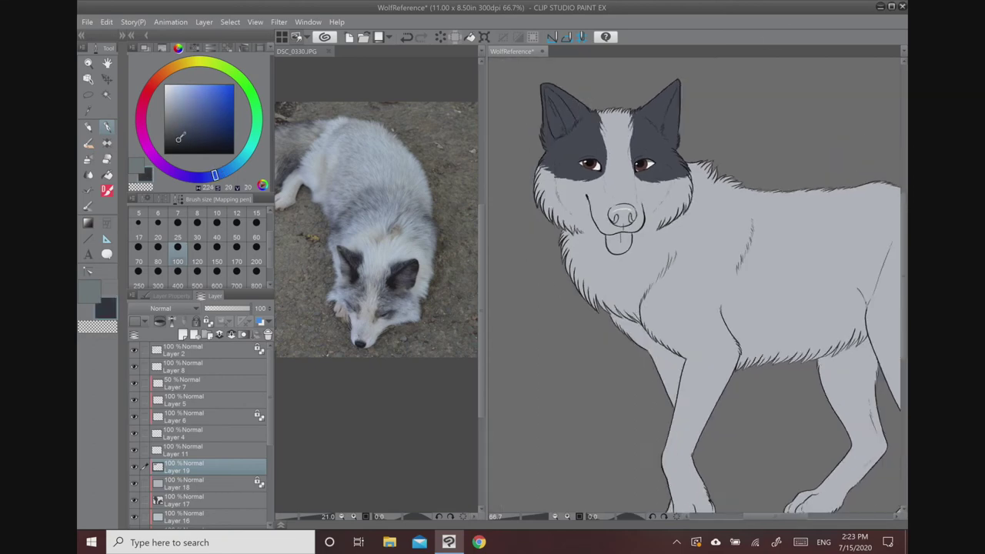
{"action": "left_click_drag", "start_coordinate": [545, 120], "coordinate": [547, 139]}
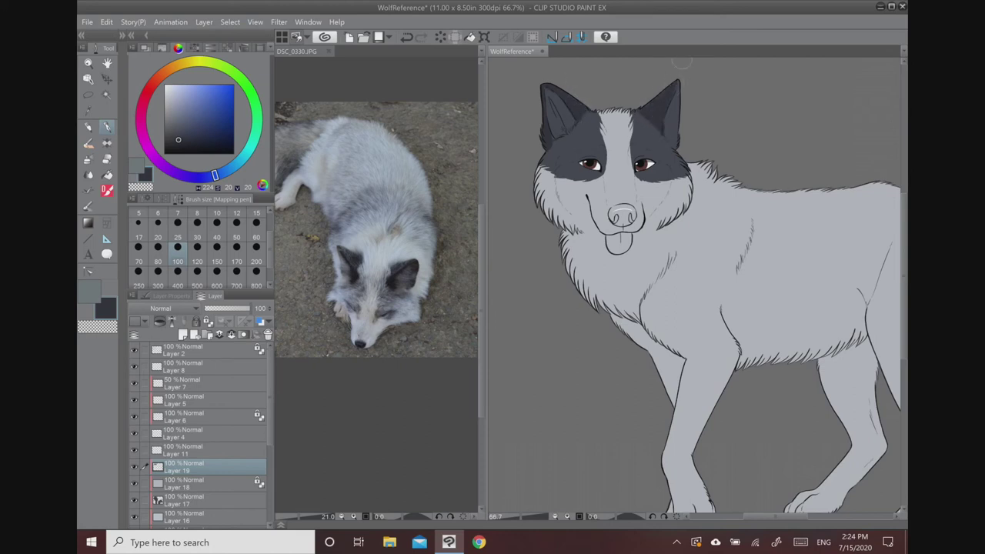
{"action": "mouse_move", "coordinate": [623, 223]}
{"action": "left_mouse_down"}
{"action": "mouse_move", "coordinate": [570, 181]}
{"action": "mouse_move", "coordinate": [565, 172]}
{"action": "mouse_move", "coordinate": [577, 169]}
{"action": "mouse_move", "coordinate": [557, 178]}
{"action": "mouse_move", "coordinate": [583, 171]}
{"action": "left_mouse_up"}
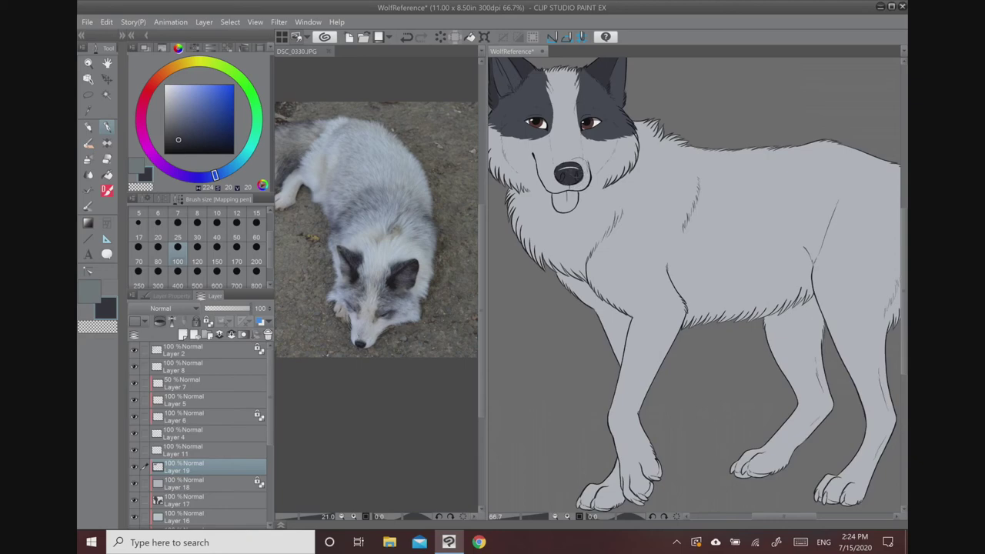
- Recolour the irises on Layer 6 with a blue of hue 224, saturation 51 and brightness 70
{"action": "left_click", "coordinate": [106, 327]}
{"action": "left_click", "coordinate": [90, 291]}
{"action": "left_click", "coordinate": [110, 309]}
{"action": "left_click", "coordinate": [185, 446]}
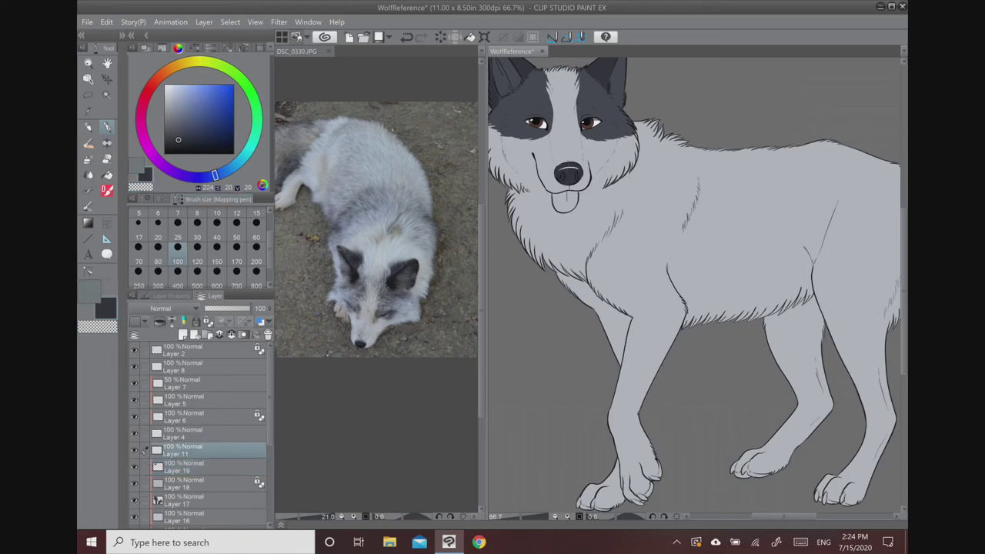
{"action": "left_click", "coordinate": [176, 402]}
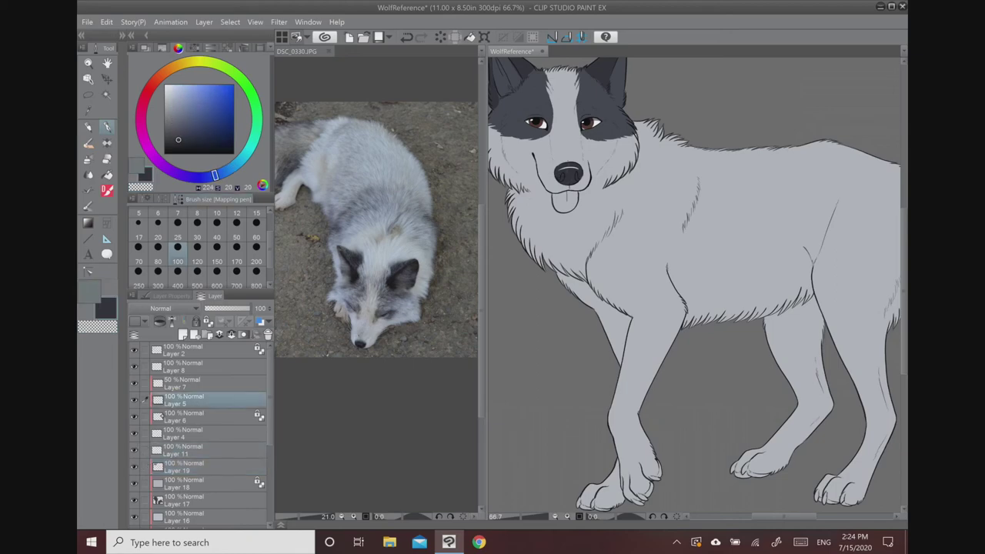
{"action": "left_click", "coordinate": [159, 416]}
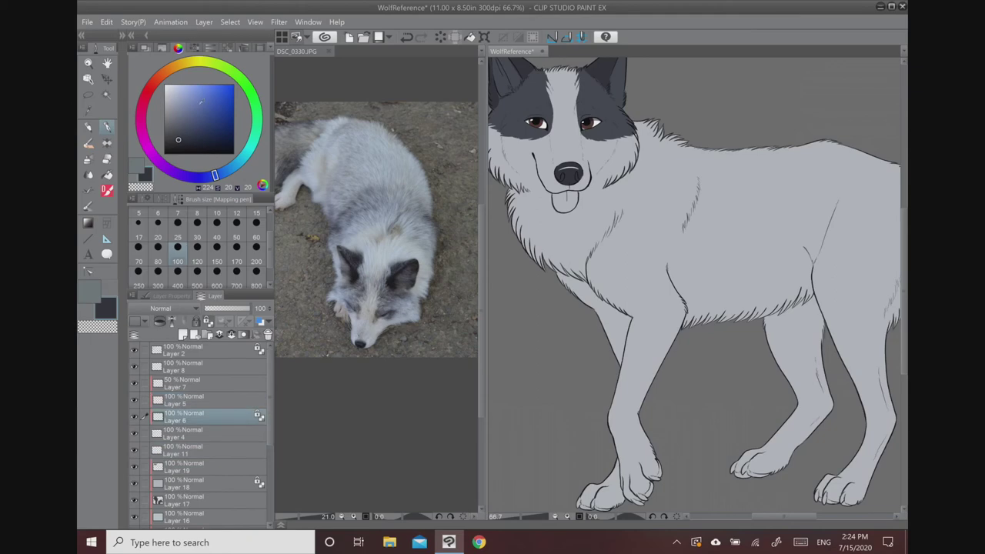
{"action": "left_click", "coordinate": [198, 105]}
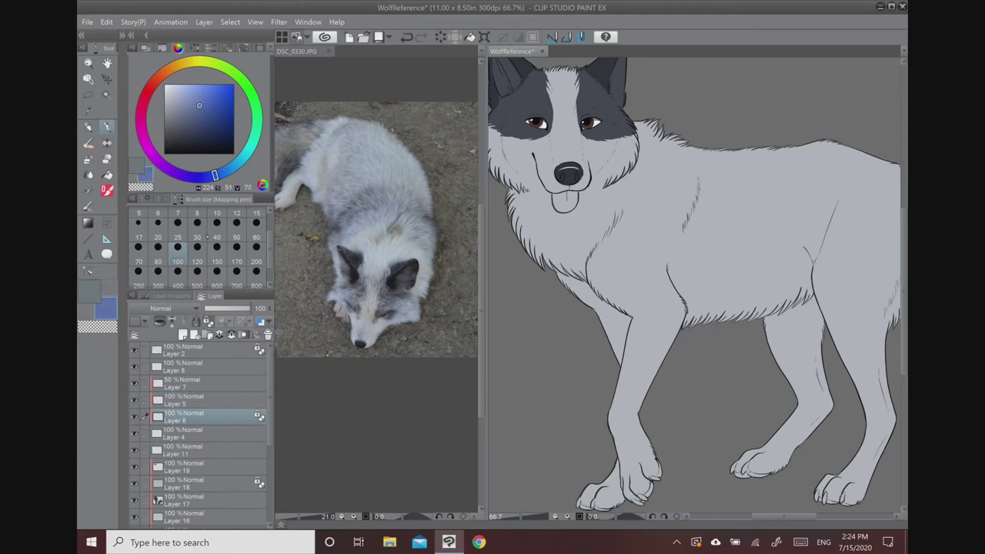
{"action": "left_click", "coordinate": [106, 24]}
{"action": "left_click", "coordinate": [154, 190]}
{"action": "left_click_drag", "start_coordinate": [692, 224], "coordinate": [713, 265]}
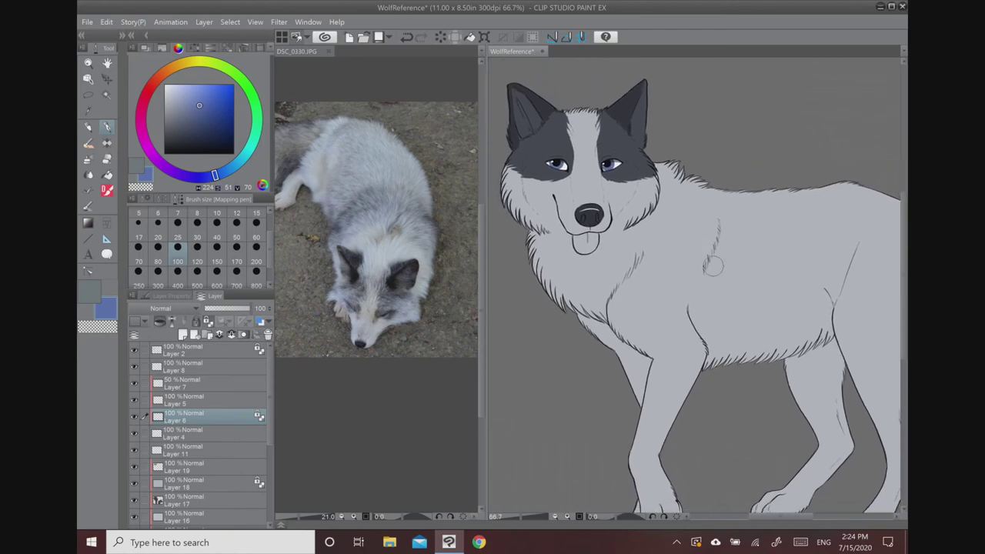
- Make Layer 19 active, check its markings by hiding and showing it, and sample the face patch's dark grey
{"action": "left_click", "coordinate": [185, 467]}
{"action": "left_click", "coordinate": [135, 466]}
{"action": "left_click", "coordinate": [135, 466]}
{"action": "left_click", "coordinate": [614, 136], "text": "alt"}
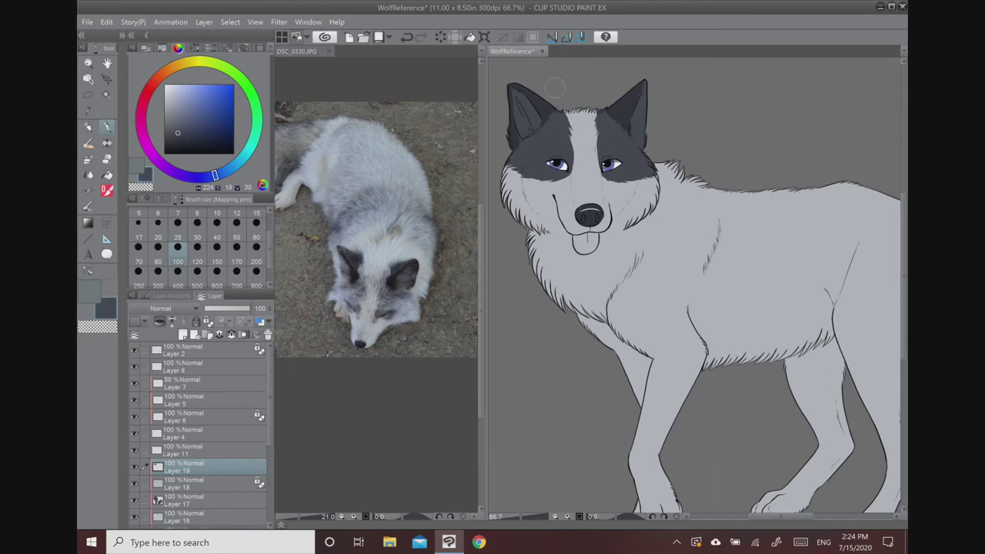
{"action": "left_click_drag", "start_coordinate": [555, 88], "coordinate": [490, 21]}
{"action": "scroll", "coordinate": [689, 223], "scroll_direction": "down", "scroll_amount": 2}
{"action": "left_click_drag", "start_coordinate": [688, 223], "coordinate": [667, 231]}
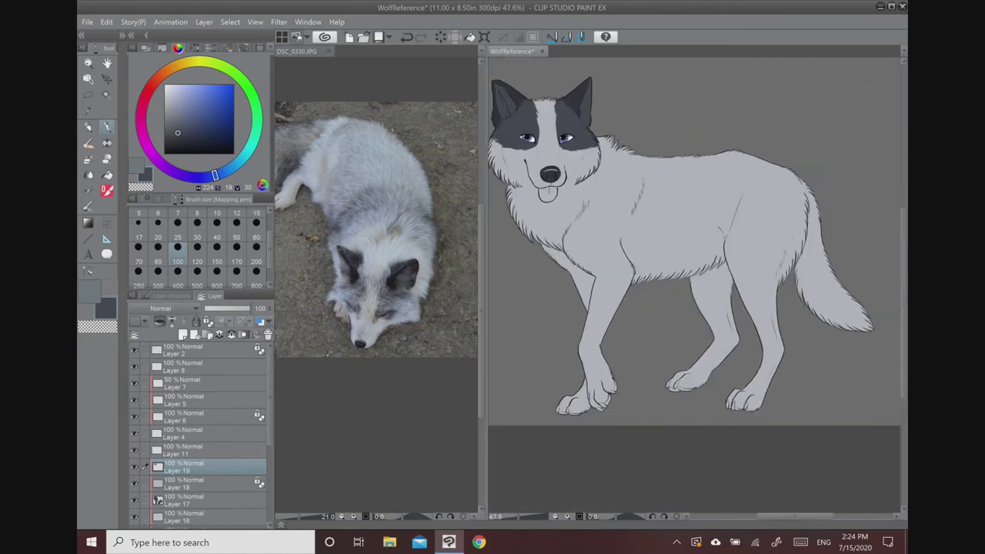
- Sample the fox's shoulder grey, adjust it to saturation 12 and brightness 58, and paint the wolf's neck with a ragged fur edge
{"action": "left_click", "coordinate": [377, 230]}
{"action": "left_click", "coordinate": [367, 208], "text": "alt"}
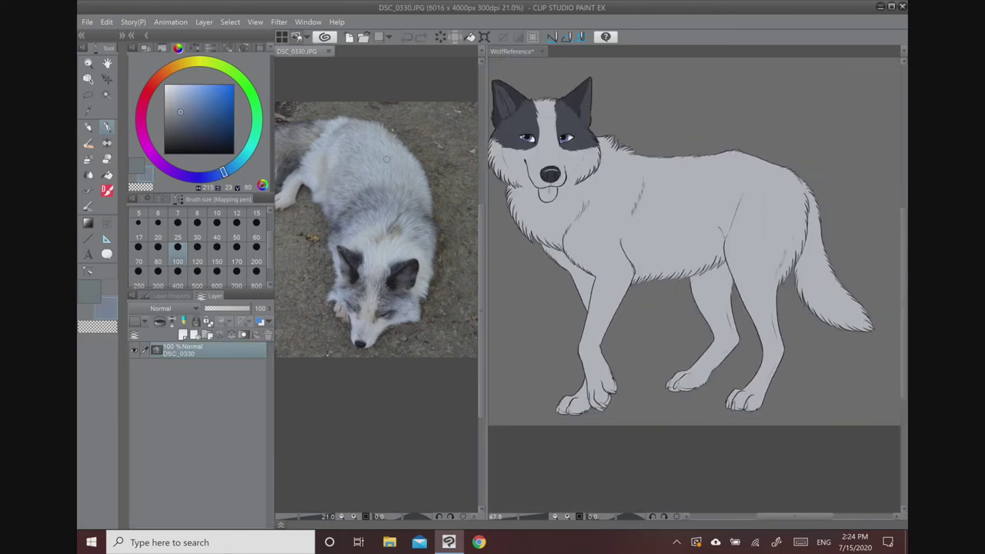
{"action": "left_click", "coordinate": [620, 167]}
{"action": "left_click_drag", "start_coordinate": [607, 143], "coordinate": [614, 185]}
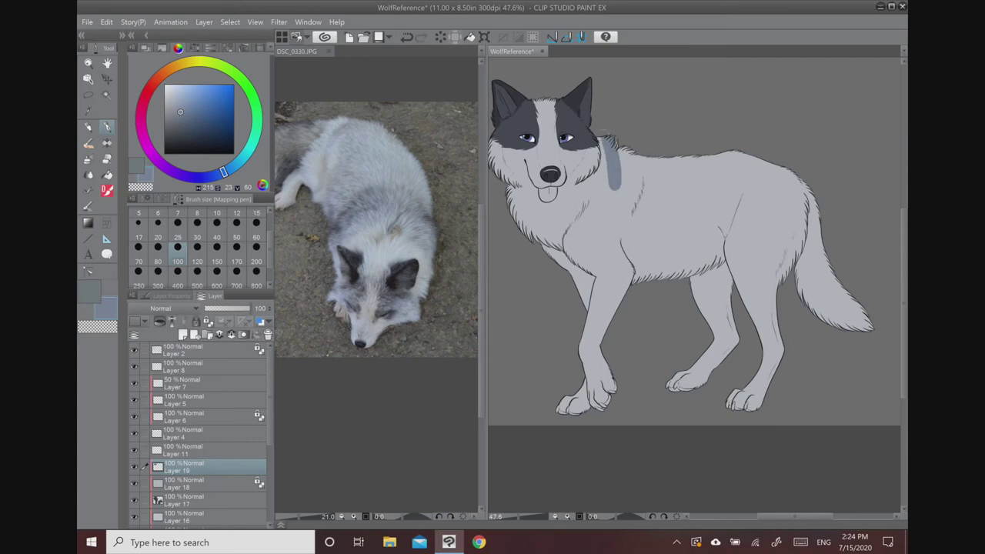
{"action": "mouse_move", "coordinate": [622, 143]}
{"action": "left_mouse_down"}
{"action": "mouse_move", "coordinate": [592, 140]}
{"action": "mouse_move", "coordinate": [617, 180]}
{"action": "left_mouse_up"}
{"action": "left_click", "coordinate": [173, 113]}
{"action": "left_click_drag", "start_coordinate": [603, 130], "coordinate": [606, 183]}
{"action": "mouse_move", "coordinate": [598, 137]}
{"action": "left_mouse_down"}
{"action": "mouse_move", "coordinate": [605, 182]}
{"action": "mouse_move", "coordinate": [603, 172]}
{"action": "mouse_move", "coordinate": [598, 181]}
{"action": "mouse_move", "coordinate": [588, 175]}
{"action": "mouse_move", "coordinate": [592, 205]}
{"action": "mouse_move", "coordinate": [605, 186]}
{"action": "mouse_move", "coordinate": [612, 218]}
{"action": "mouse_move", "coordinate": [631, 163]}
{"action": "mouse_move", "coordinate": [637, 192]}
{"action": "mouse_move", "coordinate": [645, 158]}
{"action": "left_mouse_up"}
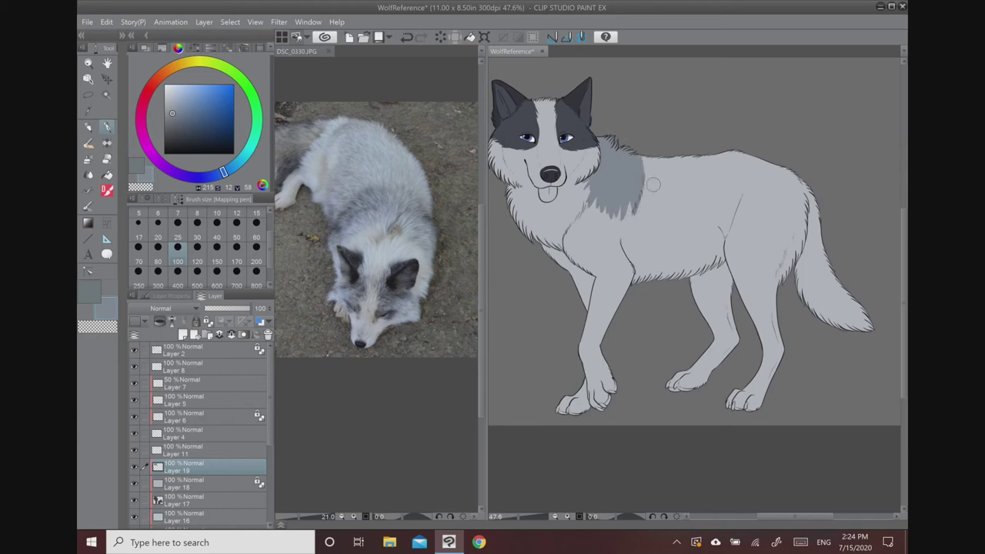
- Extend the grey marking down over the shoulder and back along the upper body to form a saddle
{"action": "mouse_move", "coordinate": [584, 201]}
{"action": "left_mouse_down"}
{"action": "mouse_move", "coordinate": [581, 228]}
{"action": "mouse_move", "coordinate": [611, 244]}
{"action": "mouse_move", "coordinate": [597, 243]}
{"action": "mouse_move", "coordinate": [600, 223]}
{"action": "mouse_move", "coordinate": [581, 231]}
{"action": "mouse_move", "coordinate": [614, 229]}
{"action": "mouse_move", "coordinate": [609, 241]}
{"action": "mouse_move", "coordinate": [603, 196]}
{"action": "mouse_move", "coordinate": [578, 253]}
{"action": "mouse_move", "coordinate": [583, 217]}
{"action": "mouse_move", "coordinate": [575, 233]}
{"action": "mouse_move", "coordinate": [605, 239]}
{"action": "mouse_move", "coordinate": [574, 212]}
{"action": "mouse_move", "coordinate": [570, 253]}
{"action": "left_mouse_up"}
{"action": "mouse_move", "coordinate": [591, 184]}
{"action": "left_mouse_down"}
{"action": "mouse_move", "coordinate": [577, 209]}
{"action": "mouse_move", "coordinate": [579, 191]}
{"action": "left_mouse_up"}
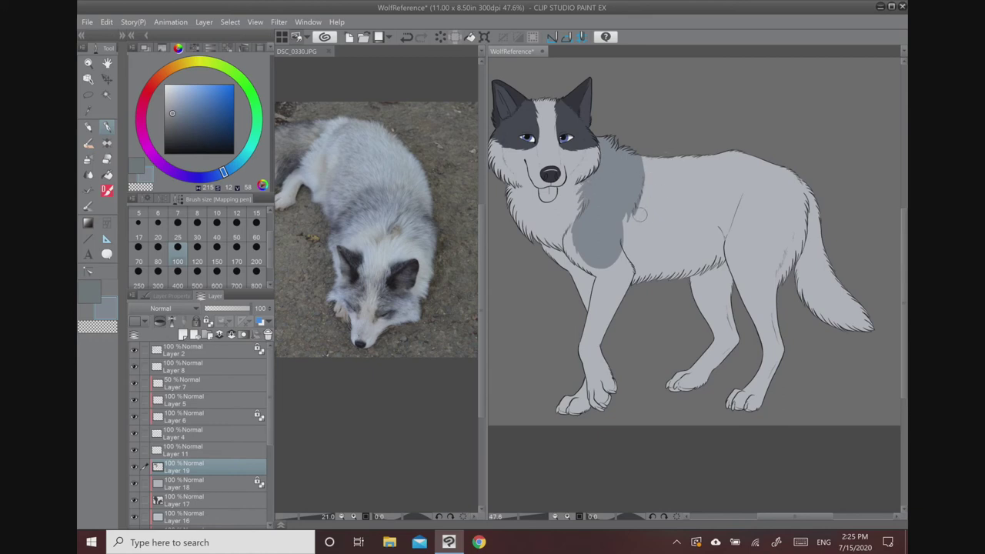
{"action": "mouse_move", "coordinate": [630, 220]}
{"action": "left_mouse_down"}
{"action": "mouse_move", "coordinate": [718, 181]}
{"action": "mouse_move", "coordinate": [643, 221]}
{"action": "mouse_move", "coordinate": [673, 188]}
{"action": "mouse_move", "coordinate": [651, 190]}
{"action": "mouse_move", "coordinate": [655, 166]}
{"action": "mouse_move", "coordinate": [617, 196]}
{"action": "mouse_move", "coordinate": [643, 203]}
{"action": "mouse_move", "coordinate": [726, 156]}
{"action": "left_mouse_up"}
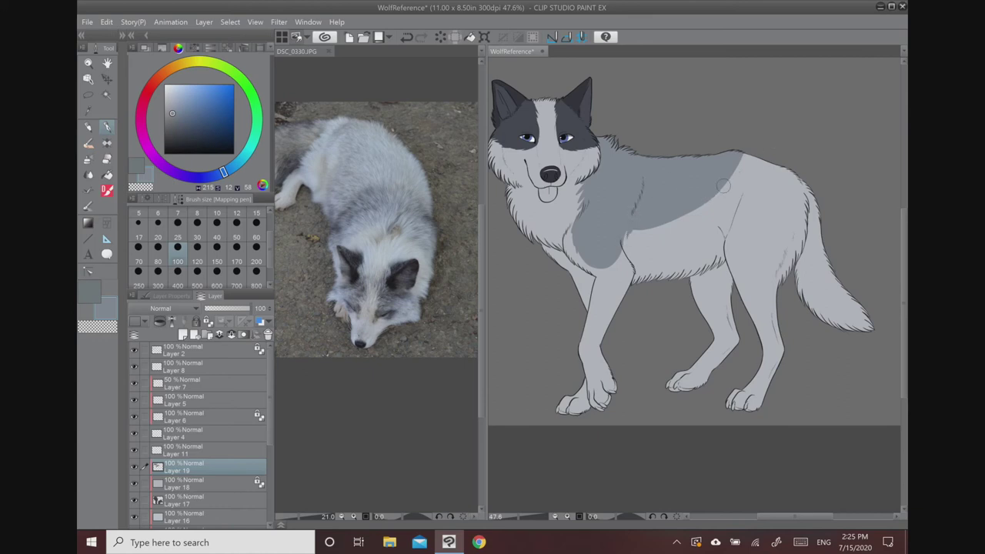
{"action": "mouse_move", "coordinate": [748, 200]}
{"action": "left_mouse_down"}
{"action": "mouse_move", "coordinate": [793, 228]}
{"action": "mouse_move", "coordinate": [792, 157]}
{"action": "mouse_move", "coordinate": [792, 175]}
{"action": "mouse_move", "coordinate": [760, 227]}
{"action": "left_mouse_up"}
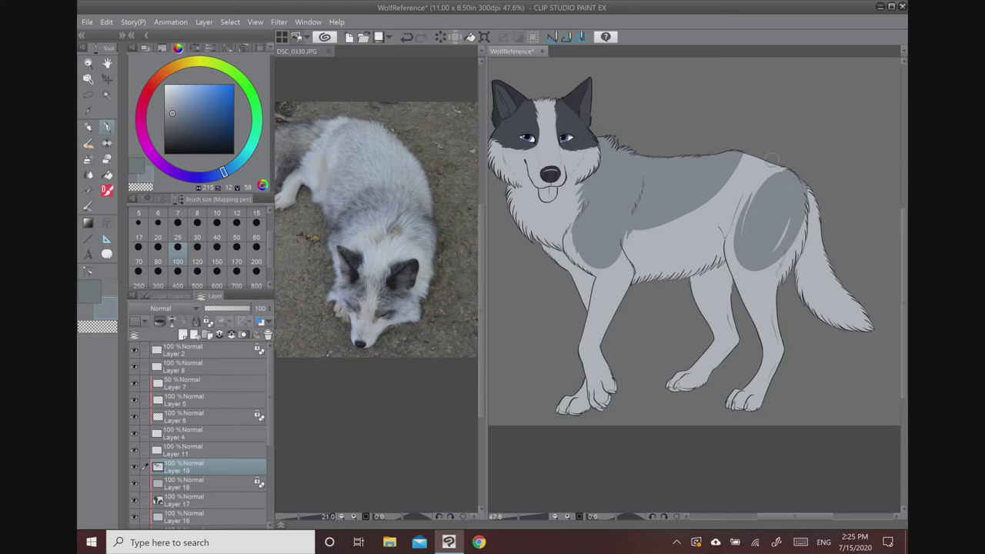
{"action": "key", "text": "ctrl+z"}
{"action": "key", "text": "ctrl+z"}
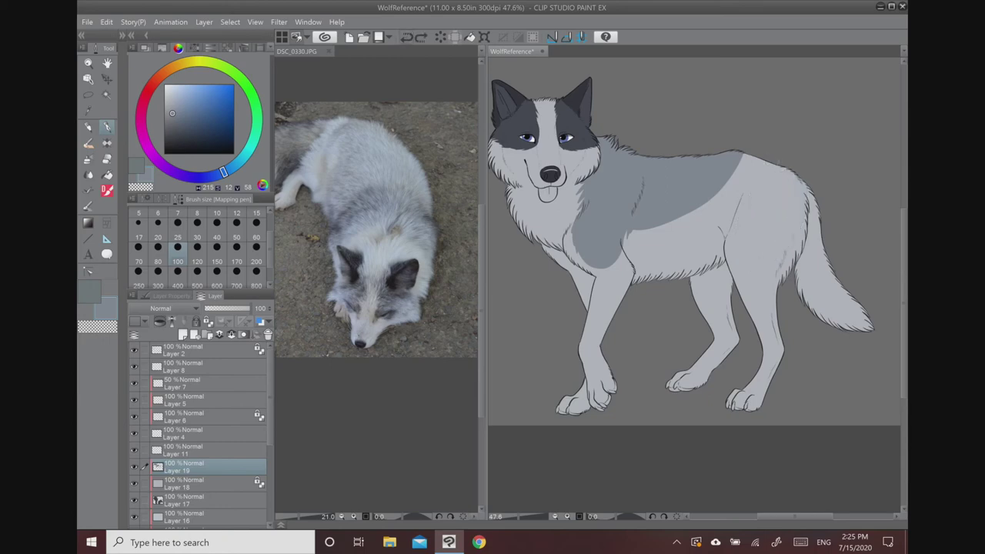
- Break up the lower edge of the grey saddle with fur strokes from the shoulder to the hip
{"action": "left_click_drag", "start_coordinate": [778, 162], "coordinate": [728, 263]}
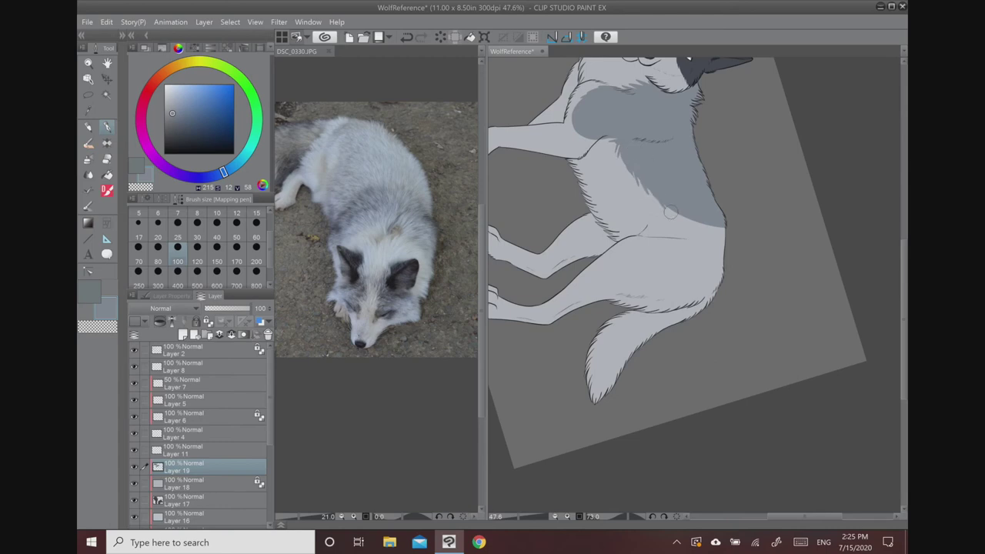
{"action": "left_click_drag", "start_coordinate": [723, 231], "coordinate": [750, 182]}
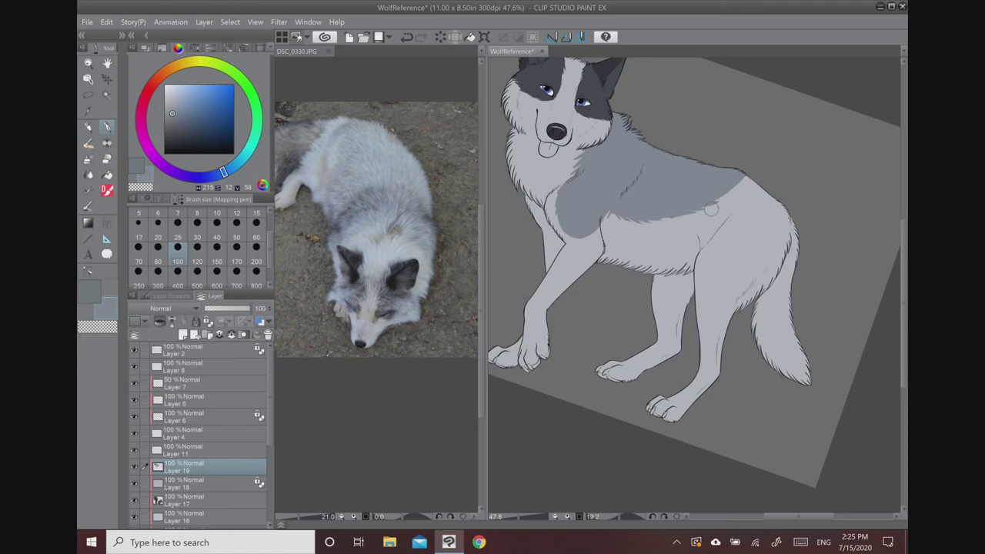
{"action": "left_click_drag", "start_coordinate": [712, 209], "coordinate": [731, 192]}
- Check the fox's tail in the photo and paint the base of the wolf's tail grey with a ragged fur edge
{"action": "left_click", "coordinate": [435, 299]}
{"action": "left_click_drag", "start_coordinate": [339, 300], "coordinate": [430, 318]}
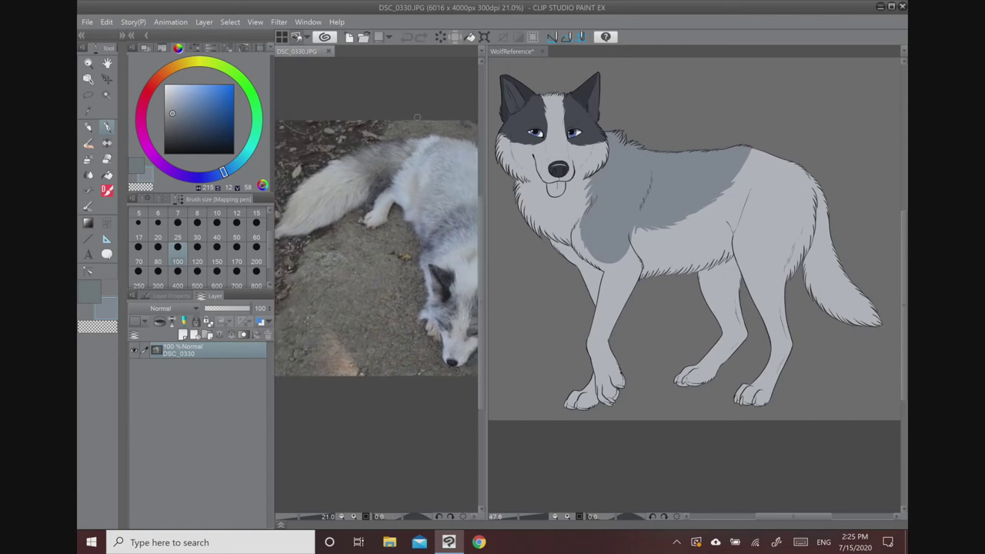
{"action": "left_click_drag", "start_coordinate": [857, 152], "coordinate": [653, 98]}
{"action": "scroll", "coordinate": [654, 146], "scroll_direction": "up", "scroll_amount": 4}
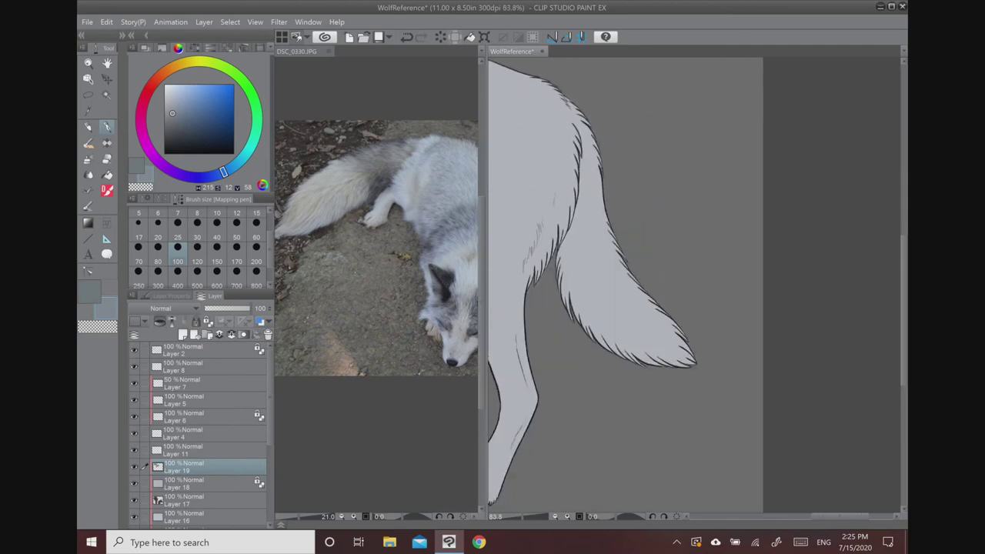
{"action": "mouse_move", "coordinate": [588, 187]}
{"action": "left_mouse_down"}
{"action": "mouse_move", "coordinate": [586, 165]}
{"action": "mouse_move", "coordinate": [577, 231]}
{"action": "mouse_move", "coordinate": [574, 117]}
{"action": "mouse_move", "coordinate": [588, 200]}
{"action": "mouse_move", "coordinate": [592, 182]}
{"action": "mouse_move", "coordinate": [602, 217]}
{"action": "left_mouse_up"}
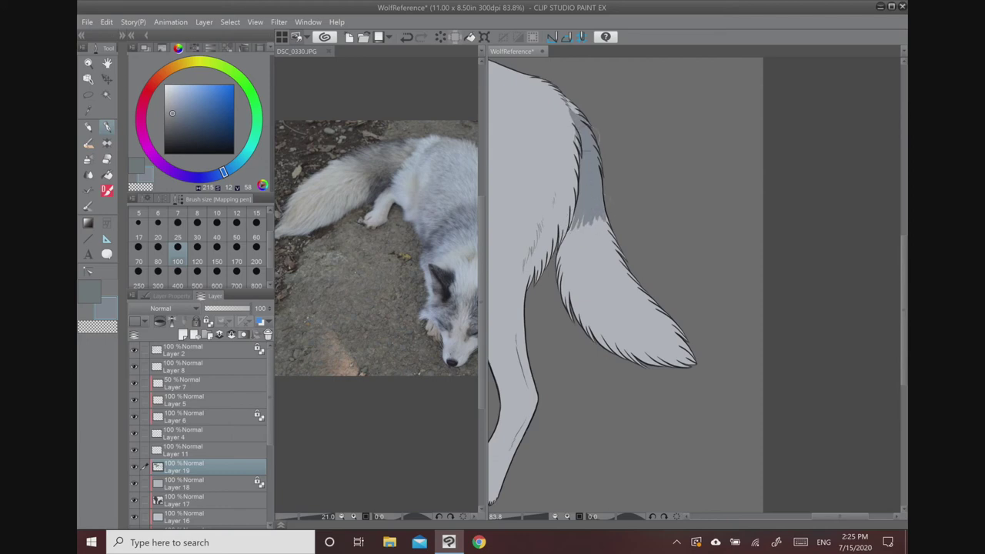
{"action": "scroll", "coordinate": [699, 189], "scroll_direction": "down", "scroll_amount": 3}
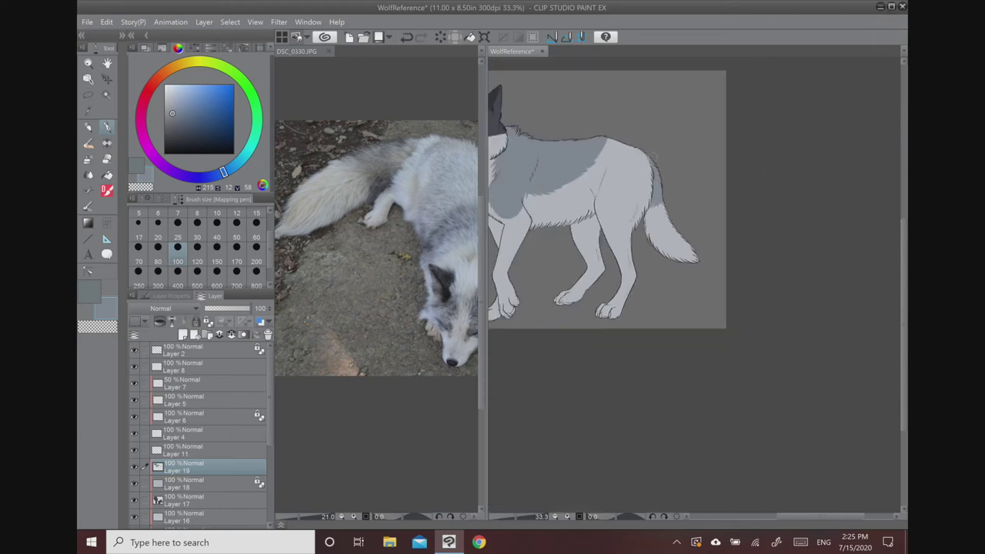
{"action": "left_click_drag", "start_coordinate": [665, 178], "coordinate": [754, 201]}
{"action": "scroll", "coordinate": [681, 202], "scroll_direction": "up", "scroll_amount": 1}
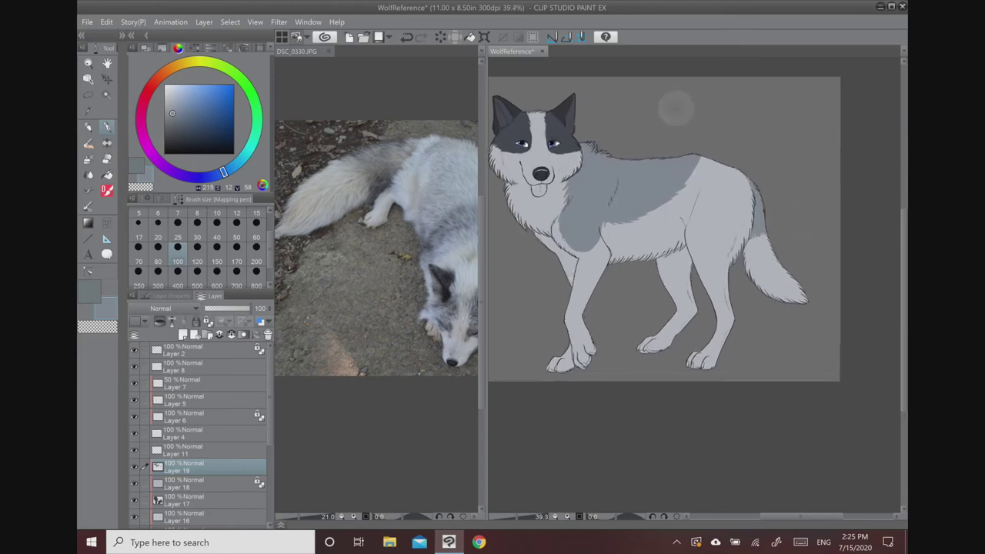
{"action": "left_click_drag", "start_coordinate": [682, 203], "coordinate": [701, 215]}
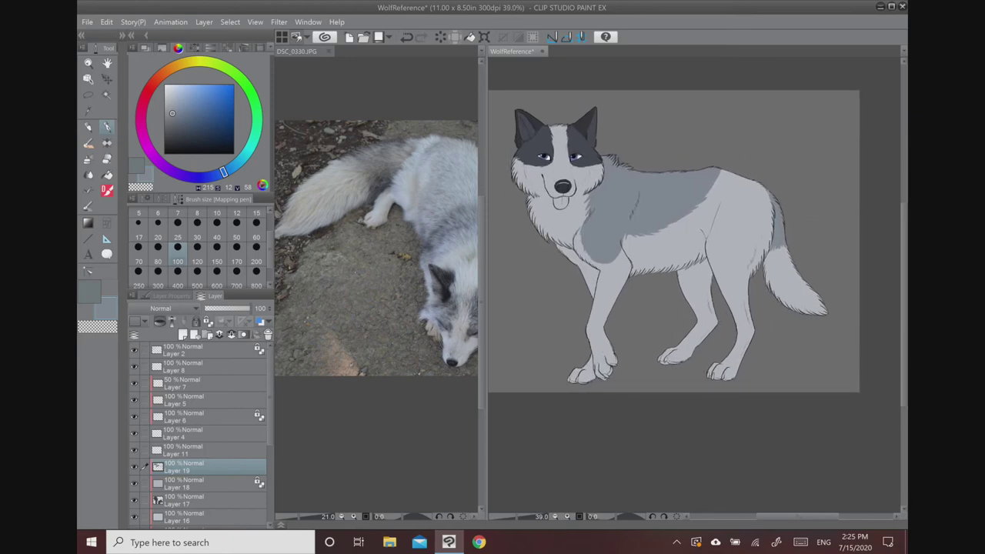
- Paint the tongue pink with hue 350, saturation 22 and brightness 75
{"action": "scroll", "coordinate": [543, 156], "scroll_direction": "up", "scroll_amount": 7}
{"action": "left_click_drag", "start_coordinate": [592, 301], "coordinate": [583, 169]}
{"action": "left_click", "coordinate": [146, 99]}
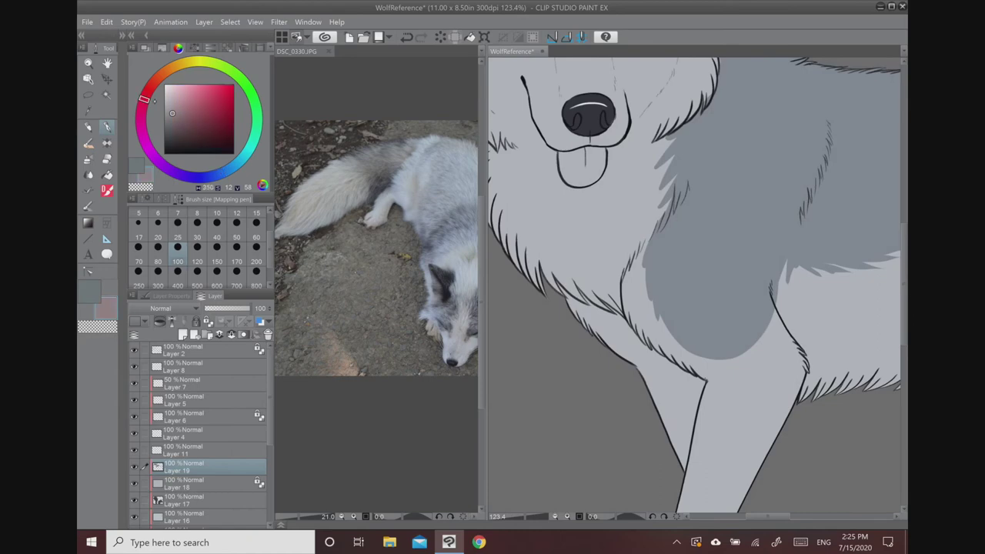
{"action": "left_click", "coordinate": [179, 101]}
{"action": "mouse_move", "coordinate": [579, 177]}
{"action": "left_mouse_down"}
{"action": "mouse_move", "coordinate": [560, 154]}
{"action": "mouse_move", "coordinate": [583, 150]}
{"action": "mouse_move", "coordinate": [573, 150]}
{"action": "mouse_move", "coordinate": [599, 160]}
{"action": "mouse_move", "coordinate": [572, 176]}
{"action": "mouse_move", "coordinate": [579, 184]}
{"action": "mouse_move", "coordinate": [604, 163]}
{"action": "mouse_move", "coordinate": [573, 183]}
{"action": "mouse_move", "coordinate": [604, 169]}
{"action": "mouse_move", "coordinate": [600, 177]}
{"action": "mouse_move", "coordinate": [600, 148]}
{"action": "left_mouse_up"}
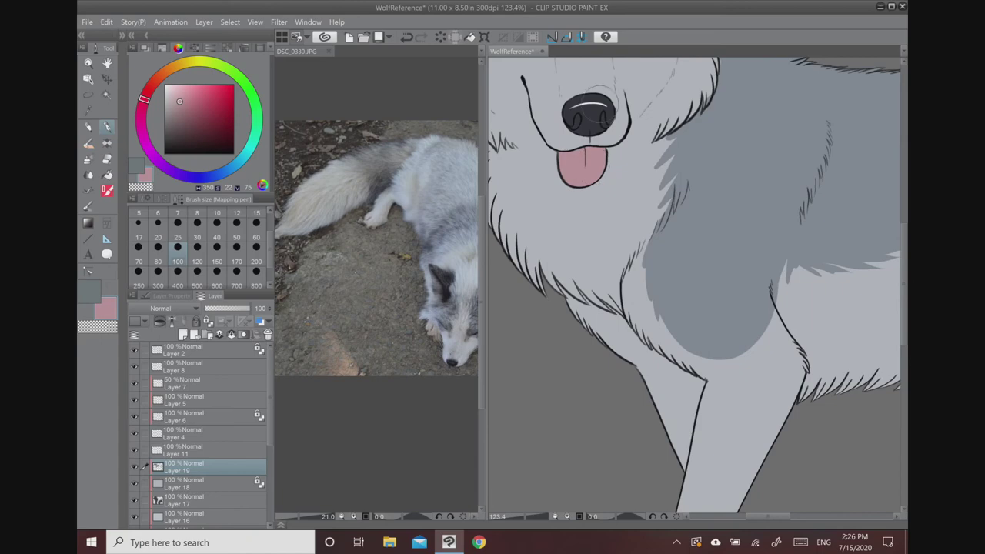
- Sample the nose's dark grey and paint the claws and paw pads on all the feet
{"action": "left_click", "coordinate": [586, 102], "text": "alt"}
{"action": "left_click_drag", "start_coordinate": [654, 462], "coordinate": [646, 109]}
{"action": "mouse_move", "coordinate": [646, 369]}
{"action": "left_mouse_down"}
{"action": "mouse_move", "coordinate": [596, 196]}
{"action": "mouse_move", "coordinate": [548, 192]}
{"action": "mouse_move", "coordinate": [607, 188]}
{"action": "left_mouse_up"}
{"action": "mouse_move", "coordinate": [660, 168]}
{"action": "left_mouse_down"}
{"action": "mouse_move", "coordinate": [650, 181]}
{"action": "mouse_move", "coordinate": [669, 185]}
{"action": "mouse_move", "coordinate": [654, 166]}
{"action": "mouse_move", "coordinate": [663, 158]}
{"action": "mouse_move", "coordinate": [687, 168]}
{"action": "mouse_move", "coordinate": [671, 158]}
{"action": "mouse_move", "coordinate": [681, 139]}
{"action": "mouse_move", "coordinate": [692, 148]}
{"action": "mouse_move", "coordinate": [694, 108]}
{"action": "left_mouse_up"}
{"action": "mouse_move", "coordinate": [769, 116]}
{"action": "left_mouse_down"}
{"action": "mouse_move", "coordinate": [555, 138]}
{"action": "mouse_move", "coordinate": [539, 161]}
{"action": "mouse_move", "coordinate": [607, 165]}
{"action": "mouse_move", "coordinate": [627, 179]}
{"action": "mouse_move", "coordinate": [638, 162]}
{"action": "mouse_move", "coordinate": [627, 168]}
{"action": "mouse_move", "coordinate": [666, 179]}
{"action": "left_mouse_up"}
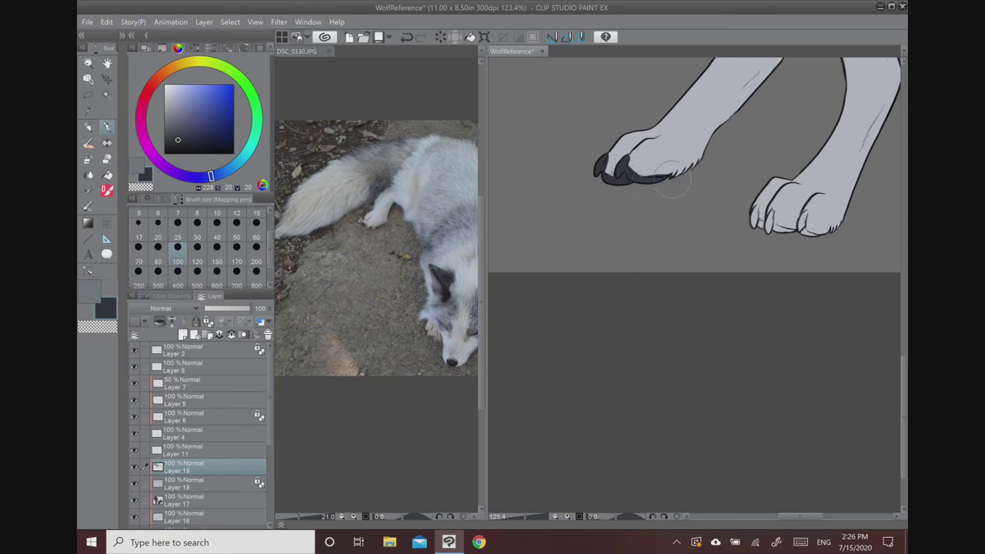
{"action": "mouse_move", "coordinate": [742, 220]}
{"action": "left_mouse_down"}
{"action": "mouse_move", "coordinate": [770, 226]}
{"action": "mouse_move", "coordinate": [771, 212]}
{"action": "mouse_move", "coordinate": [768, 225]}
{"action": "mouse_move", "coordinate": [789, 229]}
{"action": "mouse_move", "coordinate": [811, 219]}
{"action": "left_mouse_up"}
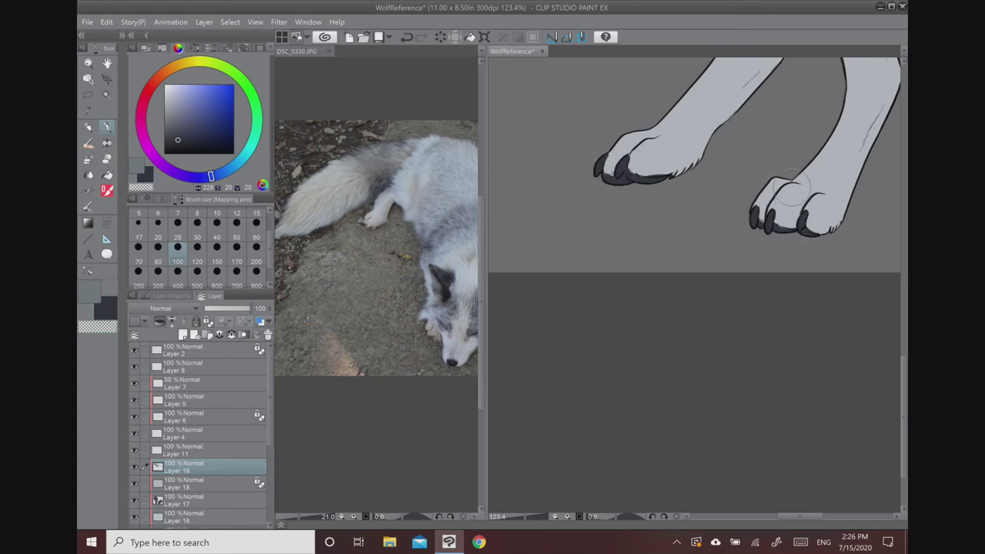
{"action": "scroll", "coordinate": [821, 225], "scroll_direction": "down", "scroll_amount": 5}
{"action": "left_click_drag", "start_coordinate": [769, 115], "coordinate": [712, 245]}
{"action": "scroll", "coordinate": [774, 202], "scroll_direction": "up", "scroll_amount": 1}
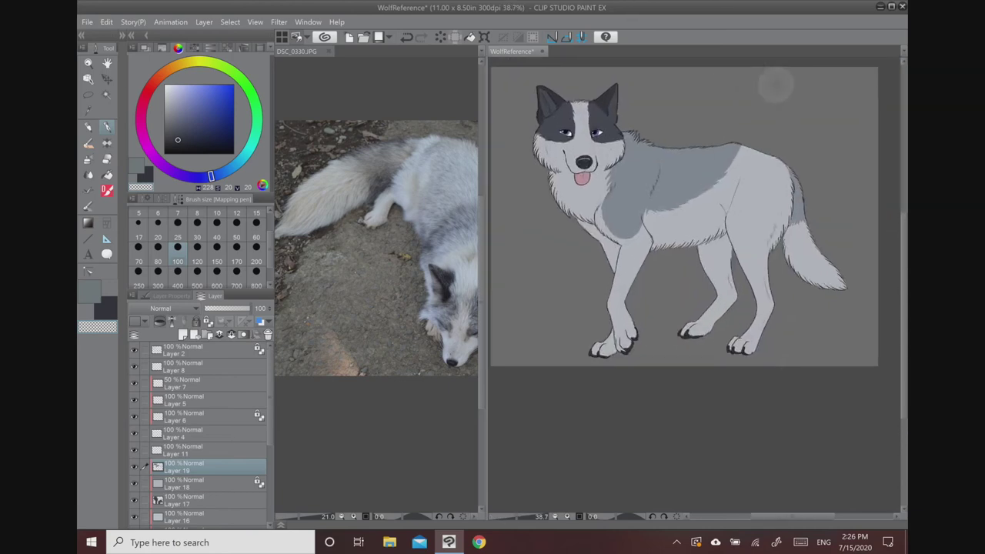
{"action": "left_click_drag", "start_coordinate": [774, 84], "coordinate": [795, 116]}
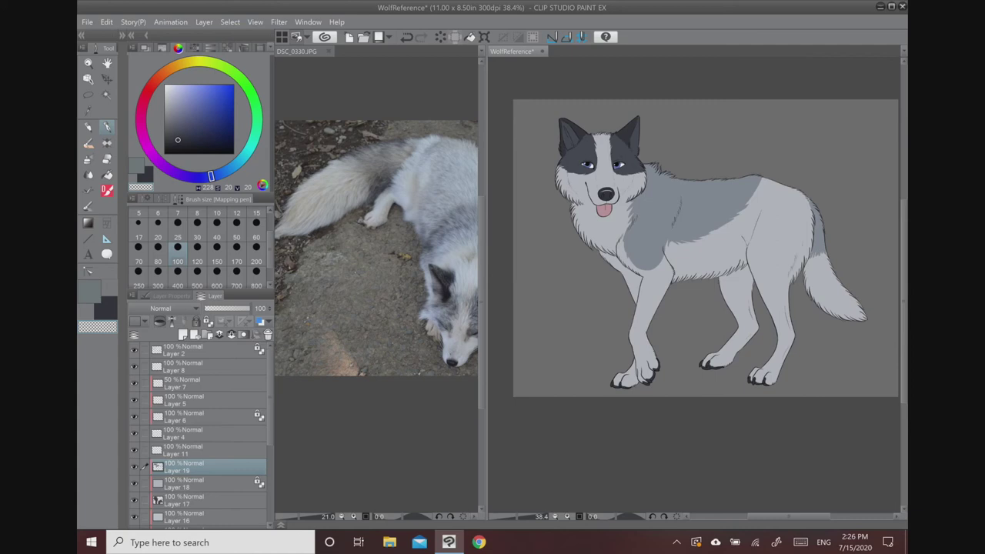
- Open the meerkat reference photo DSC_0439 and enlarge it to show the animal's coat
{"action": "left_click", "coordinate": [415, 253]}
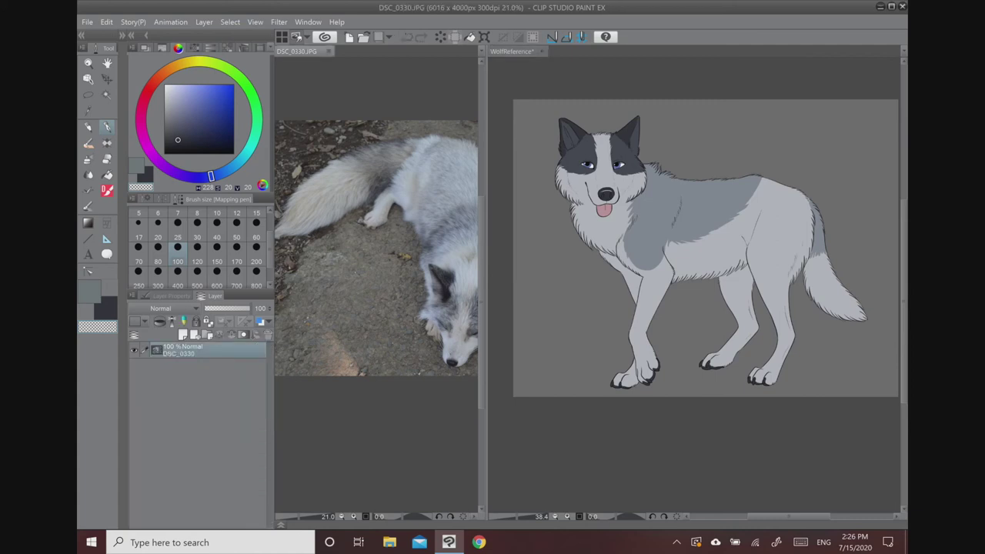
{"action": "left_click_drag", "start_coordinate": [416, 254], "coordinate": [350, 244]}
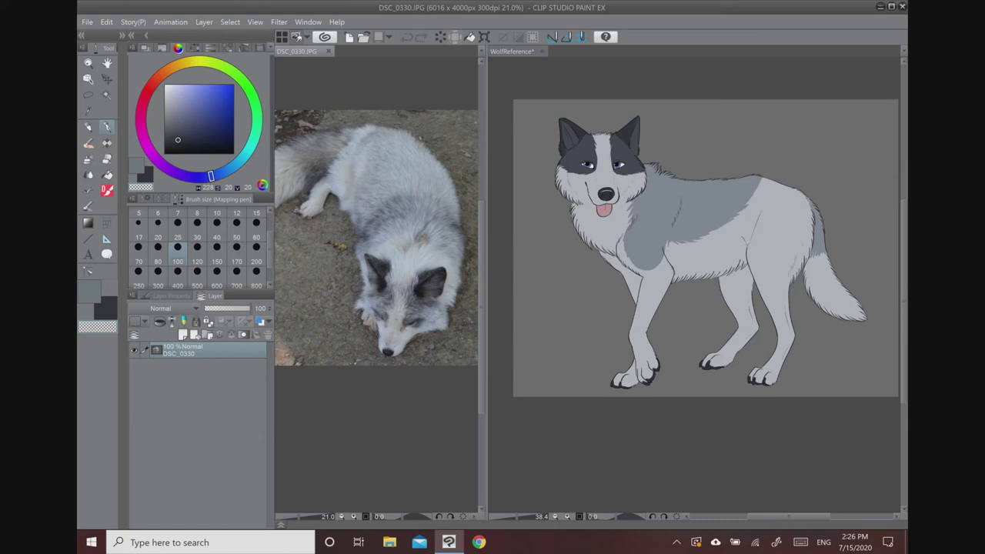
{"action": "left_click", "coordinate": [87, 22]}
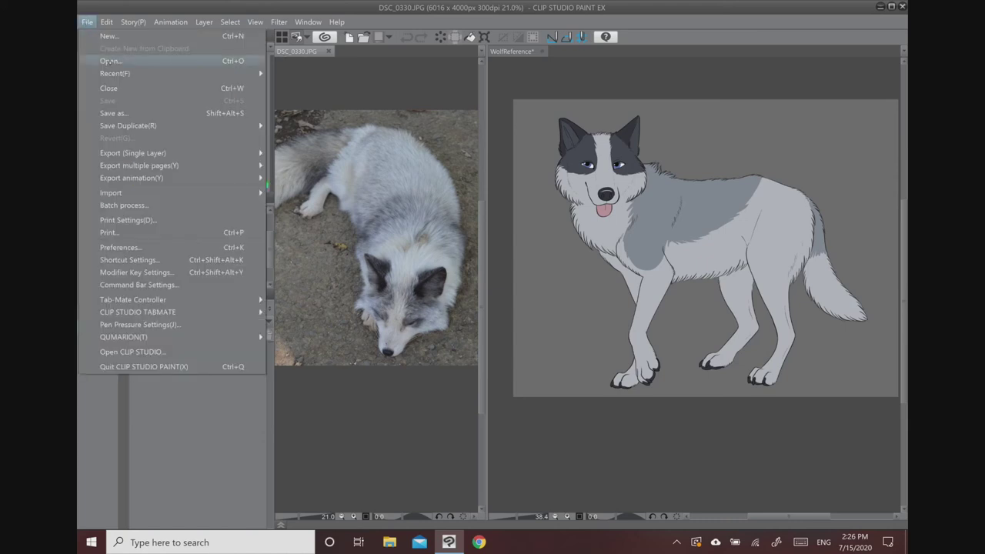
{"action": "left_click", "coordinate": [108, 60]}
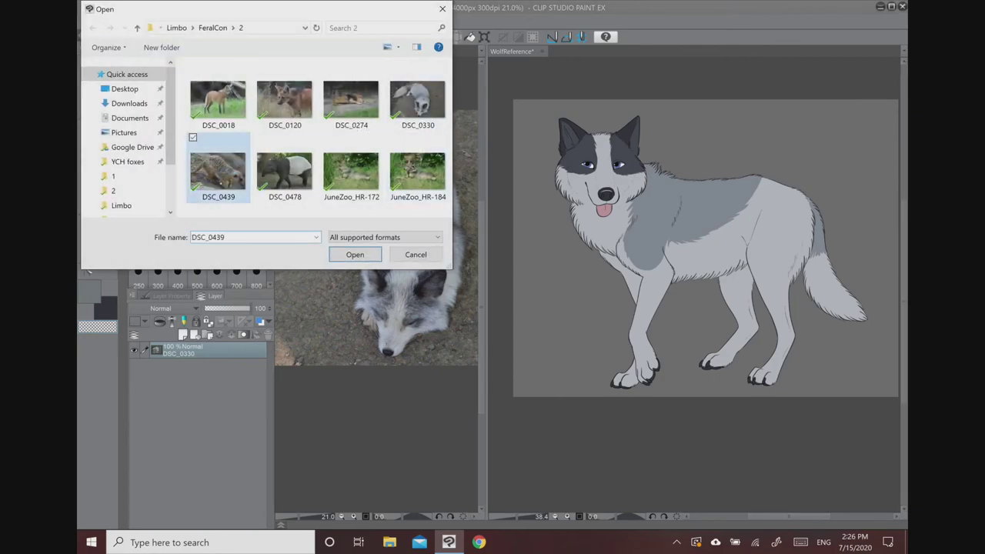
{"action": "double_click", "coordinate": [194, 138]}
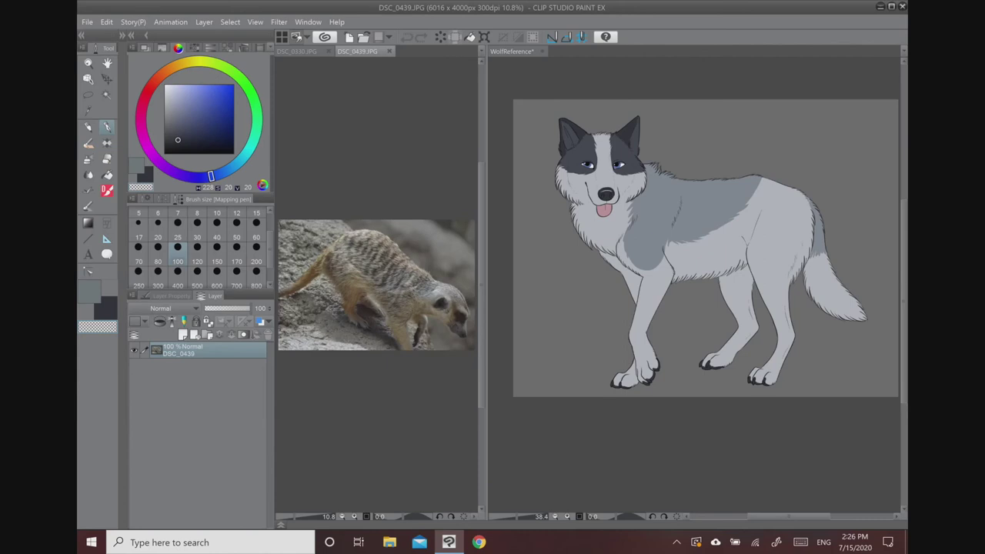
{"action": "scroll", "coordinate": [384, 173], "scroll_direction": "up", "scroll_amount": 2}
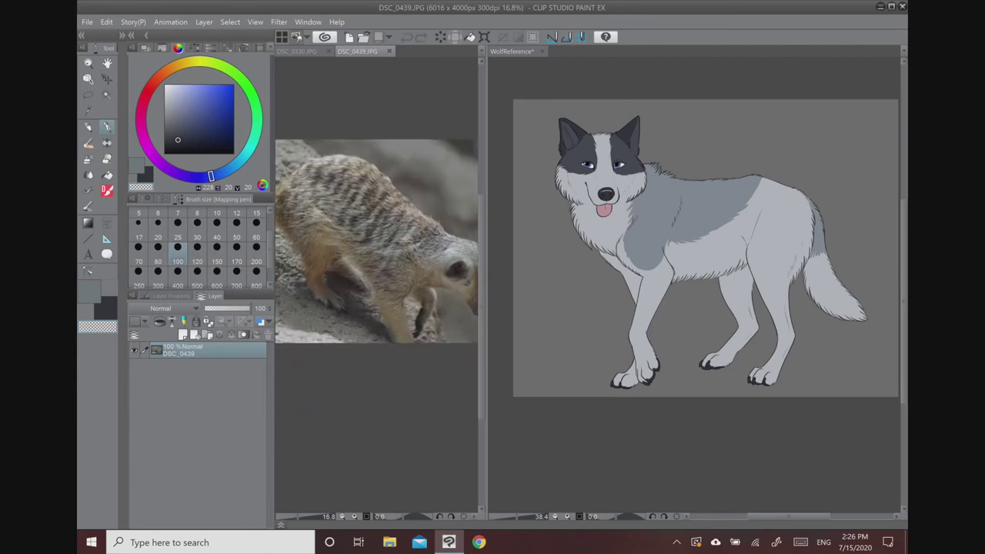
- Add a layer above Layer 19, fill it with a brown sampled from the meerkat's coat and clip it to the wolf's shape
{"action": "left_click", "coordinate": [684, 262]}
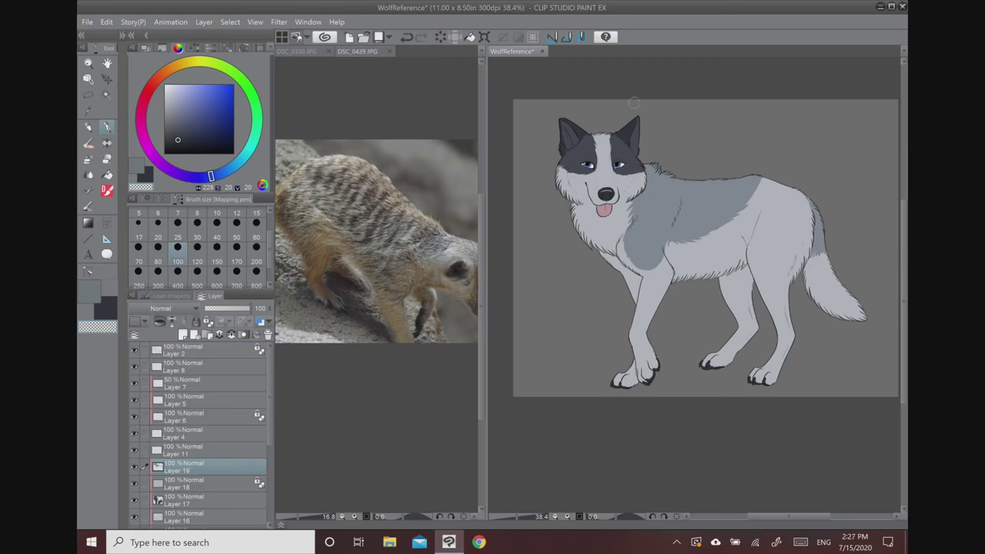
{"action": "key", "text": "ctrl+shift+n"}
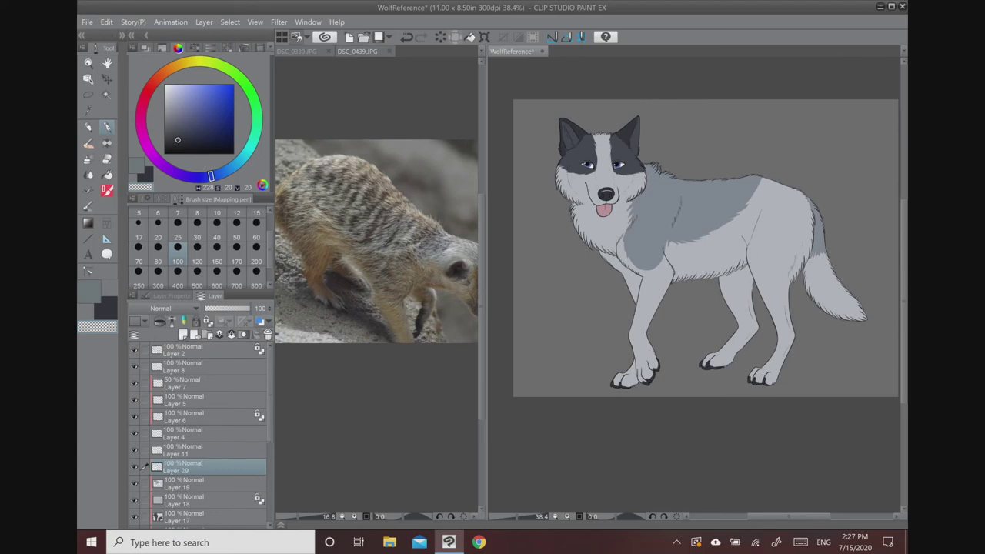
{"action": "left_click", "coordinate": [385, 113]}
{"action": "right_click", "coordinate": [402, 283]}
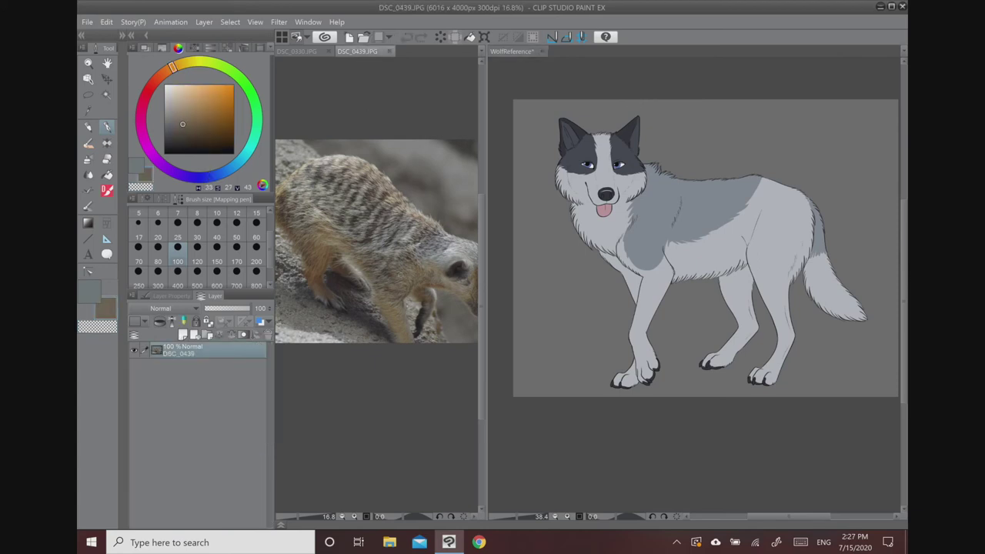
{"action": "left_click", "coordinate": [512, 52]}
{"action": "left_click", "coordinate": [106, 23]}
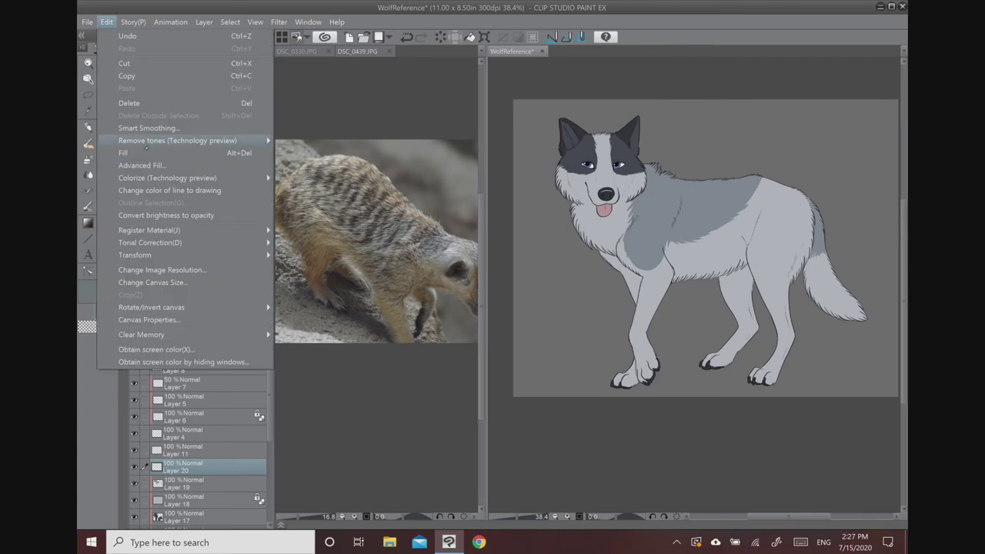
{"action": "left_click", "coordinate": [123, 153]}
{"action": "left_click", "coordinate": [160, 321]}
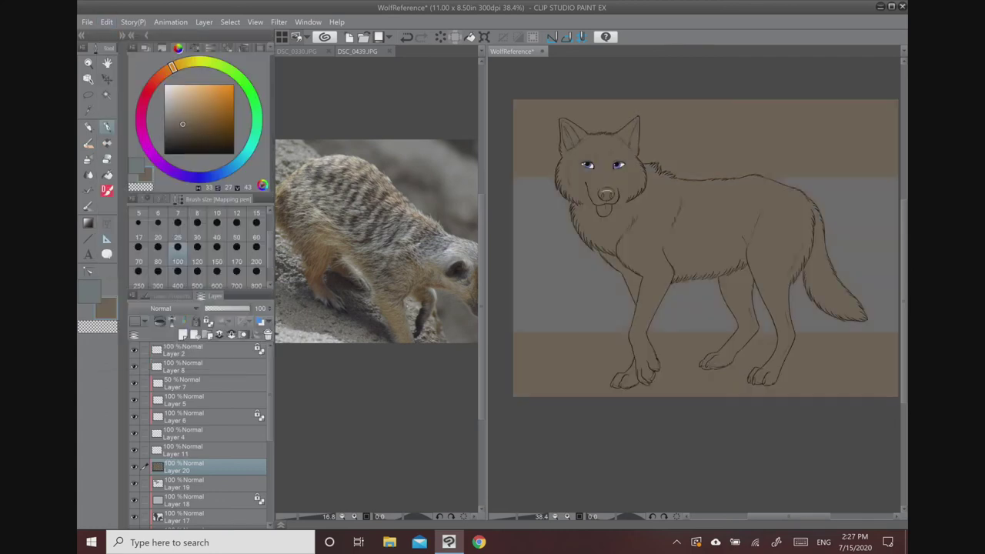
- Recolour the irises on Layer 6 with a dark brown of hue 33, saturation 63 and brightness 21
{"action": "left_click", "coordinate": [207, 416]}
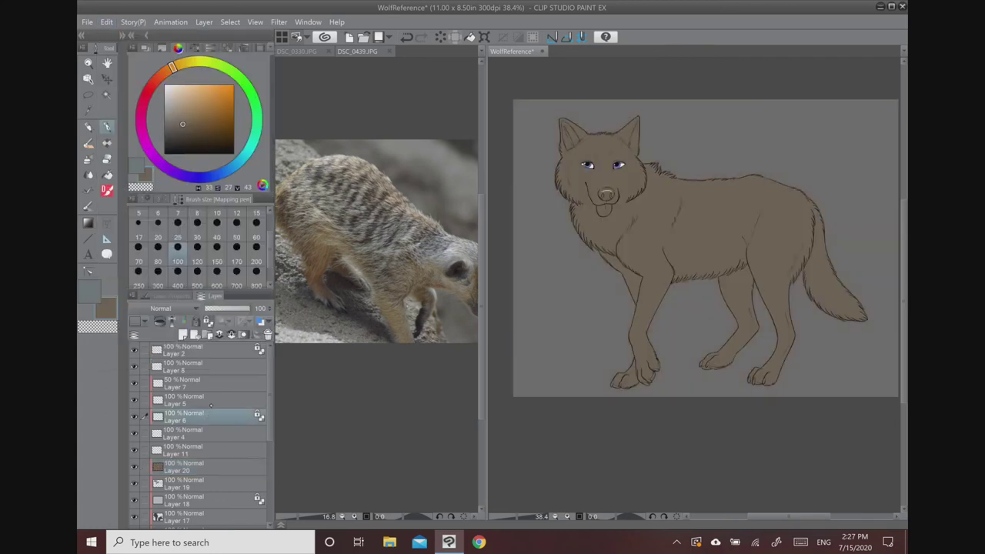
{"action": "left_click", "coordinate": [208, 139]}
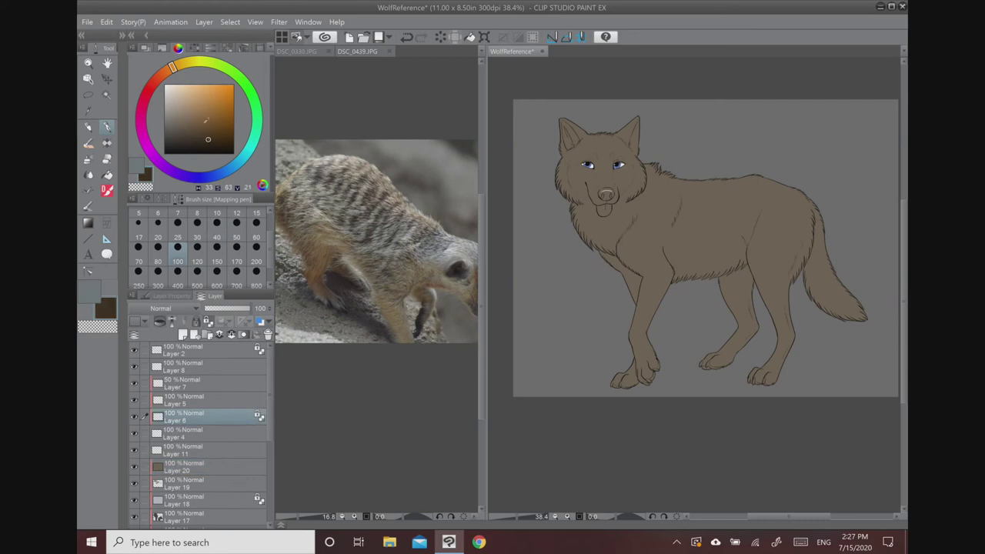
{"action": "left_click", "coordinate": [106, 23]}
{"action": "left_click", "coordinate": [126, 152]}
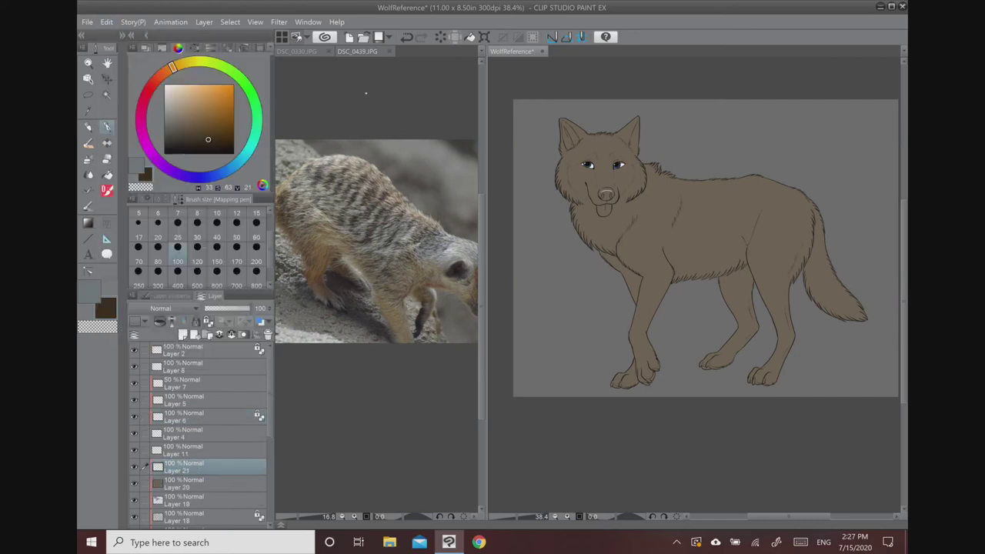
- Sample the meerkat's light grey fur and shade the wolf's back and upper side with a size 200 Soft airbrush on Layer 21
{"action": "left_click", "coordinate": [380, 134]}
{"action": "right_click", "coordinate": [457, 250]}
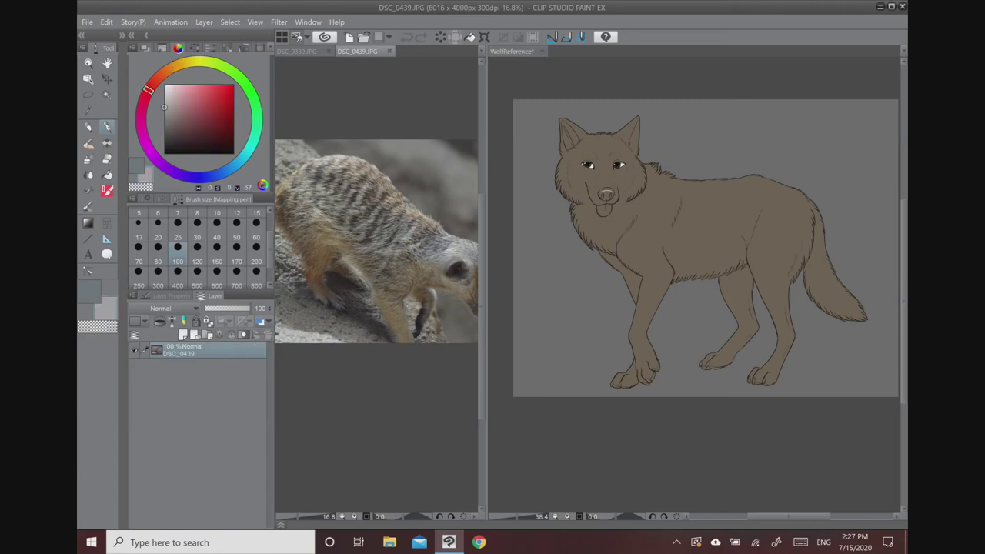
{"action": "left_click", "coordinate": [618, 63]}
{"action": "left_click", "coordinate": [89, 159]}
{"action": "left_click", "coordinate": [256, 252]}
{"action": "mouse_move", "coordinate": [668, 209]}
{"action": "left_mouse_down"}
{"action": "mouse_move", "coordinate": [655, 171]}
{"action": "mouse_move", "coordinate": [630, 171]}
{"action": "mouse_move", "coordinate": [692, 200]}
{"action": "mouse_move", "coordinate": [673, 178]}
{"action": "mouse_move", "coordinate": [692, 171]}
{"action": "mouse_move", "coordinate": [761, 185]}
{"action": "mouse_move", "coordinate": [717, 185]}
{"action": "mouse_move", "coordinate": [800, 208]}
{"action": "mouse_move", "coordinate": [738, 165]}
{"action": "mouse_move", "coordinate": [706, 169]}
{"action": "mouse_move", "coordinate": [762, 179]}
{"action": "left_mouse_up"}
{"action": "left_click_drag", "start_coordinate": [750, 136], "coordinate": [650, 100]}
- Paint the toes of all the paws in the same light grey with the Soft airbrush at size 60
{"action": "left_click", "coordinate": [256, 226]}
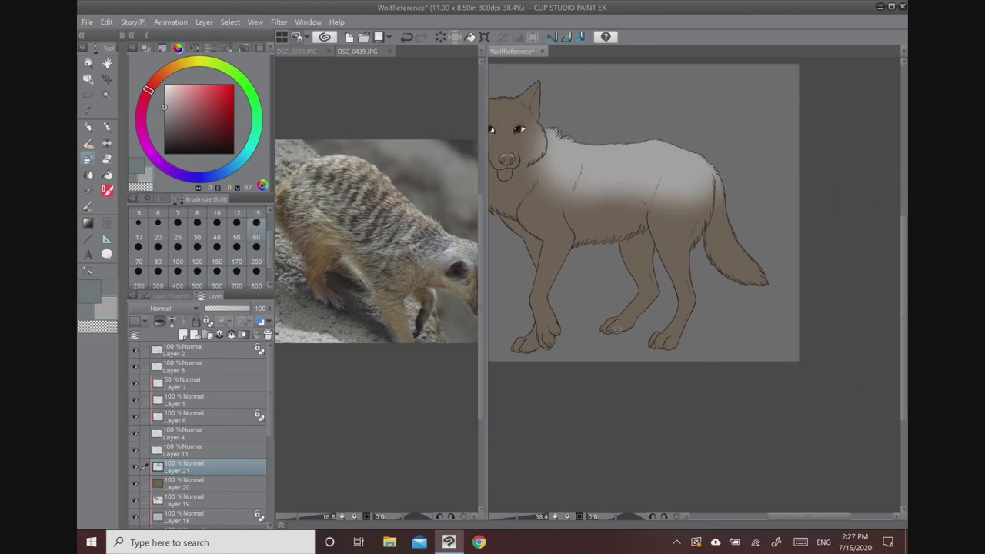
{"action": "mouse_move", "coordinate": [628, 331]}
{"action": "left_mouse_down"}
{"action": "mouse_move", "coordinate": [602, 329]}
{"action": "mouse_move", "coordinate": [687, 349]}
{"action": "left_mouse_up"}
{"action": "mouse_move", "coordinate": [561, 330]}
{"action": "left_mouse_down"}
{"action": "mouse_move", "coordinate": [549, 347]}
{"action": "mouse_move", "coordinate": [557, 323]}
{"action": "left_mouse_up"}
{"action": "left_click_drag", "start_coordinate": [512, 348], "coordinate": [627, 360]}
{"action": "key", "text": "b"}
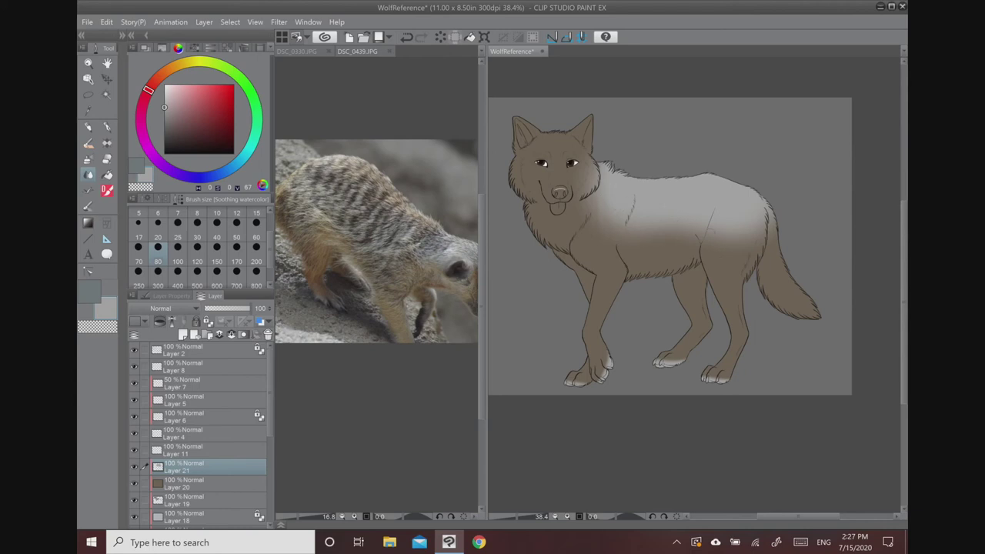
- Sample a tan from the meerkat's coat and airbrush it along the upper edge of the wolf's back at size 100
{"action": "left_click", "coordinate": [358, 52]}
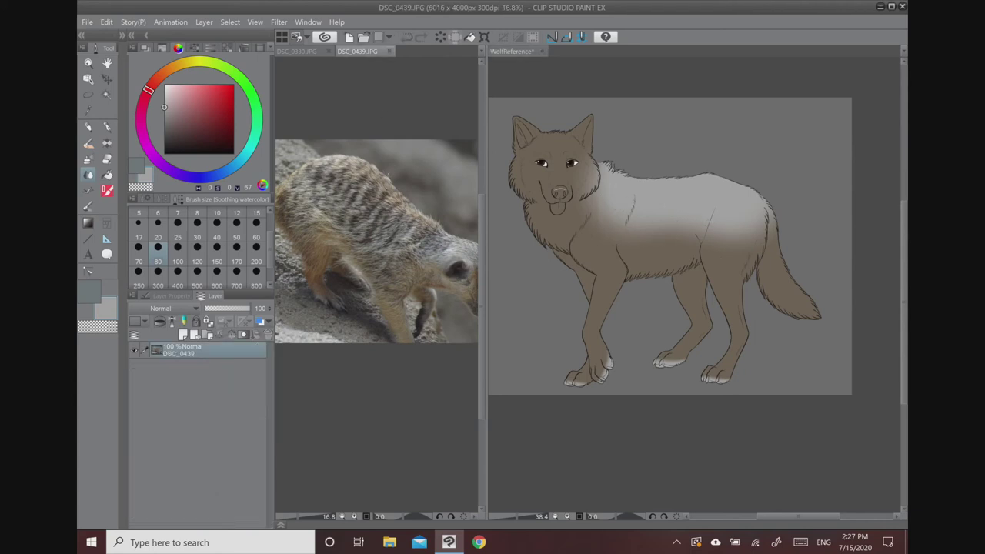
{"action": "right_click", "coordinate": [356, 230]}
{"action": "key", "text": "b"}
{"action": "left_click", "coordinate": [178, 247]}
{"action": "left_click", "coordinate": [608, 163]}
{"action": "mouse_move", "coordinate": [605, 164]}
{"action": "left_mouse_down"}
{"action": "mouse_move", "coordinate": [650, 185]}
{"action": "mouse_move", "coordinate": [737, 172]}
{"action": "left_mouse_up"}
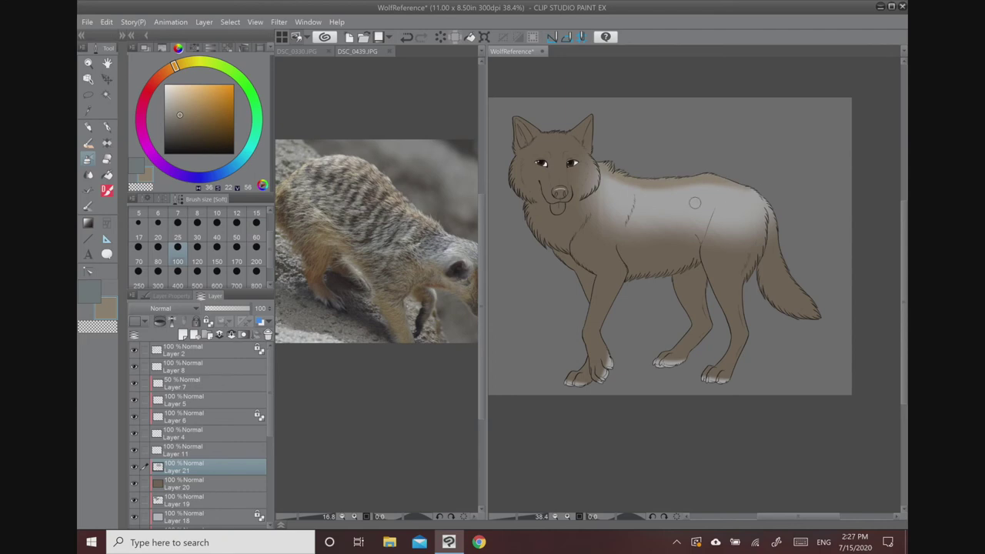
{"action": "key", "text": "b"}
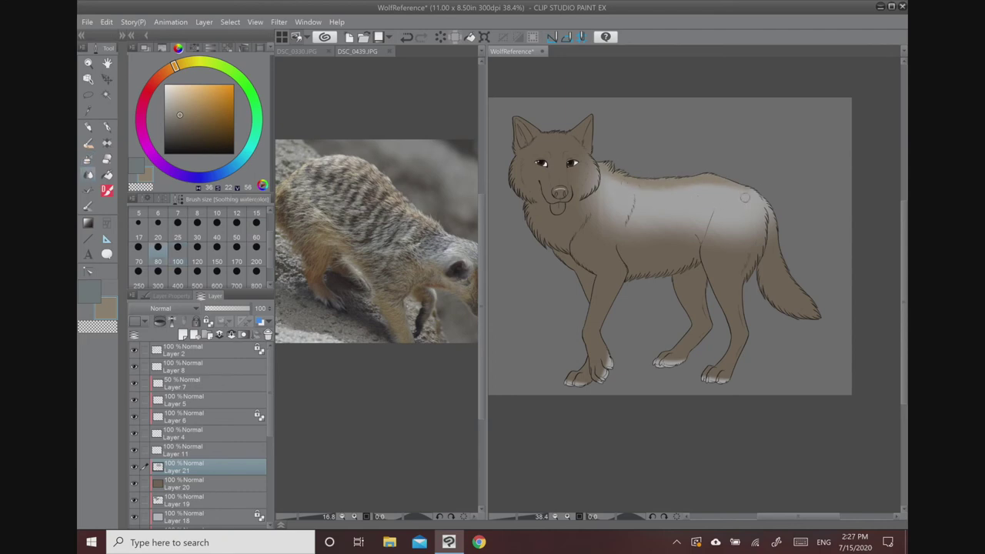
- Sample a golden tan of hue 40, saturation 48 and brightness 65 from the meerkat's hindquarters and airbrush the wolf's whole tail
{"action": "left_click_drag", "start_coordinate": [346, 254], "coordinate": [429, 230]}
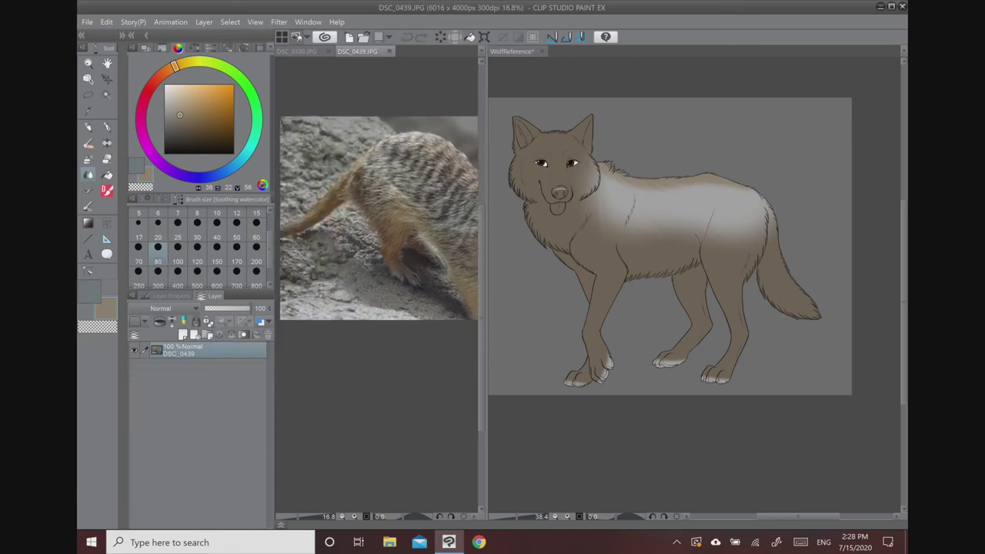
{"action": "left_click", "coordinate": [388, 219], "text": "alt"}
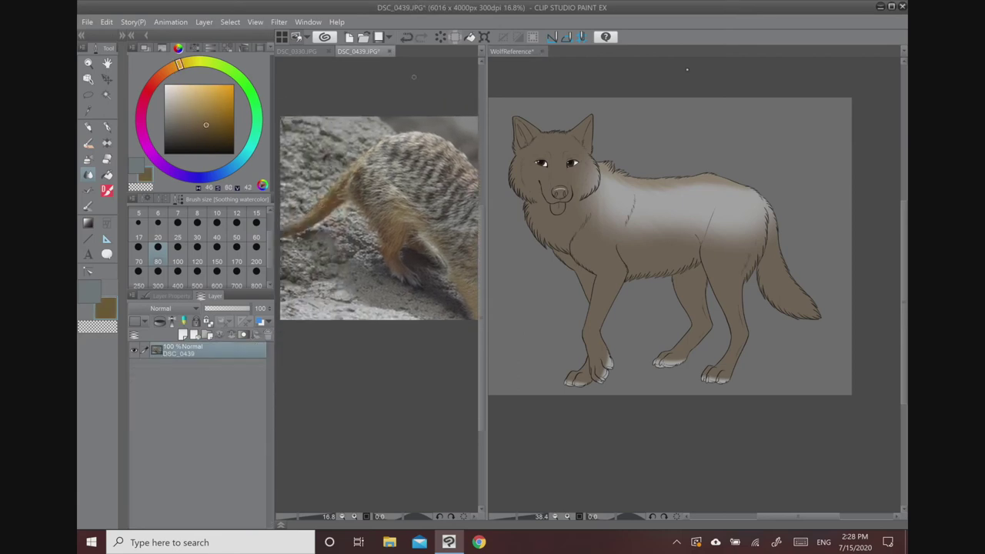
{"action": "left_click", "coordinate": [721, 87]}
{"action": "left_click", "coordinate": [326, 125]}
{"action": "left_click", "coordinate": [394, 220], "text": "alt"}
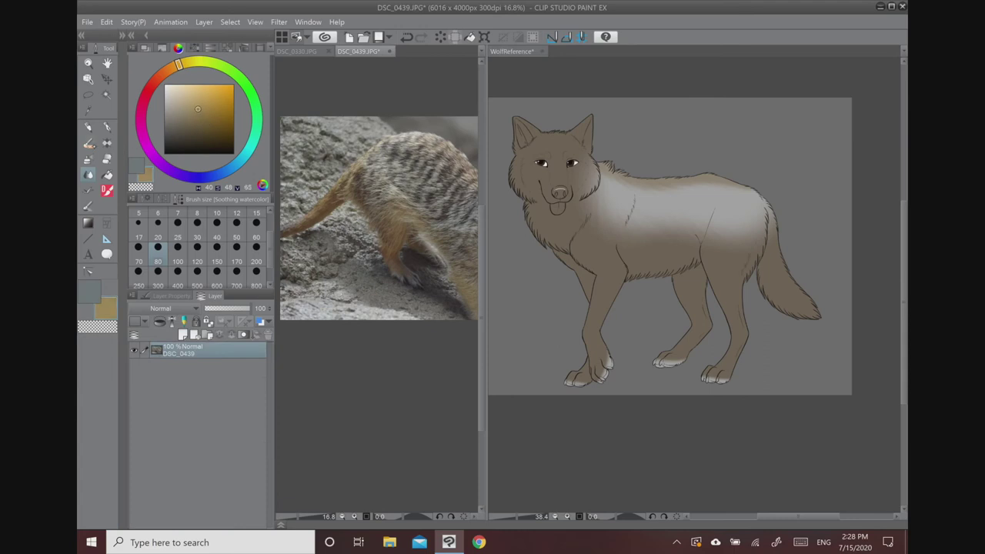
{"action": "left_click", "coordinate": [89, 160]}
{"action": "mouse_move", "coordinate": [781, 254]}
{"action": "left_mouse_down"}
{"action": "mouse_move", "coordinate": [778, 284]}
{"action": "mouse_move", "coordinate": [798, 326]}
{"action": "mouse_move", "coordinate": [783, 242]}
{"action": "mouse_move", "coordinate": [760, 293]}
{"action": "mouse_move", "coordinate": [777, 211]}
{"action": "left_mouse_up"}
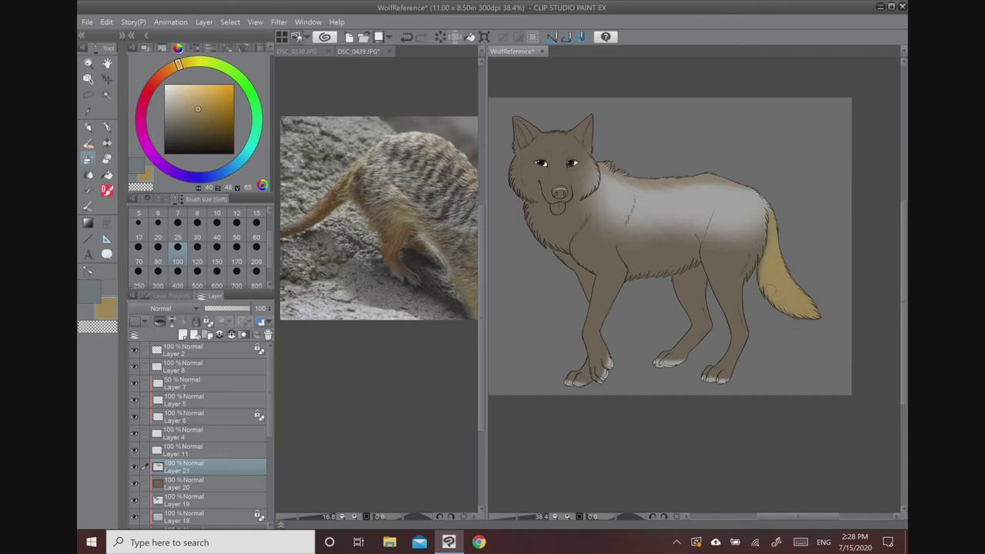
- Airbrush the golden tan down both hind legs with the Soft brush at size 150
{"action": "left_click", "coordinate": [388, 208]}
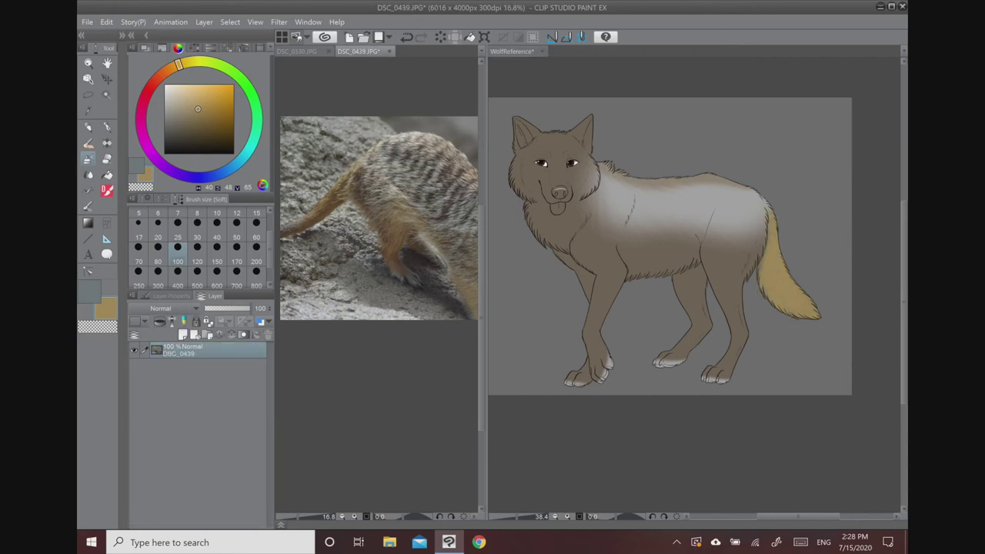
{"action": "key", "text": "ctrl+Tab"}
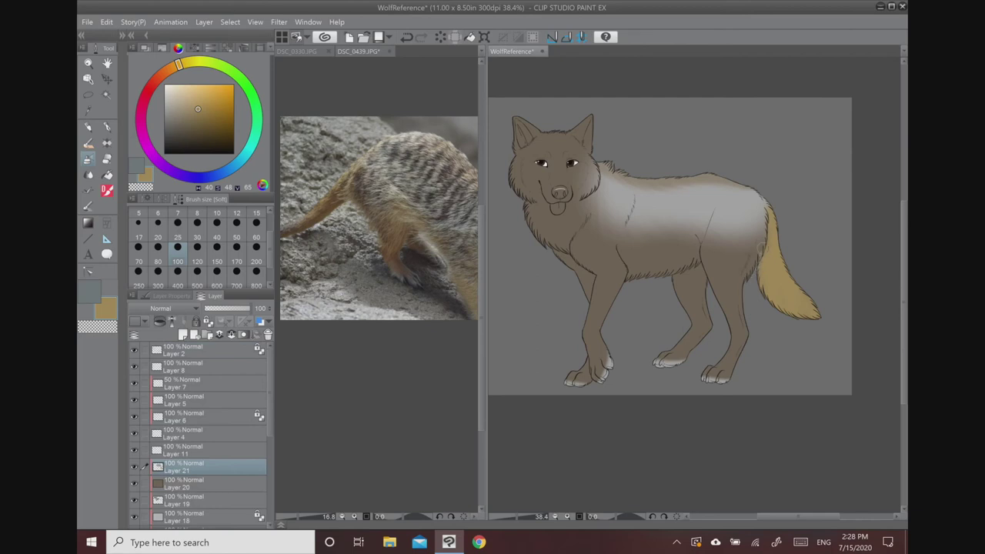
{"action": "left_click", "coordinate": [217, 247]}
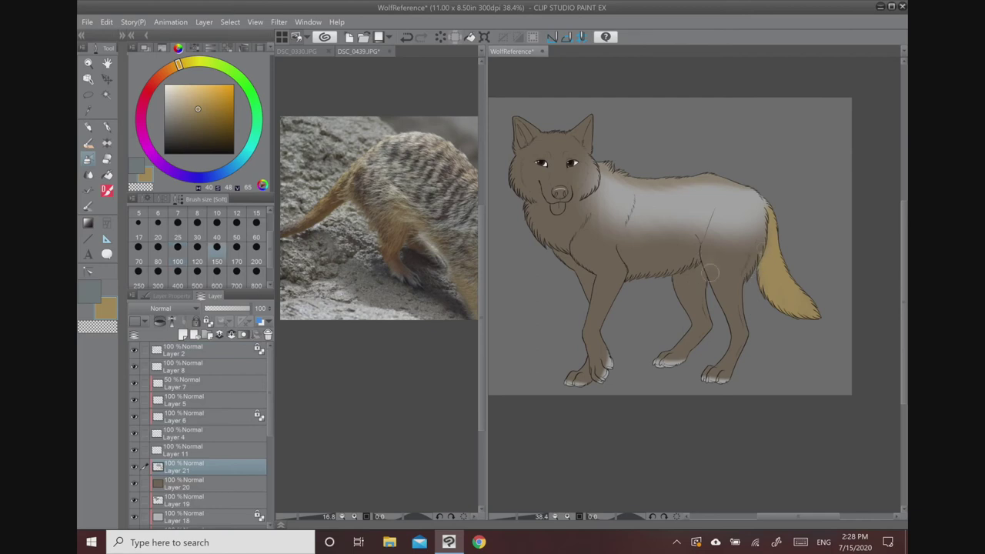
{"action": "mouse_move", "coordinate": [717, 304]}
{"action": "left_mouse_down"}
{"action": "mouse_move", "coordinate": [740, 340]}
{"action": "mouse_move", "coordinate": [725, 331]}
{"action": "mouse_move", "coordinate": [730, 362]}
{"action": "mouse_move", "coordinate": [715, 371]}
{"action": "mouse_move", "coordinate": [725, 372]}
{"action": "left_mouse_up"}
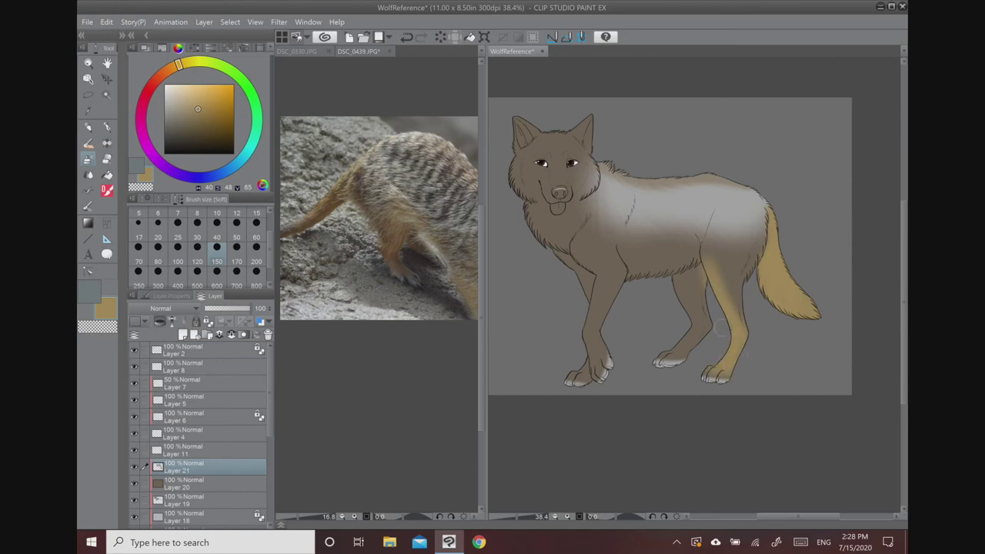
{"action": "mouse_move", "coordinate": [673, 278]}
{"action": "left_mouse_down"}
{"action": "mouse_move", "coordinate": [668, 344]}
{"action": "mouse_move", "coordinate": [700, 341]}
{"action": "mouse_move", "coordinate": [658, 351]}
{"action": "left_mouse_up"}
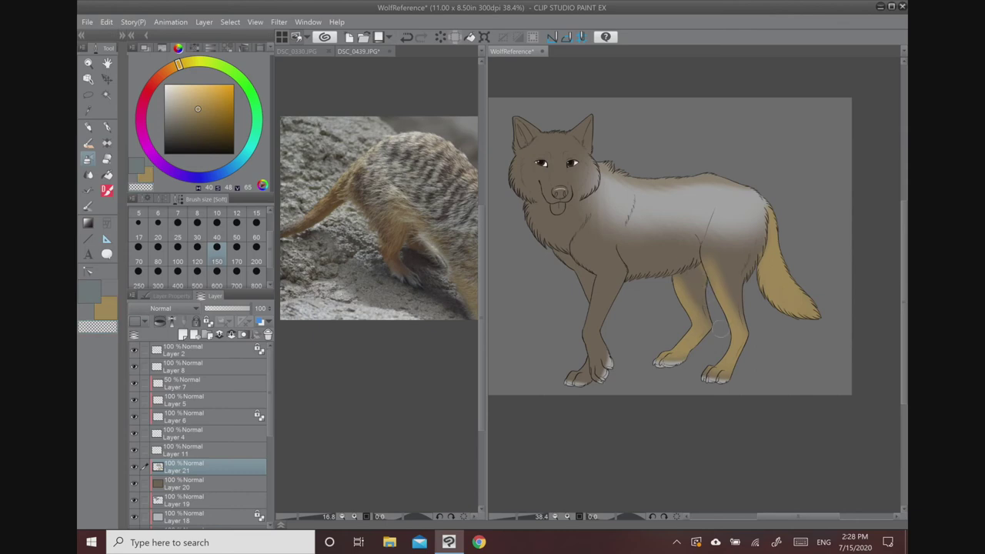
- Airbrush the golden tan along the belly and down the front legs, following the meerkat's underside in the photo
{"action": "left_click", "coordinate": [431, 230]}
{"action": "left_click_drag", "start_coordinate": [431, 231], "coordinate": [332, 217]}
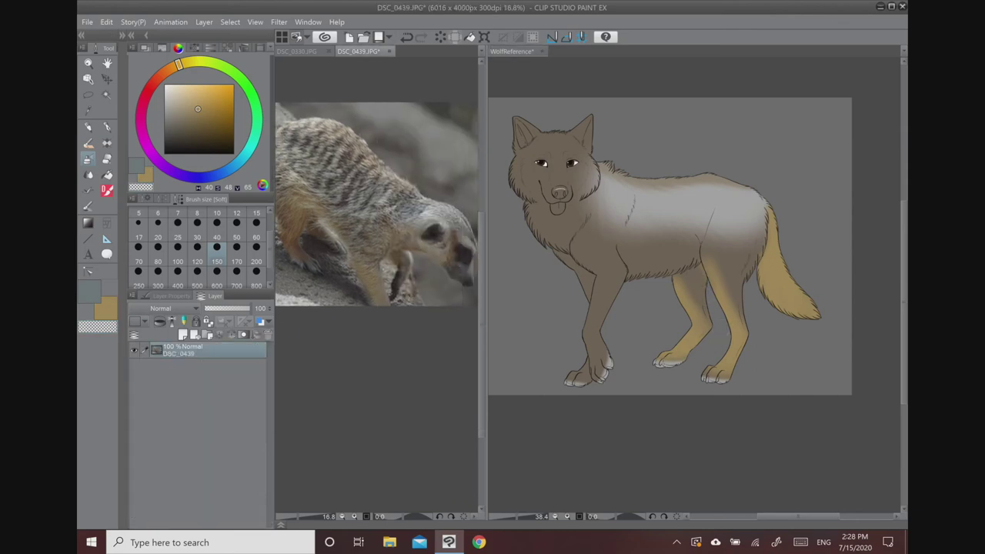
{"action": "left_click", "coordinate": [101, 309]}
{"action": "left_click", "coordinate": [612, 207]}
{"action": "left_click_drag", "start_coordinate": [637, 263], "coordinate": [701, 250]}
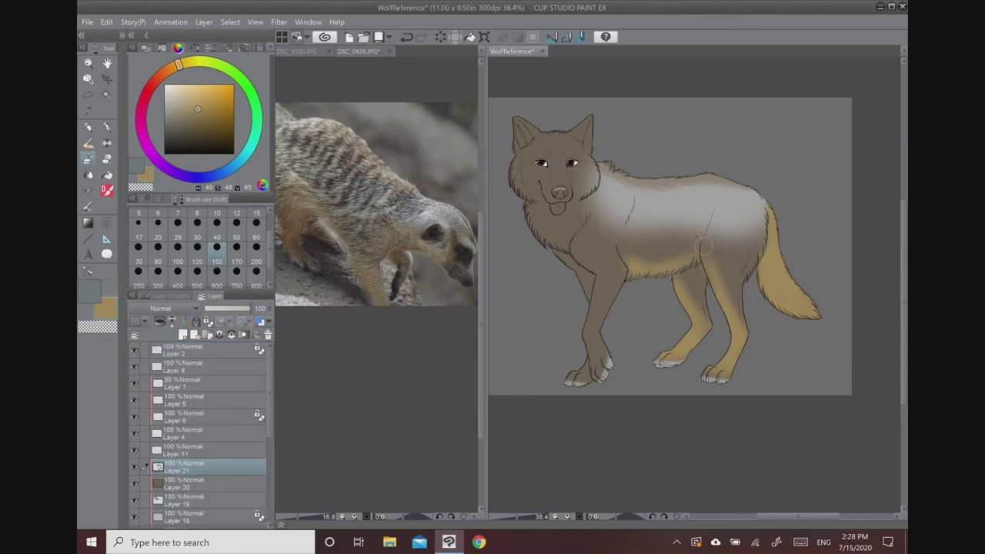
{"action": "left_click_drag", "start_coordinate": [589, 308], "coordinate": [594, 368]}
{"action": "left_click_drag", "start_coordinate": [600, 332], "coordinate": [596, 267]}
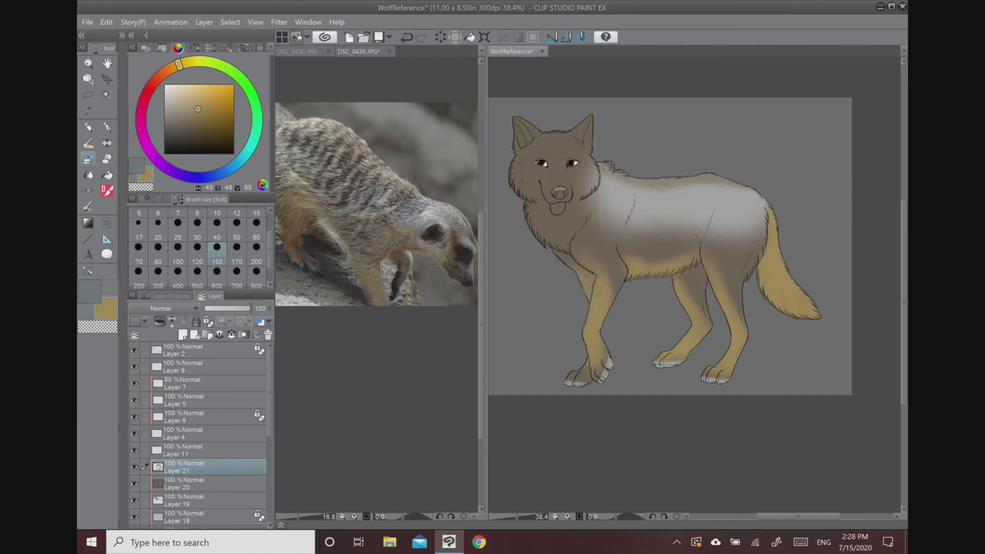
{"action": "key", "text": "b"}
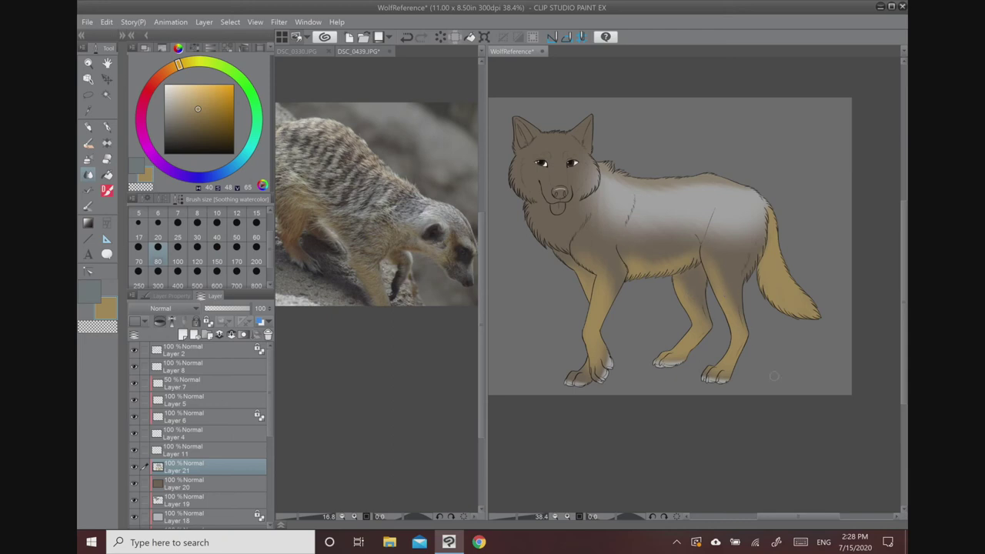
- Sample the light grey from the wolf's back and airbrush the forehead and muzzle at size 170
{"action": "left_click", "coordinate": [360, 52]}
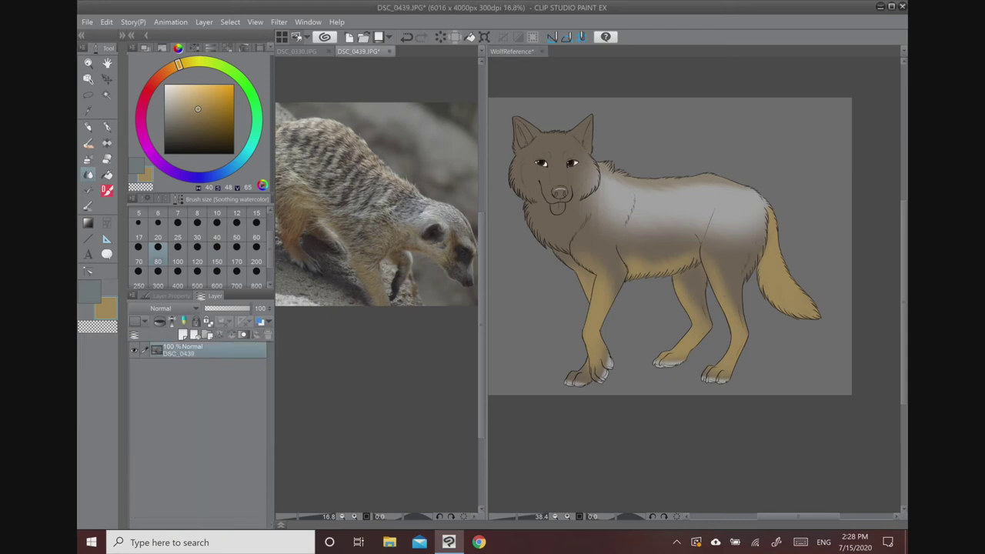
{"action": "left_click", "coordinate": [644, 200]}
{"action": "left_click", "coordinate": [650, 201], "text": "alt"}
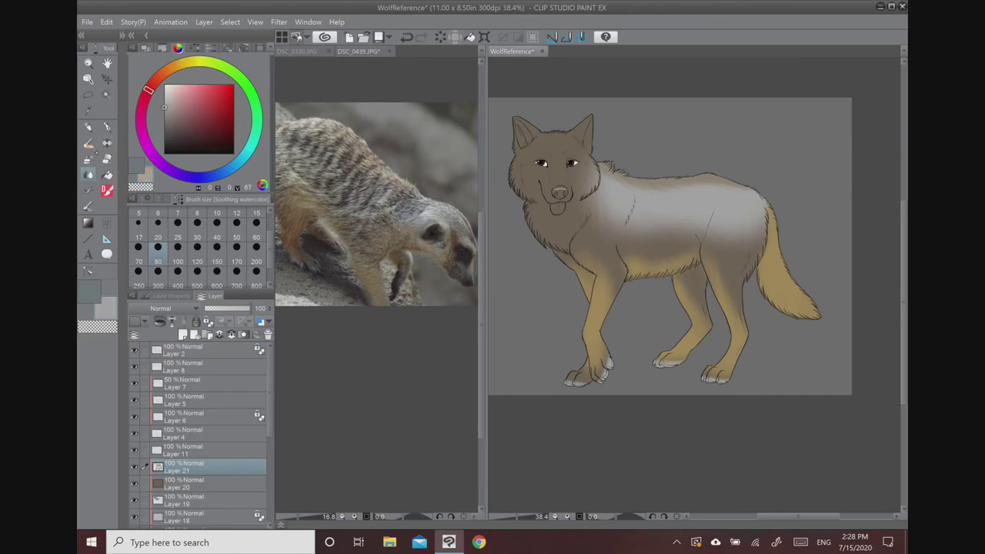
{"action": "left_click", "coordinate": [89, 159]}
{"action": "left_click", "coordinate": [245, 253]}
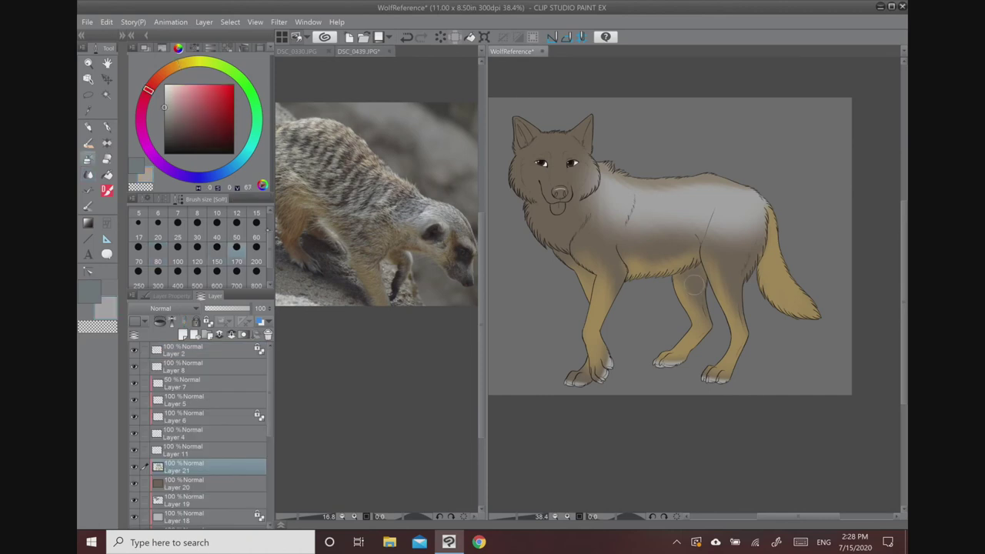
{"action": "mouse_move", "coordinate": [551, 148]}
{"action": "left_mouse_down"}
{"action": "mouse_move", "coordinate": [534, 154]}
{"action": "mouse_move", "coordinate": [557, 148]}
{"action": "mouse_move", "coordinate": [579, 163]}
{"action": "mouse_move", "coordinate": [552, 153]}
{"action": "mouse_move", "coordinate": [561, 189]}
{"action": "left_mouse_up"}
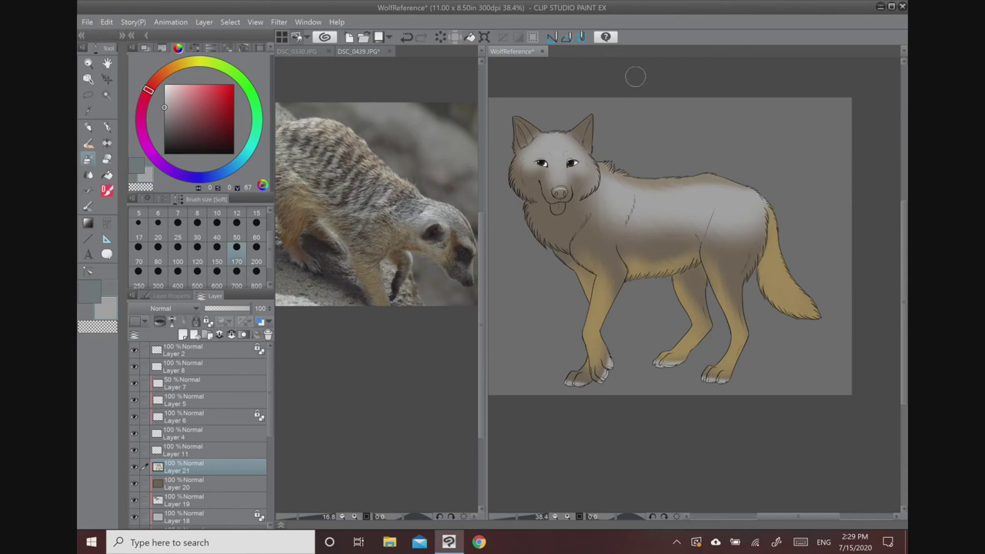
- Sample the golden tan from the front leg and airbrush it onto both cheeks
{"action": "left_click", "coordinate": [605, 296], "text": "alt"}
{"action": "left_click_drag", "start_coordinate": [532, 180], "coordinate": [538, 194]}
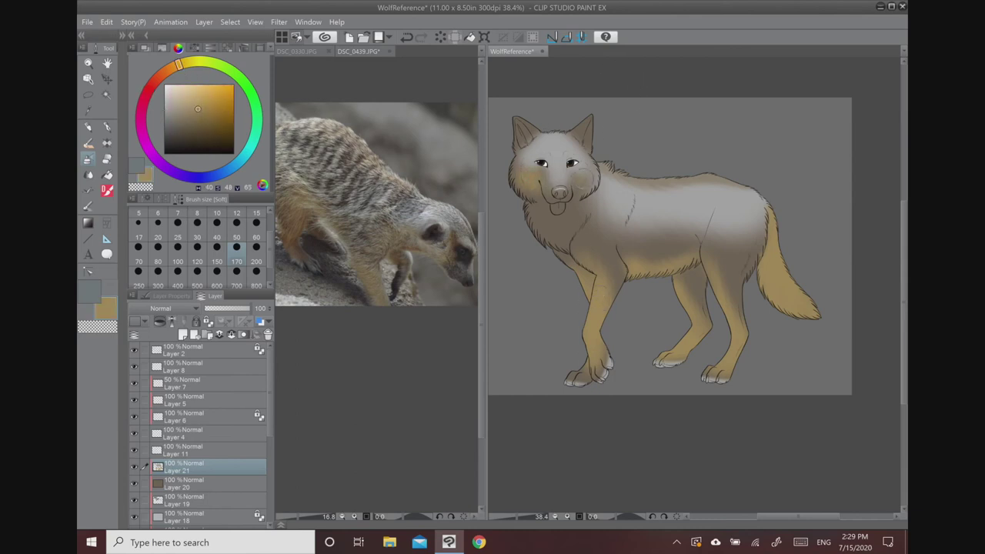
{"action": "key", "text": "b"}
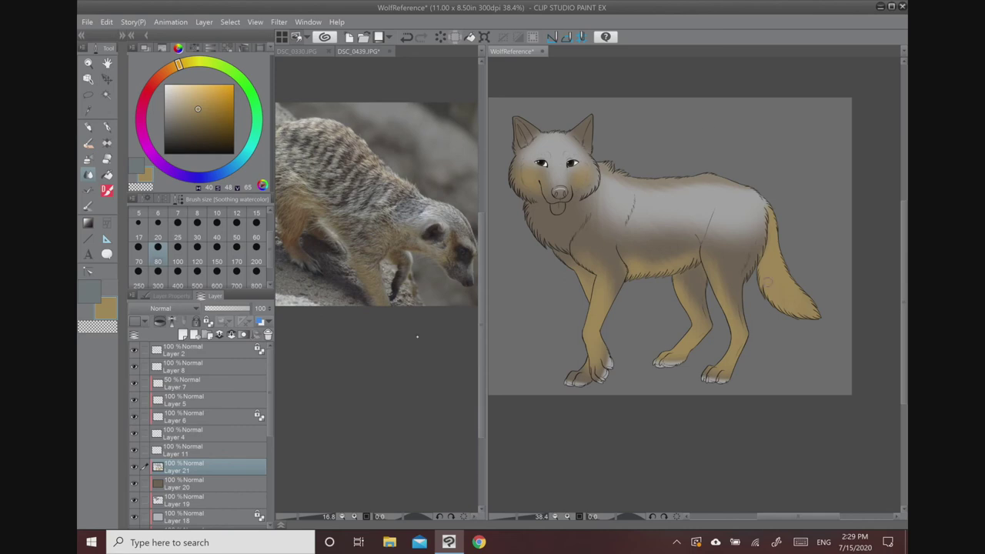
- Sample the meerkat's dark eye patch and paint matching patches with ragged lower edges around both wolf eyes, using the Mapping pen at size 70
{"action": "left_click", "coordinate": [476, 201]}
{"action": "right_click", "coordinate": [468, 254]}
{"action": "left_click", "coordinate": [562, 104]}
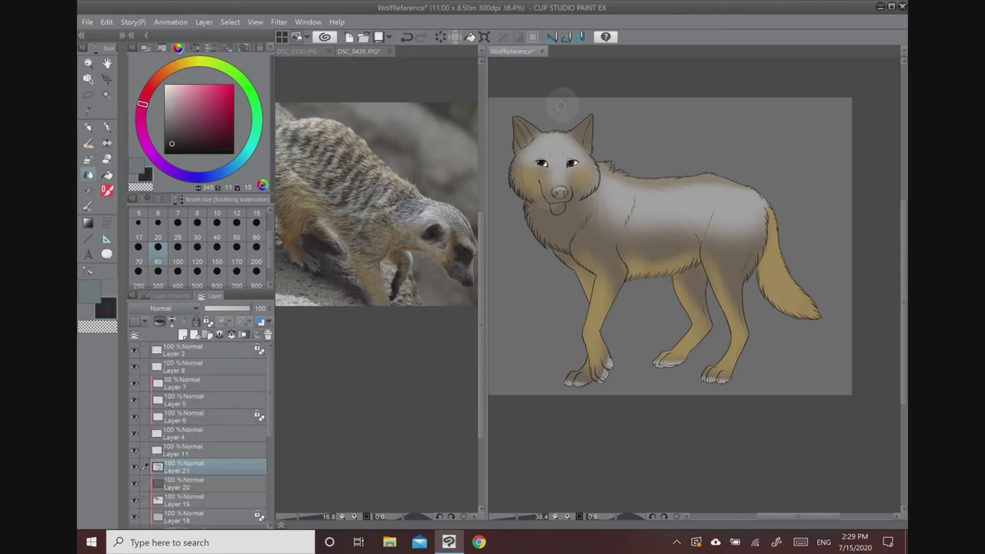
{"action": "scroll", "coordinate": [544, 139], "scroll_direction": "up", "scroll_amount": 6}
{"action": "left_click", "coordinate": [90, 159]}
{"action": "left_click", "coordinate": [256, 225]}
{"action": "key", "text": "p"}
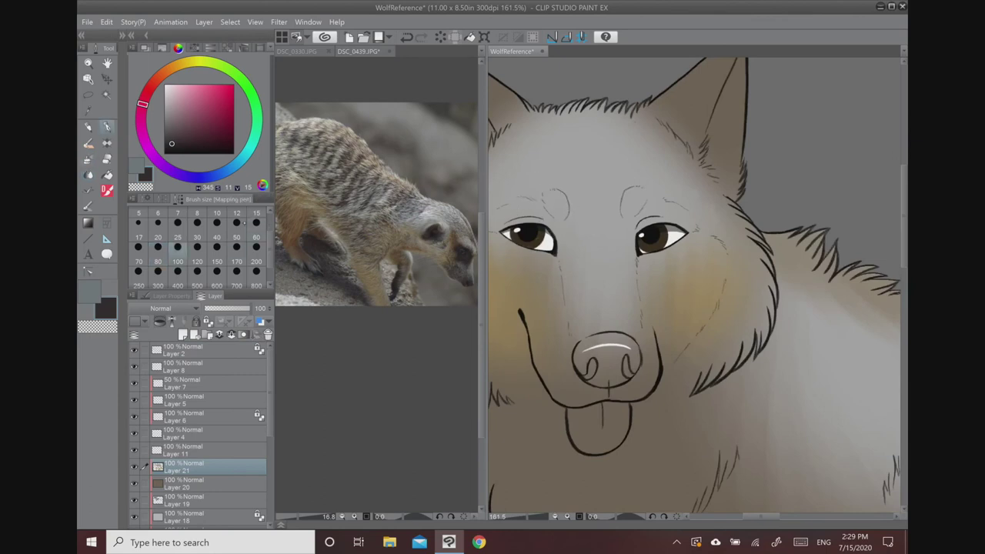
{"action": "left_click", "coordinate": [138, 253]}
{"action": "mouse_move", "coordinate": [503, 229]}
{"action": "left_mouse_down"}
{"action": "mouse_move", "coordinate": [529, 215]}
{"action": "mouse_move", "coordinate": [557, 229]}
{"action": "mouse_move", "coordinate": [556, 247]}
{"action": "mouse_move", "coordinate": [493, 230]}
{"action": "mouse_move", "coordinate": [568, 168]}
{"action": "mouse_move", "coordinate": [546, 191]}
{"action": "mouse_move", "coordinate": [593, 204]}
{"action": "left_mouse_up"}
{"action": "mouse_move", "coordinate": [534, 176]}
{"action": "left_mouse_down"}
{"action": "mouse_move", "coordinate": [538, 188]}
{"action": "mouse_move", "coordinate": [598, 205]}
{"action": "left_mouse_up"}
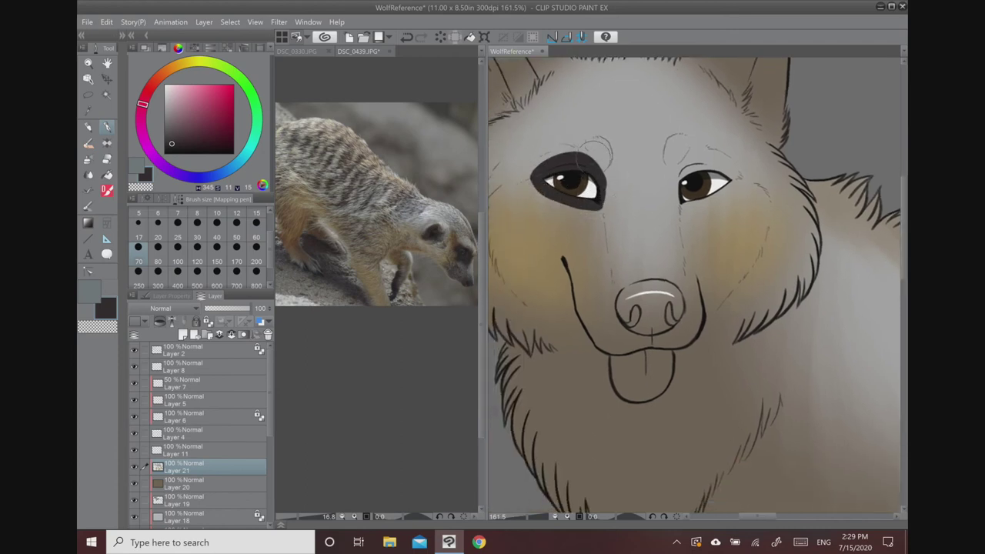
{"action": "mouse_move", "coordinate": [560, 205]}
{"action": "left_mouse_down"}
{"action": "mouse_move", "coordinate": [568, 221]}
{"action": "mouse_move", "coordinate": [607, 209]}
{"action": "left_mouse_up"}
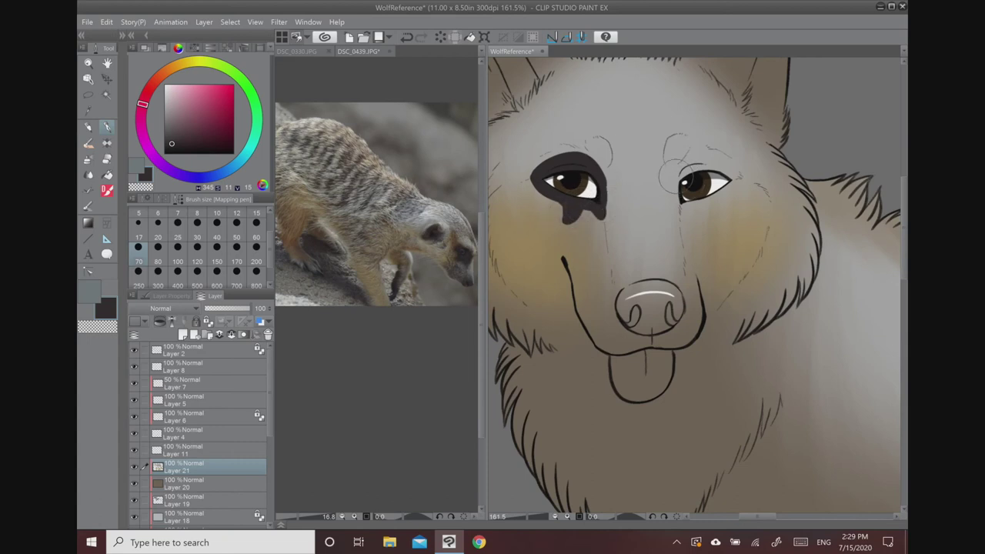
{"action": "mouse_move", "coordinate": [680, 197]}
{"action": "left_mouse_down"}
{"action": "mouse_move", "coordinate": [680, 208]}
{"action": "mouse_move", "coordinate": [685, 169]}
{"action": "mouse_move", "coordinate": [707, 163]}
{"action": "mouse_move", "coordinate": [737, 177]}
{"action": "left_mouse_up"}
{"action": "mouse_move", "coordinate": [681, 205]}
{"action": "left_mouse_down"}
{"action": "mouse_move", "coordinate": [714, 213]}
{"action": "mouse_move", "coordinate": [704, 204]}
{"action": "mouse_move", "coordinate": [733, 181]}
{"action": "left_mouse_up"}
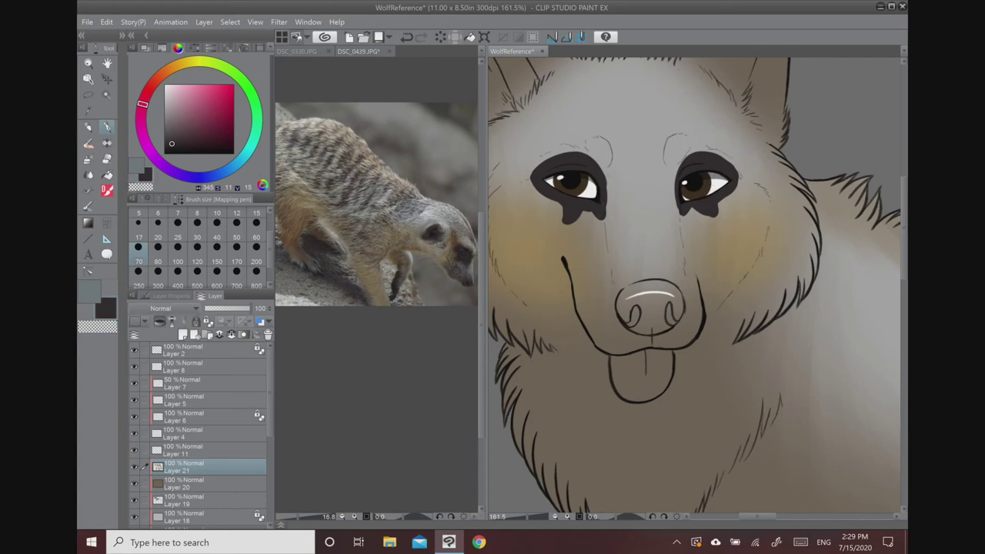
- Paint the nose in the same dark colour and the tongue in a pink of hue 350, saturation 17 and brightness 72
{"action": "mouse_move", "coordinate": [637, 308]}
{"action": "left_mouse_down"}
{"action": "mouse_move", "coordinate": [665, 319]}
{"action": "mouse_move", "coordinate": [638, 321]}
{"action": "mouse_move", "coordinate": [673, 310]}
{"action": "mouse_move", "coordinate": [613, 303]}
{"action": "mouse_move", "coordinate": [685, 338]}
{"action": "mouse_move", "coordinate": [688, 312]}
{"action": "mouse_move", "coordinate": [673, 315]}
{"action": "mouse_move", "coordinate": [692, 311]}
{"action": "mouse_move", "coordinate": [659, 341]}
{"action": "mouse_move", "coordinate": [690, 313]}
{"action": "mouse_move", "coordinate": [646, 306]}
{"action": "left_mouse_up"}
{"action": "left_click", "coordinate": [686, 337], "text": "alt"}
{"action": "left_click", "coordinate": [143, 99]}
{"action": "left_click", "coordinate": [176, 104]}
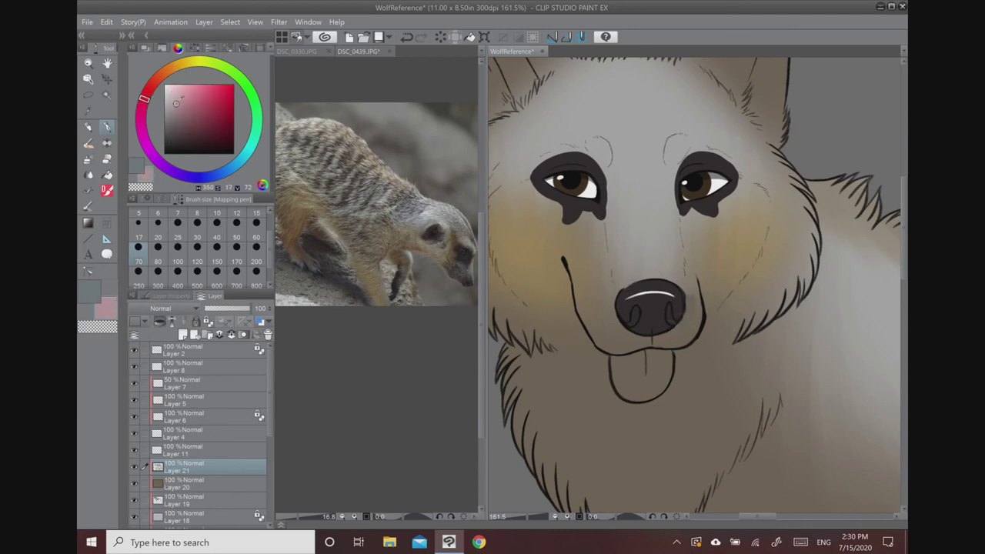
{"action": "mouse_move", "coordinate": [623, 375]}
{"action": "left_mouse_down"}
{"action": "mouse_move", "coordinate": [646, 375]}
{"action": "mouse_move", "coordinate": [625, 373]}
{"action": "mouse_move", "coordinate": [638, 363]}
{"action": "mouse_move", "coordinate": [627, 353]}
{"action": "mouse_move", "coordinate": [657, 363]}
{"action": "mouse_move", "coordinate": [619, 366]}
{"action": "mouse_move", "coordinate": [613, 392]}
{"action": "mouse_move", "coordinate": [605, 377]}
{"action": "mouse_move", "coordinate": [662, 373]}
{"action": "mouse_move", "coordinate": [636, 404]}
{"action": "mouse_move", "coordinate": [656, 363]}
{"action": "mouse_move", "coordinate": [677, 378]}
{"action": "mouse_move", "coordinate": [662, 356]}
{"action": "left_mouse_up"}
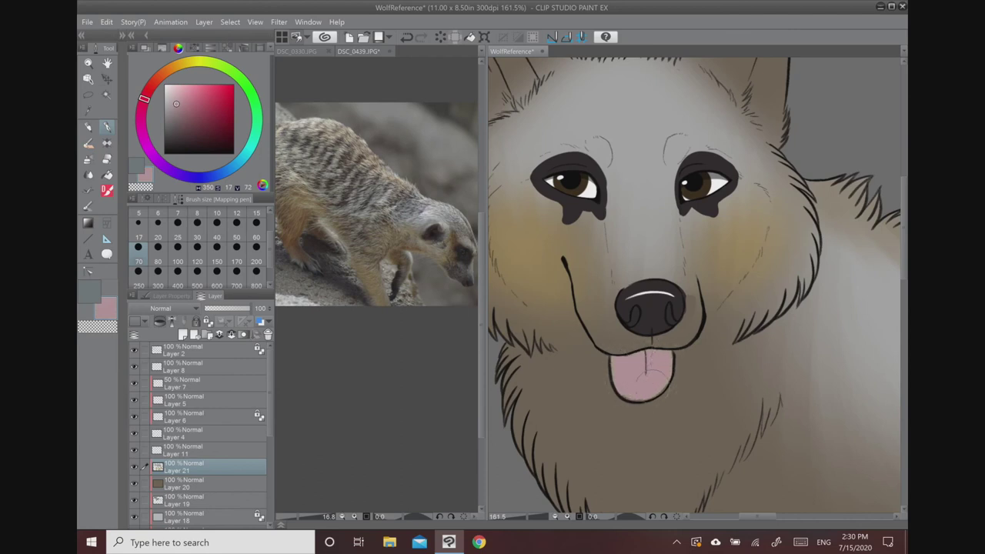
{"action": "left_click_drag", "start_coordinate": [635, 402], "coordinate": [650, 363]}
- Sample the dark stripe colour from the meerkat's back and paint the first broken, slanted fur stripe behind the wolf's neck
{"action": "scroll", "coordinate": [653, 363], "scroll_direction": "down", "scroll_amount": 5}
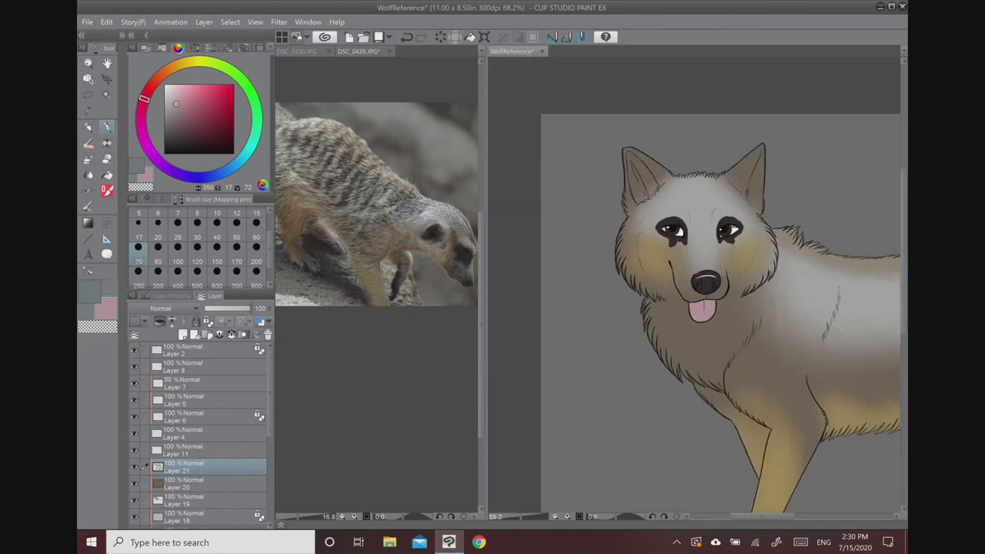
{"action": "scroll", "coordinate": [694, 284], "scroll_direction": "down", "scroll_amount": 3}
{"action": "left_click_drag", "start_coordinate": [693, 285], "coordinate": [714, 269]}
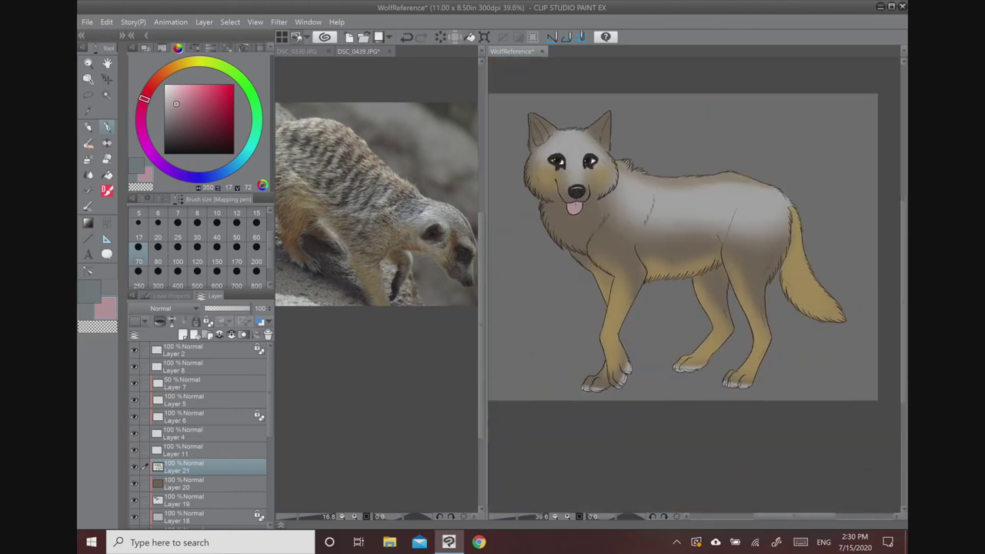
{"action": "left_click", "coordinate": [448, 336]}
{"action": "left_click_drag", "start_coordinate": [449, 336], "coordinate": [493, 376]}
{"action": "left_click", "coordinate": [594, 126]}
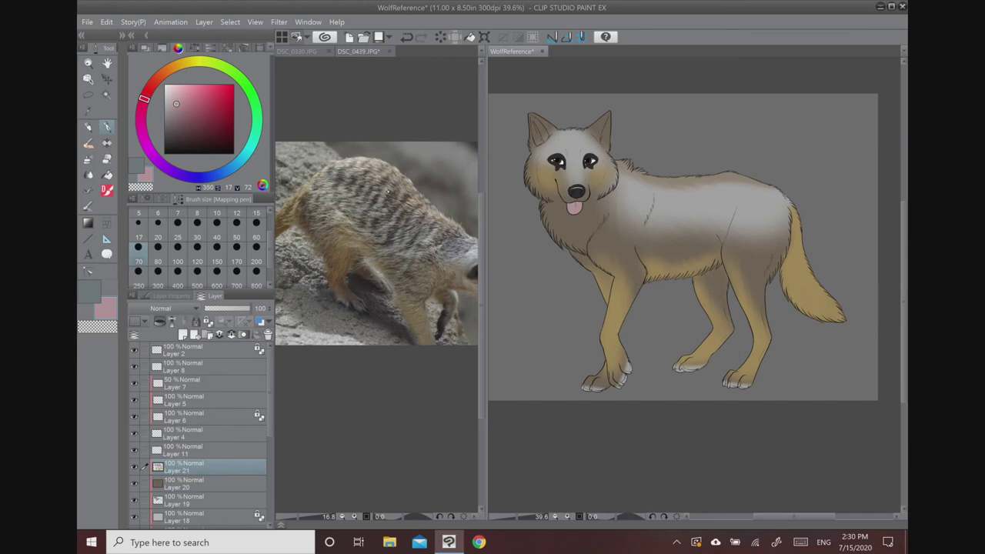
{"action": "left_click", "coordinate": [388, 197]}
{"action": "left_click", "coordinate": [389, 197], "text": "alt"}
{"action": "left_click", "coordinate": [389, 197], "text": "alt"}
{"action": "left_click", "coordinate": [685, 105]}
{"action": "left_click_drag", "start_coordinate": [693, 223], "coordinate": [638, 253]}
{"action": "scroll", "coordinate": [654, 258], "scroll_direction": "up", "scroll_amount": 3}
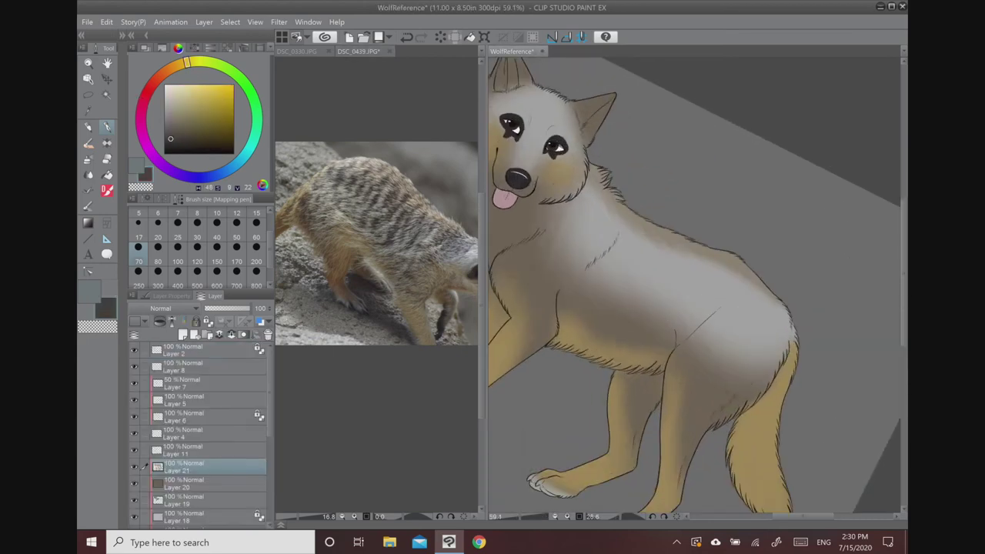
{"action": "left_click_drag", "start_coordinate": [570, 262], "coordinate": [609, 199]}
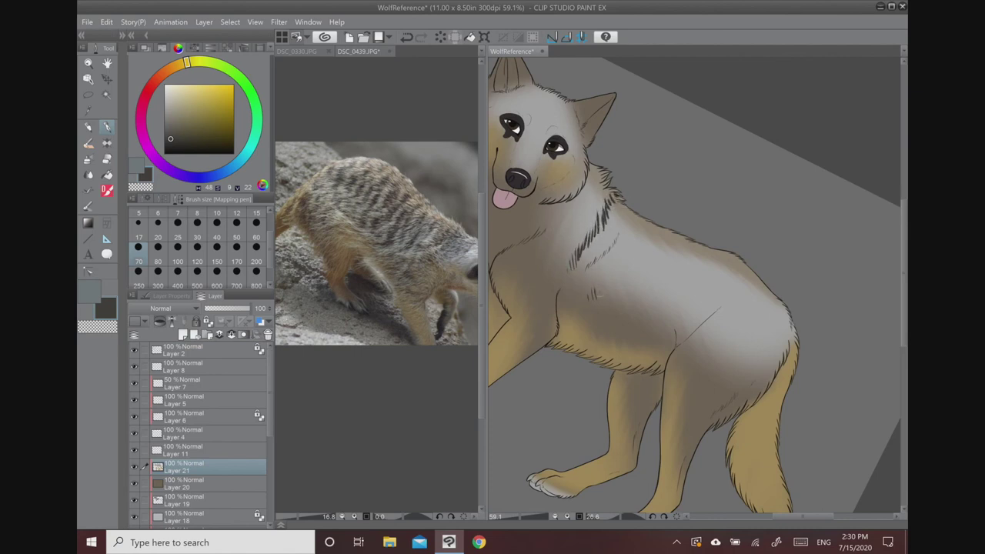
- Flip the view of the meerkat reference photo DSC_0439.JPG horizontally so it faces the same way as the wolf
{"action": "left_click", "coordinate": [358, 51]}
{"action": "left_click", "coordinate": [255, 22]}
{"action": "mouse_move", "coordinate": [272, 35]}
{"action": "left_click", "coordinate": [466, 102]}
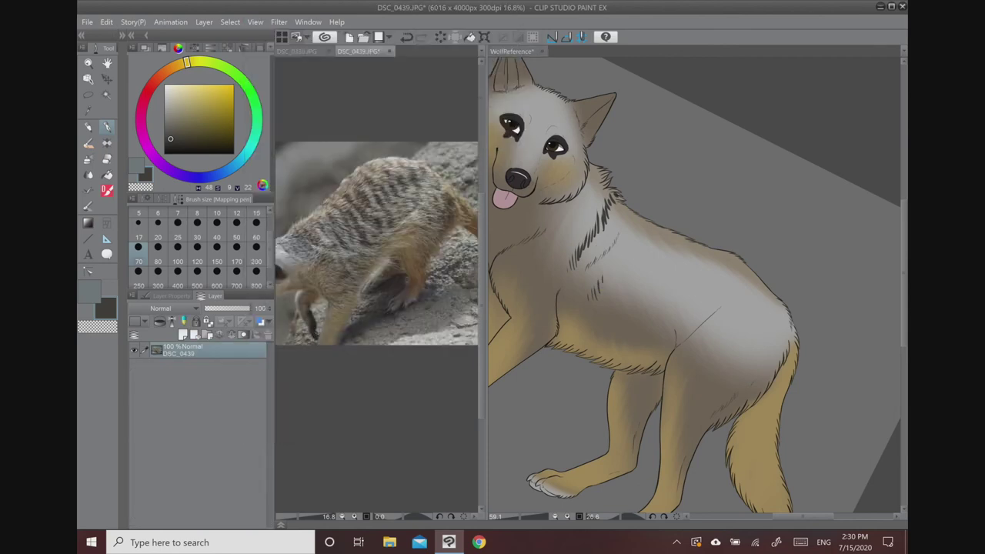
{"action": "left_click", "coordinate": [591, 251]}
- Paint rows of short, dark, slanted strokes forming broken stripes across the wolf's back from the shoulder to the rump
{"action": "left_click_drag", "start_coordinate": [586, 303], "coordinate": [633, 221]}
{"action": "left_click_drag", "start_coordinate": [589, 281], "coordinate": [622, 202]}
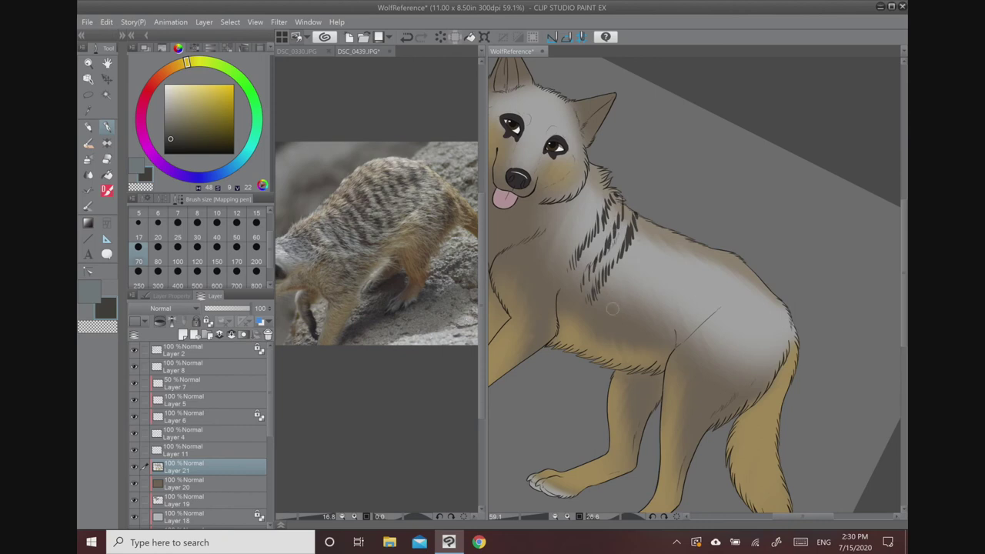
{"action": "left_click_drag", "start_coordinate": [619, 305], "coordinate": [656, 221]}
{"action": "mouse_move", "coordinate": [645, 300]}
{"action": "left_mouse_down"}
{"action": "mouse_move", "coordinate": [683, 221]}
{"action": "mouse_move", "coordinate": [678, 208]}
{"action": "mouse_move", "coordinate": [669, 301]}
{"action": "mouse_move", "coordinate": [693, 254]}
{"action": "left_mouse_up"}
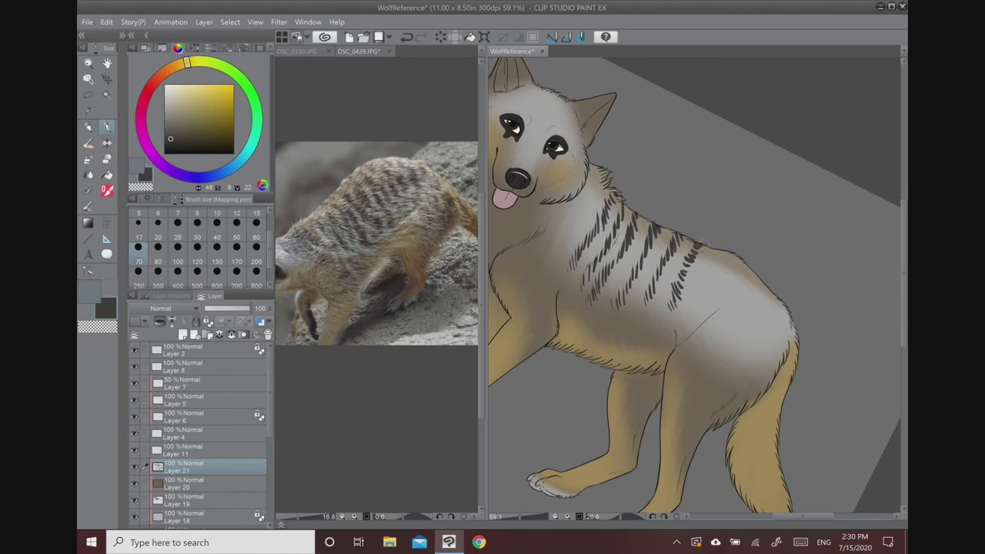
{"action": "left_click_drag", "start_coordinate": [620, 242], "coordinate": [626, 233]}
{"action": "mouse_move", "coordinate": [627, 240]}
{"action": "left_mouse_down"}
{"action": "mouse_move", "coordinate": [637, 227]}
{"action": "mouse_move", "coordinate": [686, 229]}
{"action": "left_mouse_up"}
{"action": "left_click_drag", "start_coordinate": [629, 266], "coordinate": [636, 248]}
{"action": "mouse_move", "coordinate": [640, 266]}
{"action": "left_mouse_down"}
{"action": "mouse_move", "coordinate": [648, 247]}
{"action": "mouse_move", "coordinate": [672, 258]}
{"action": "left_mouse_up"}
{"action": "left_click_drag", "start_coordinate": [674, 275], "coordinate": [683, 265]}
{"action": "left_click_drag", "start_coordinate": [664, 306], "coordinate": [665, 282]}
{"action": "left_click_drag", "start_coordinate": [651, 302], "coordinate": [653, 277]}
{"action": "mouse_move", "coordinate": [637, 290]}
{"action": "left_mouse_down"}
{"action": "mouse_move", "coordinate": [643, 274]}
{"action": "mouse_move", "coordinate": [730, 269]}
{"action": "left_mouse_up"}
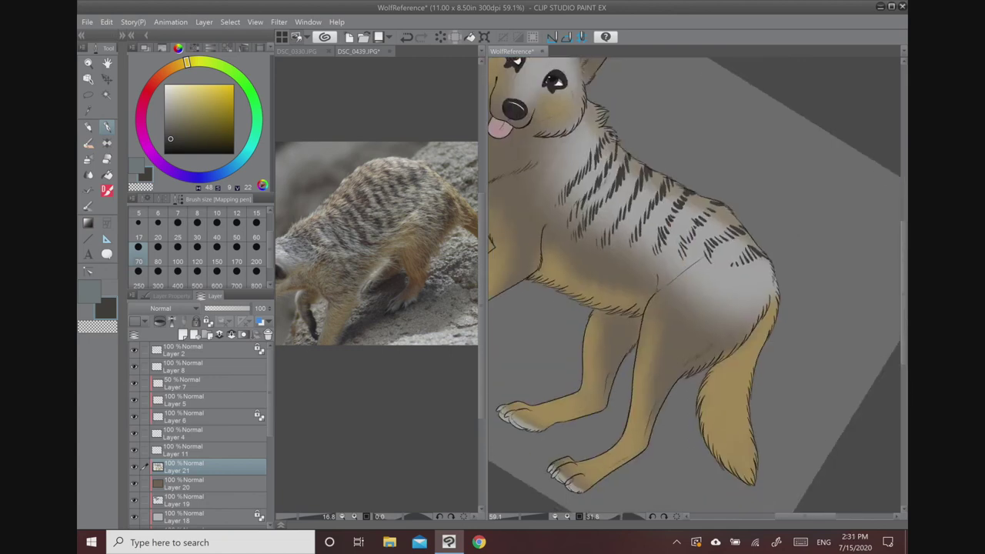
- Sample the light grey fur, lighten it to brightness 82 with saturation 0, and paint pale strokes beside the dark back stripes
{"action": "left_click", "coordinate": [572, 163], "text": "alt"}
{"action": "left_click_drag", "start_coordinate": [165, 108], "coordinate": [163, 96]}
{"action": "left_click_drag", "start_coordinate": [559, 192], "coordinate": [597, 133]}
{"action": "left_click_drag", "start_coordinate": [578, 207], "coordinate": [584, 195]}
{"action": "left_click_drag", "start_coordinate": [582, 194], "coordinate": [594, 176]}
{"action": "left_click_drag", "start_coordinate": [589, 177], "coordinate": [595, 166]}
{"action": "mouse_move", "coordinate": [582, 203]}
{"action": "left_mouse_down"}
{"action": "mouse_move", "coordinate": [594, 172]}
{"action": "mouse_move", "coordinate": [605, 189]}
{"action": "mouse_move", "coordinate": [620, 173]}
{"action": "left_mouse_up"}
{"action": "left_click_drag", "start_coordinate": [613, 216], "coordinate": [630, 184]}
{"action": "left_click_drag", "start_coordinate": [637, 231], "coordinate": [646, 198]}
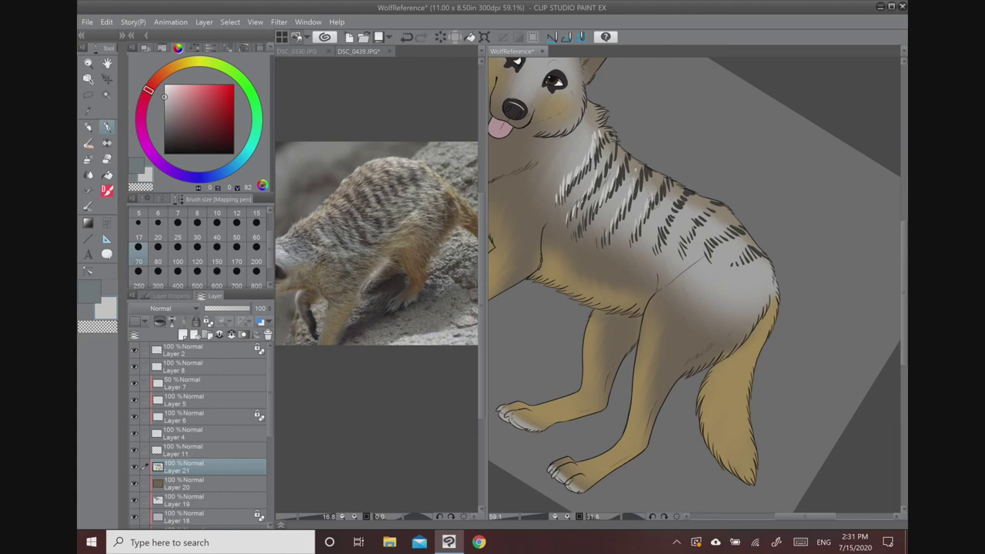
{"action": "left_click_drag", "start_coordinate": [657, 233], "coordinate": [676, 195]}
{"action": "left_click_drag", "start_coordinate": [682, 240], "coordinate": [706, 205]}
{"action": "mouse_move", "coordinate": [712, 240]}
{"action": "left_mouse_down"}
{"action": "mouse_move", "coordinate": [721, 222]}
{"action": "mouse_move", "coordinate": [737, 220]}
{"action": "left_mouse_up"}
{"action": "left_click_drag", "start_coordinate": [737, 264], "coordinate": [756, 235]}
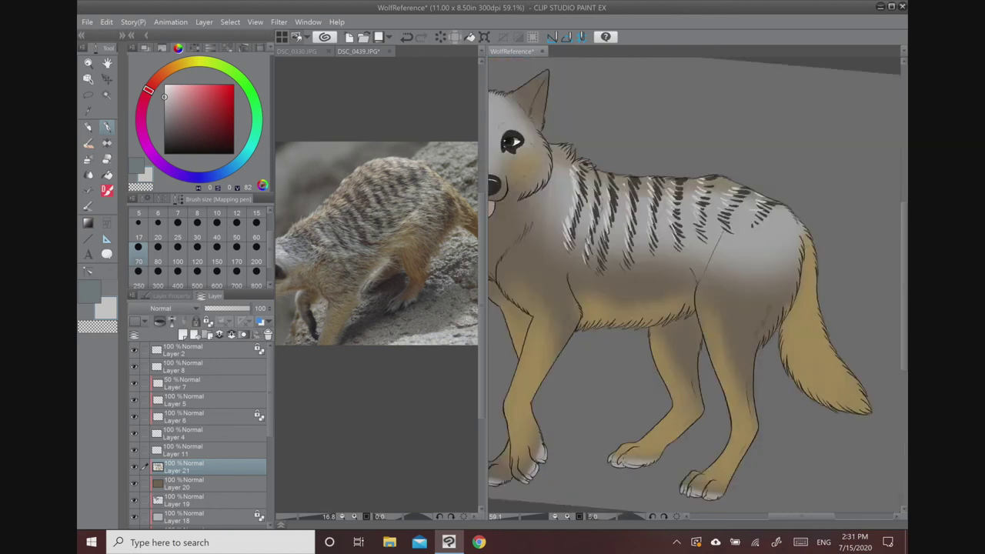
- Sample the dark stripe colour and darken both of the wolf's ears with the Soft airbrush at size 60, following the meerkat's head
{"action": "scroll", "coordinate": [694, 262], "scroll_direction": "down", "scroll_amount": 3}
{"action": "key", "text": "ctrl+0"}
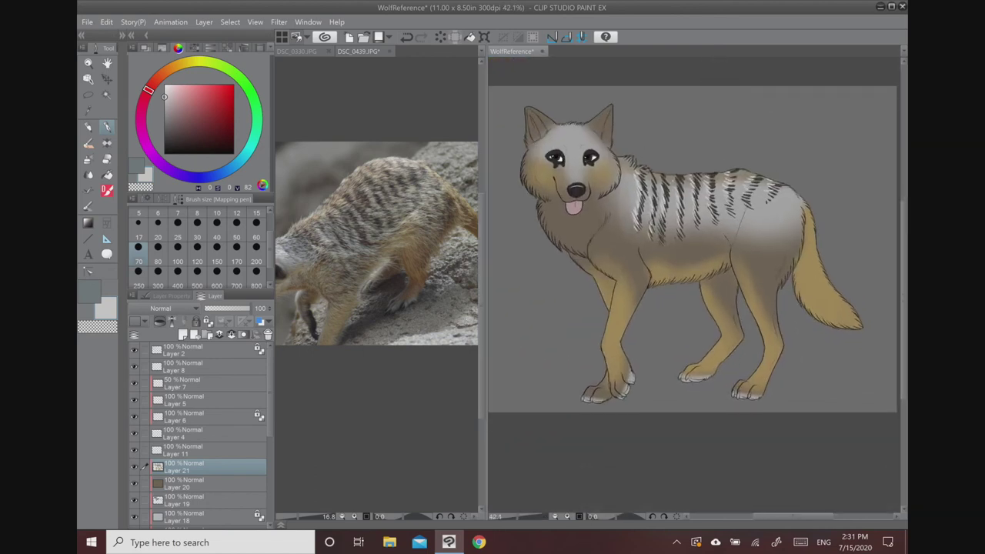
{"action": "left_click", "coordinate": [354, 254]}
{"action": "left_click_drag", "start_coordinate": [354, 254], "coordinate": [437, 232]}
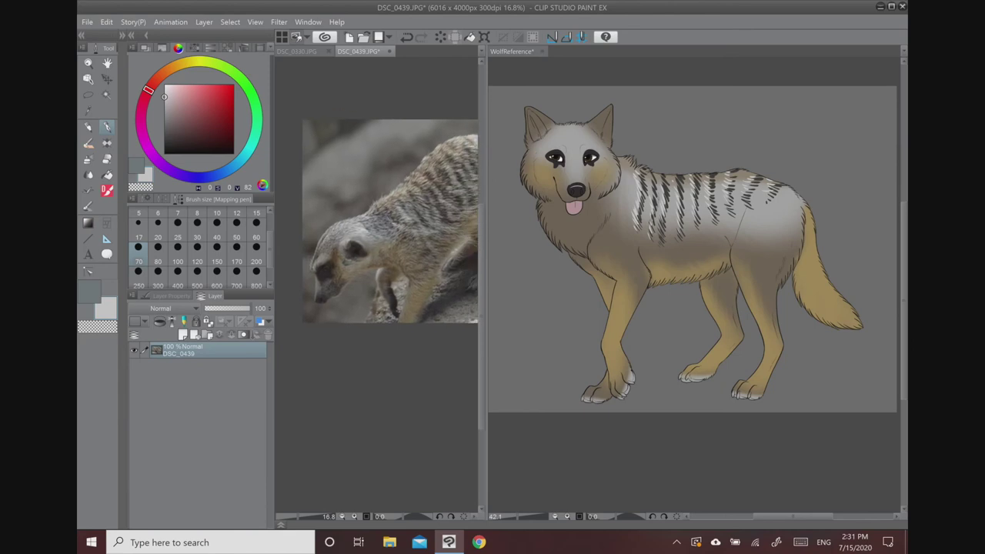
{"action": "left_click", "coordinate": [659, 135]}
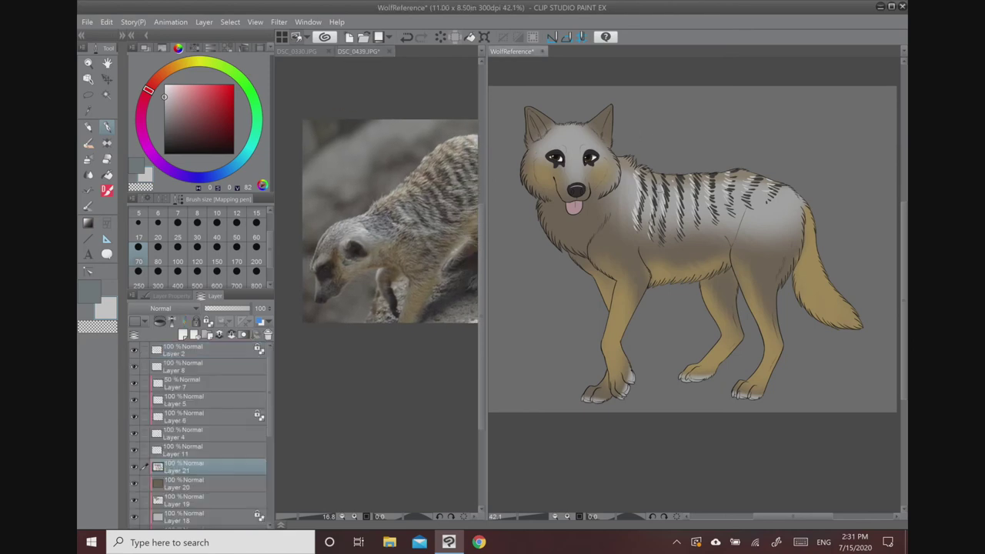
{"action": "left_click", "coordinate": [712, 188], "text": "alt"}
{"action": "left_click", "coordinate": [87, 159]}
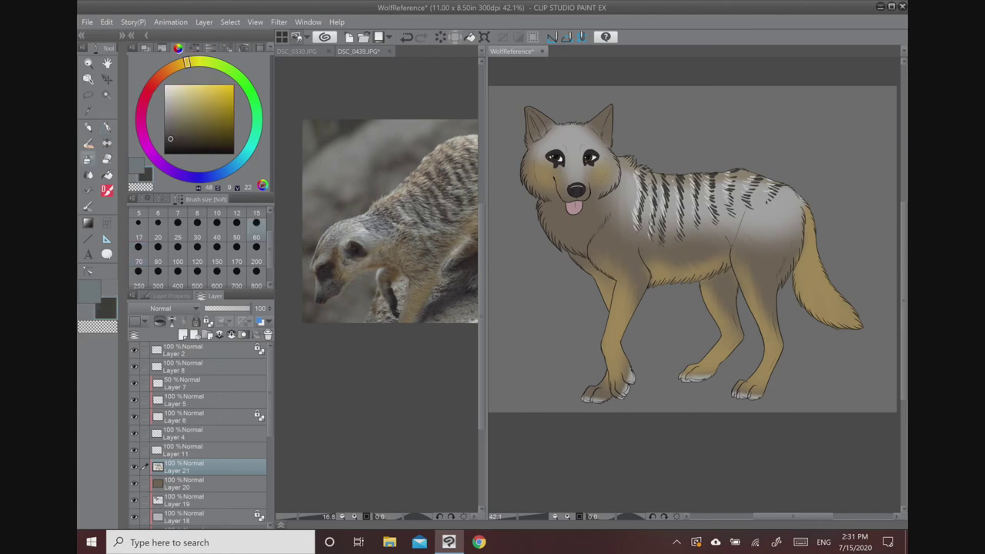
{"action": "mouse_move", "coordinate": [528, 110]}
{"action": "left_mouse_down"}
{"action": "mouse_move", "coordinate": [531, 129]}
{"action": "mouse_move", "coordinate": [541, 117]}
{"action": "mouse_move", "coordinate": [534, 137]}
{"action": "mouse_move", "coordinate": [544, 140]}
{"action": "left_mouse_up"}
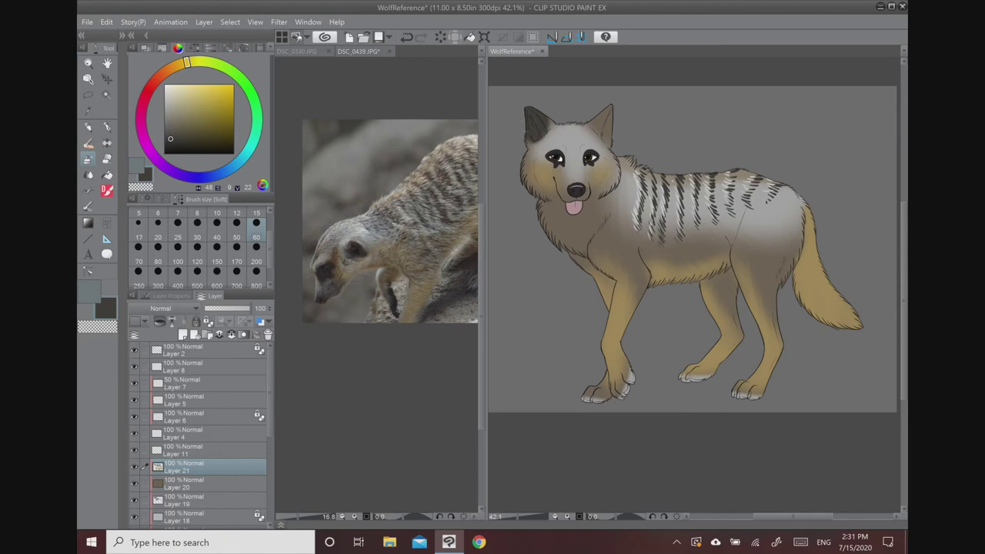
{"action": "mouse_move", "coordinate": [608, 111]}
{"action": "left_mouse_down"}
{"action": "mouse_move", "coordinate": [597, 128]}
{"action": "mouse_move", "coordinate": [604, 120]}
{"action": "left_mouse_up"}
- Hide the colour layers of all earlier wolf versions from Layer 21 down to Layer 10, leaving the plain tan Layer 3 visible
{"action": "left_click", "coordinate": [134, 467]}
{"action": "left_click_drag", "start_coordinate": [270, 434], "coordinate": [270, 467]}
{"action": "left_click", "coordinate": [135, 416]}
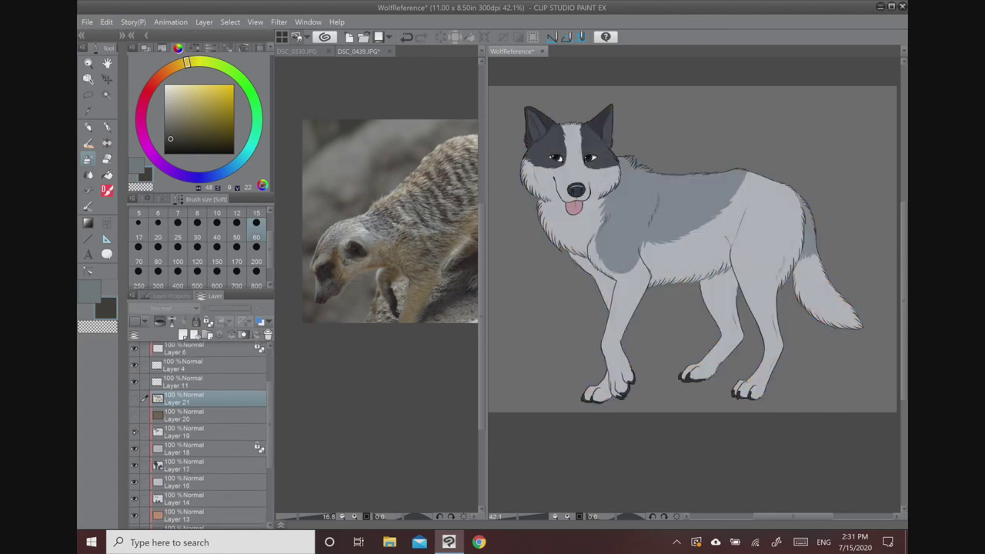
{"action": "left_click", "coordinate": [135, 446]}
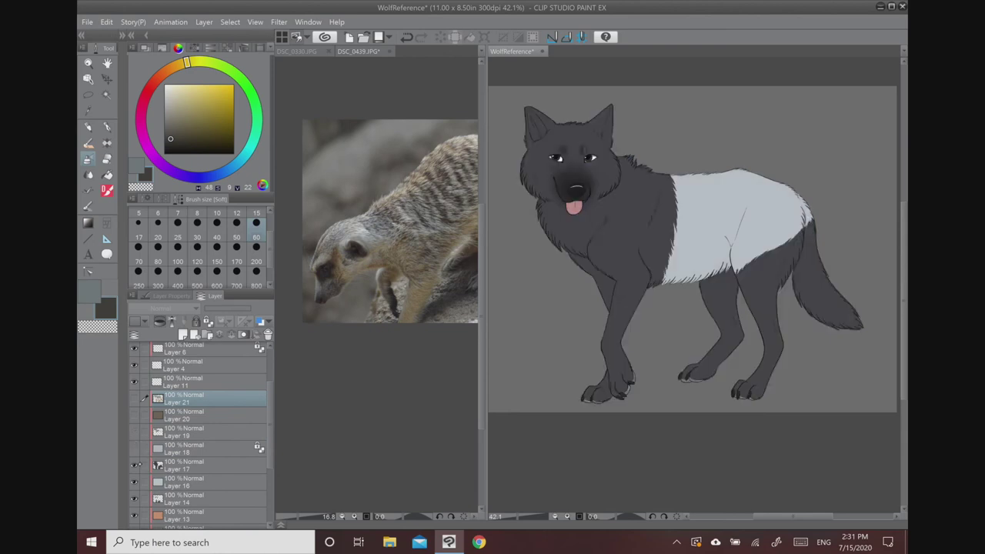
{"action": "left_click", "coordinate": [134, 465]}
{"action": "left_click", "coordinate": [135, 482]}
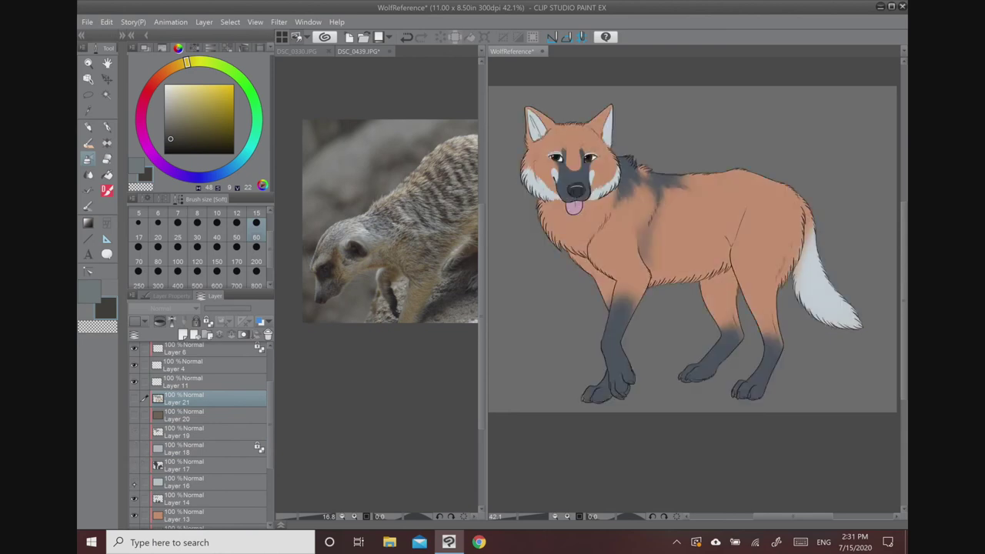
{"action": "left_click", "coordinate": [135, 499]}
{"action": "left_click_drag", "start_coordinate": [268, 427], "coordinate": [269, 458]}
{"action": "left_click", "coordinate": [134, 448]}
{"action": "left_click", "coordinate": [134, 466]}
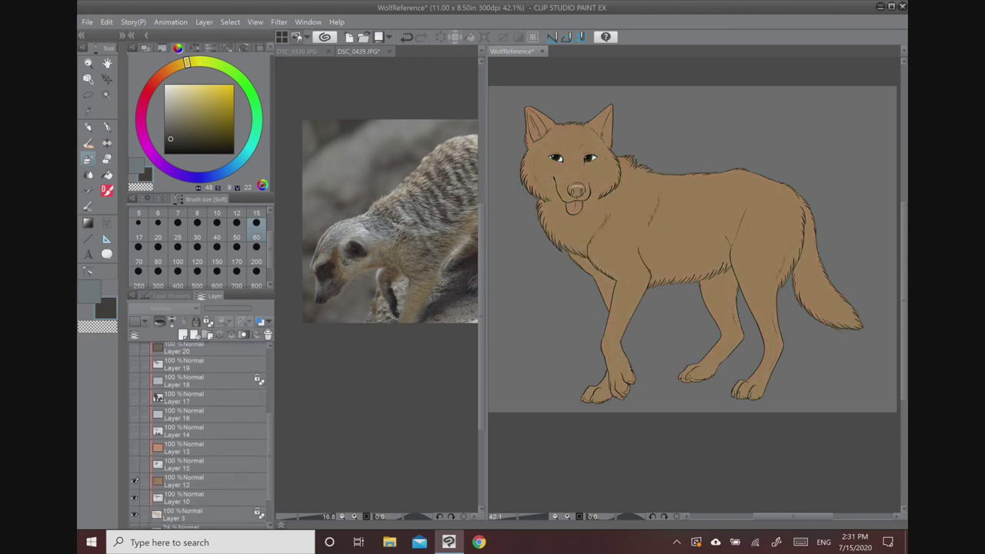
{"action": "left_click", "coordinate": [135, 481]}
{"action": "left_click_drag", "start_coordinate": [269, 425], "coordinate": [269, 446]}
{"action": "left_click", "coordinate": [134, 455]}
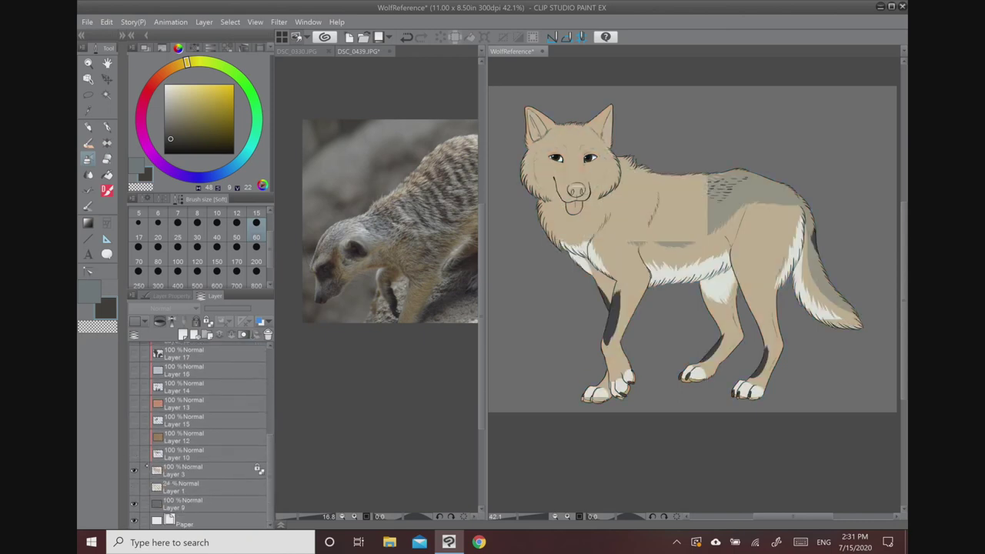
{"action": "left_click", "coordinate": [135, 471]}
{"action": "left_click", "coordinate": [134, 470]}
- Add a new layer above Layer 3 and fill it with a neutral grey of saturation 0 and brightness 50
{"action": "left_click", "coordinate": [174, 471]}
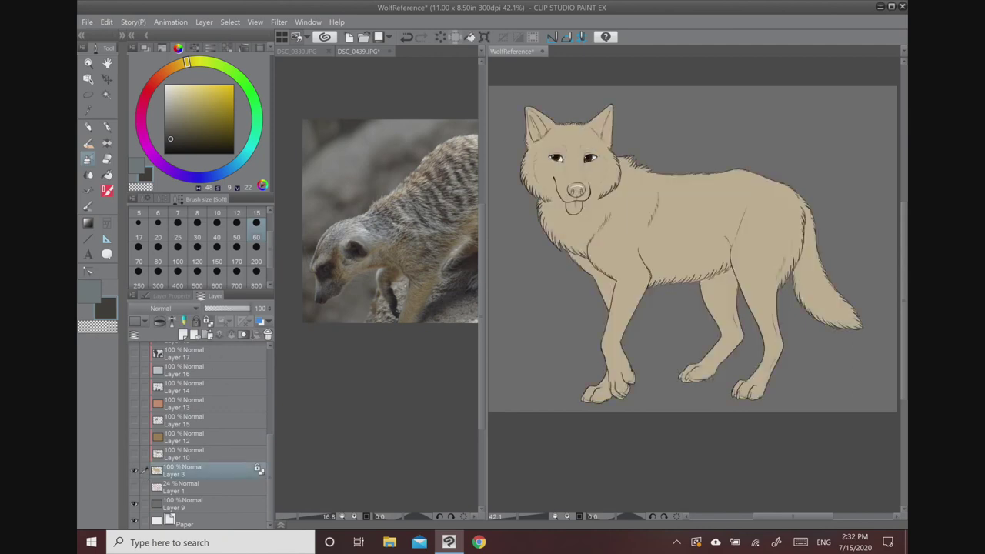
{"action": "left_click", "coordinate": [182, 336]}
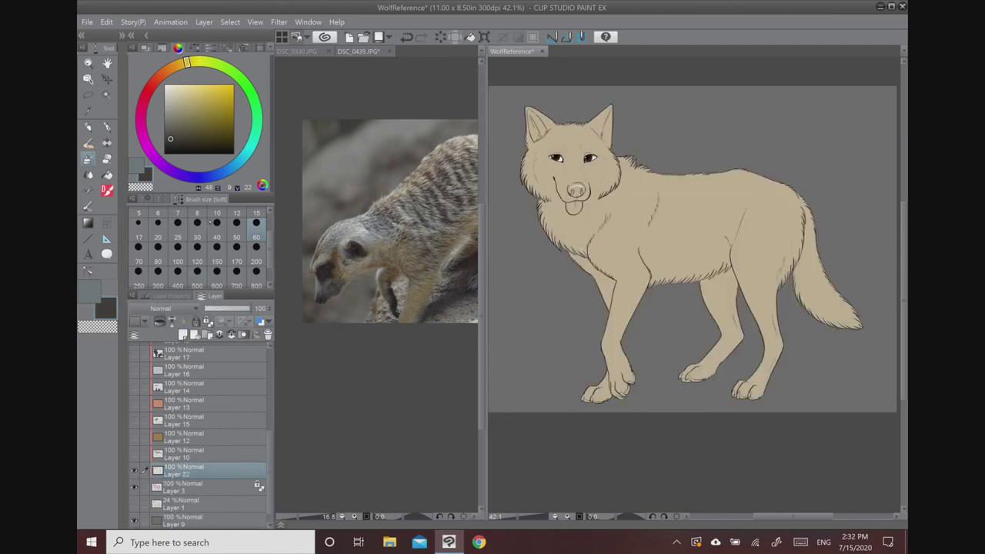
{"action": "left_click_drag", "start_coordinate": [174, 113], "coordinate": [151, 114]}
{"action": "left_click", "coordinate": [106, 22]}
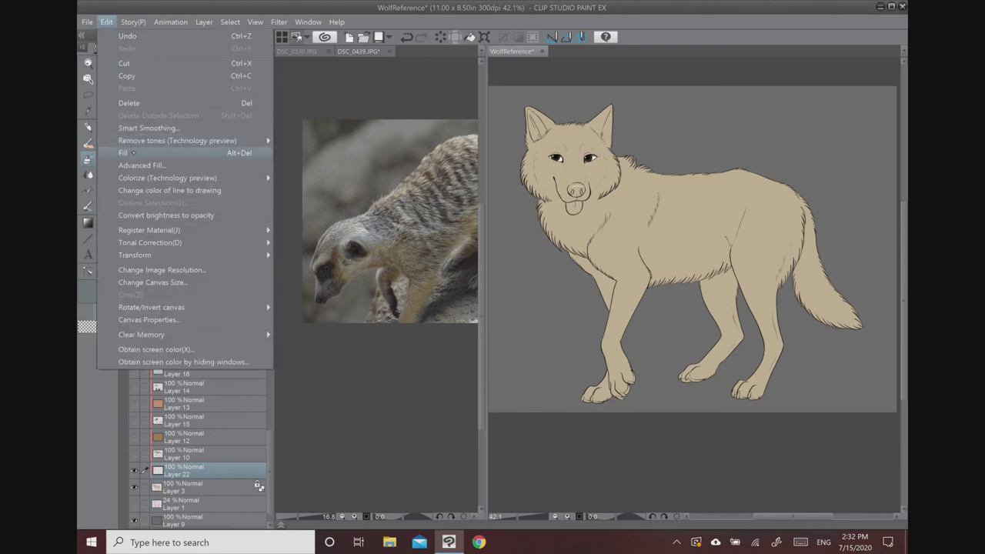
{"action": "left_click", "coordinate": [123, 151]}
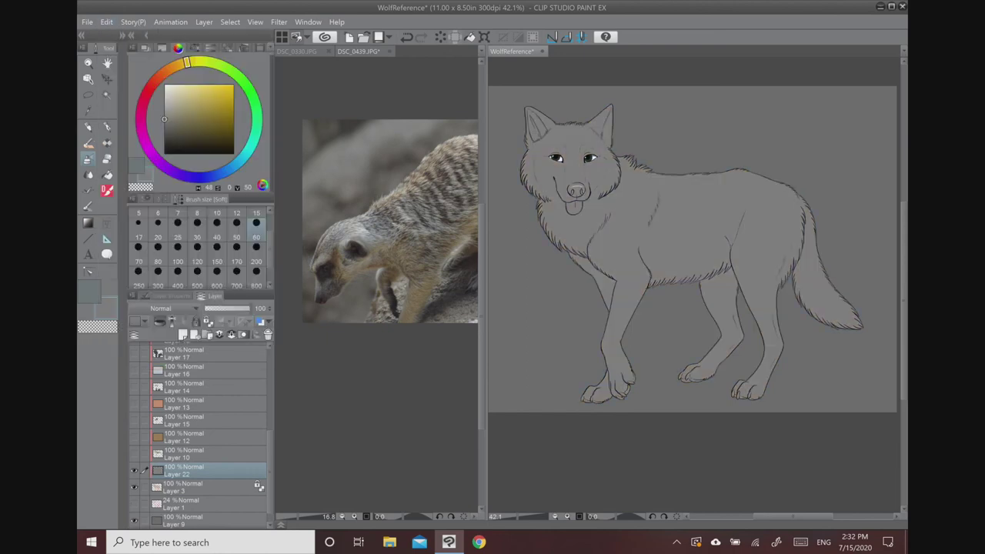
- Fill the irises on Layer 6 with an orange-brown of hue 23, saturation 45 and brightness 68
{"action": "scroll", "coordinate": [248, 365], "scroll_direction": "up", "scroll_amount": 5}
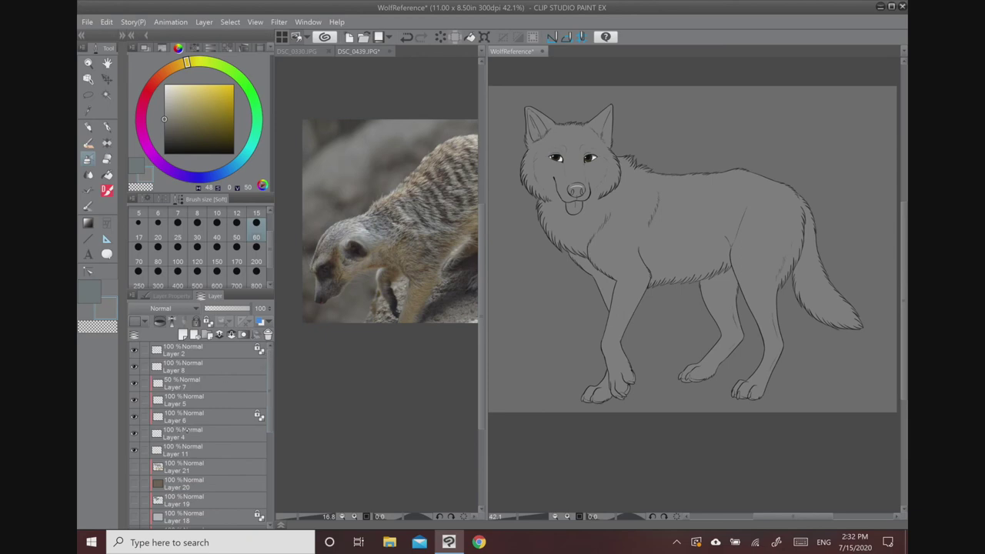
{"action": "left_click", "coordinate": [187, 431]}
{"action": "left_click", "coordinate": [179, 416]}
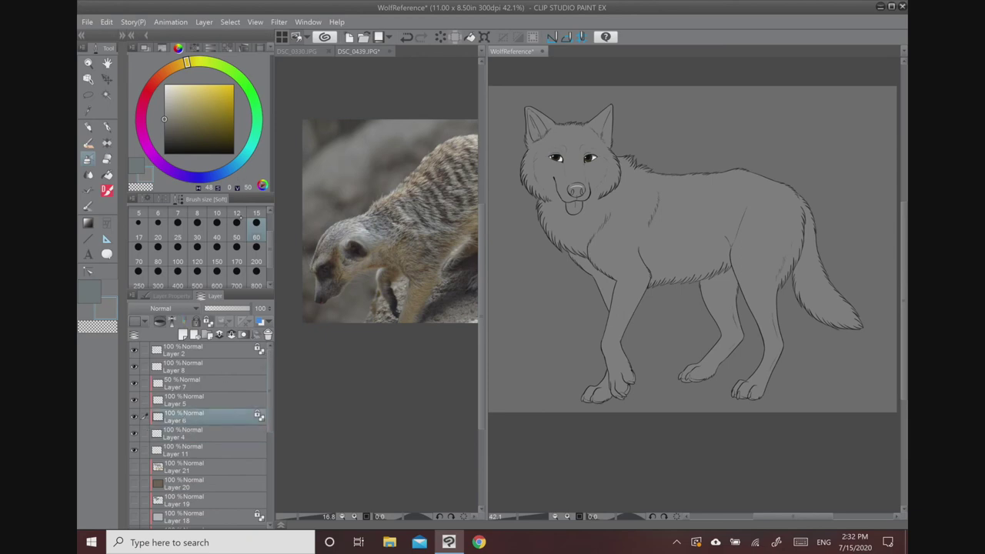
{"action": "left_click", "coordinate": [217, 175]}
{"action": "mouse_move", "coordinate": [165, 109]}
{"action": "left_mouse_down"}
{"action": "mouse_move", "coordinate": [182, 99]}
{"action": "mouse_move", "coordinate": [198, 114]}
{"action": "mouse_move", "coordinate": [188, 109]}
{"action": "left_mouse_up"}
{"action": "left_click", "coordinate": [152, 85]}
{"action": "left_click", "coordinate": [191, 98]}
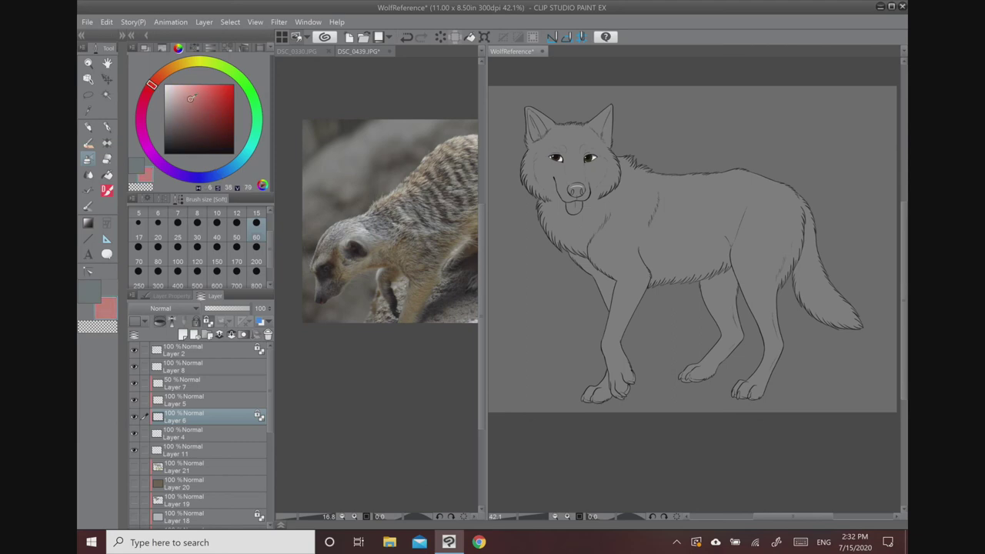
{"action": "left_click", "coordinate": [161, 75]}
{"action": "left_click", "coordinate": [167, 71]}
{"action": "left_click_drag", "start_coordinate": [167, 70], "coordinate": [163, 72]}
{"action": "left_click", "coordinate": [195, 105]}
{"action": "left_click", "coordinate": [105, 23]}
{"action": "left_click", "coordinate": [129, 151]}
- Shade both irises with a darker brown of hue 23, saturation 59 and brightness 47, using the Soft airbrush at size 25
{"action": "scroll", "coordinate": [570, 140], "scroll_direction": "up", "scroll_amount": 4}
{"action": "left_click_drag", "start_coordinate": [654, 293], "coordinate": [694, 275]}
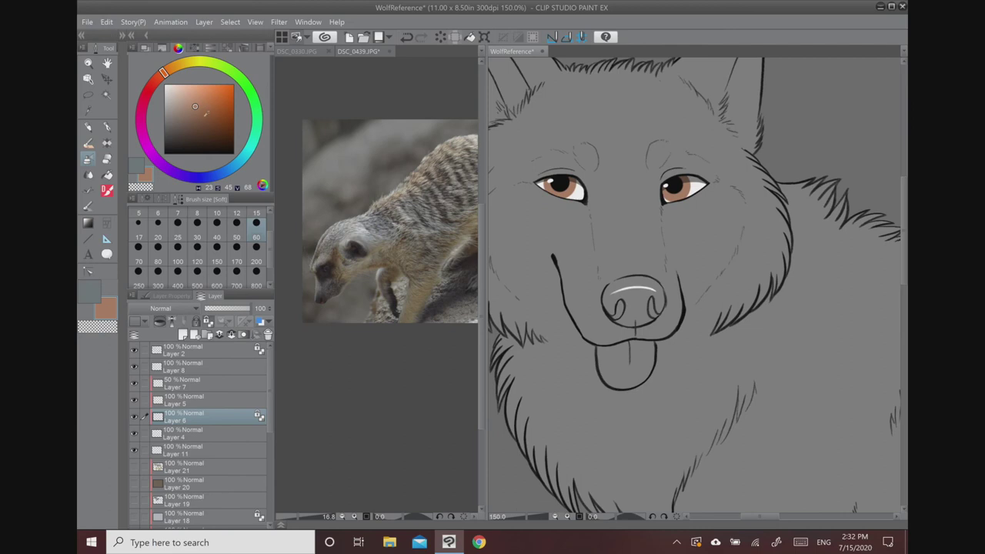
{"action": "left_click_drag", "start_coordinate": [205, 112], "coordinate": [205, 120]}
{"action": "left_click", "coordinate": [178, 223]}
{"action": "mouse_move", "coordinate": [545, 185]}
{"action": "left_mouse_down"}
{"action": "mouse_move", "coordinate": [567, 180]}
{"action": "mouse_move", "coordinate": [575, 190]}
{"action": "left_mouse_up"}
{"action": "left_click_drag", "start_coordinate": [665, 193], "coordinate": [694, 184]}
- Add a new layer directly above Layer 21 for the markings of the new grey wolf version
{"action": "scroll", "coordinate": [694, 192], "scroll_direction": "down", "scroll_amount": 5}
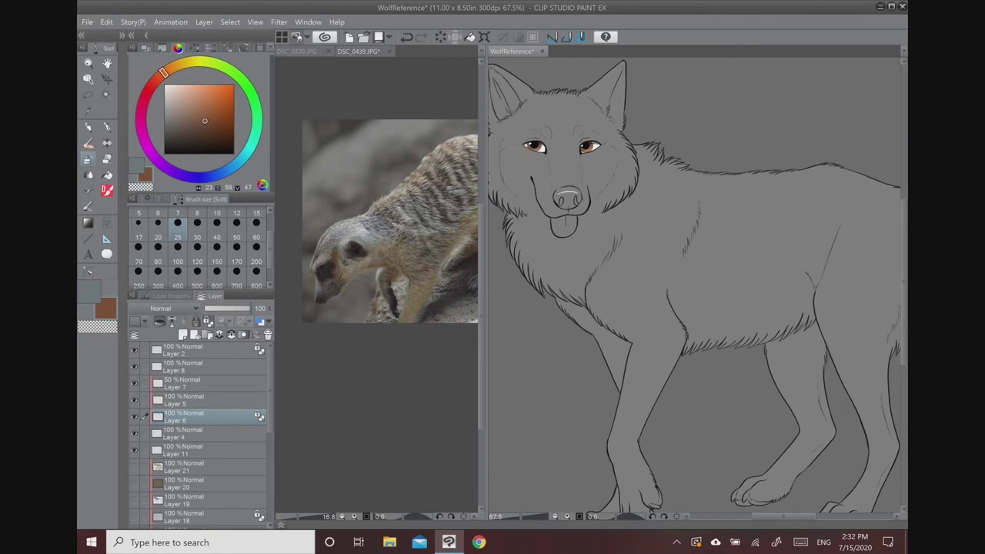
{"action": "left_click_drag", "start_coordinate": [694, 284], "coordinate": [667, 264]}
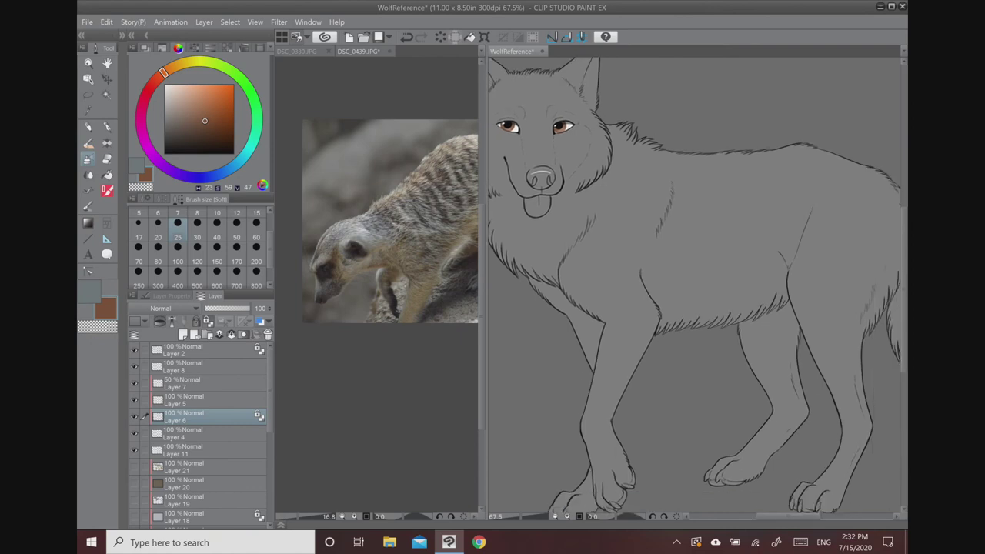
{"action": "left_click_drag", "start_coordinate": [269, 408], "coordinate": [269, 423]}
{"action": "left_click", "coordinate": [202, 435]}
{"action": "left_click", "coordinate": [182, 335]}
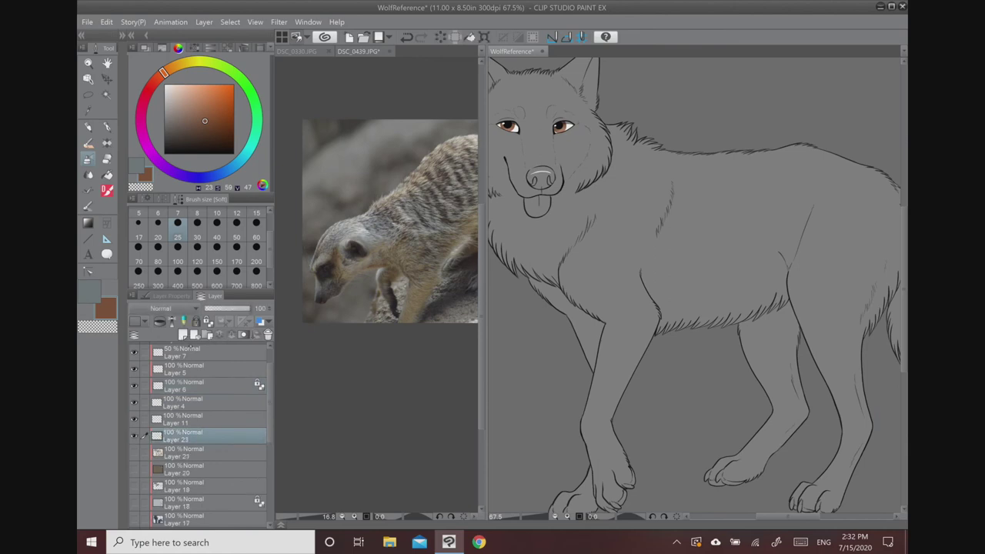
- Set up the Mapping pen at size 50 with a muted pink of hue 322, saturation 16 and brightness 54
{"action": "left_click_drag", "start_coordinate": [162, 90], "coordinate": [159, 113]}
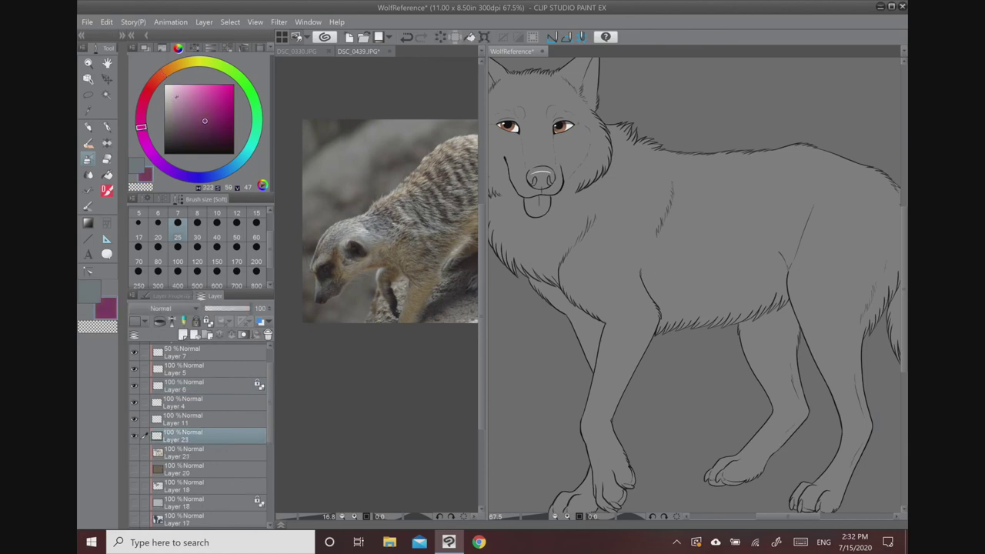
{"action": "left_click", "coordinate": [176, 102]}
{"action": "left_click", "coordinate": [183, 101]}
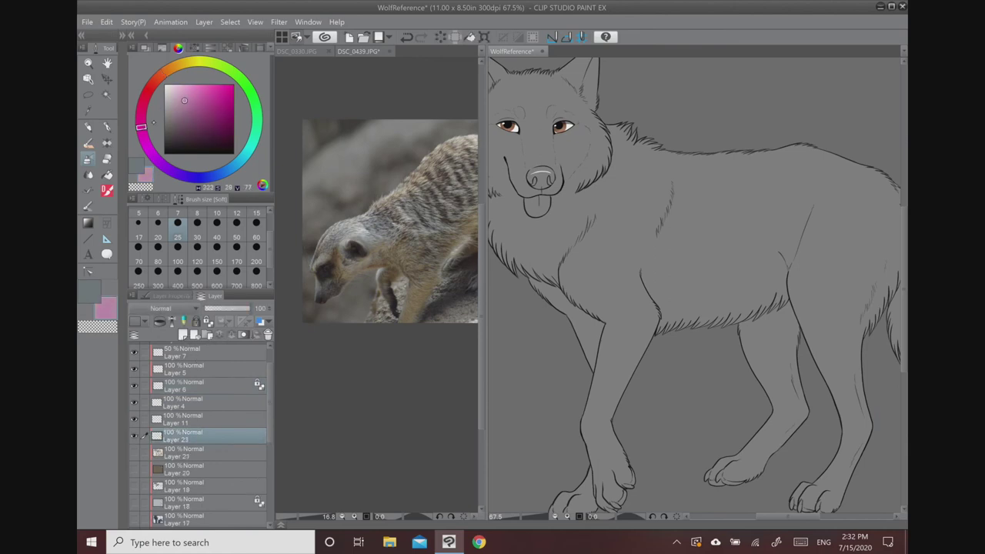
{"action": "left_click", "coordinate": [178, 98]}
{"action": "left_click", "coordinate": [179, 111]}
{"action": "left_click", "coordinate": [179, 106]}
{"action": "left_click", "coordinate": [107, 127]}
{"action": "left_click", "coordinate": [190, 233]}
{"action": "mouse_move", "coordinate": [582, 278]}
{"action": "left_mouse_down"}
{"action": "mouse_move", "coordinate": [589, 291]}
{"action": "mouse_move", "coordinate": [603, 225]}
{"action": "mouse_move", "coordinate": [615, 261]}
{"action": "left_mouse_up"}
{"action": "key", "text": "ctrl+z"}
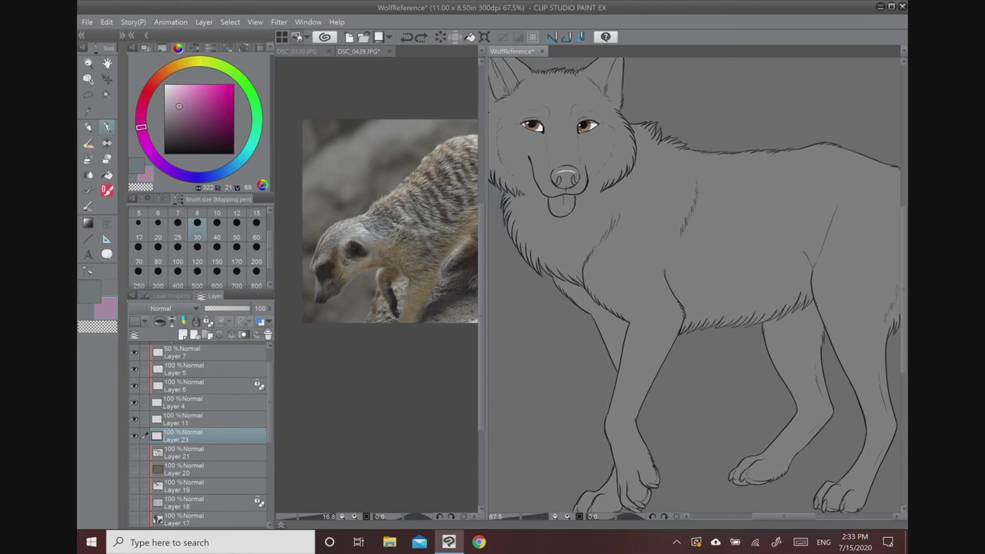
{"action": "left_click_drag", "start_coordinate": [180, 107], "coordinate": [176, 115]}
{"action": "left_click", "coordinate": [238, 224]}
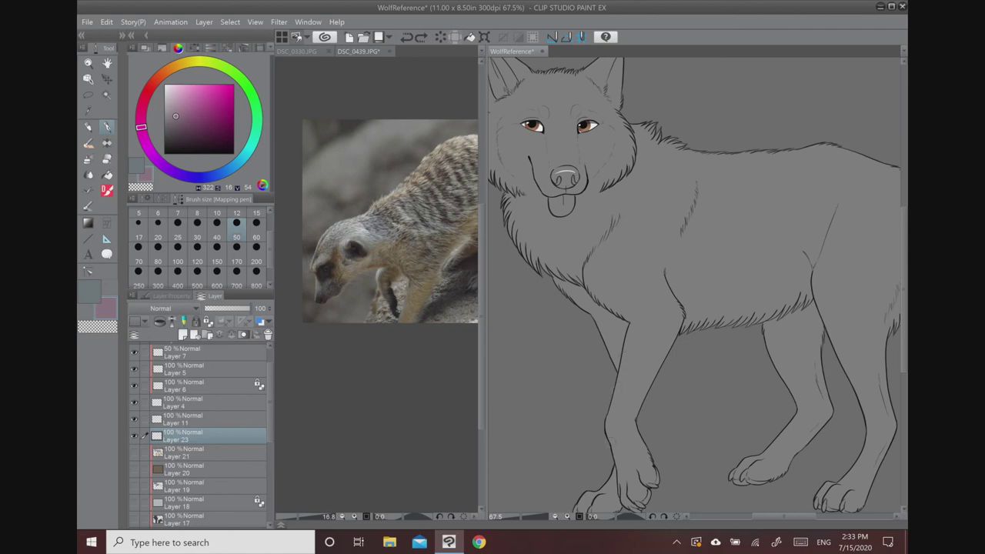
{"action": "key", "text": "ctrl+z"}
- Try pink patches of hue 322, saturation 28 and brightness 82 on the front leg and shoulder, then undo them
{"action": "mouse_move", "coordinate": [612, 443]}
{"action": "left_mouse_down"}
{"action": "mouse_move", "coordinate": [616, 462]}
{"action": "mouse_move", "coordinate": [580, 417]}
{"action": "left_mouse_up"}
{"action": "left_click", "coordinate": [184, 97]}
{"action": "mouse_move", "coordinate": [627, 209]}
{"action": "left_mouse_down"}
{"action": "mouse_move", "coordinate": [618, 144]}
{"action": "mouse_move", "coordinate": [634, 176]}
{"action": "mouse_move", "coordinate": [629, 207]}
{"action": "left_mouse_up"}
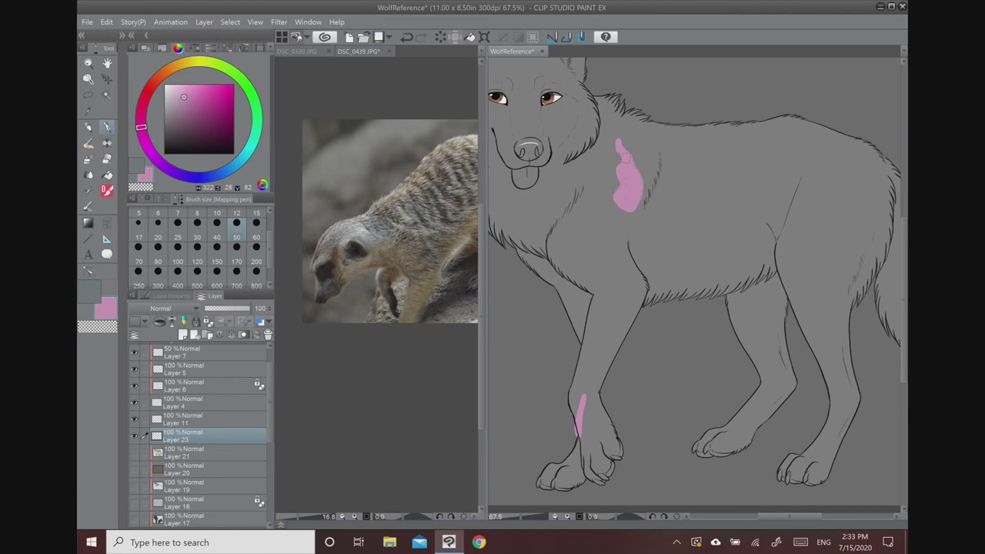
{"action": "key", "text": "ctrl+z"}
{"action": "key", "text": "ctrl+z"}
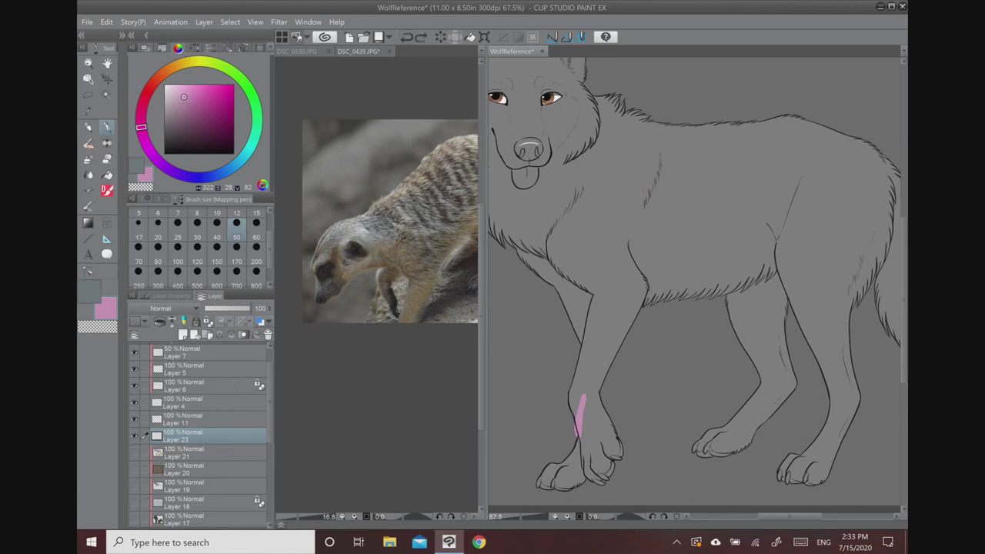
{"action": "key", "text": "ctrl+z"}
- Try narrow pink streaks down the hind thigh and undo them
{"action": "left_click_drag", "start_coordinate": [799, 295], "coordinate": [805, 212]}
{"action": "key", "text": "ctrl+minus"}
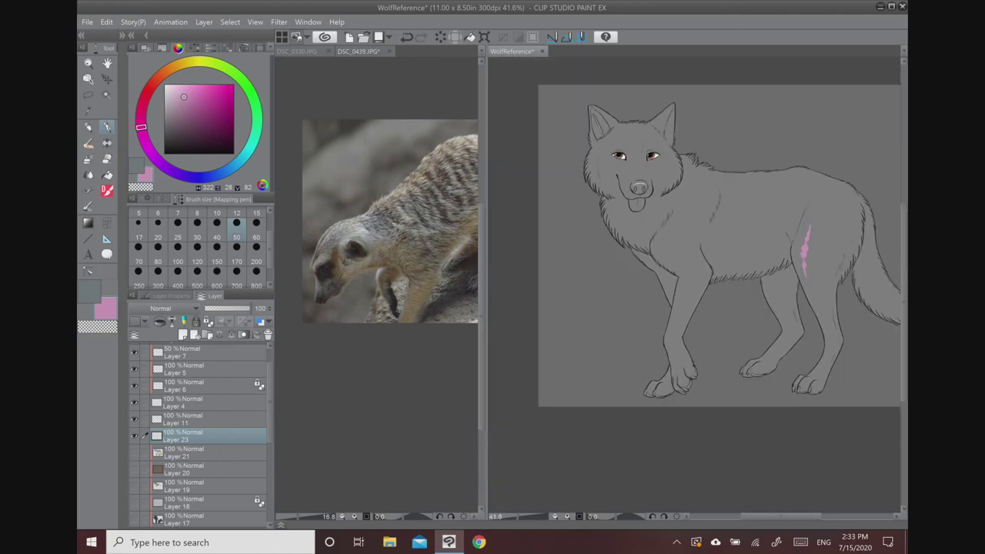
{"action": "key", "text": "ctrl+z"}
{"action": "key", "text": "ctrl+z"}
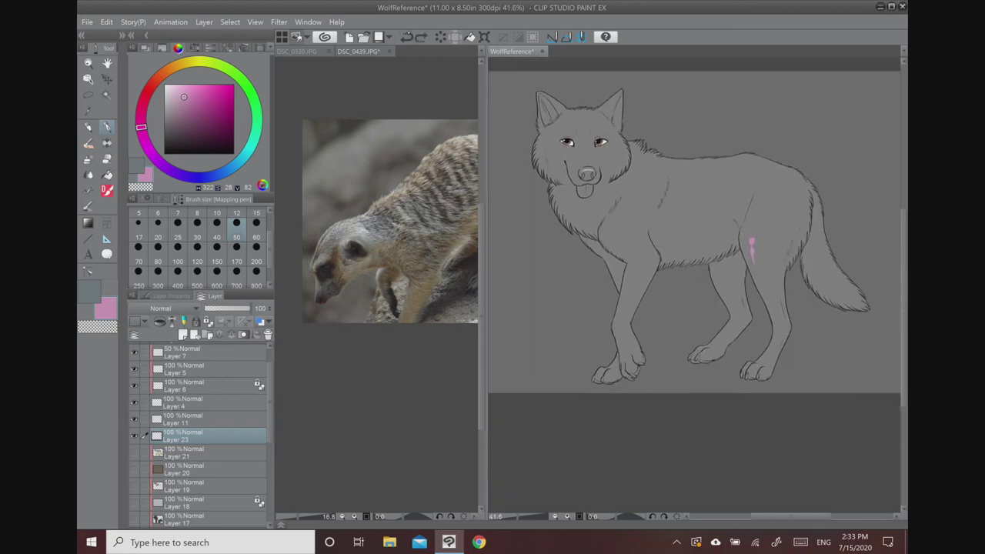
{"action": "mouse_move", "coordinate": [745, 245]}
{"action": "left_mouse_down"}
{"action": "mouse_move", "coordinate": [752, 263]}
{"action": "mouse_move", "coordinate": [746, 228]}
{"action": "mouse_move", "coordinate": [755, 266]}
{"action": "left_mouse_up"}
{"action": "key", "text": "ctrl+z"}
{"action": "key", "text": "ctrl+z"}
- Try a tapered pink streak rising from the elbow along the back edge of the shoulder
{"action": "scroll", "coordinate": [646, 199], "scroll_direction": "up", "scroll_amount": 3}
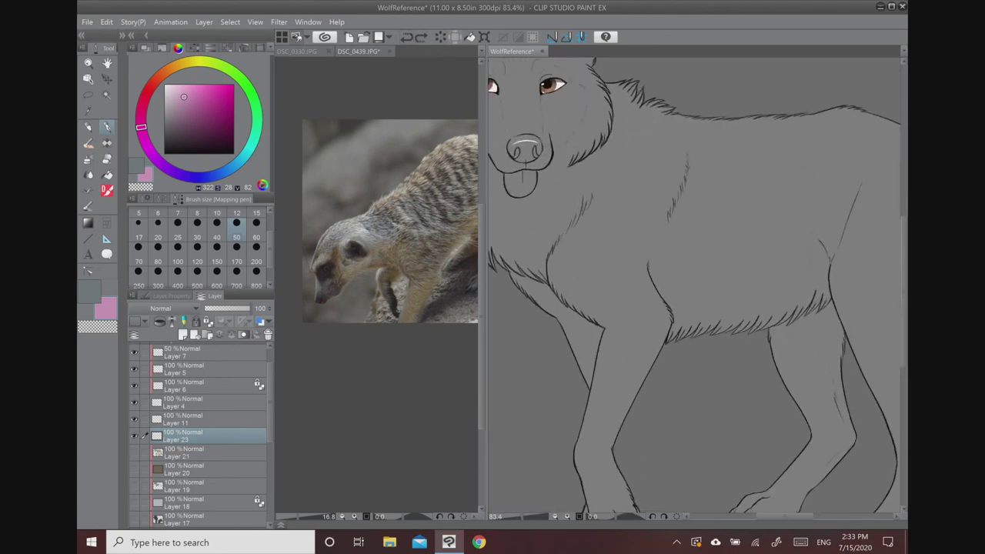
{"action": "mouse_move", "coordinate": [650, 263]}
{"action": "left_mouse_down"}
{"action": "mouse_move", "coordinate": [658, 210]}
{"action": "mouse_move", "coordinate": [654, 273]}
{"action": "mouse_move", "coordinate": [658, 211]}
{"action": "left_mouse_up"}
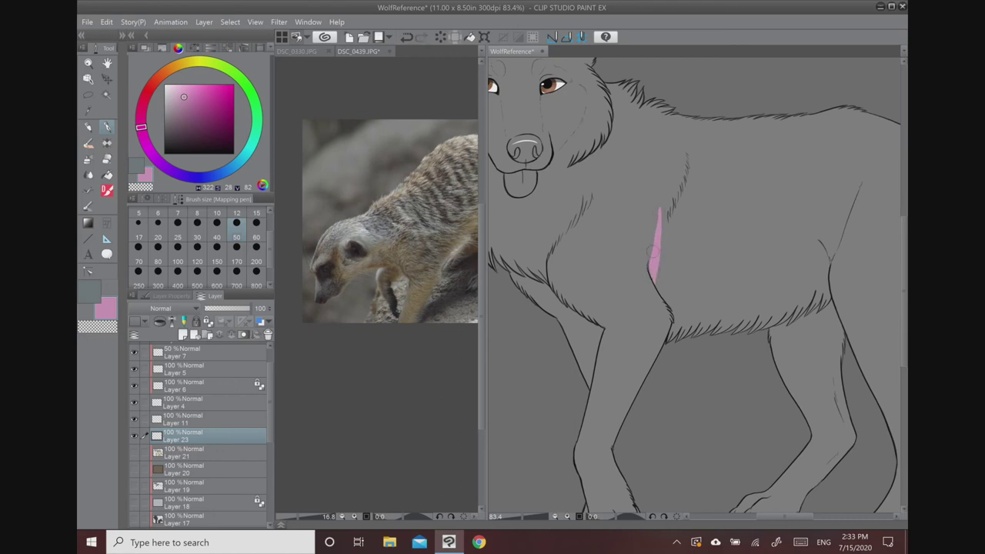
{"action": "scroll", "coordinate": [652, 252], "scroll_direction": "down", "scroll_amount": 3}
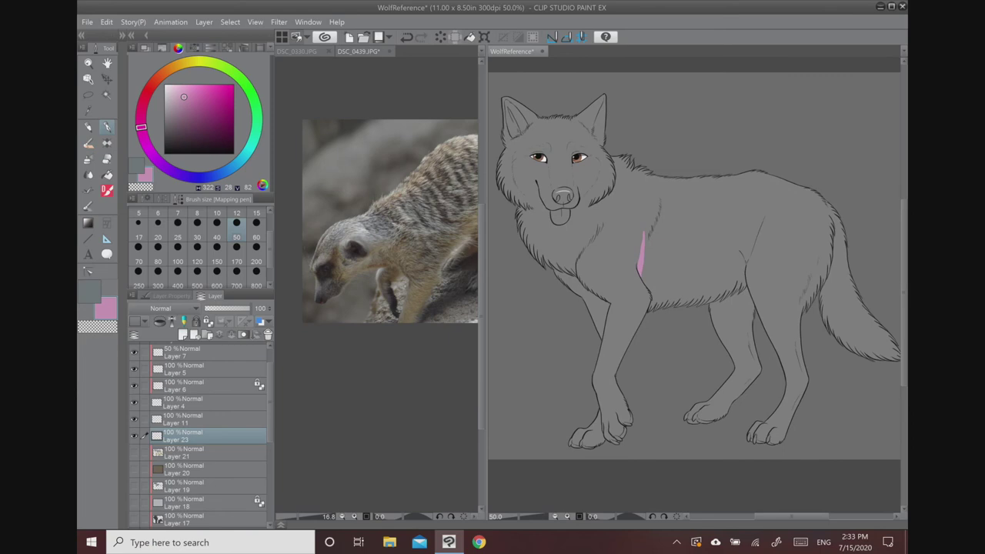
- Close both animal reference photos and undo the pink shoulder streak on the wolf drawing
{"action": "left_click", "coordinate": [389, 51]}
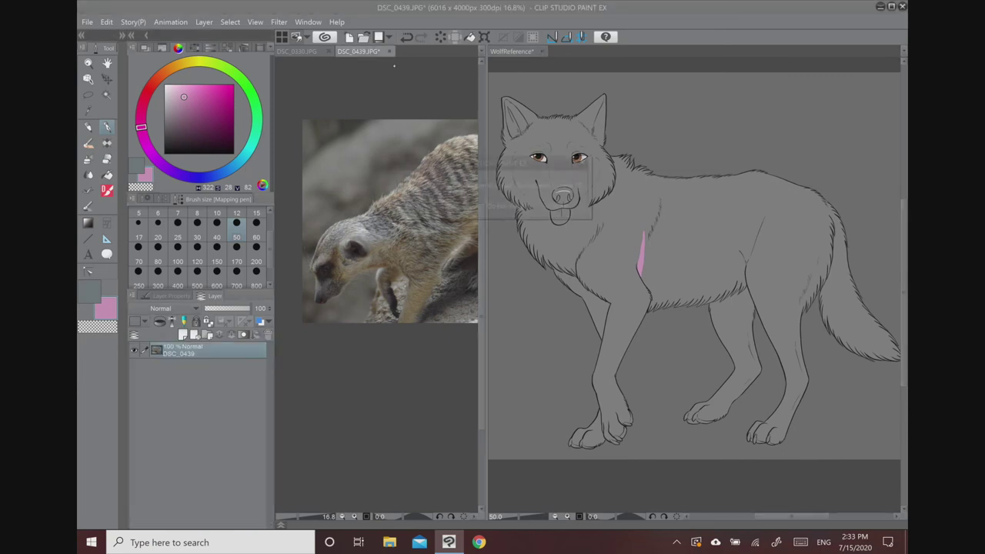
{"action": "left_click", "coordinate": [506, 206]}
{"action": "left_click", "coordinate": [329, 52]}
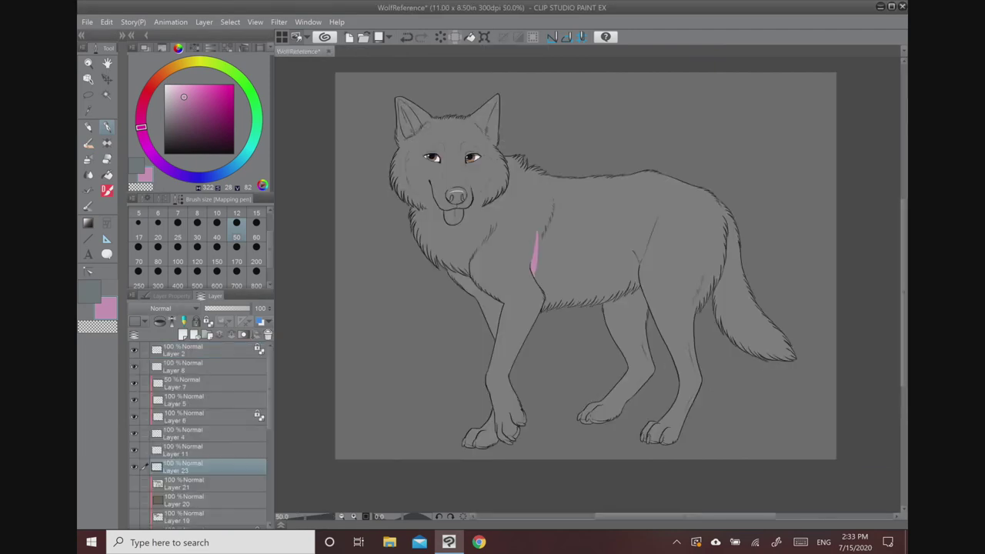
{"action": "key", "text": "ctrl+z"}
{"action": "key", "text": "ctrl+z"}
- Paint the whole wolf on Layer 23 green with hue 162, saturation 44 and brightness 44, using the Mapping pen at size 800
{"action": "mouse_move", "coordinate": [229, 168]}
{"action": "left_mouse_down"}
{"action": "mouse_move", "coordinate": [255, 131]}
{"action": "mouse_move", "coordinate": [194, 123]}
{"action": "left_mouse_up"}
{"action": "left_click", "coordinate": [256, 271]}
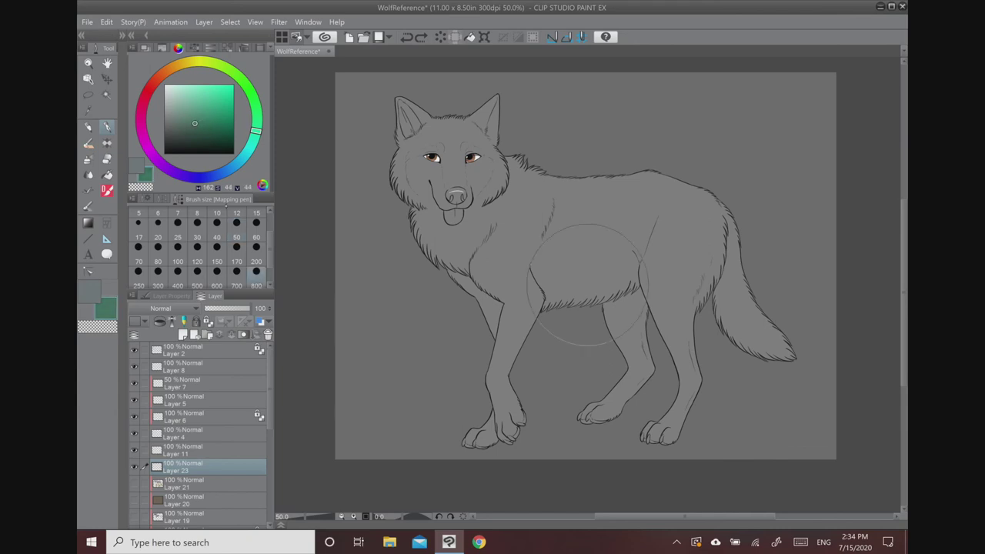
{"action": "mouse_move", "coordinate": [442, 157]}
{"action": "left_mouse_down"}
{"action": "mouse_move", "coordinate": [420, 203]}
{"action": "mouse_move", "coordinate": [500, 261]}
{"action": "mouse_move", "coordinate": [531, 300]}
{"action": "mouse_move", "coordinate": [496, 332]}
{"action": "mouse_move", "coordinate": [624, 268]}
{"action": "mouse_move", "coordinate": [769, 339]}
{"action": "mouse_move", "coordinate": [747, 429]}
{"action": "left_mouse_up"}
{"action": "left_click", "coordinate": [160, 322]}
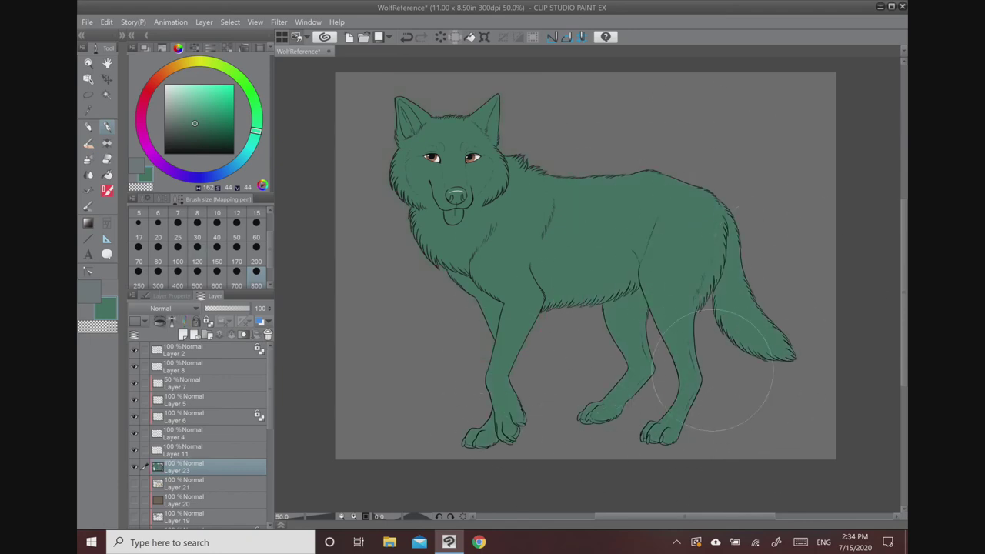
- Paint a darker green saddle of hue 162, saturation 63 and brightness 38 along the wolf's back from neck to rump
{"action": "left_click", "coordinate": [209, 125]}
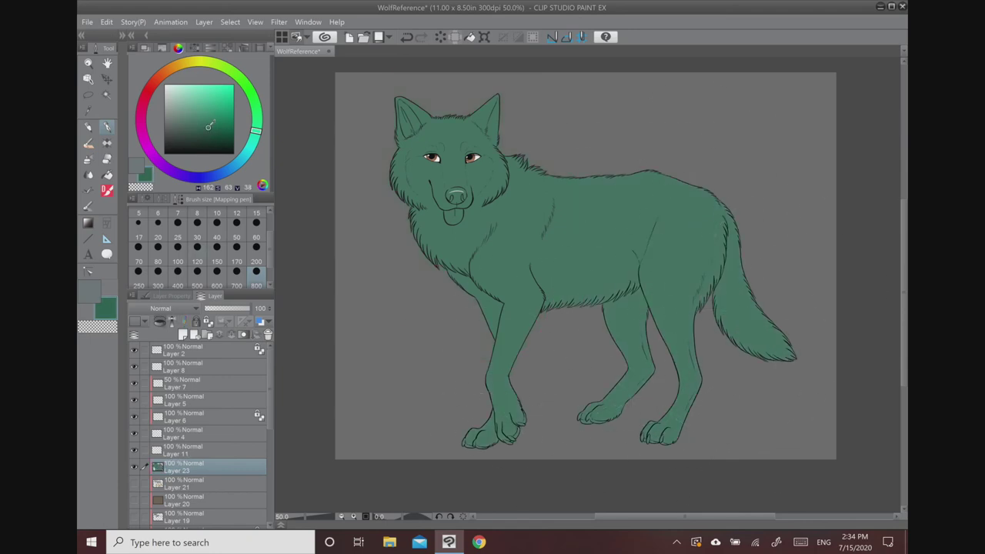
{"action": "left_click_drag", "start_coordinate": [523, 184], "coordinate": [692, 189]}
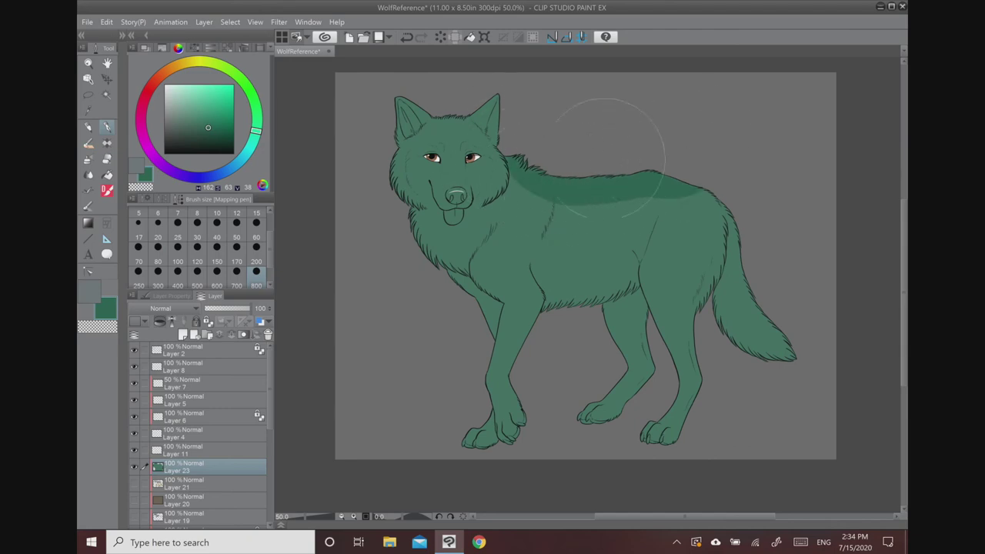
{"action": "left_click_drag", "start_coordinate": [589, 189], "coordinate": [720, 178]}
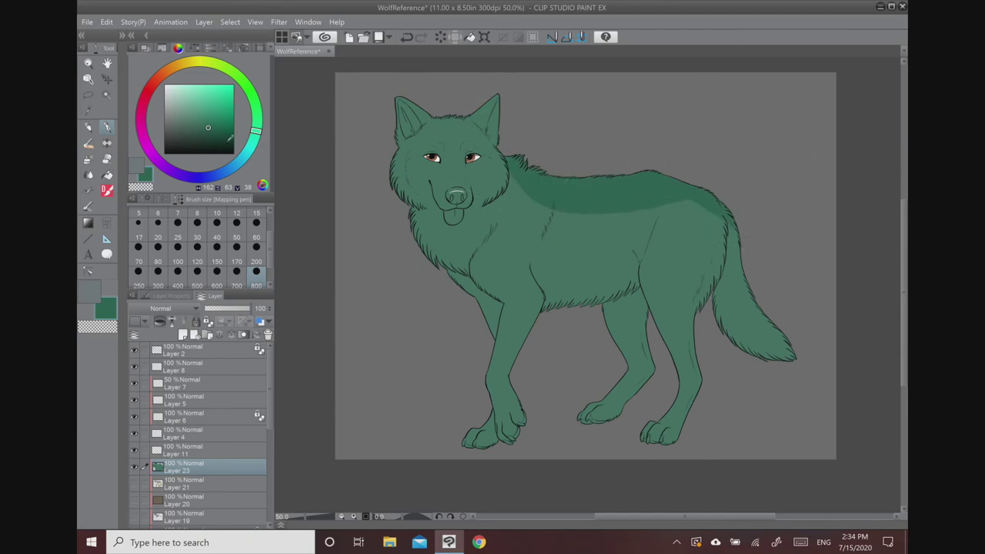
- Paint a size 60 blue band of hue 194, saturation 77 and brightness 57 from the neck across the flank to the belly
{"action": "left_click", "coordinate": [241, 160]}
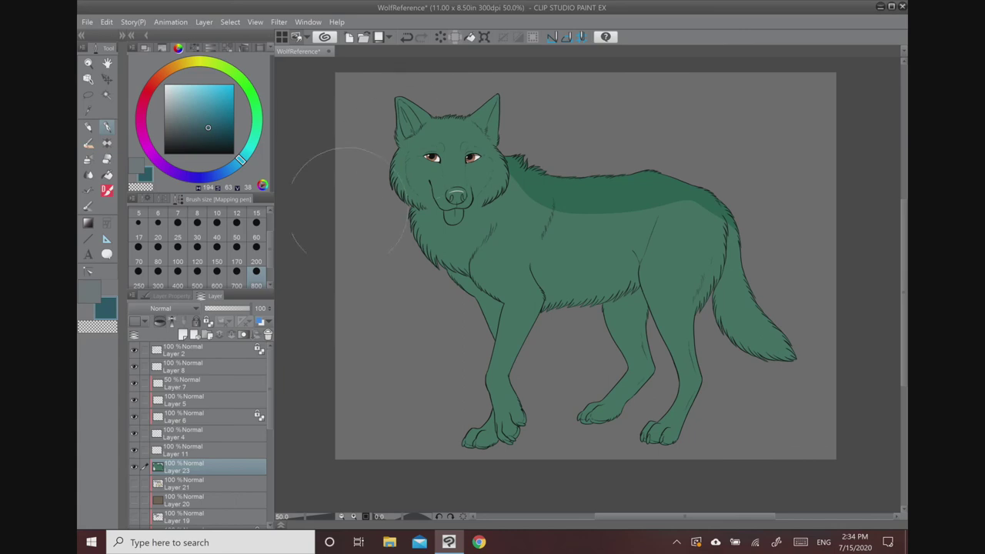
{"action": "left_click", "coordinate": [256, 227]}
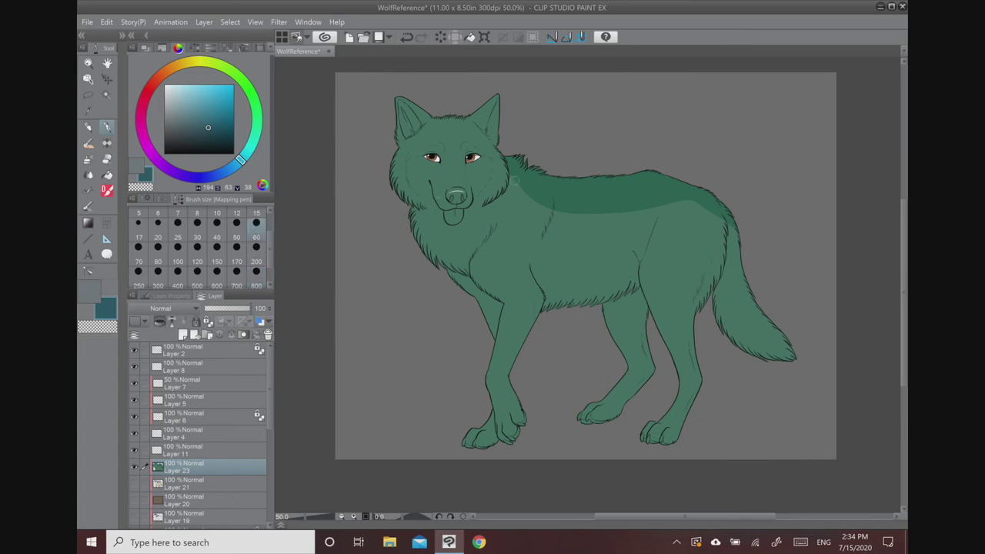
{"action": "left_click_drag", "start_coordinate": [514, 183], "coordinate": [568, 234]}
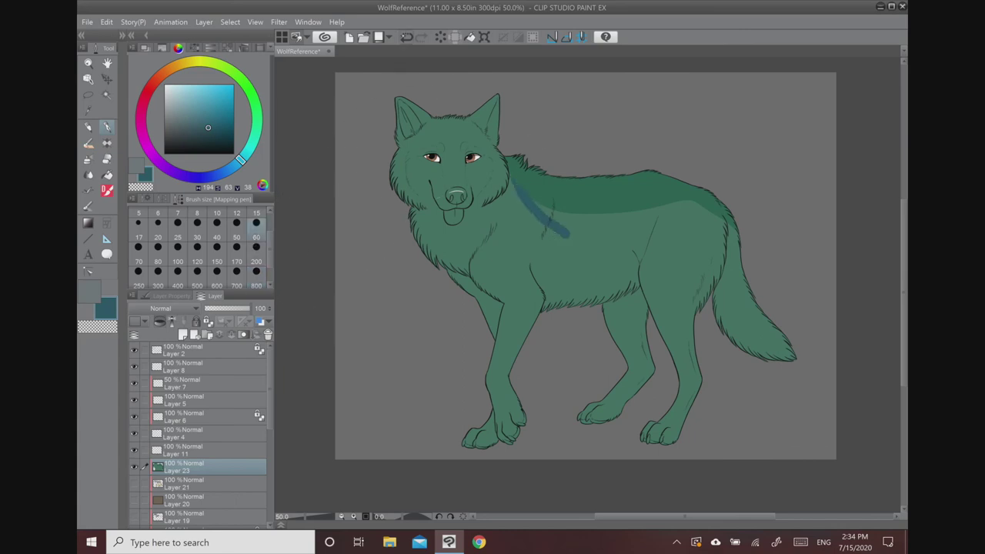
{"action": "key", "text": "ctrl+z"}
{"action": "mouse_move", "coordinate": [514, 183]}
{"action": "left_mouse_down"}
{"action": "mouse_move", "coordinate": [582, 249]}
{"action": "mouse_move", "coordinate": [600, 290]}
{"action": "mouse_move", "coordinate": [612, 251]}
{"action": "mouse_move", "coordinate": [582, 236]}
{"action": "left_mouse_up"}
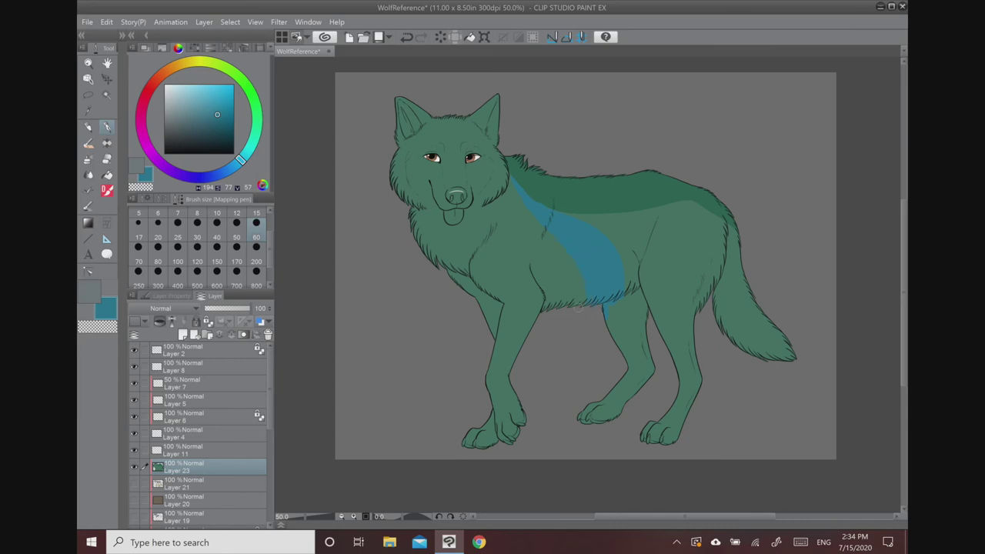
{"action": "left_click", "coordinate": [604, 305], "text": "alt"}
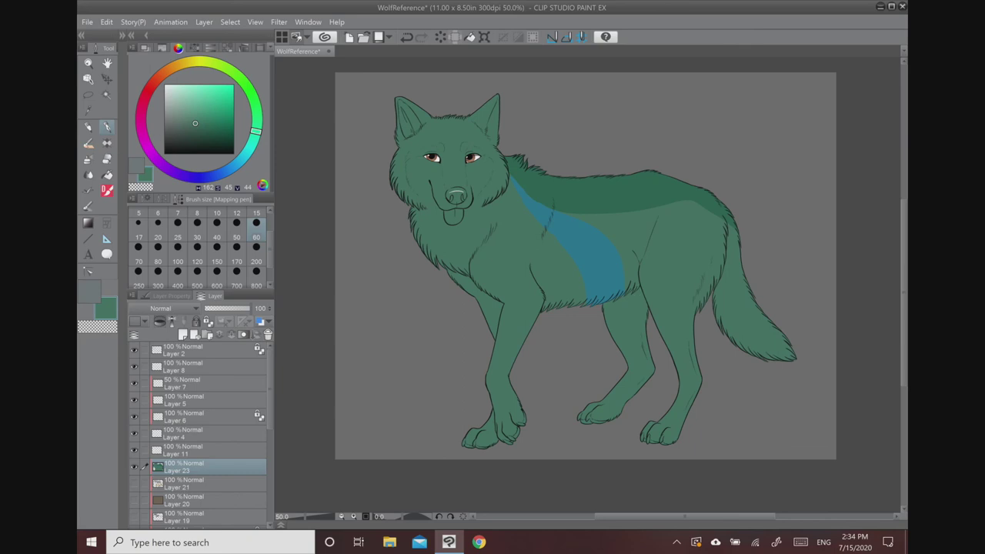
- Paint a grey band of hue 206, saturation 11 and brightness 49 along the front edge of the blue flank band
{"action": "key", "text": "x"}
{"action": "left_click_drag", "start_coordinate": [512, 181], "coordinate": [578, 302]}
{"action": "left_click_drag", "start_coordinate": [545, 238], "coordinate": [588, 303]}
{"action": "left_click_drag", "start_coordinate": [514, 191], "coordinate": [566, 315]}
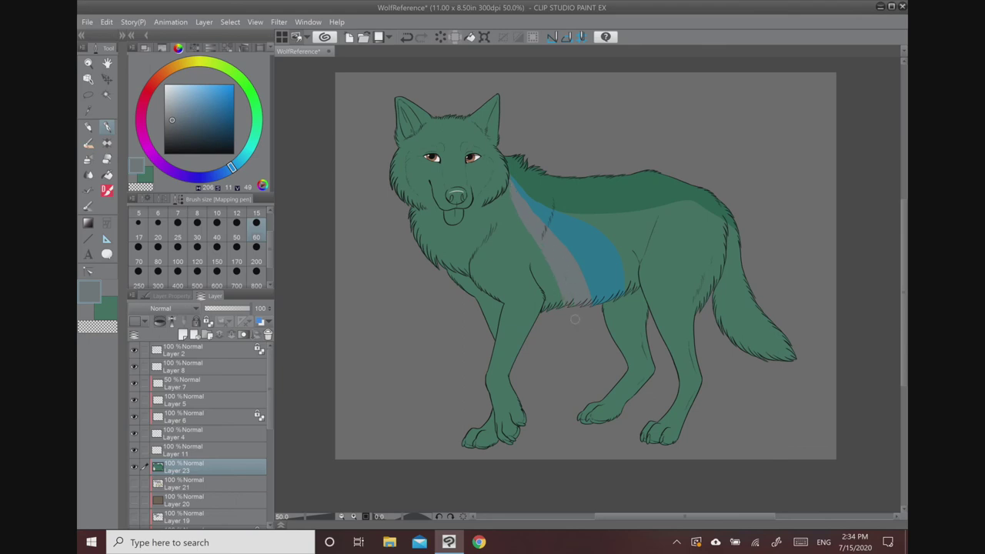
- Paint the wolf's head and ears tan with hue 35, saturation 34 and brightness 71 at brush size 200
{"action": "left_click", "coordinate": [175, 66]}
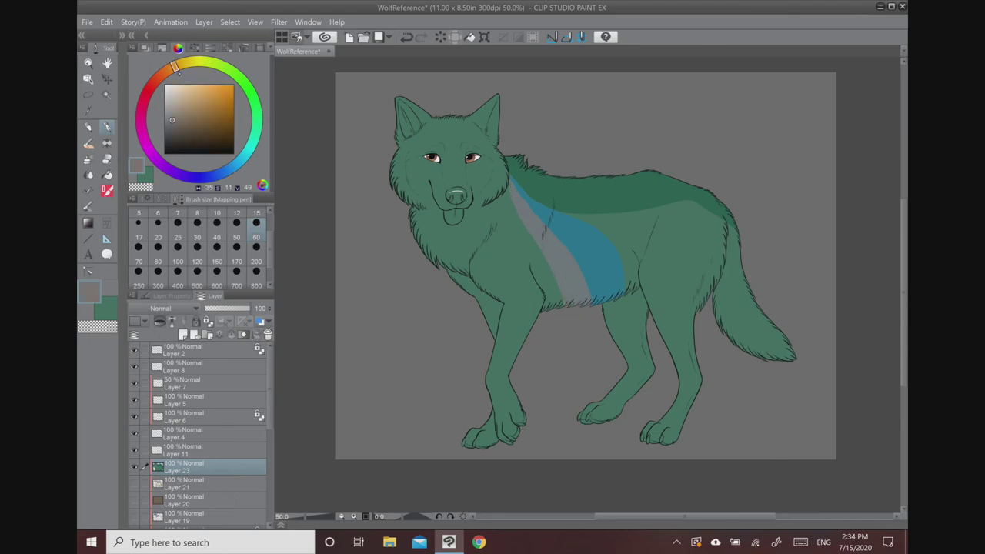
{"action": "left_click", "coordinate": [188, 104]}
{"action": "mouse_move", "coordinate": [429, 181]}
{"action": "left_mouse_down"}
{"action": "mouse_move", "coordinate": [397, 163]}
{"action": "mouse_move", "coordinate": [409, 193]}
{"action": "mouse_move", "coordinate": [440, 137]}
{"action": "mouse_move", "coordinate": [445, 181]}
{"action": "mouse_move", "coordinate": [471, 137]}
{"action": "mouse_move", "coordinate": [463, 196]}
{"action": "mouse_move", "coordinate": [419, 187]}
{"action": "mouse_move", "coordinate": [406, 196]}
{"action": "mouse_move", "coordinate": [486, 164]}
{"action": "mouse_move", "coordinate": [482, 189]}
{"action": "mouse_move", "coordinate": [451, 193]}
{"action": "left_mouse_up"}
{"action": "left_click", "coordinate": [256, 251]}
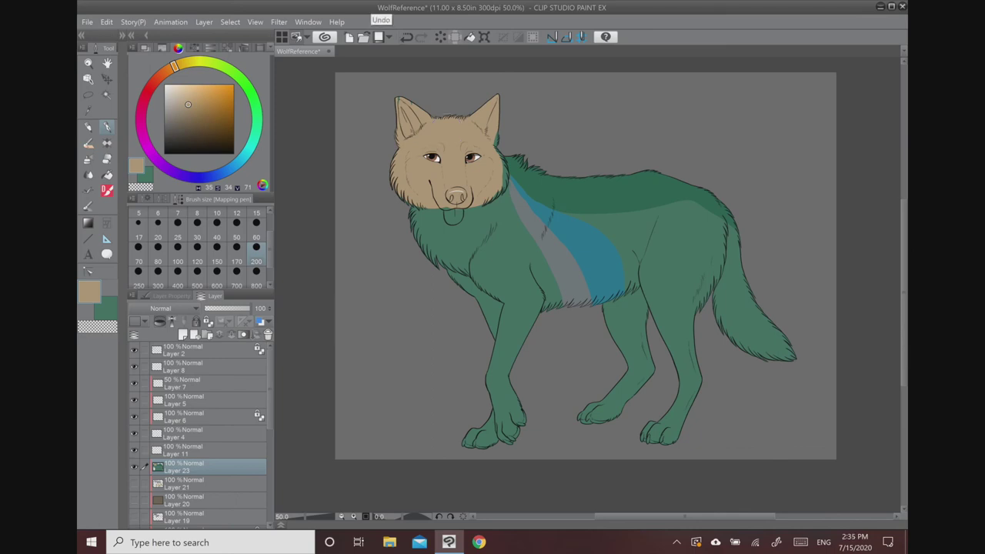
- Paint several thin white streaks along the blue flank band with the Mapping pen at size 60
{"action": "right_click", "coordinate": [587, 247]}
{"action": "left_click_drag", "start_coordinate": [183, 107], "coordinate": [164, 72]}
{"action": "left_click", "coordinate": [256, 222]}
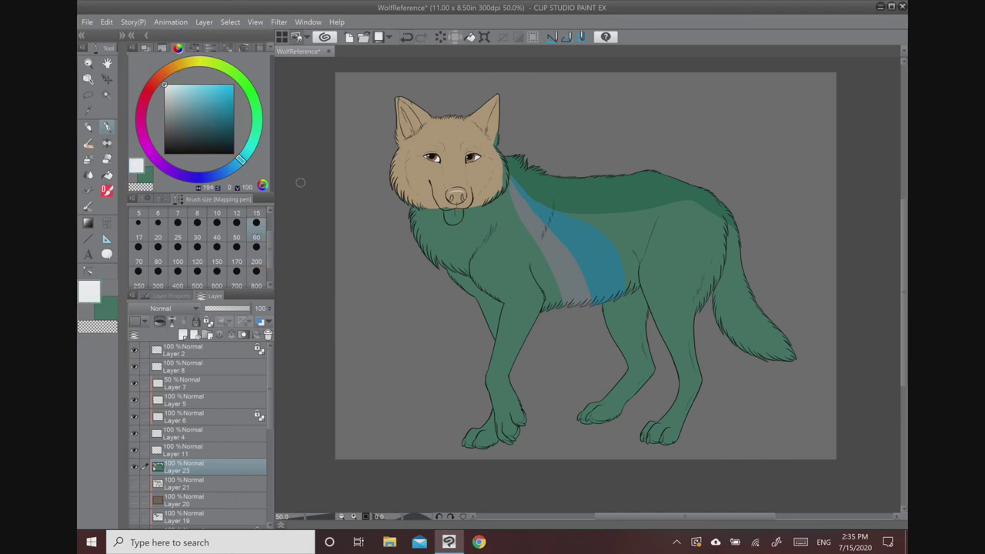
{"action": "left_click_drag", "start_coordinate": [547, 218], "coordinate": [593, 277]}
{"action": "left_click_drag", "start_coordinate": [544, 202], "coordinate": [613, 290]}
{"action": "left_click_drag", "start_coordinate": [586, 238], "coordinate": [603, 275]}
{"action": "left_click_drag", "start_coordinate": [574, 216], "coordinate": [614, 281]}
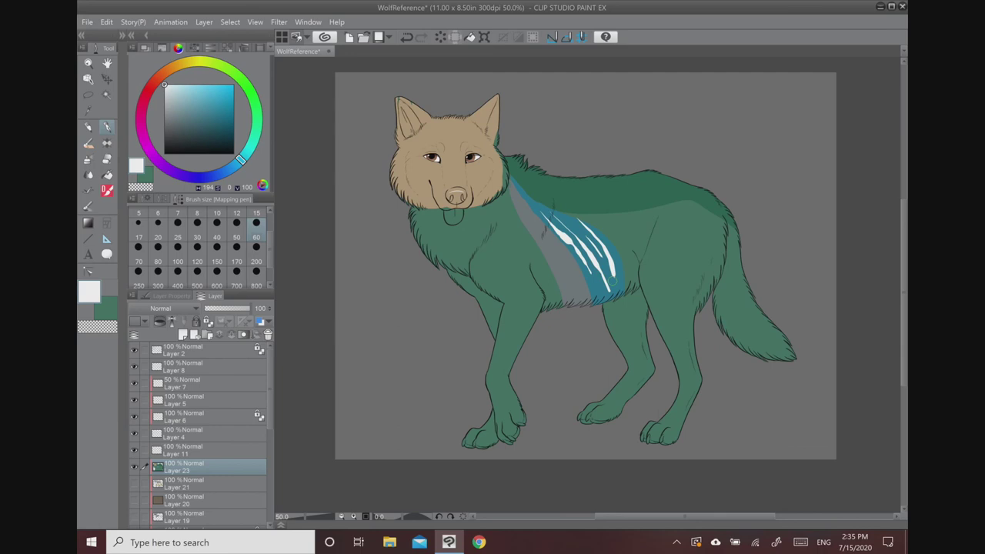
- Paint the lower front legs and paws neutral grey with saturation 0 and brightness 56 at brush size 200
{"action": "left_click_drag", "start_coordinate": [162, 130], "coordinate": [162, 116]}
{"action": "left_click", "coordinate": [256, 251]}
{"action": "mouse_move", "coordinate": [505, 411]}
{"action": "left_mouse_down"}
{"action": "mouse_move", "coordinate": [515, 435]}
{"action": "mouse_move", "coordinate": [507, 385]}
{"action": "mouse_move", "coordinate": [521, 323]}
{"action": "left_mouse_up"}
{"action": "left_click_drag", "start_coordinate": [502, 437], "coordinate": [477, 435]}
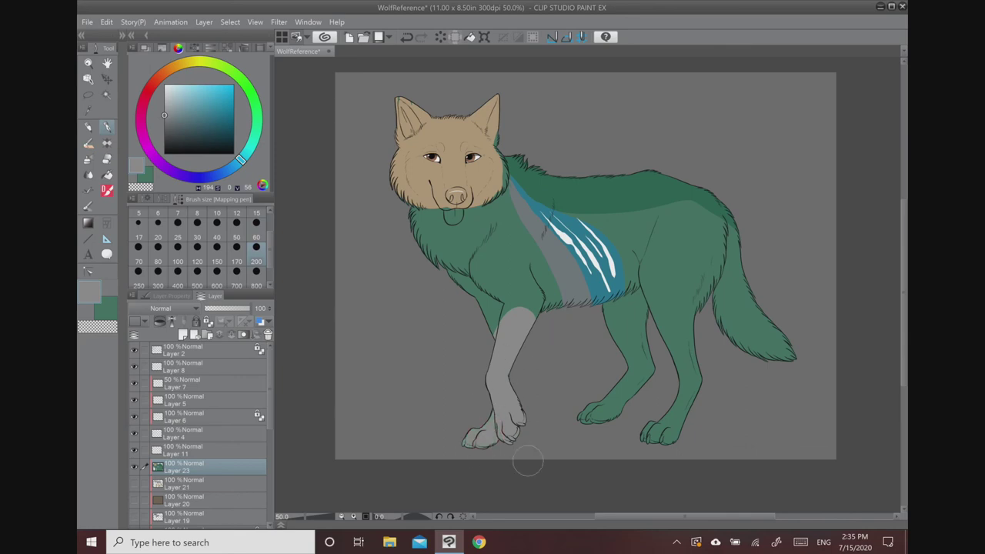
- Convert everything painted on Layer 23 to the current grey drawing colour
{"action": "left_click", "coordinate": [106, 23]}
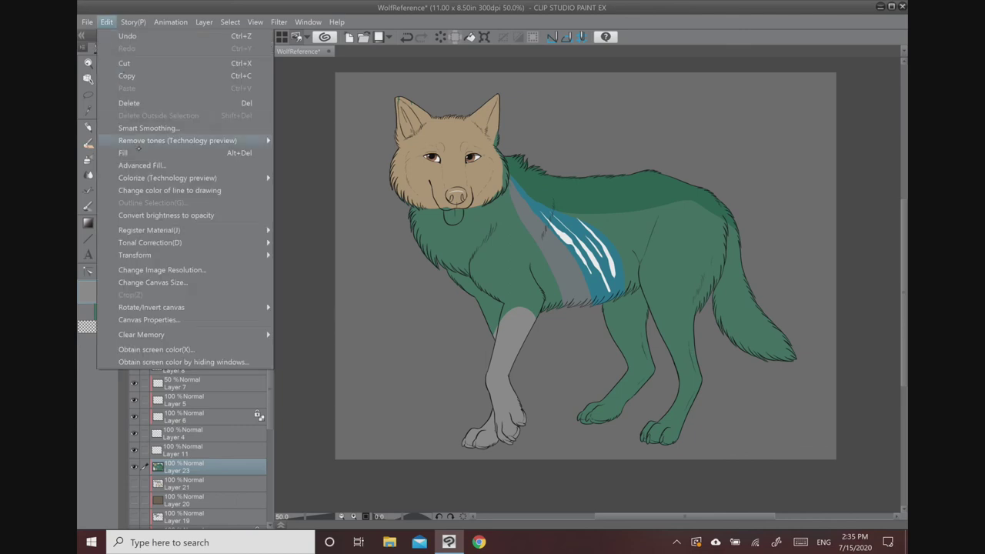
{"action": "left_click", "coordinate": [177, 193]}
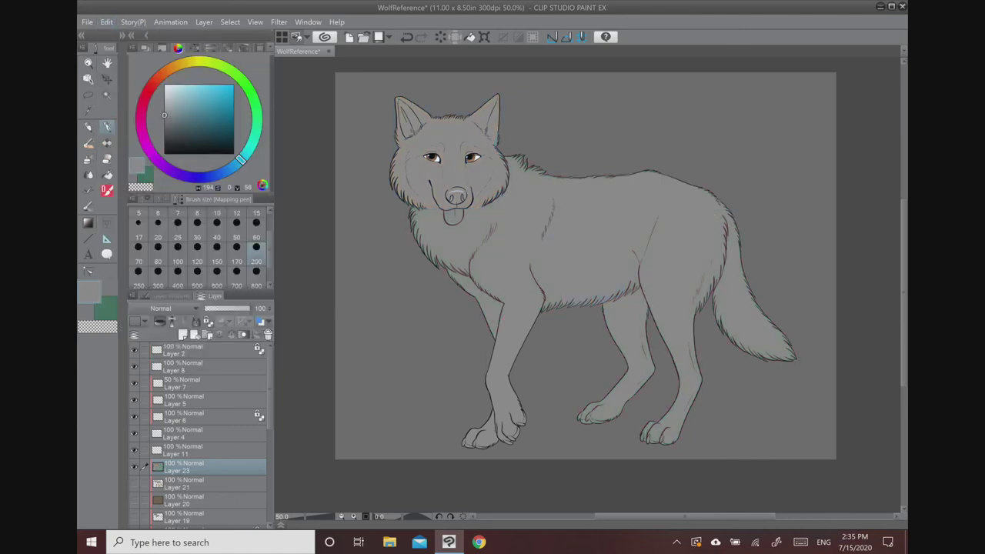